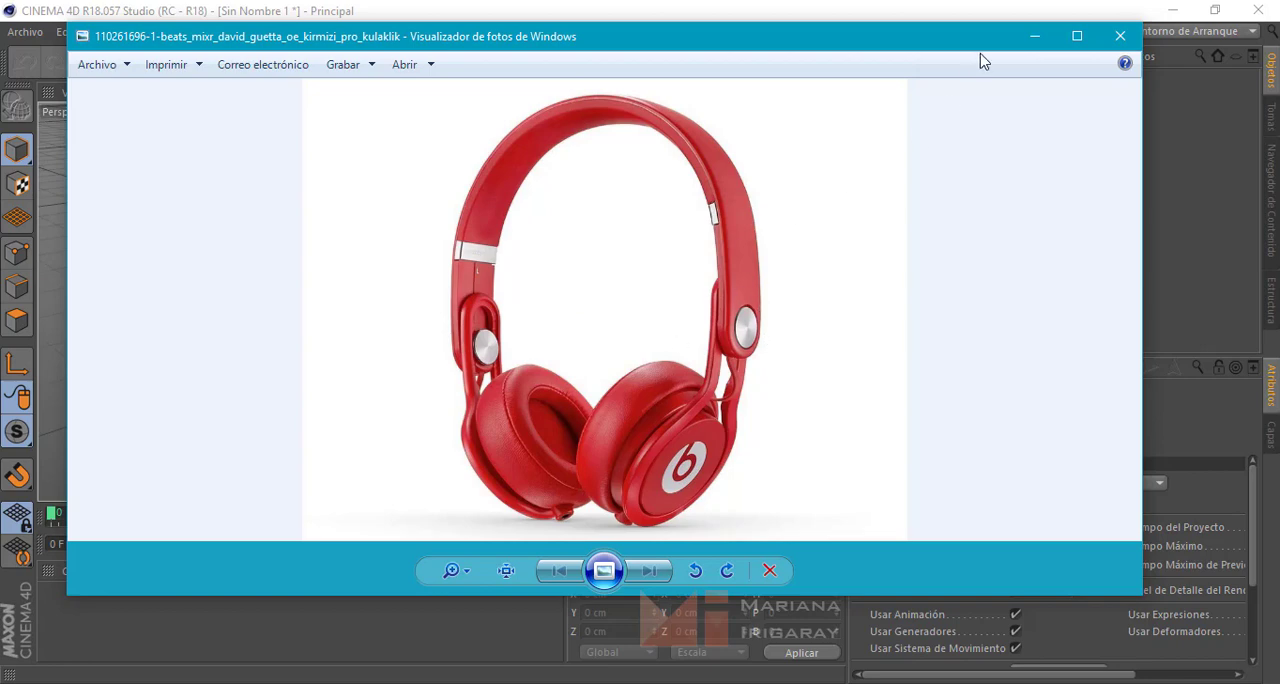
Minimize the headphone reference photo and add a cylinder primitive to the empty scene
click(1034, 40)
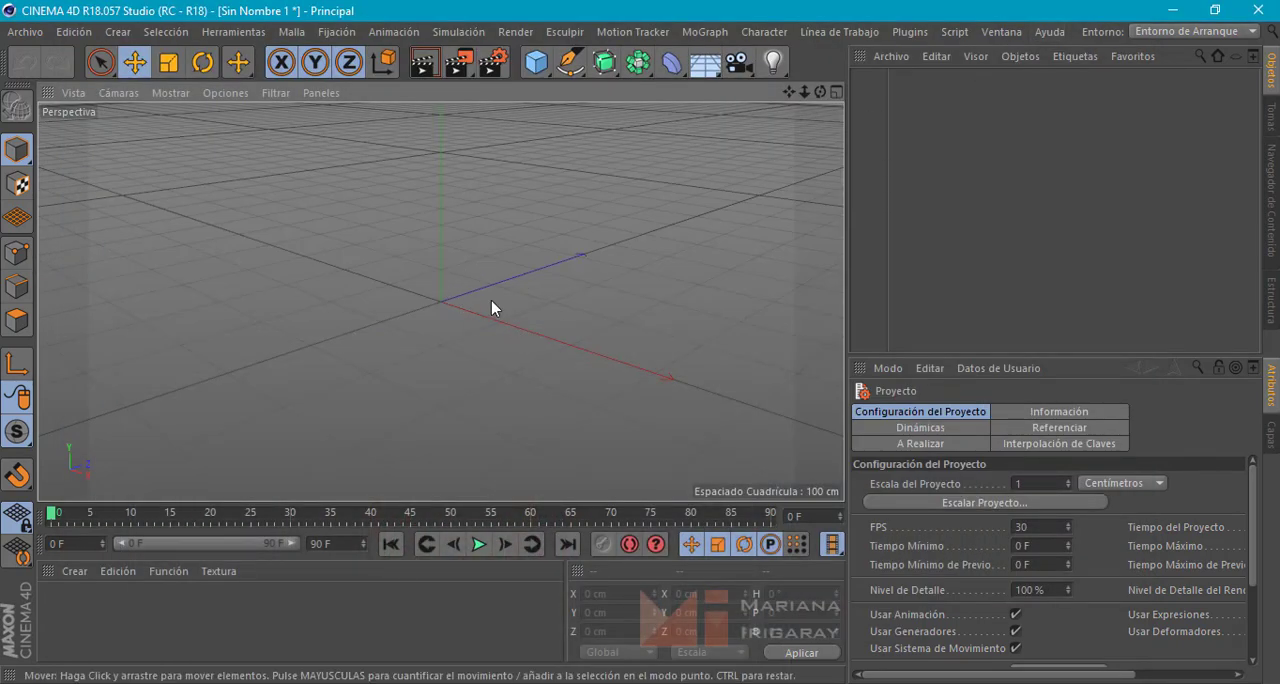
alt+drag(491, 300, 574, 301)
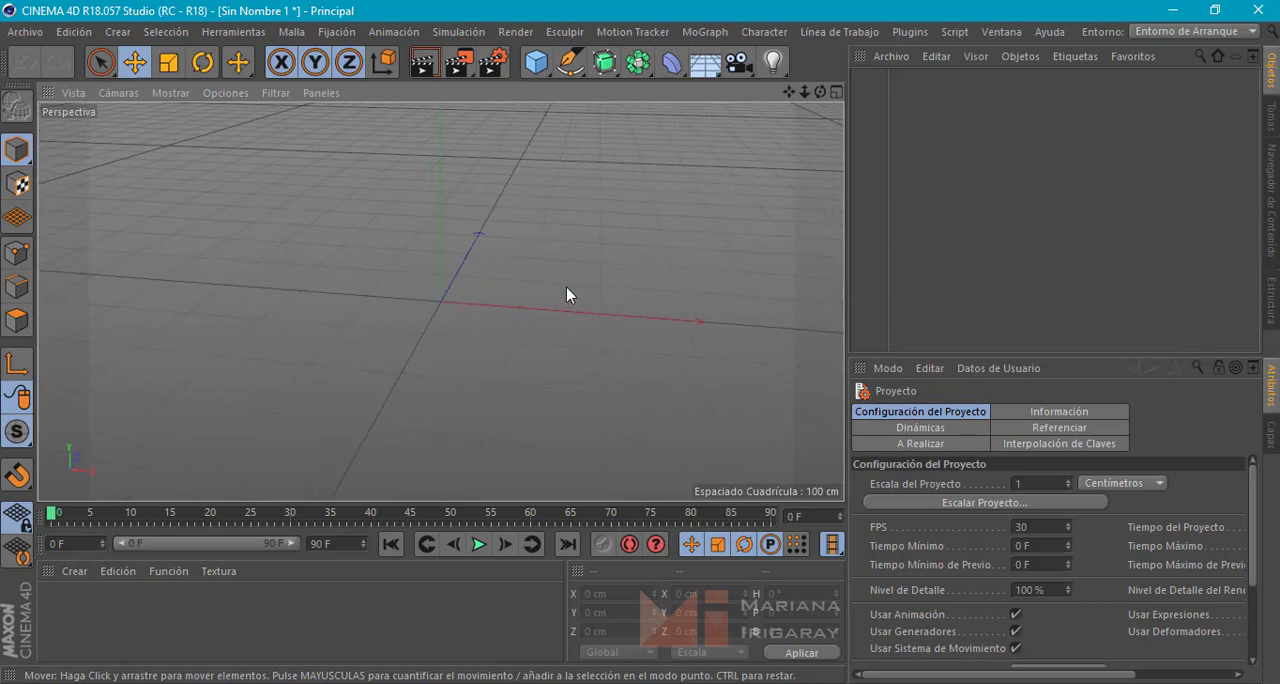
click(535, 64)
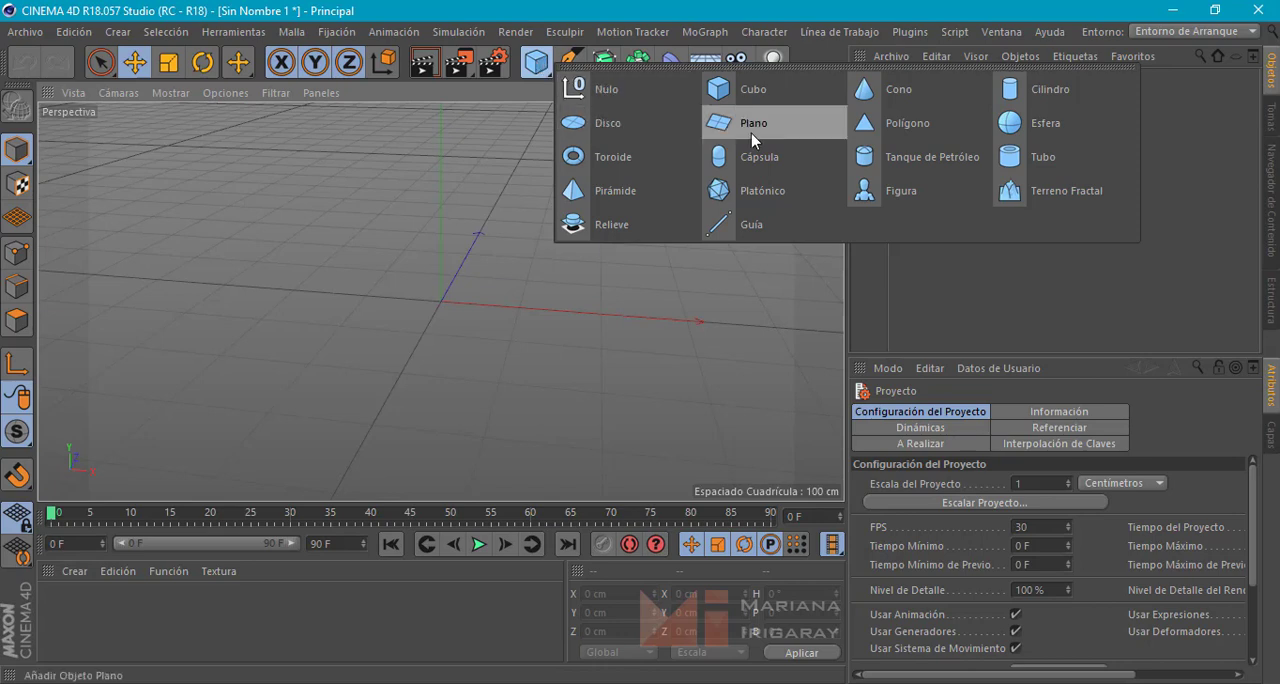
click(1037, 89)
alt+drag(560, 289, 610, 293)
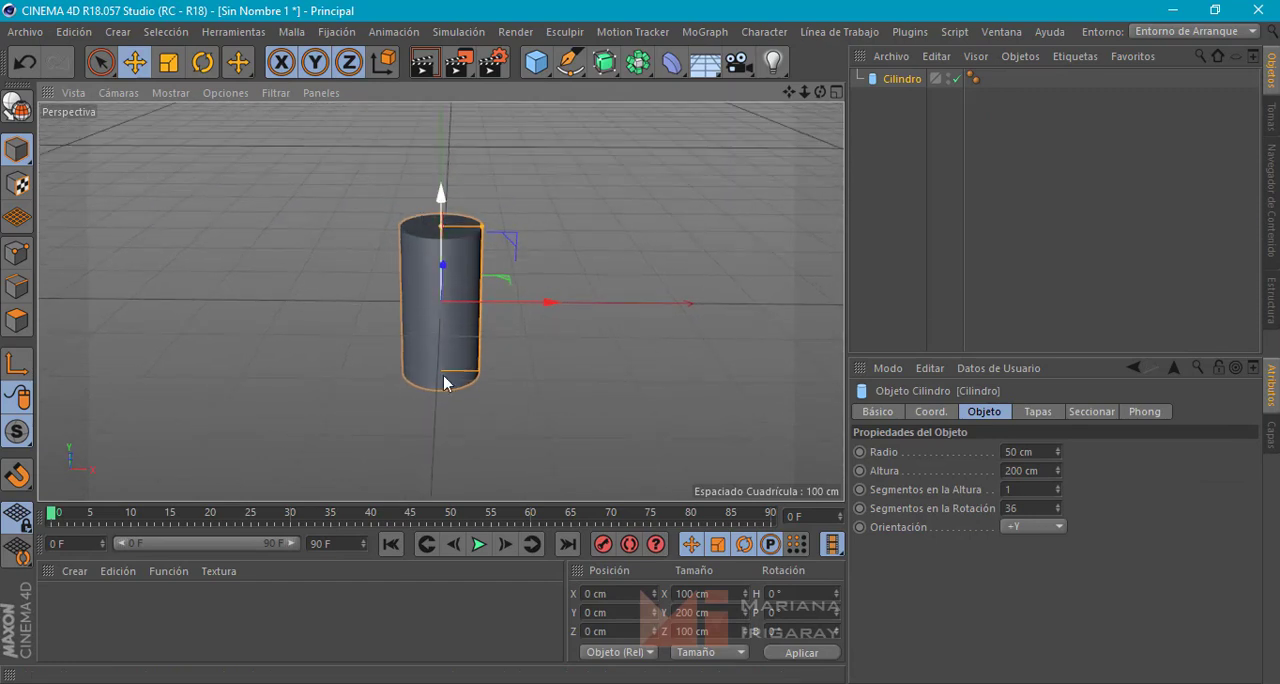
Set the cylinder's orientation to +X
drag(443, 375, 446, 387)
key(ctrl+z)
click(1036, 527)
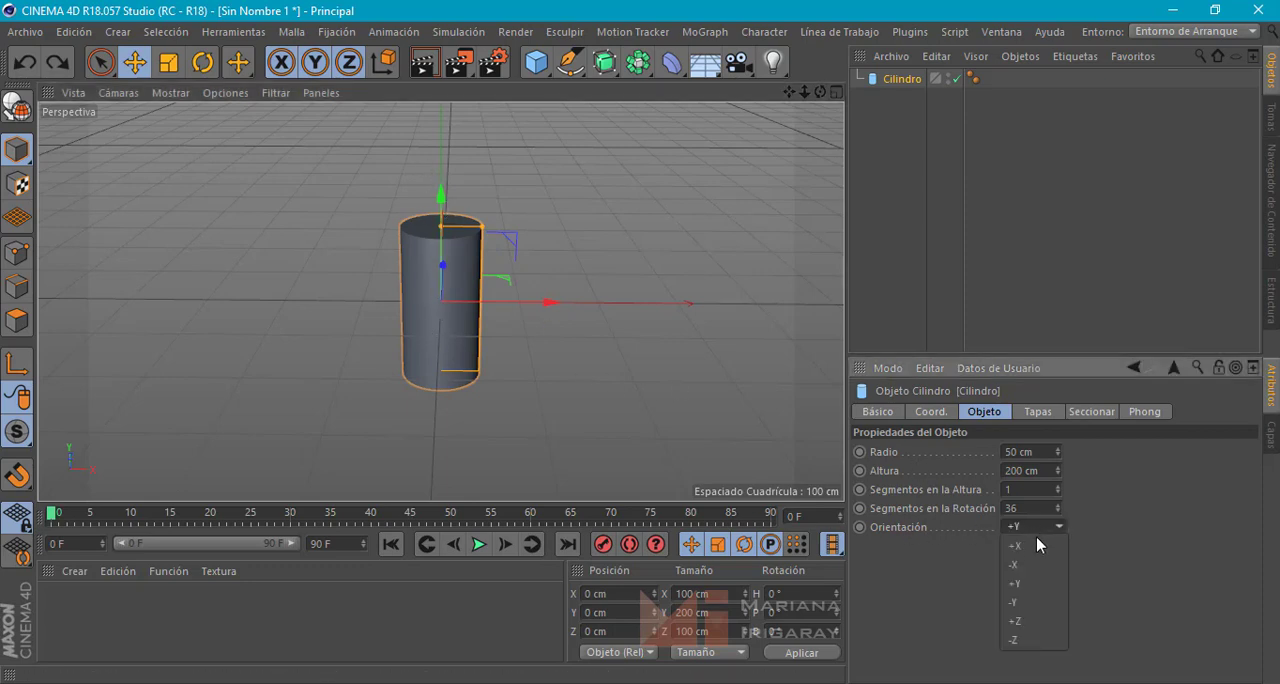
click(1033, 546)
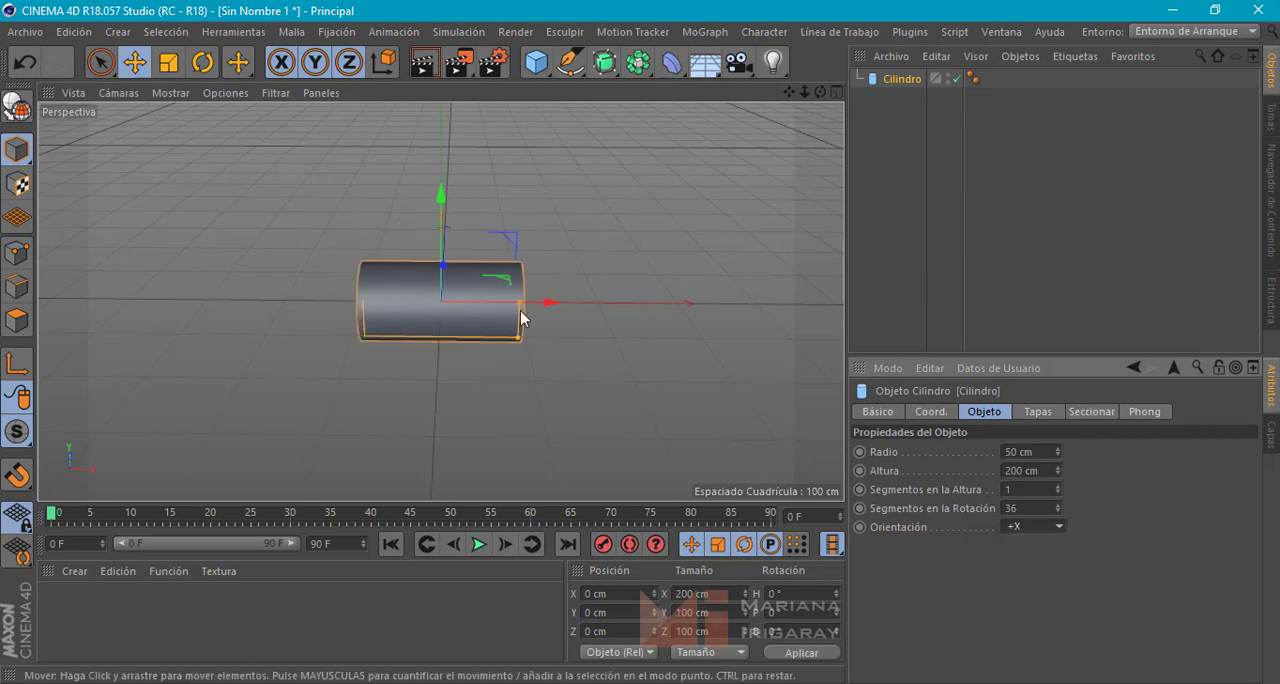
Examine the headphone reference photo to judge the proportions of the round side piece
alt+drag(568, 322, 446, 326)
scroll(447, 326, up, 2)
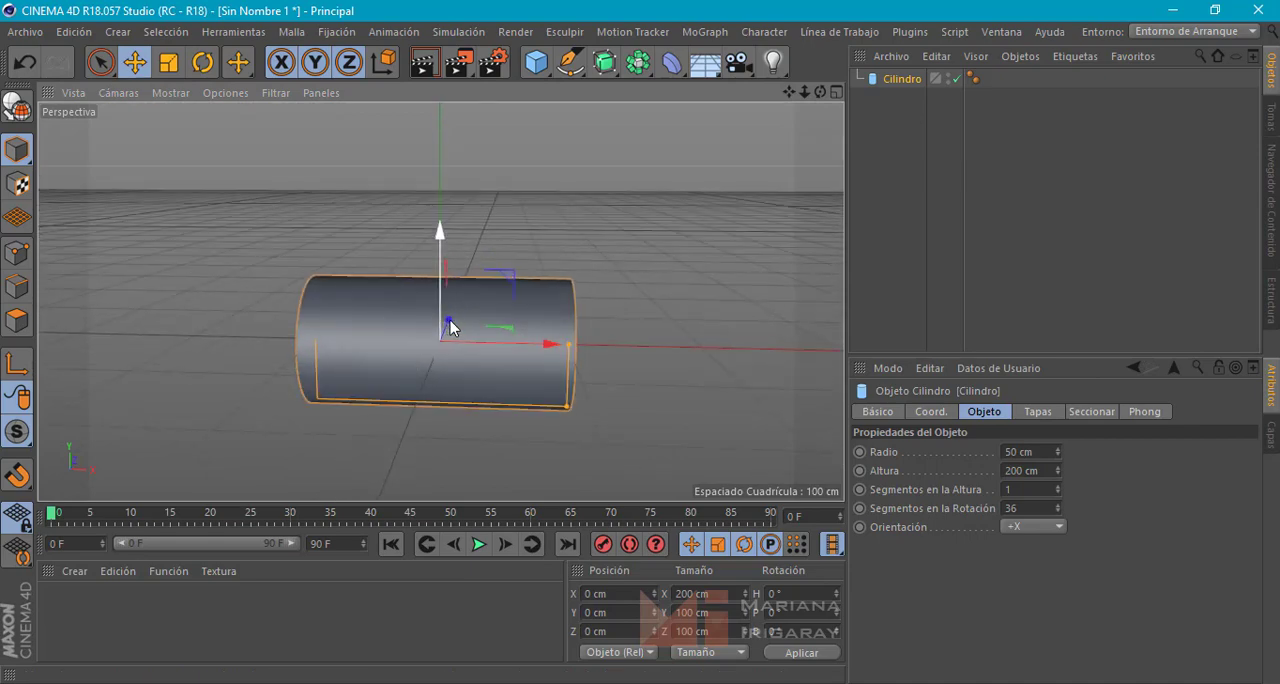
click(251, 682)
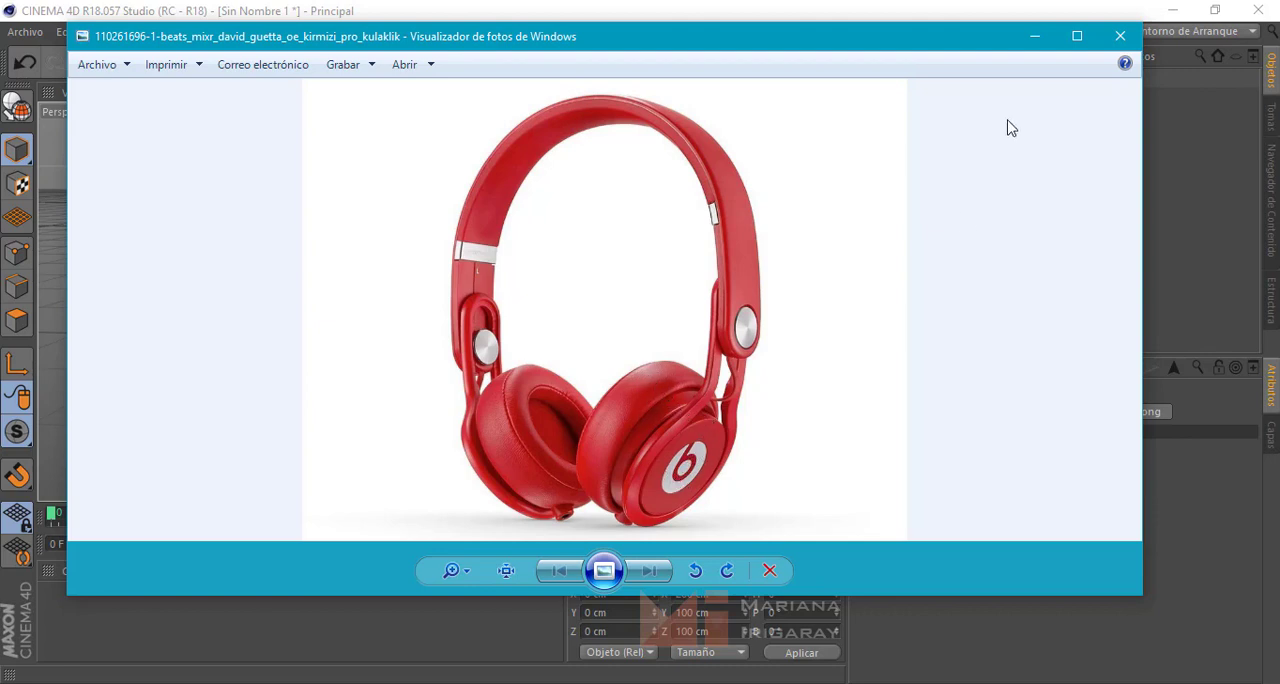
click(1035, 36)
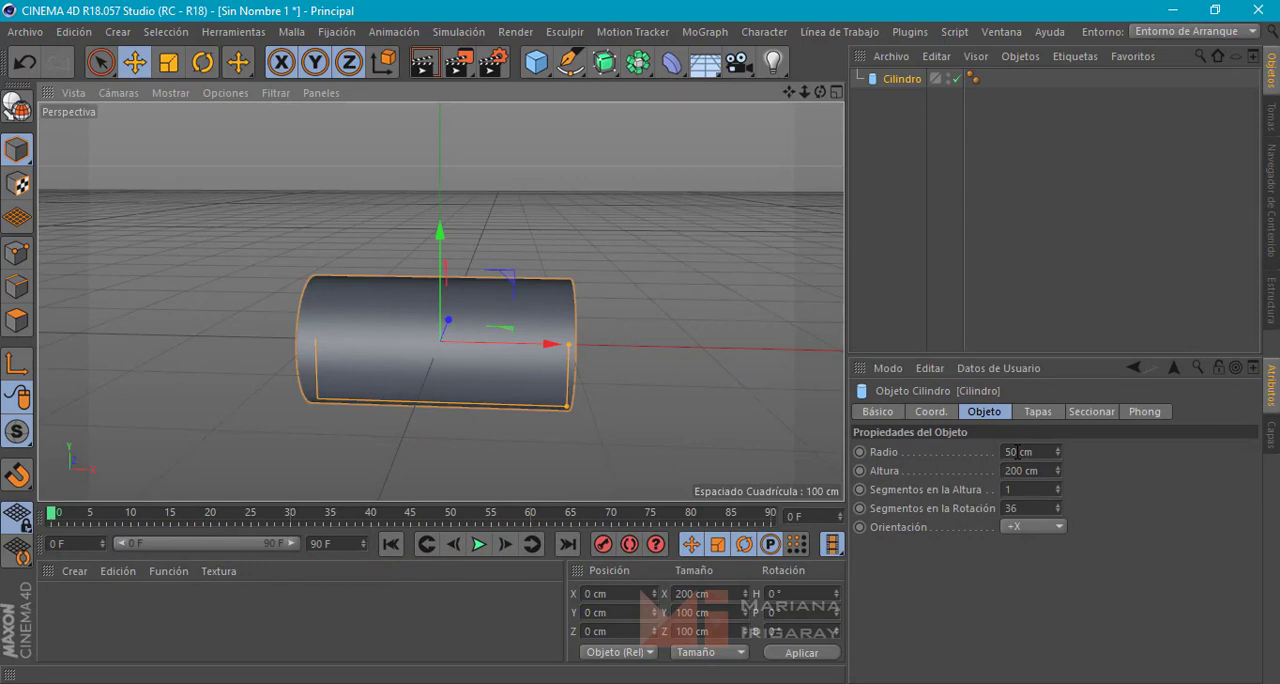
Set the cylinder's radius to 8 cm
double_click(1017, 452)
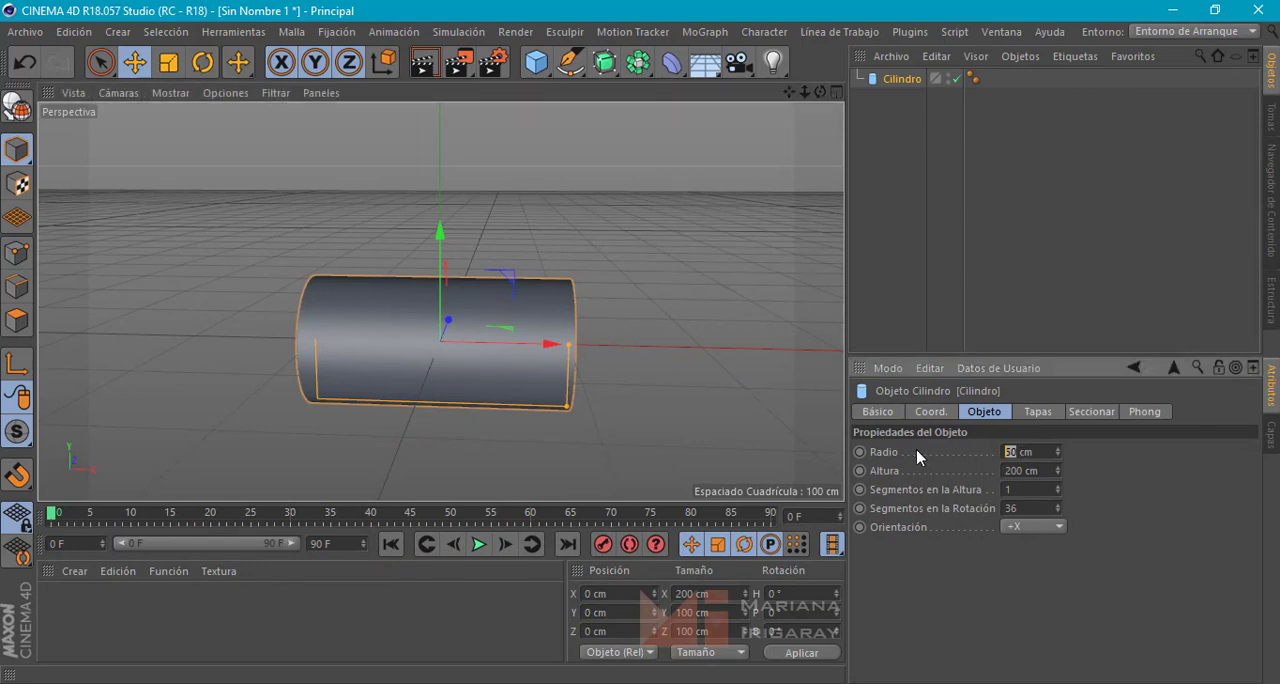
text(8)
key(Return)
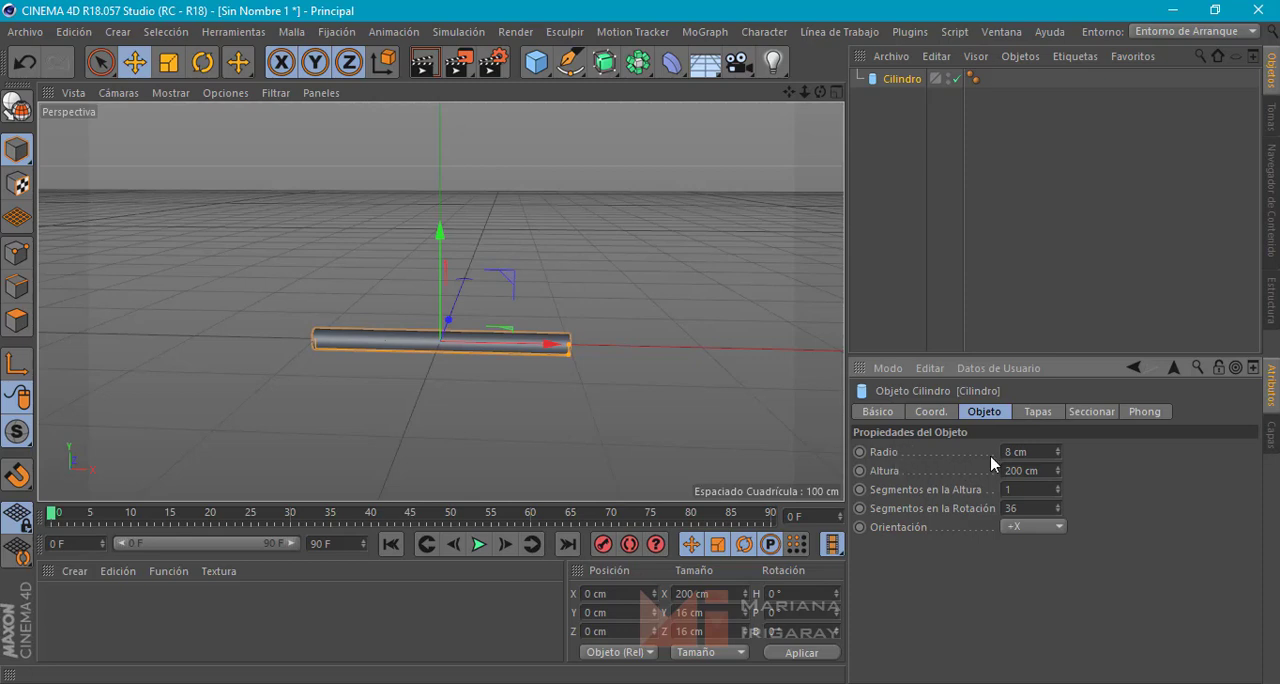
Reduce the cylinder's radius to 4 cm
alt+drag(631, 366, 511, 356)
scroll(511, 356, up, 5)
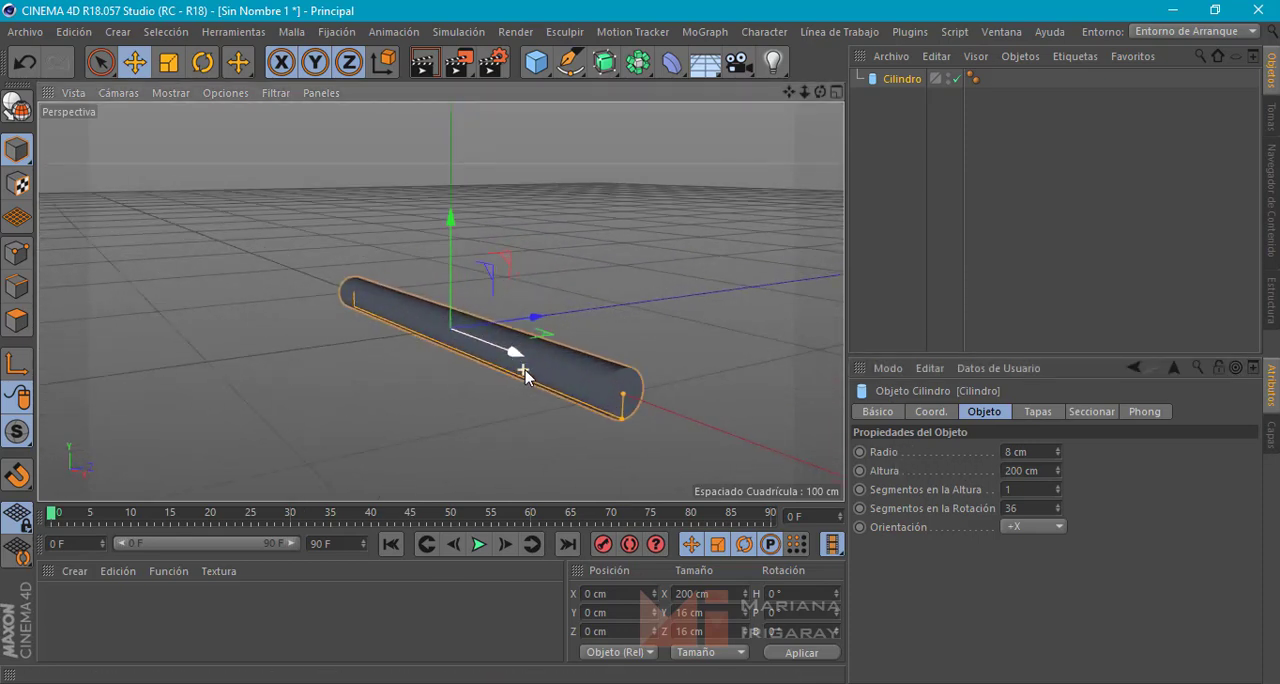
double_click(1016, 451)
text(4)
key(Return)
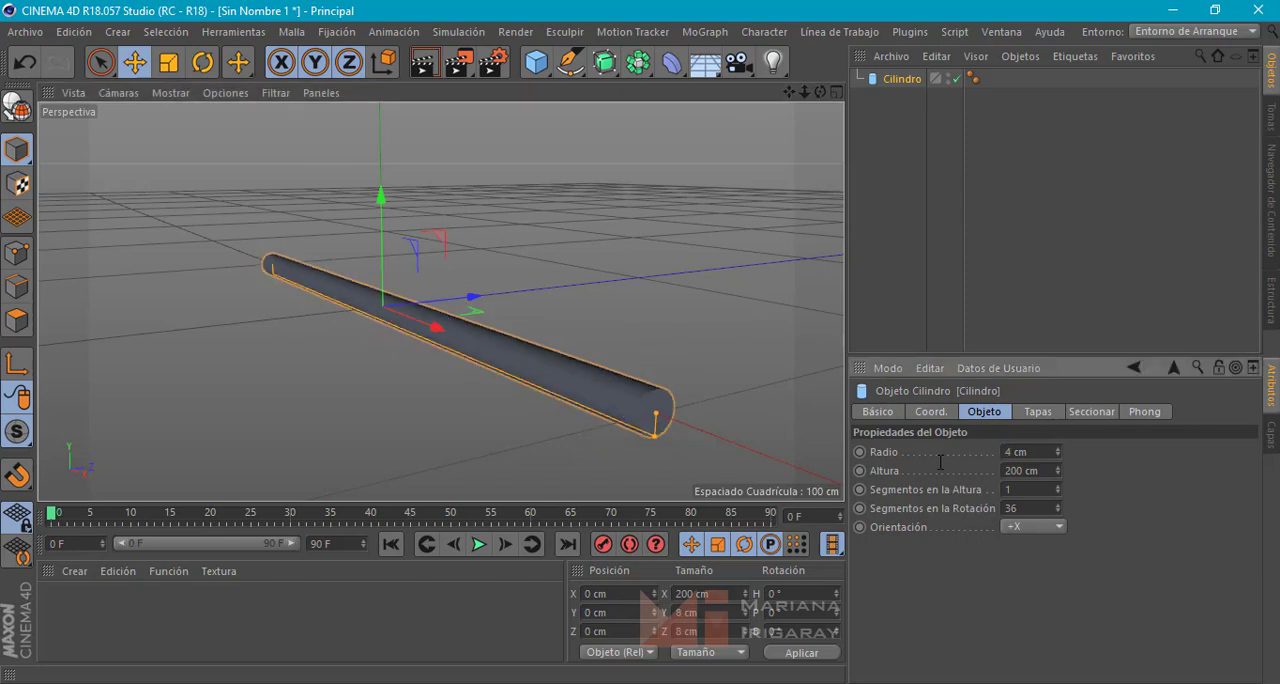
Set the cylinder's height to 3 cm and inspect the short disc's proportions
double_click(1022, 471)
text(3)
key(Return)
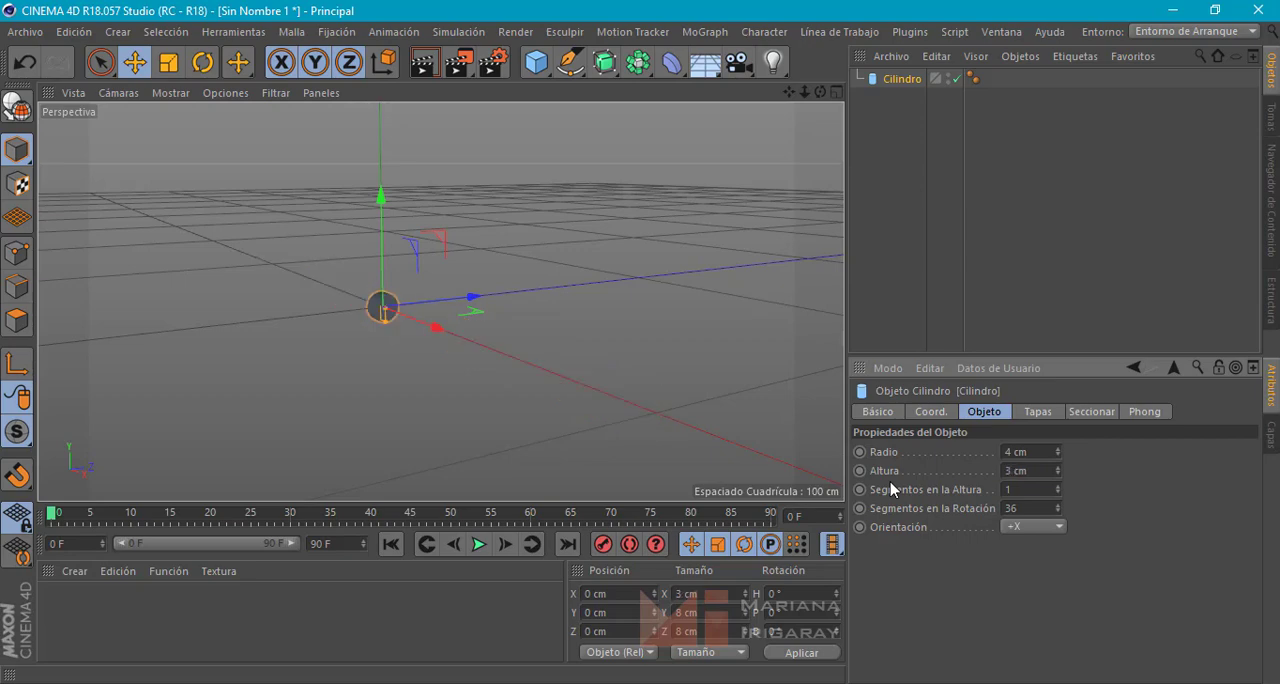
alt+drag(165, 224, 490, 366)
alt+middle_drag(490, 360, 604, 382)
scroll(457, 349, up, 4)
scroll(394, 282, up, 5)
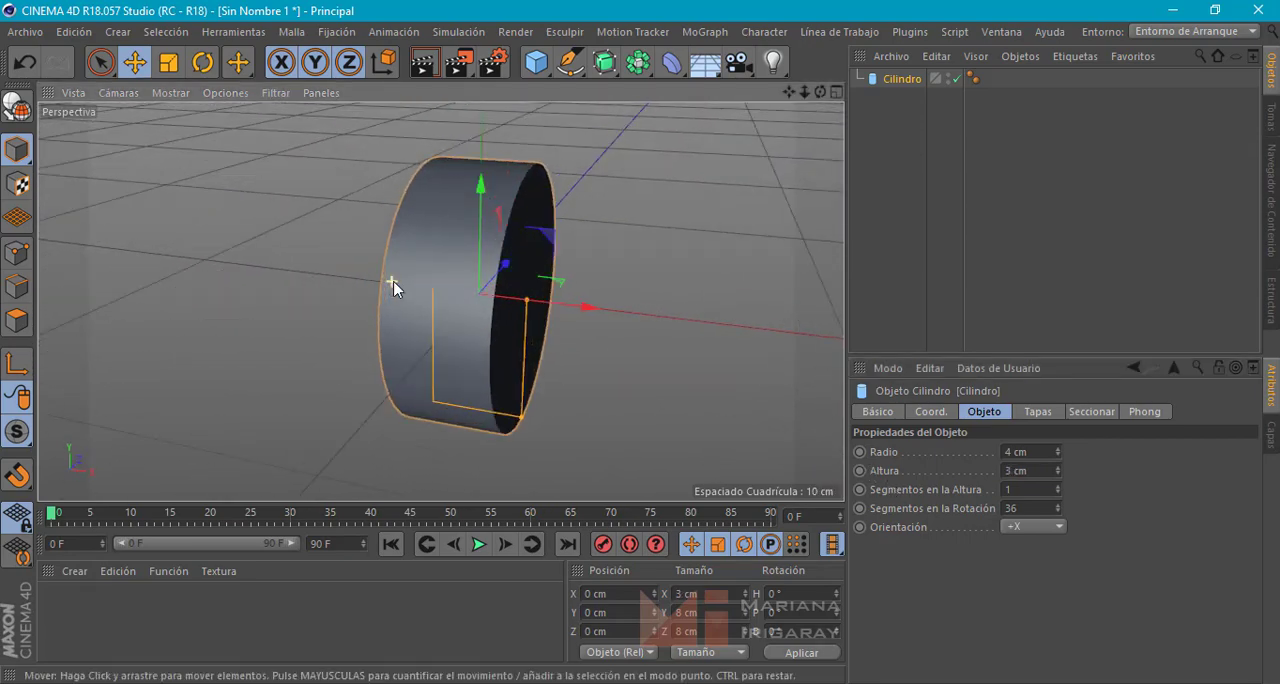
scroll(394, 282, down, 1)
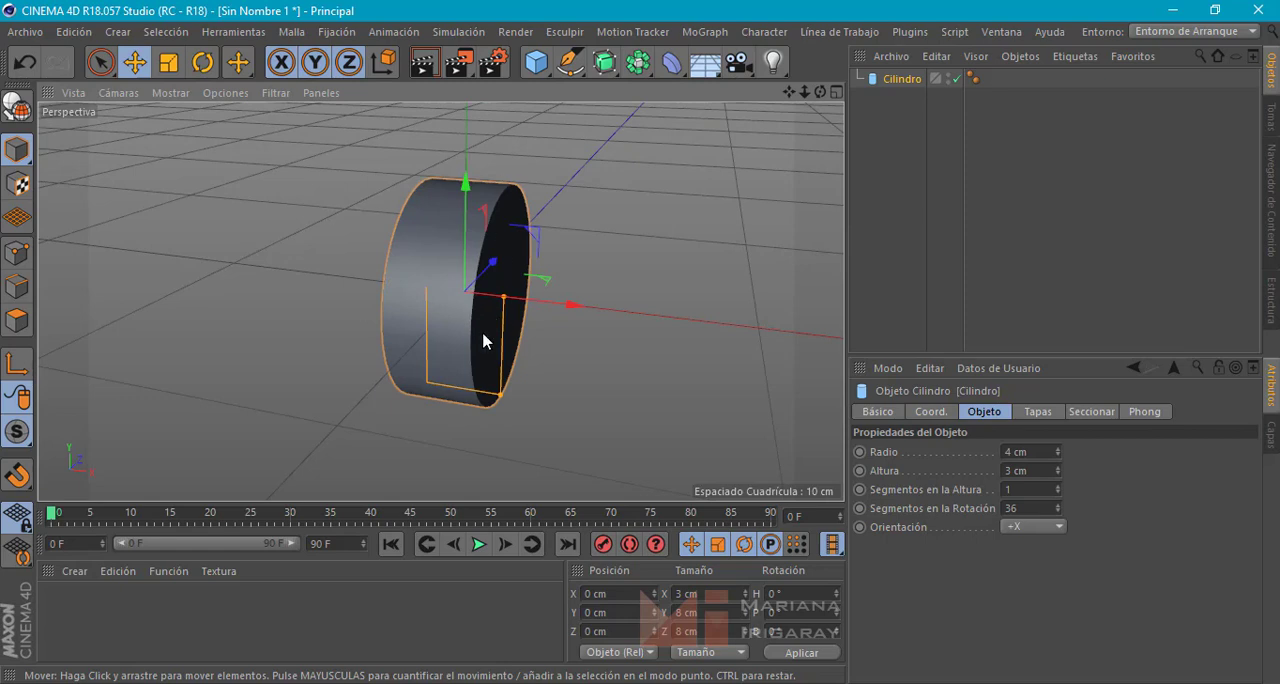
alt+drag(349, 354, 365, 306)
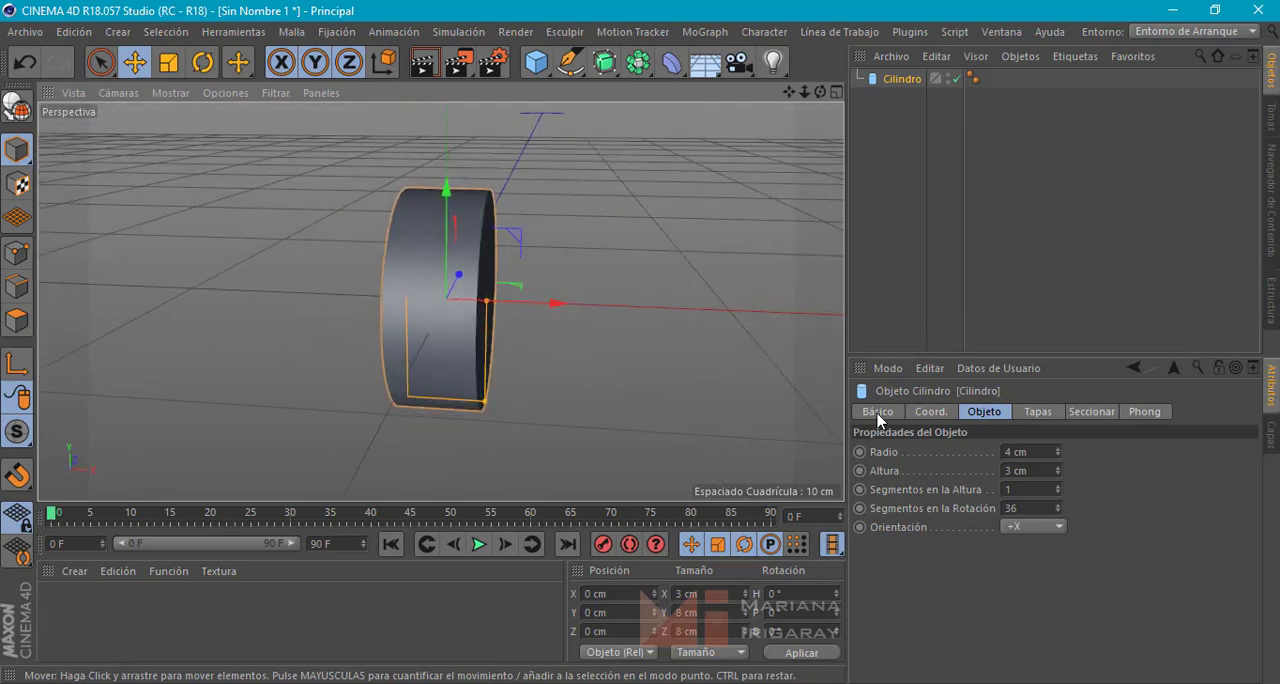
Set the cylinder's height to 2 cm
double_click(1012, 471)
text(2)
key(Return)
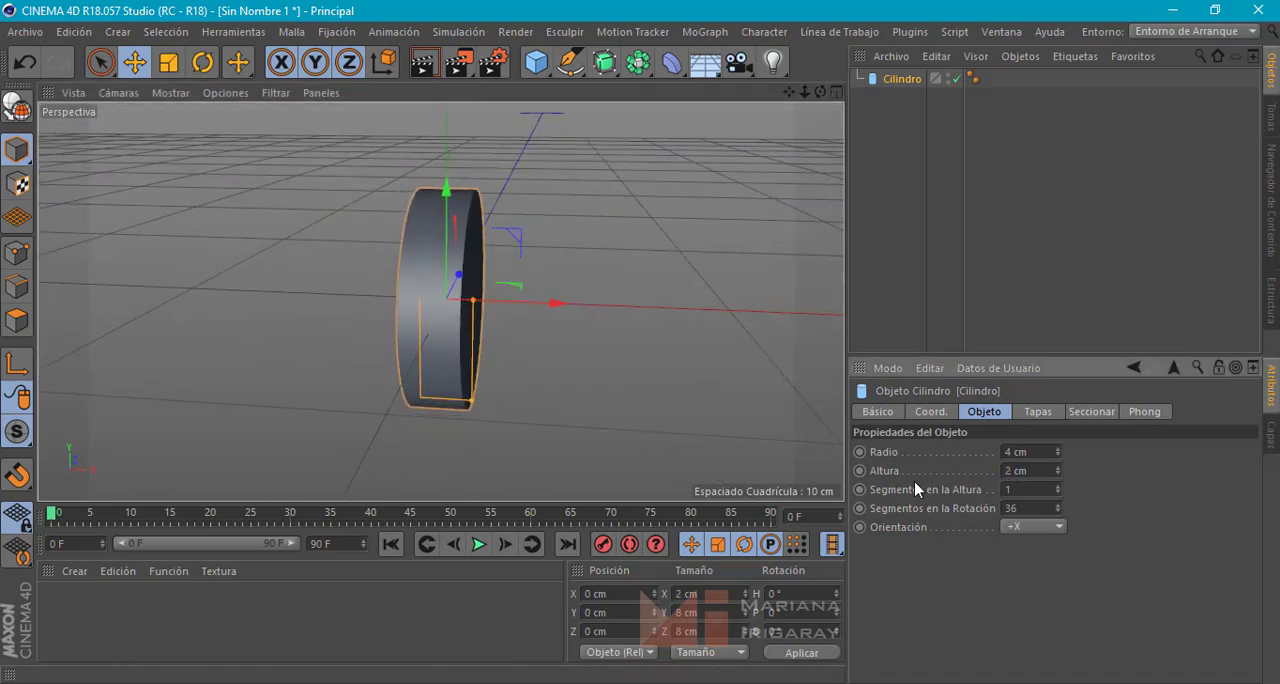
alt+drag(431, 266, 392, 295)
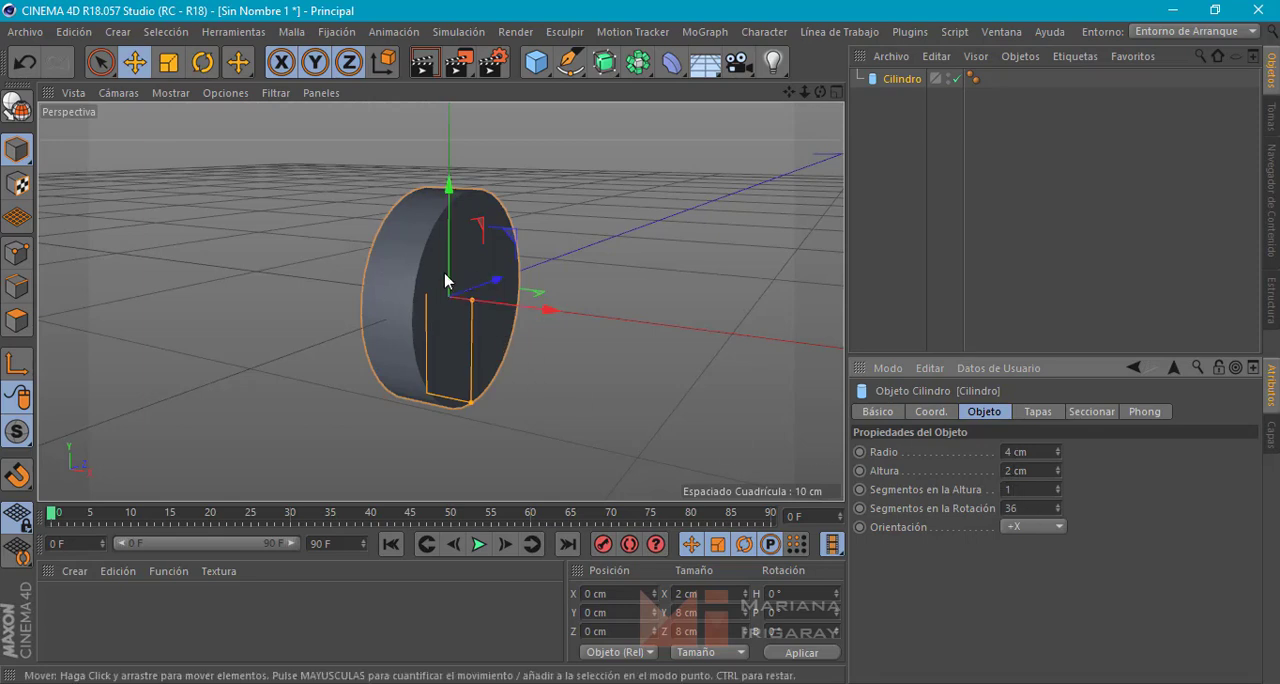
Try polygon and edge editing on the parametric cylinder, and return to model mode
click(16, 320)
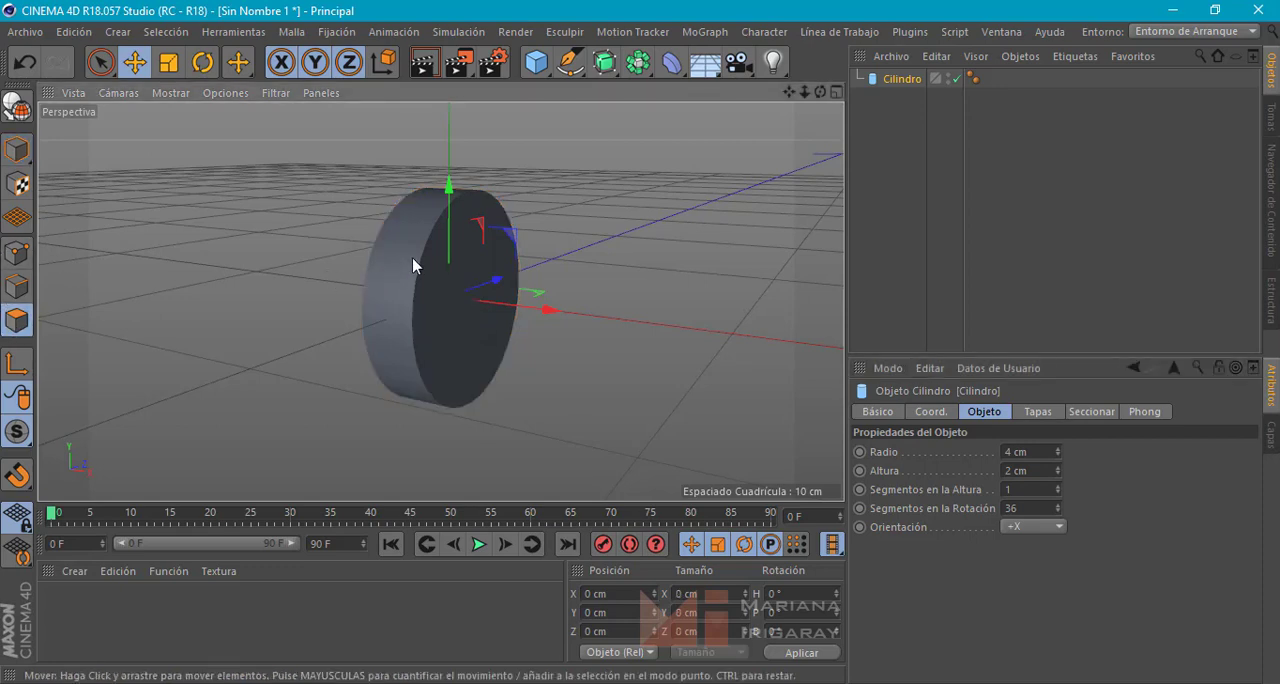
drag(416, 304, 460, 293)
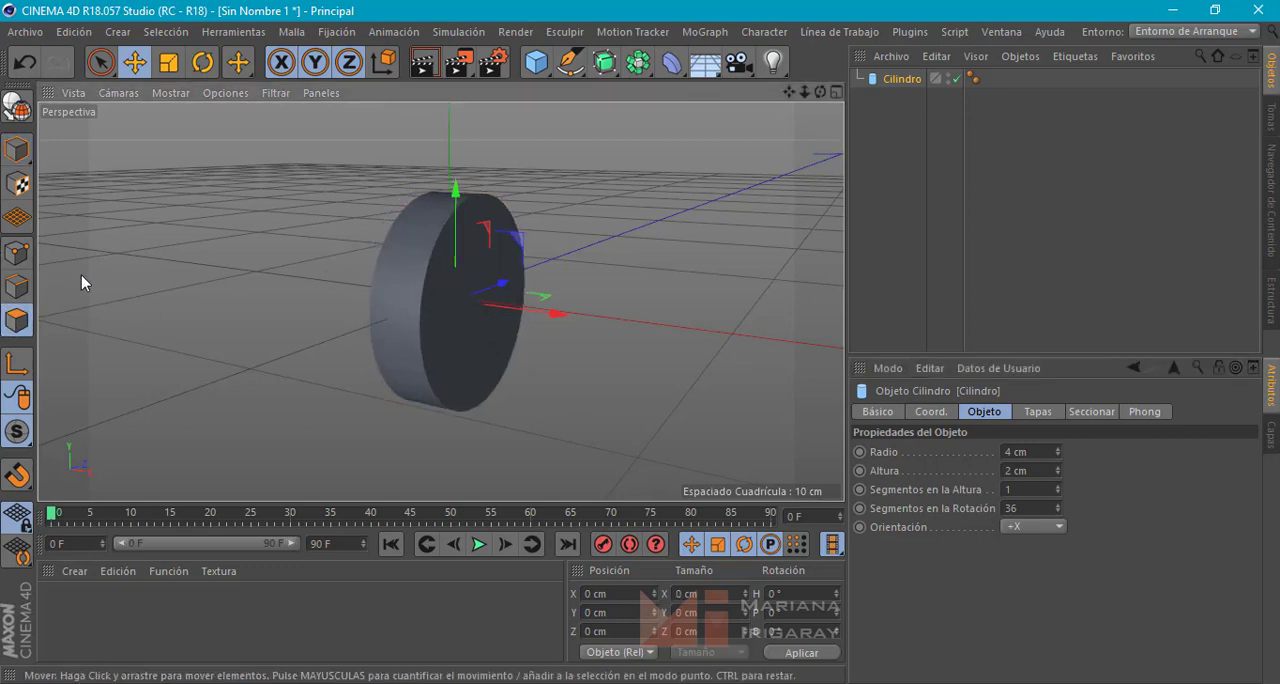
click(16, 287)
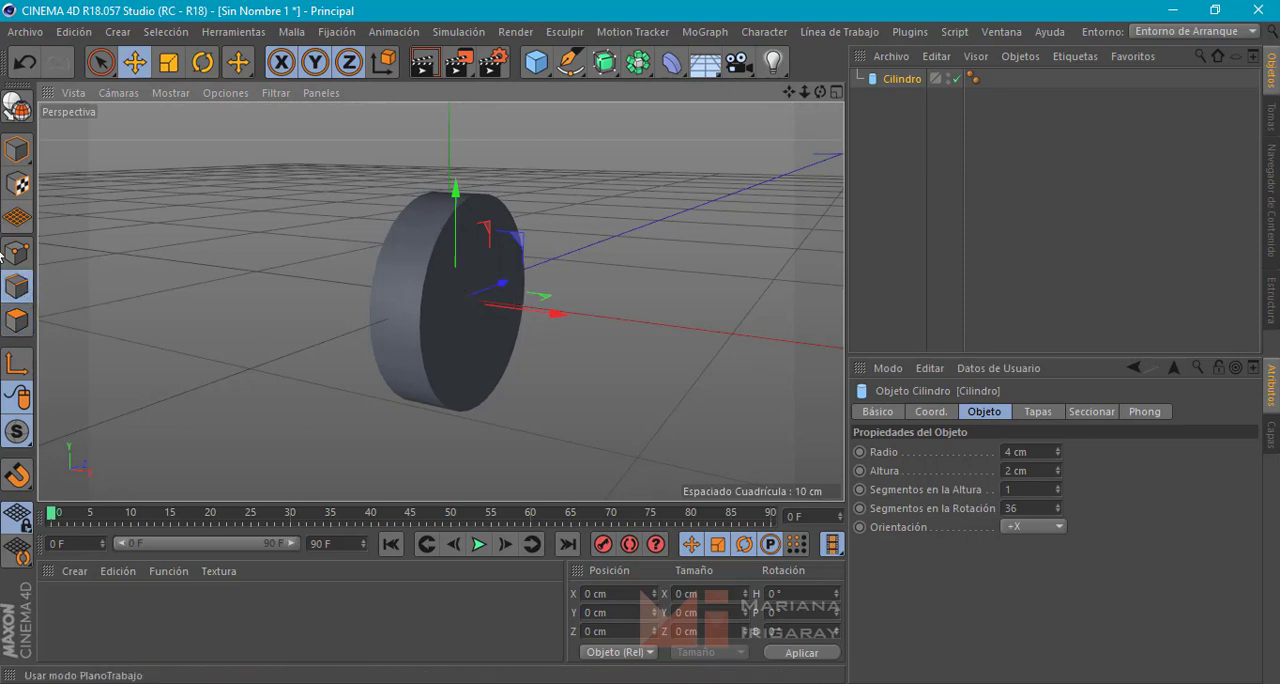
click(27, 154)
alt+drag(425, 320, 403, 266)
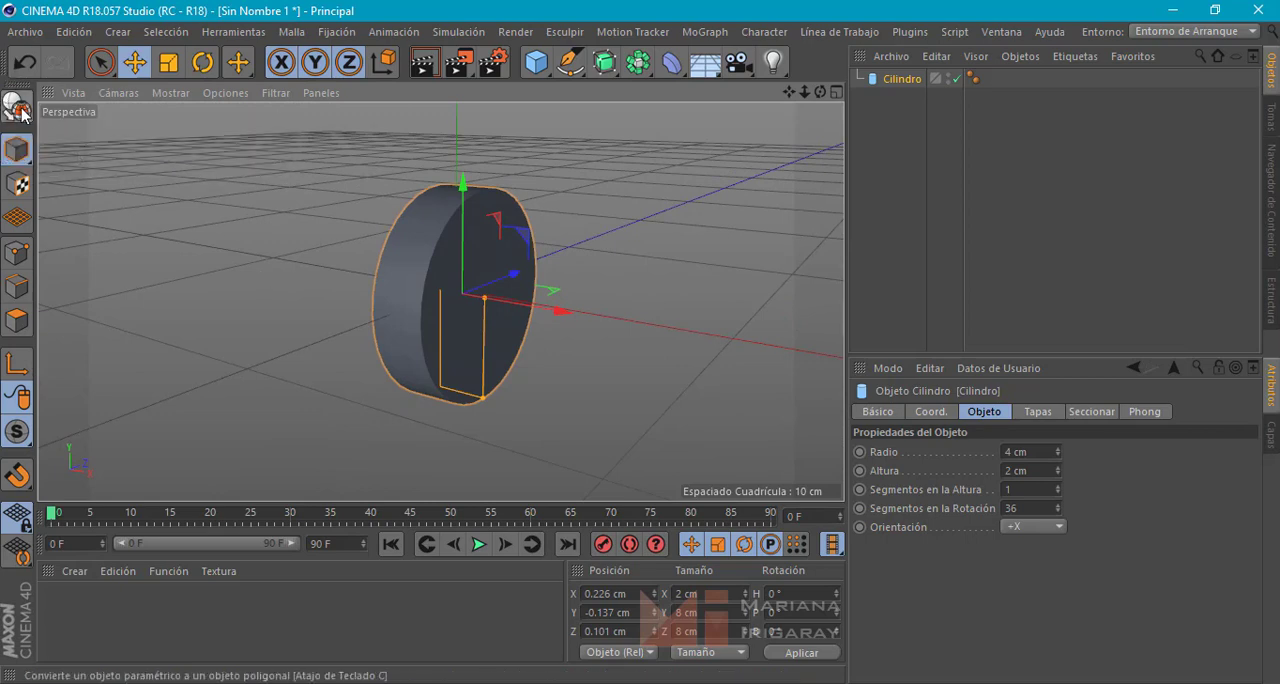
Convert the cylinder to an editable polygon object and switch to polygon editing
key(c)
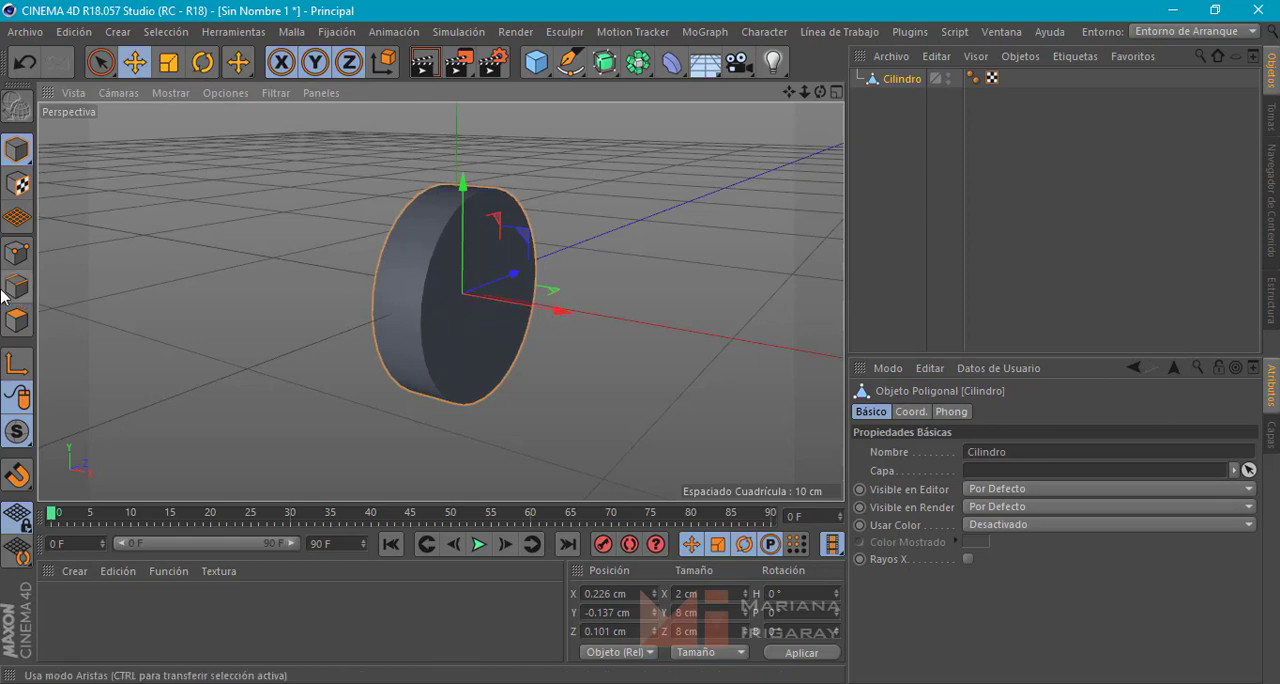
click(16, 320)
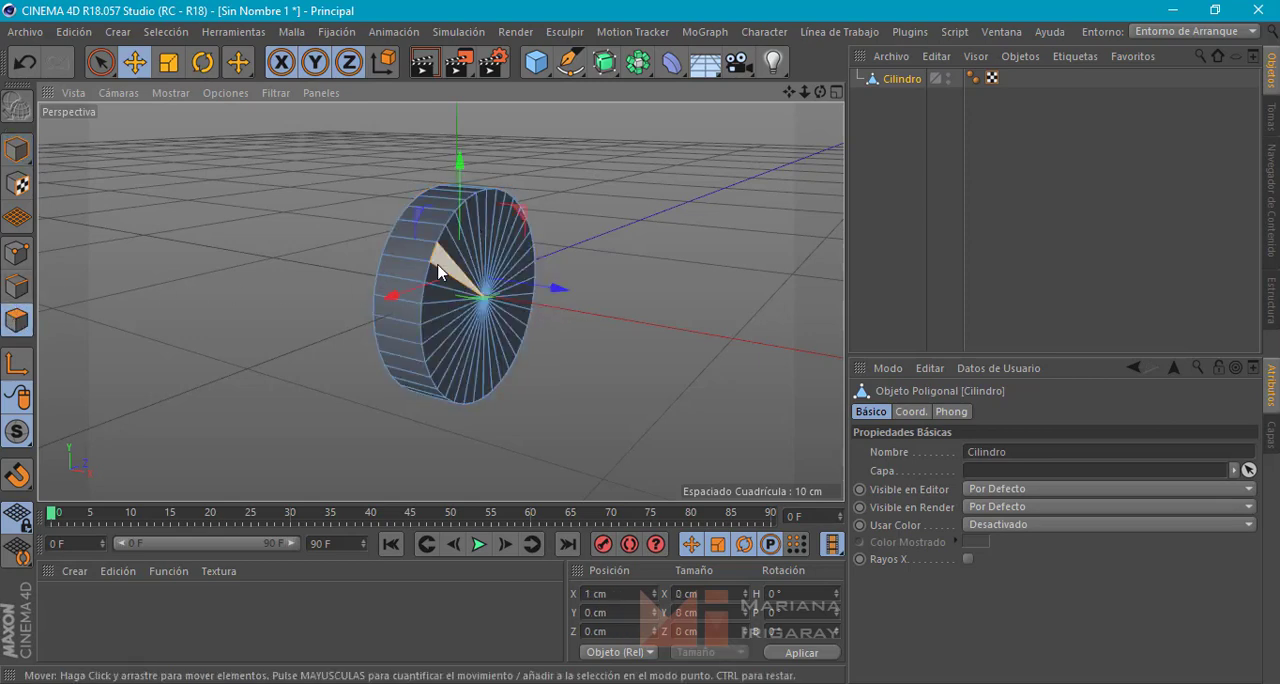
Try moving a single cap polygon and a single rim polygon of the cylinder, undoing the moves
click(450, 284)
drag(554, 286, 600, 297)
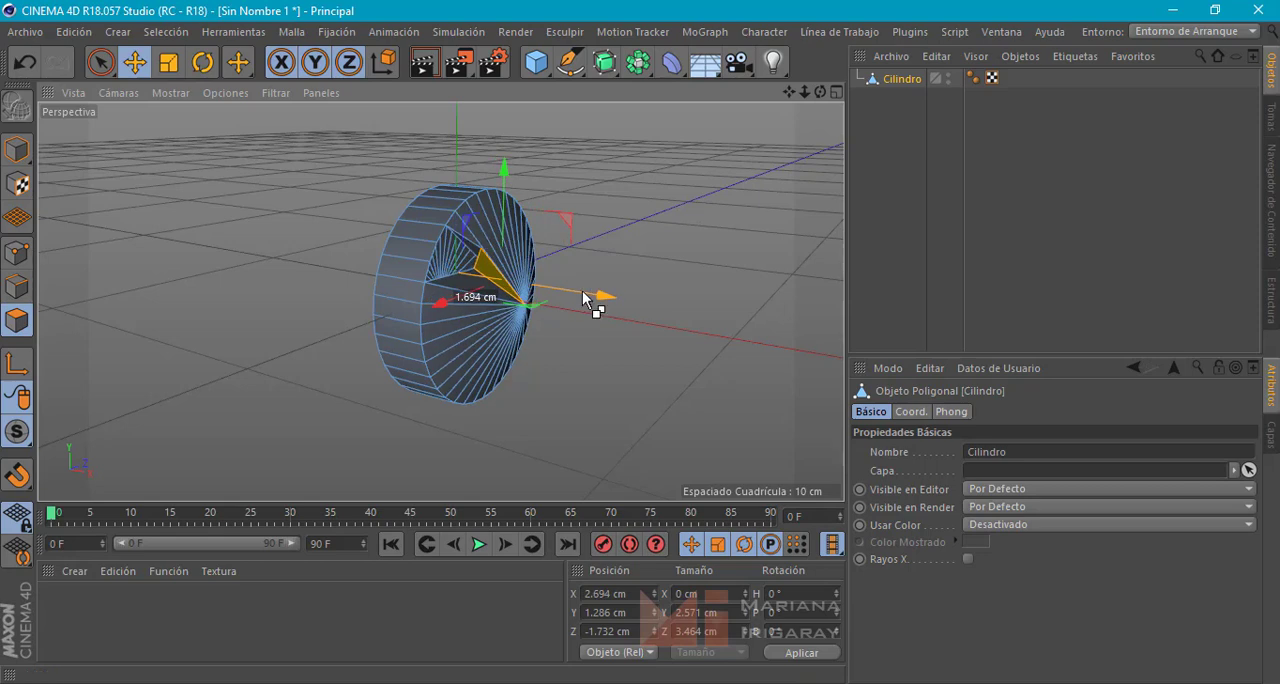
key(ctrl+z)
click(420, 236)
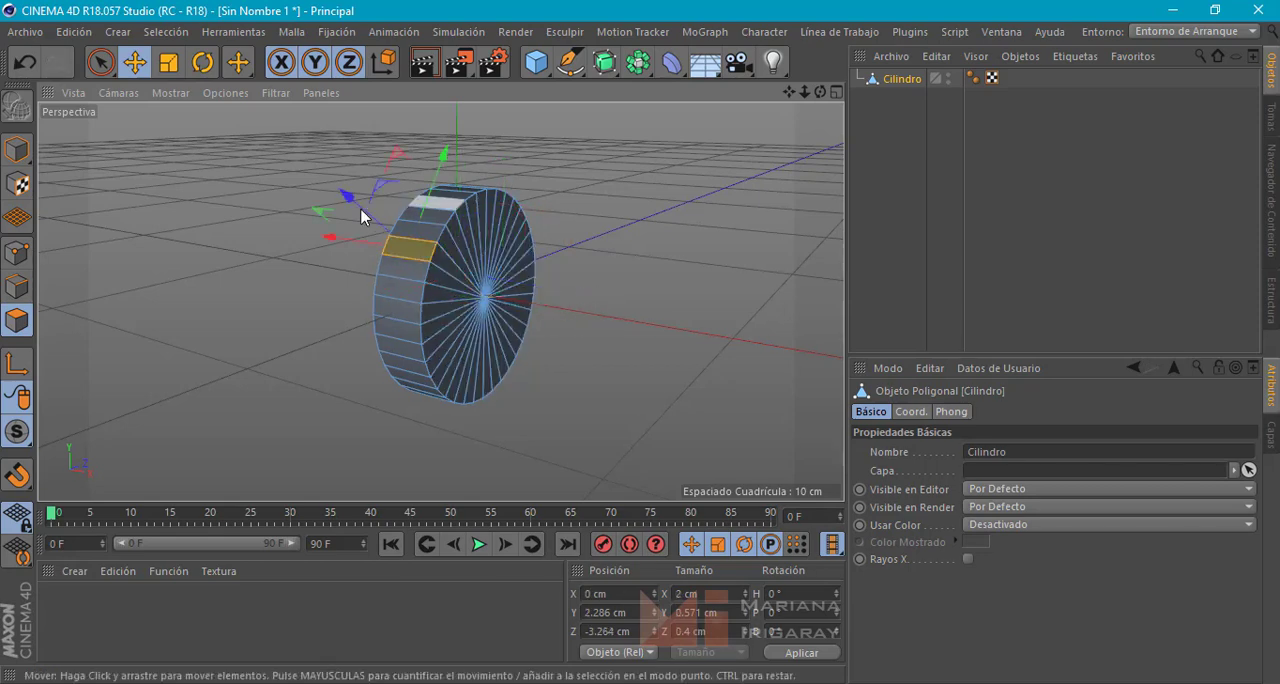
drag(354, 200, 291, 187)
alt+drag(366, 292, 328, 275)
alt+drag(411, 232, 387, 272)
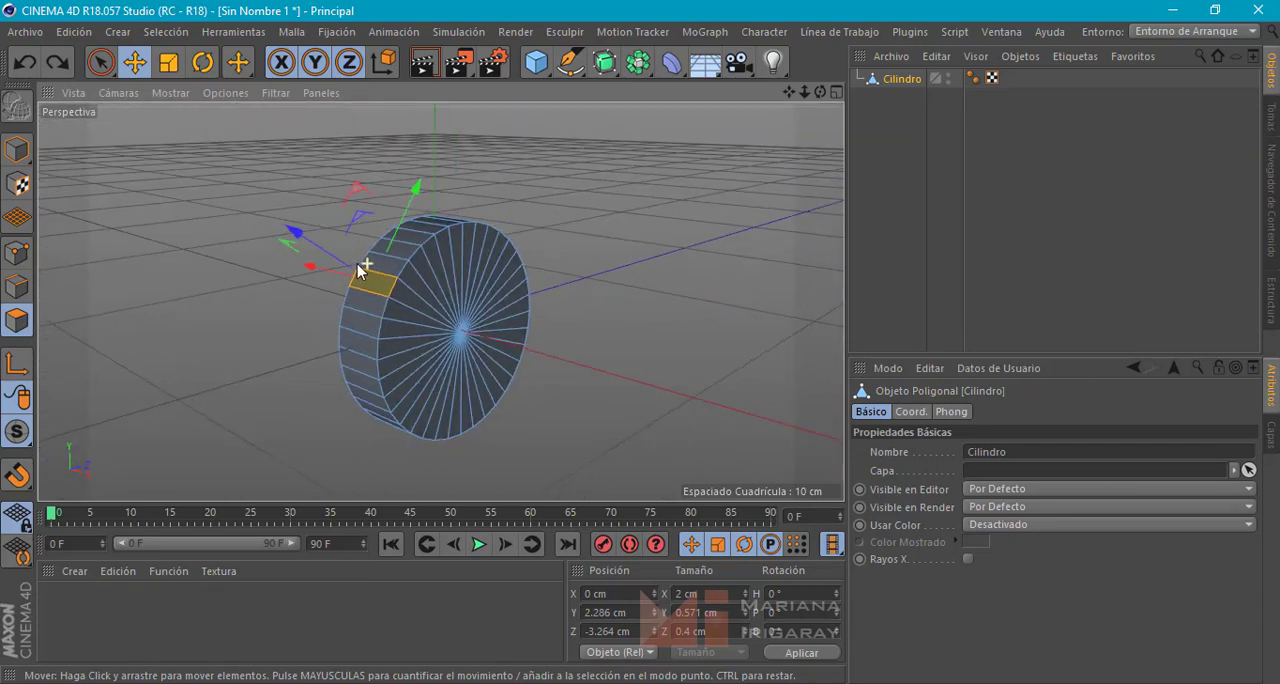
Set the Live Selection radius to 5 and select all polygons of the cylinder's front cap
click(99, 63)
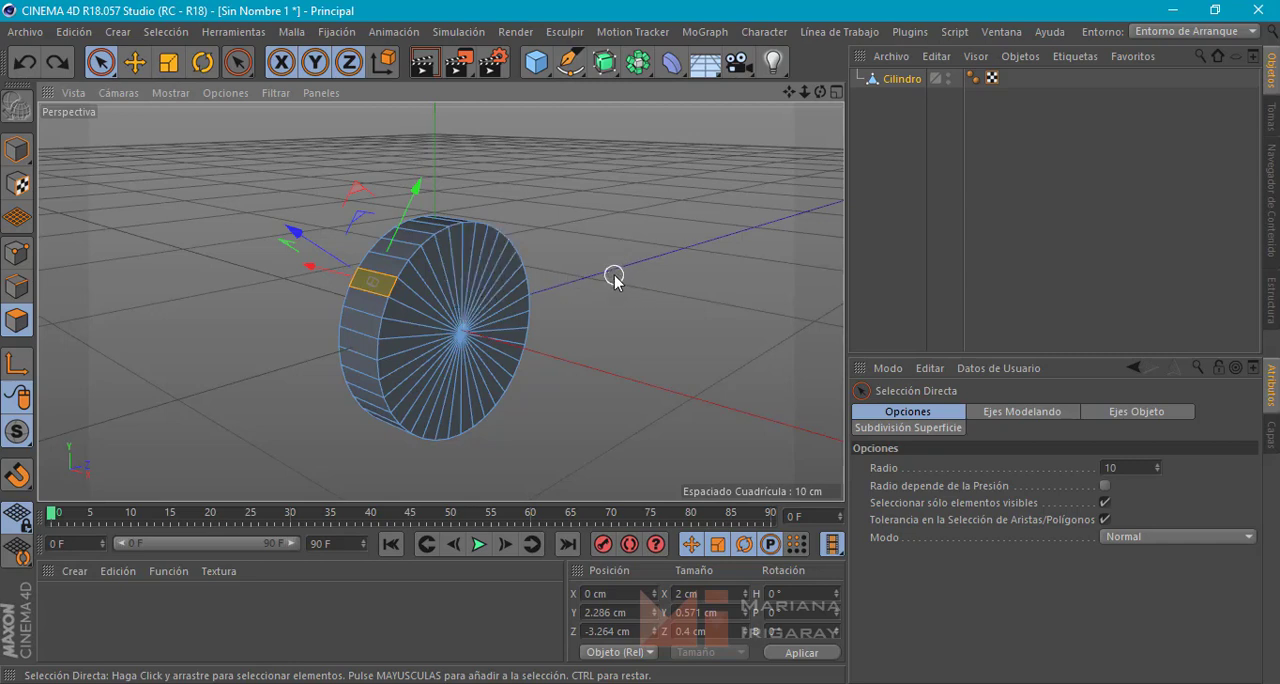
mouse_move(613, 277)
middle_down()
mouse_move(642, 269)
mouse_move(614, 275)
middle_up()
click(1117, 467)
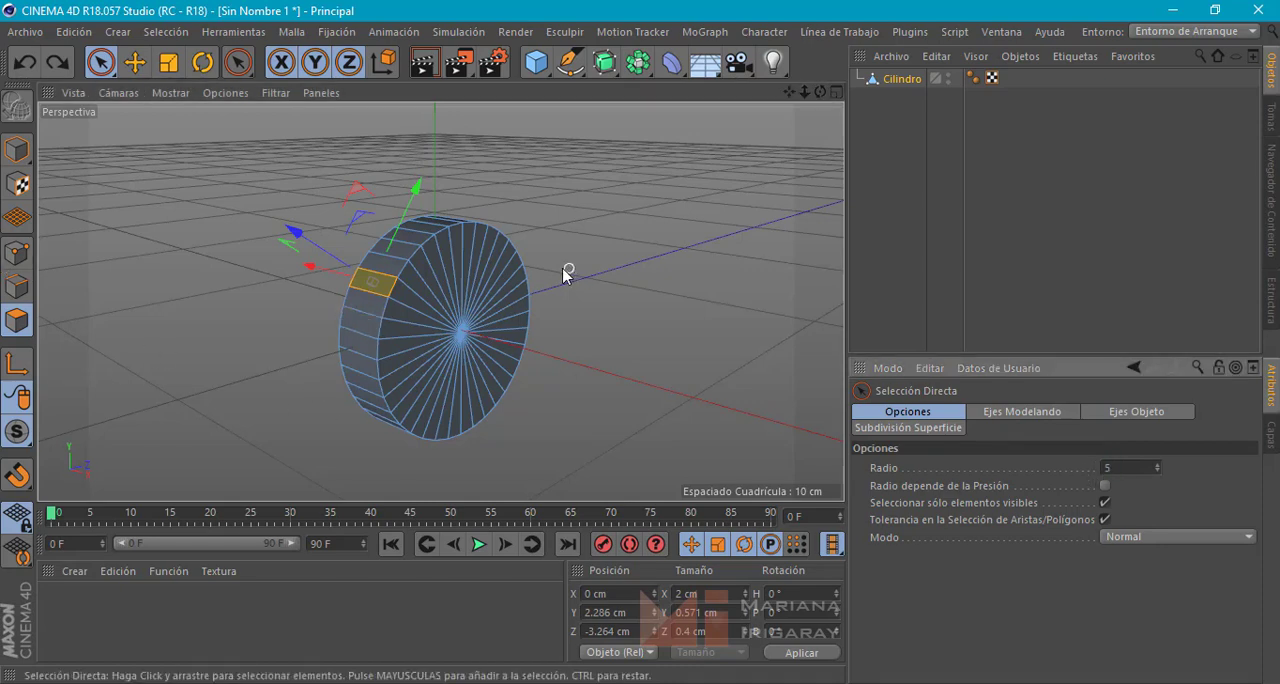
mouse_move(466, 266)
mouse_down()
mouse_move(423, 314)
mouse_move(434, 391)
mouse_move(494, 370)
mouse_move(494, 280)
mouse_move(480, 272)
mouse_up()
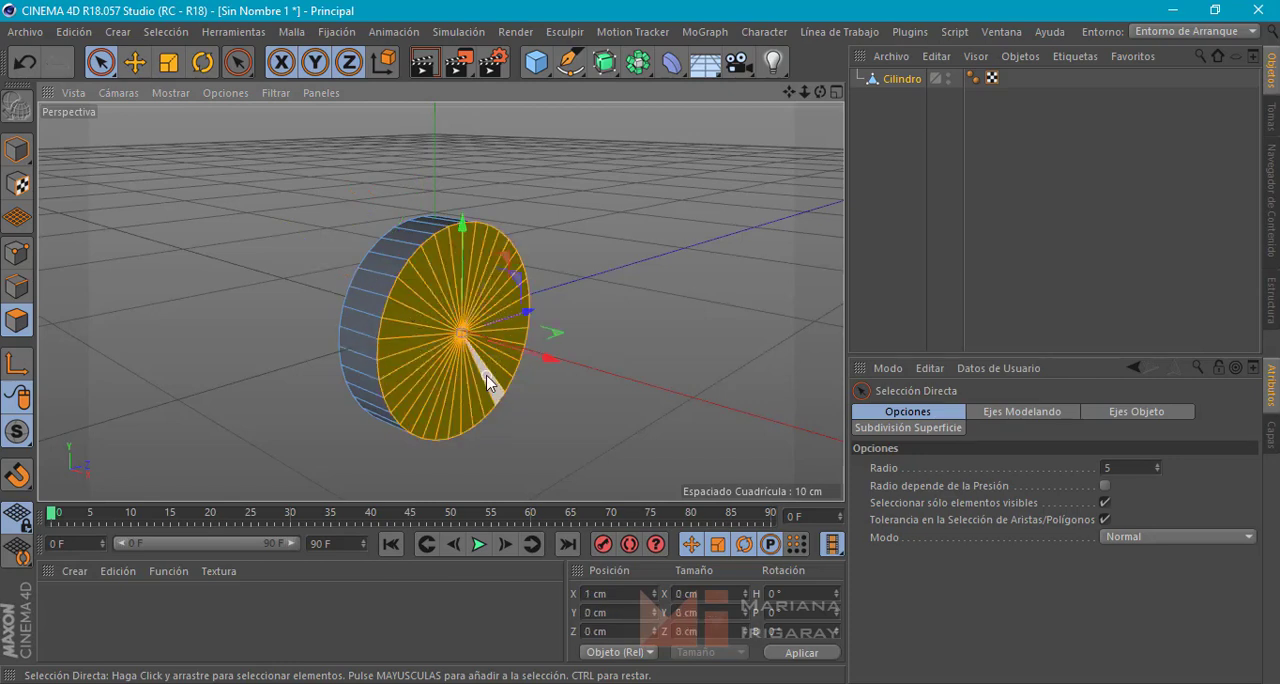
Move the selected cap polygons outward along the X axis by about 0.19 cm
mouse_move(498, 417)
alt+mouse_down()
mouse_move(533, 418)
mouse_move(545, 438)
alt+mouse_up()
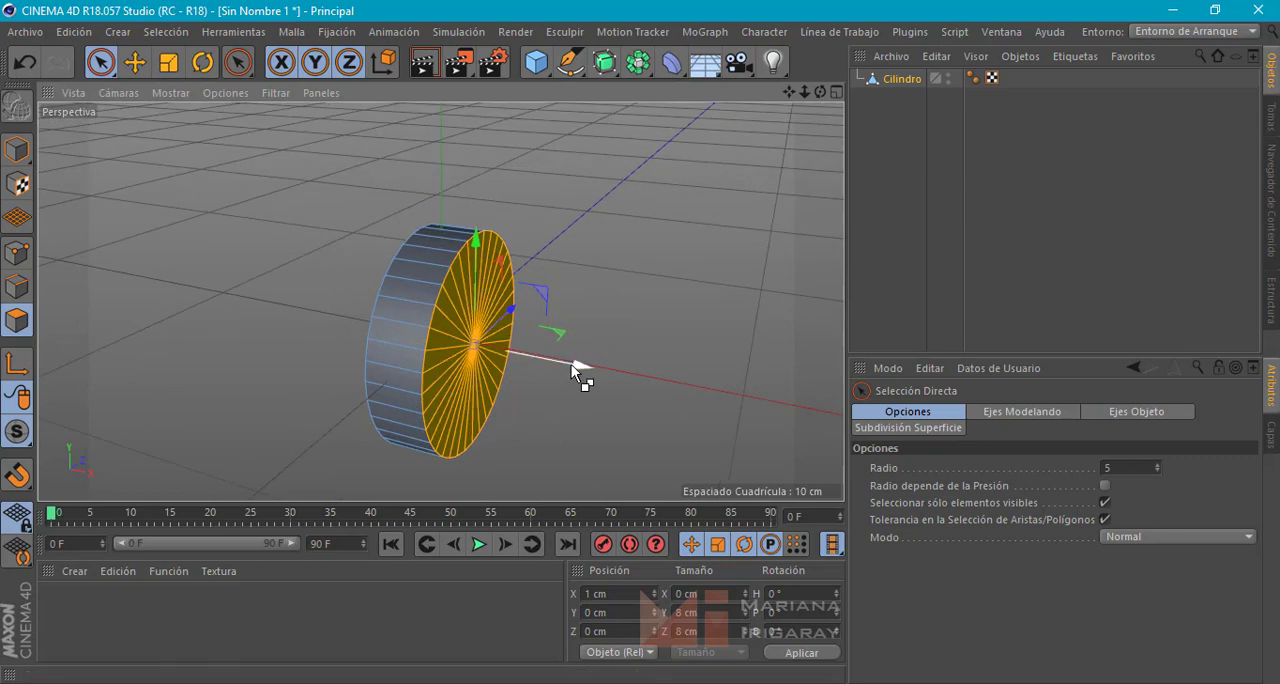
drag(571, 361, 575, 368)
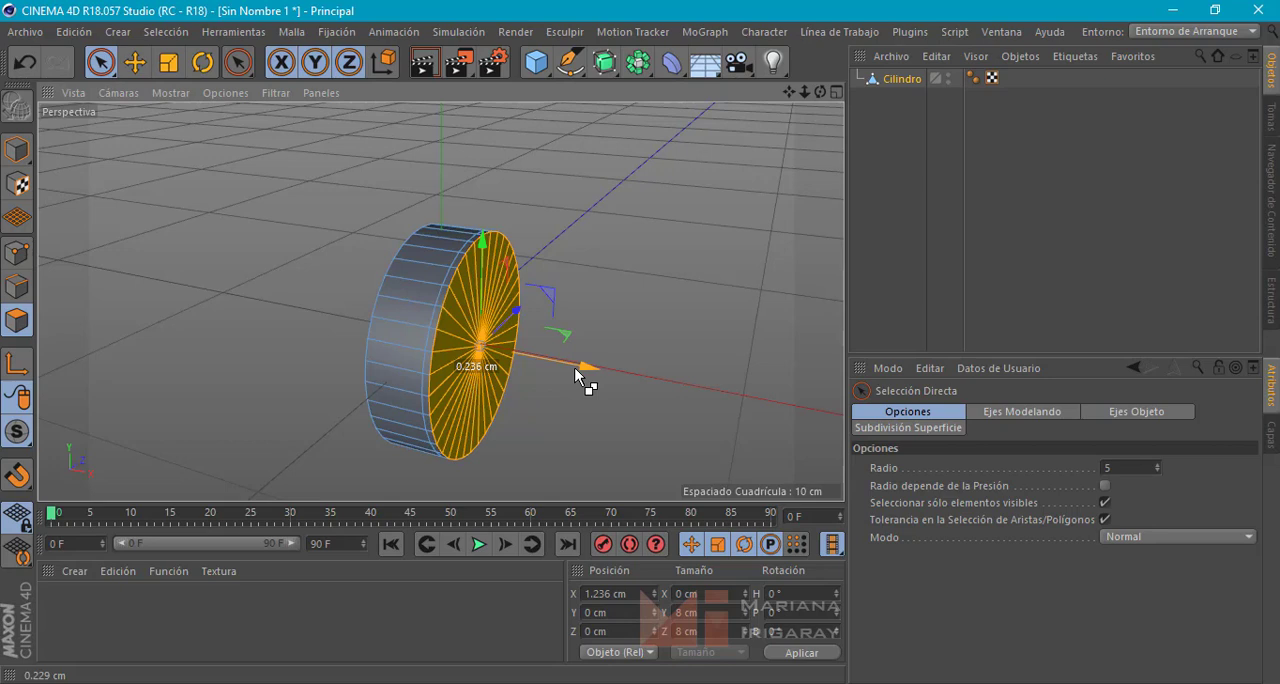
drag(575, 368, 573, 366)
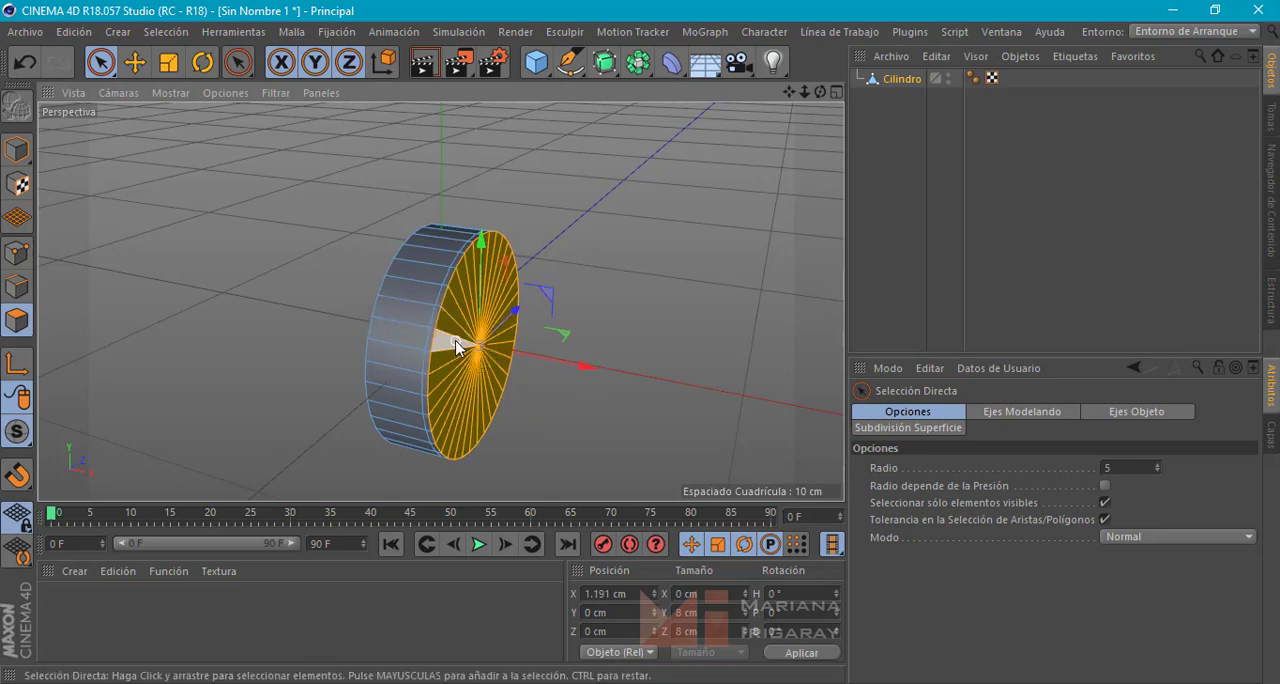
Scale the selected front cap polygons down to about 7.753 cm in Y and Z to bevel the rim
key(t)
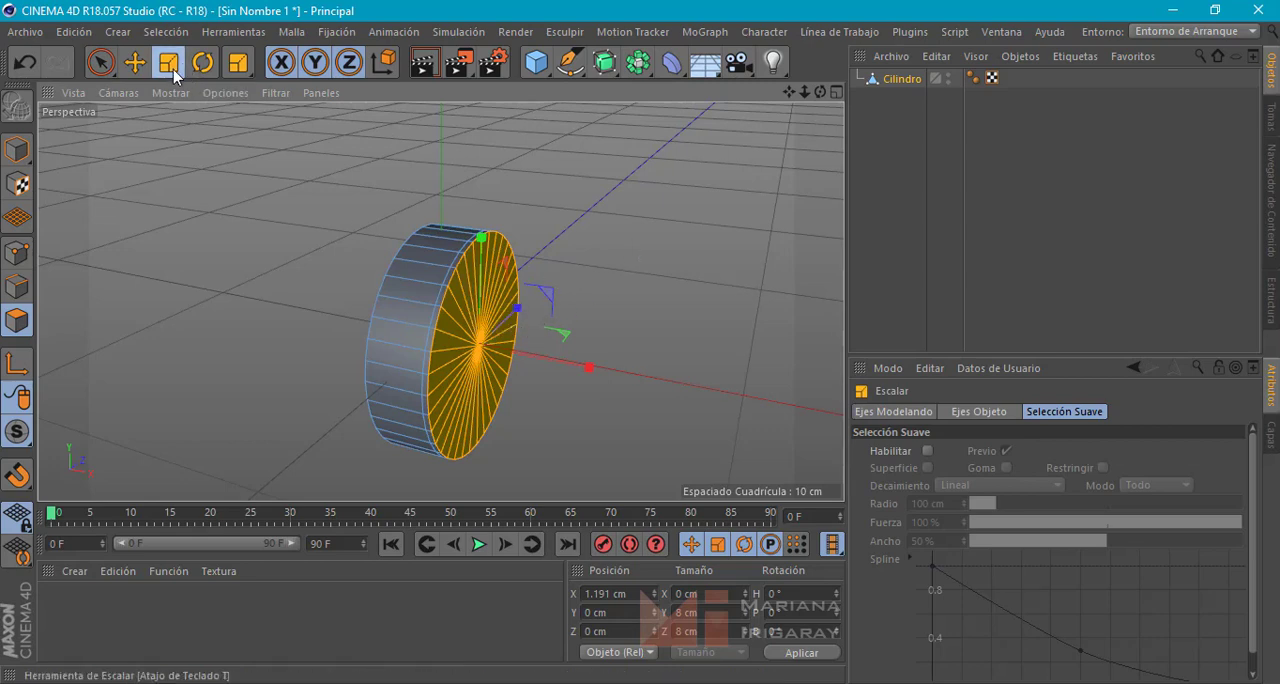
key(r)
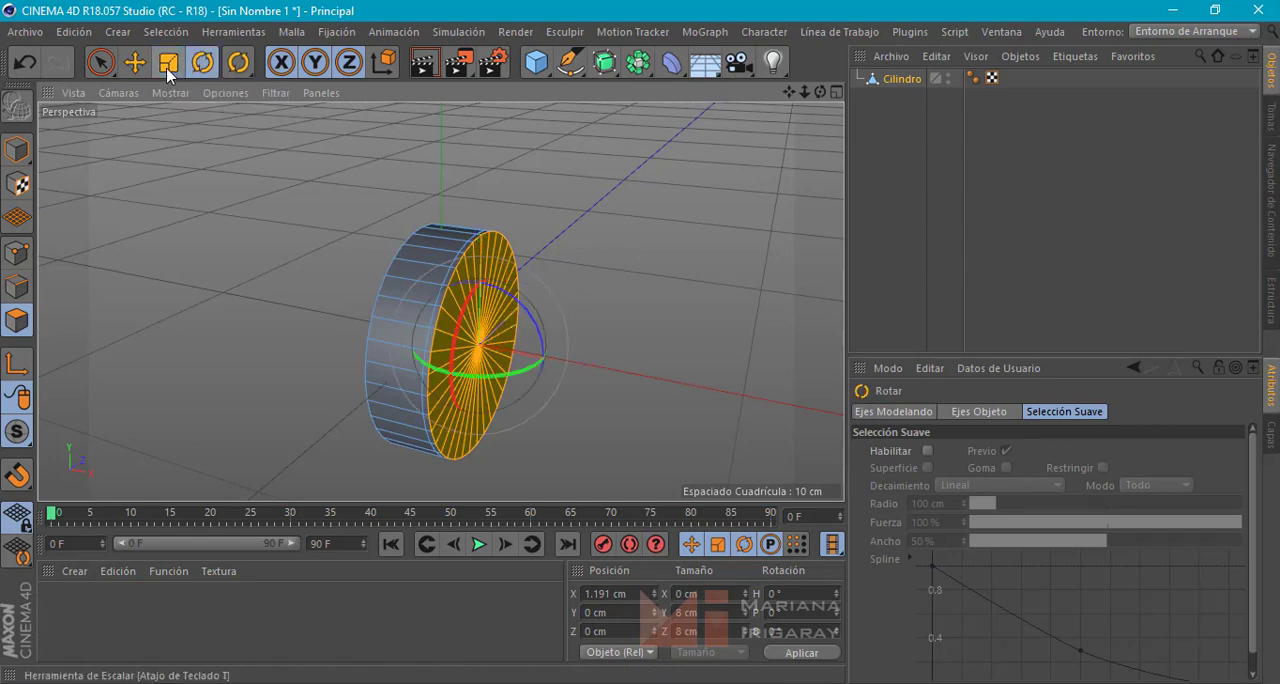
click(168, 66)
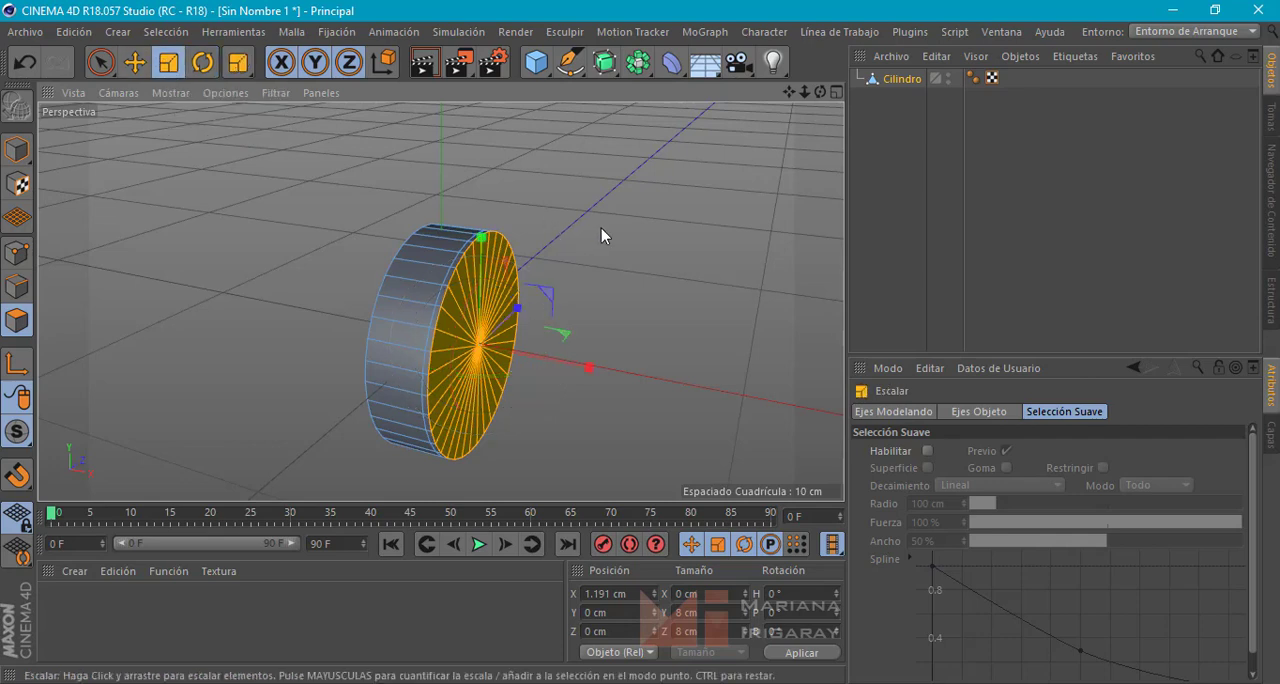
drag(600, 229, 642, 255)
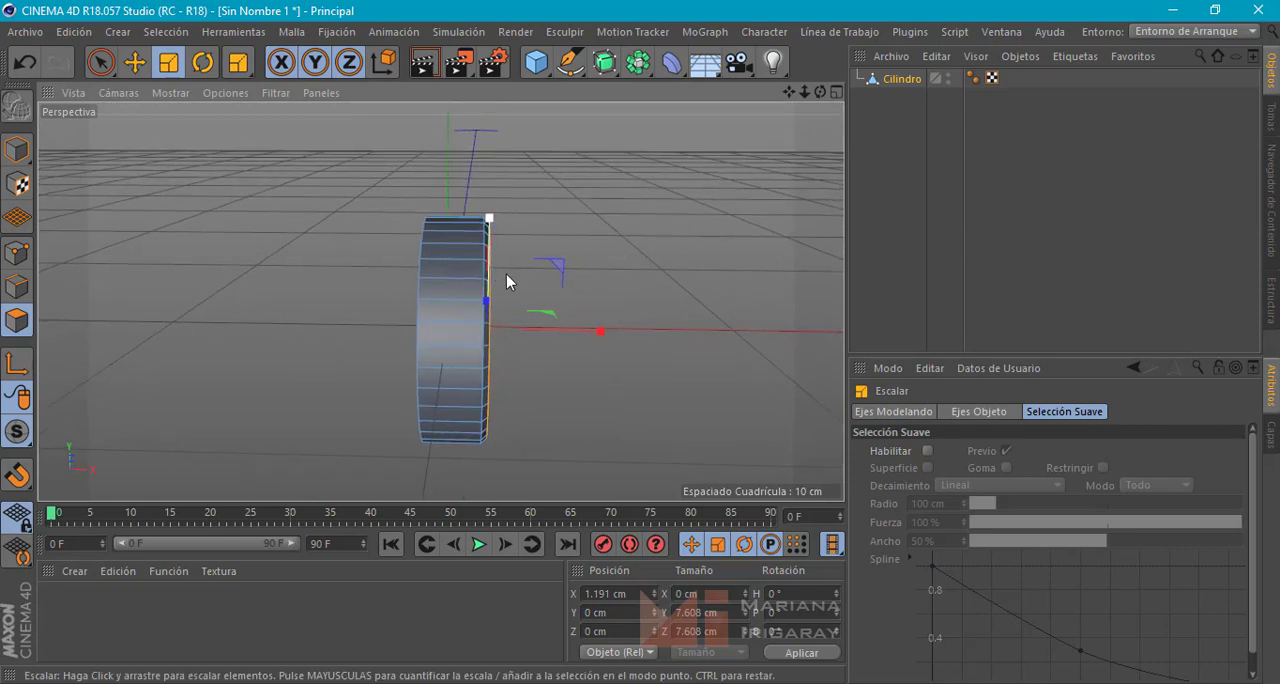
scroll(506, 274, up, 4)
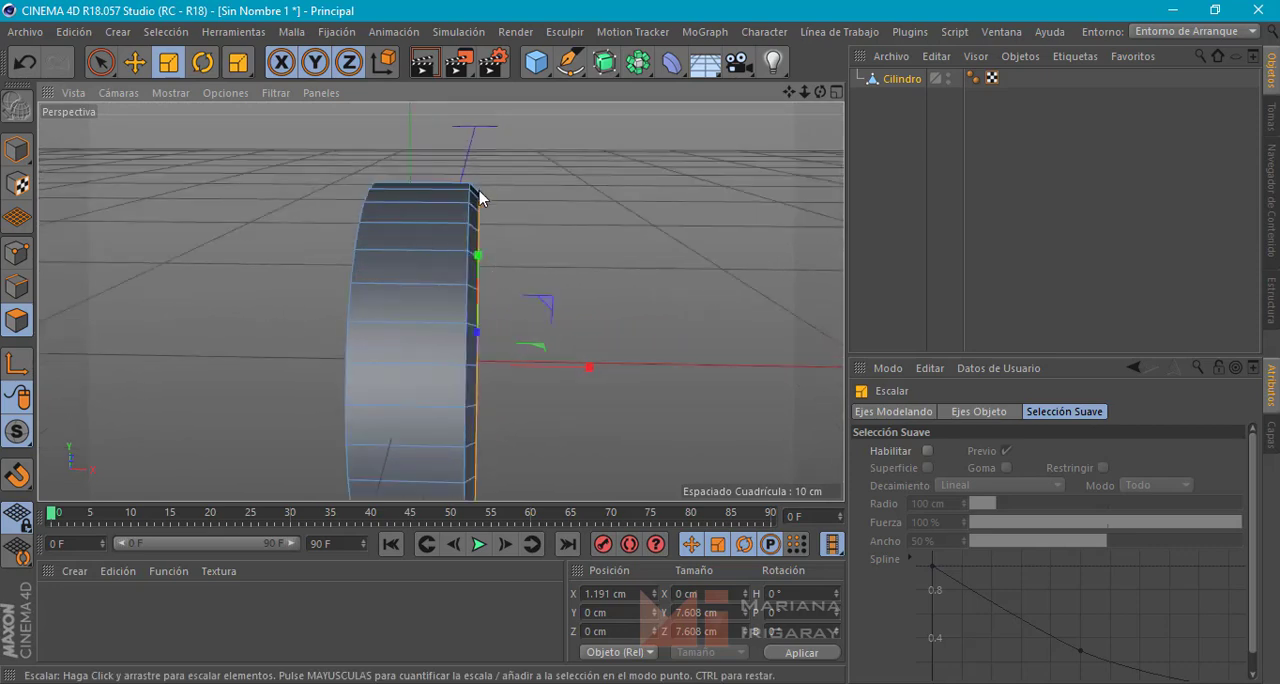
drag(613, 224, 616, 214)
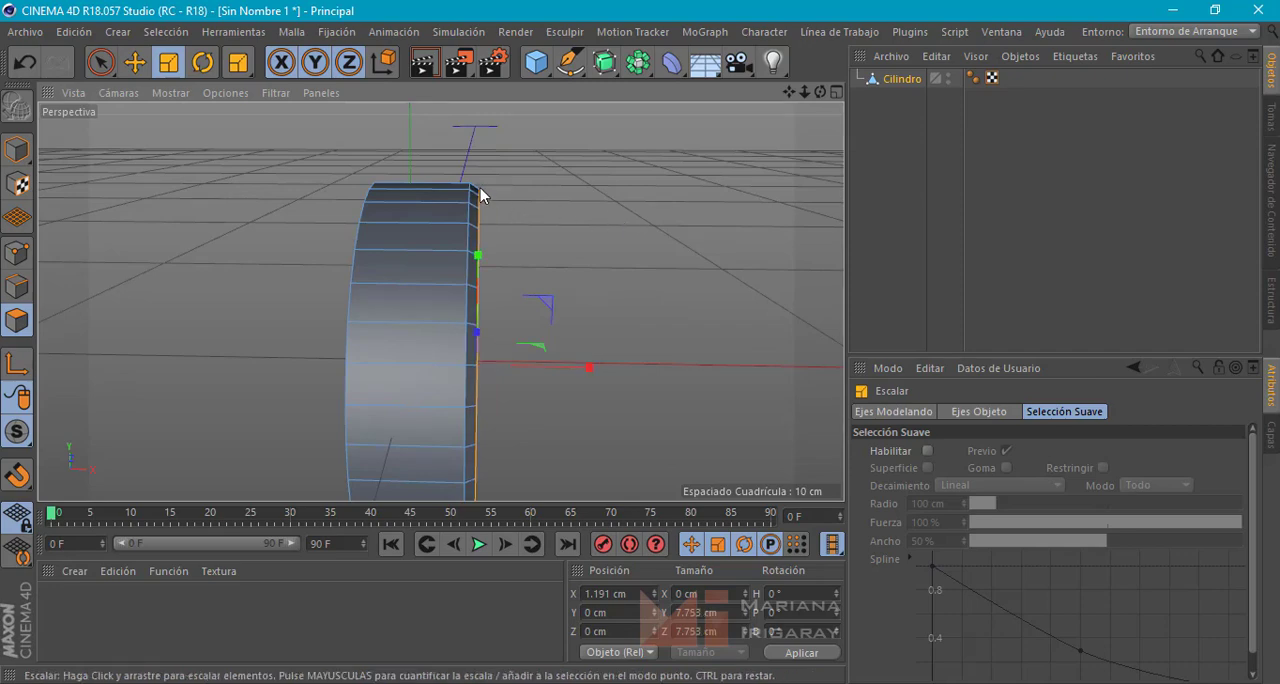
Select all polygons of the cylinder's rear cap and delete them
alt+drag(620, 257, 644, 343)
scroll(606, 301, down, 4)
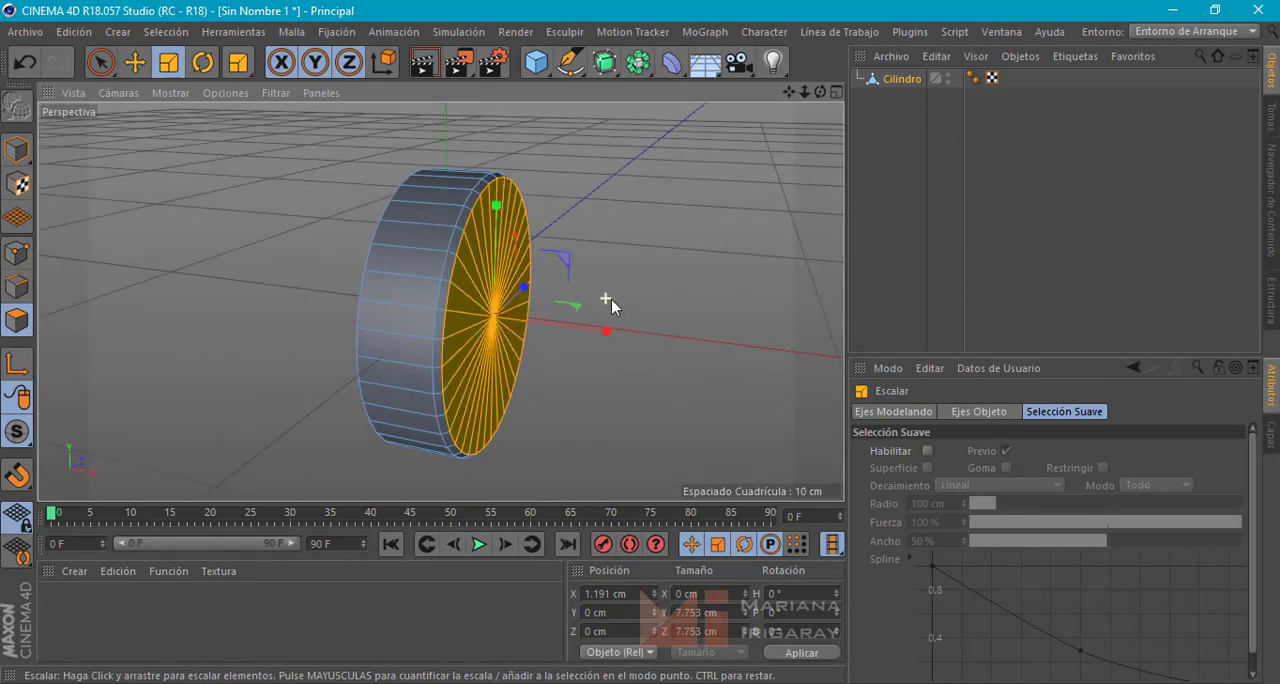
alt+drag(605, 302, 740, 306)
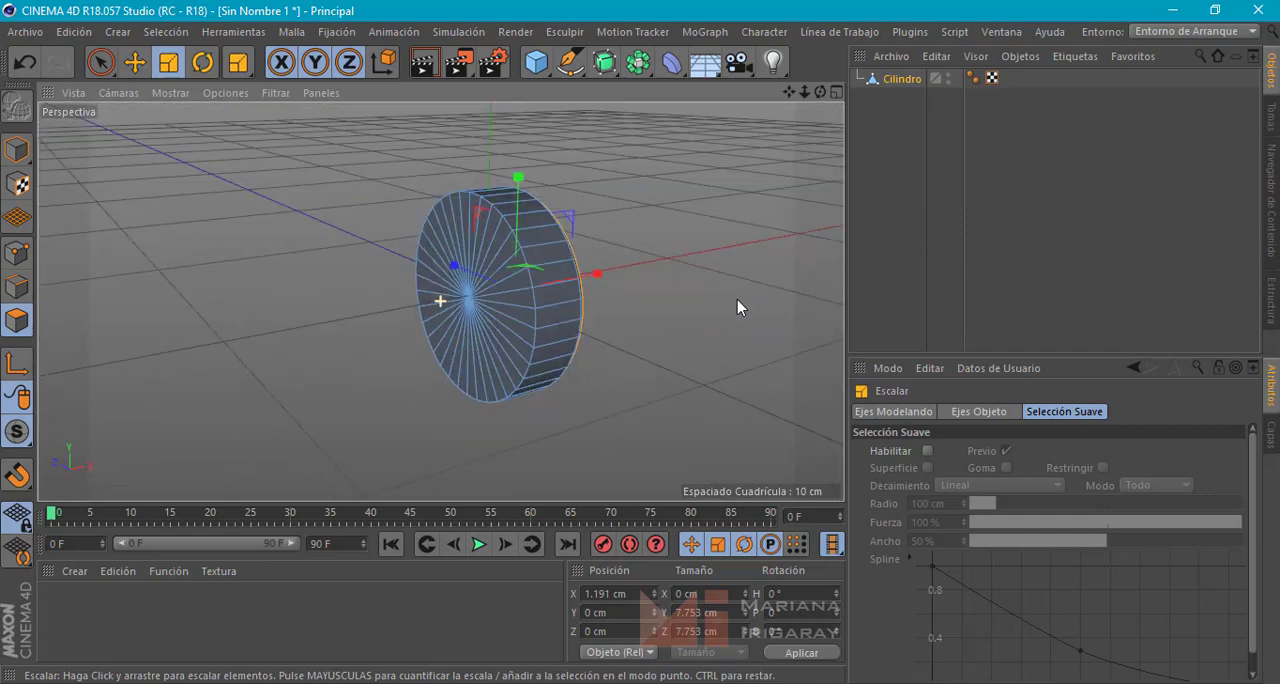
alt+drag(643, 355, 664, 370)
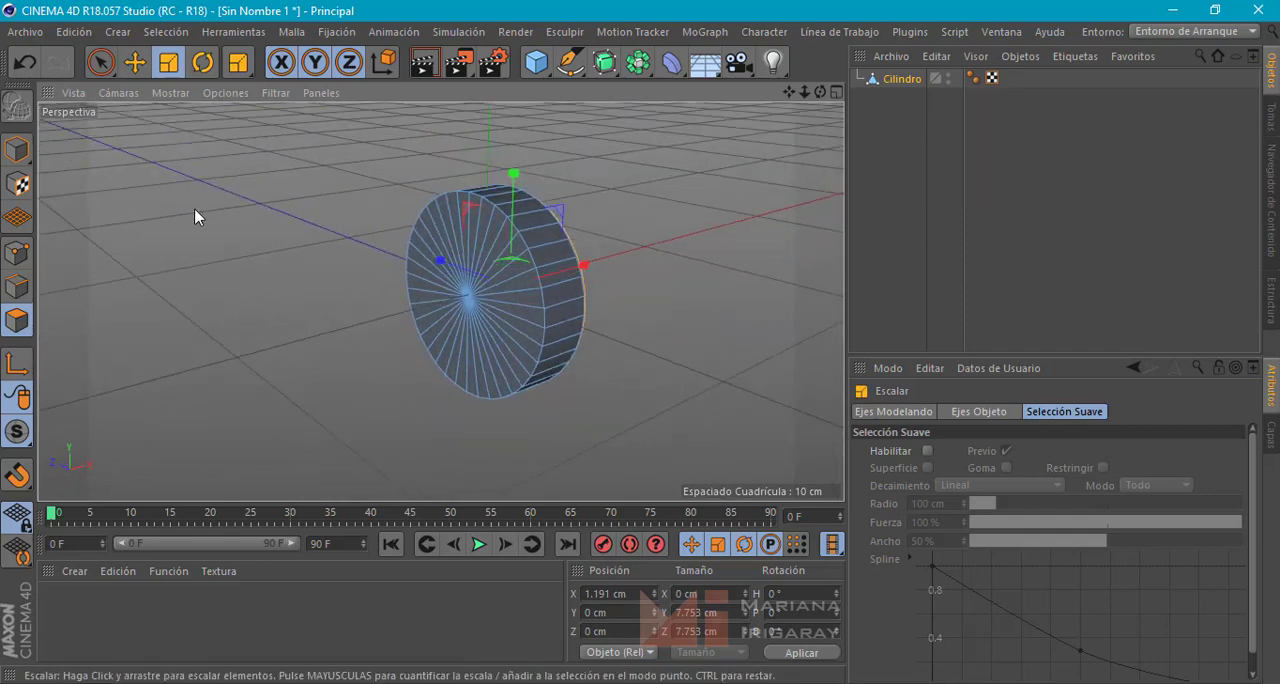
click(100, 63)
mouse_move(496, 258)
mouse_down()
mouse_move(484, 215)
mouse_move(425, 285)
mouse_move(486, 356)
mouse_move(506, 271)
mouse_up()
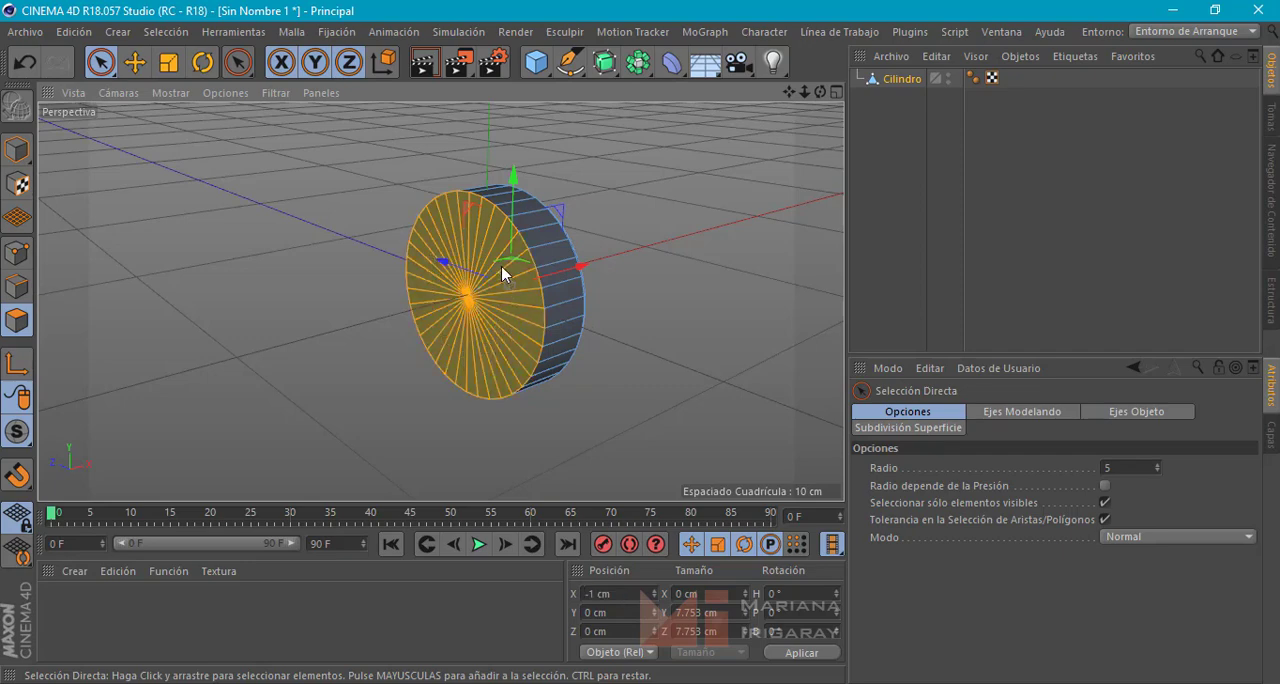
alt+drag(682, 263, 612, 350)
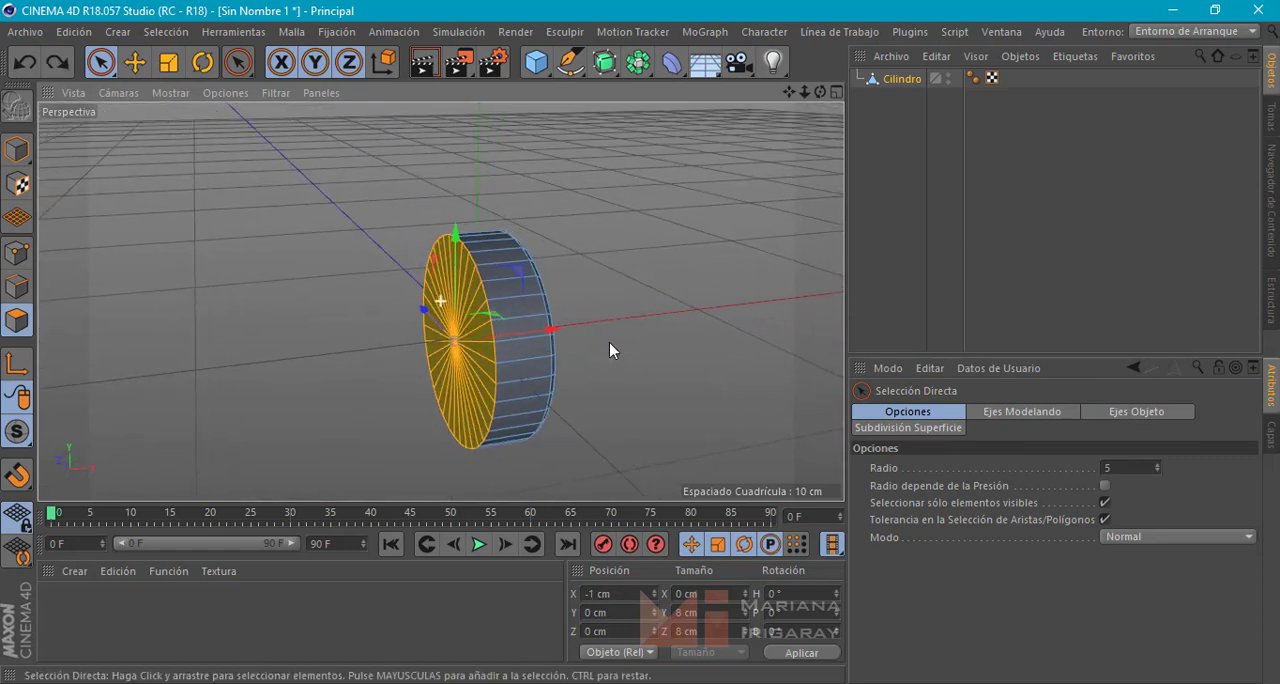
key(Delete)
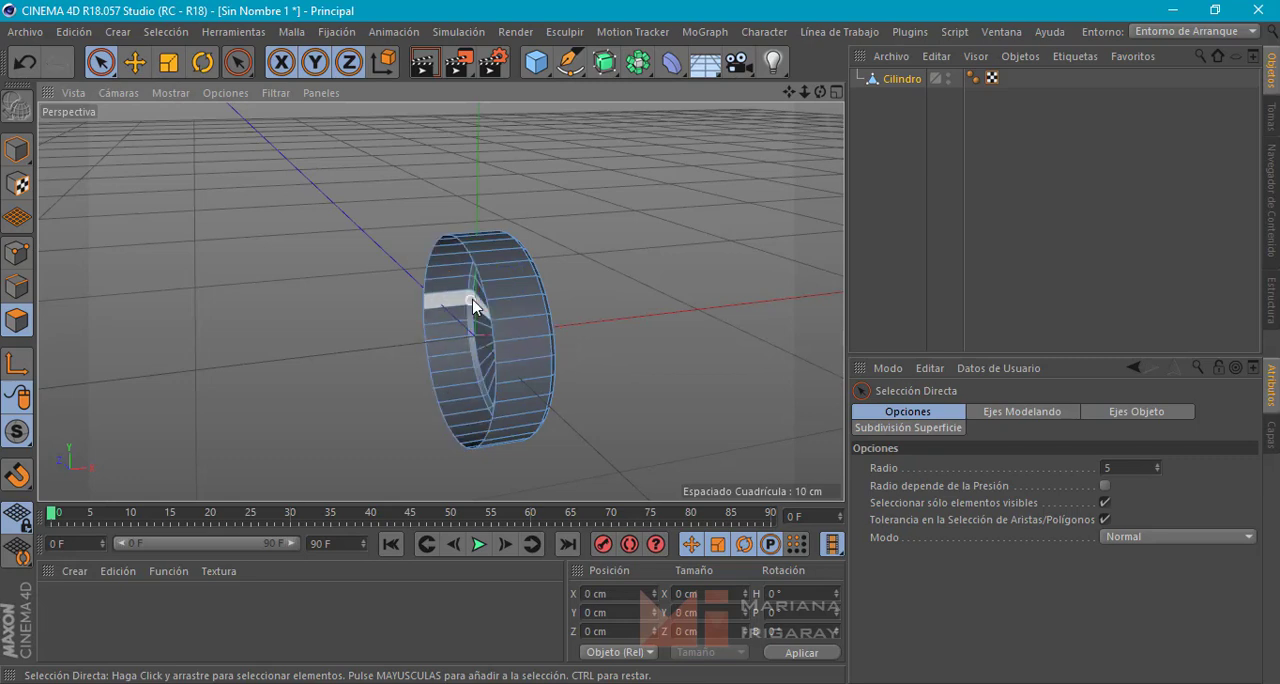
In edge mode, select the open rear border loop, move it to about X -0.245 cm and extrude it back to about X -0.591 cm
click(16, 287)
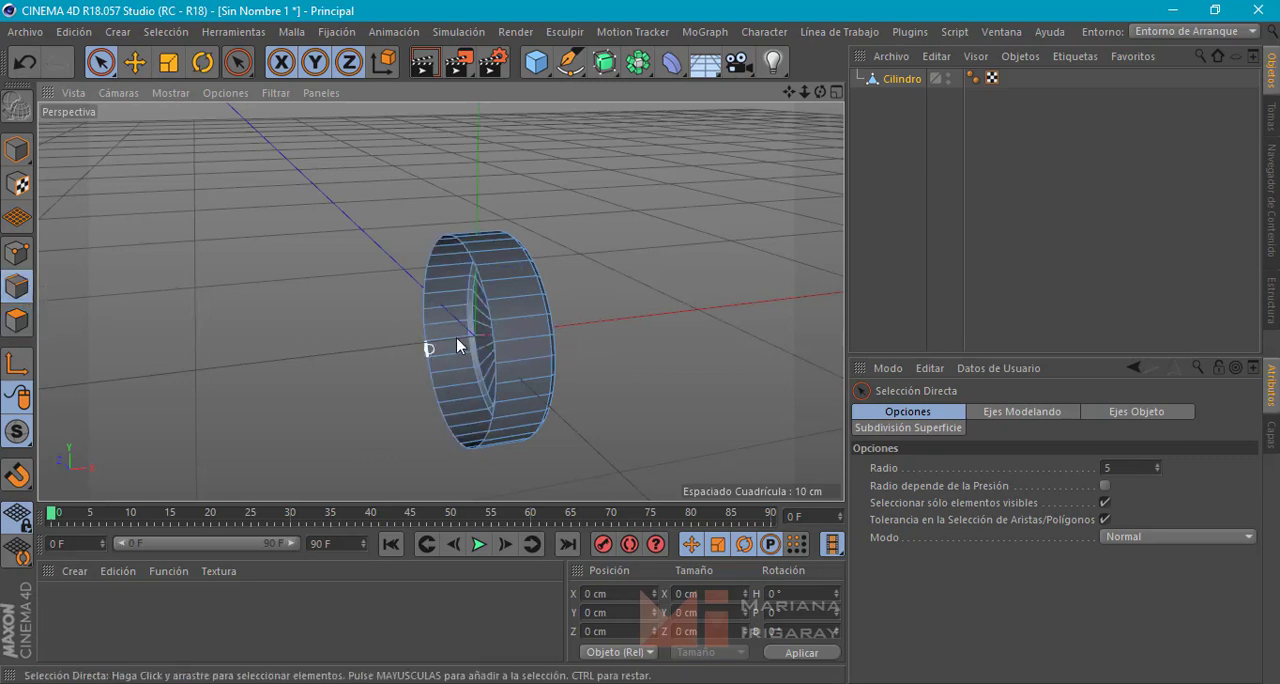
click(494, 332)
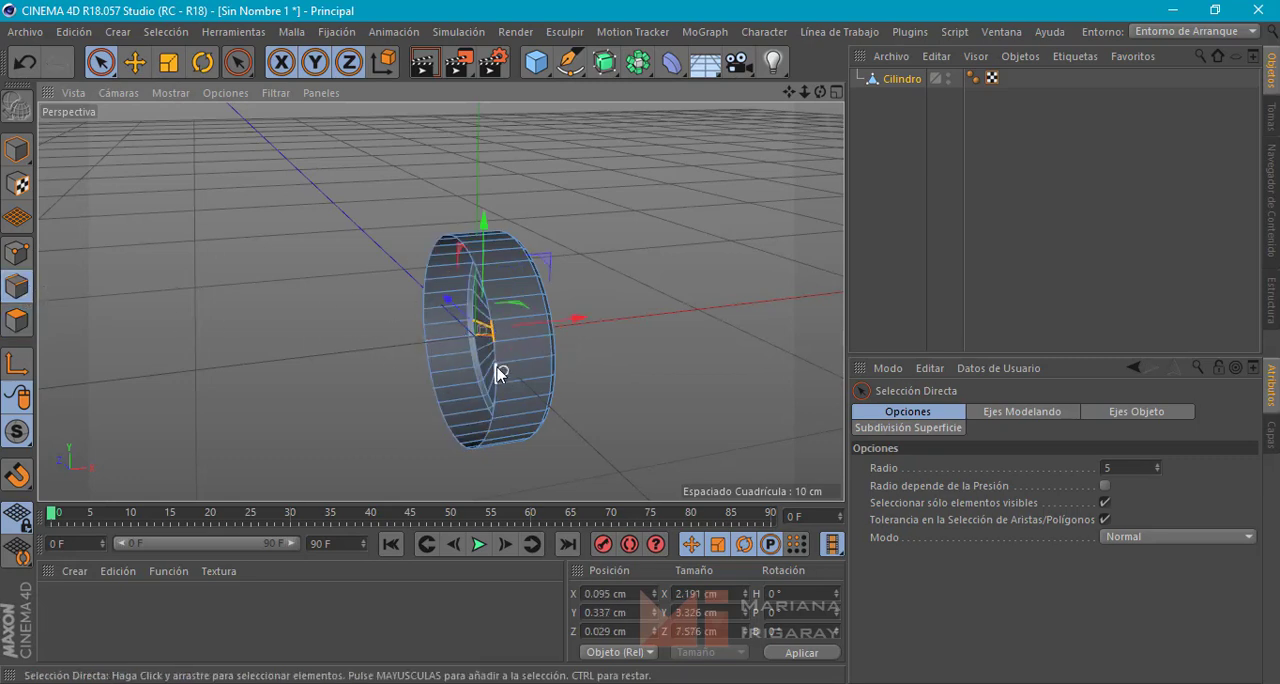
alt+drag(492, 364, 395, 334)
key(e)
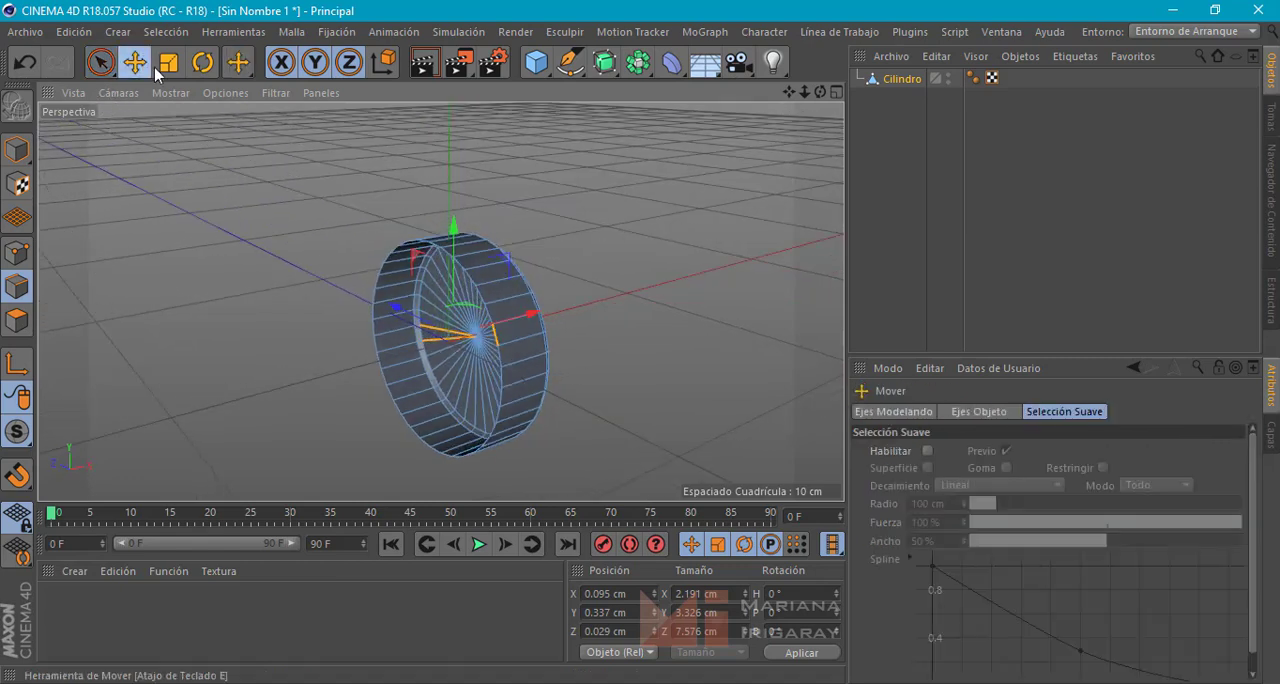
double_click(501, 362)
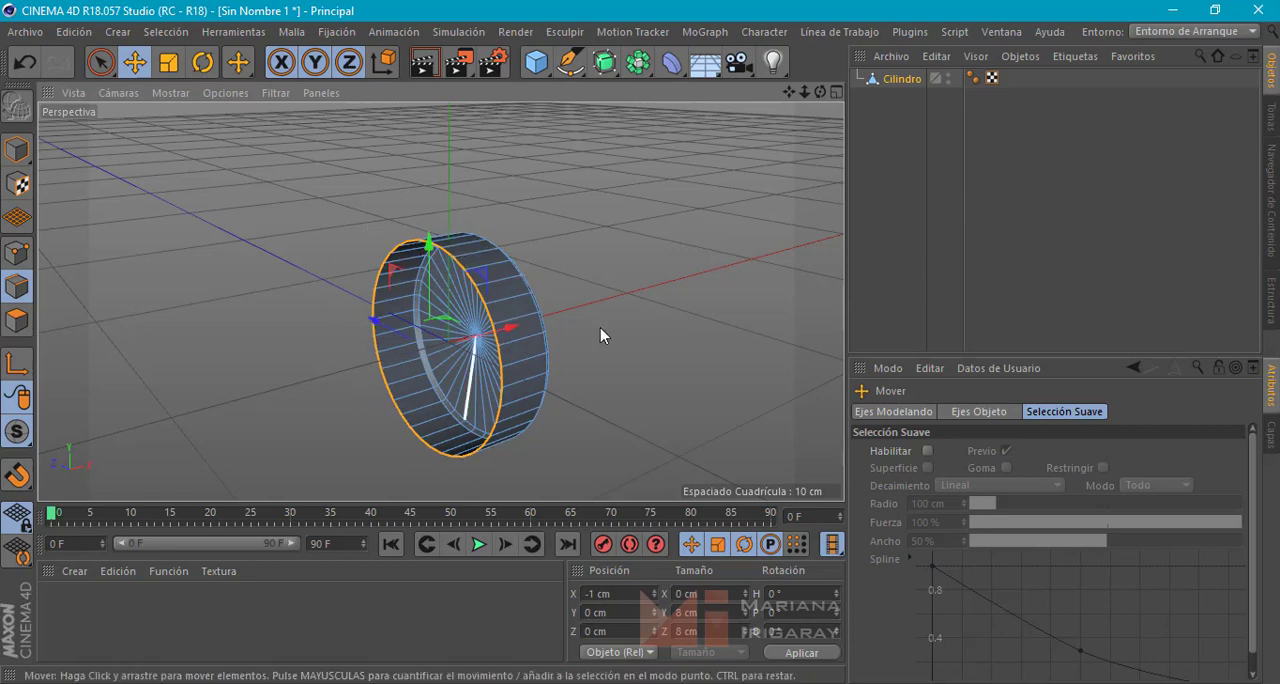
mouse_move(600, 334)
alt+mouse_down()
mouse_move(553, 311)
mouse_move(540, 320)
mouse_move(537, 337)
mouse_move(547, 336)
mouse_move(532, 333)
mouse_move(550, 336)
mouse_move(553, 355)
mouse_move(533, 355)
mouse_move(594, 323)
mouse_move(590, 335)
alt+mouse_up()
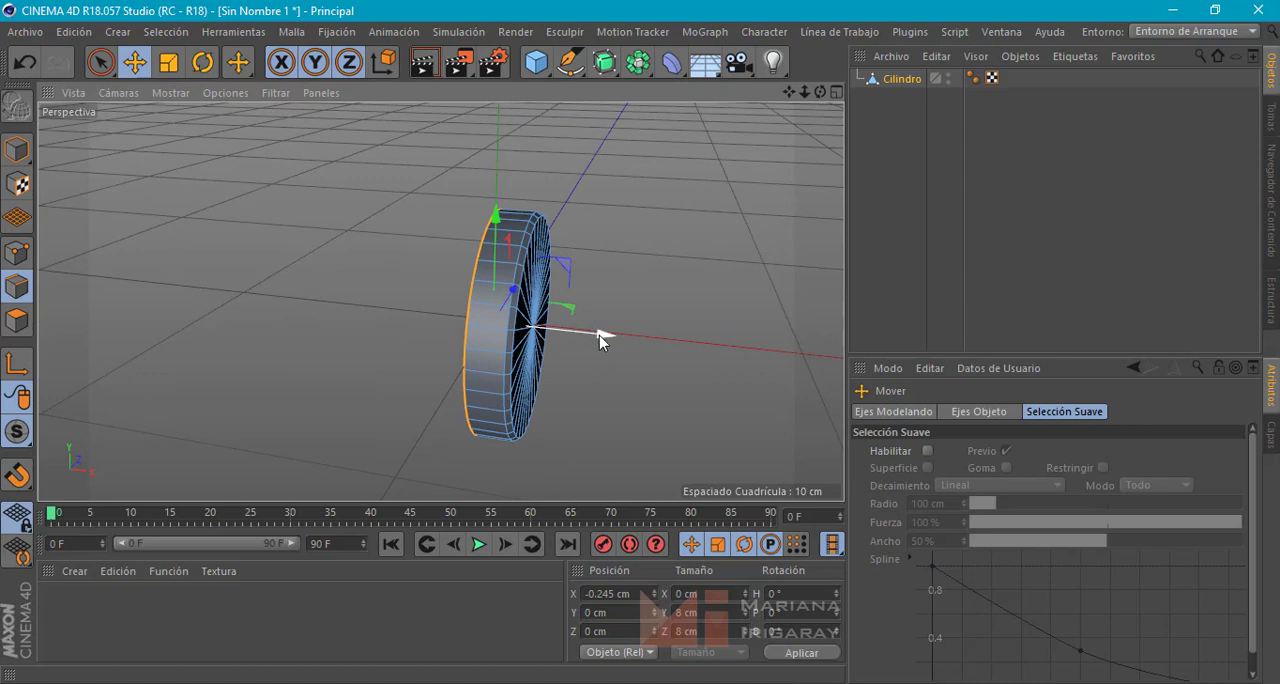
drag(595, 332, 557, 364)
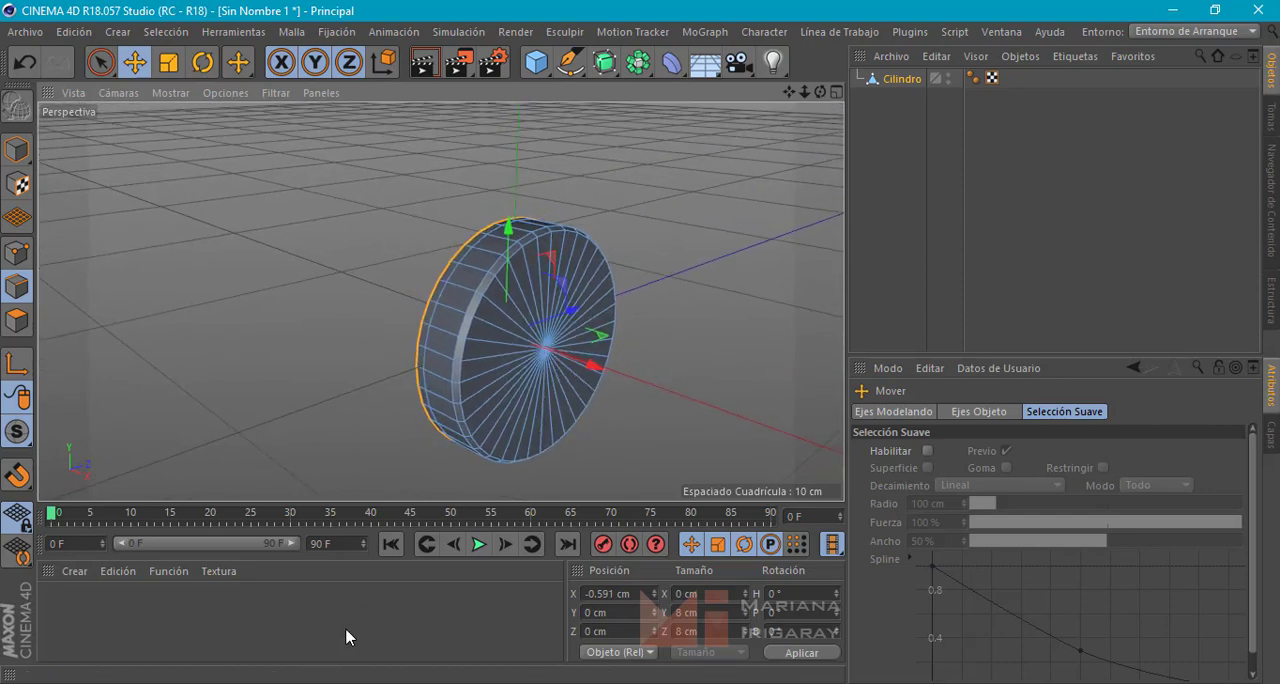
Check the headphones reference photo, and scale the selected rear edge loop outward to about 8.474 cm in Y and Z
click(330, 681)
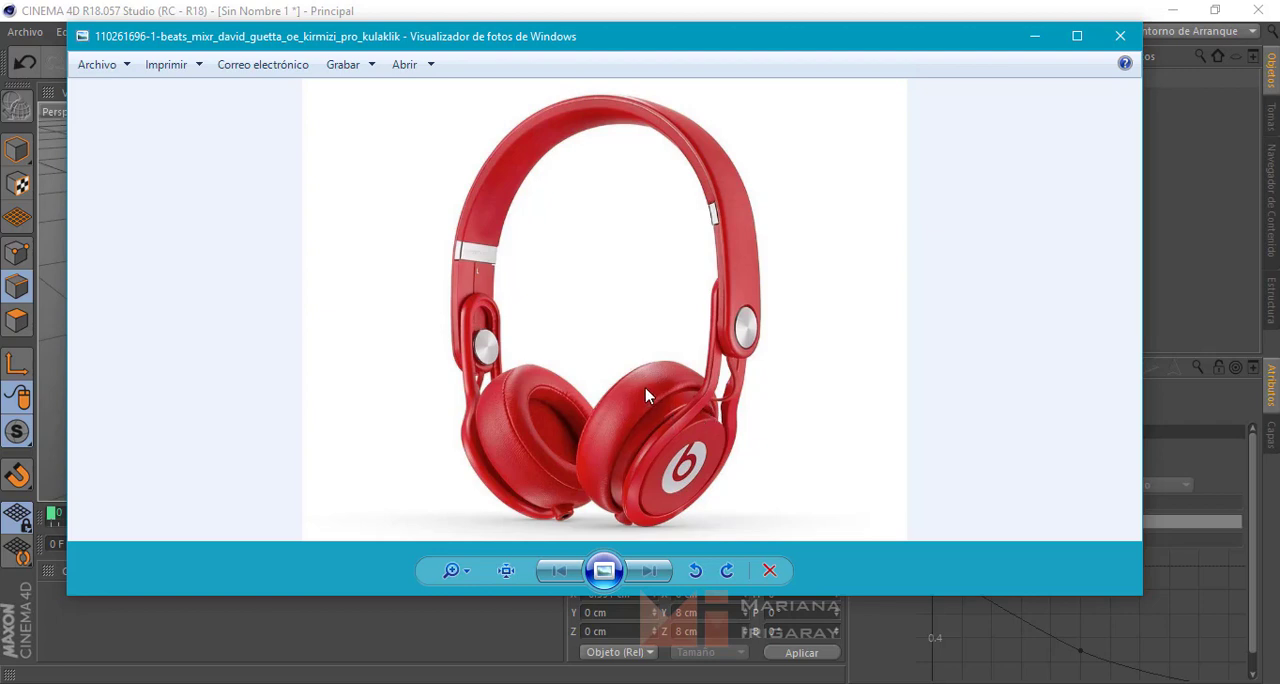
click(1036, 35)
alt+drag(580, 408, 629, 411)
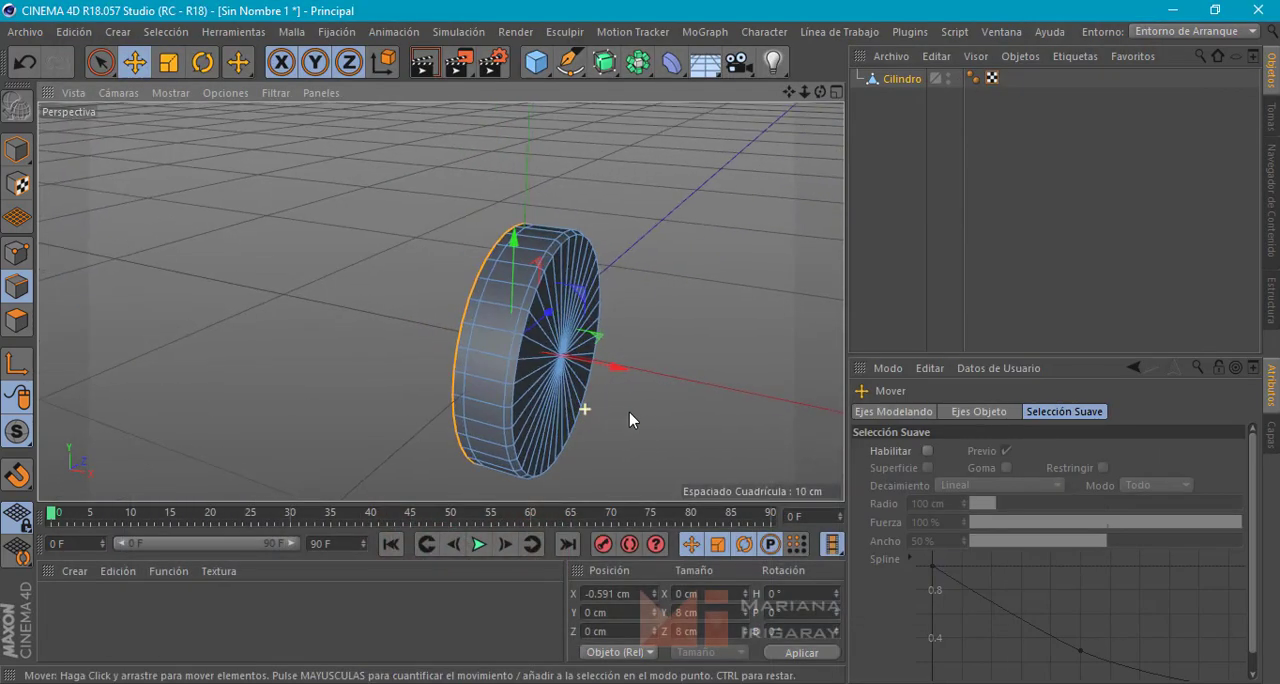
alt+drag(557, 350, 530, 329)
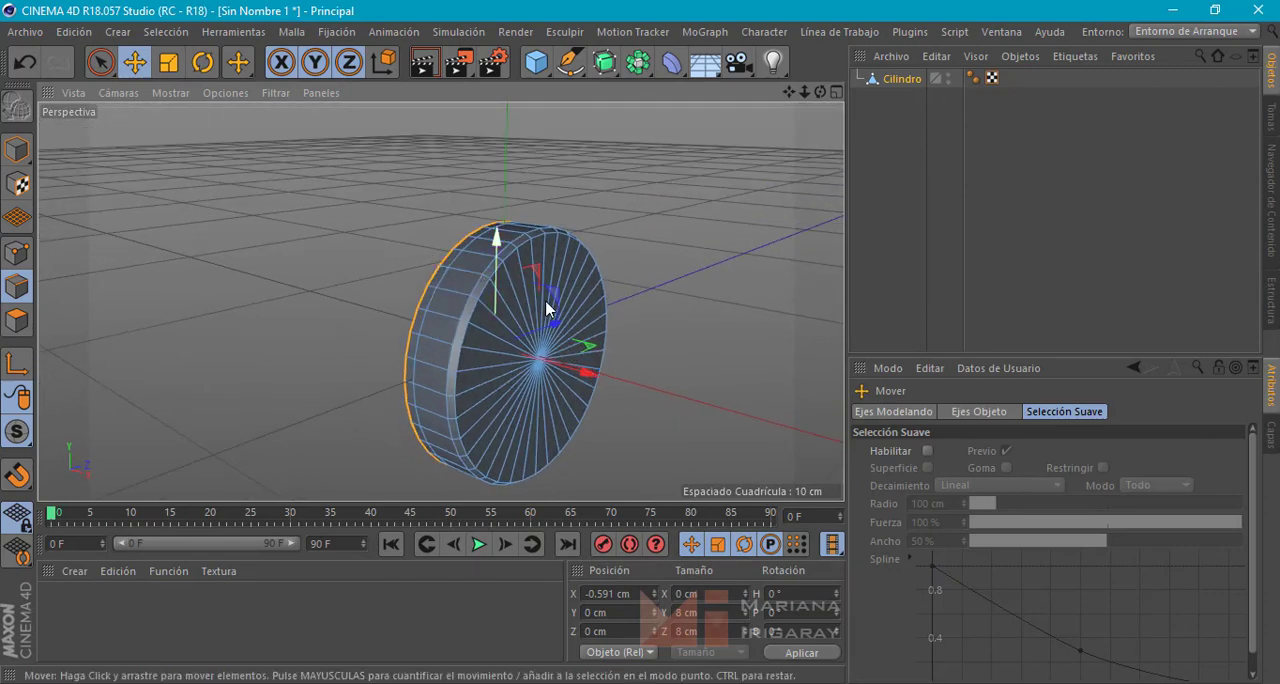
key(t)
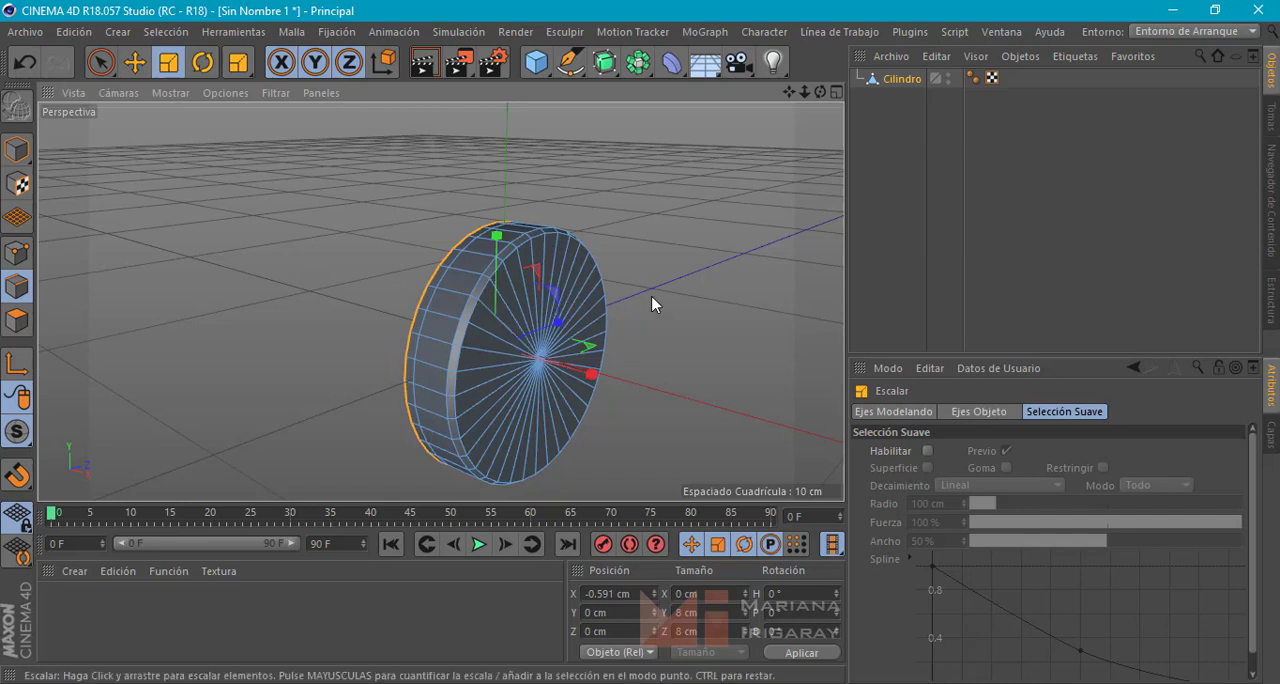
drag(659, 291, 423, 337)
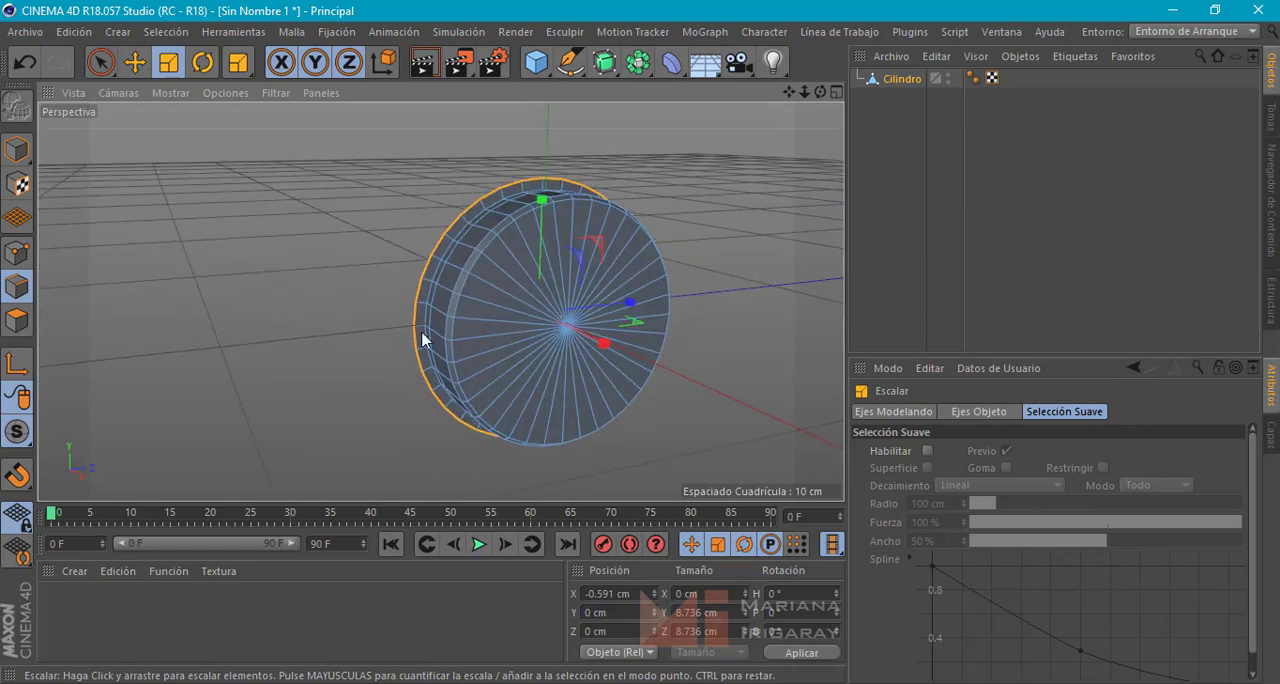
drag(734, 195, 722, 210)
alt+drag(731, 277, 809, 308)
Extrude the selected edge loop forward along the X axis by about 0.645 cm
key(w)
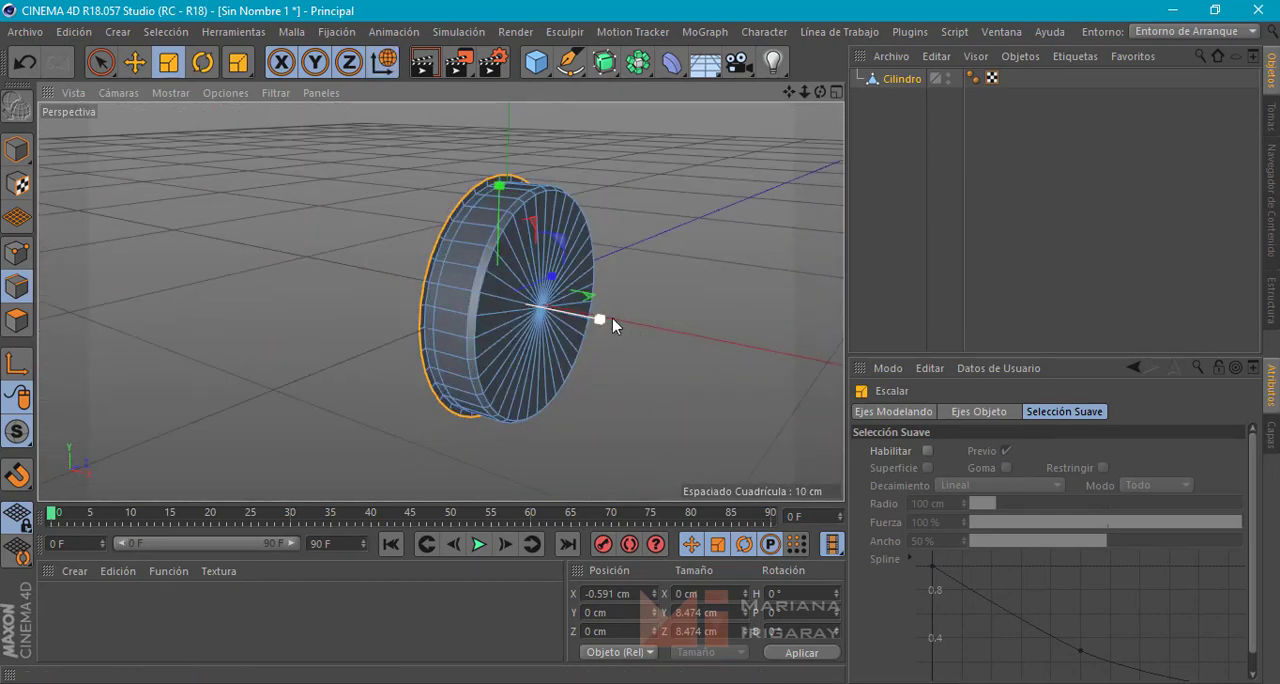
key(e)
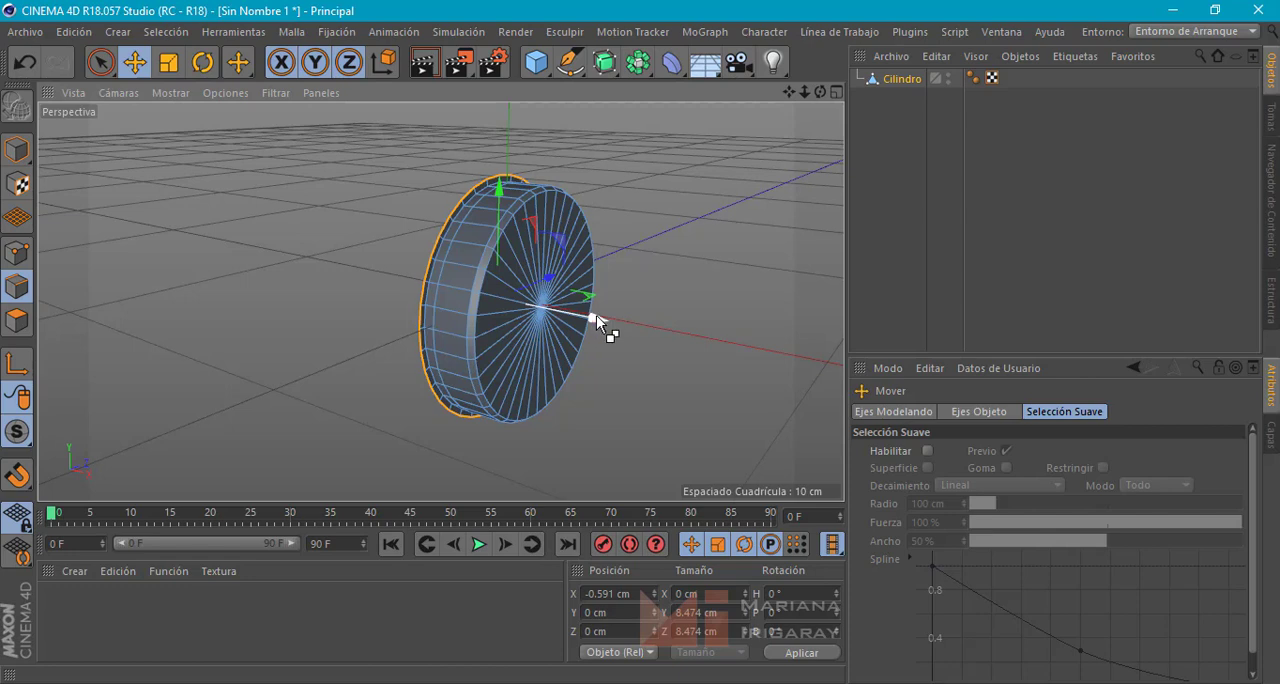
drag(596, 315, 608, 324)
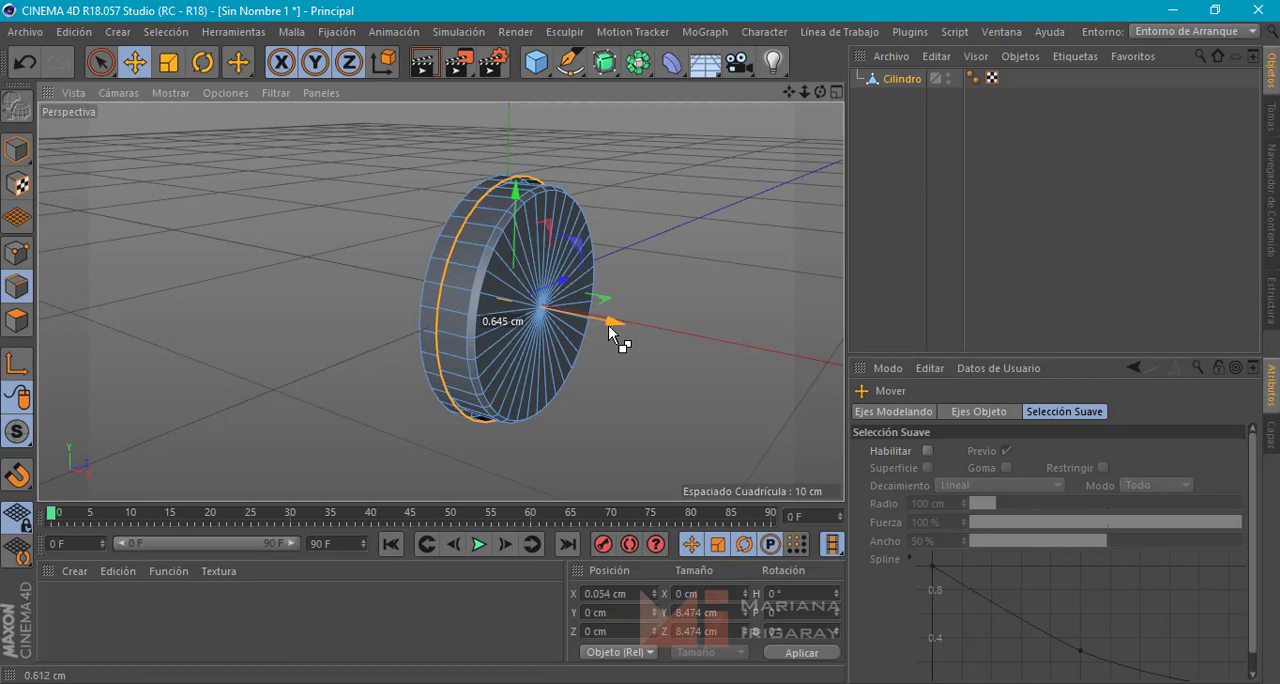
alt+drag(695, 347, 599, 318)
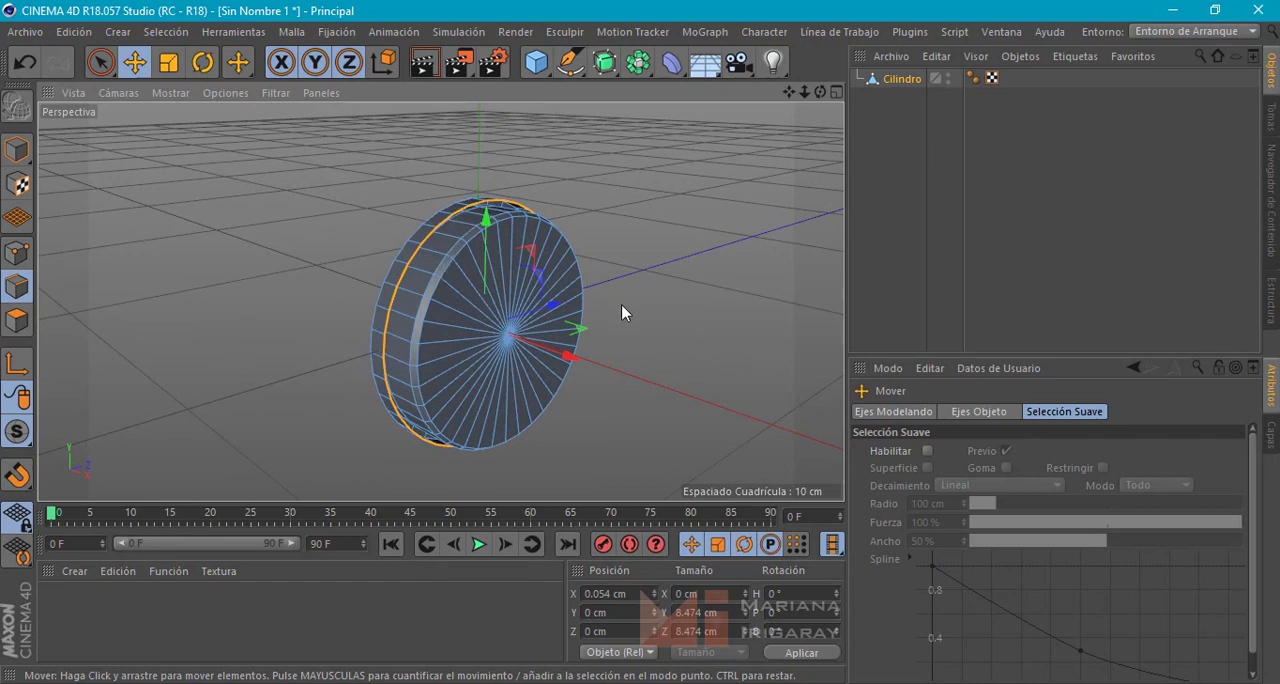
Extrude the edge loop outward by scaling to about 9.008 cm, and extrude it back along X to about -1.427 cm
key(t)
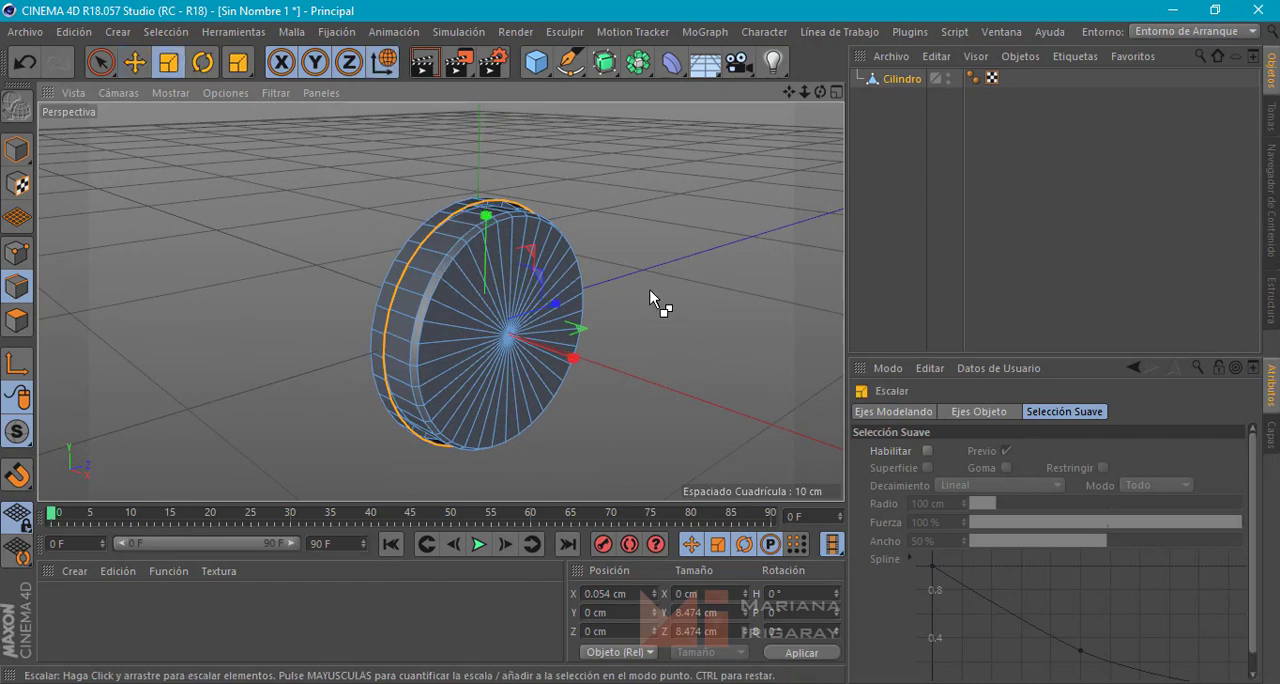
drag(649, 290, 666, 247)
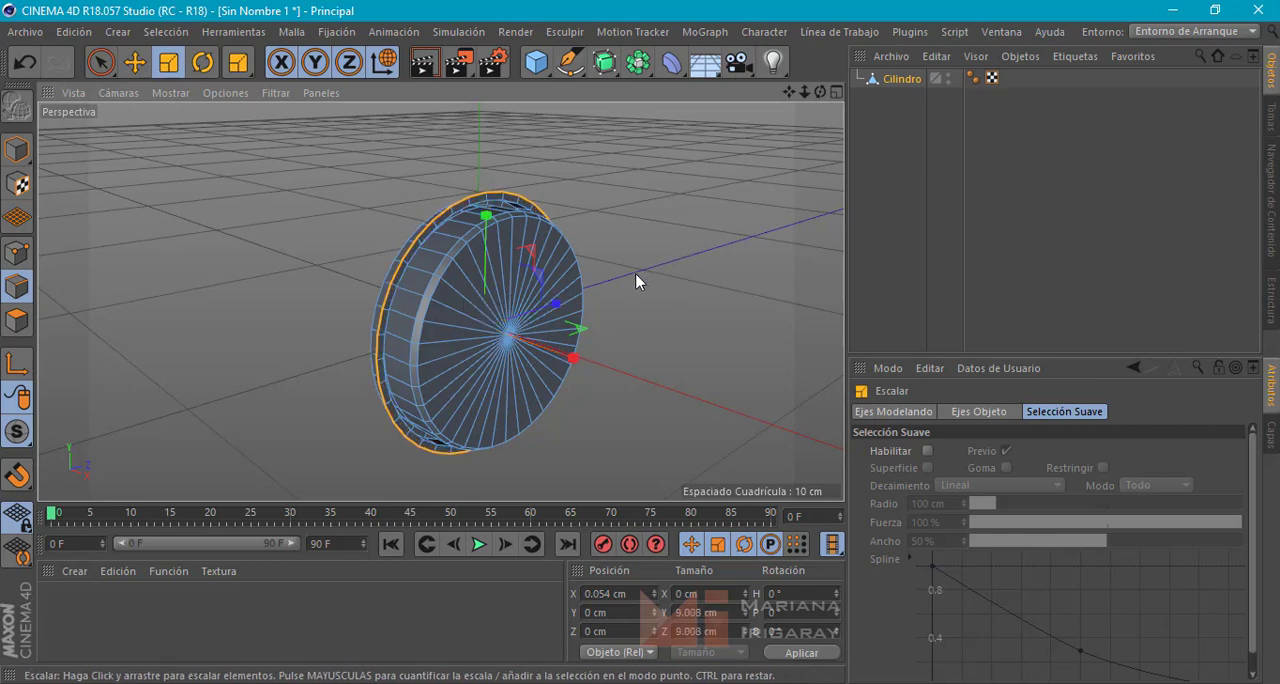
key(e)
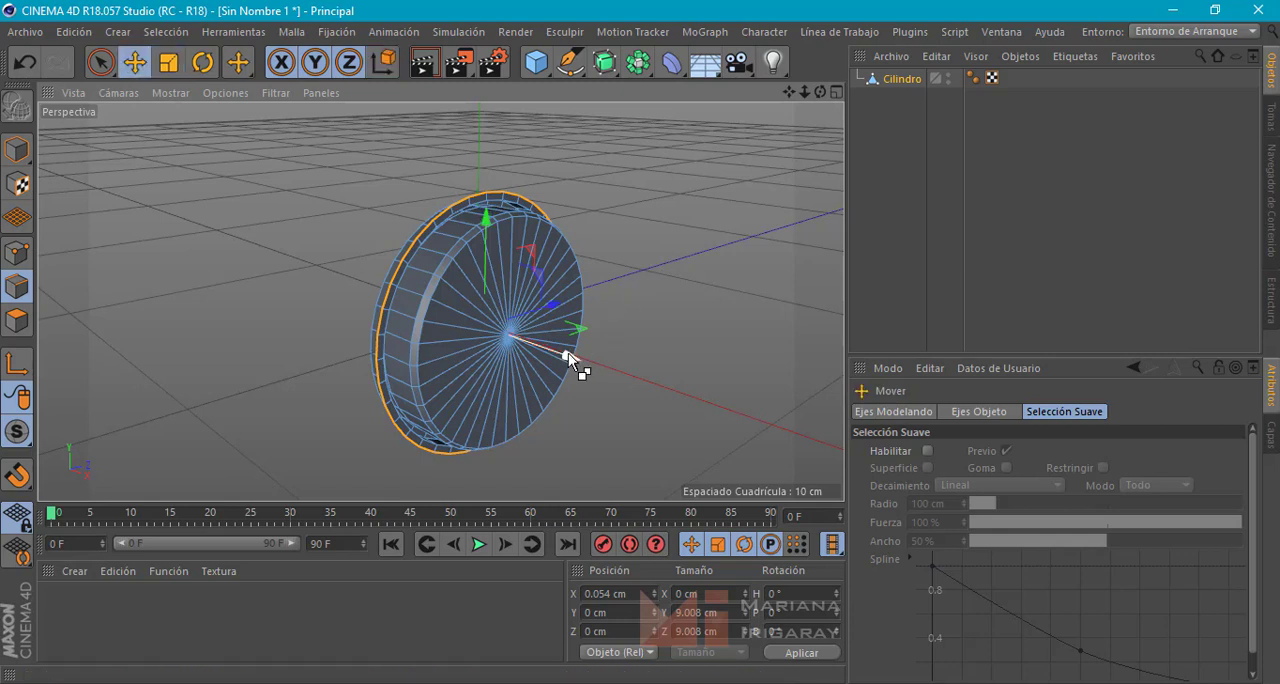
drag(564, 352, 536, 336)
Extrude the rear border loop inward by scaling it to about 8.467 cm in Y and Z
alt+drag(709, 323, 733, 298)
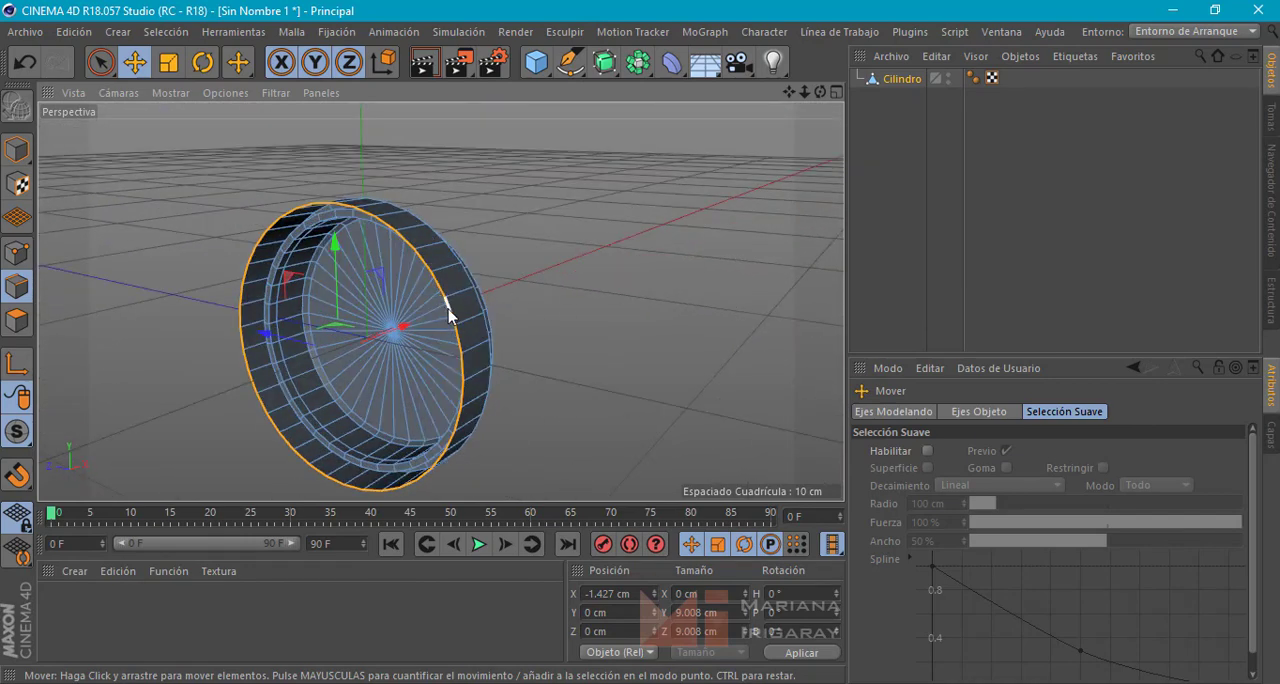
key(t)
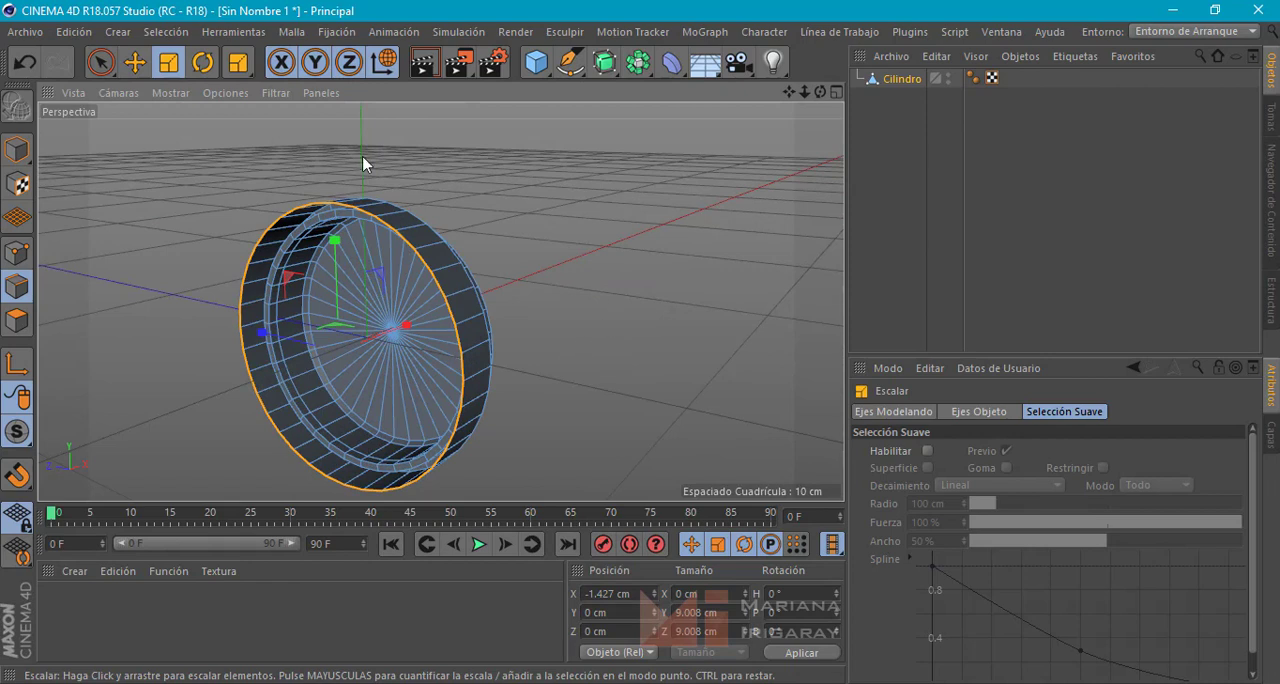
drag(684, 255, 270, 286)
Cut two edge loops around the wide outer band with Loop/Path Cut, one near each side, the front one at 71.594%
alt+drag(355, 289, 428, 311)
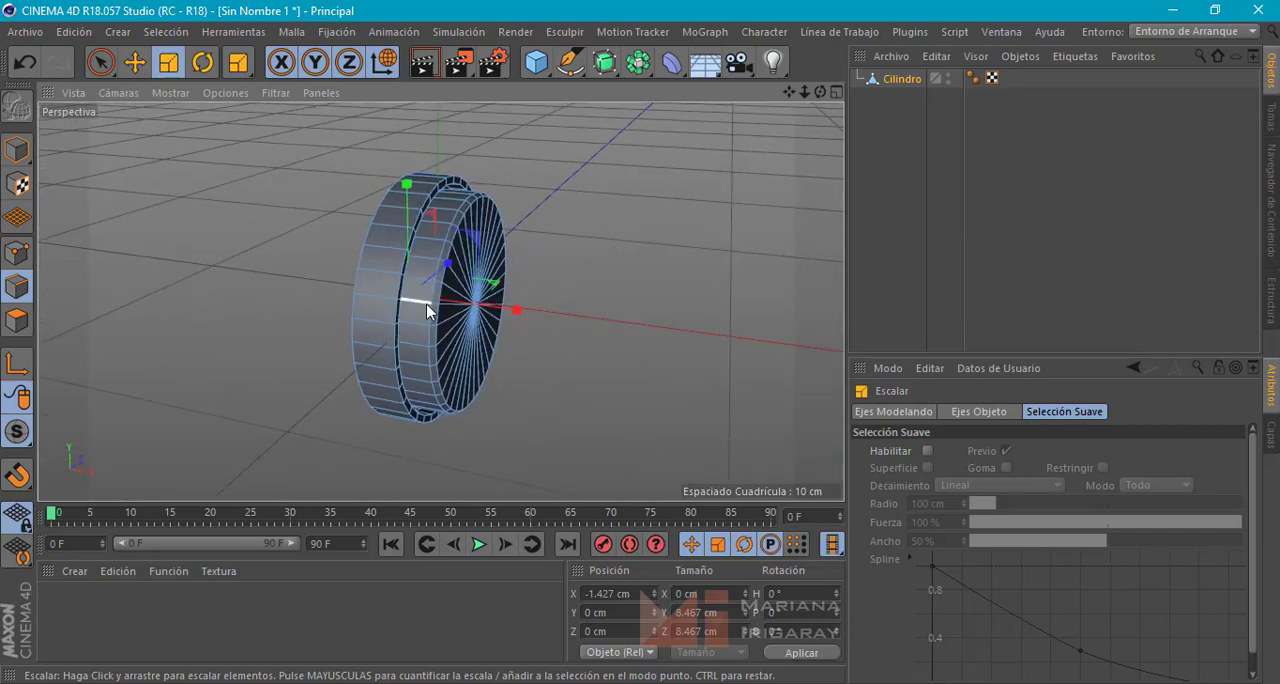
right_click(428, 310)
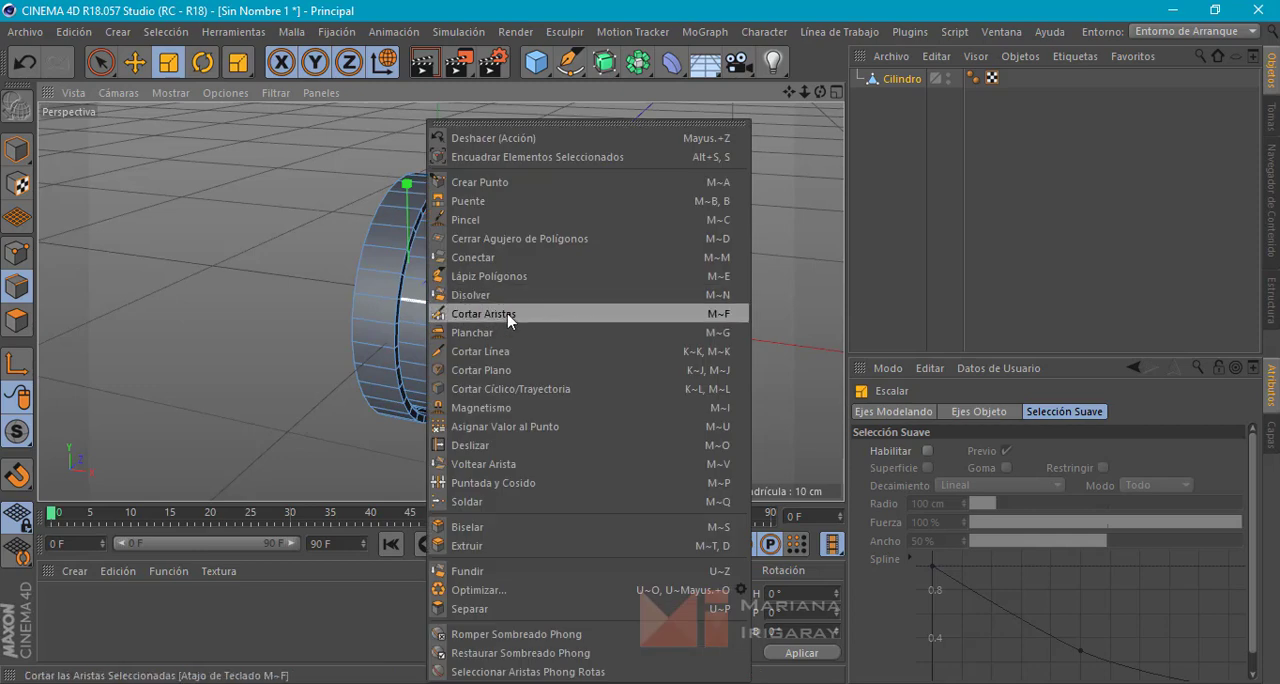
click(546, 389)
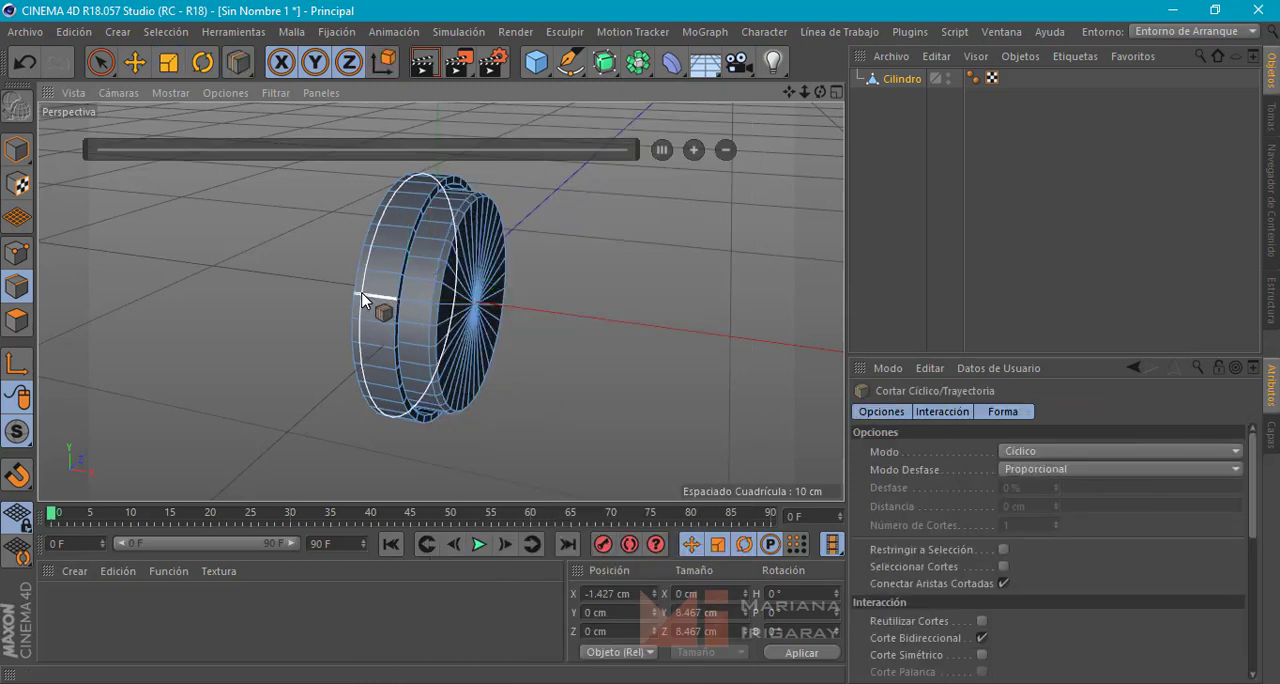
click(362, 294)
click(386, 300)
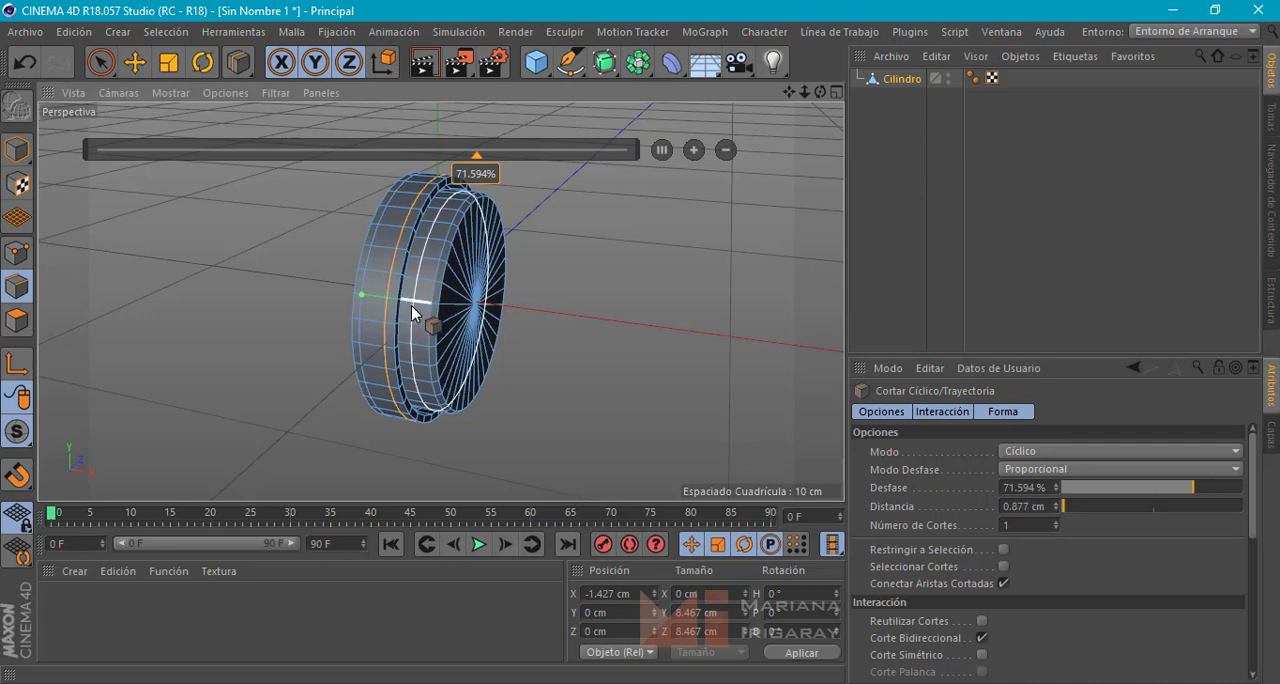
Cut two more edge loops into the narrow front rim face of the outer band, at 21.257% and 29.491%
alt+drag(523, 327, 386, 328)
scroll(473, 211, up, 5)
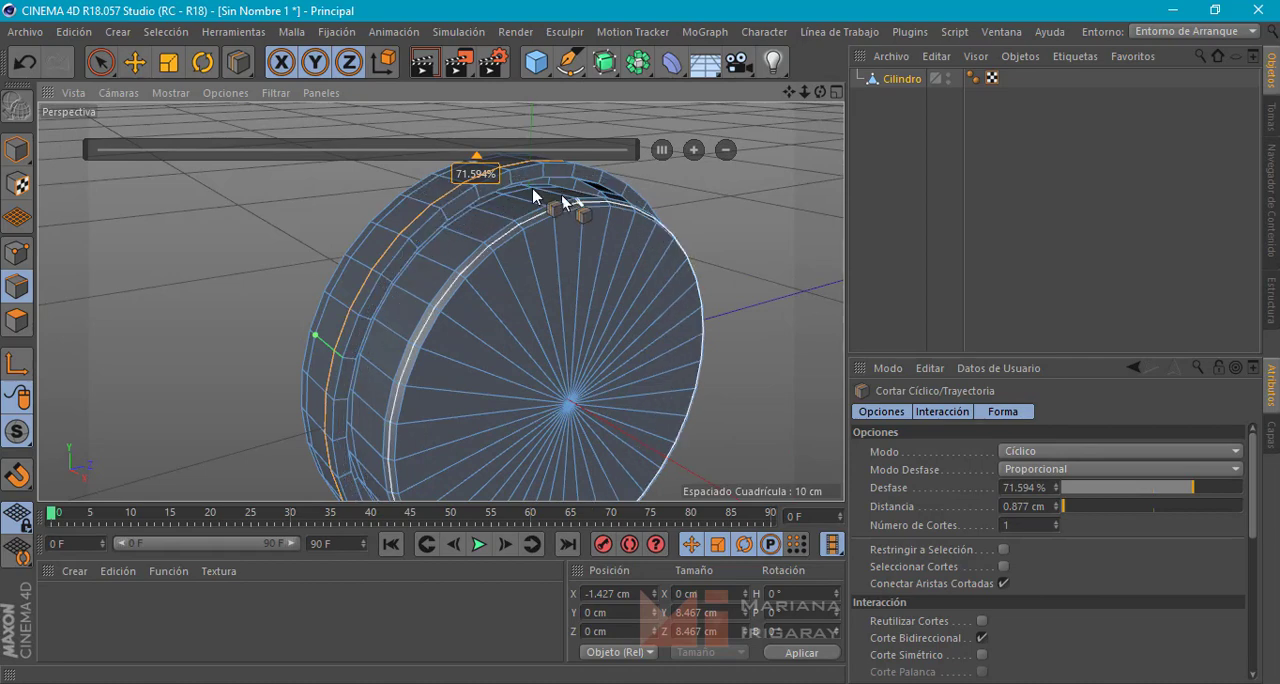
scroll(472, 185, up, 3)
scroll(472, 180, up, 3)
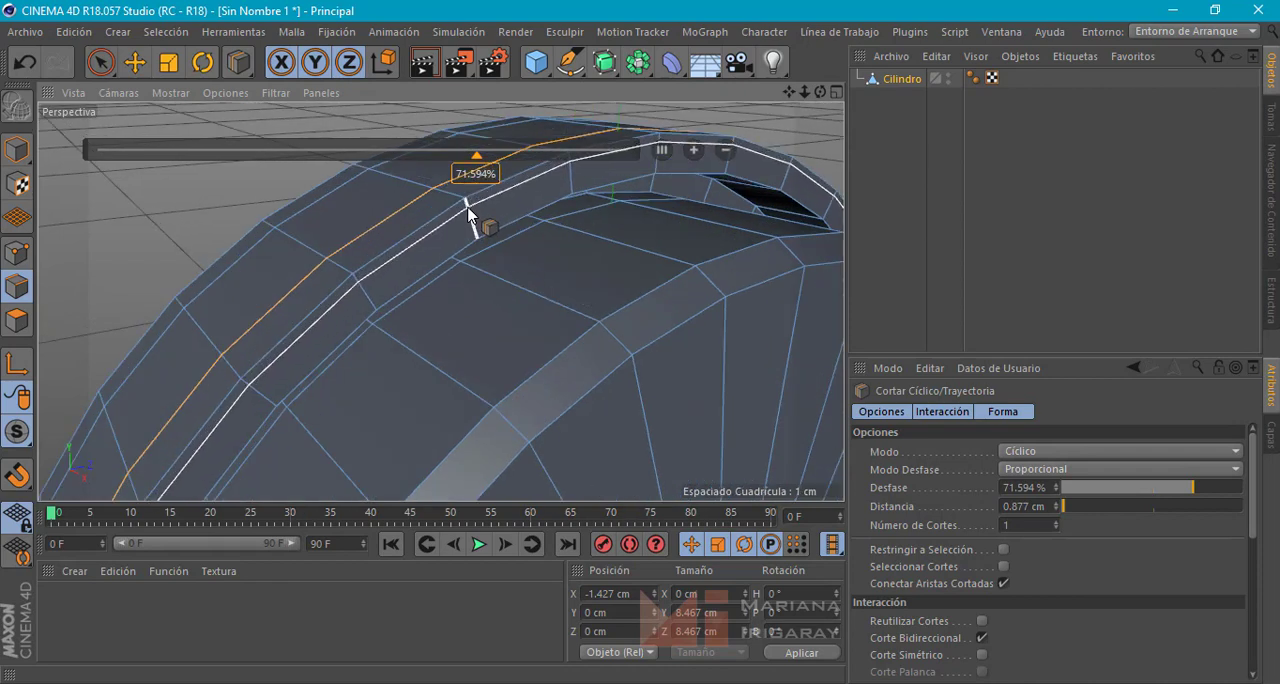
click(472, 222)
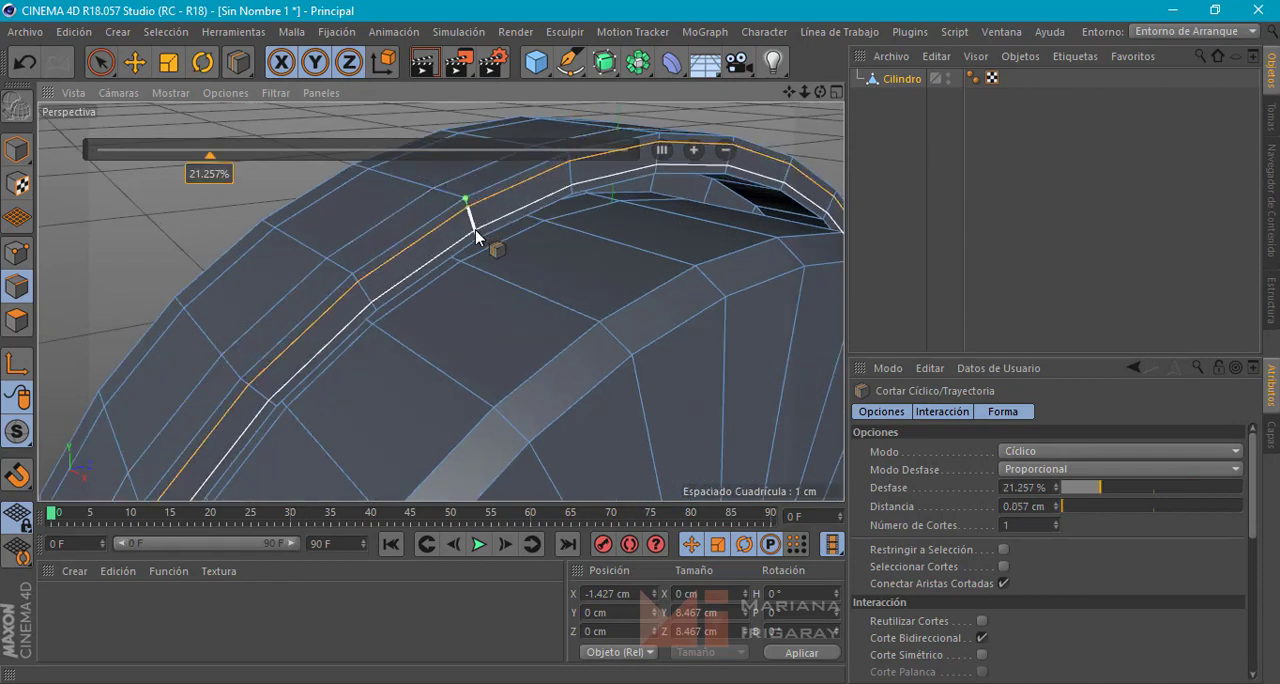
click(475, 229)
scroll(258, 278, down, 4)
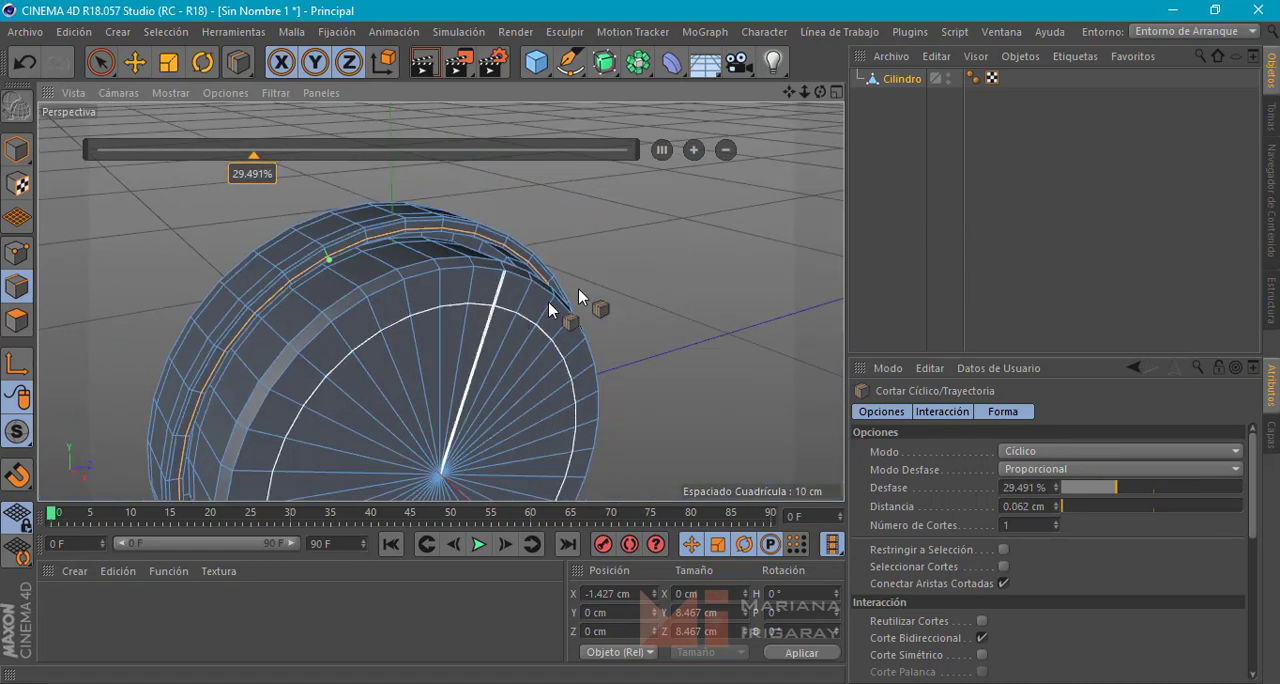
Select the two new edge loops on the front rim face and move them forward along X to about 0.126 cm
alt+drag(548, 301, 673, 236)
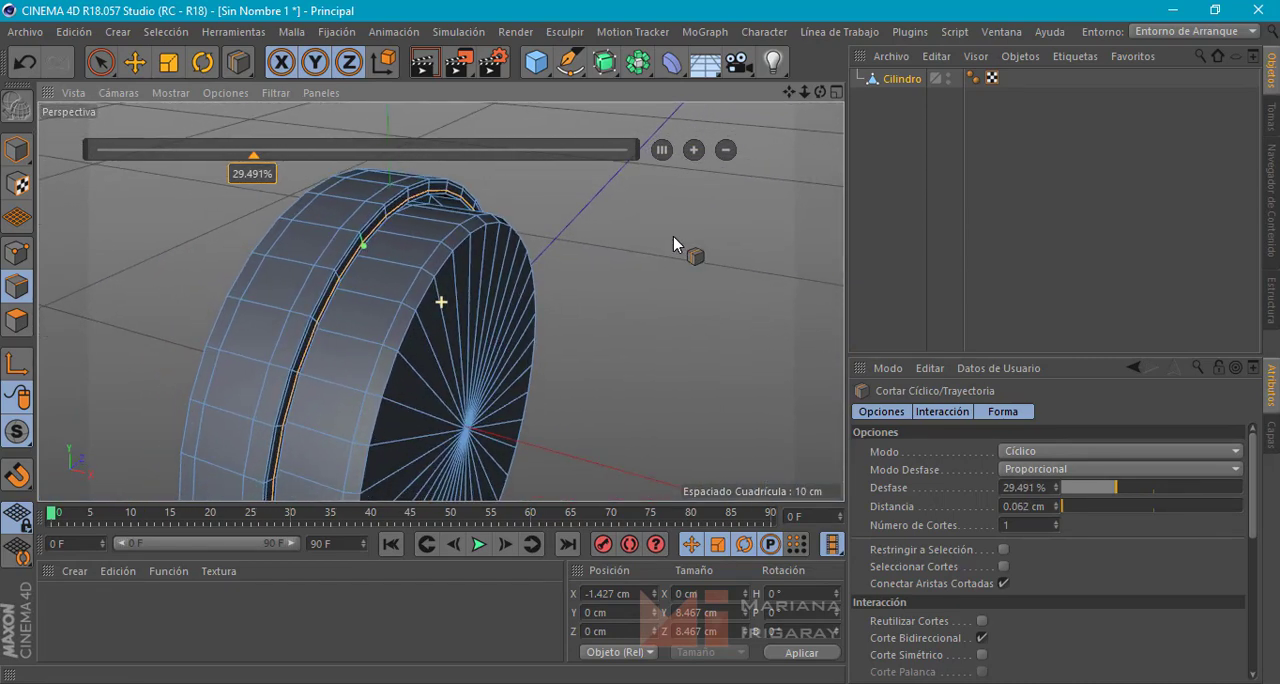
click(135, 62)
alt+drag(380, 164, 595, 243)
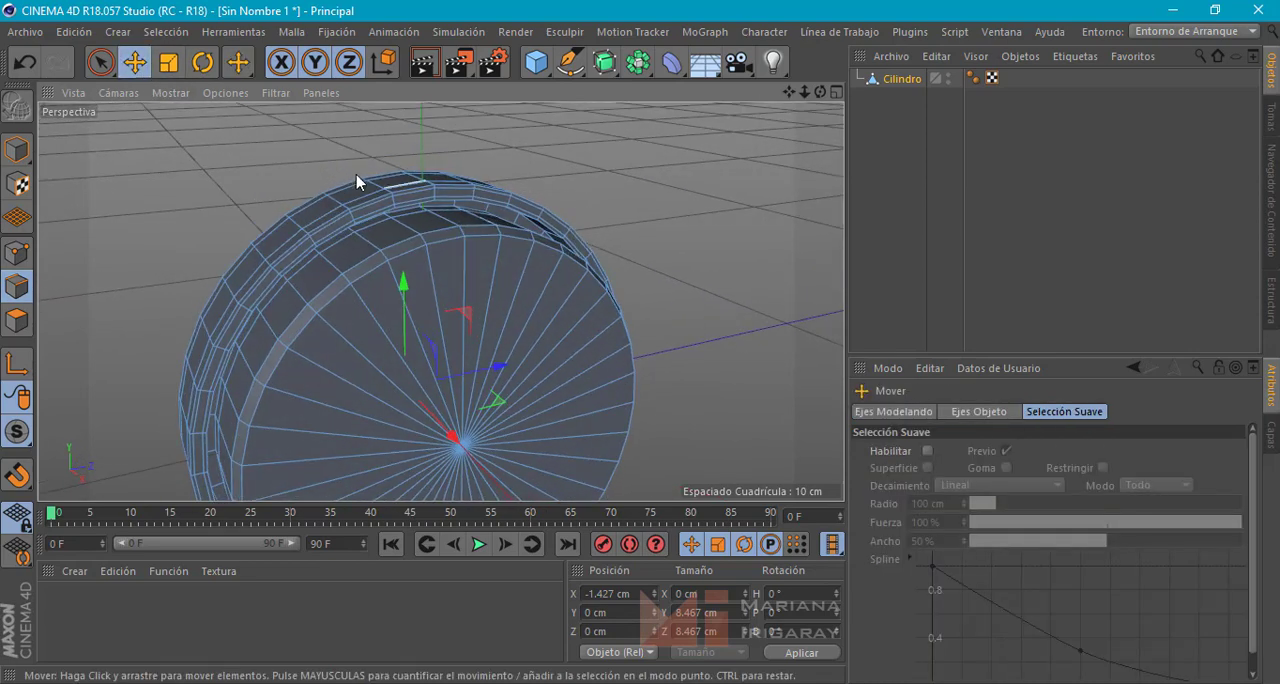
scroll(360, 181, up, 5)
double_click(426, 258)
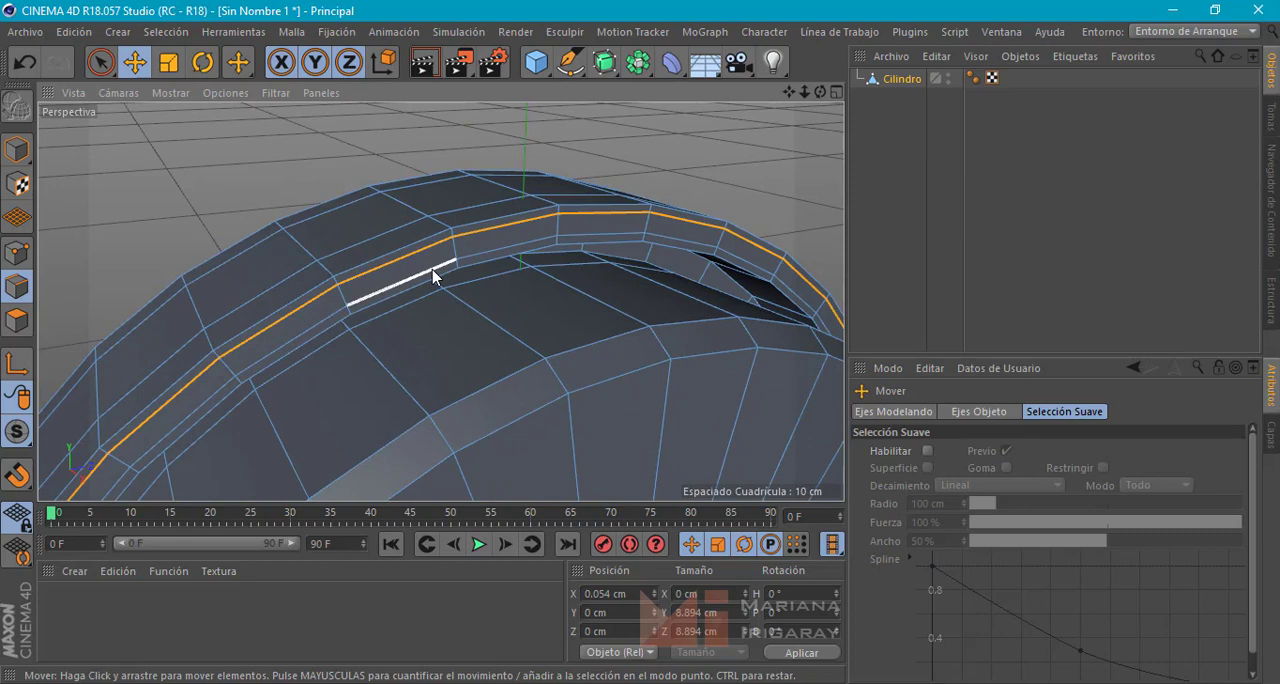
shift+double_click(433, 277)
alt+drag(375, 320, 534, 283)
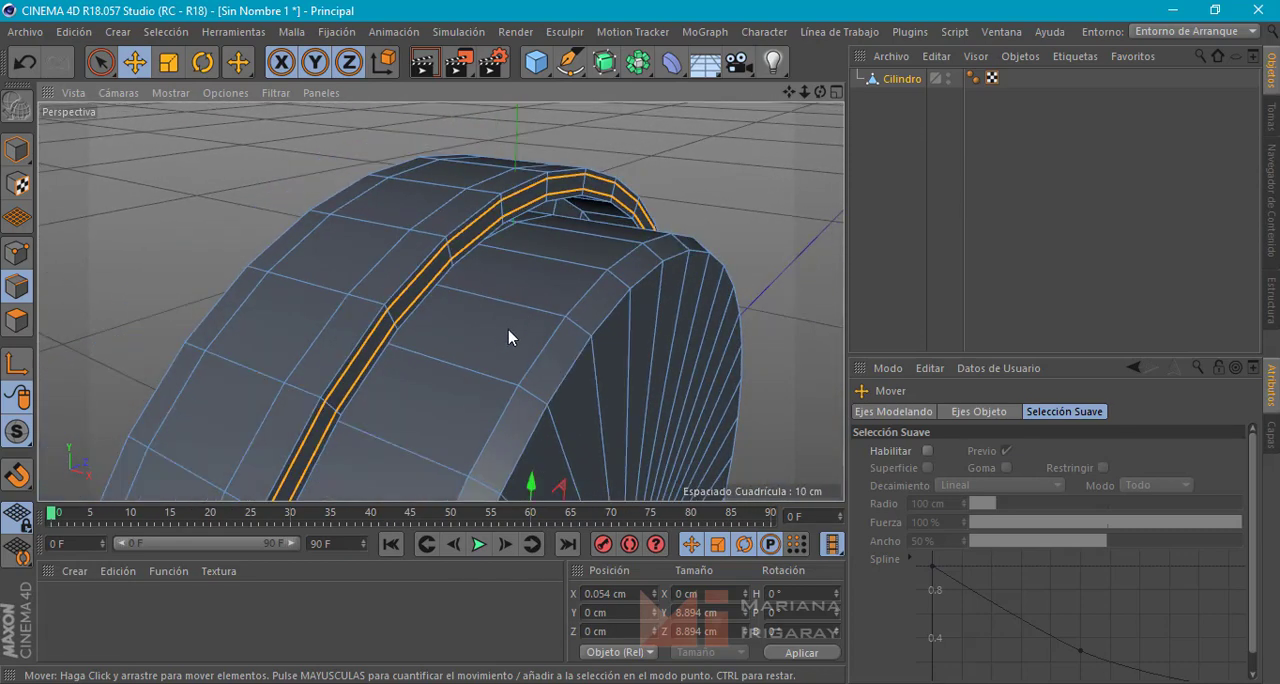
alt+middle_drag(507, 330, 563, 320)
scroll(564, 320, down, 4)
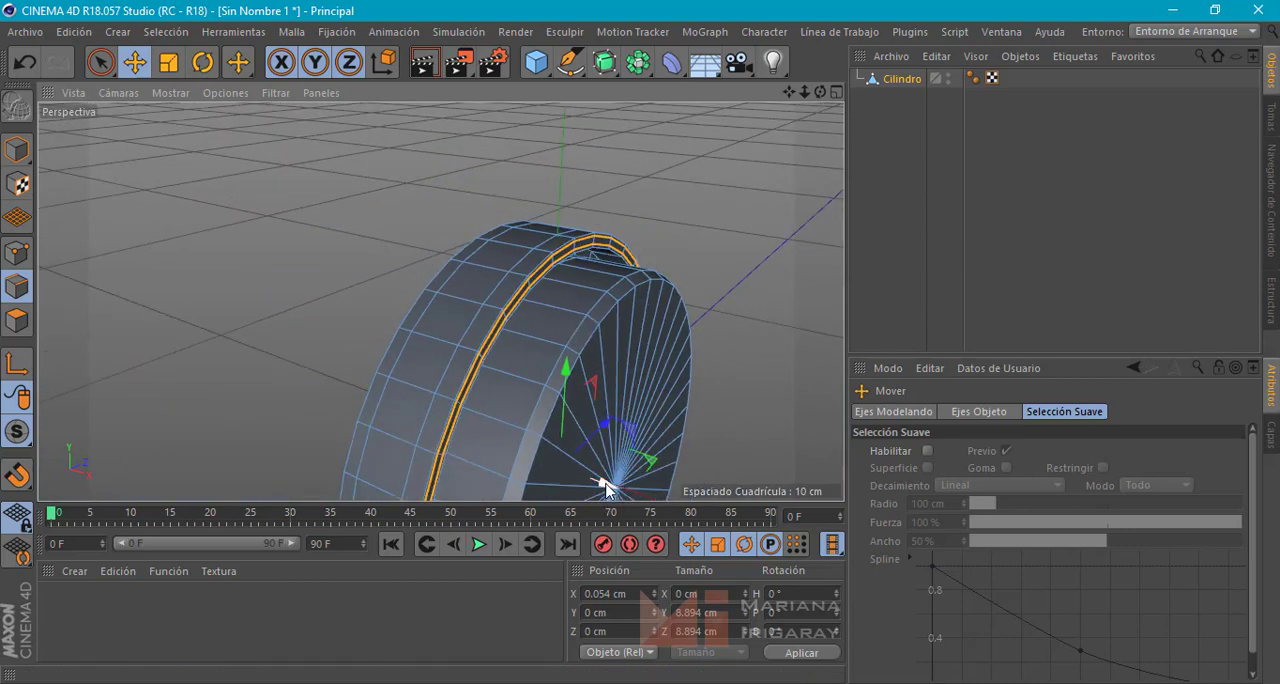
drag(607, 487, 607, 487)
alt+drag(578, 398, 629, 417)
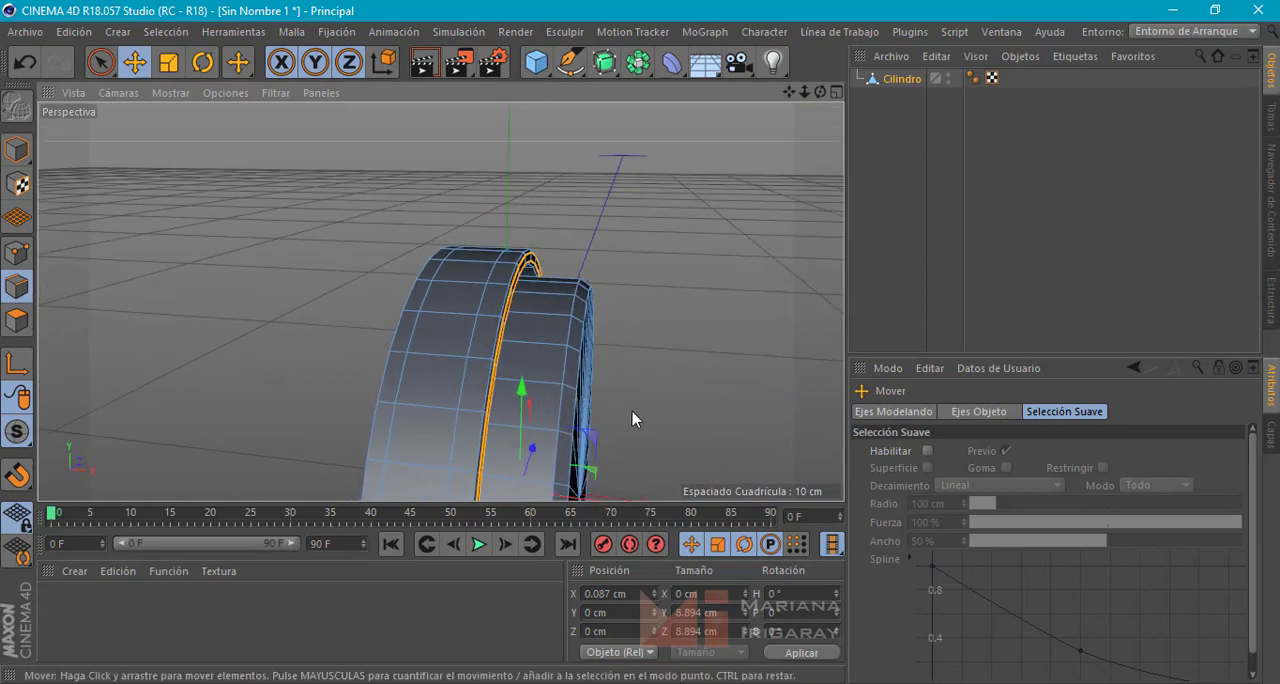
alt+middle_drag(632, 411, 627, 343)
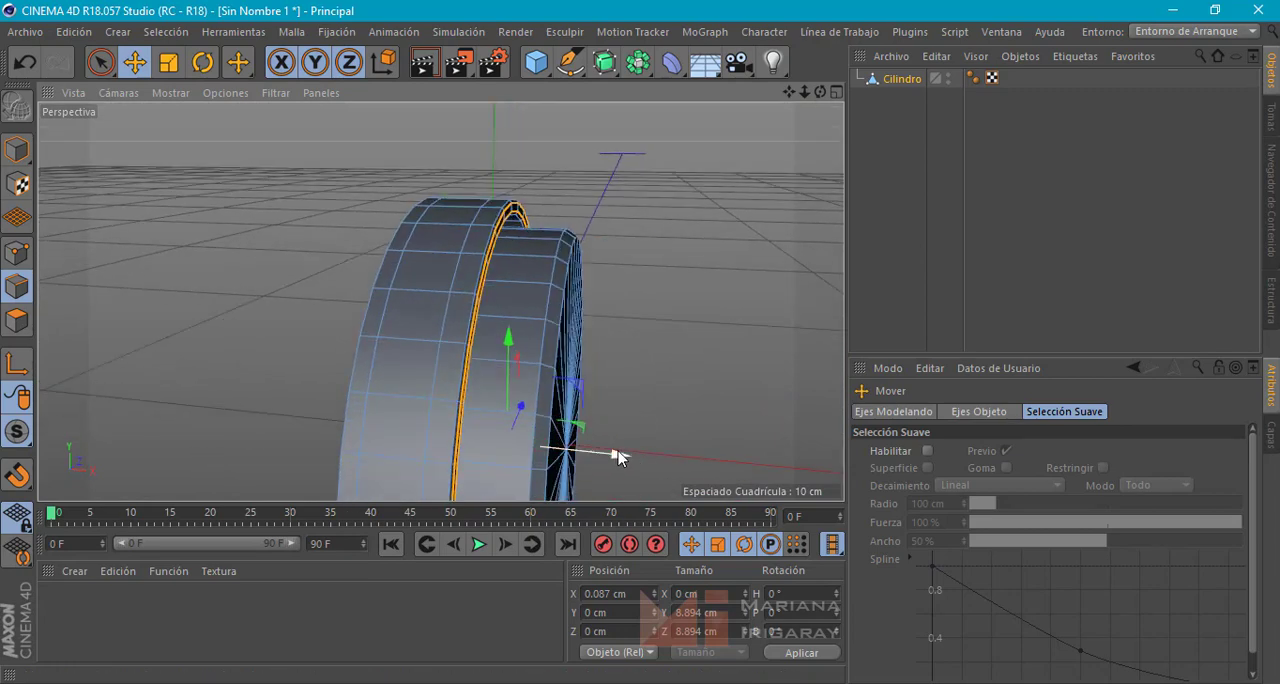
drag(618, 457, 618, 459)
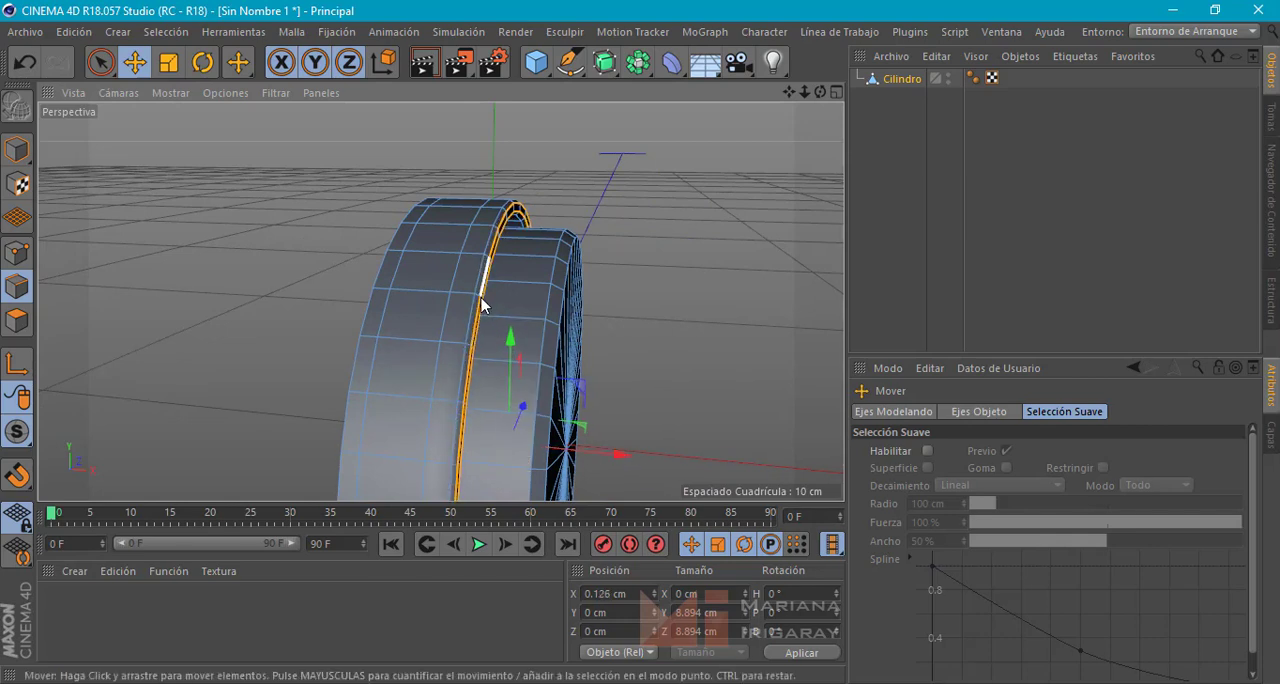
Select the two edge loops cut around the outer band and scale them outward to round the band's profile
click(443, 322)
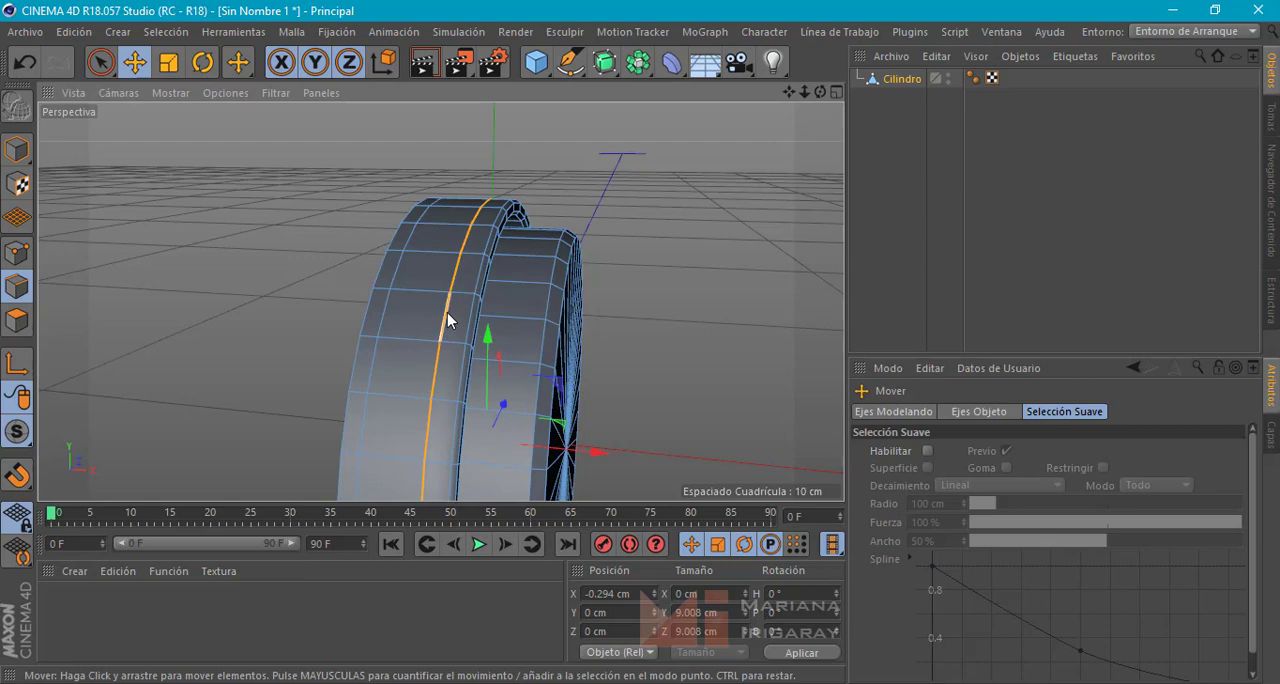
shift+click(388, 318)
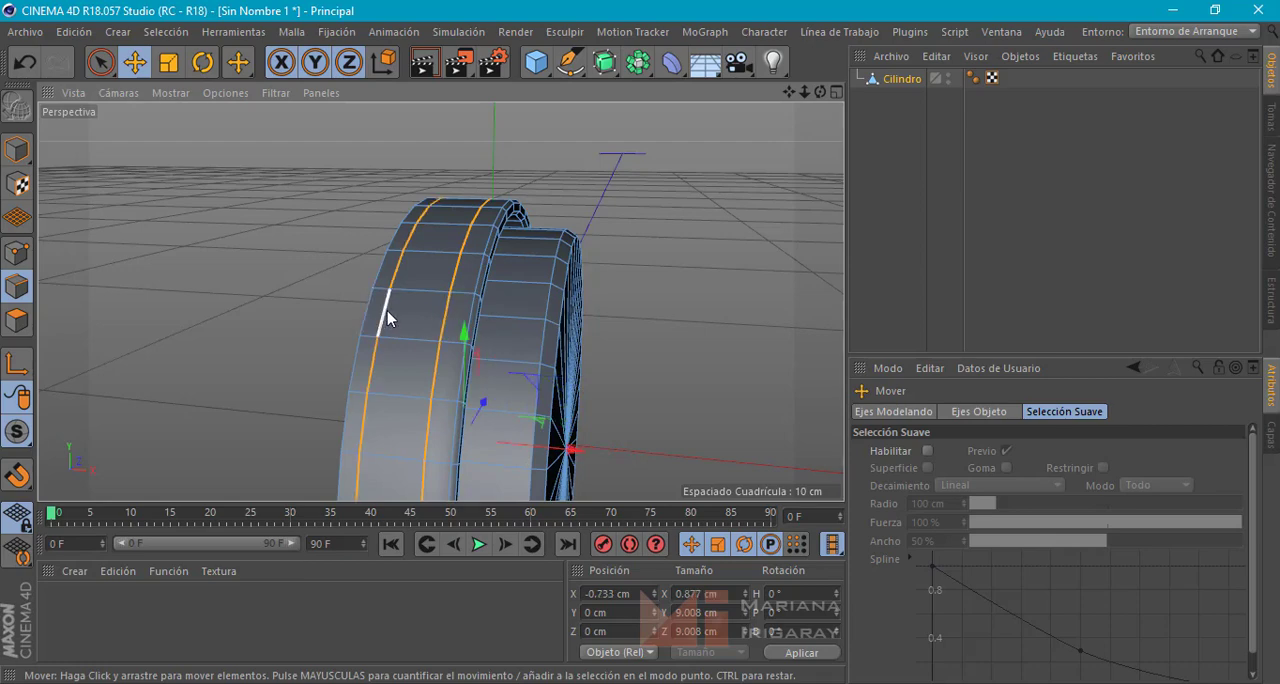
alt+drag(414, 348, 340, 368)
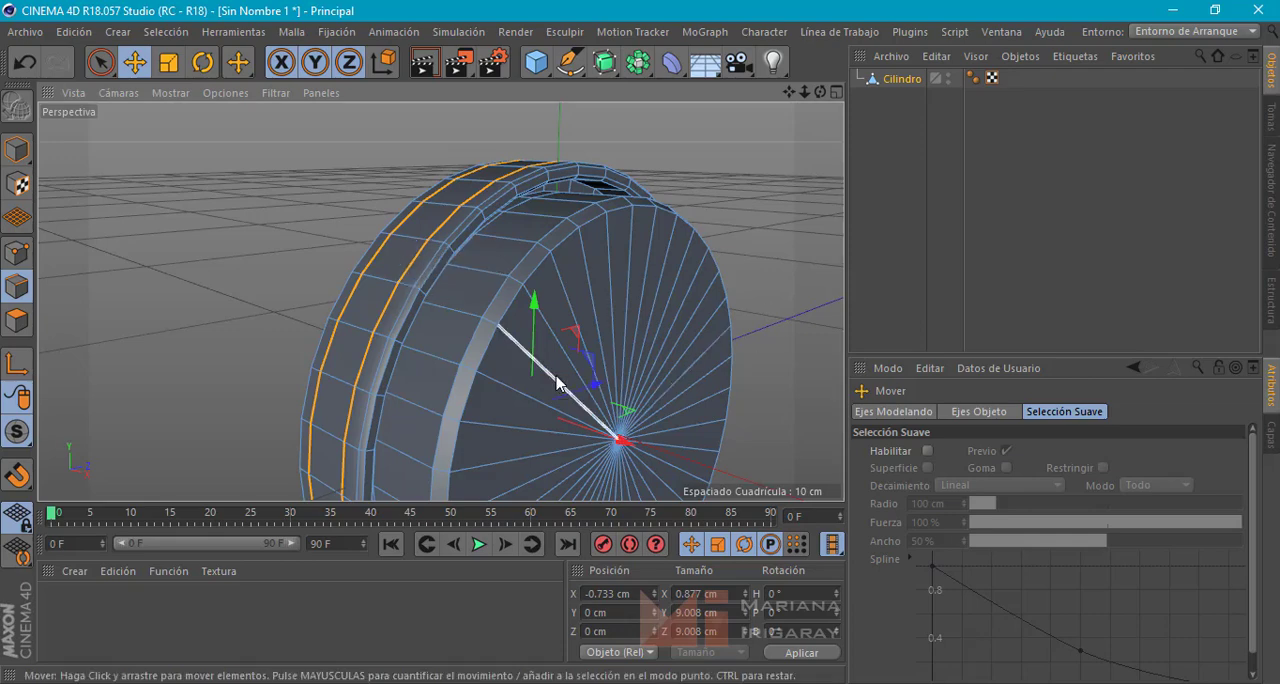
key(t)
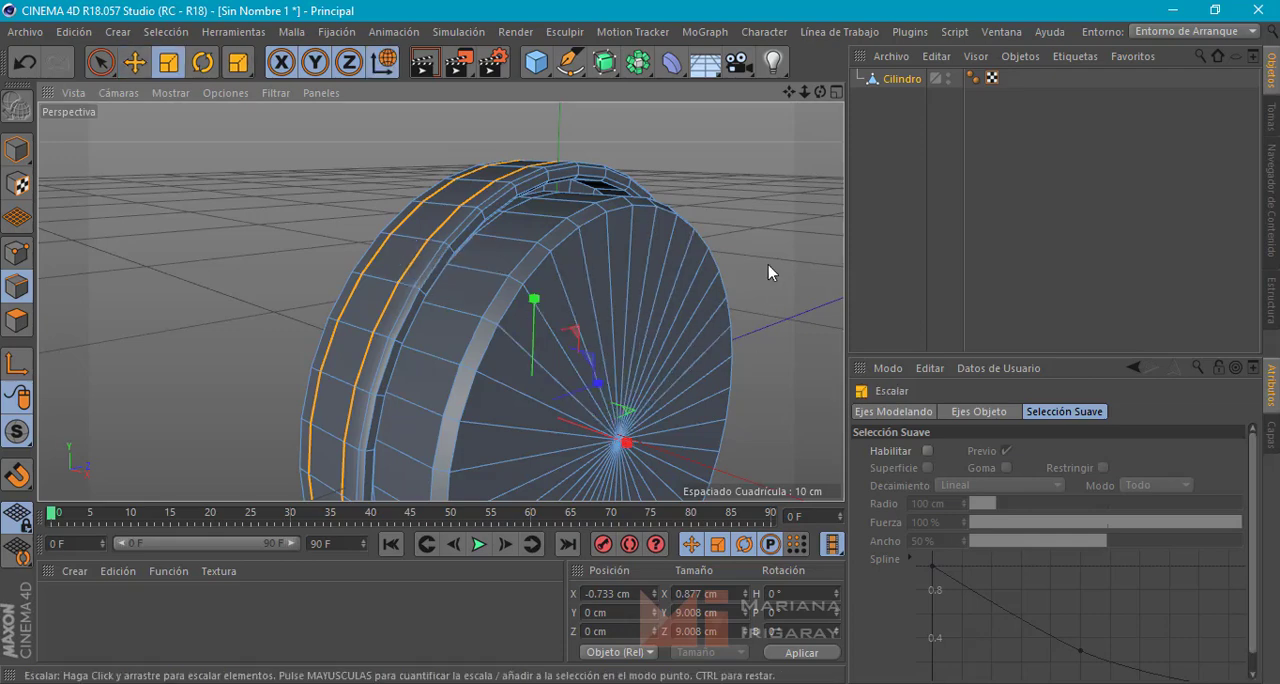
drag(769, 265, 600, 337)
click(644, 299)
Rename the cylinder object as auricular_1
click(899, 79)
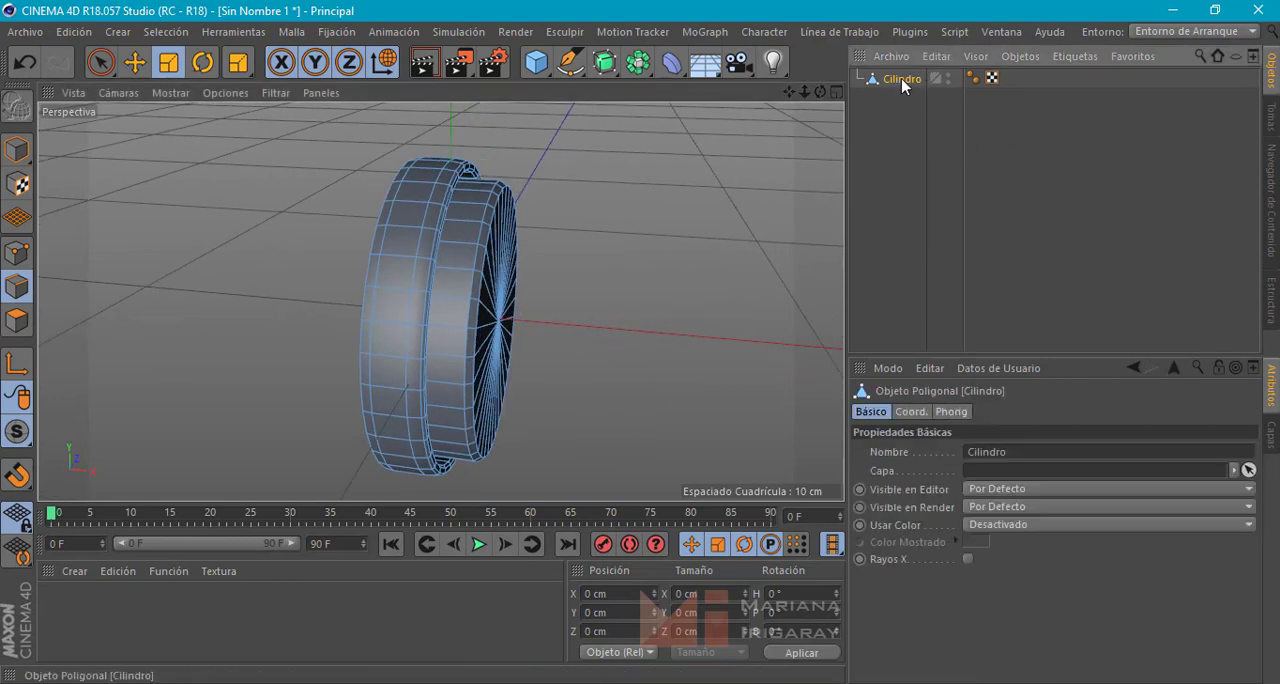
double_click(902, 77)
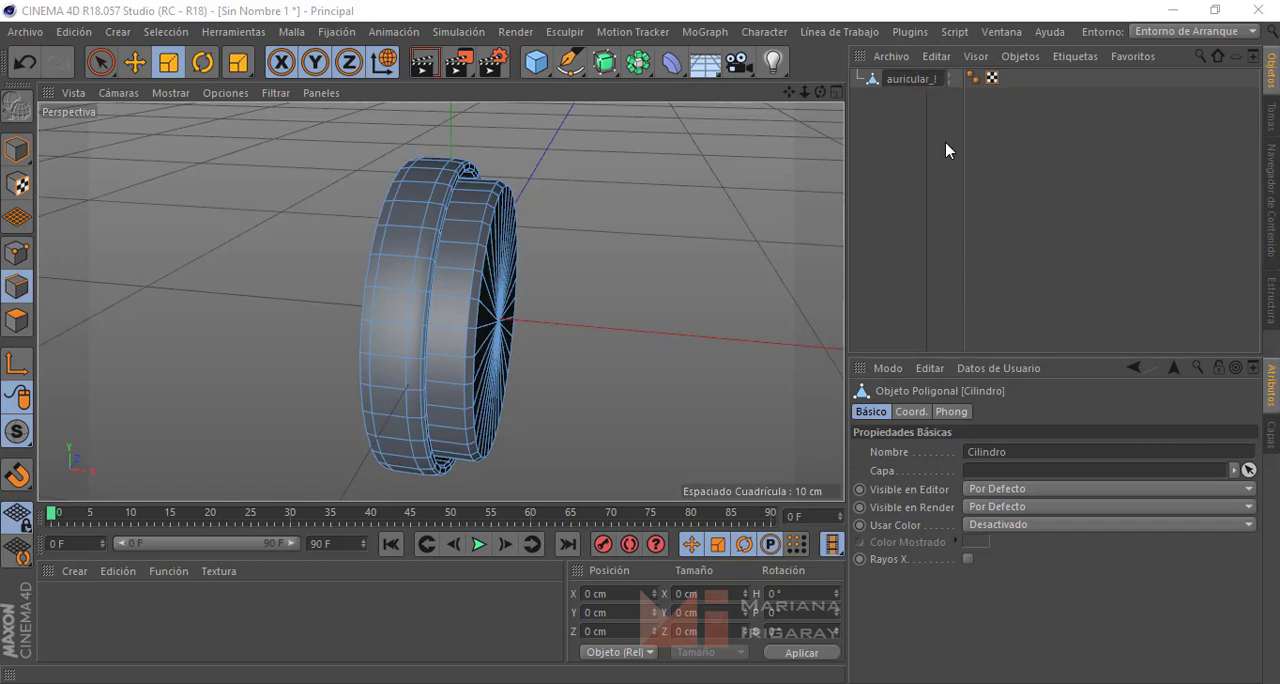
key(Return)
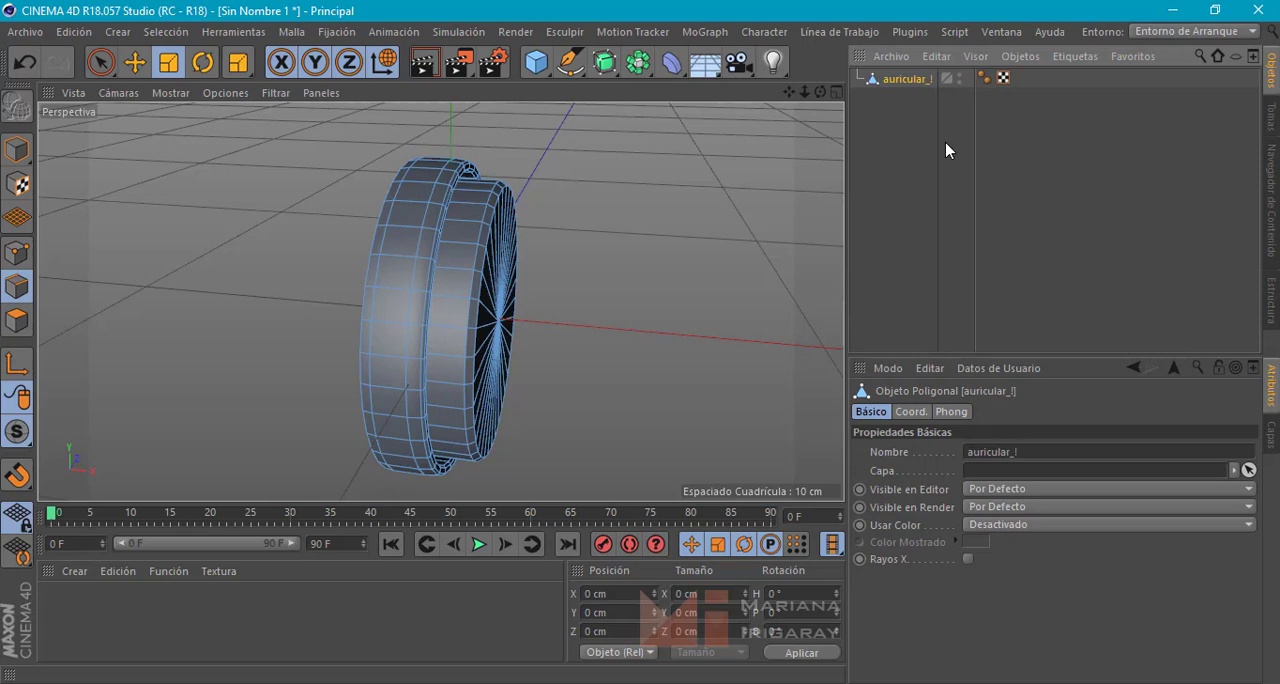
double_click(940, 80)
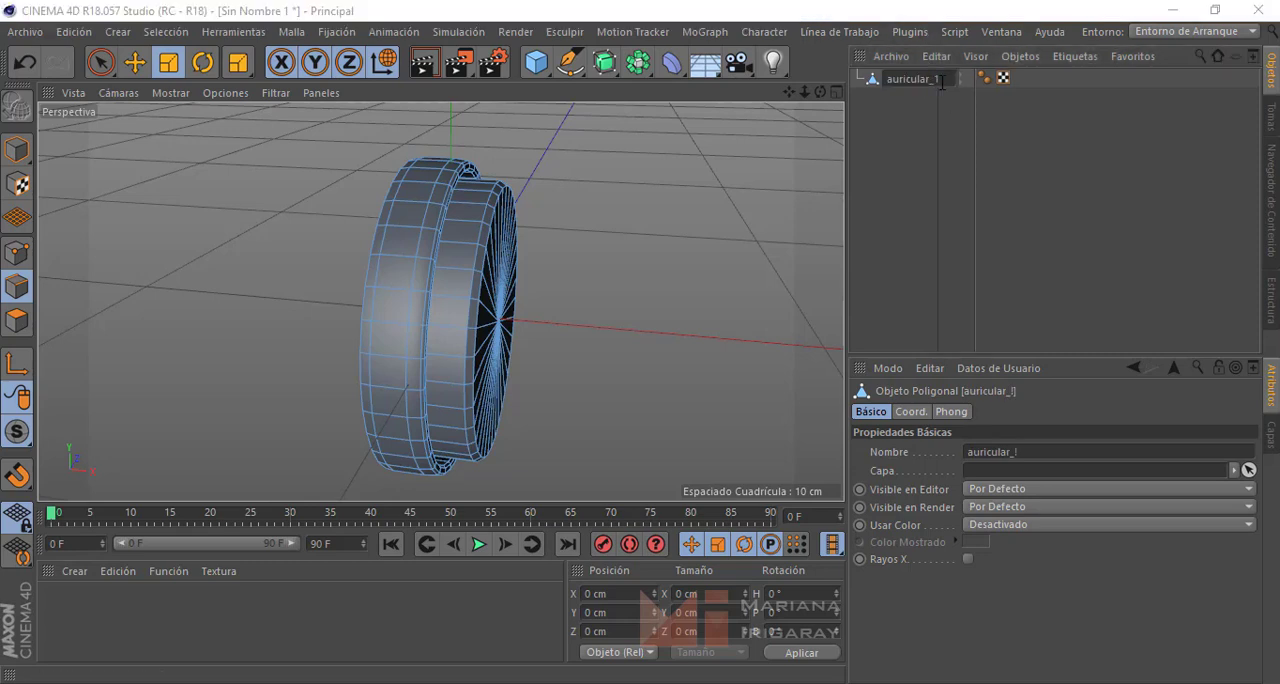
key(Return)
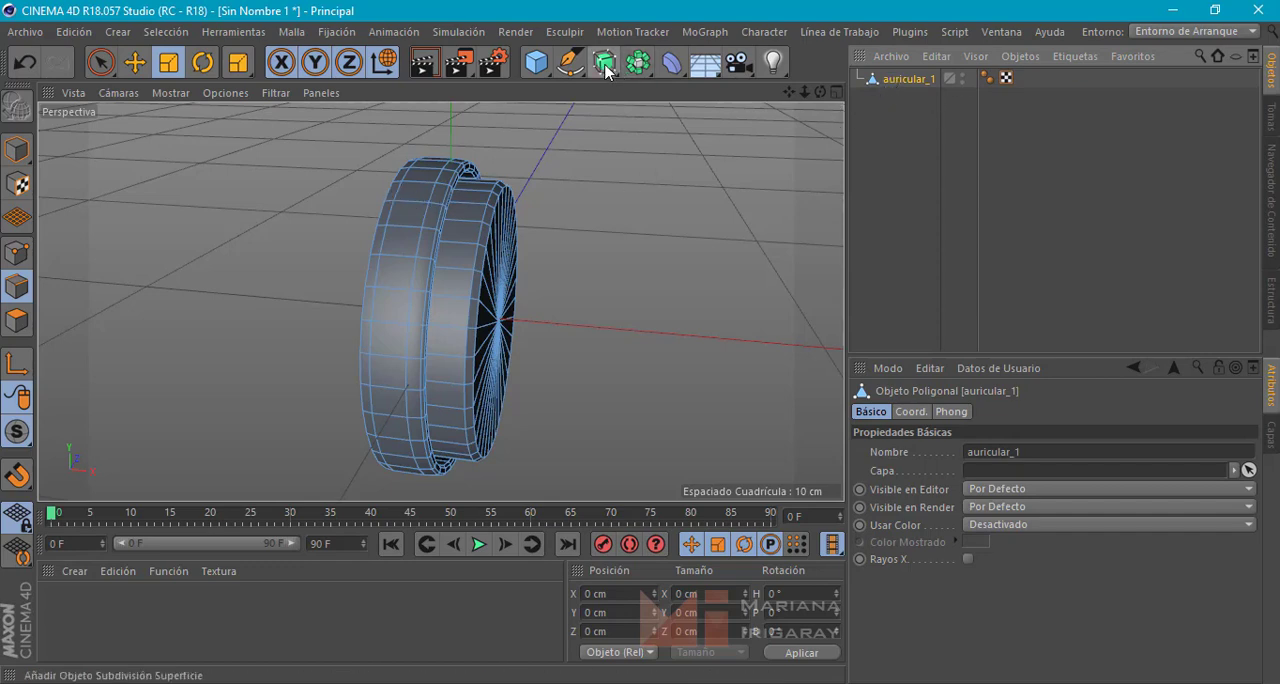
Add a Subdivision Surface object, make auricular_1 its child, and switch to model mode
drag(604, 62, 662, 87)
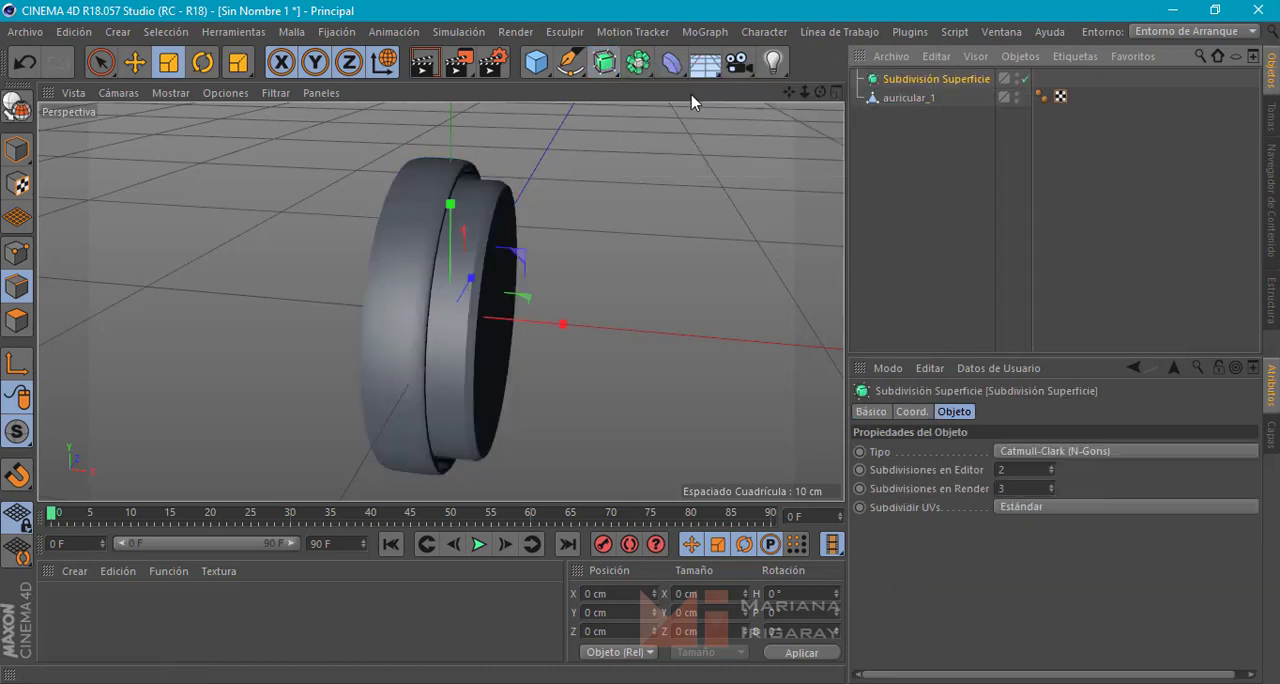
drag(900, 79, 899, 80)
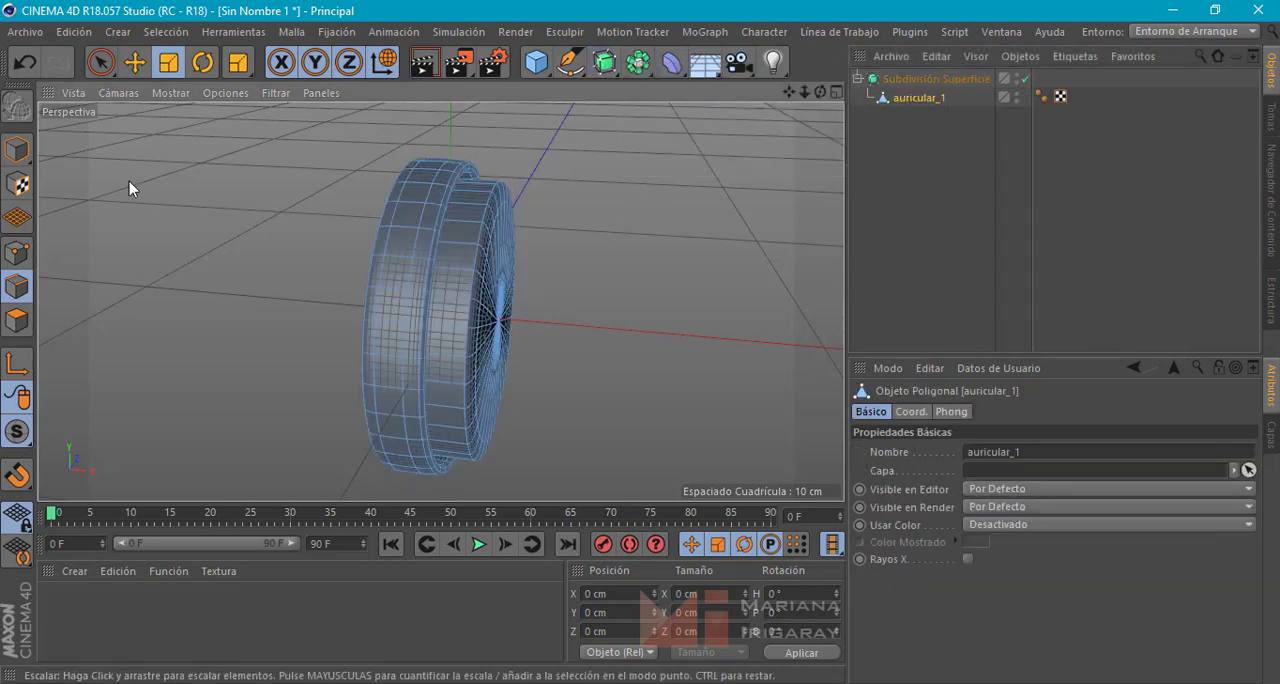
click(16, 144)
Examine the smoothed ear cup from several angles, comparing it with the Subdivision Surface disabled and enabled
click(651, 245)
alt+drag(654, 245, 651, 274)
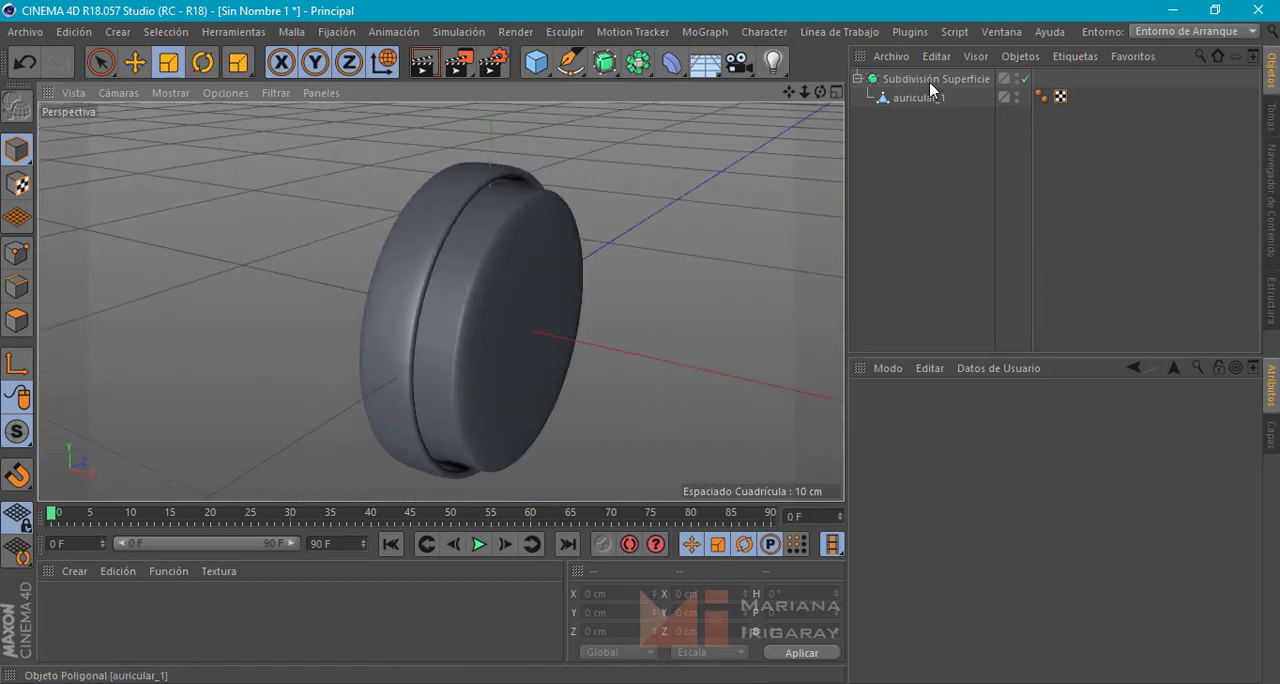
click(1025, 79)
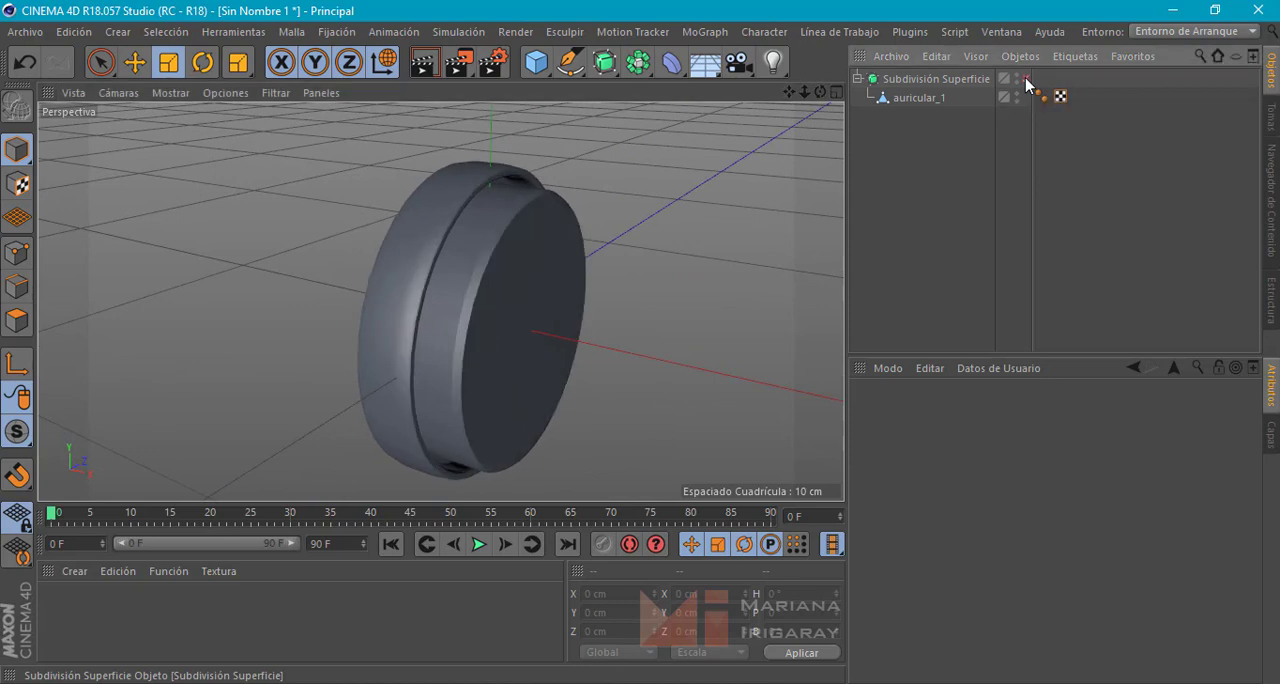
click(1025, 79)
click(1025, 79)
click(1025, 79)
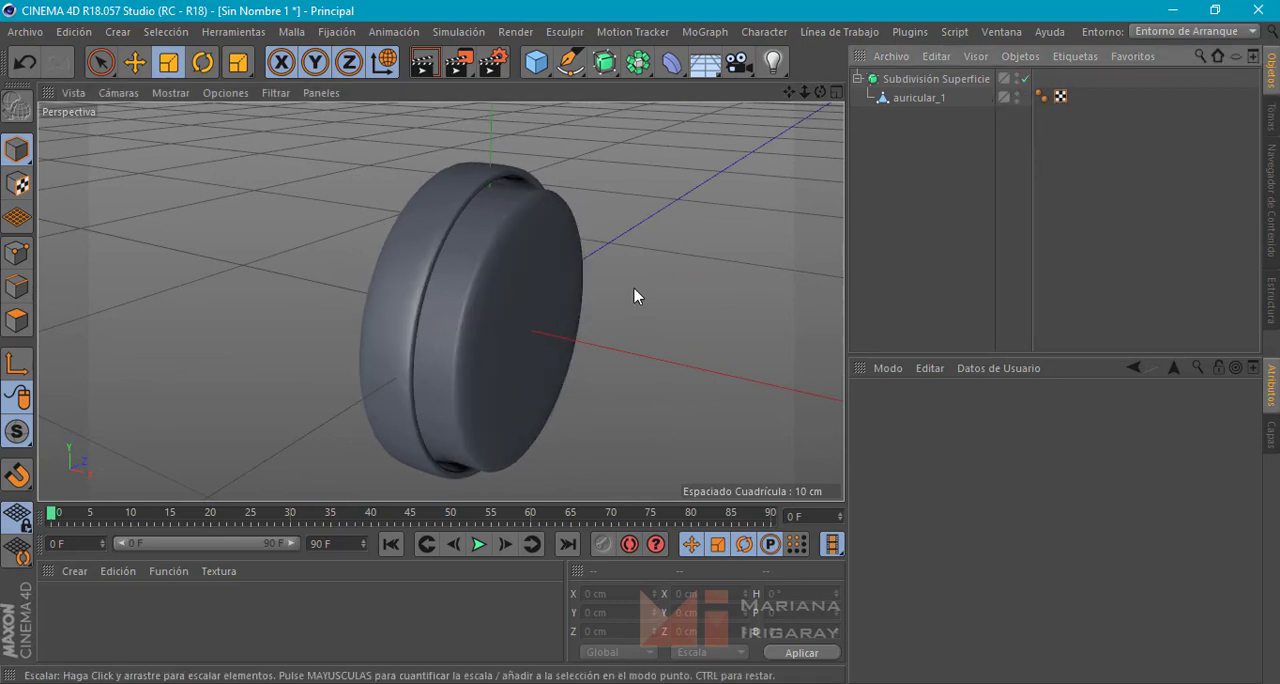
alt+drag(637, 295, 689, 280)
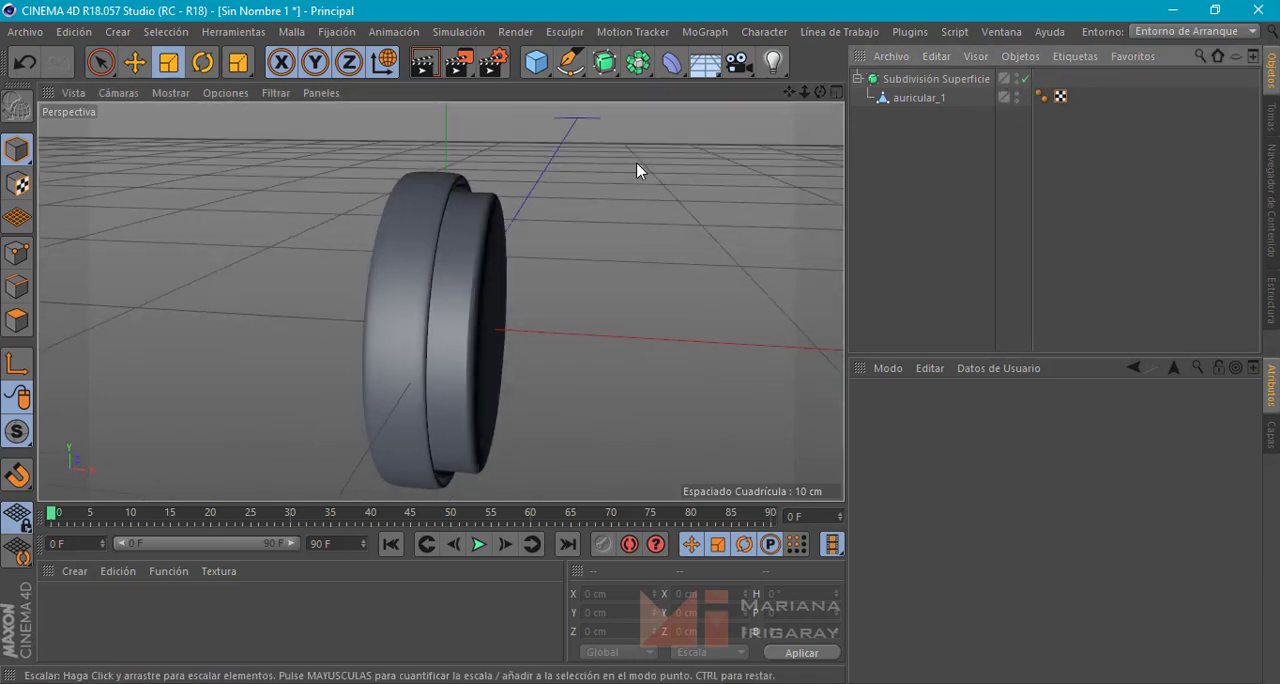
alt+drag(640, 168, 541, 266)
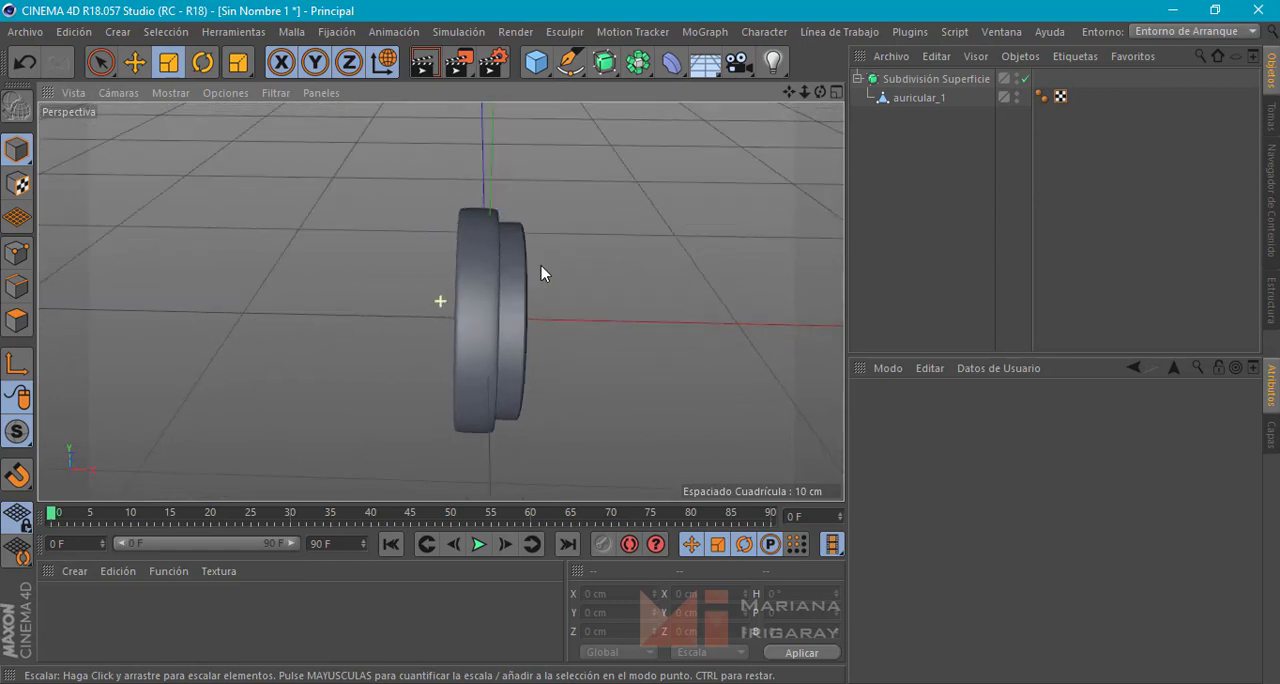
Add a new cylinder primitive to the scene
click(536, 62)
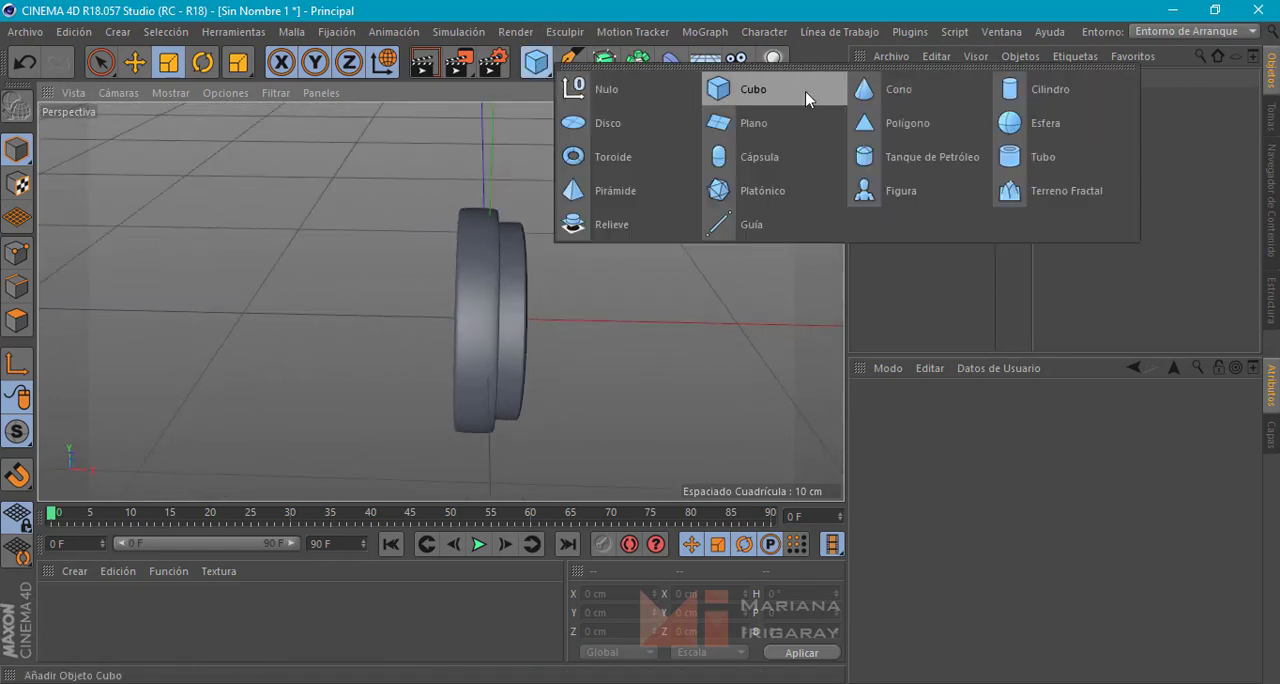
click(1041, 90)
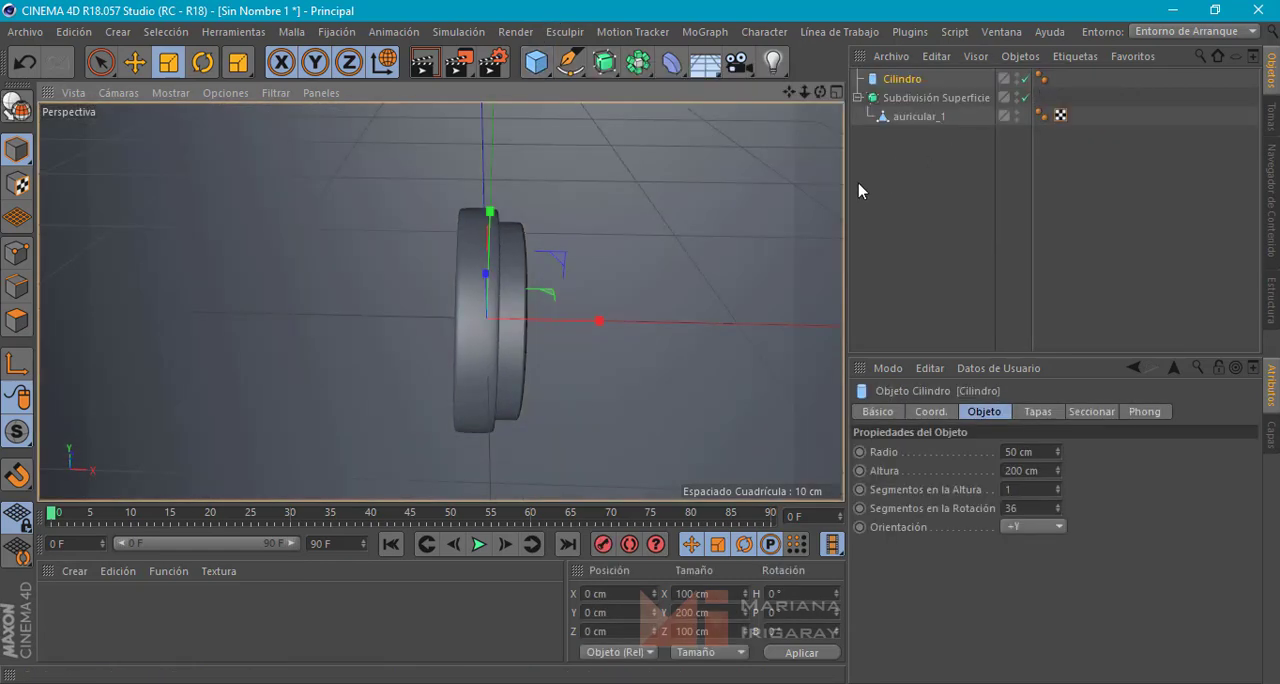
scroll(664, 231, down, 8)
scroll(674, 236, down, 6)
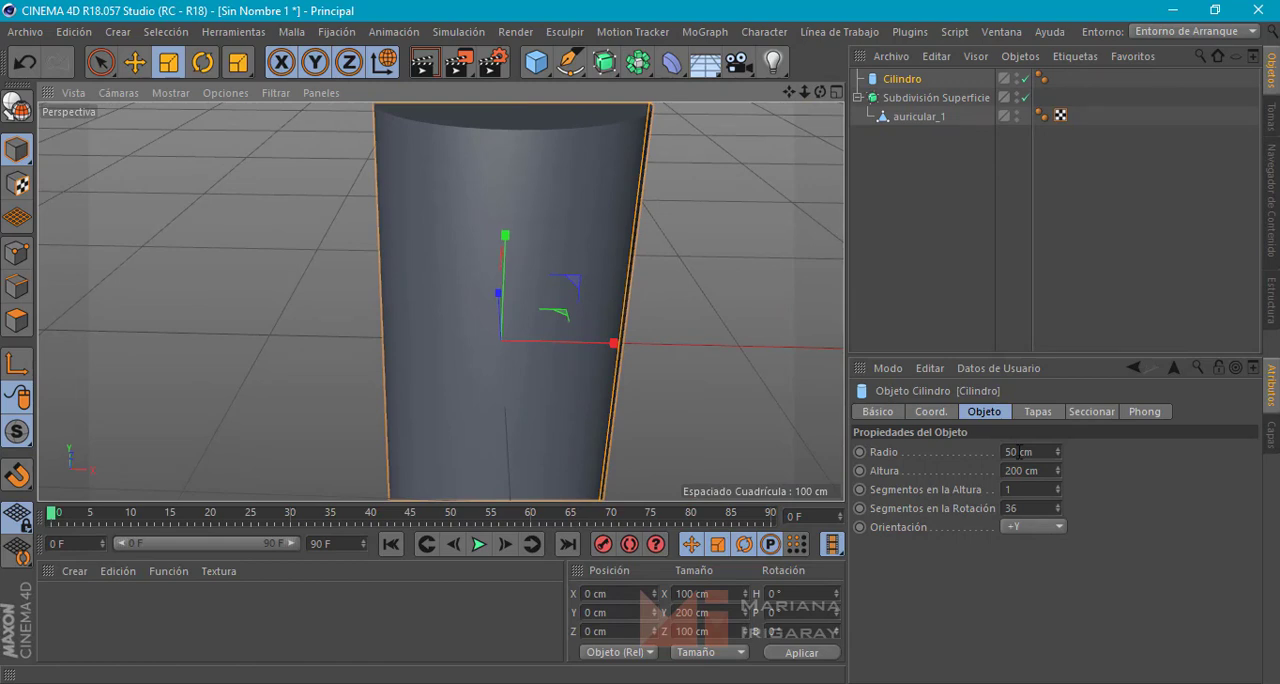
Set the new cylinder's radius to 3 cm, height to 2 cm and orientation to +X
drag(1017, 452, 984, 452)
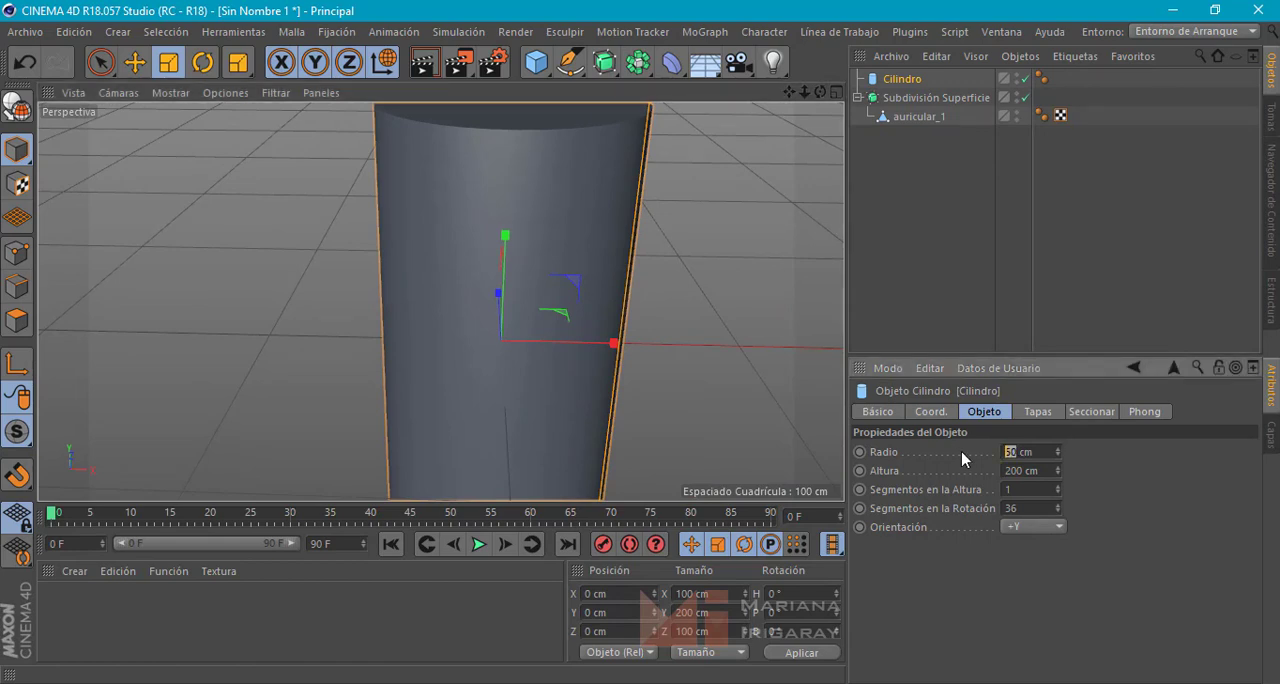
text(3)
key(Return)
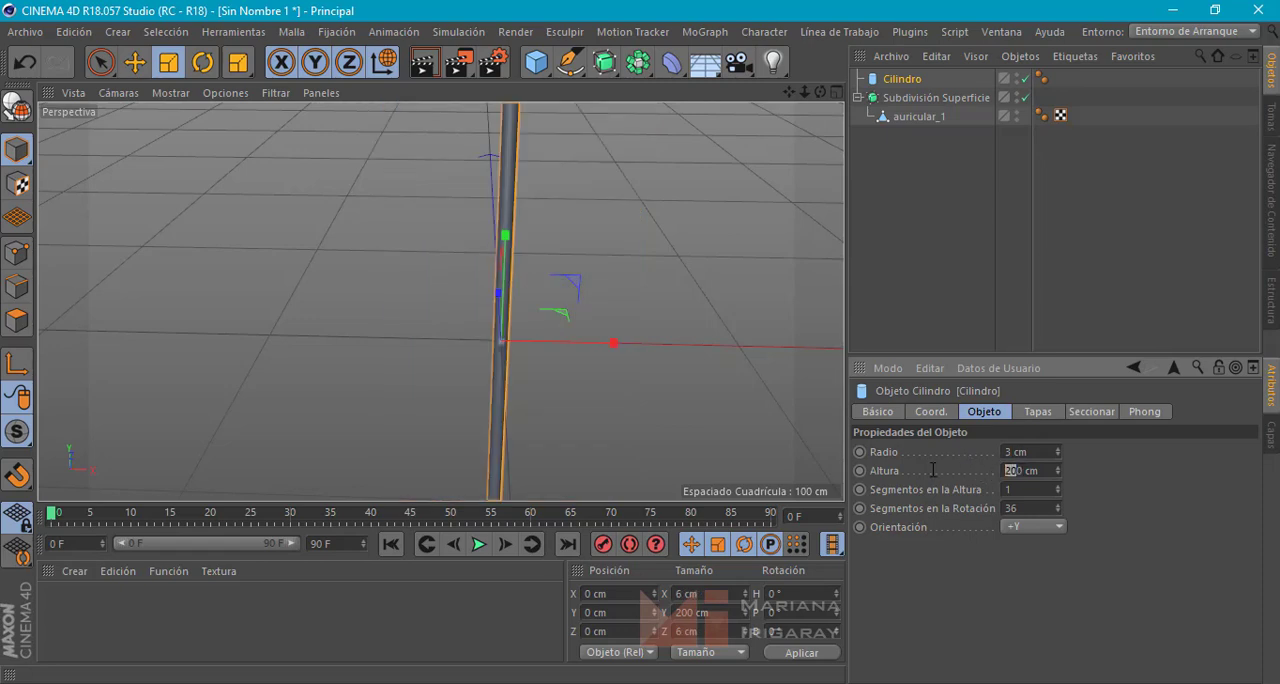
key(Return)
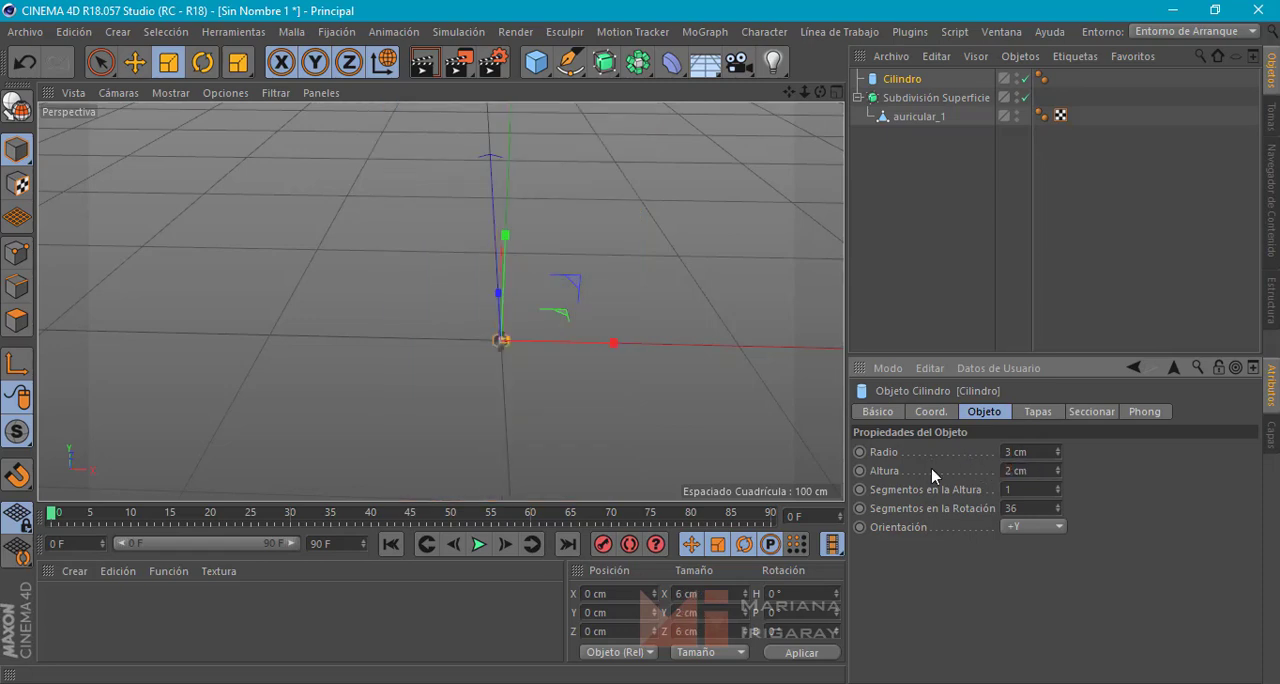
click(1016, 545)
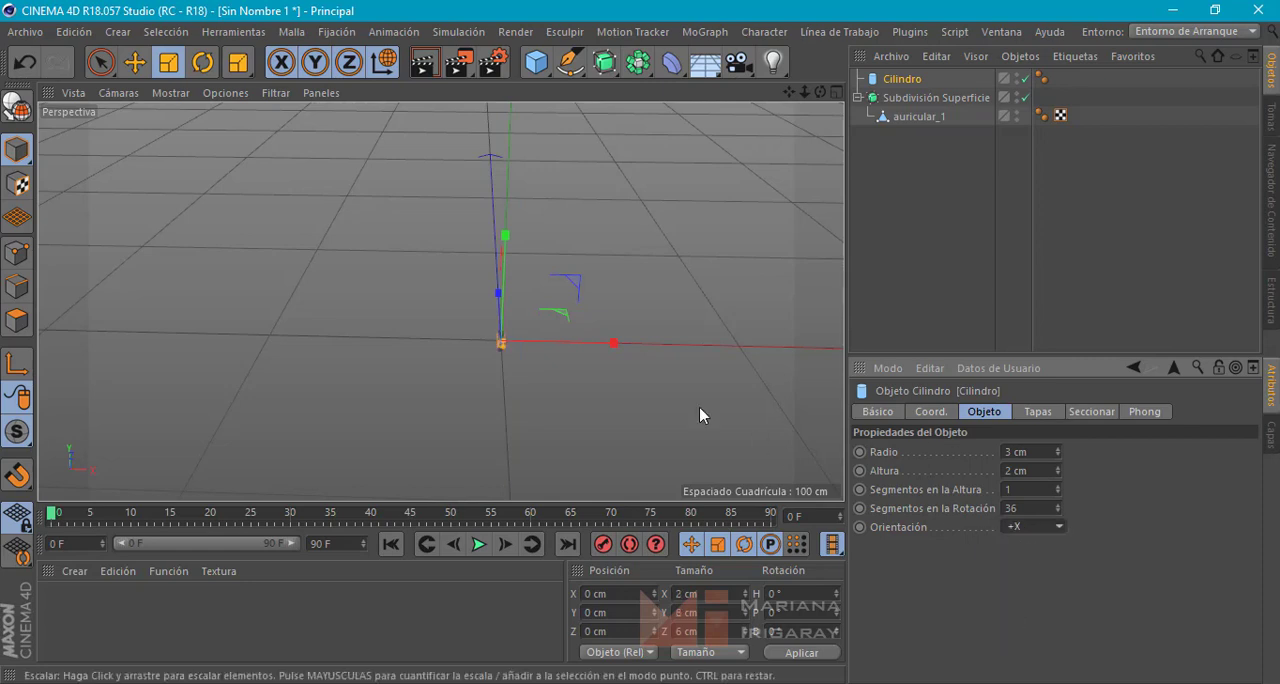
Move the cylinder along X to about -2.5 cm, beside the ear cup, and set its radius to 4 cm
scroll(480, 349, up, 3)
scroll(480, 321, up, 5)
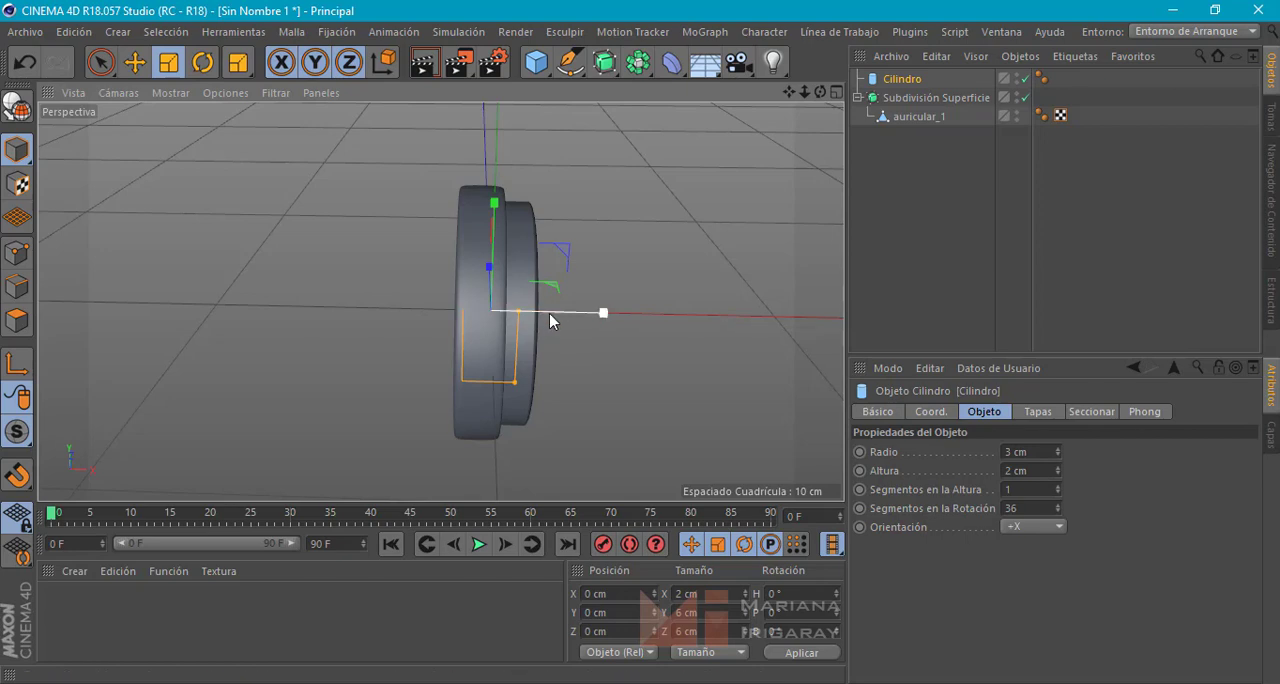
key(e)
drag(590, 318, 519, 312)
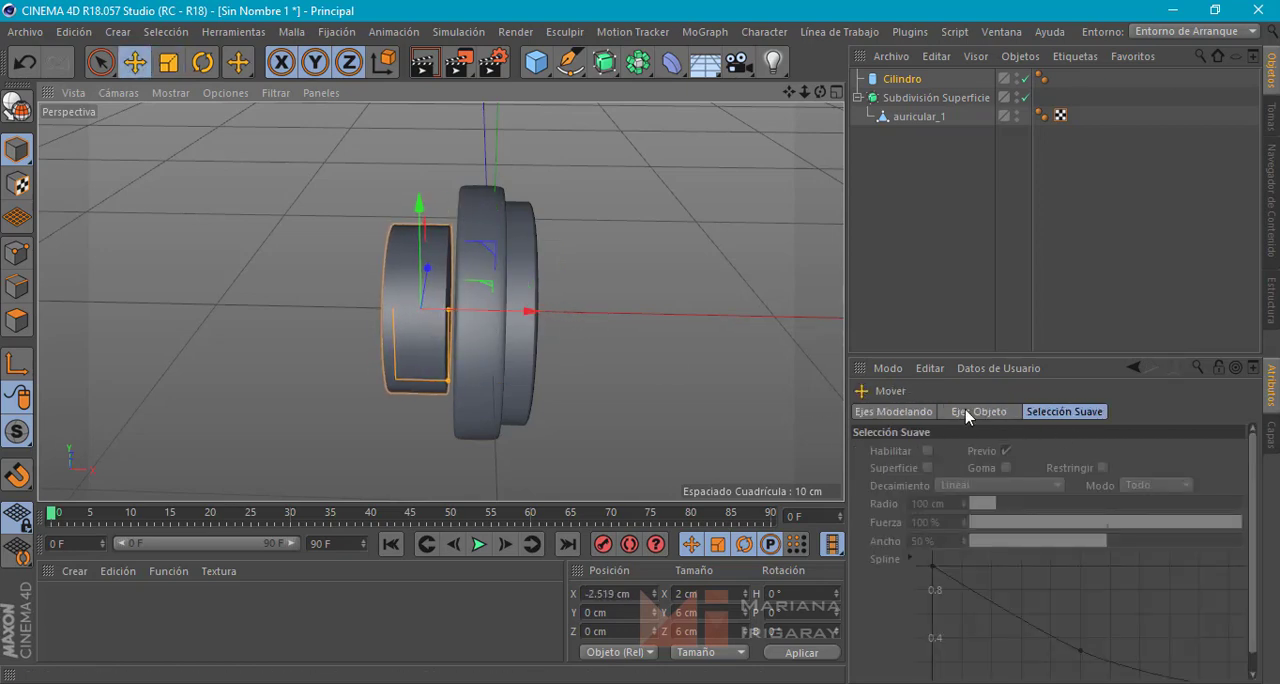
click(903, 79)
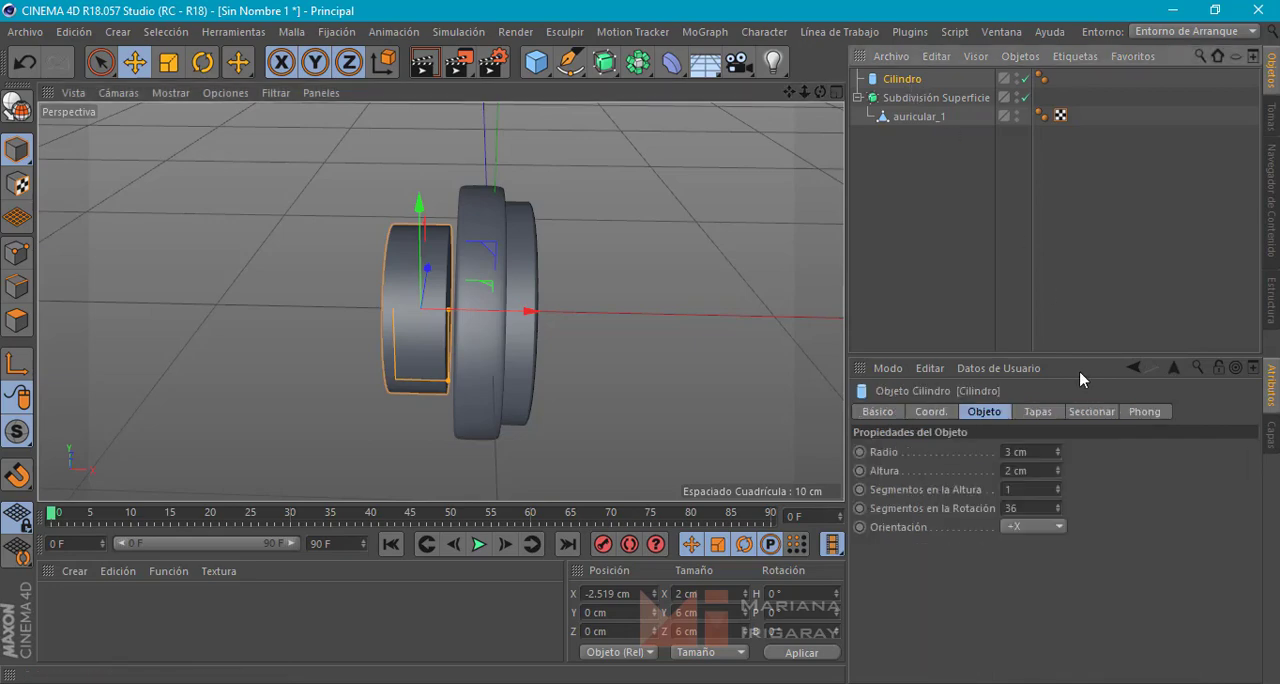
double_click(1016, 450)
key(Return)
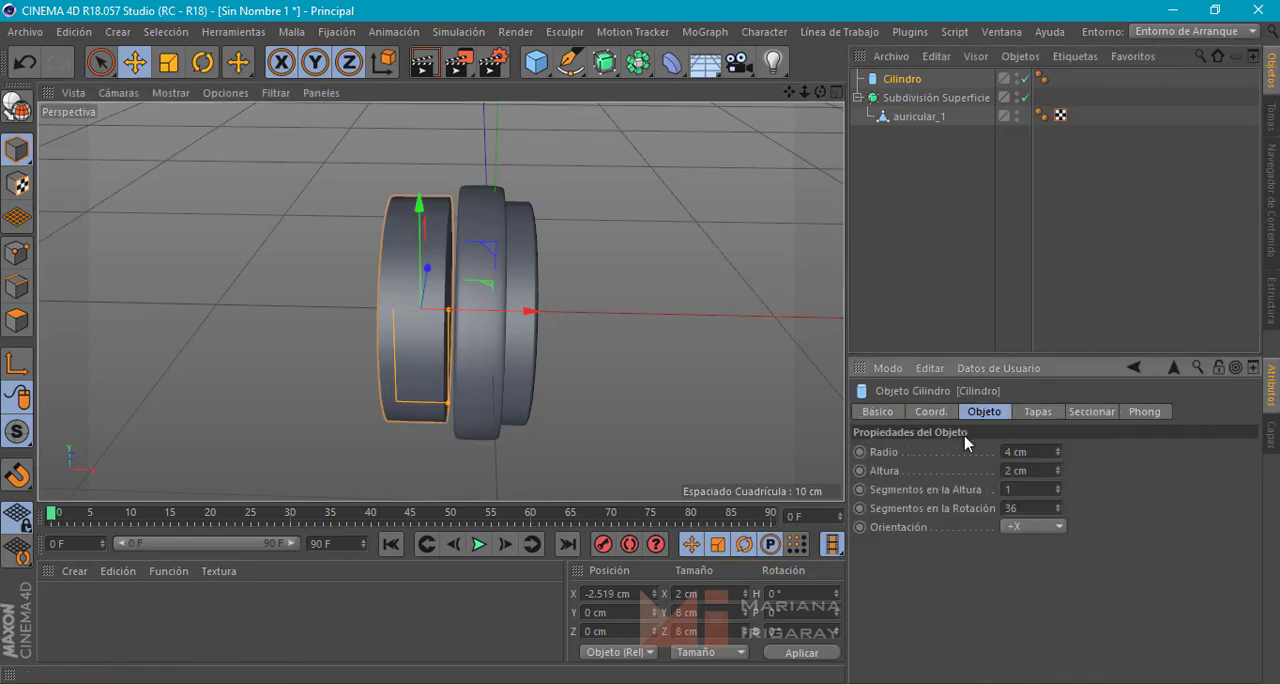
Scale the cylinder uniformly to about 116 %, comparing its diameter with the ear cup
mouse_move(560, 299)
alt+mouse_down()
mouse_move(694, 289)
mouse_move(553, 280)
alt+mouse_up()
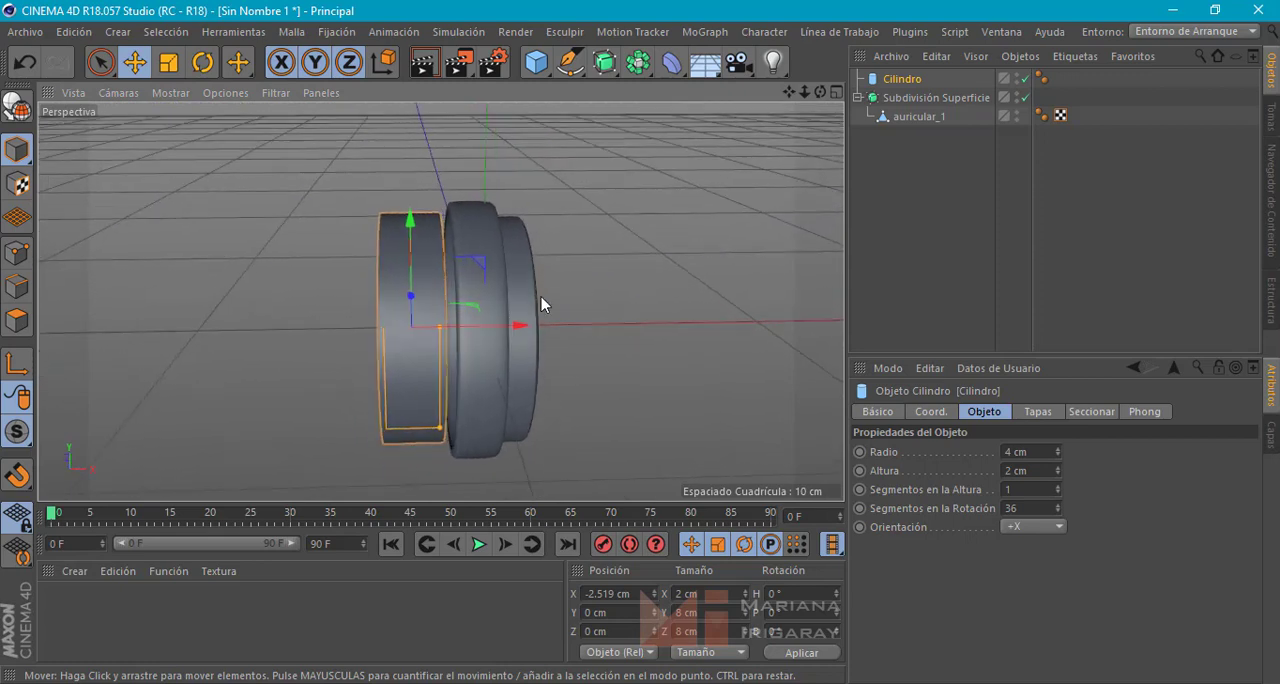
key(t)
key(r)
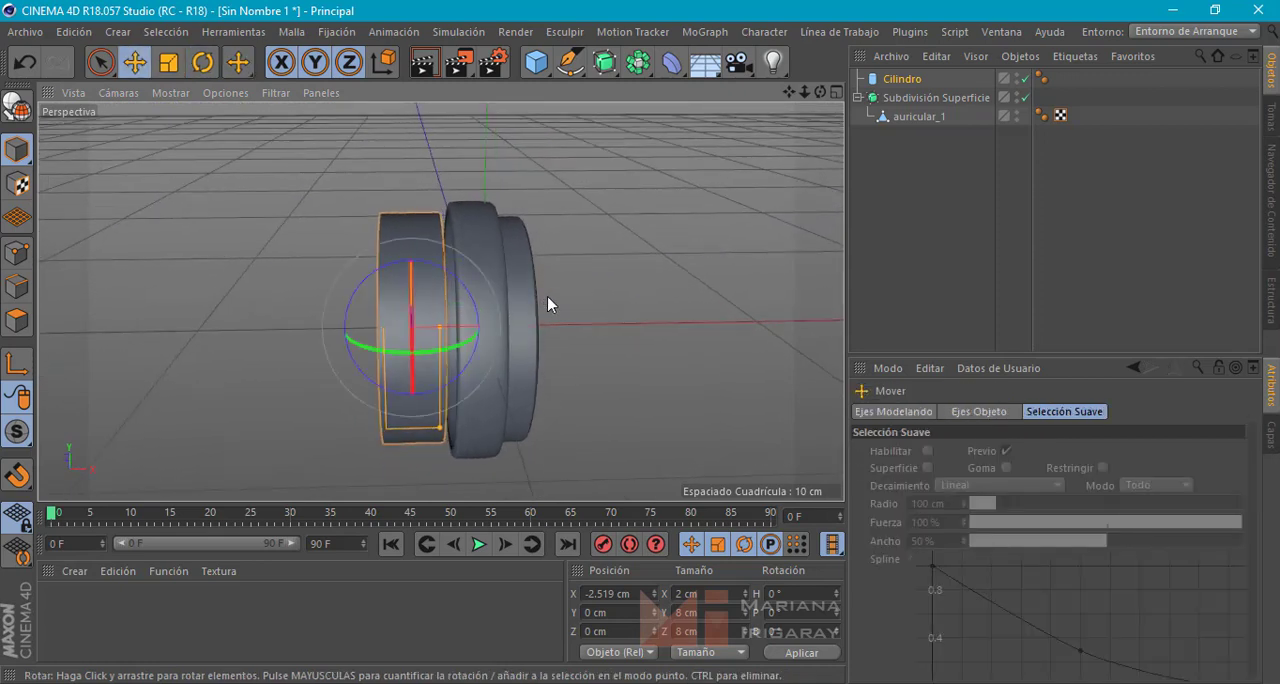
key(t)
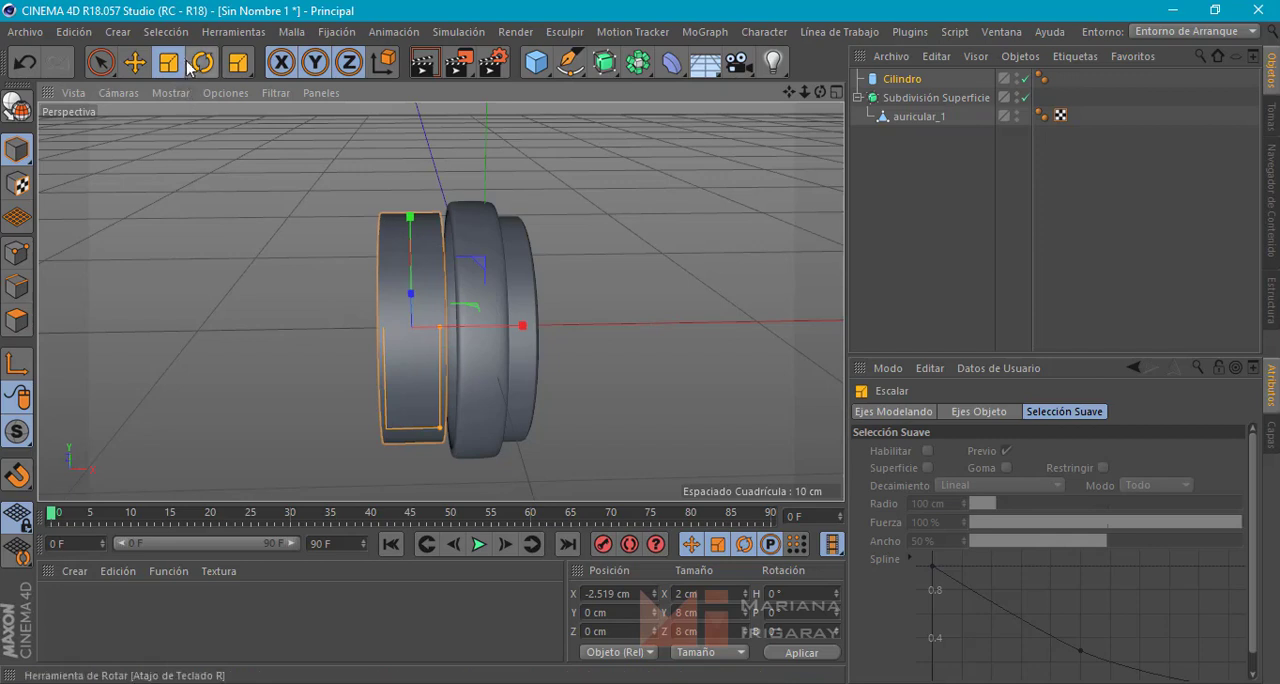
drag(610, 241, 764, 261)
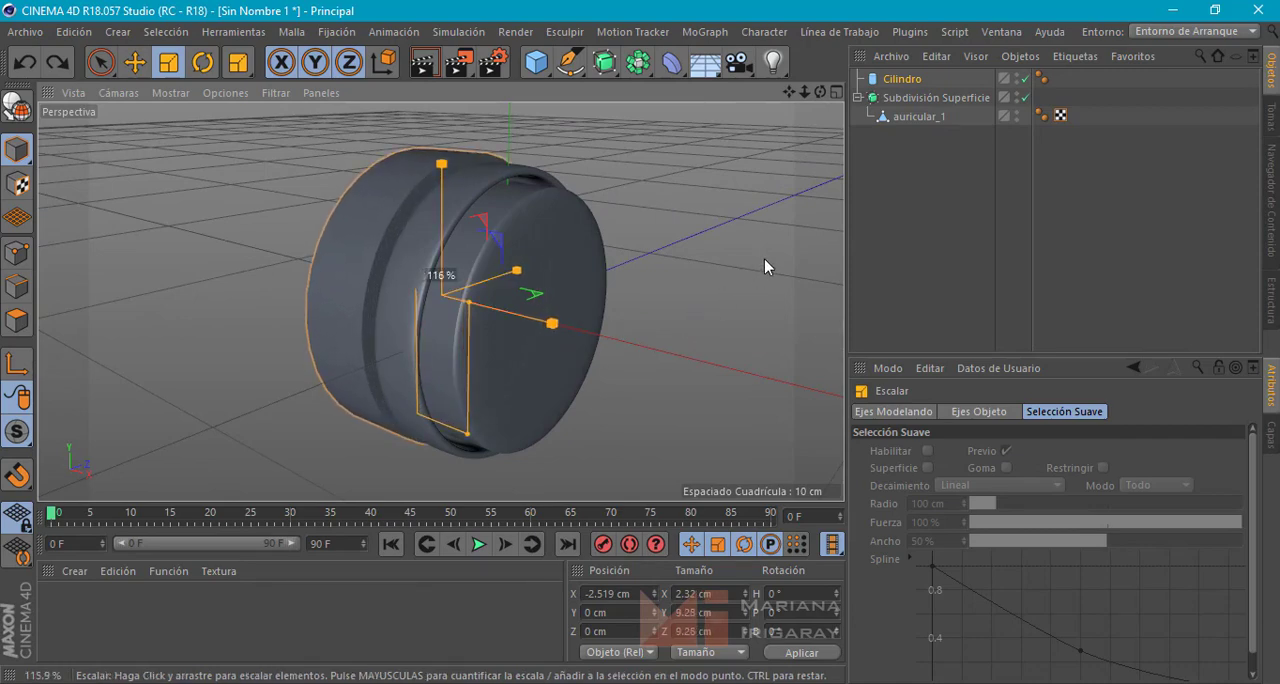
drag(764, 259, 566, 302)
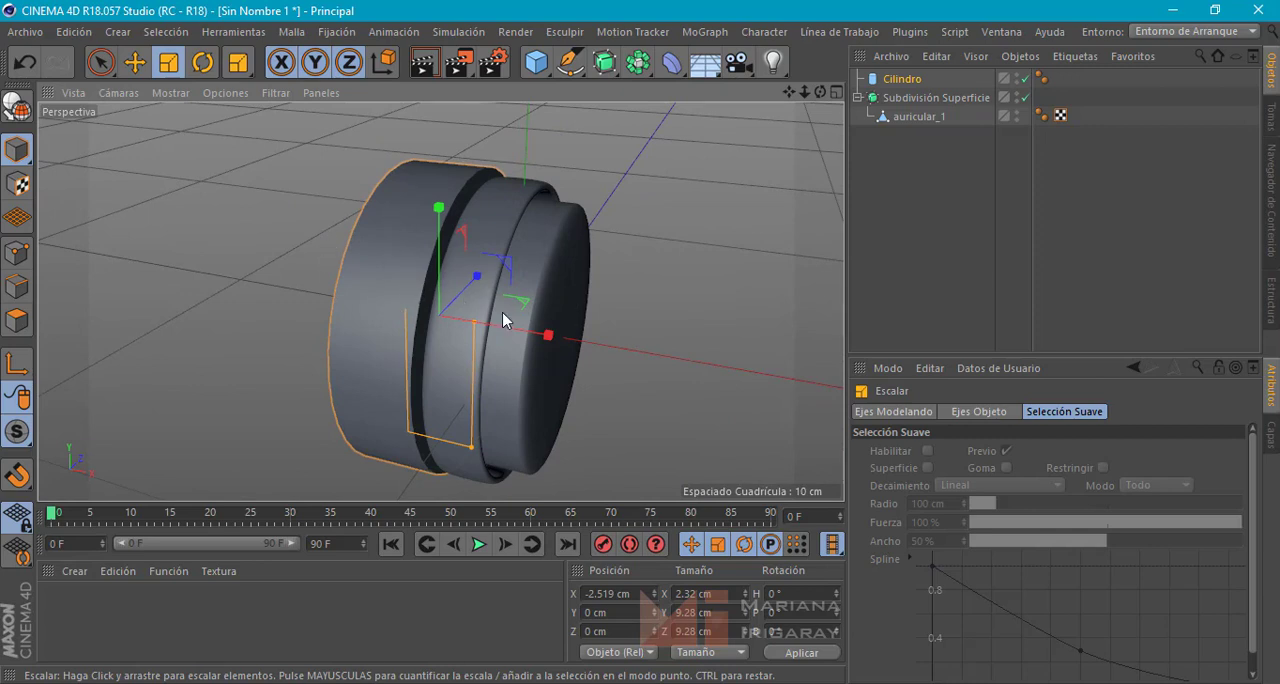
Move the cylinder farther from the ear cup along X, to about -5.4 cm
key(e)
drag(515, 330, 427, 309)
alt+middle_drag(325, 315, 324, 300)
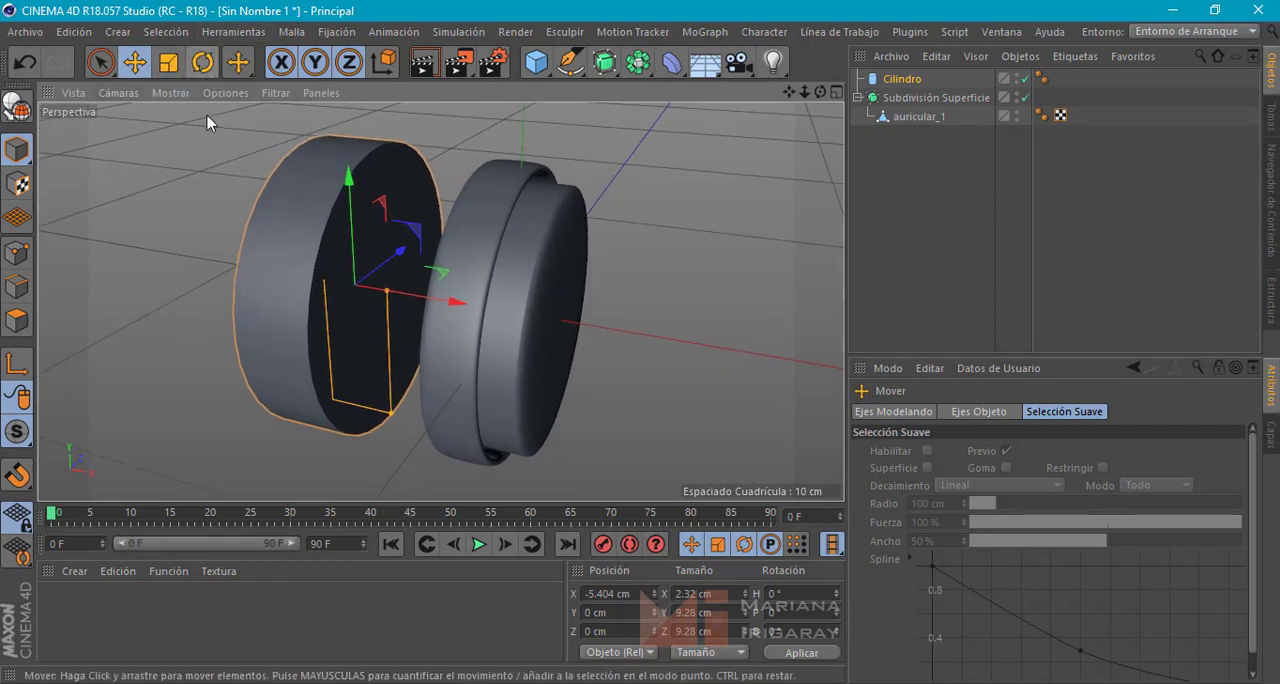
Make the cylinder editable and delete the cap polygons on the side facing the ear cup
click(904, 79)
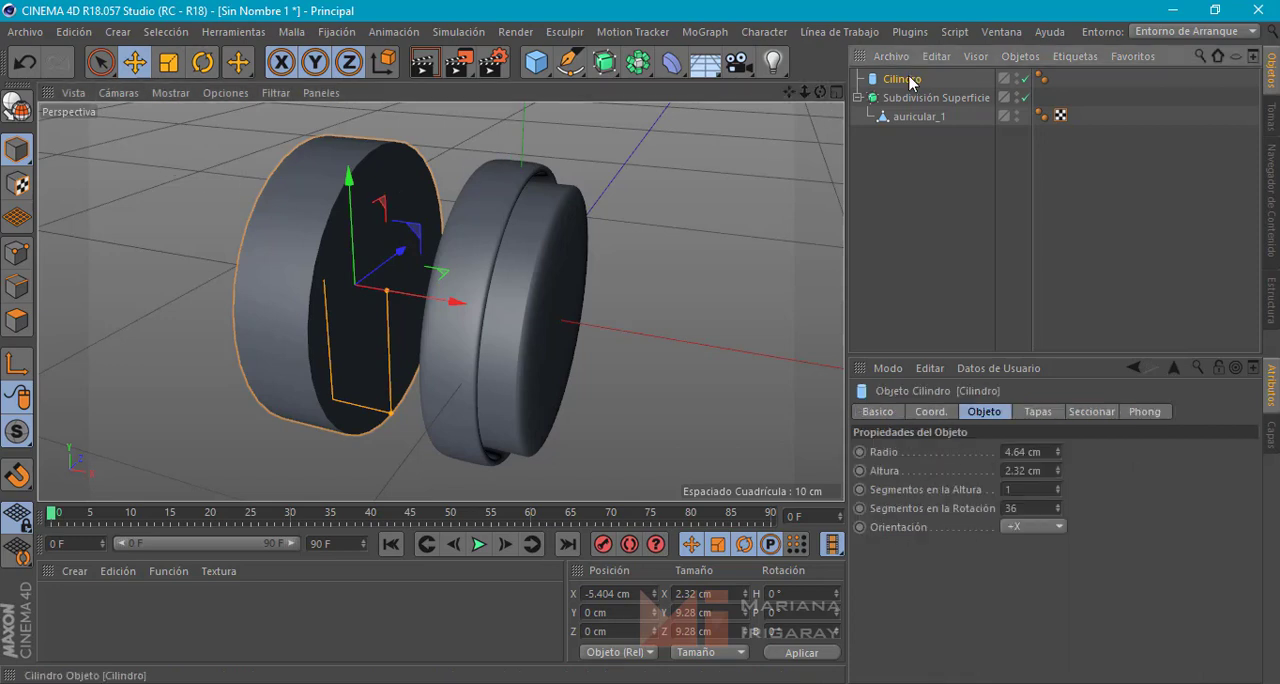
click(16, 104)
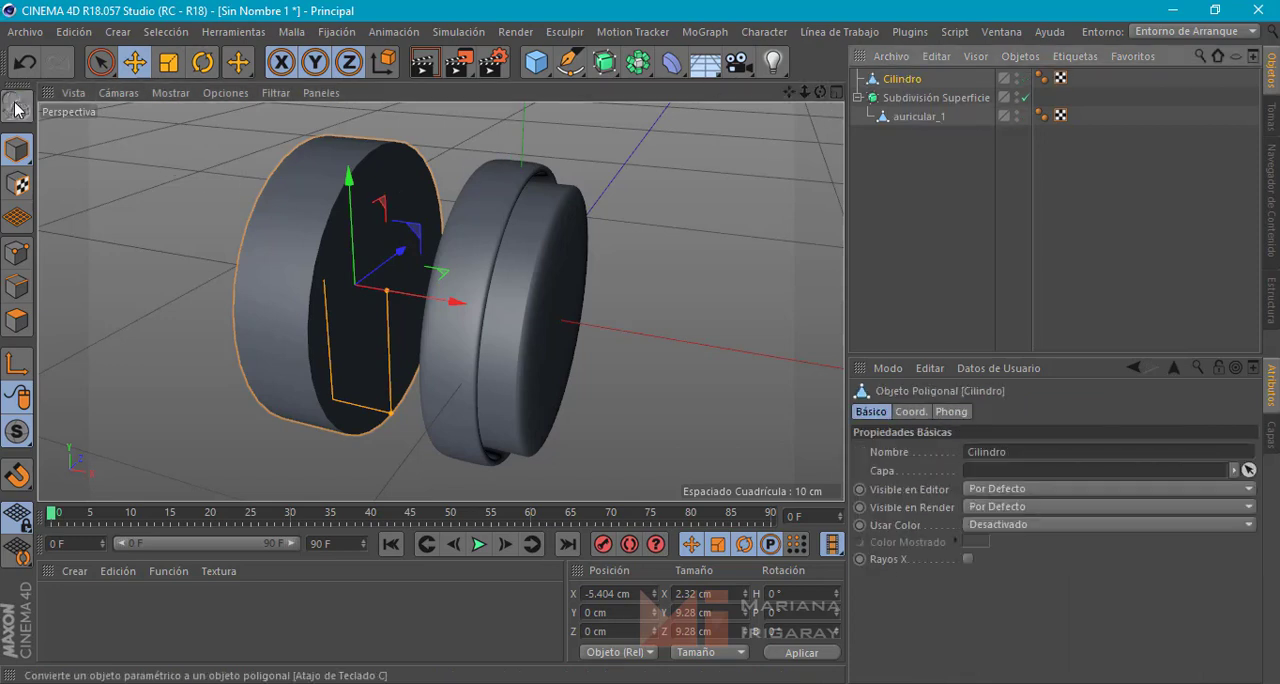
click(16, 320)
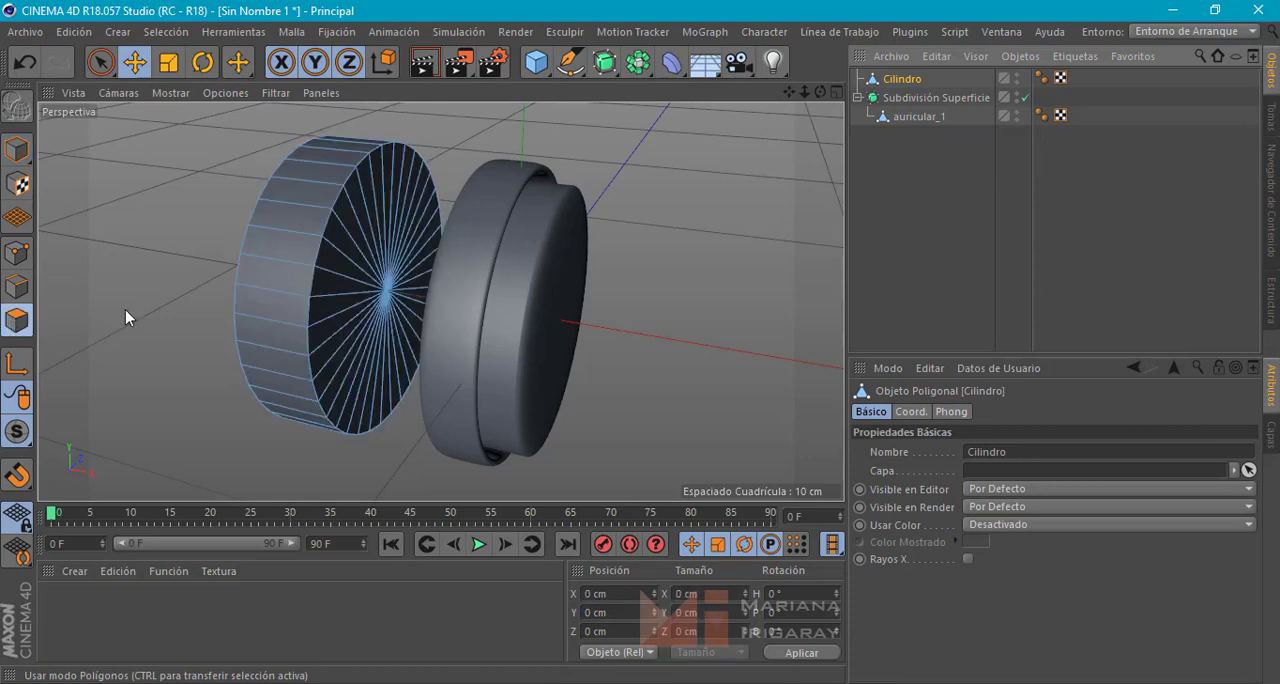
click(104, 64)
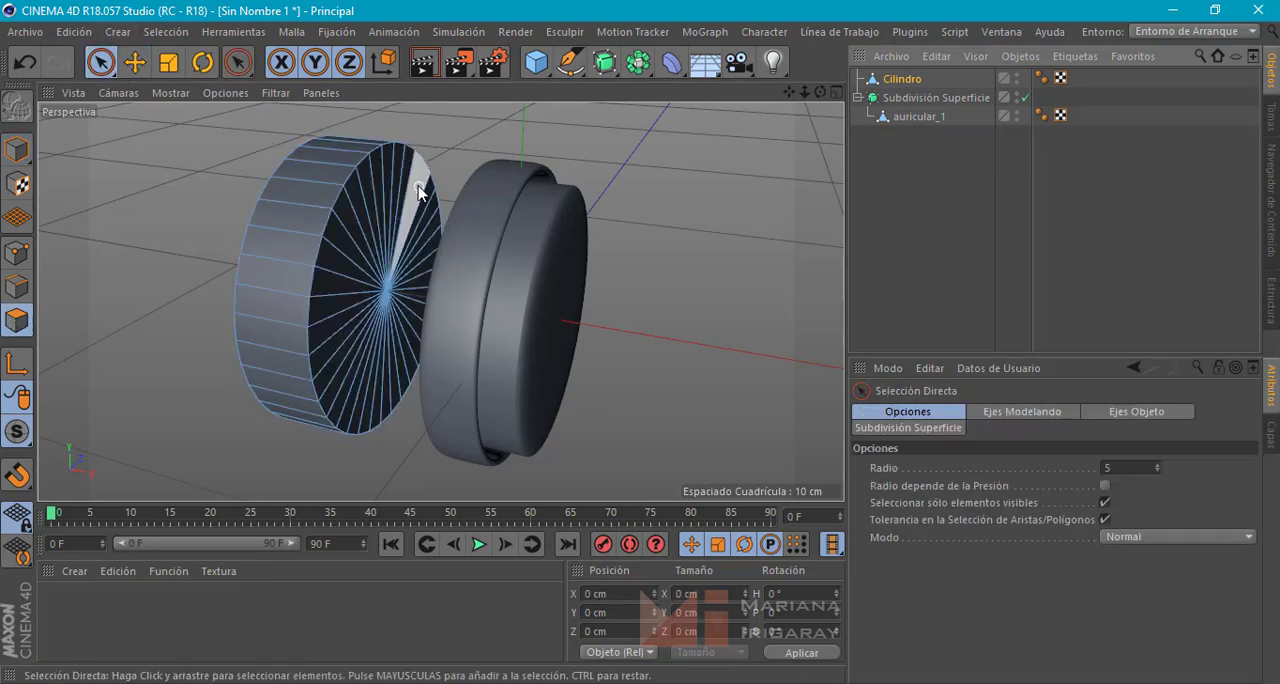
mouse_move(420, 184)
mouse_down()
mouse_move(374, 206)
mouse_move(327, 318)
mouse_move(364, 415)
mouse_move(404, 247)
mouse_up()
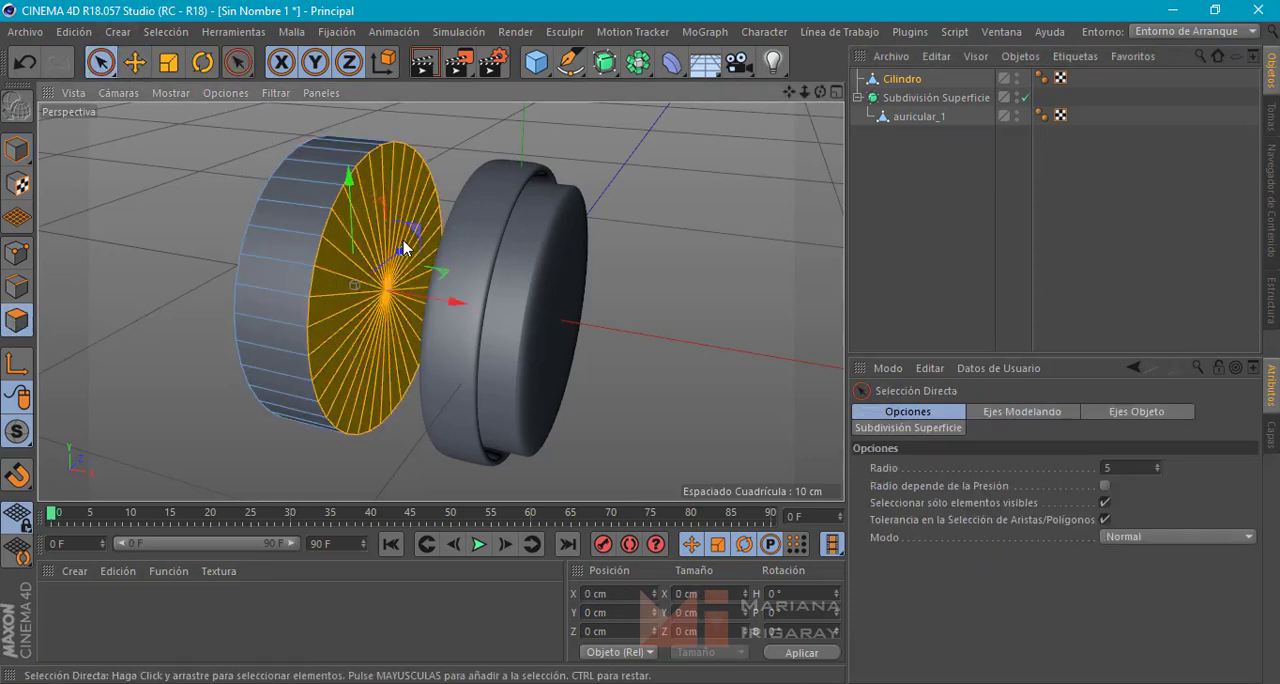
key(Delete)
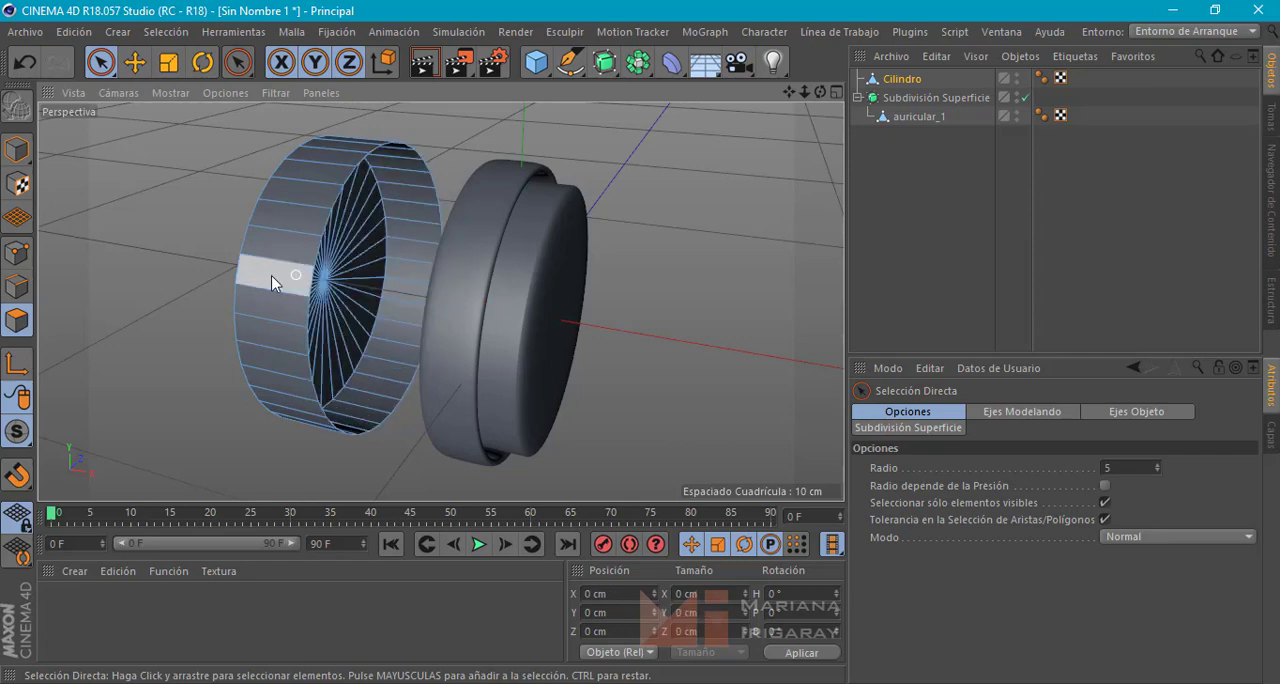
Delete all cap polygons on the cylinder's far side, leaving an open ring
mouse_move(227, 222)
alt+mouse_down()
mouse_move(507, 201)
mouse_move(540, 160)
mouse_move(471, 163)
mouse_move(300, 249)
mouse_move(408, 401)
mouse_move(545, 197)
mouse_move(538, 176)
alt+mouse_up()
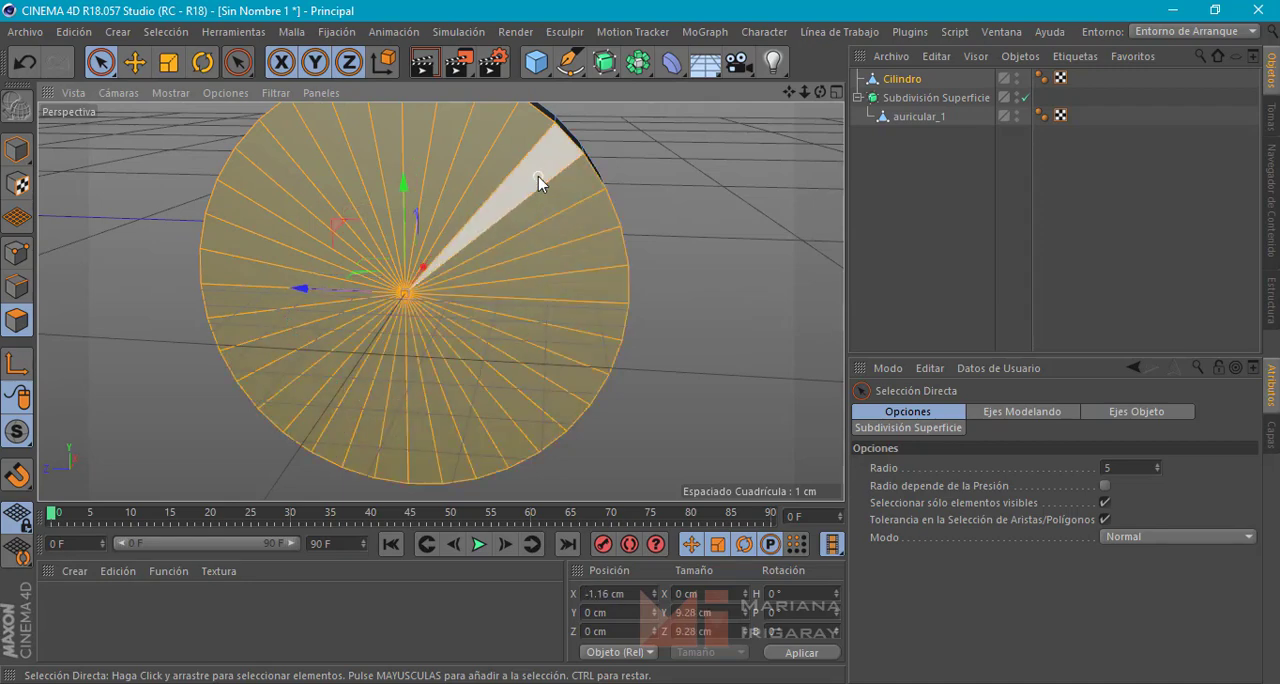
key(Delete)
alt+drag(700, 286, 384, 265)
alt+middle_drag(384, 265, 396, 306)
scroll(415, 256, down, 3)
alt+drag(416, 256, 368, 257)
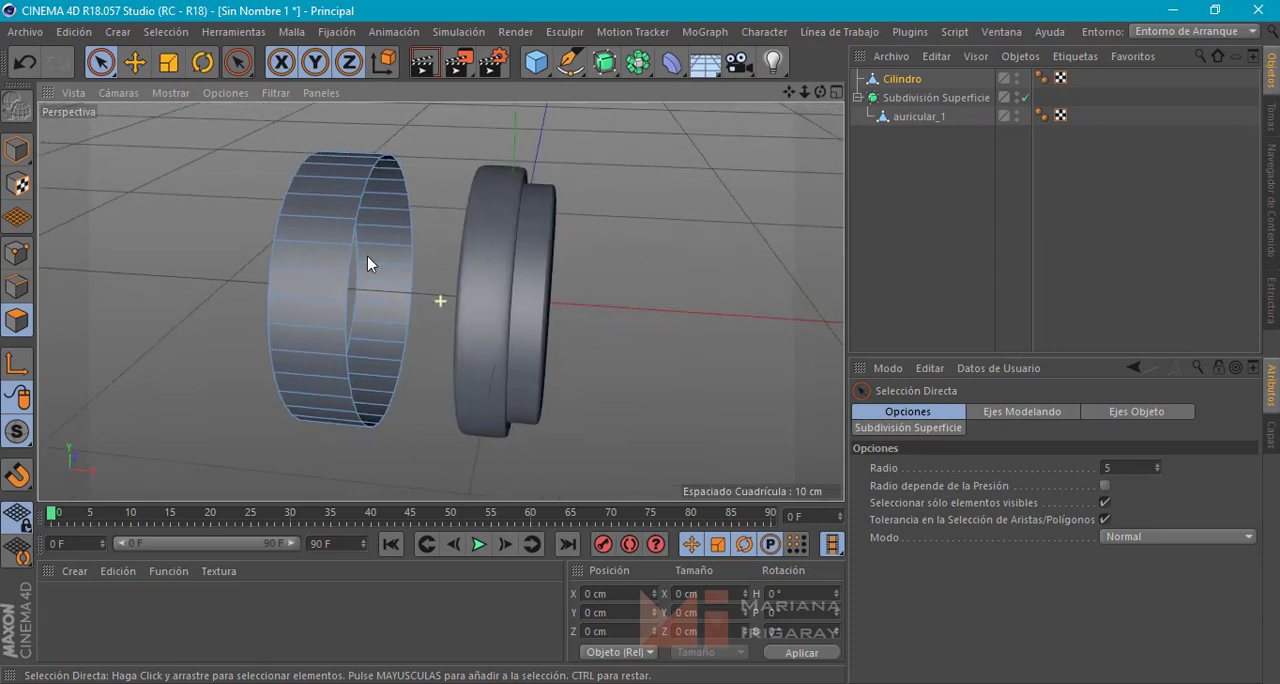
Select the edge loop of the ring's rim facing the ear cup and extrude it inward by scaling to about 7.7 cm across
click(132, 64)
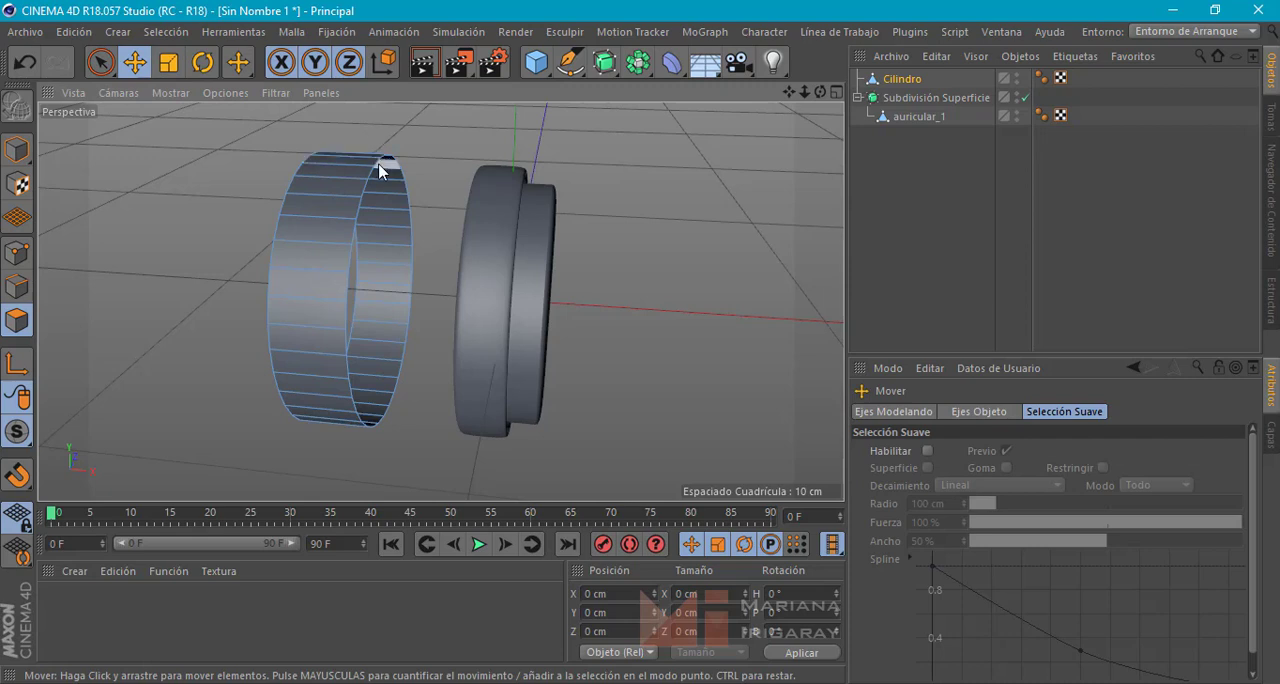
click(17, 286)
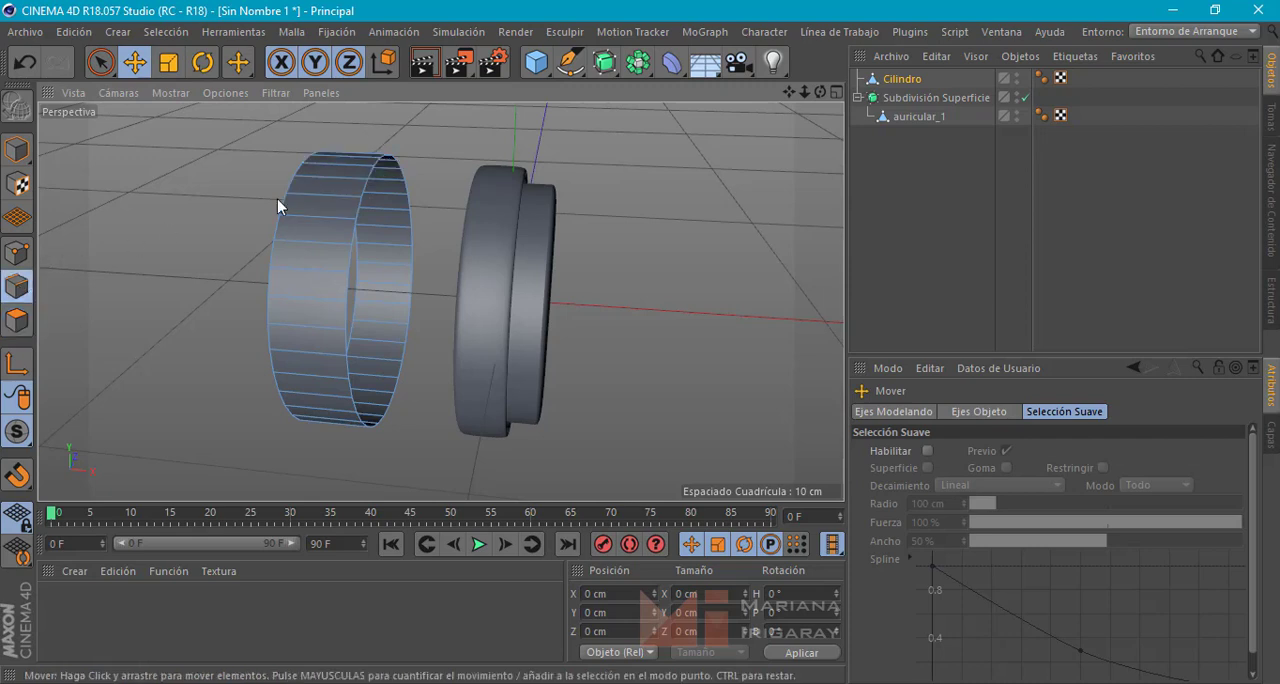
double_click(368, 177)
alt+middle_drag(426, 201, 439, 198)
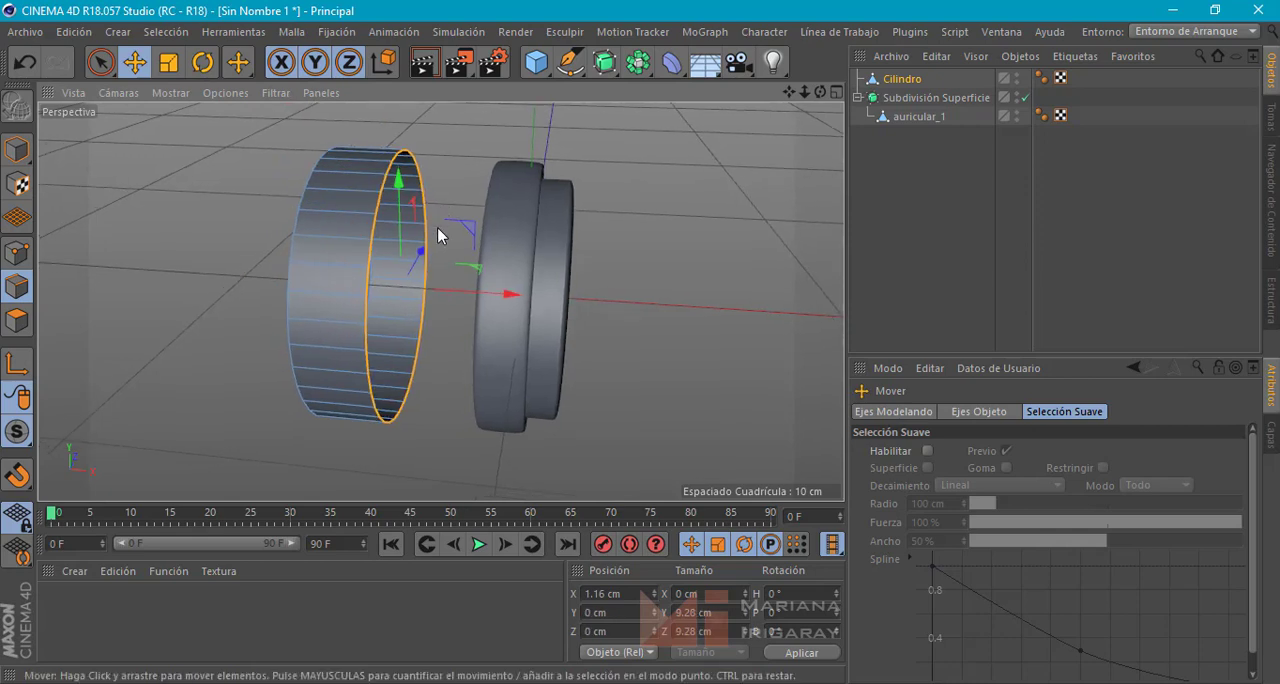
key(t)
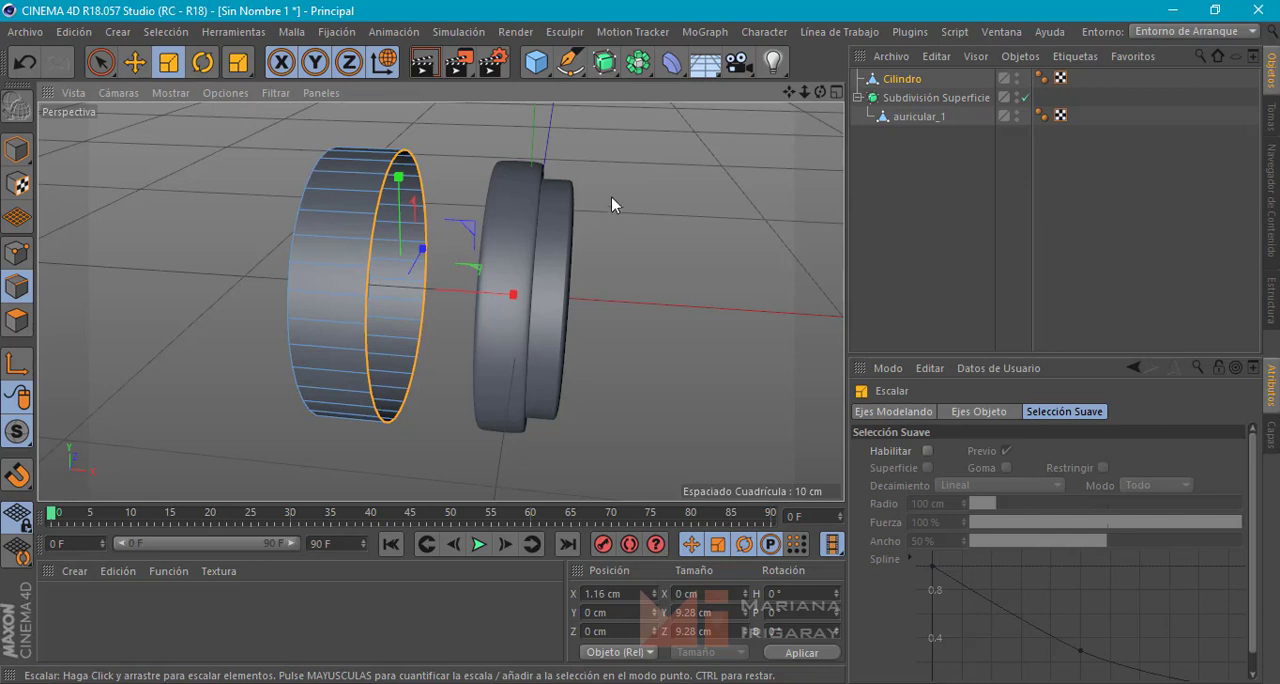
drag(657, 199, 615, 318)
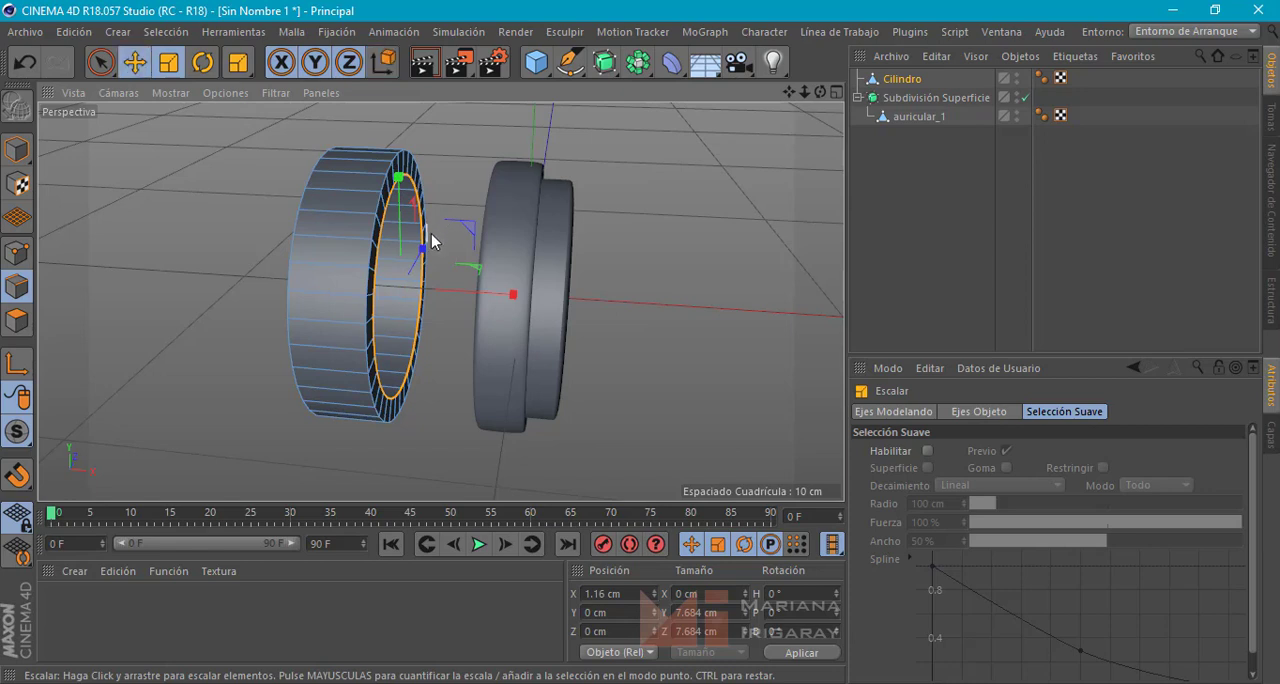
Move the inner edge loop toward the ear cup along X to about 1.5 cm, forming a beveled rim, and deselect it
key(e)
mouse_move(509, 292)
mouse_down()
mouse_move(566, 297)
mouse_move(515, 291)
mouse_up()
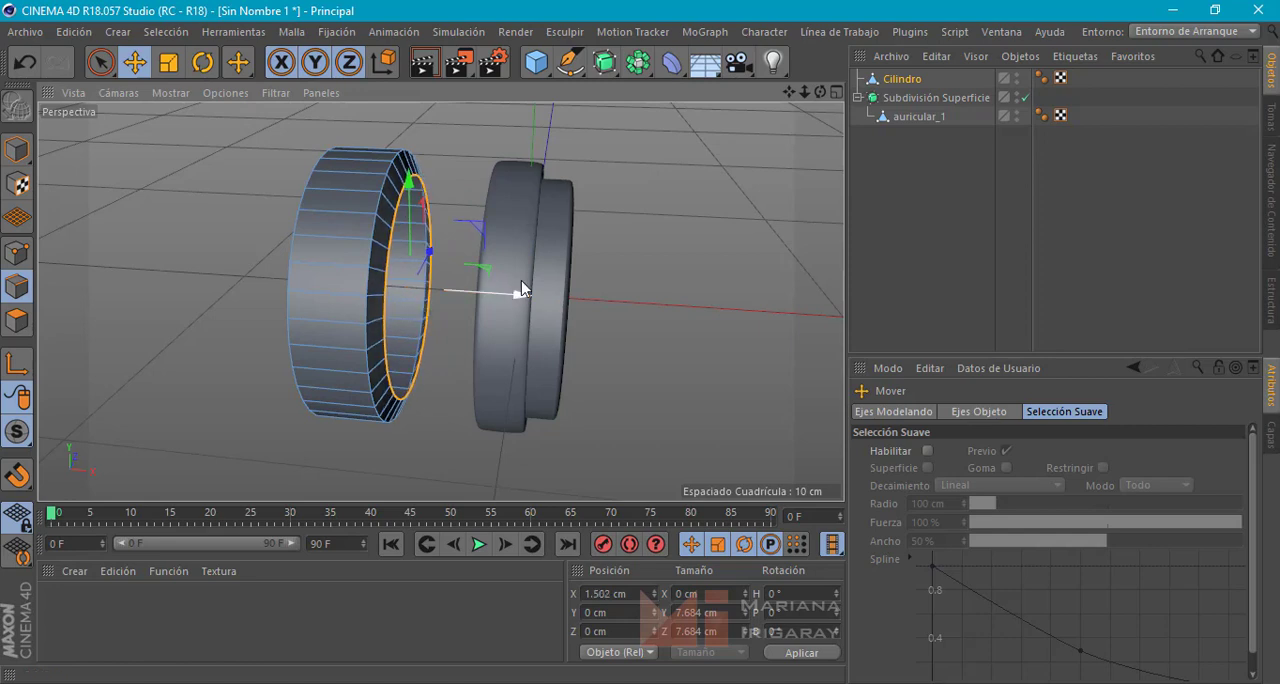
click(585, 265)
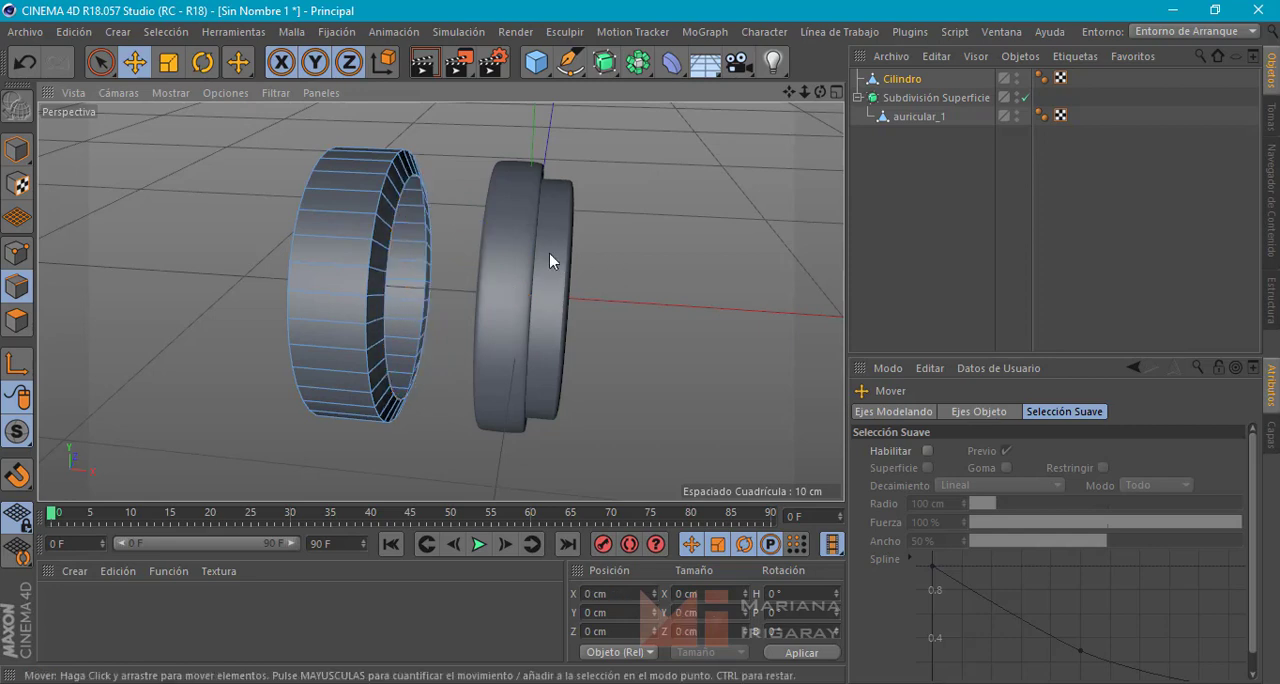
Switch to model mode and set the ring's X position to 0 cm so it surrounds the ear cup, checking the fit
click(16, 149)
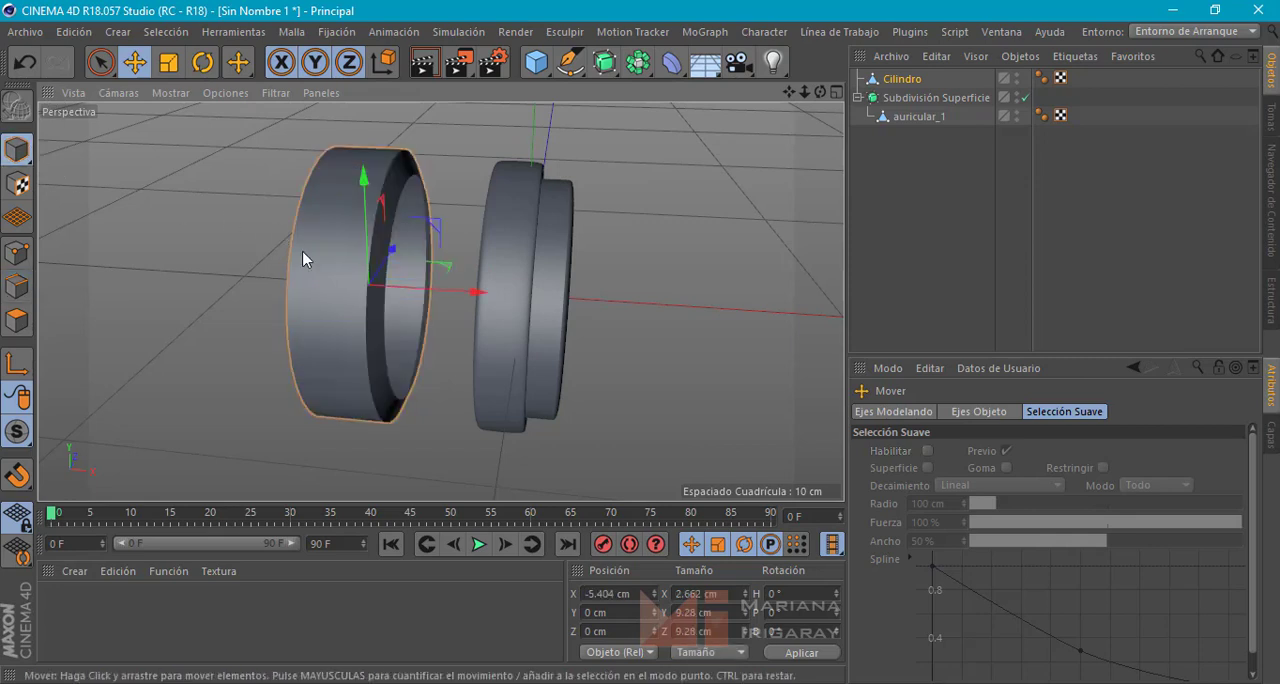
drag(443, 288, 403, 288)
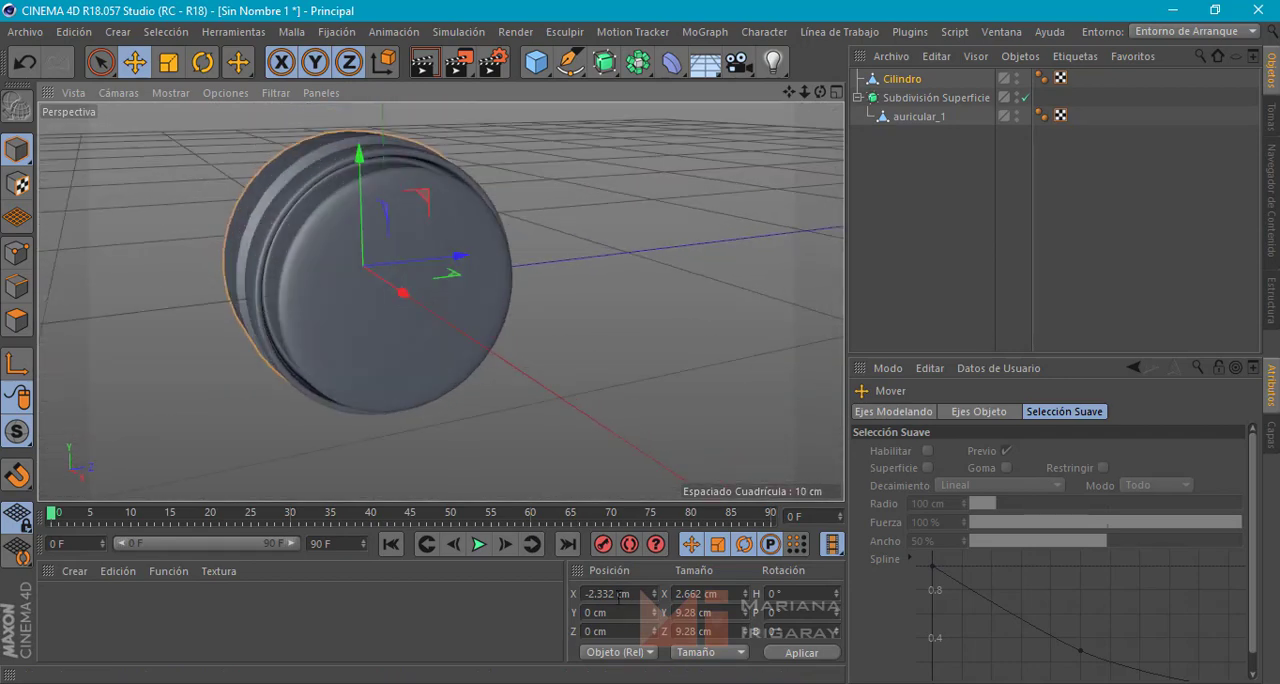
double_click(617, 593)
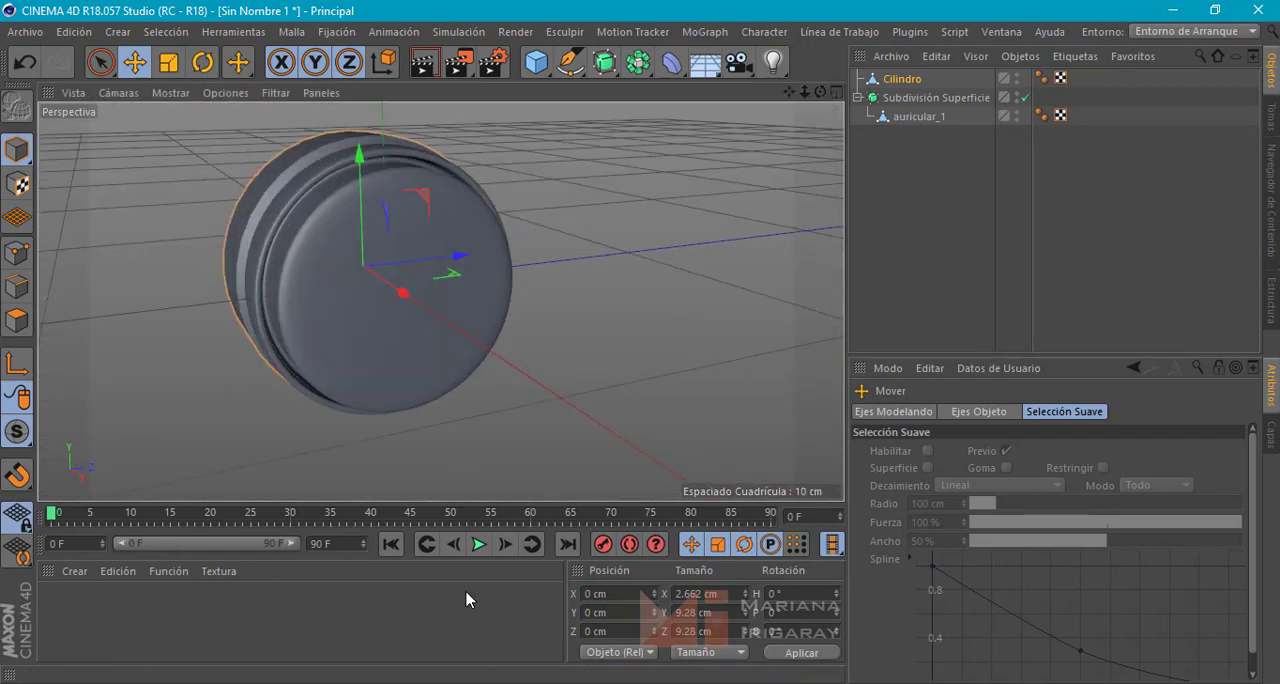
key(Return)
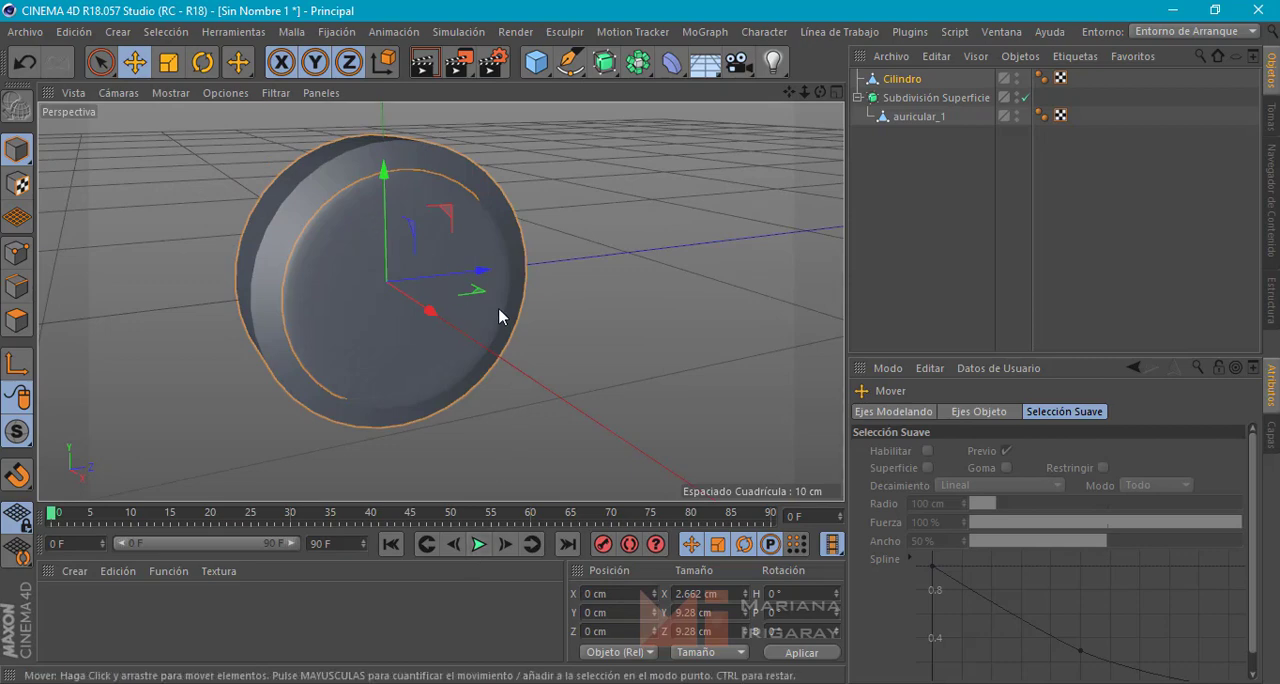
alt+drag(509, 323, 320, 193)
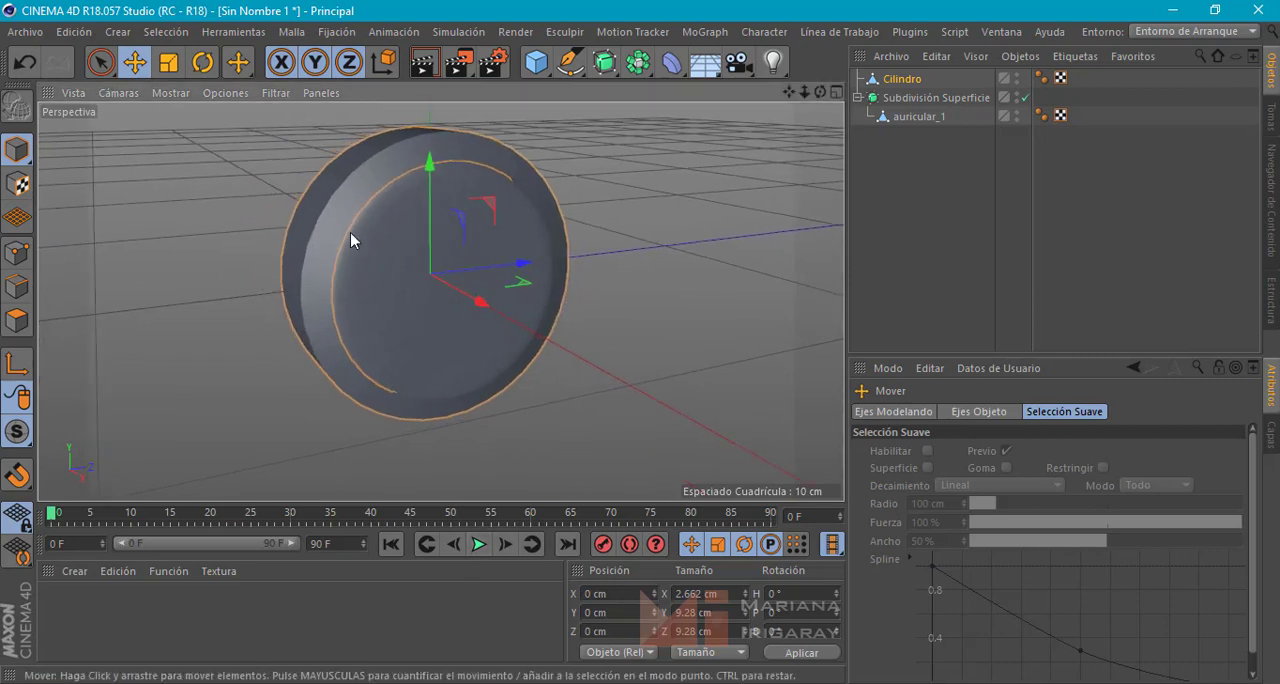
alt+drag(350, 232, 417, 250)
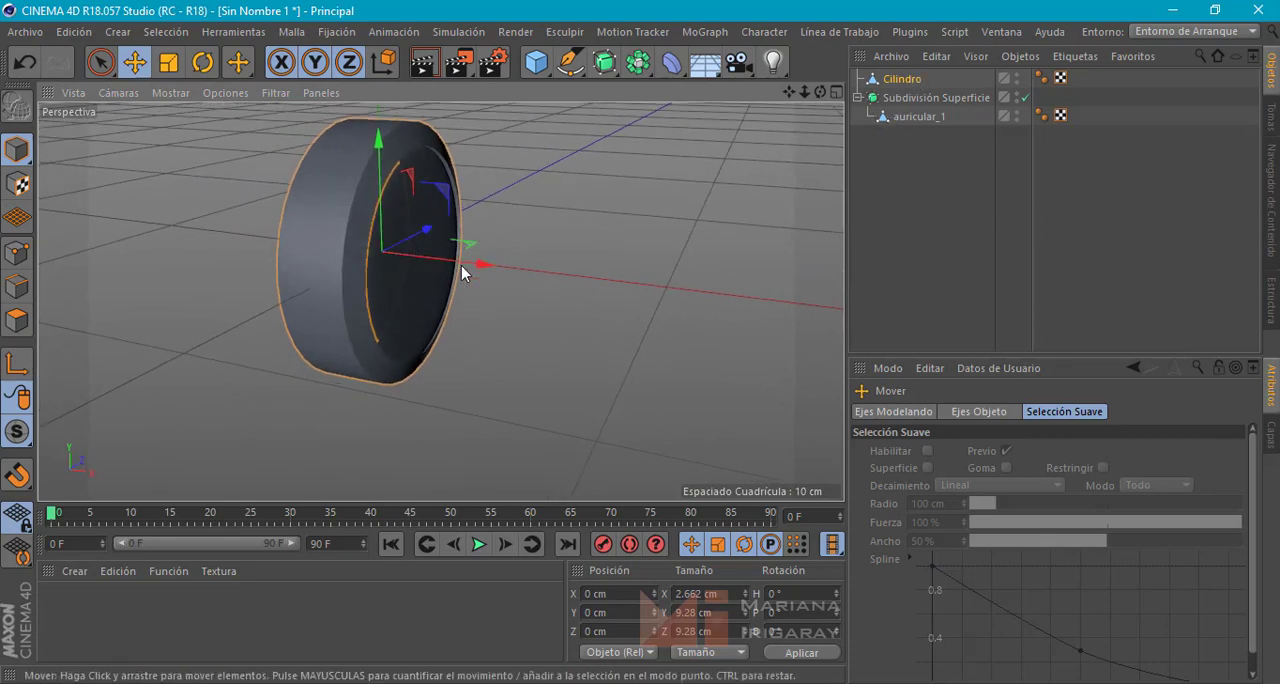
Select the ear-cup piece auricular_1 and set its X, Y and Z positions to 0 cm
alt+drag(592, 300, 493, 277)
alt+drag(571, 351, 442, 228)
click(918, 117)
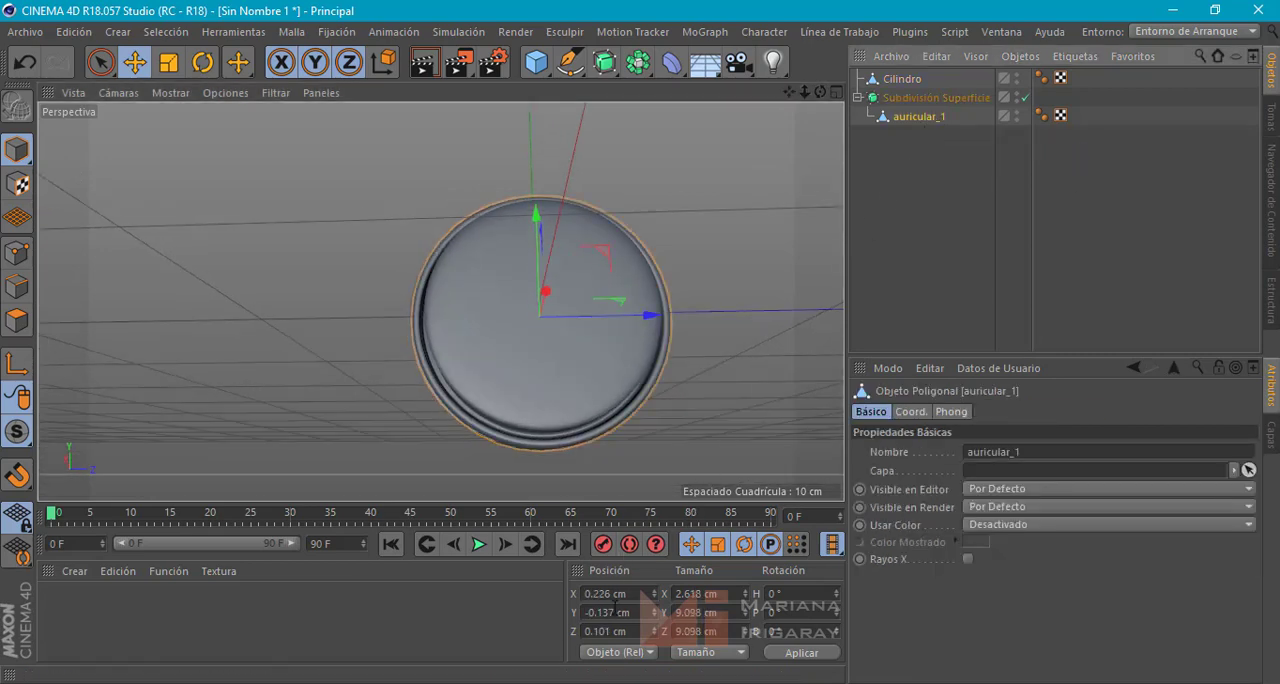
text(0)
key(Return)
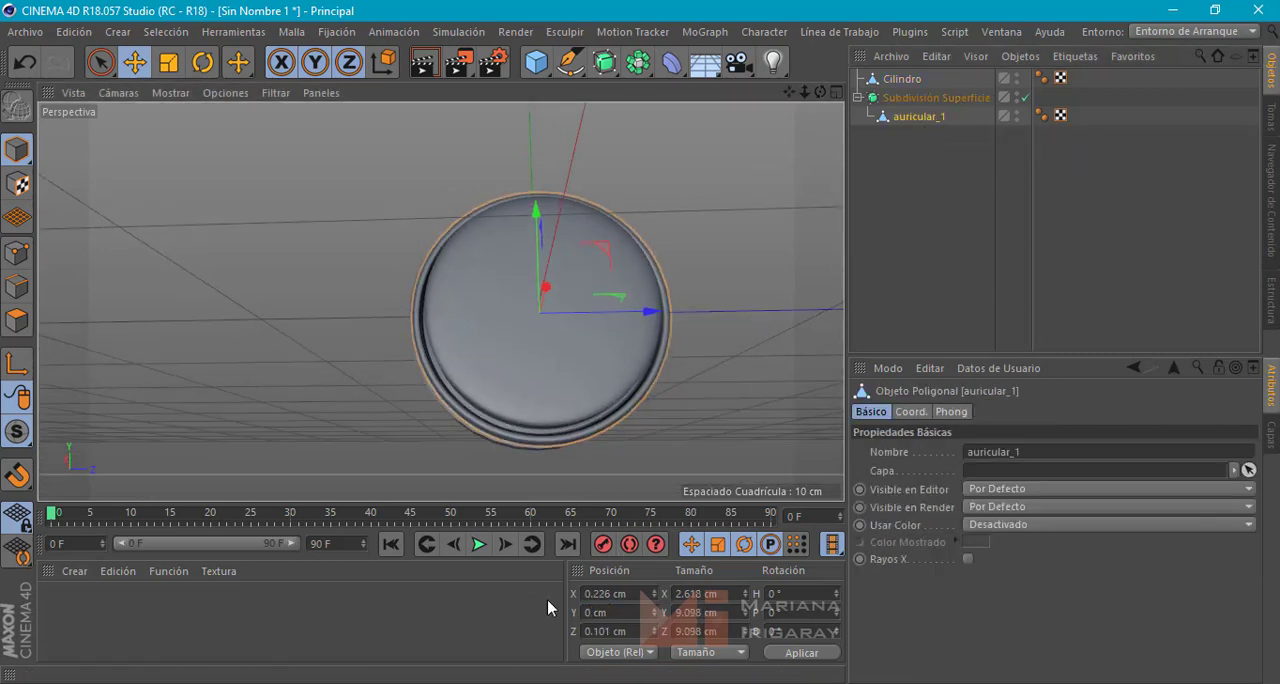
click(608, 631)
text(0)
key(Return)
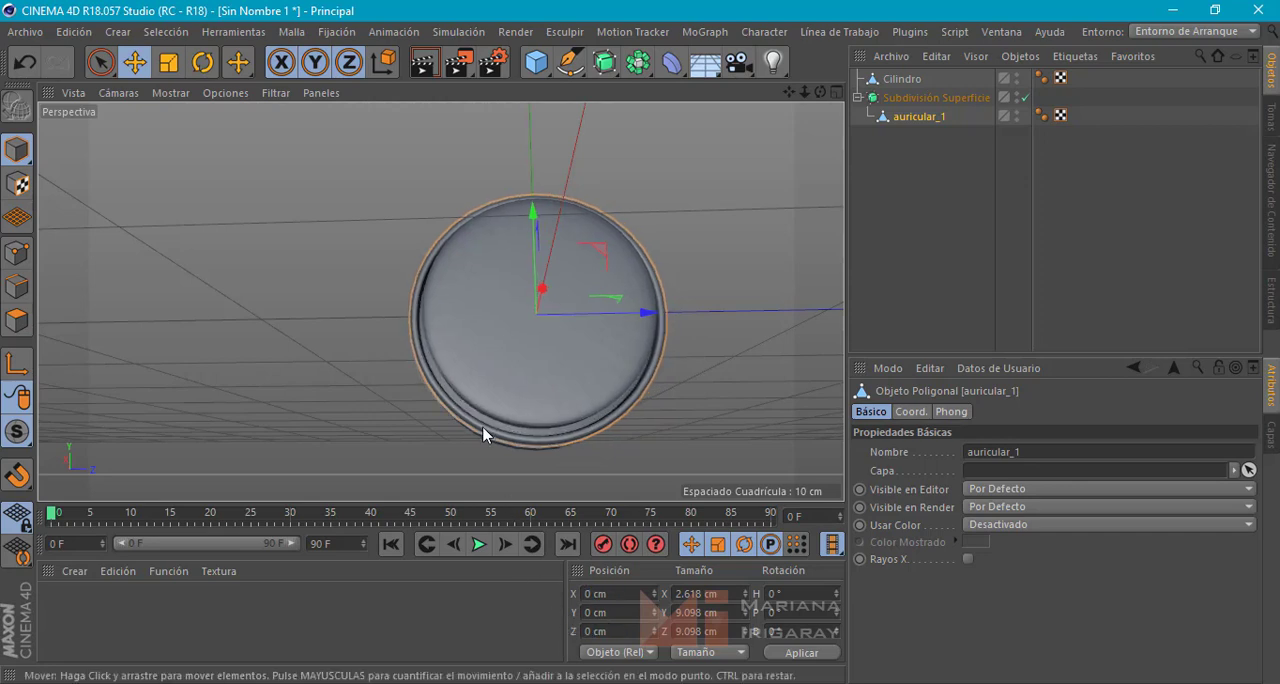
Move the cylinder ring back along X to about -1.7 cm and scale it uniformly to about 9.7 cm across
alt+drag(405, 365, 408, 211)
click(408, 212)
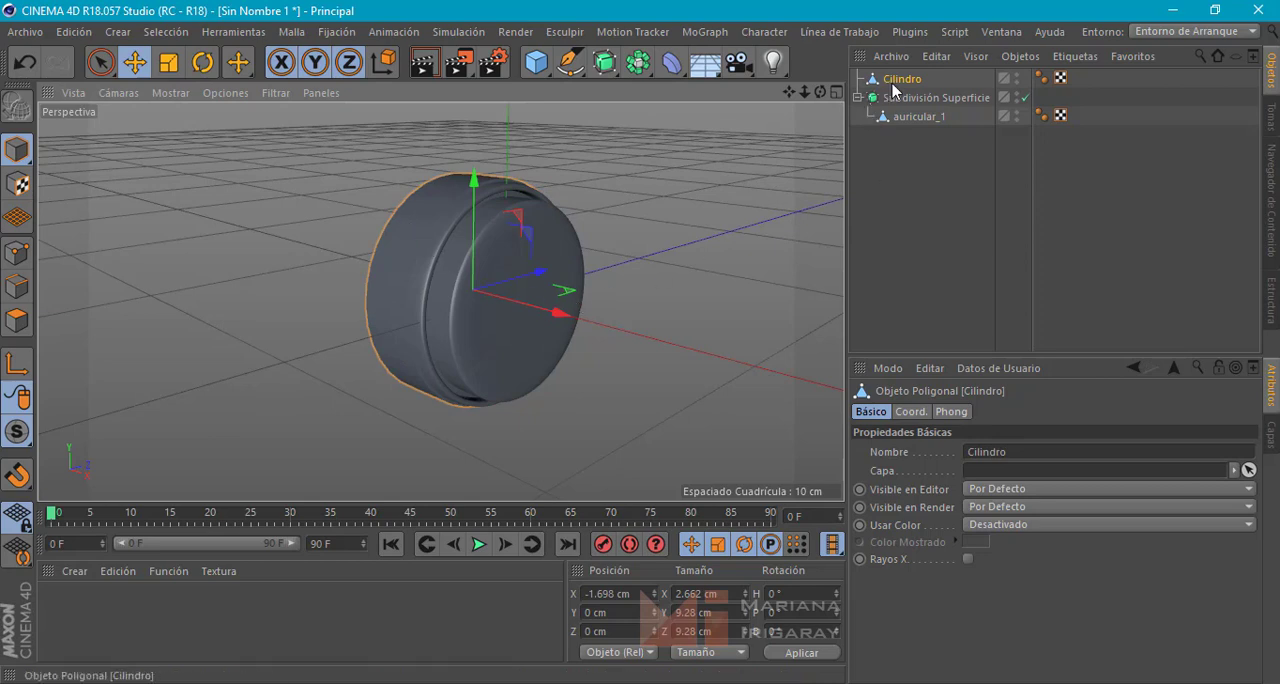
alt+drag(698, 222, 662, 330)
key(t)
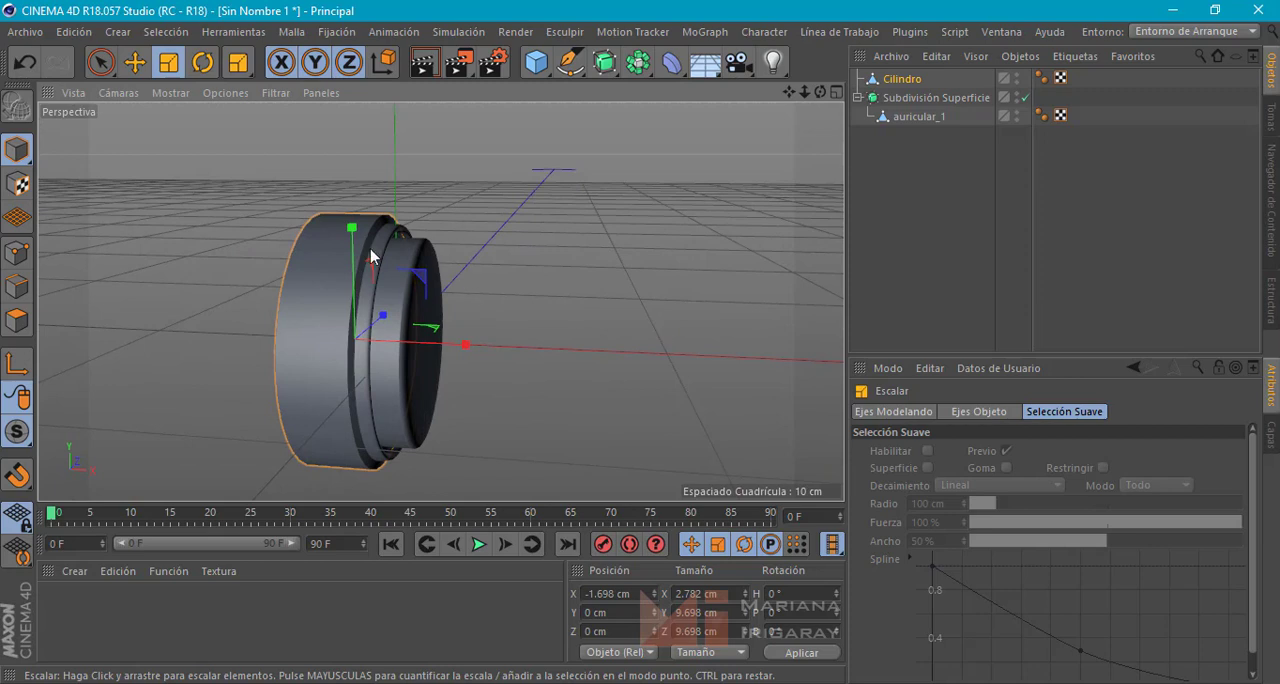
Select the outer edge loop of the ring's bevel and move it back along X to about 0.9 cm
click(16, 286)
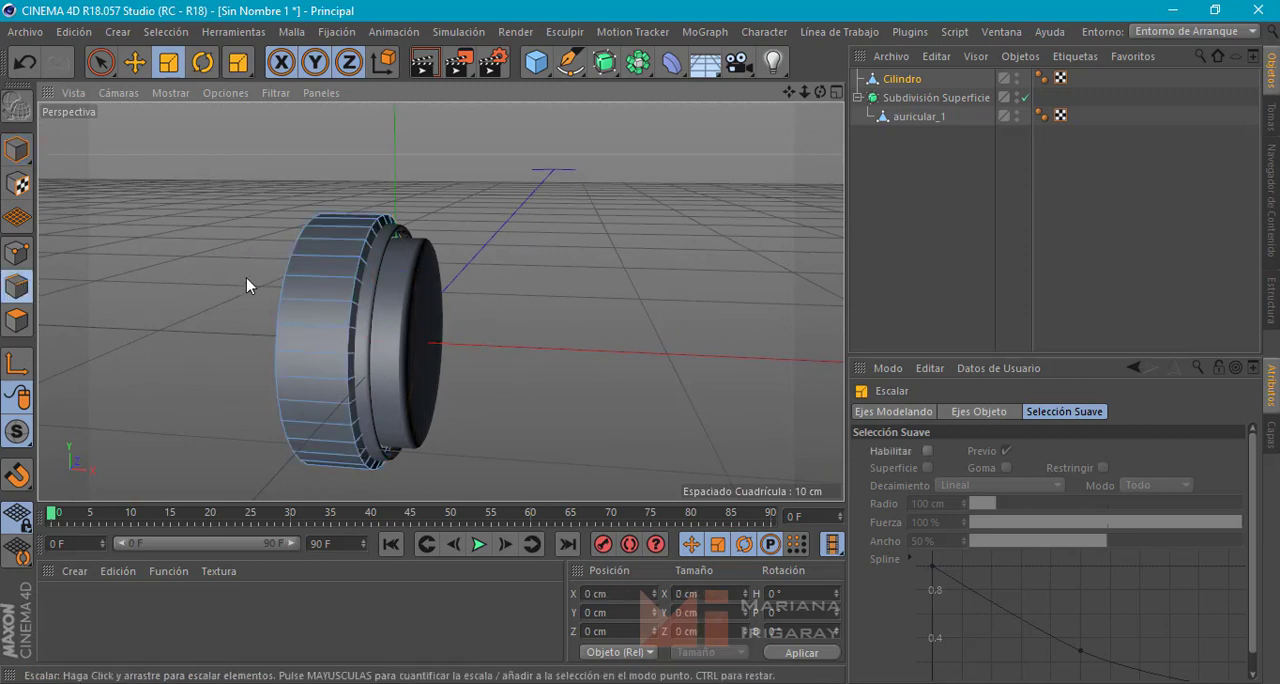
click(355, 275)
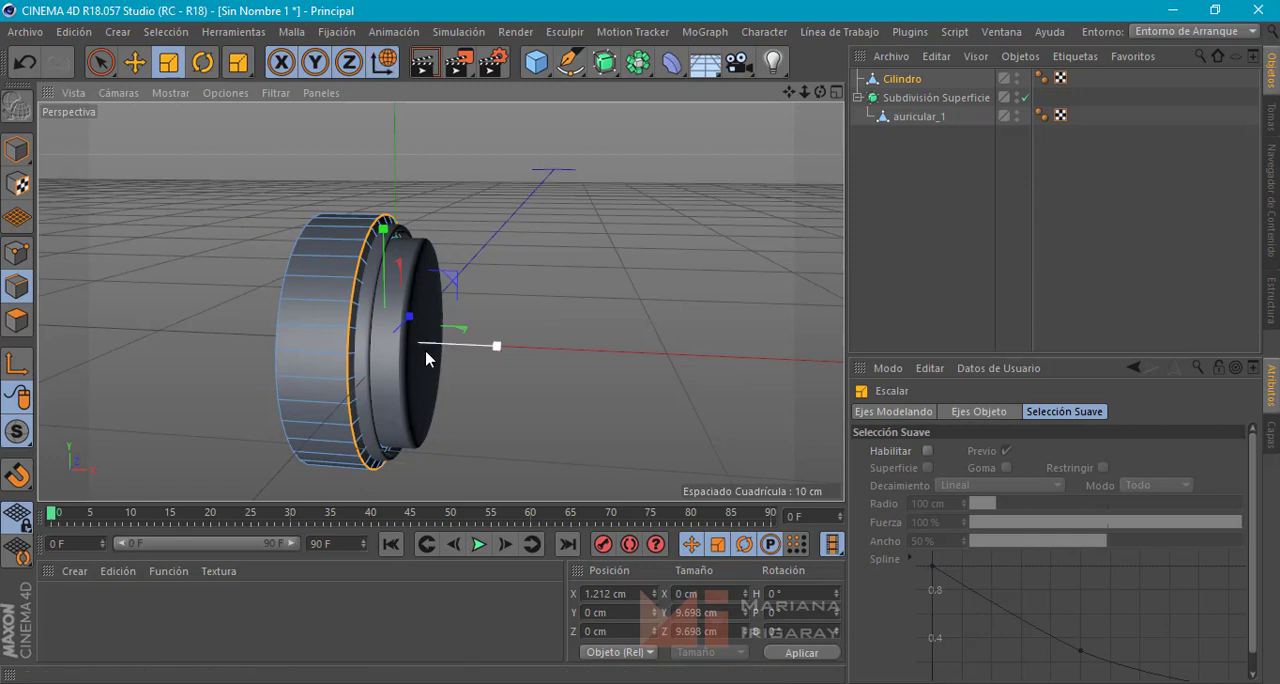
key(e)
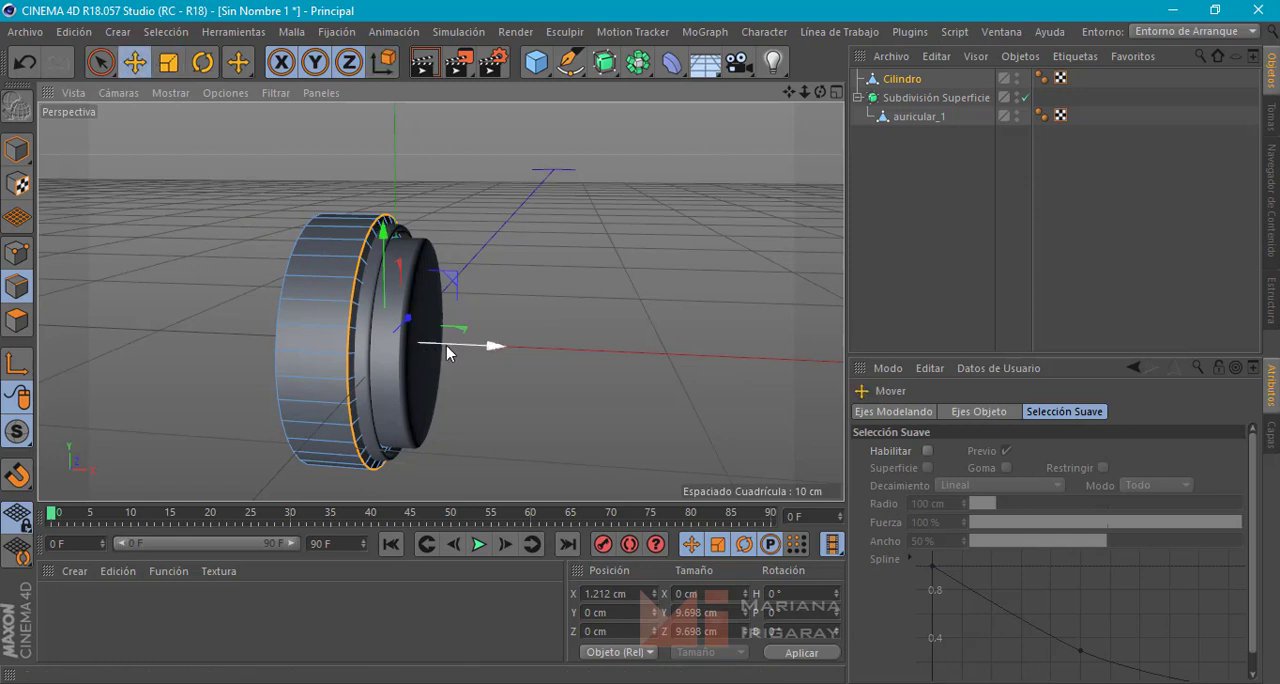
drag(490, 341, 484, 345)
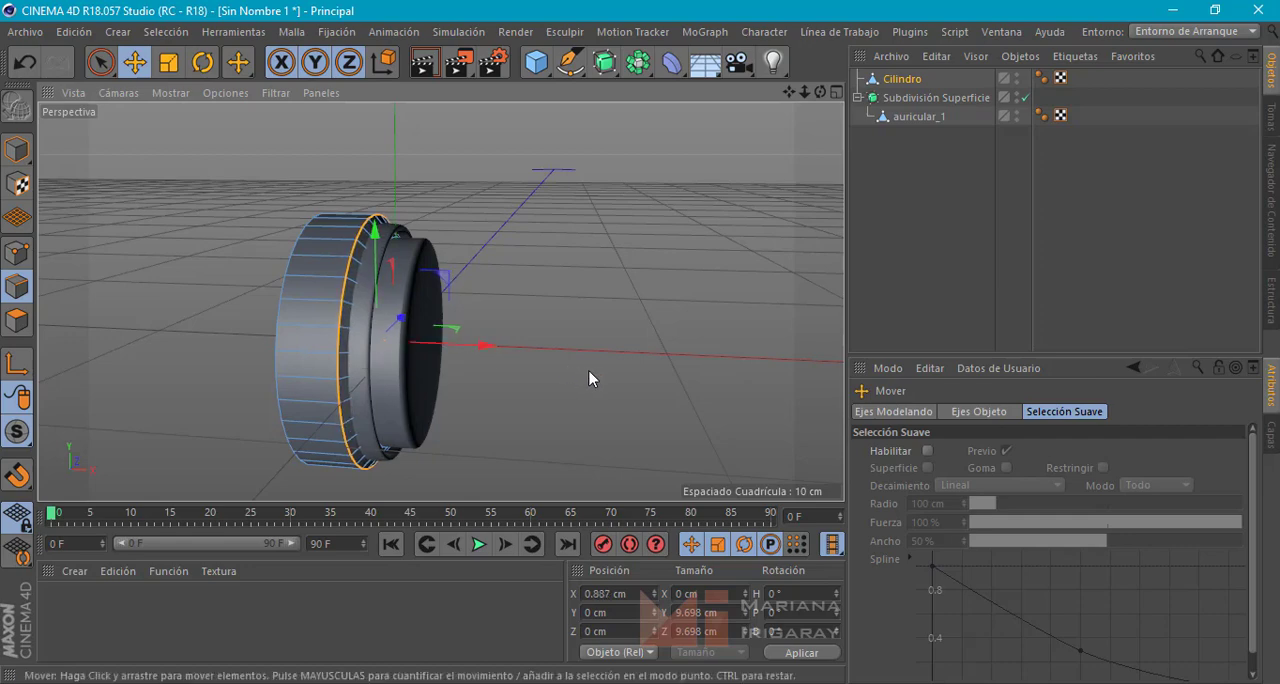
Select the inner edge loop of the ring's bevel and scale it to about 8.6 cm across
alt+drag(591, 374, 237, 337)
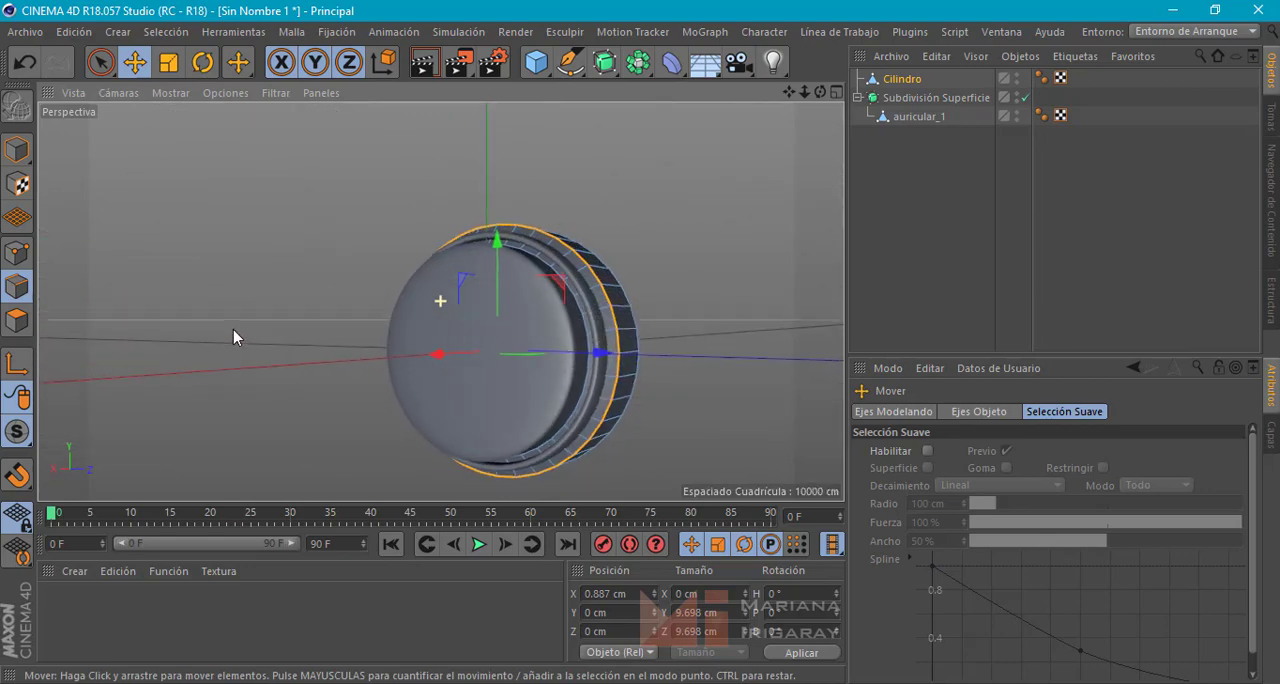
click(588, 347)
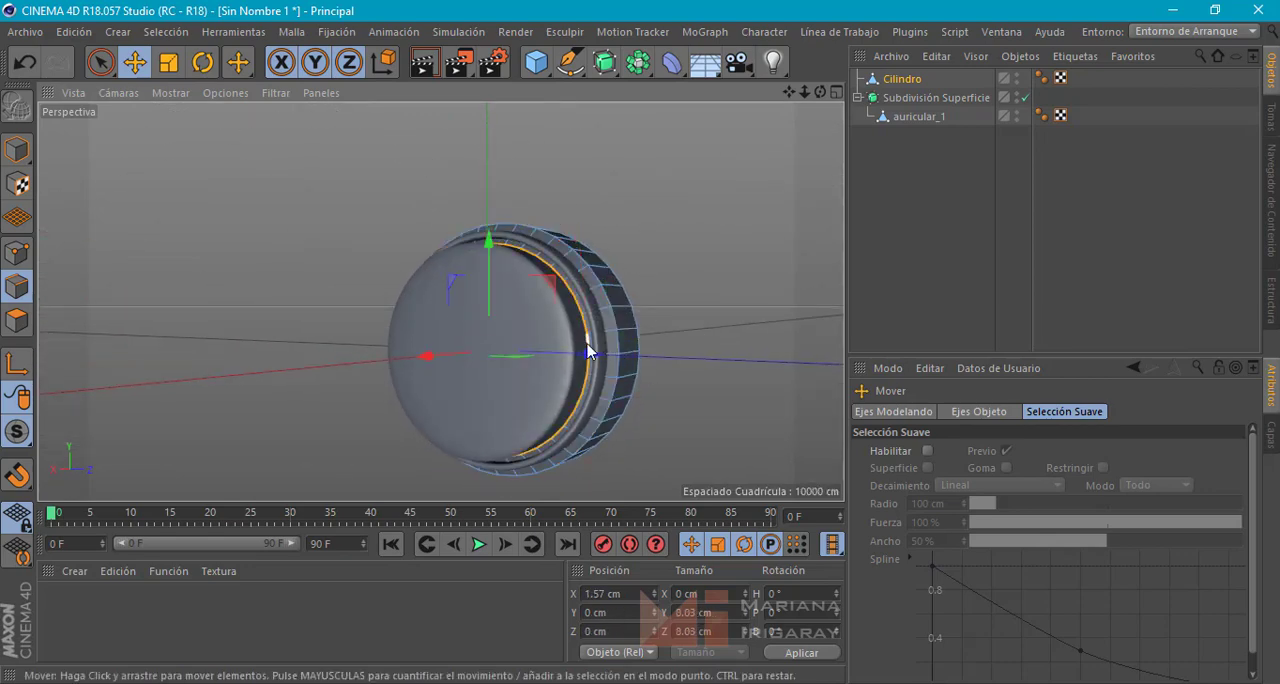
key(t)
mouse_move(697, 303)
mouse_down()
mouse_move(730, 271)
mouse_move(739, 334)
mouse_move(768, 331)
mouse_move(764, 313)
mouse_move(671, 258)
mouse_move(672, 310)
mouse_move(697, 316)
mouse_up()
key(w)
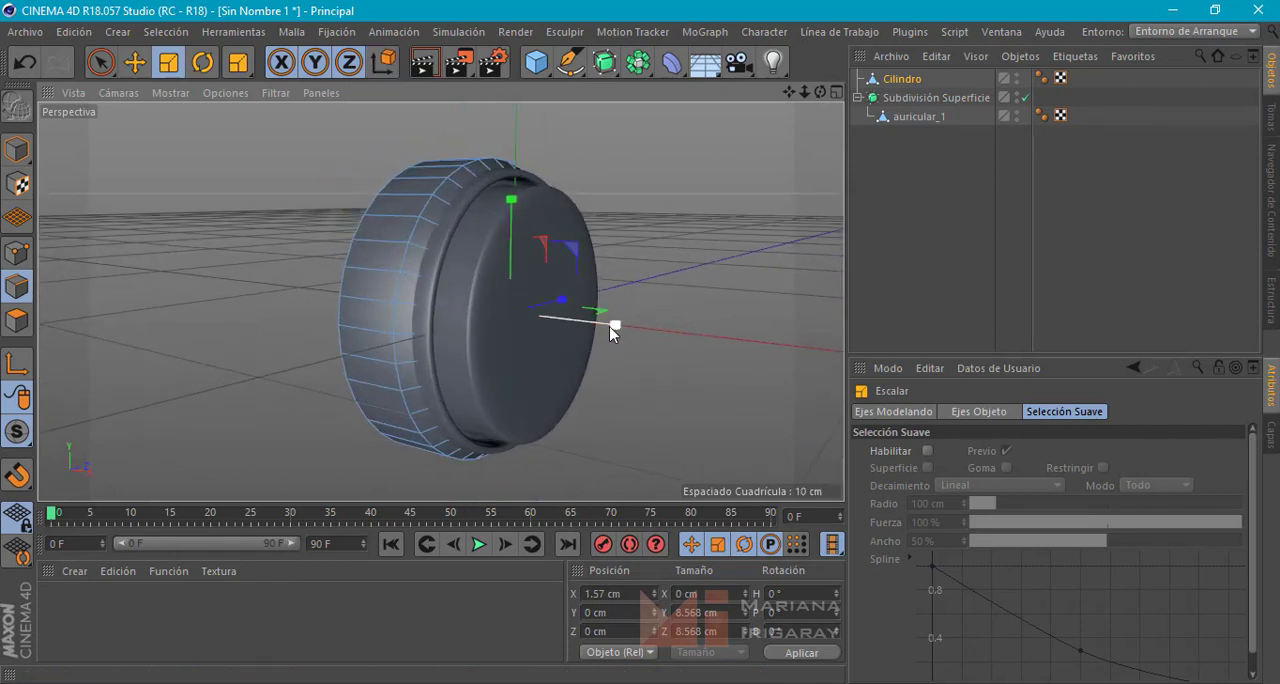
Switch to model mode and move the whole ring back along X to about -2.4 cm
click(906, 77)
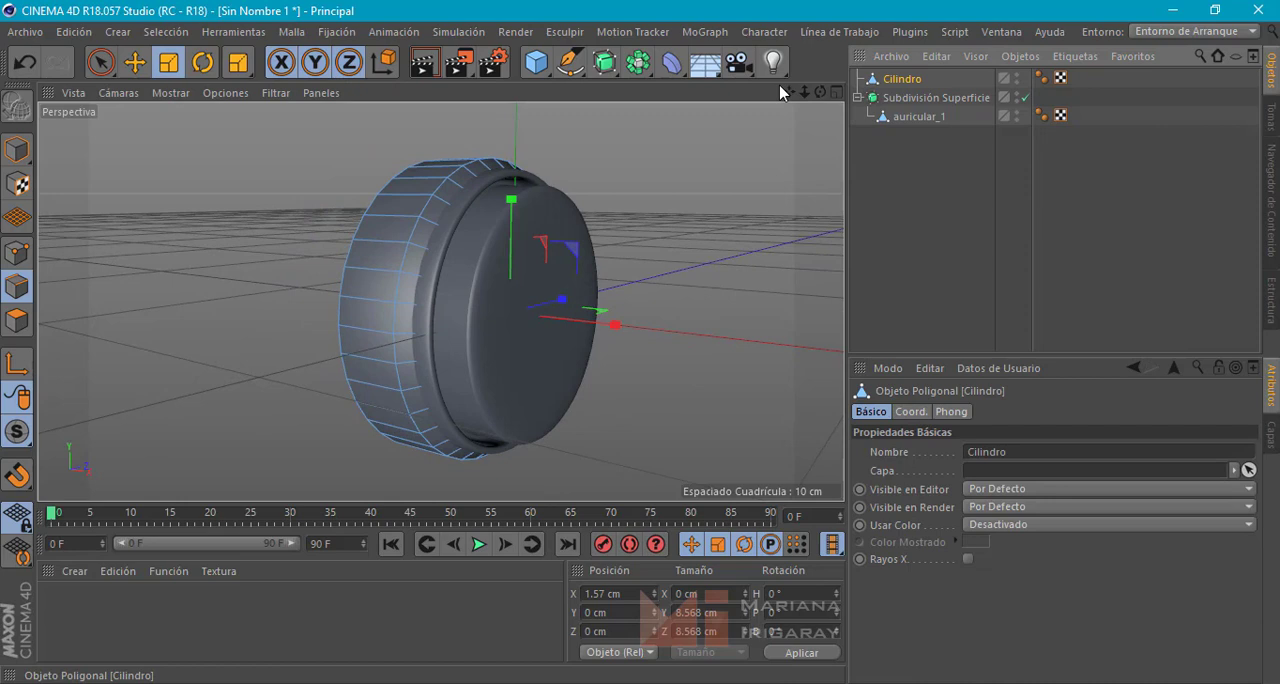
click(17, 150)
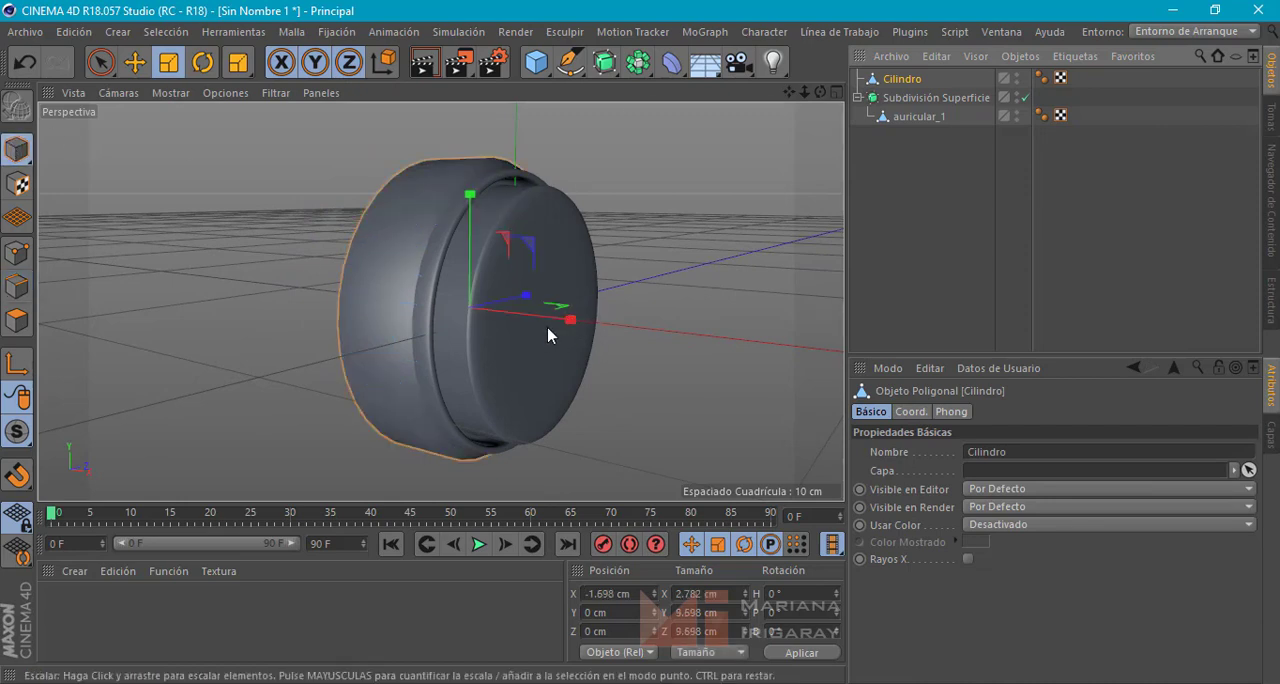
drag(551, 334, 545, 271)
alt+drag(599, 359, 620, 331)
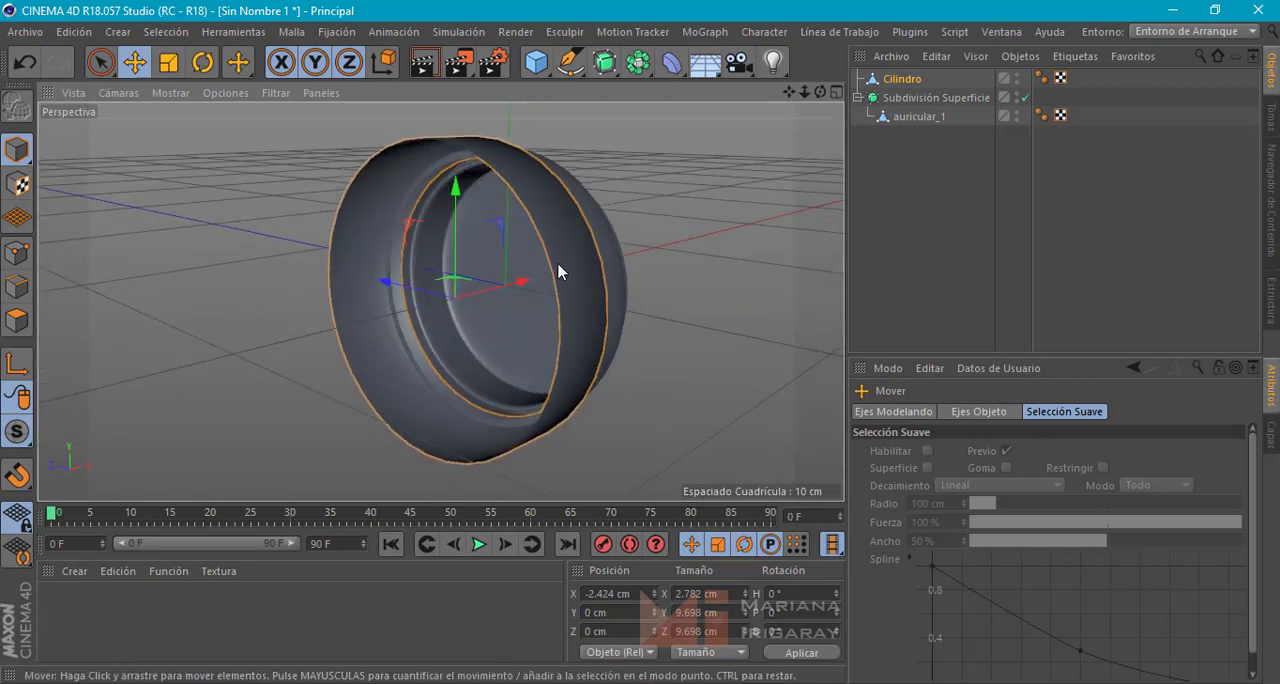
Select the edge loop of the ring's open back rim and extrude it inward by scaling to about 5 cm across
click(16, 287)
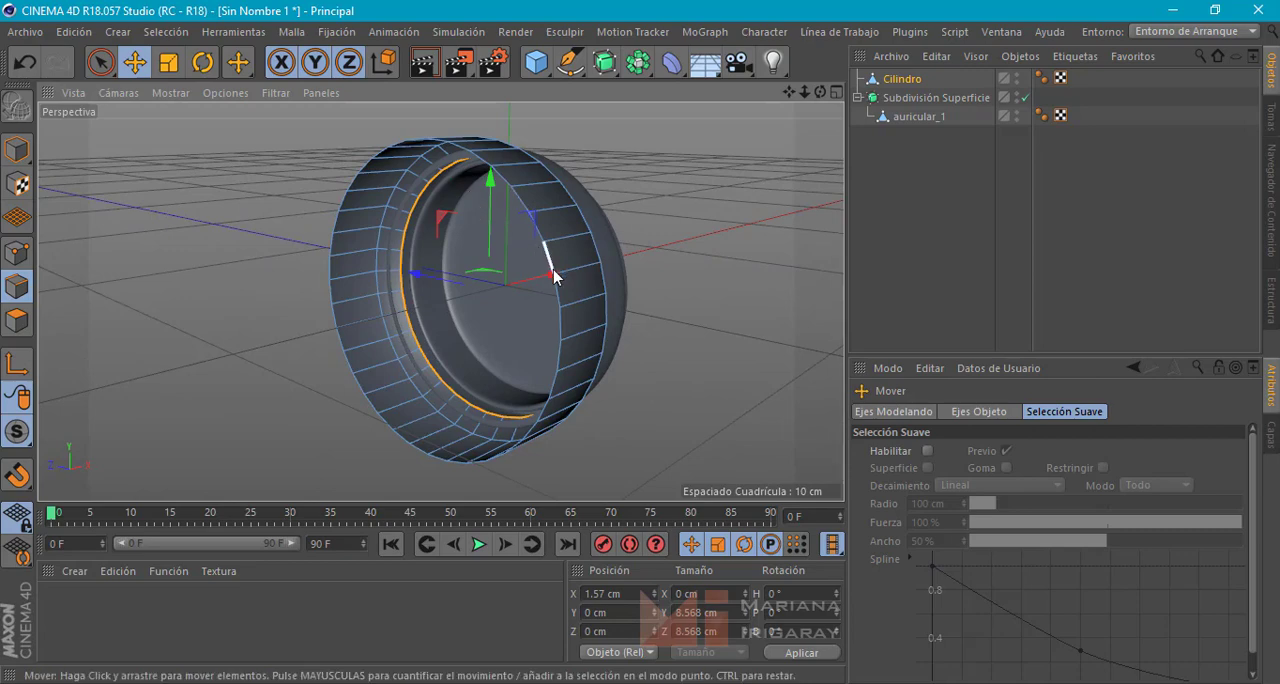
double_click(548, 258)
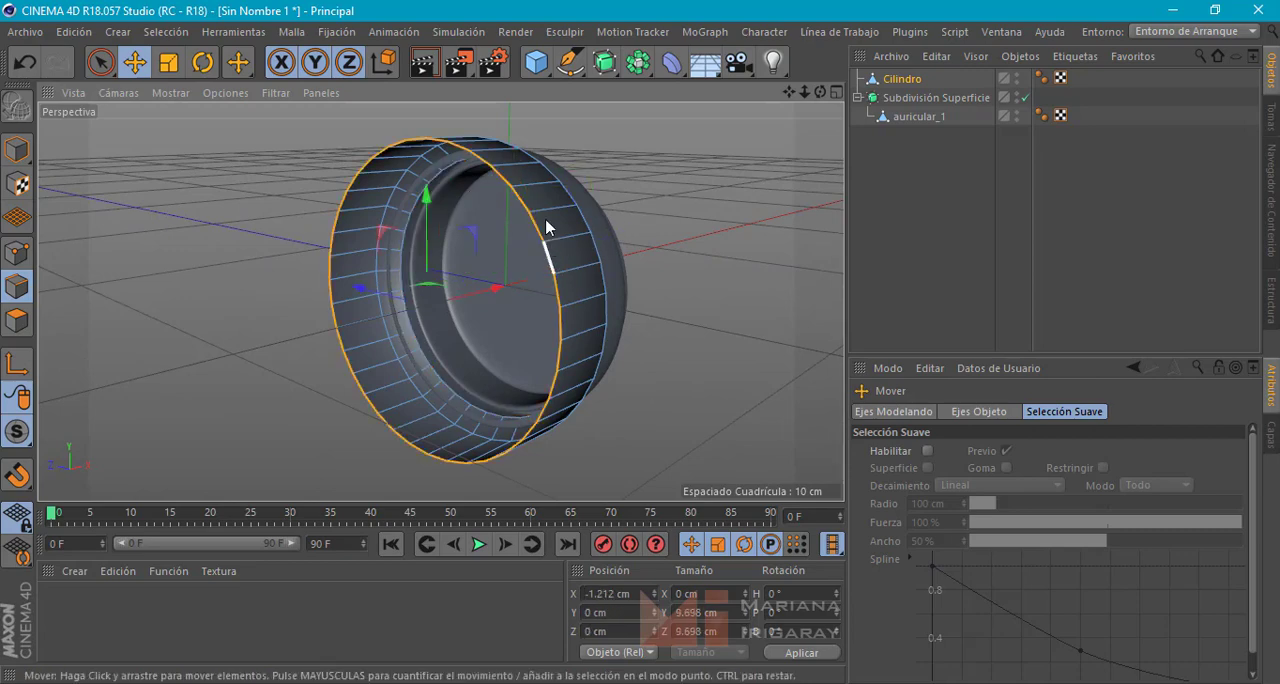
alt+drag(540, 288, 482, 292)
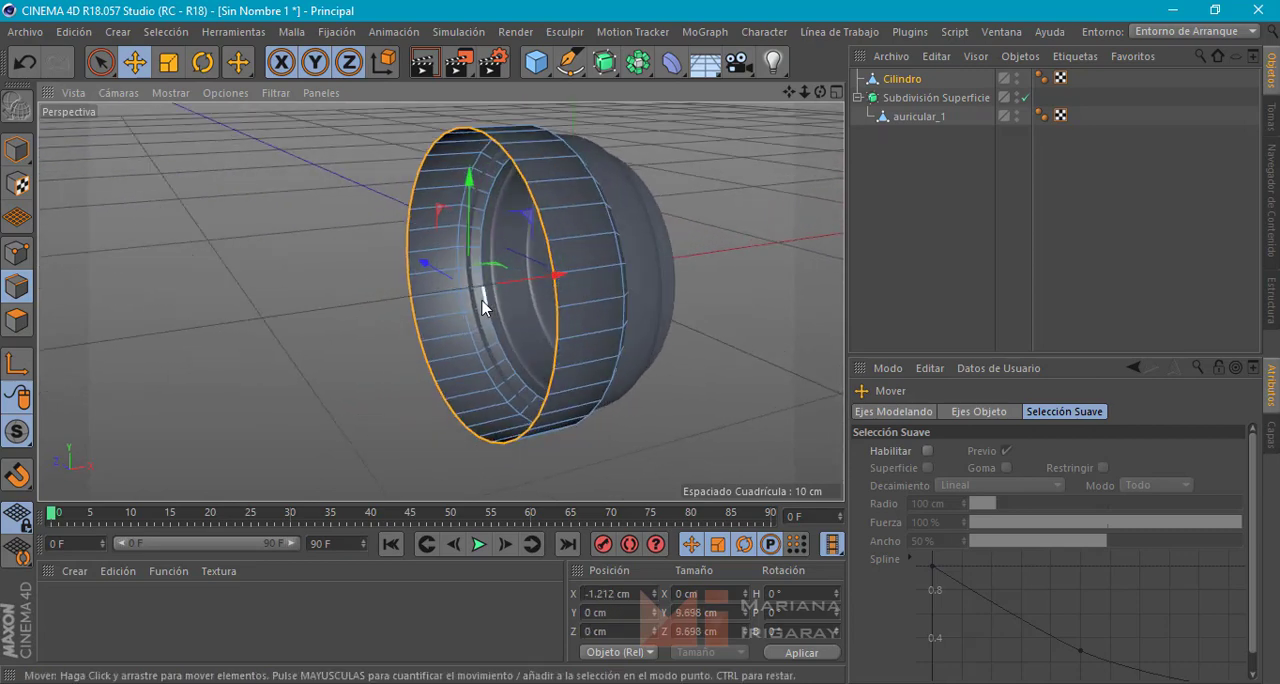
alt+middle_drag(482, 292, 439, 320)
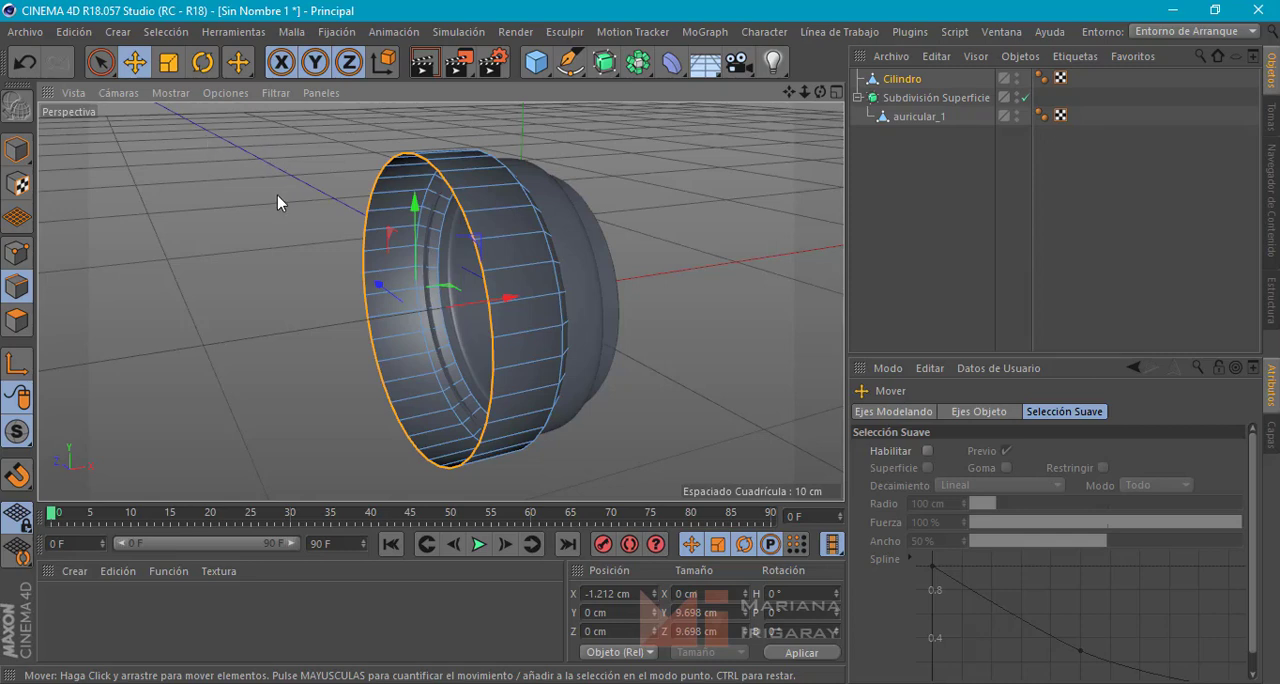
key(t)
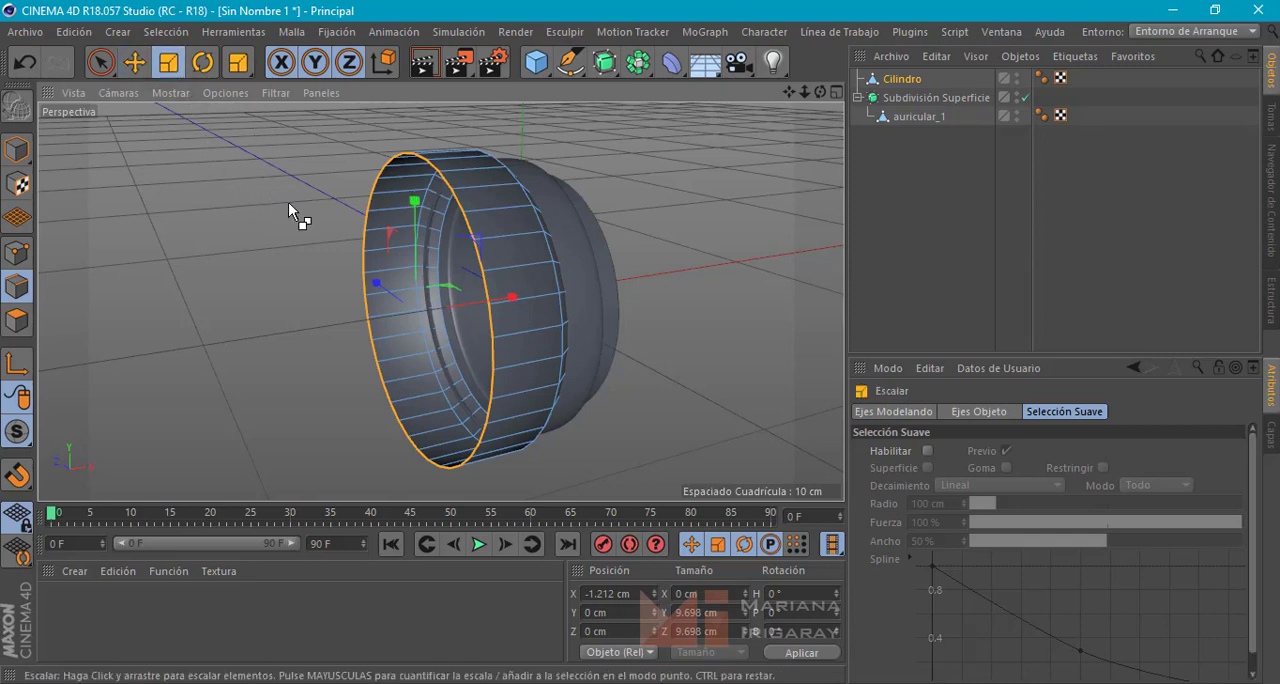
drag(288, 202, 258, 560)
drag(265, 587, 265, 635)
alt+drag(191, 309, 217, 299)
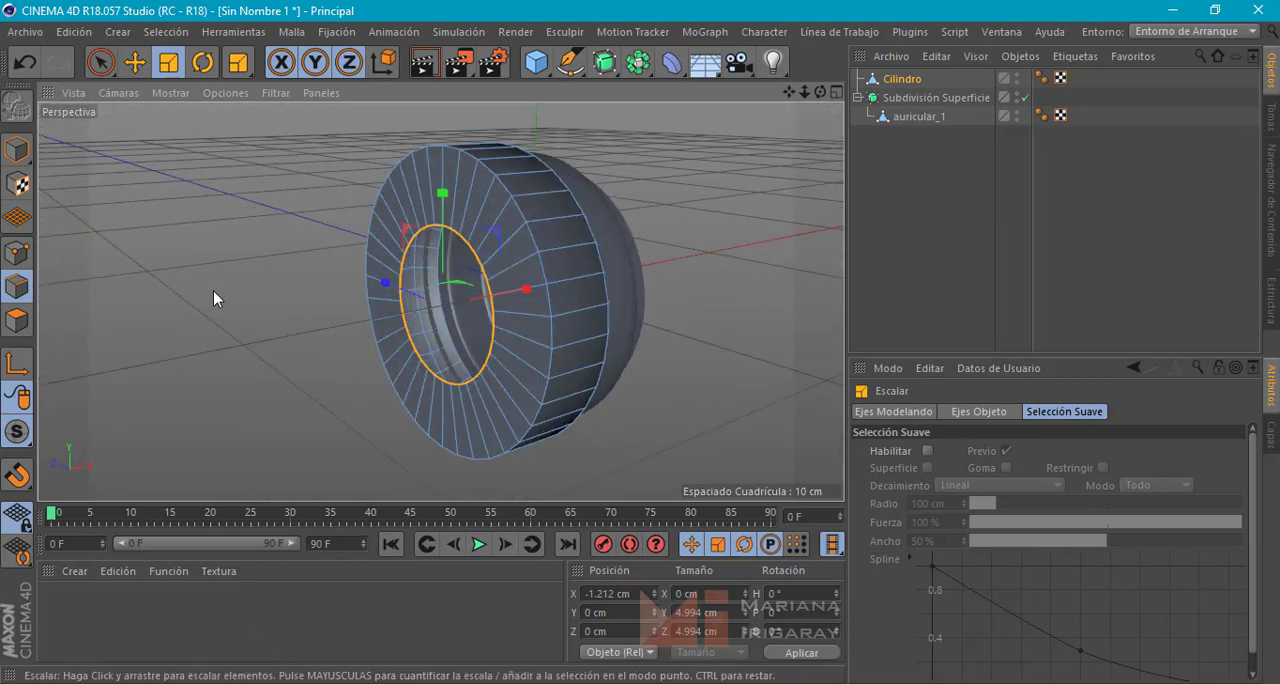
Try to move the inner edge loop into the ring along X to about 0.5 cm without extruding, and undo the move
key(e)
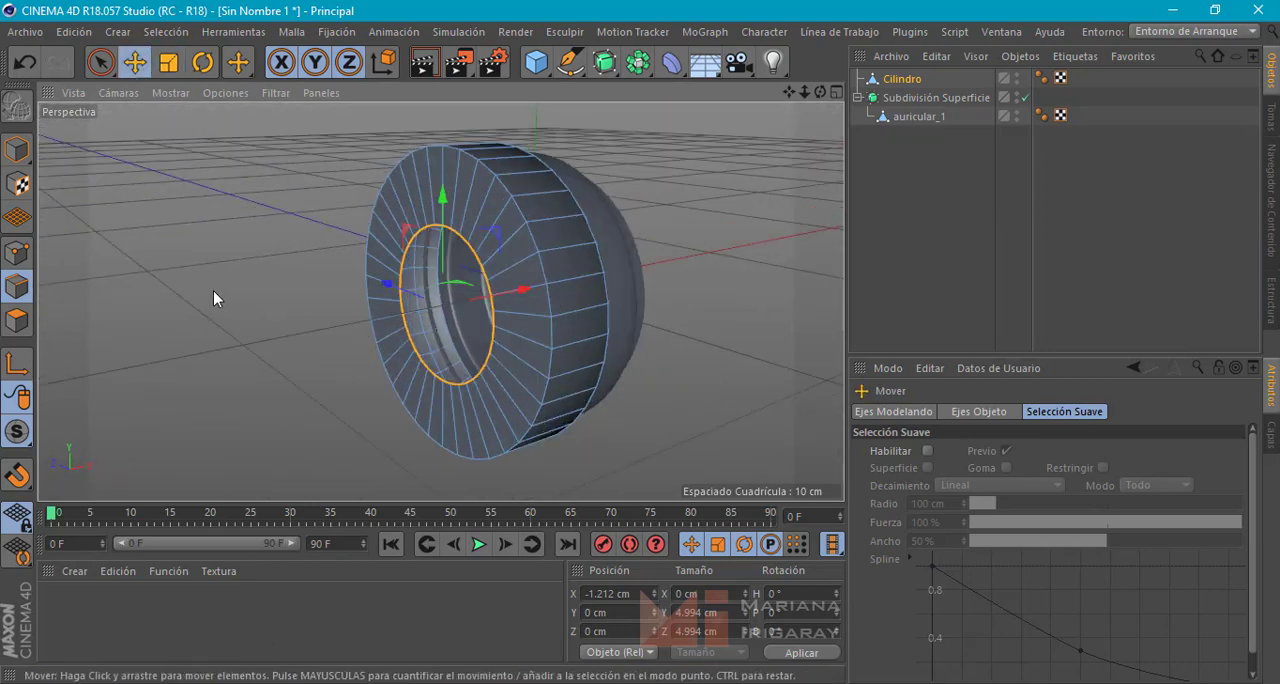
drag(510, 285, 559, 284)
key(ctrl+z)
key(ctrl+z)
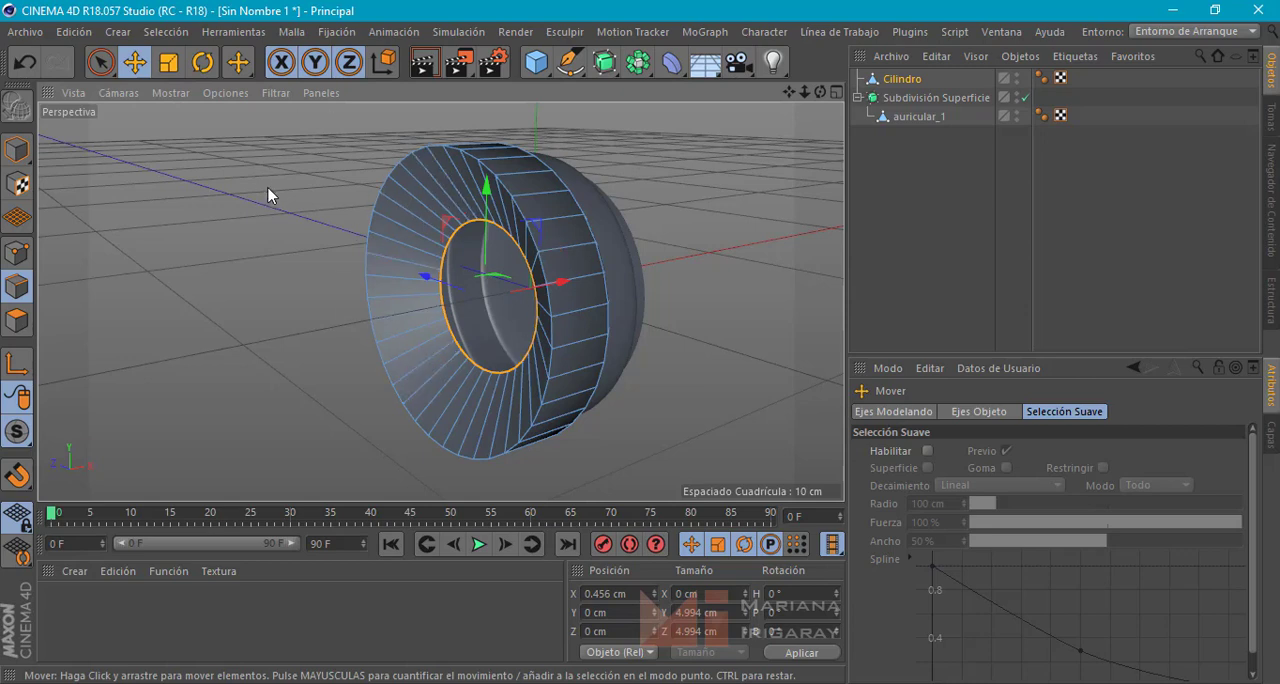
key(ctrl+z)
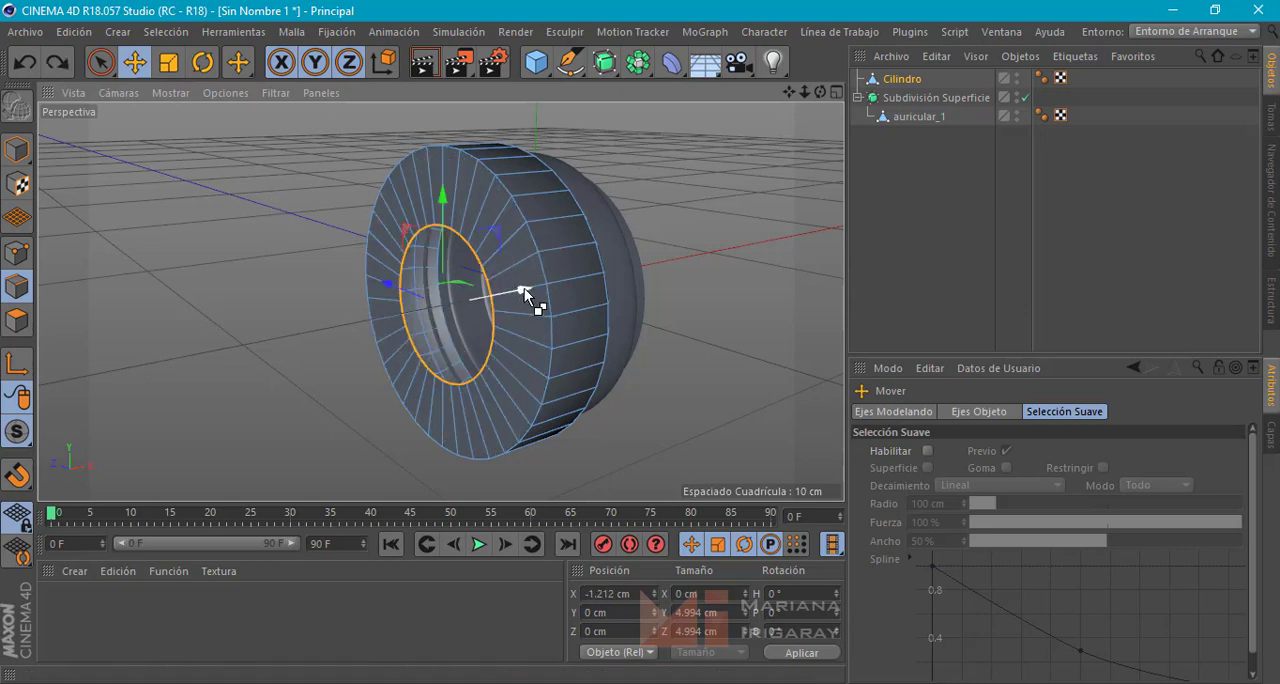
Extrude the inner edge loop into the ring along X to about 0.8 cm, and compare it with the ear pad in the reference photo
drag(524, 288, 378, 314)
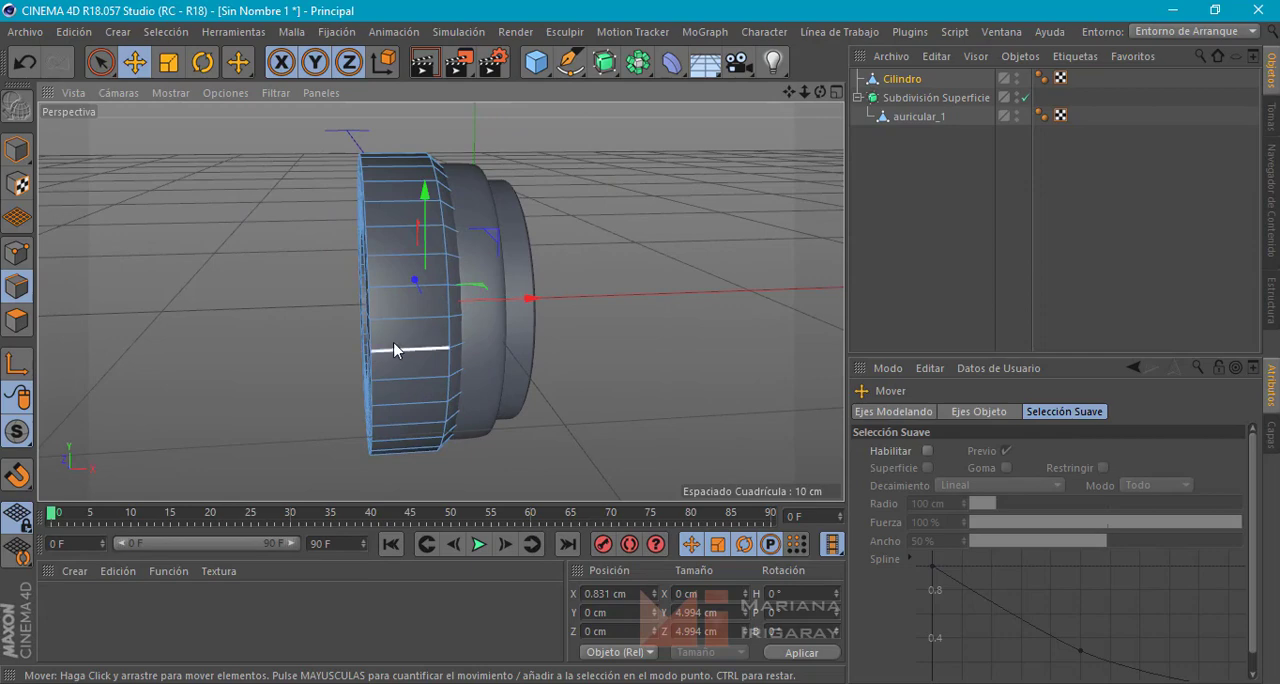
alt+drag(423, 352, 445, 300)
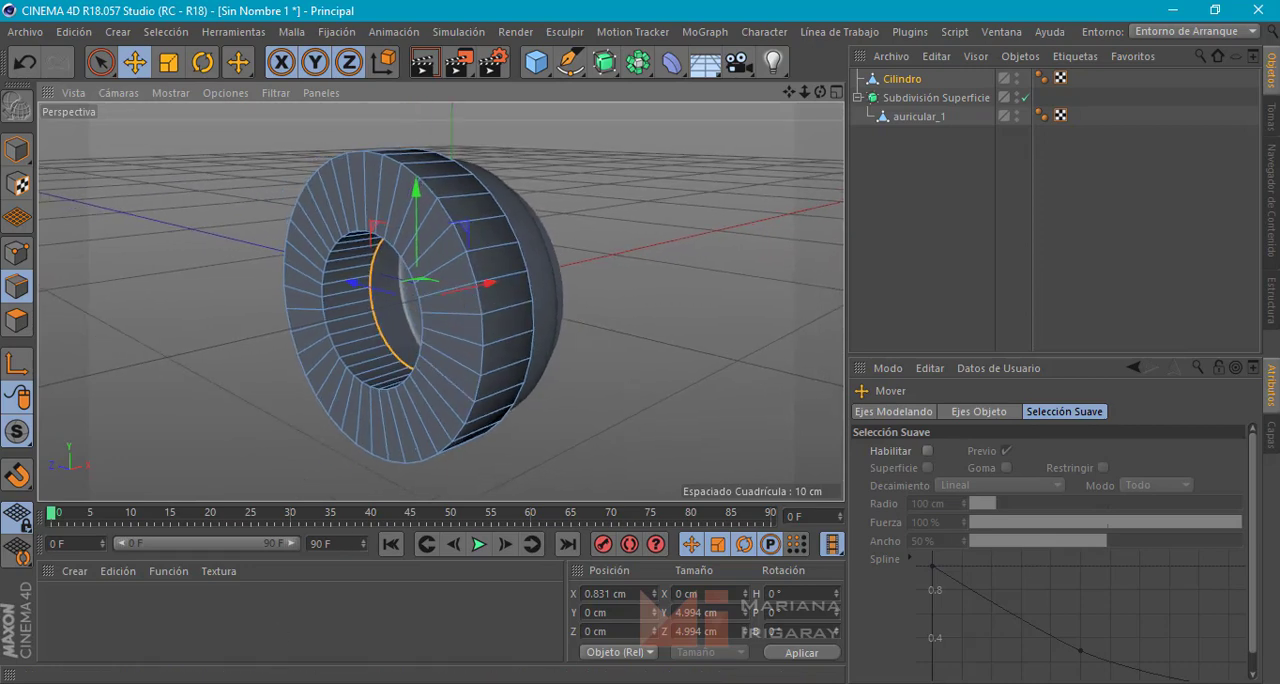
click(456, 683)
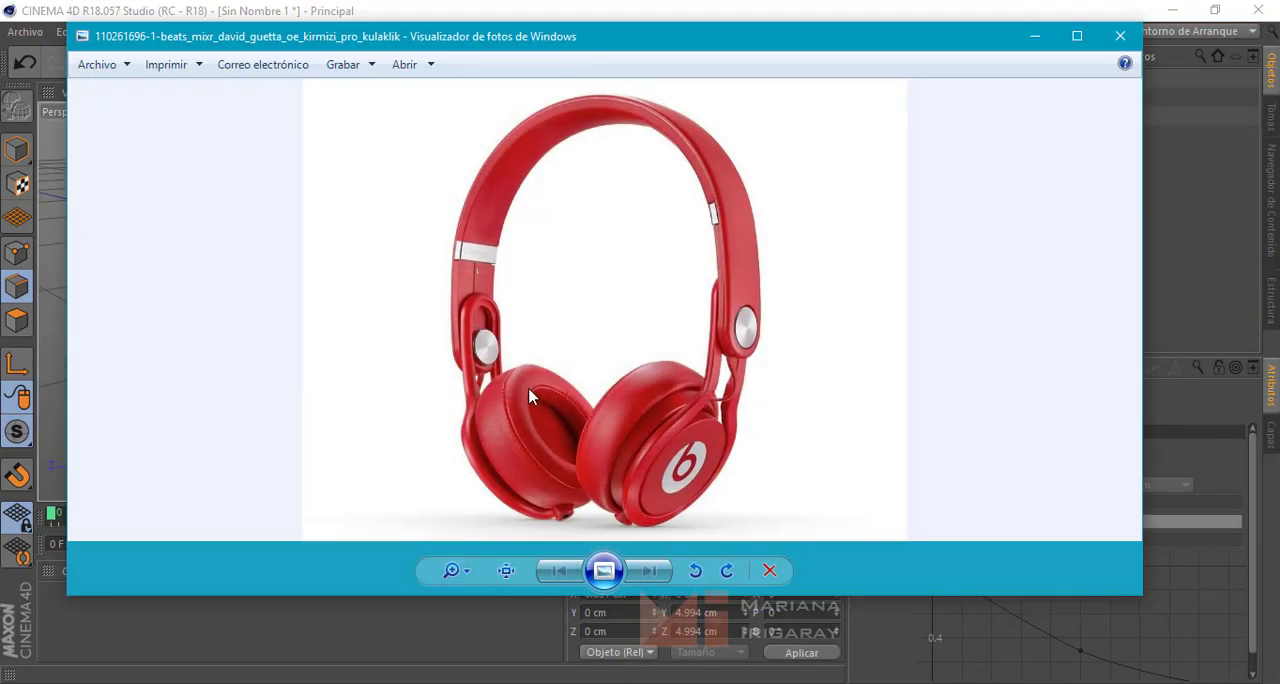
scroll(502, 408, up, 2)
scroll(393, 380, up, 2)
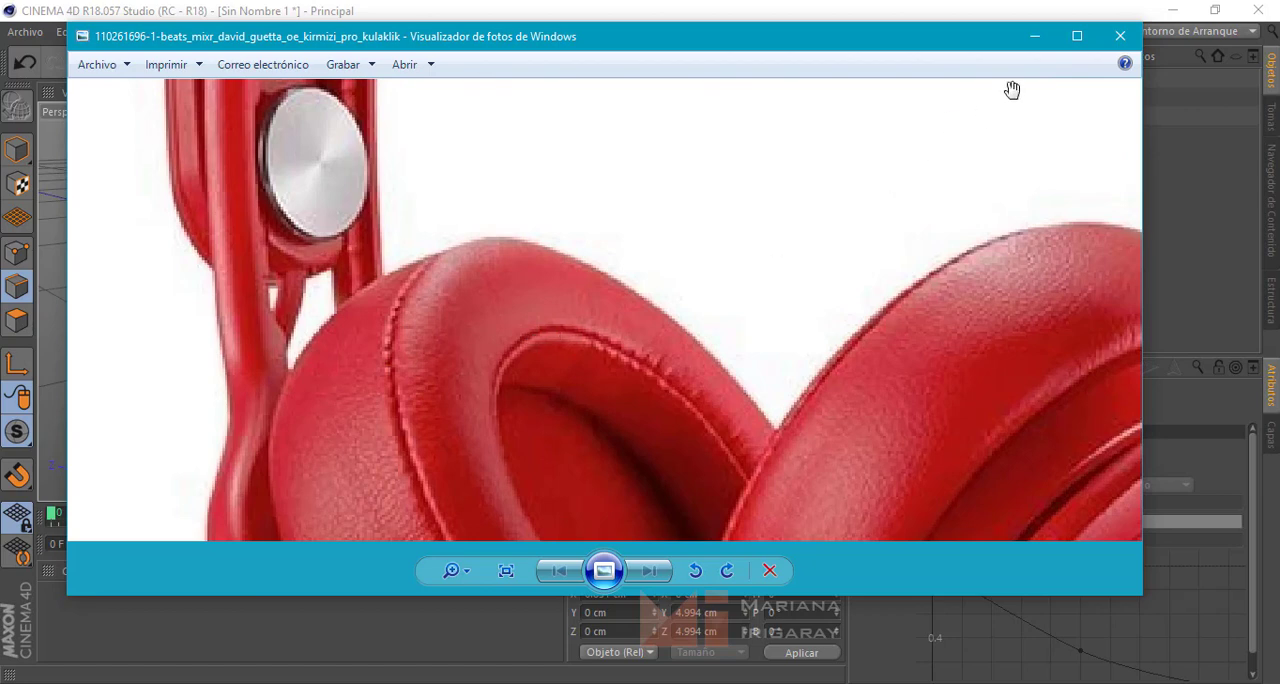
click(1035, 36)
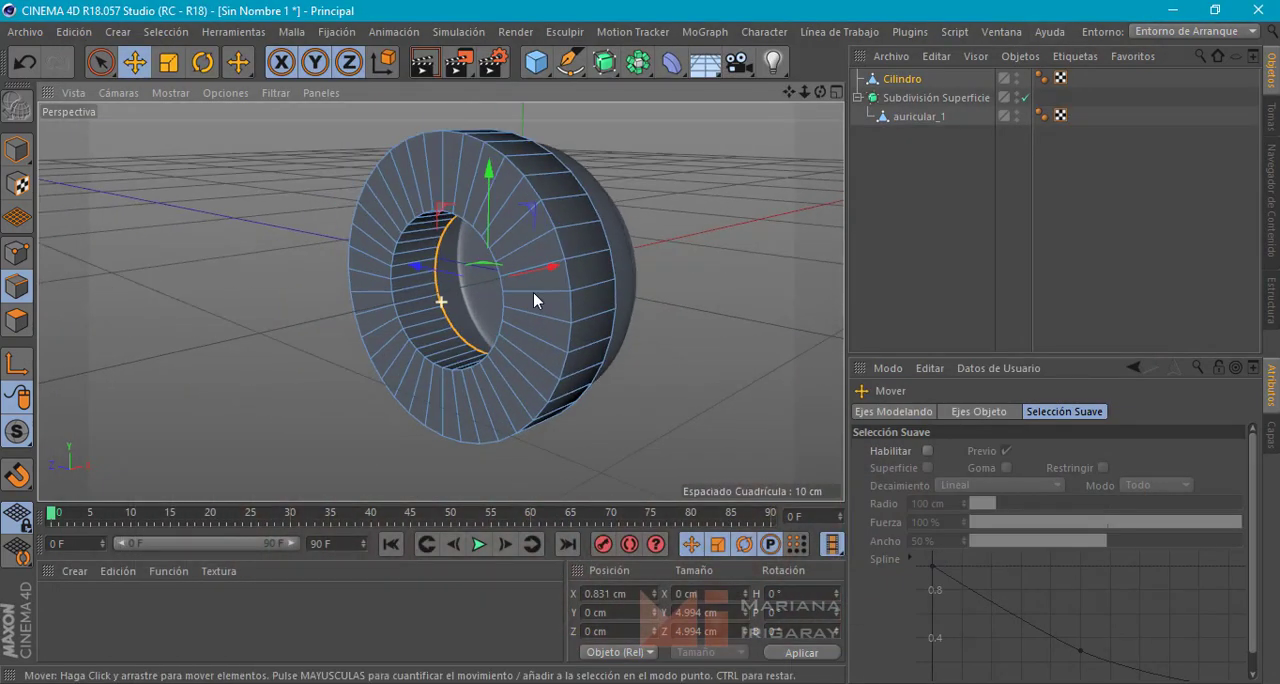
alt+drag(533, 292, 600, 252)
click(579, 241)
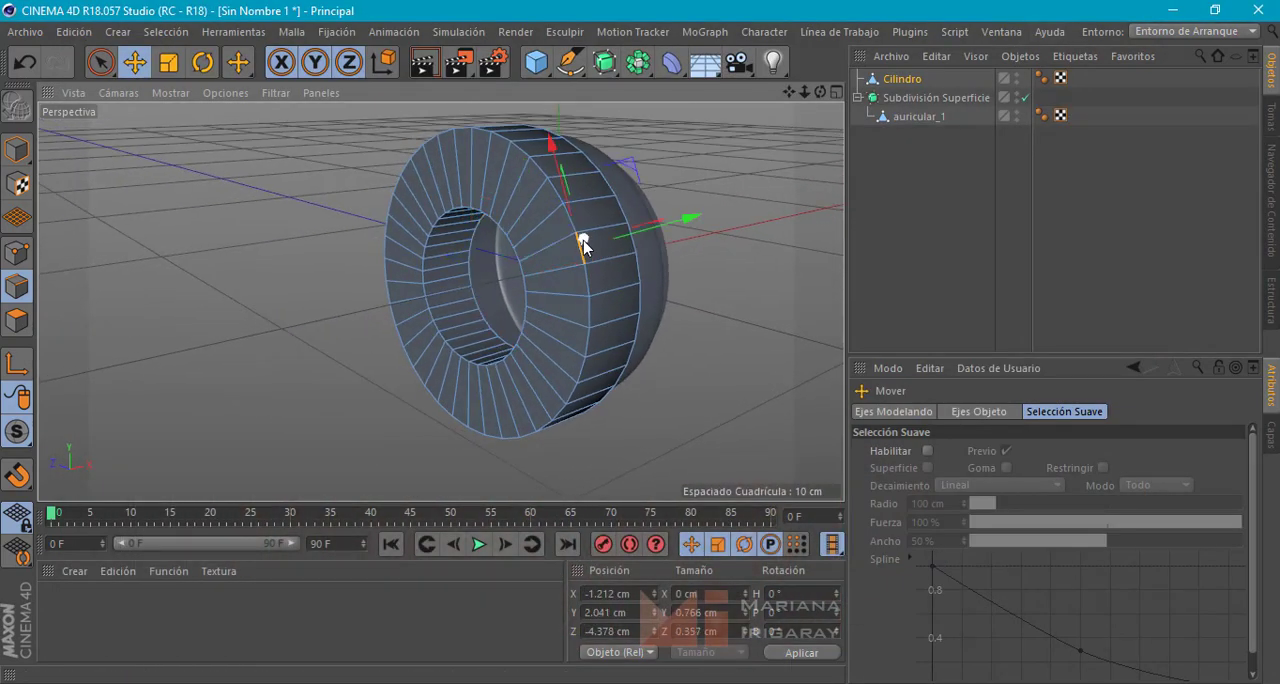
double_click(582, 275)
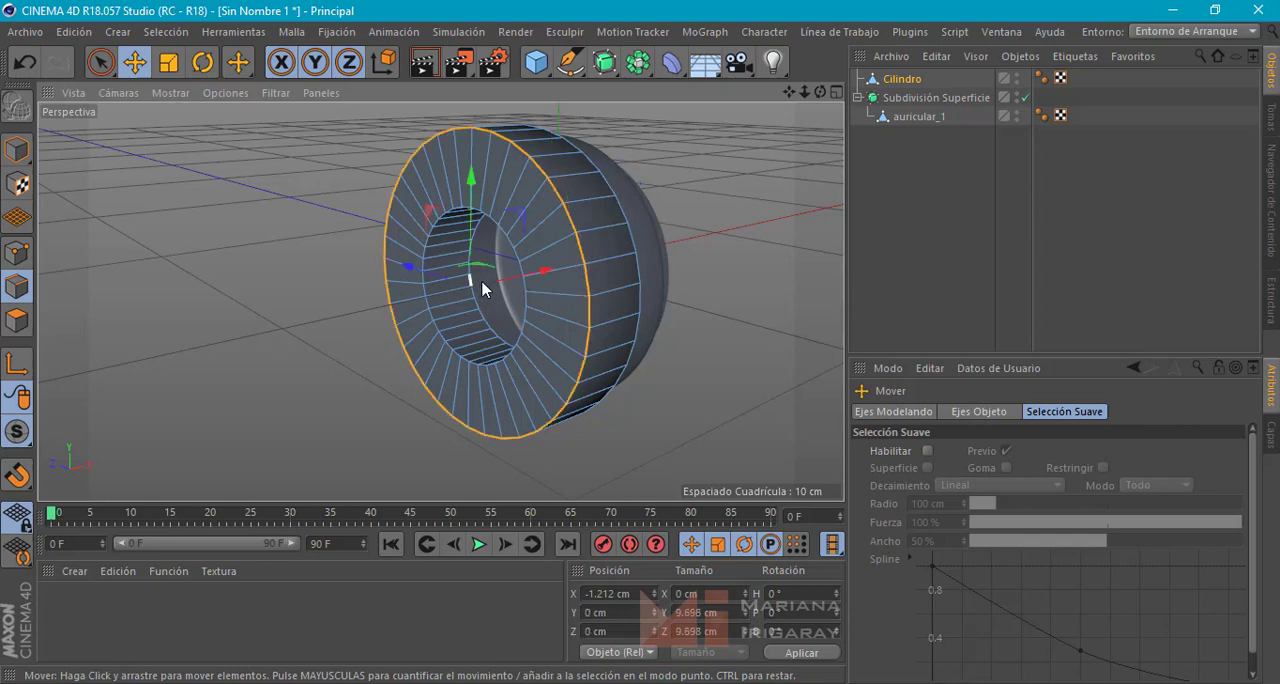
double_click(520, 271)
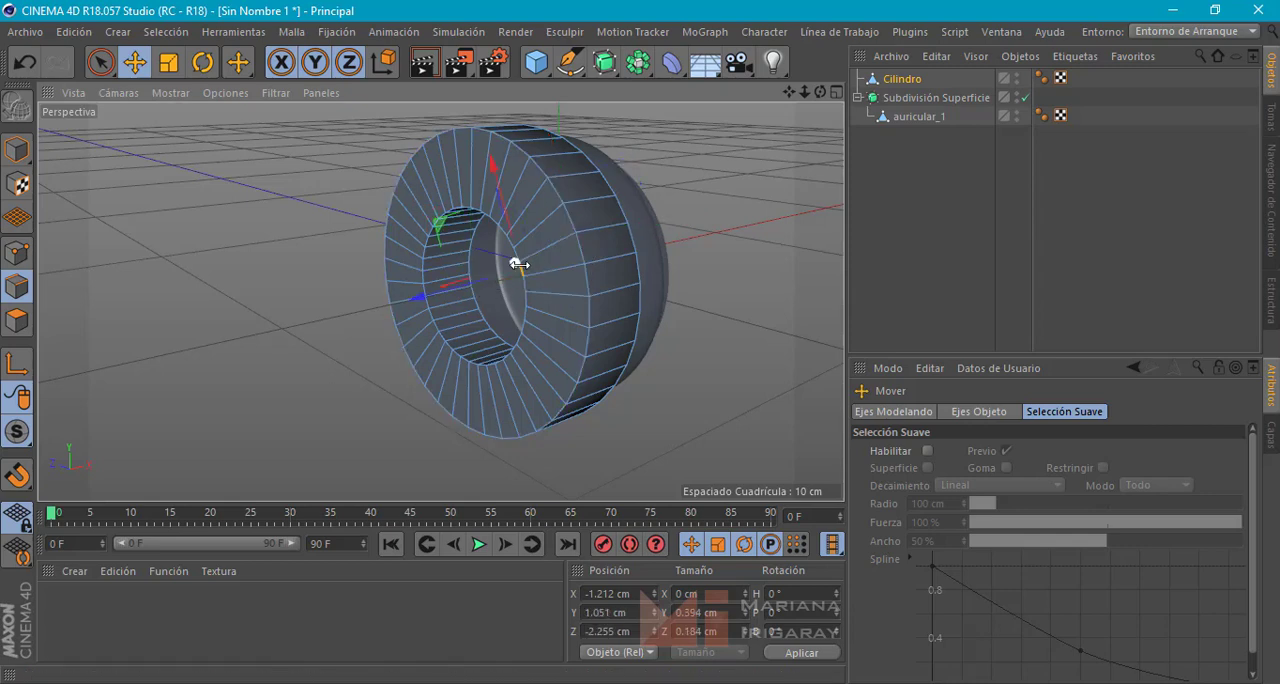
click(706, 291)
Add two loop cuts around the ring's outer wall, placing the second at about 39% of the remaining strip
alt+middle_drag(514, 262, 422, 288)
click(471, 270)
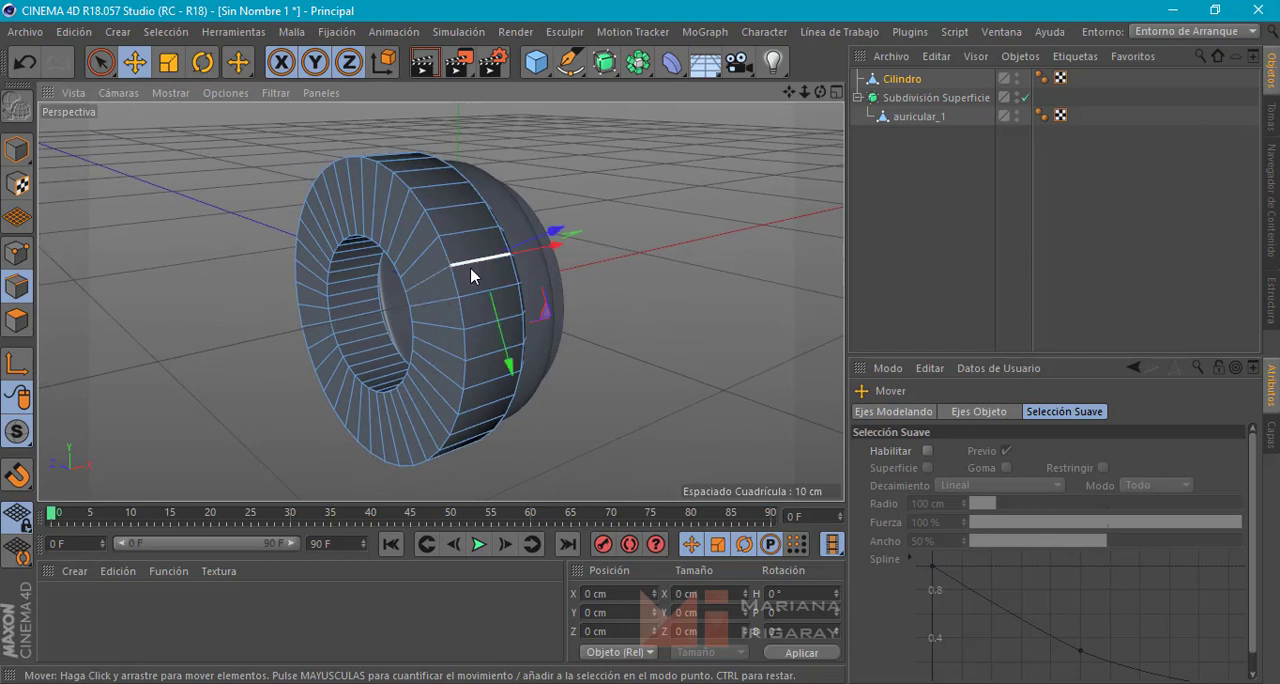
right_click(471, 276)
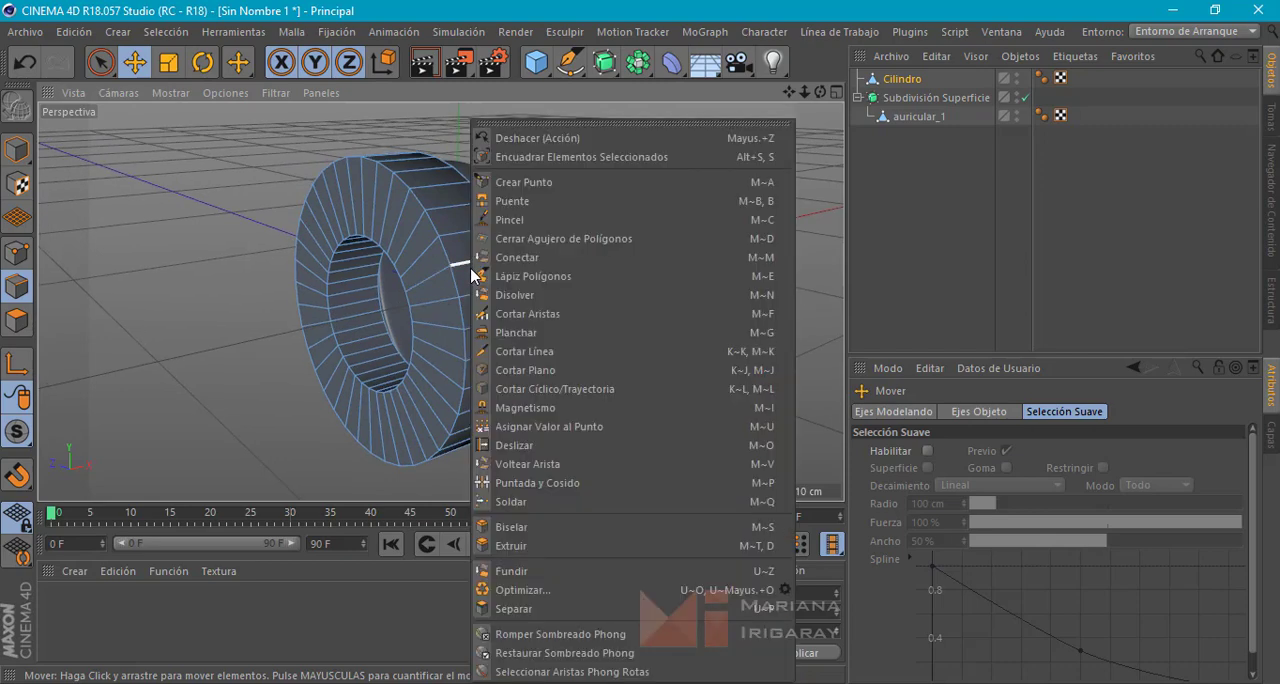
click(597, 389)
alt+drag(628, 300, 606, 286)
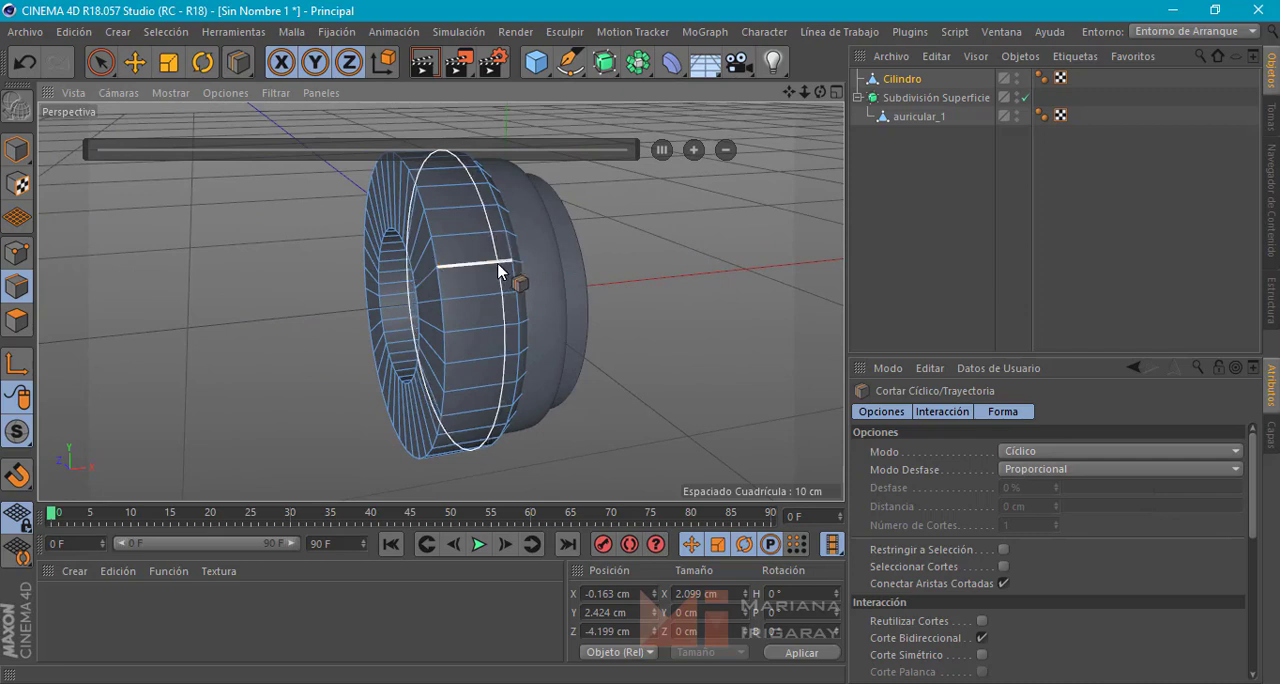
drag(497, 268, 462, 270)
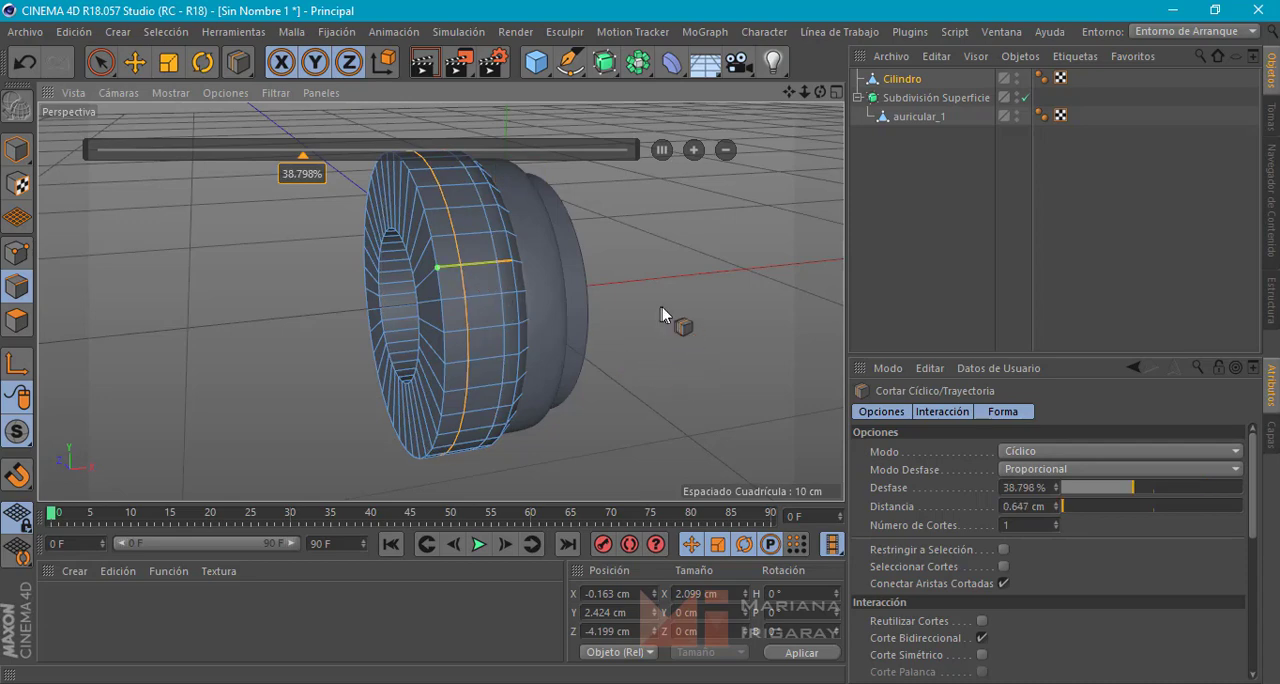
Loop-cut the ring's flat back face close to its outer and inner rims, at about 97% and 3%, plus in between at about 39% and 65%
alt+drag(663, 307, 756, 299)
scroll(443, 300, up, 6)
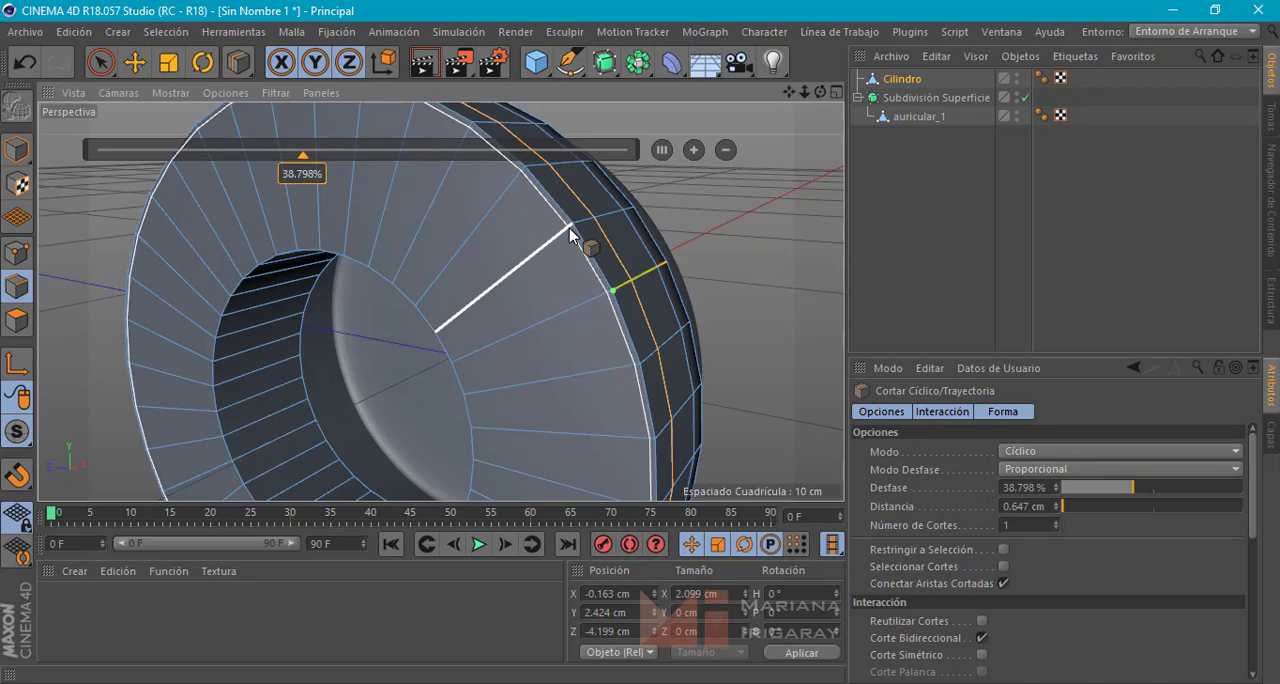
click(569, 228)
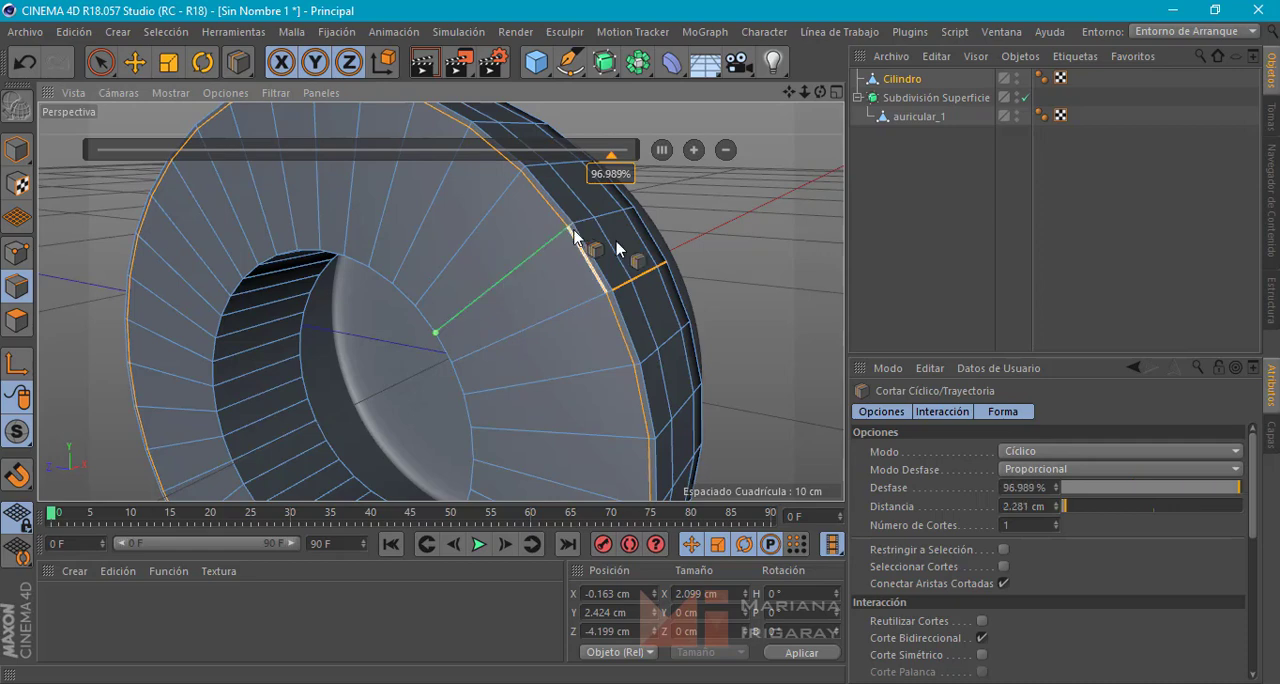
mouse_move(740, 261)
alt+middle_down()
mouse_move(787, 166)
mouse_move(728, 231)
mouse_move(768, 177)
alt+middle_up()
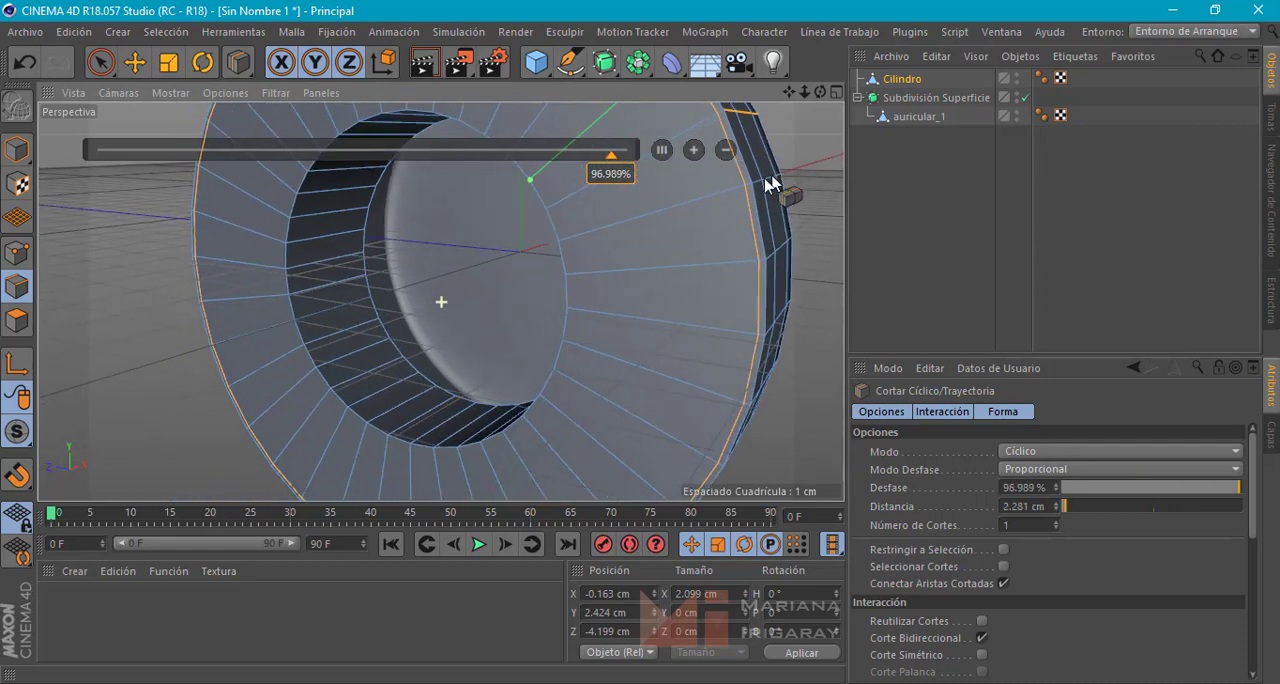
click(564, 241)
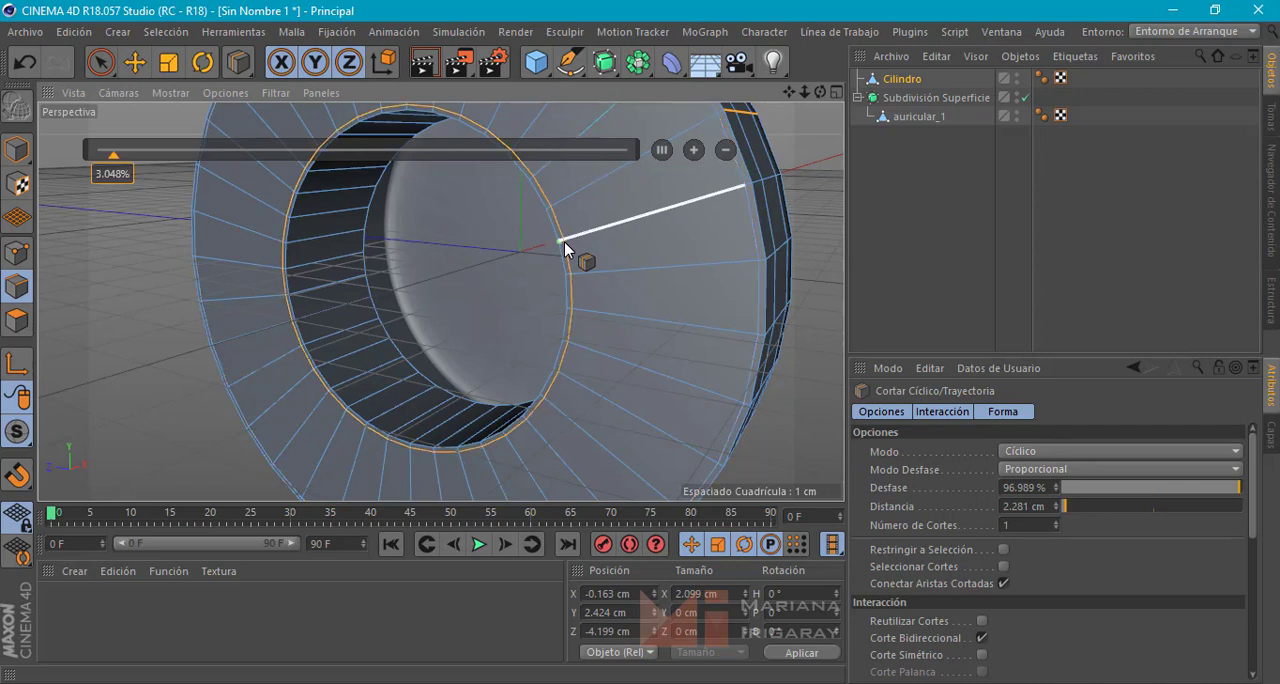
click(629, 222)
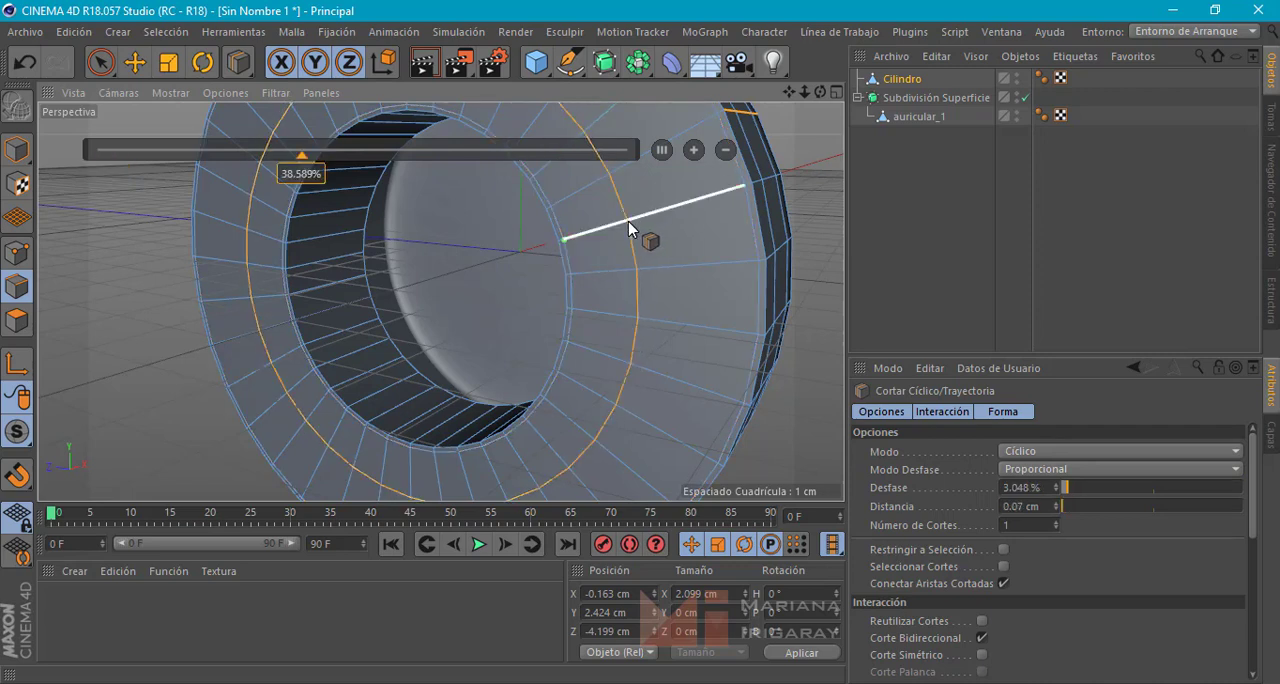
click(704, 207)
Add two loop cuts around the inner wall of the ring's hole, the second at about 60% of the remaining strip
alt+drag(440, 284, 345, 282)
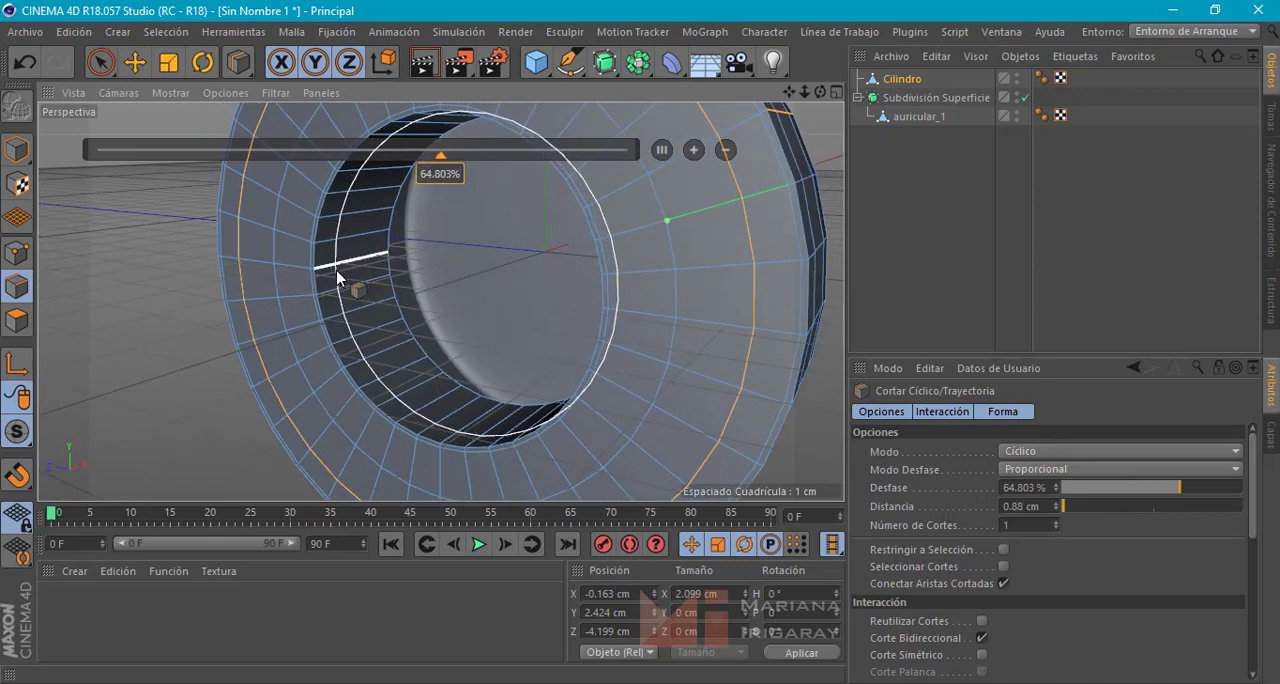
click(349, 276)
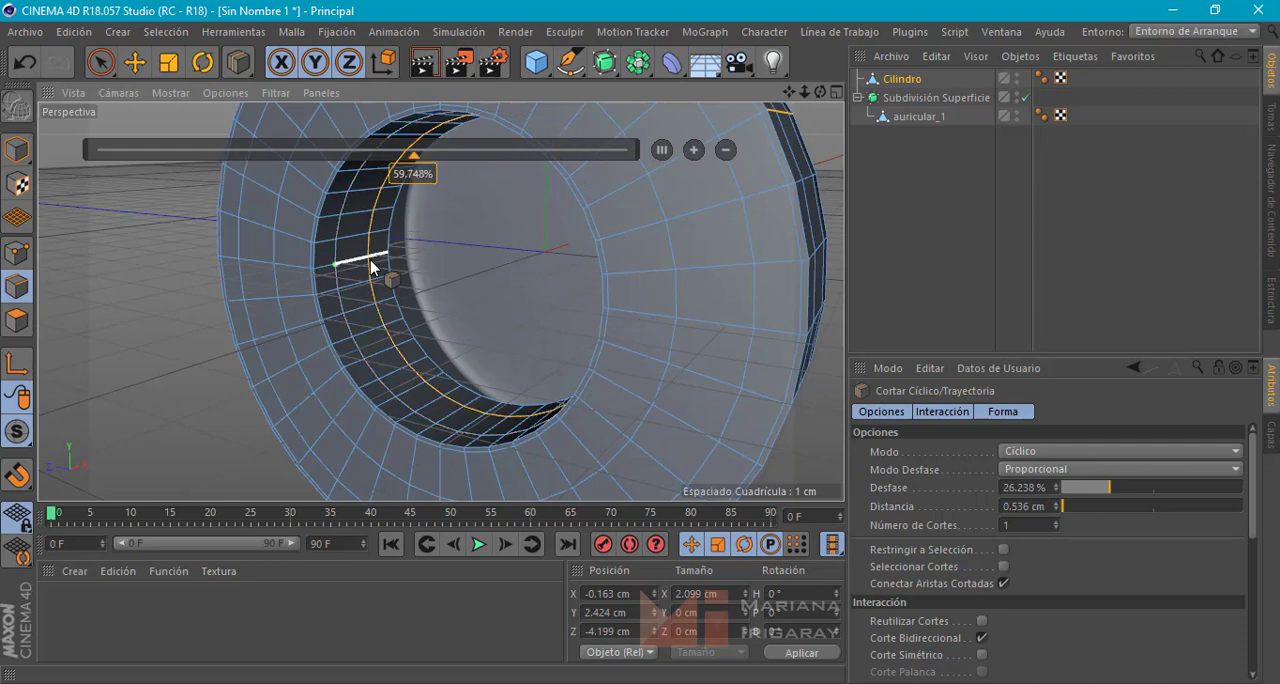
alt+middle_drag(517, 300, 427, 320)
scroll(422, 270, down, 4)
alt+drag(431, 308, 369, 311)
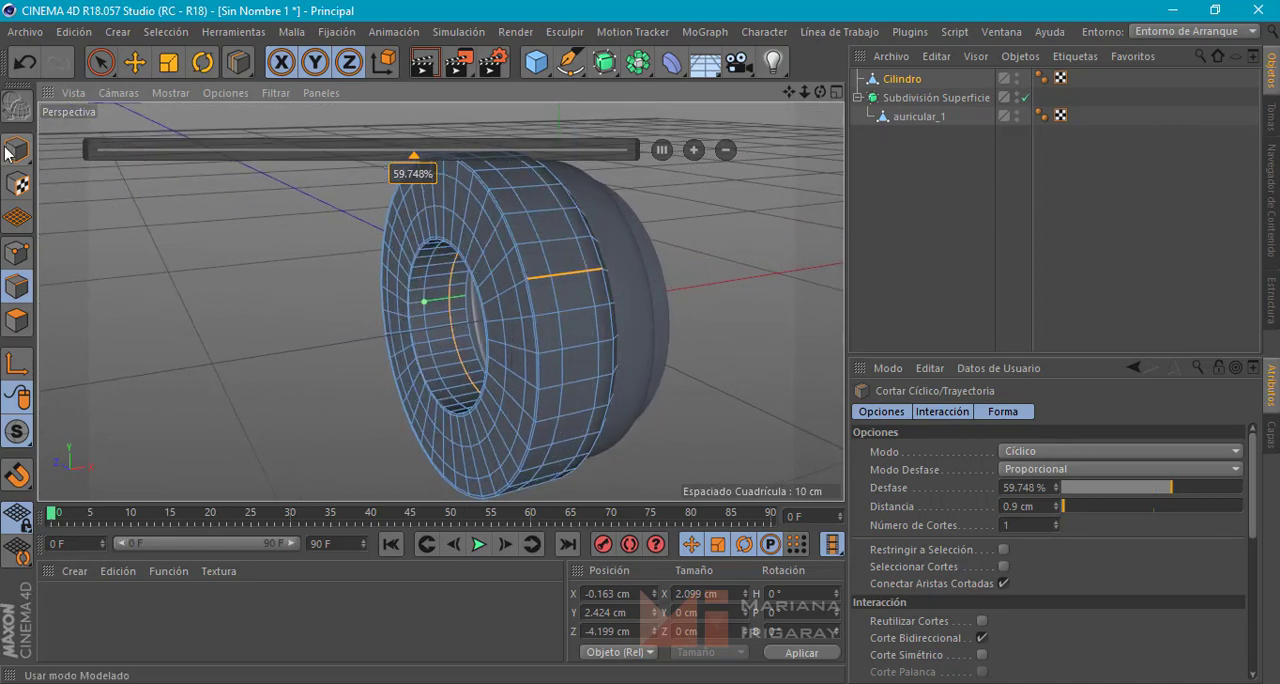
Select the two middle edge loops on the ring's outer wall and scale them outward to about 9.96 cm across
click(134, 62)
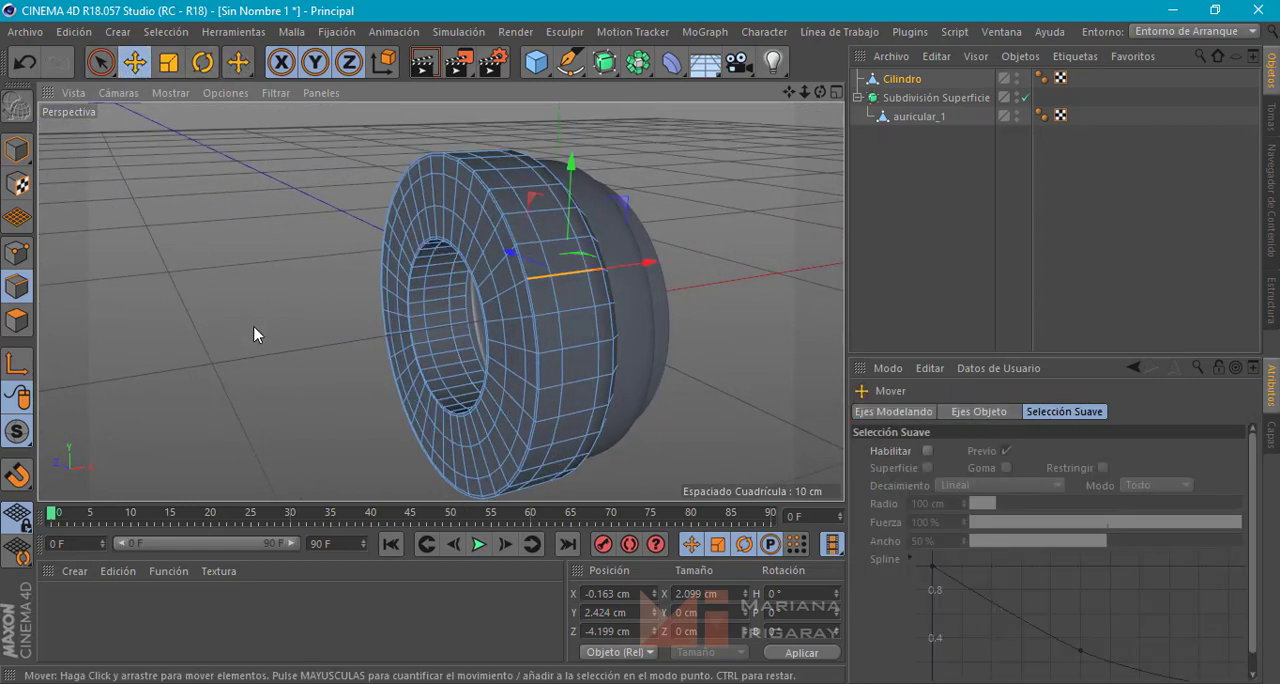
alt+drag(265, 309, 243, 318)
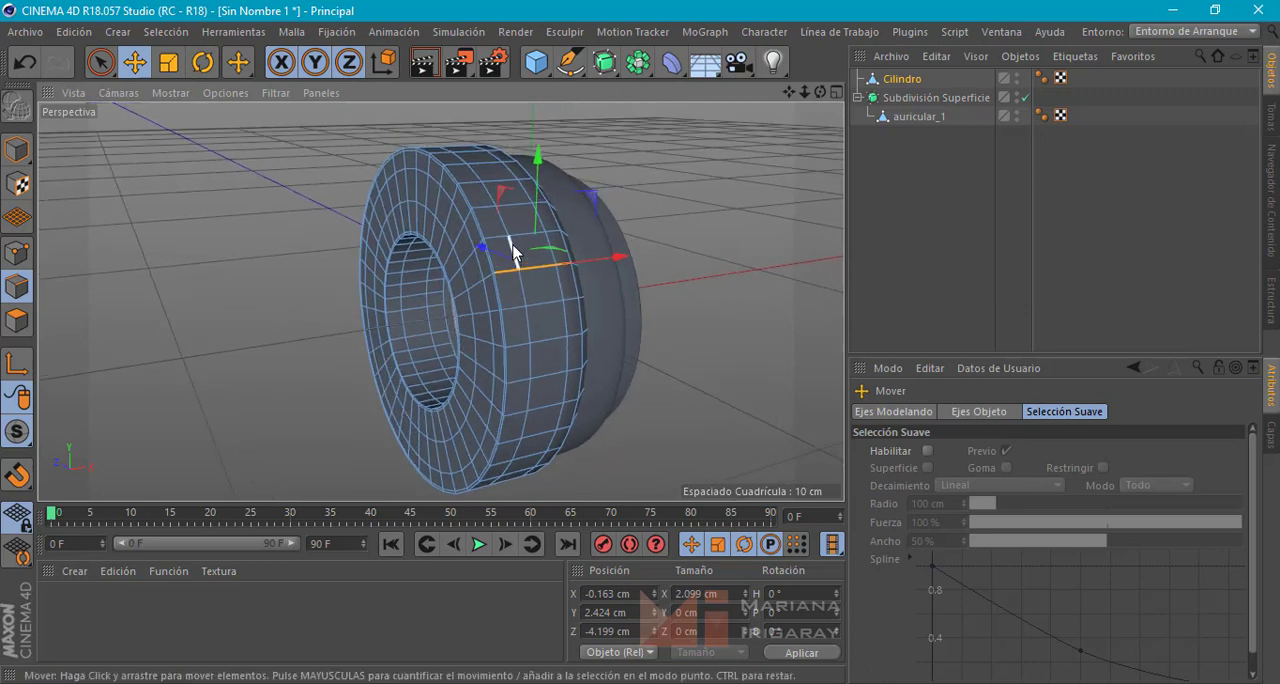
click(512, 245)
double_click(511, 245)
shift+double_click(552, 250)
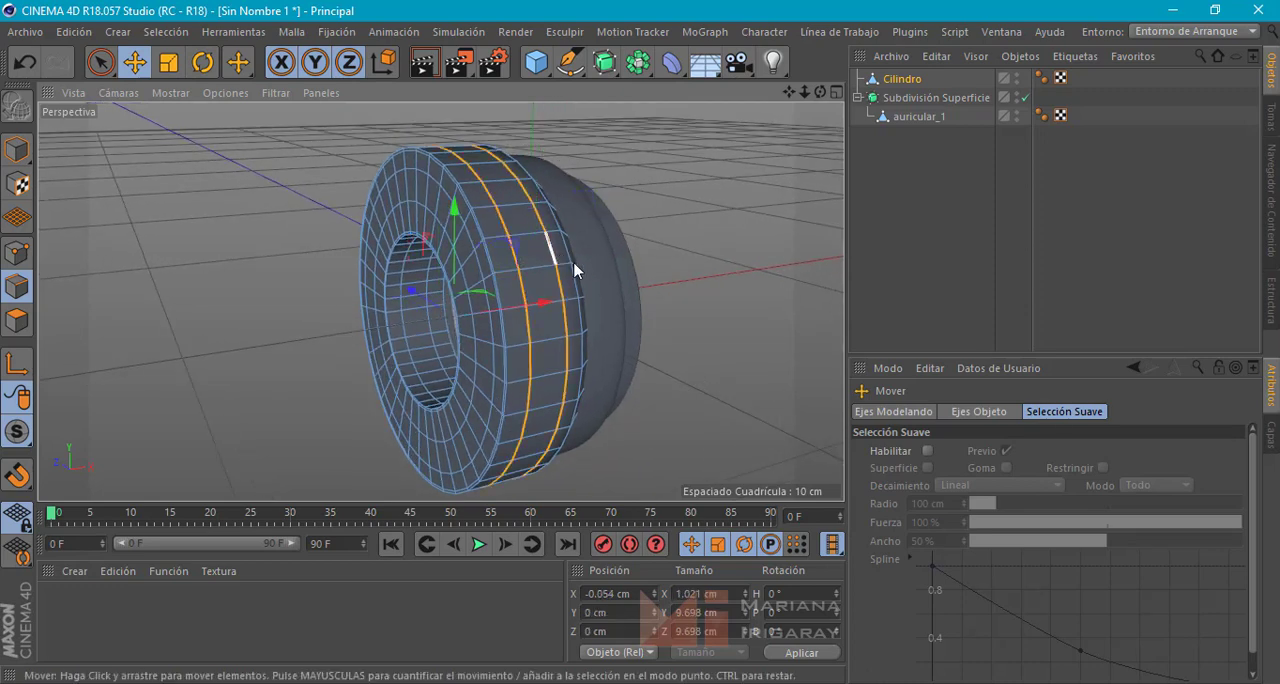
click(665, 250)
double_click(549, 241)
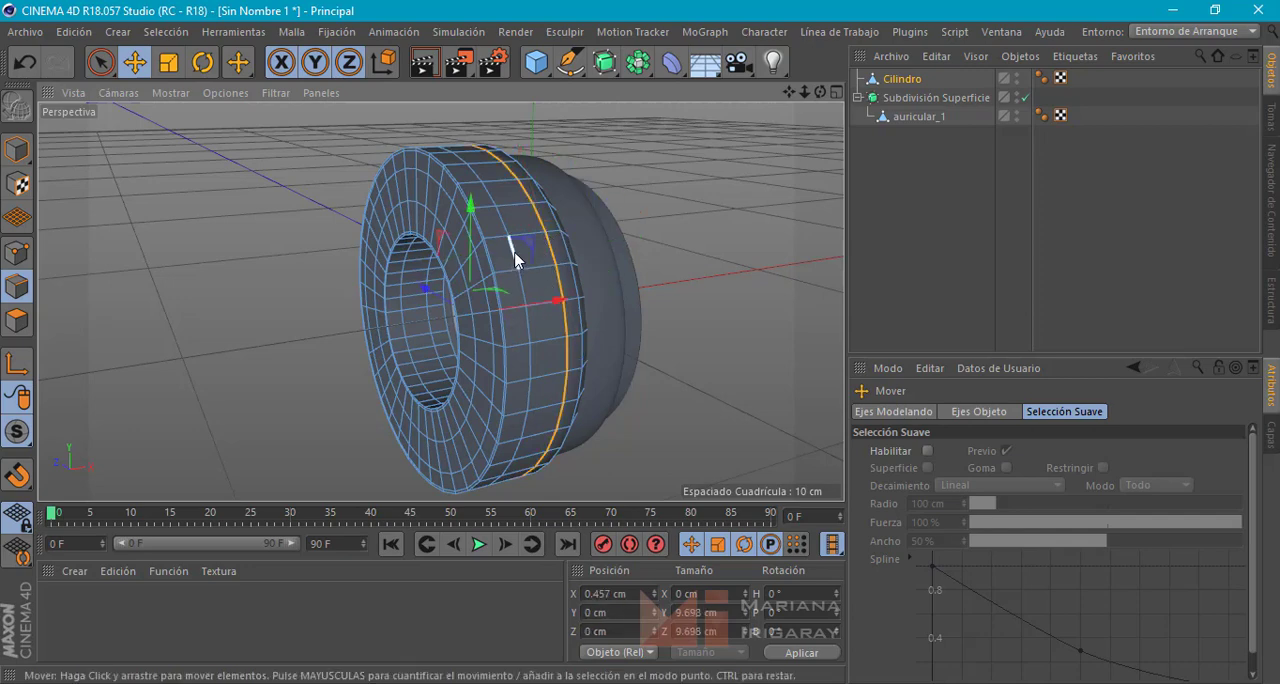
shift+double_click(514, 253)
alt+drag(516, 253, 702, 303)
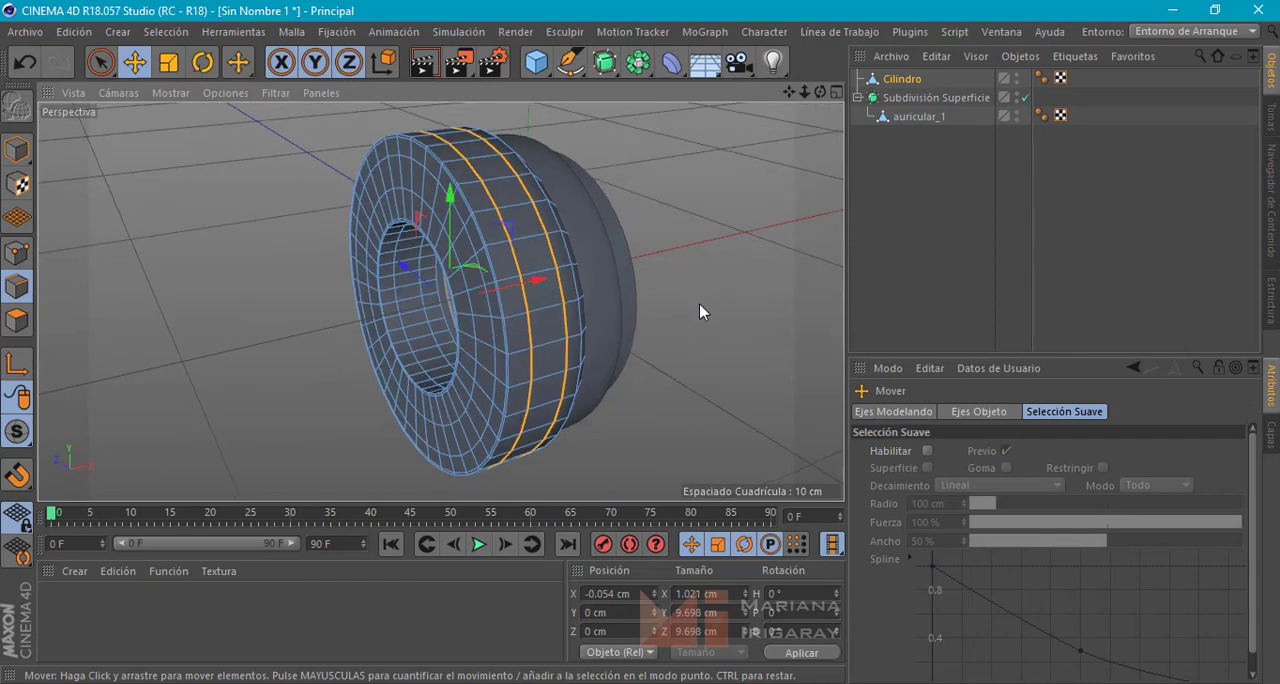
key(t)
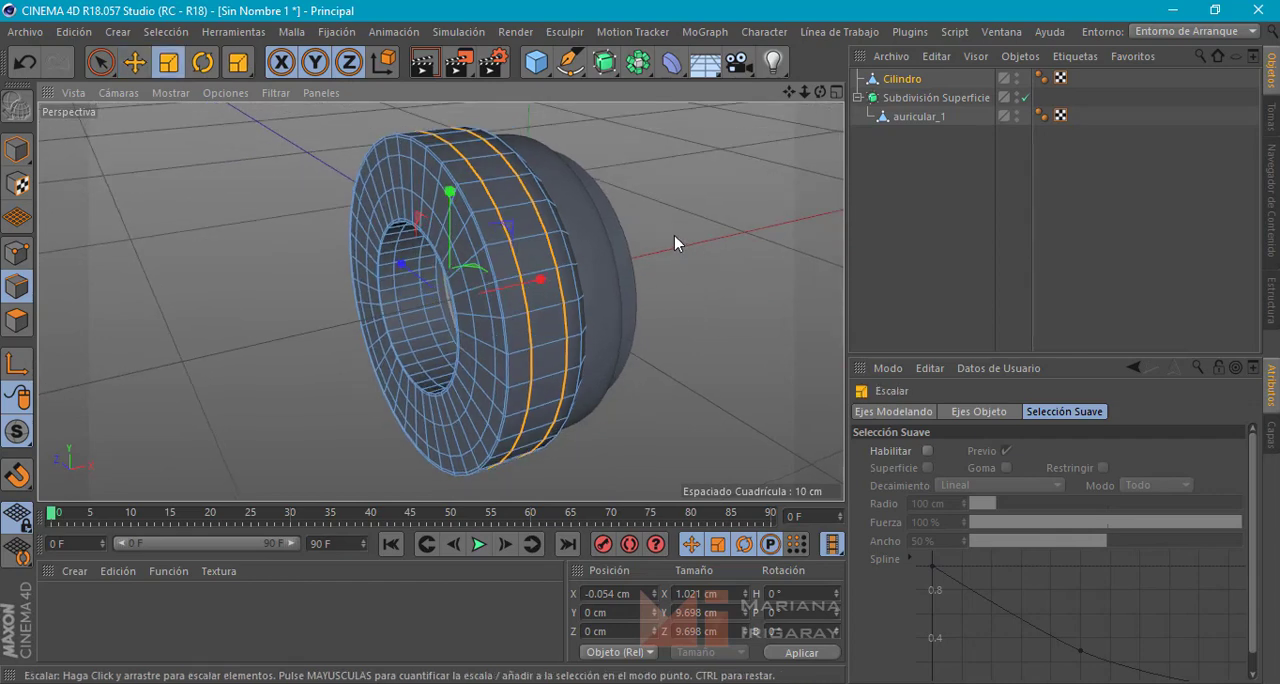
drag(677, 240, 470, 137)
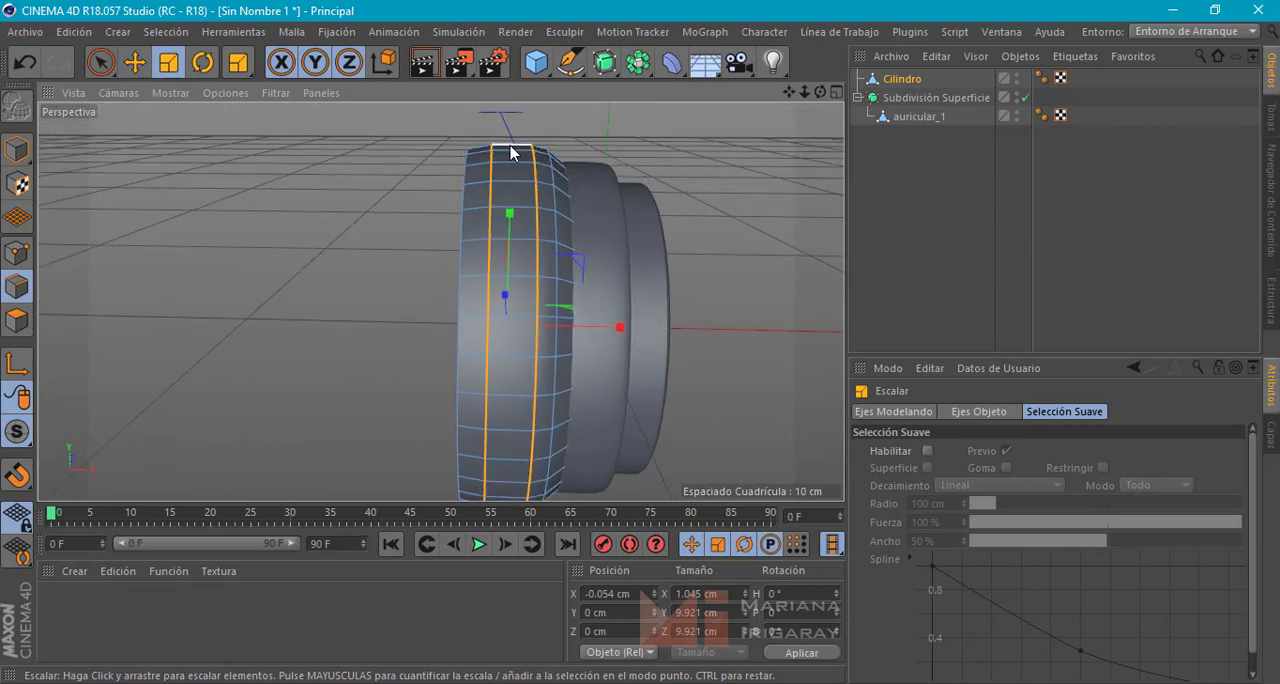
key(ctrl+z)
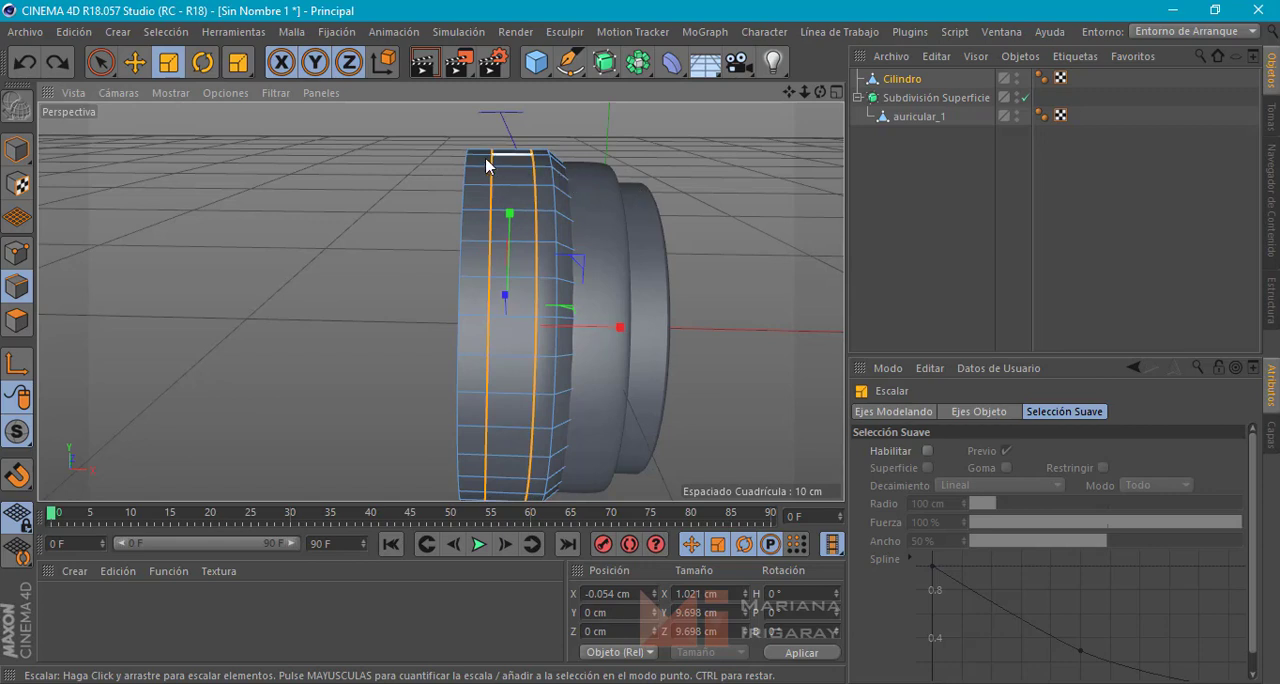
drag(661, 180, 677, 167)
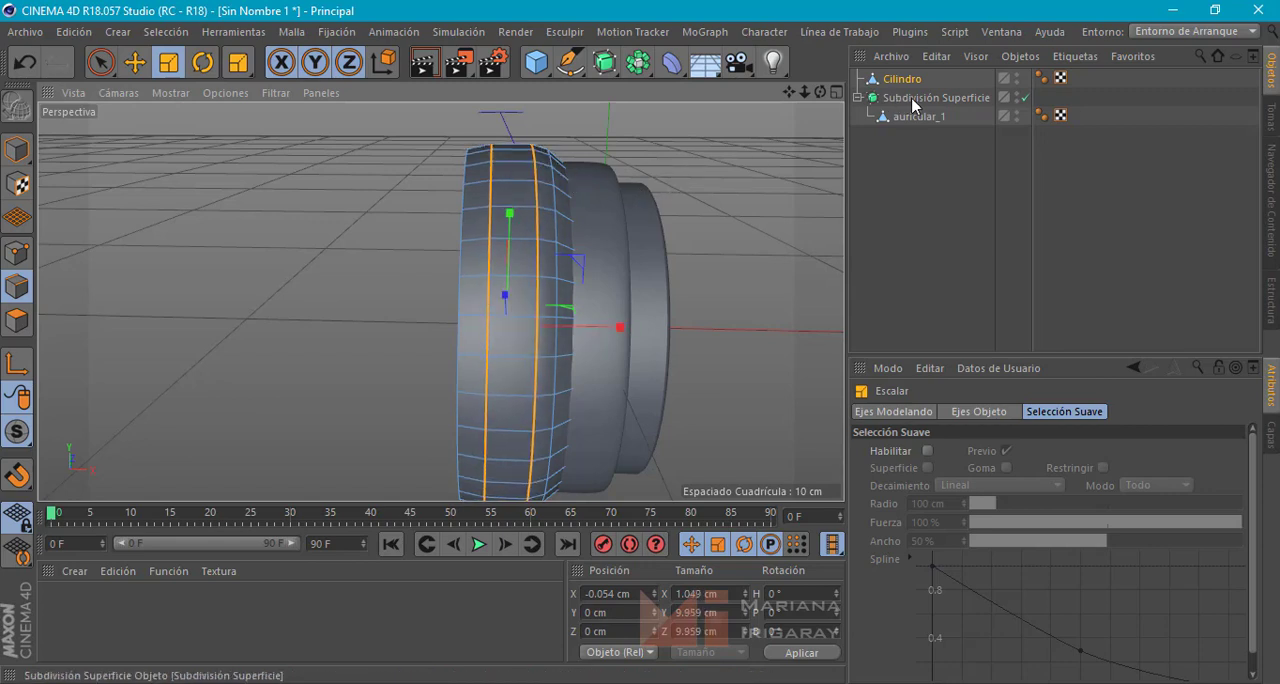
Select the two middle edge loops on the flat back face and move them outward along X to about -1.46 cm
alt+drag(600, 143, 507, 183)
double_click(487, 197)
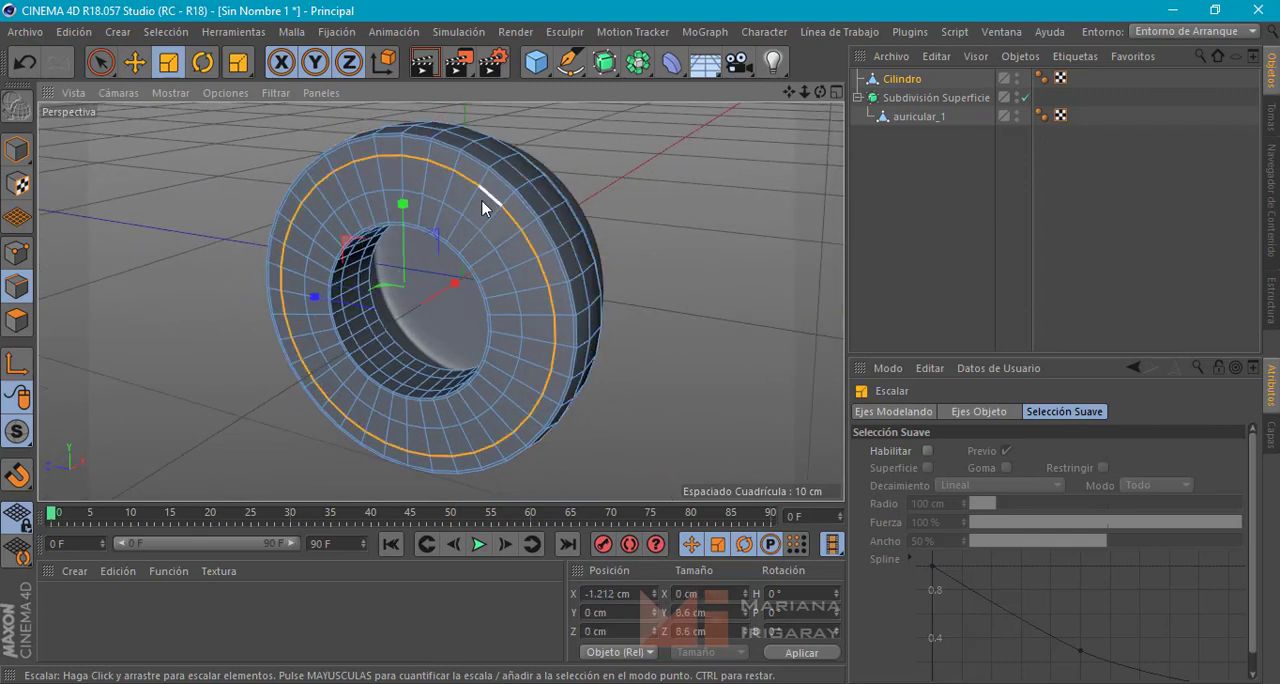
shift+double_click(471, 221)
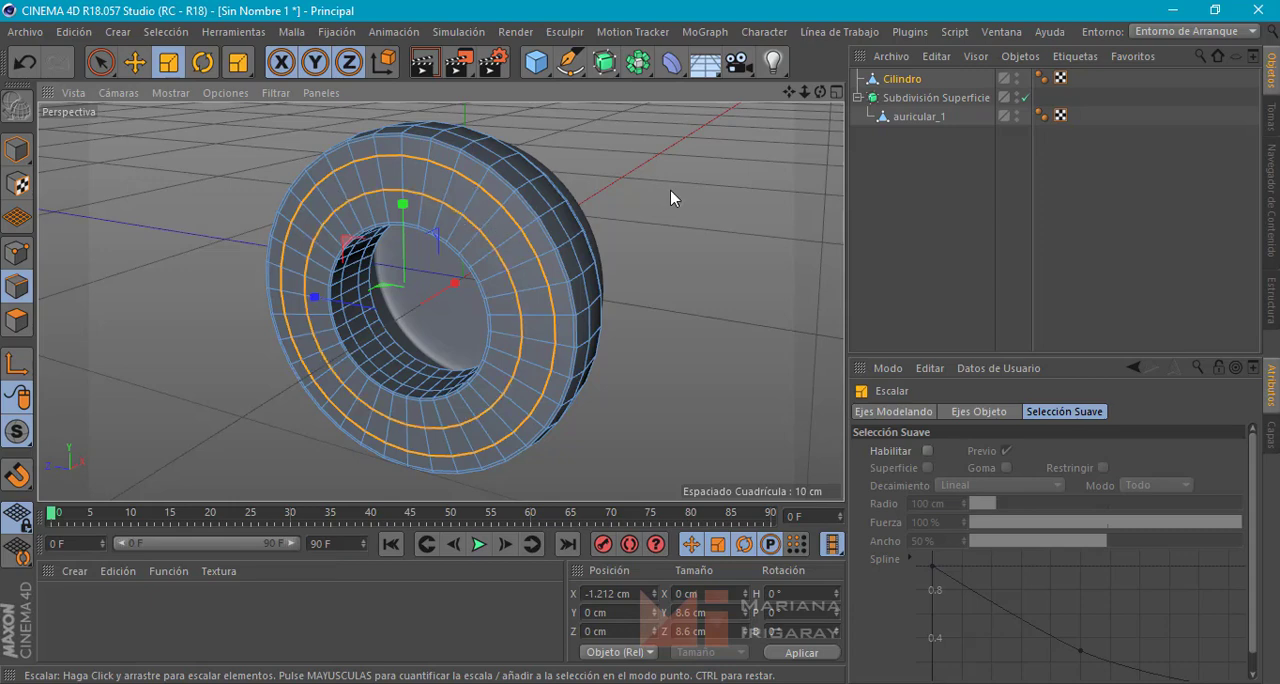
alt+drag(670, 197, 594, 220)
key(e)
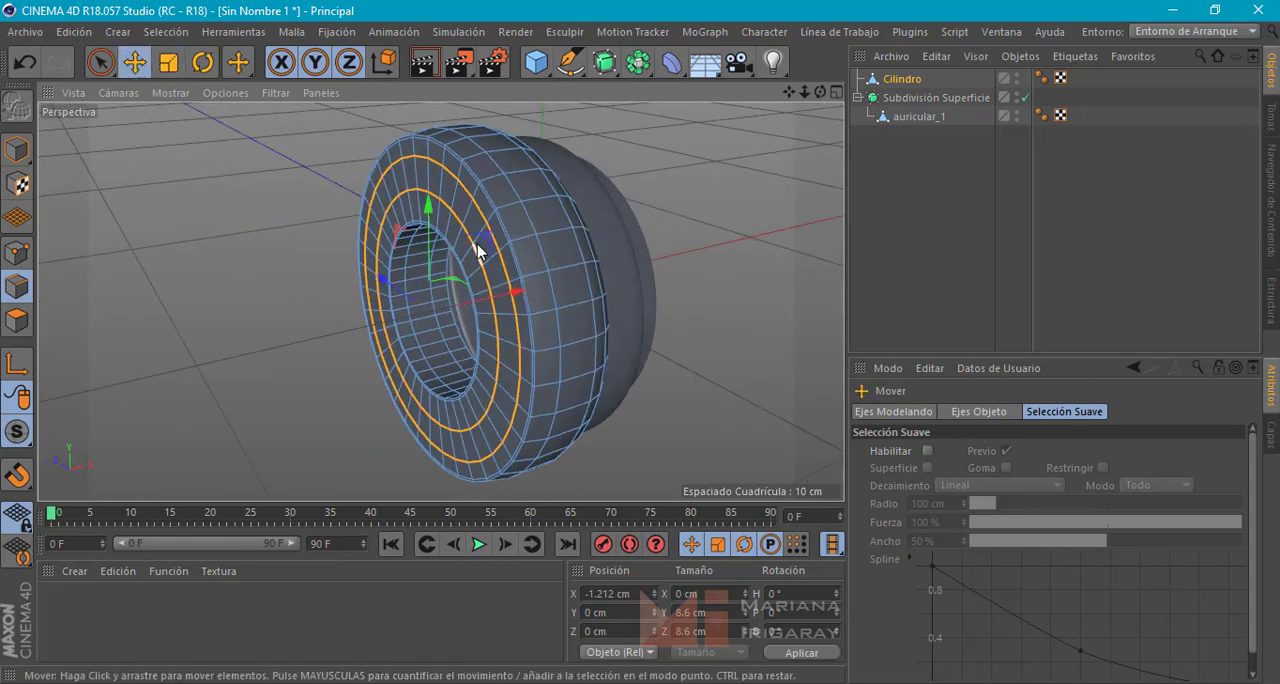
drag(512, 297, 868, 203)
Select the two edge loops on the hole's inner wall and scale them inward to about 4.74 cm across
scroll(455, 310, up, 5)
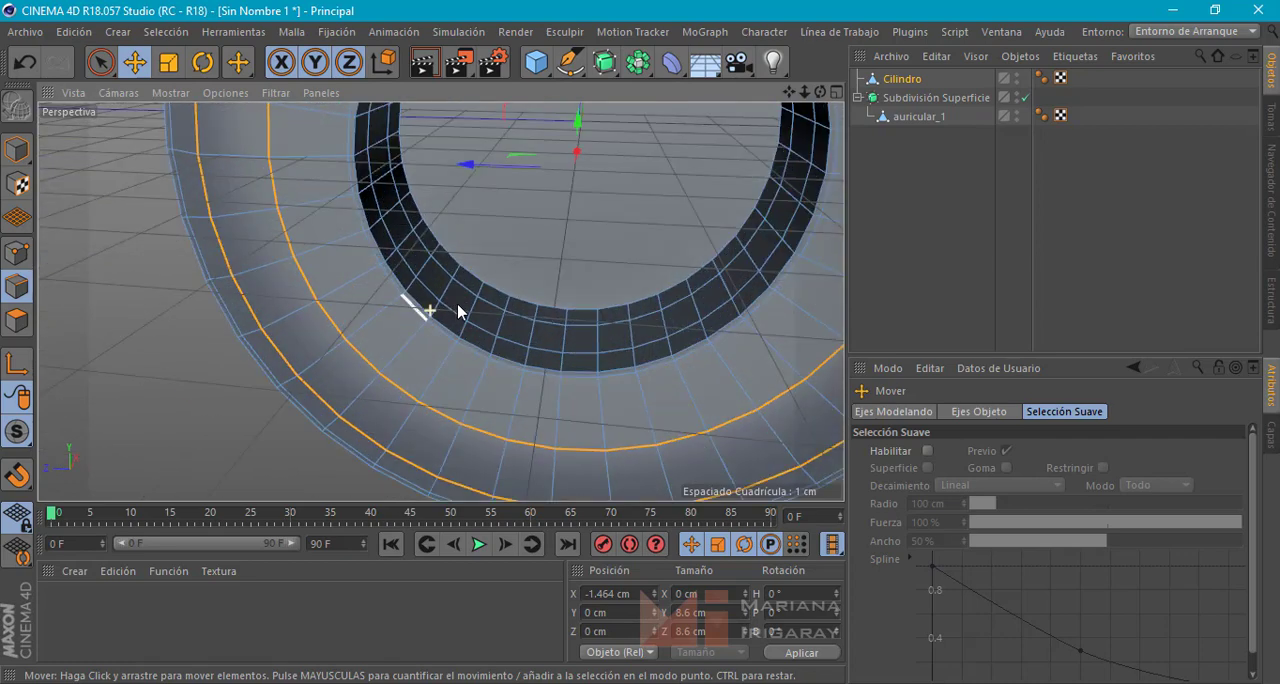
double_click(524, 319)
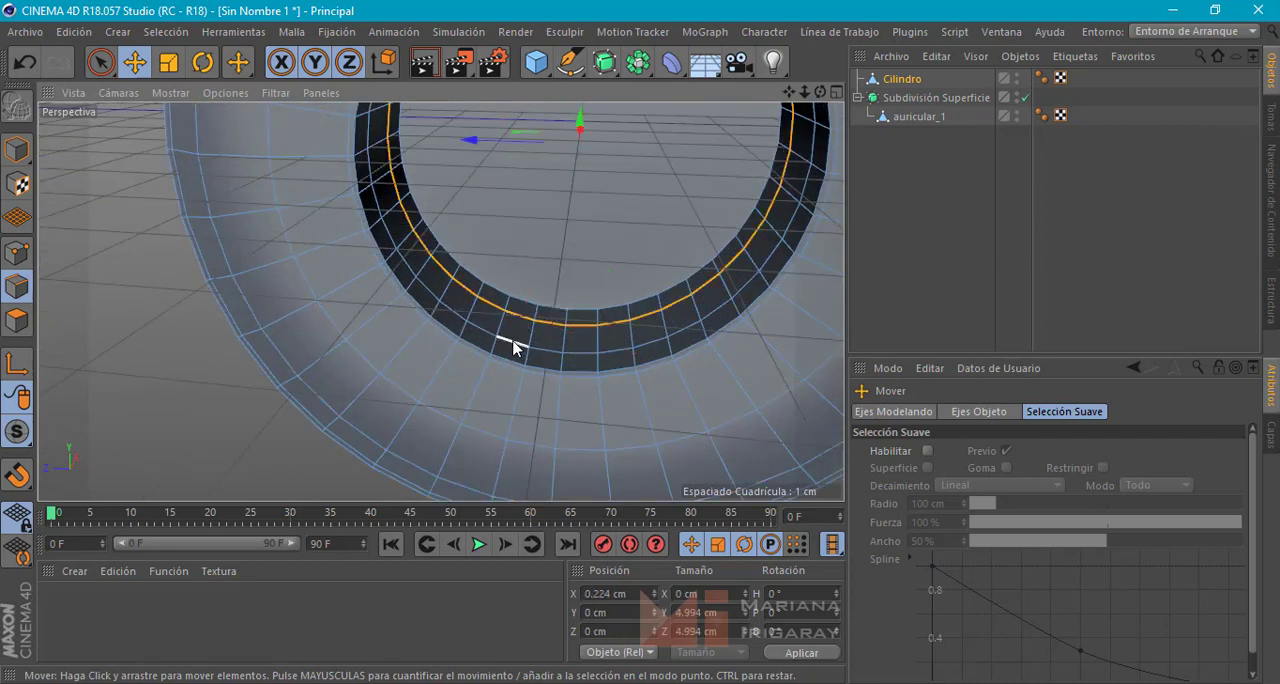
shift+double_click(495, 338)
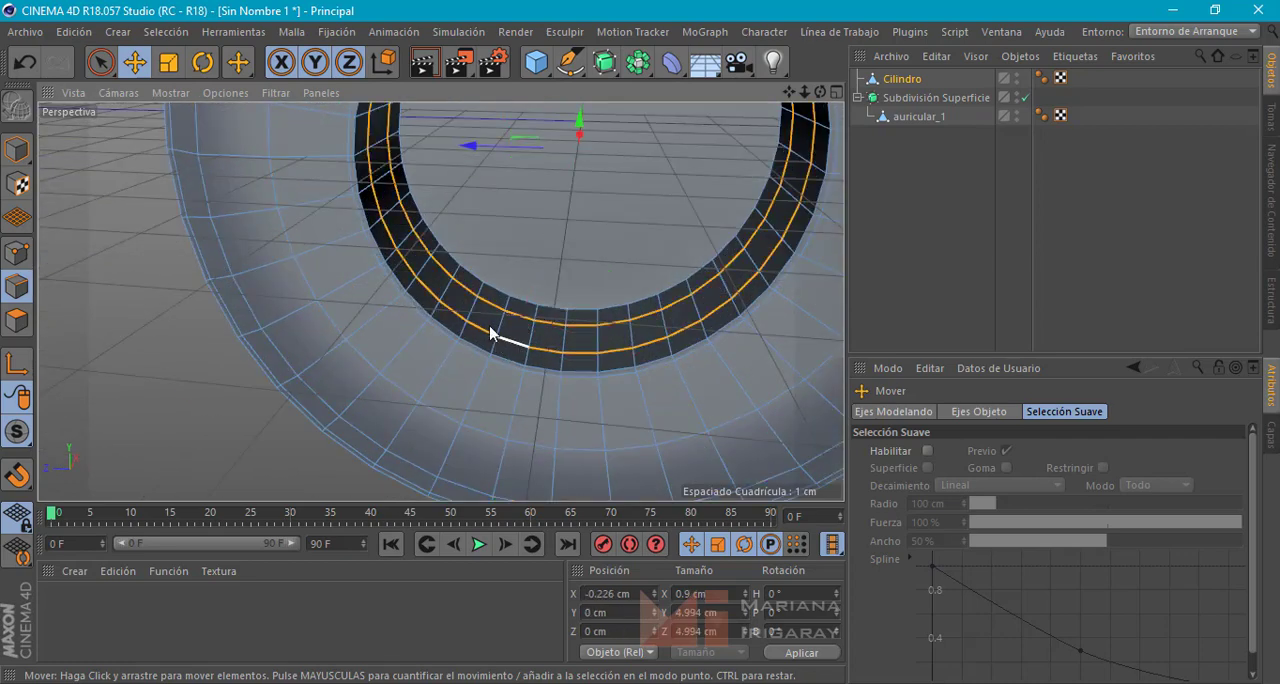
alt+drag(491, 337, 576, 283)
scroll(577, 275, down, 3)
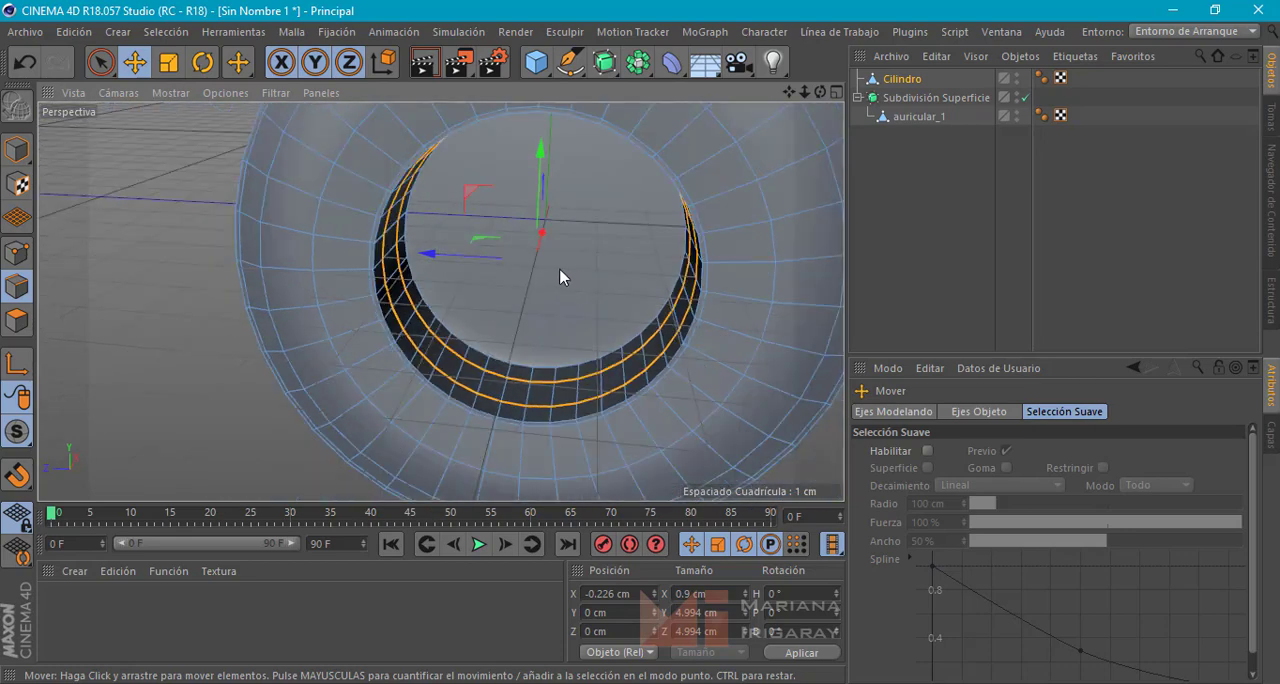
key(t)
drag(184, 216, 165, 235)
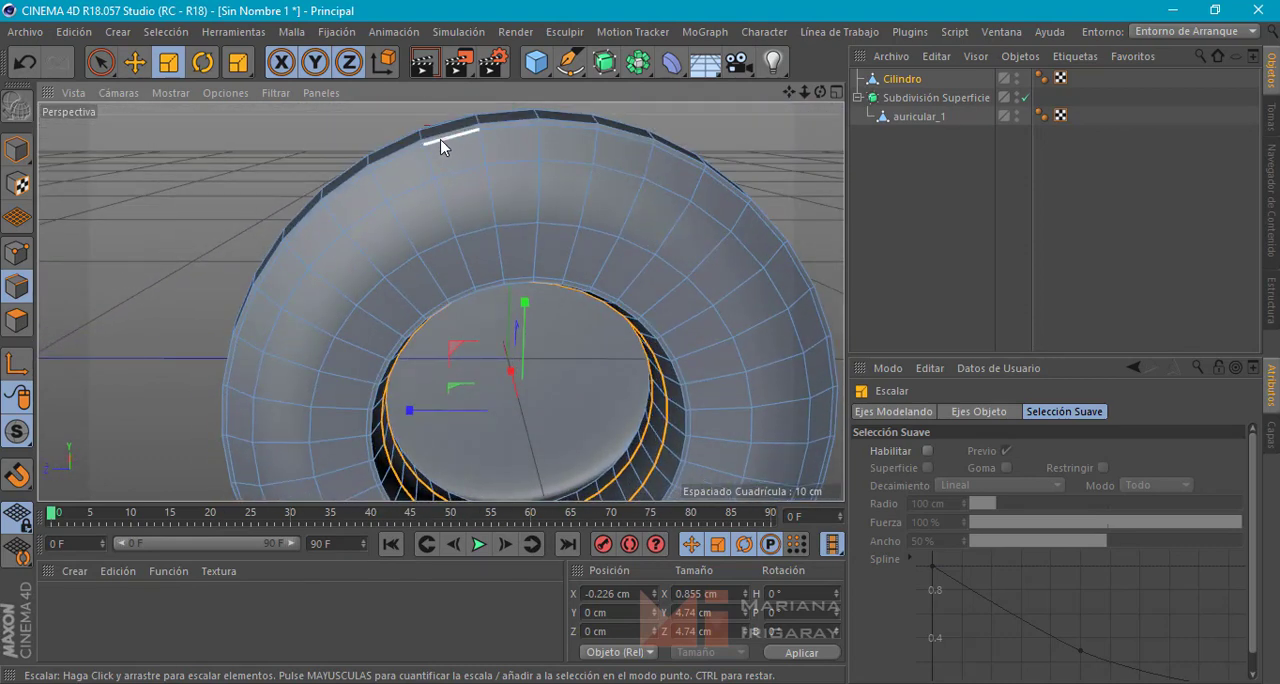
Loop-select the thin polygon strip along the outer rim of the ring's rounded front face in polygon mode
scroll(249, 199, up, 2)
scroll(292, 181, up, 5)
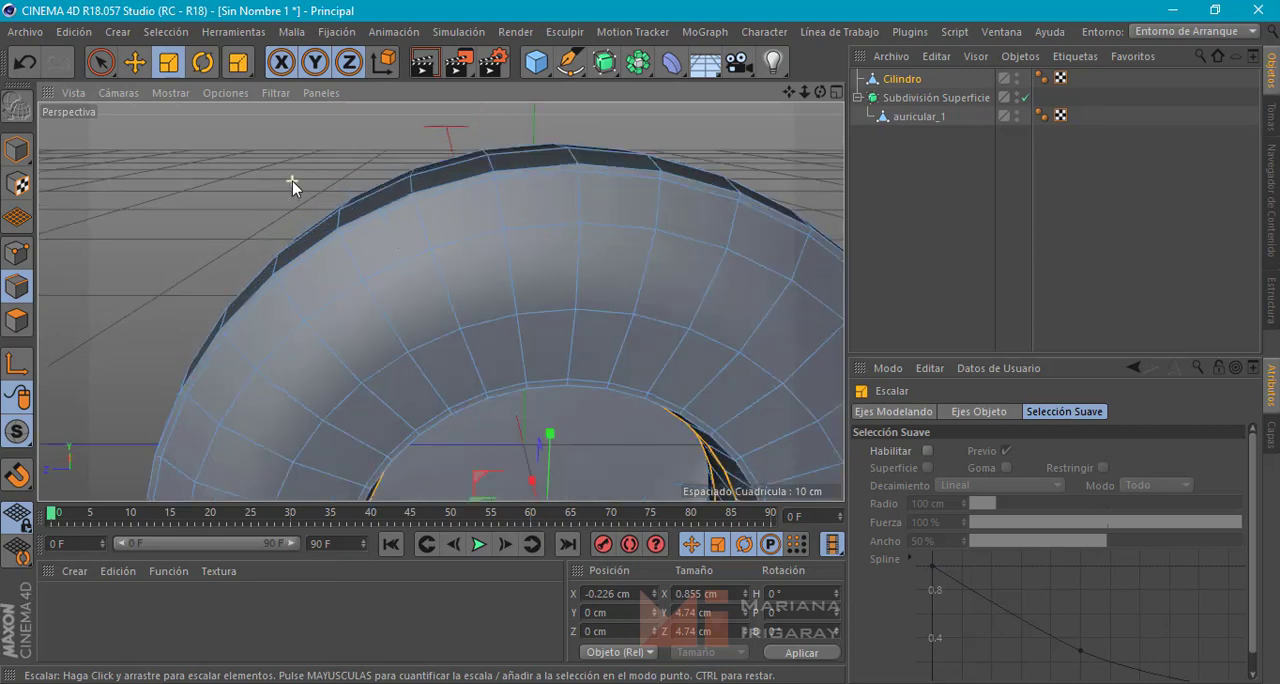
scroll(304, 200, down, 2)
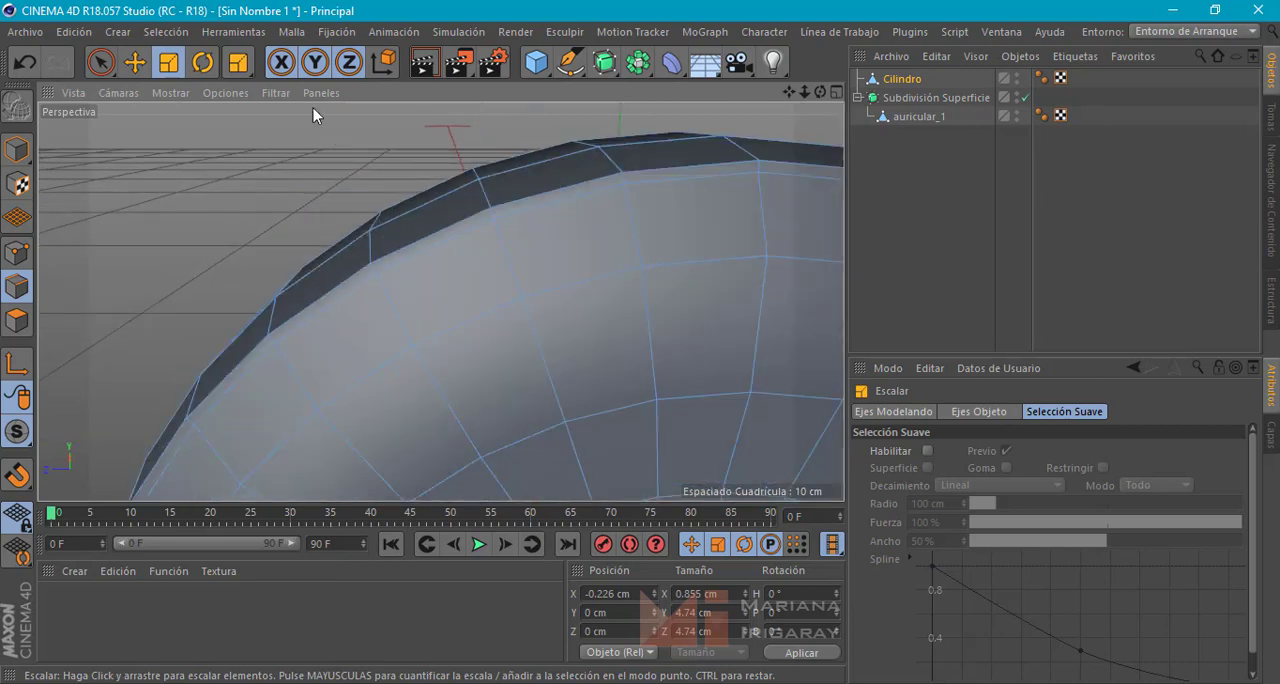
click(18, 320)
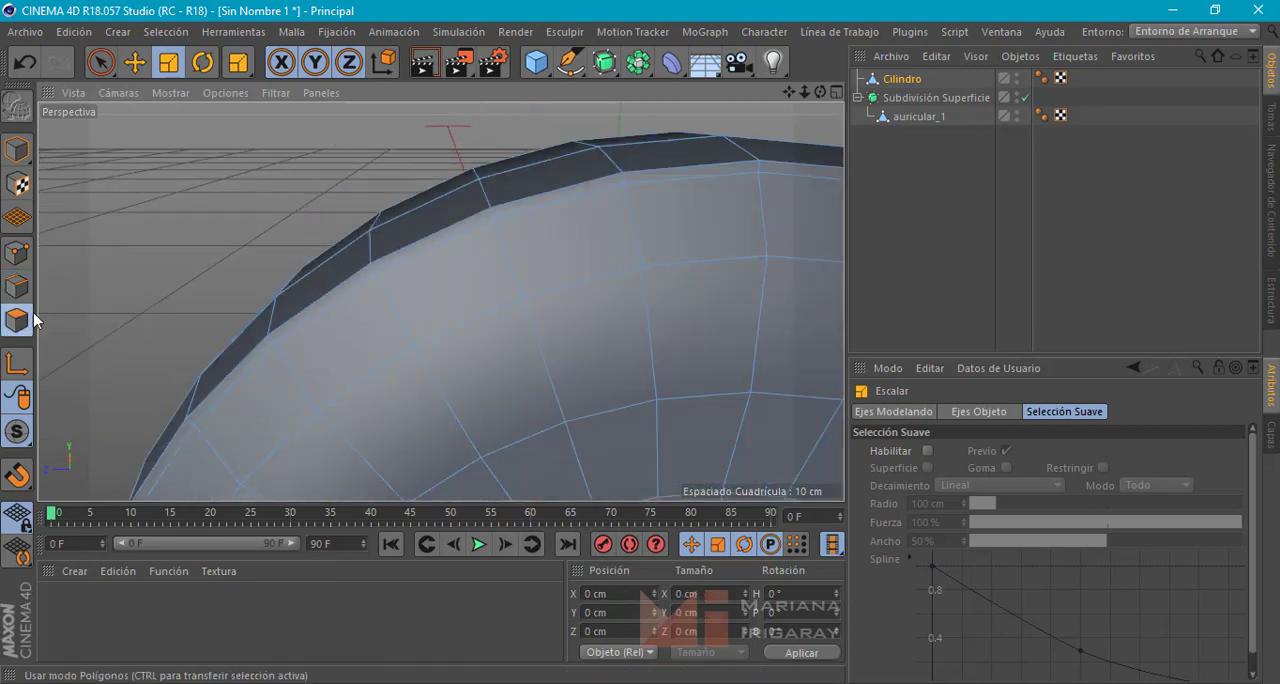
click(105, 66)
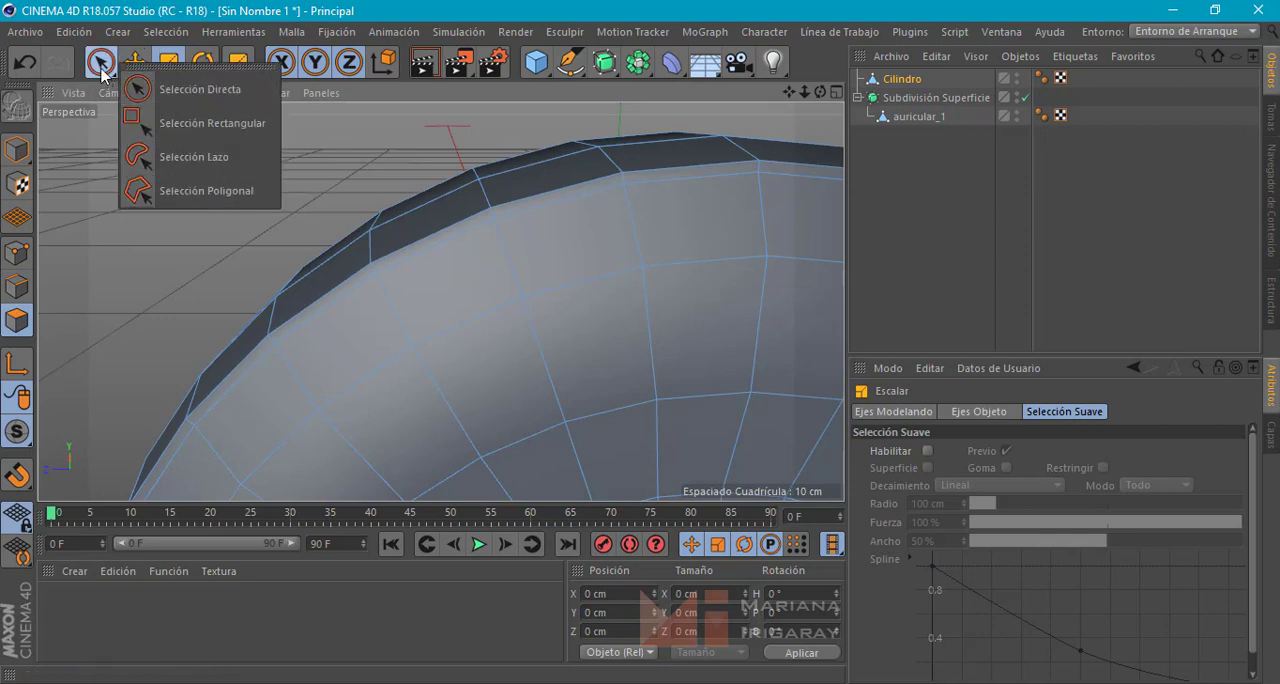
click(160, 32)
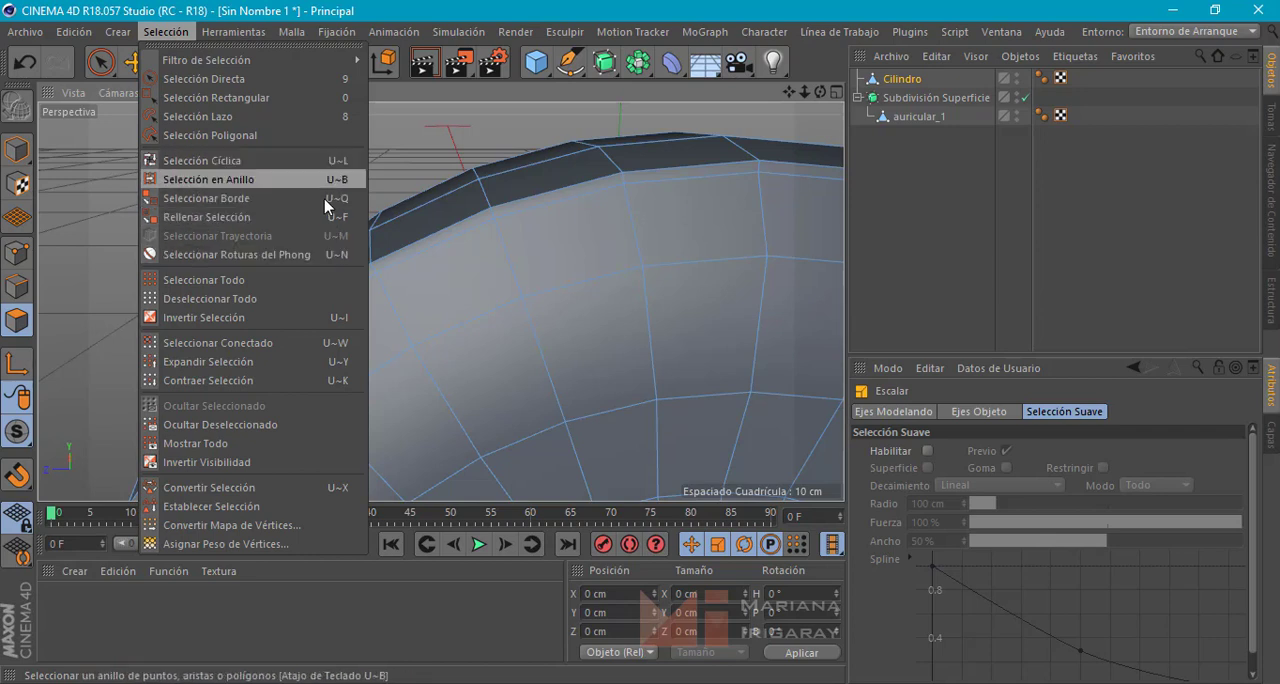
click(200, 162)
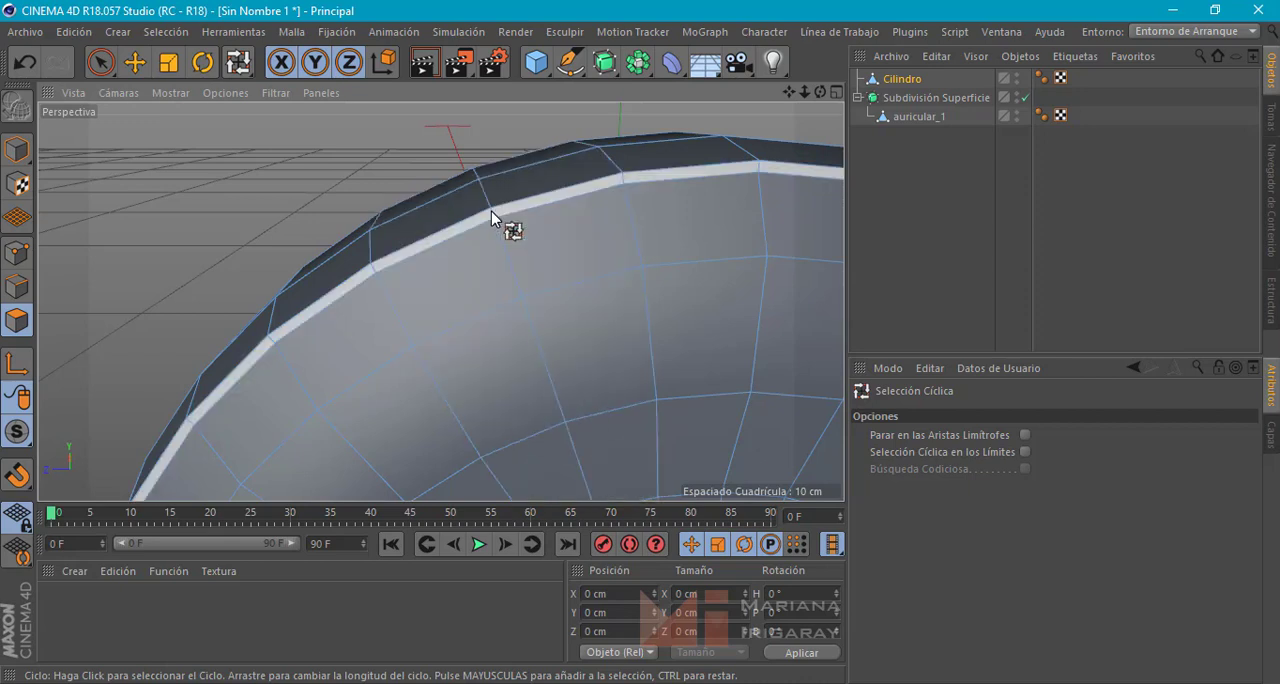
click(491, 213)
Extrude the selected outer rim strip inward with an offset of -0.05 cm to form a seam groove
alt+drag(337, 214, 211, 168)
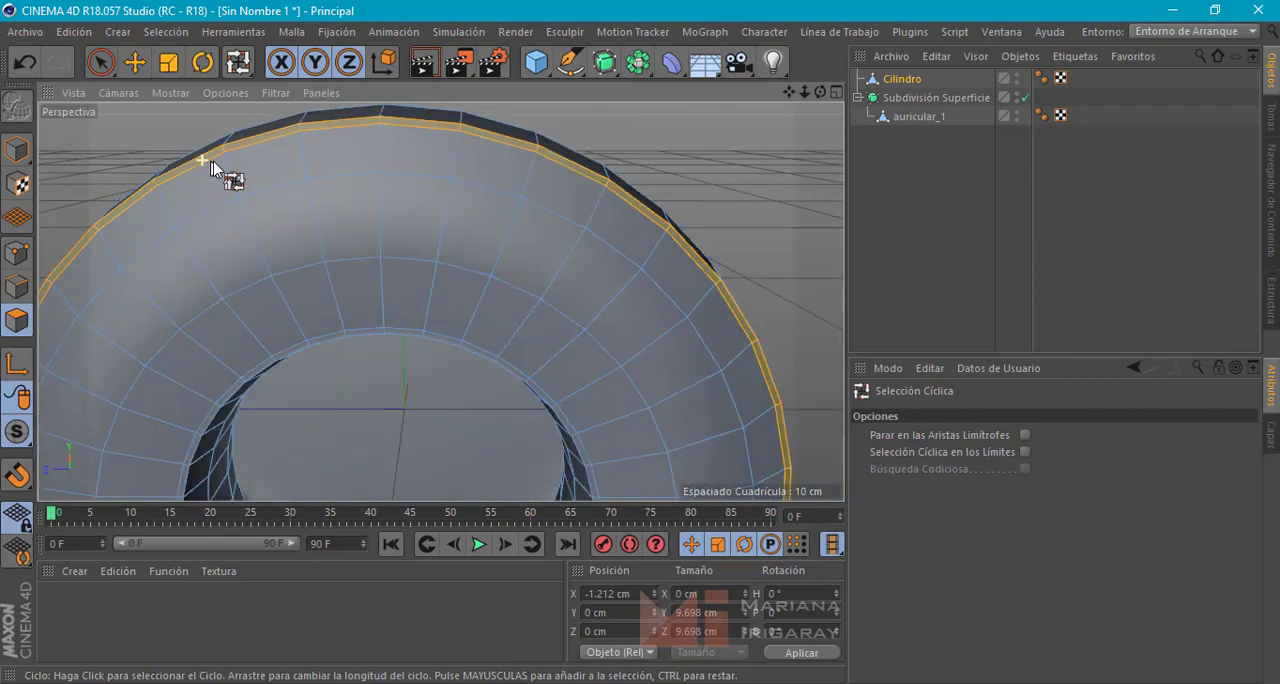
scroll(212, 162, down, 5)
alt+drag(523, 199, 394, 217)
scroll(417, 205, up, 5)
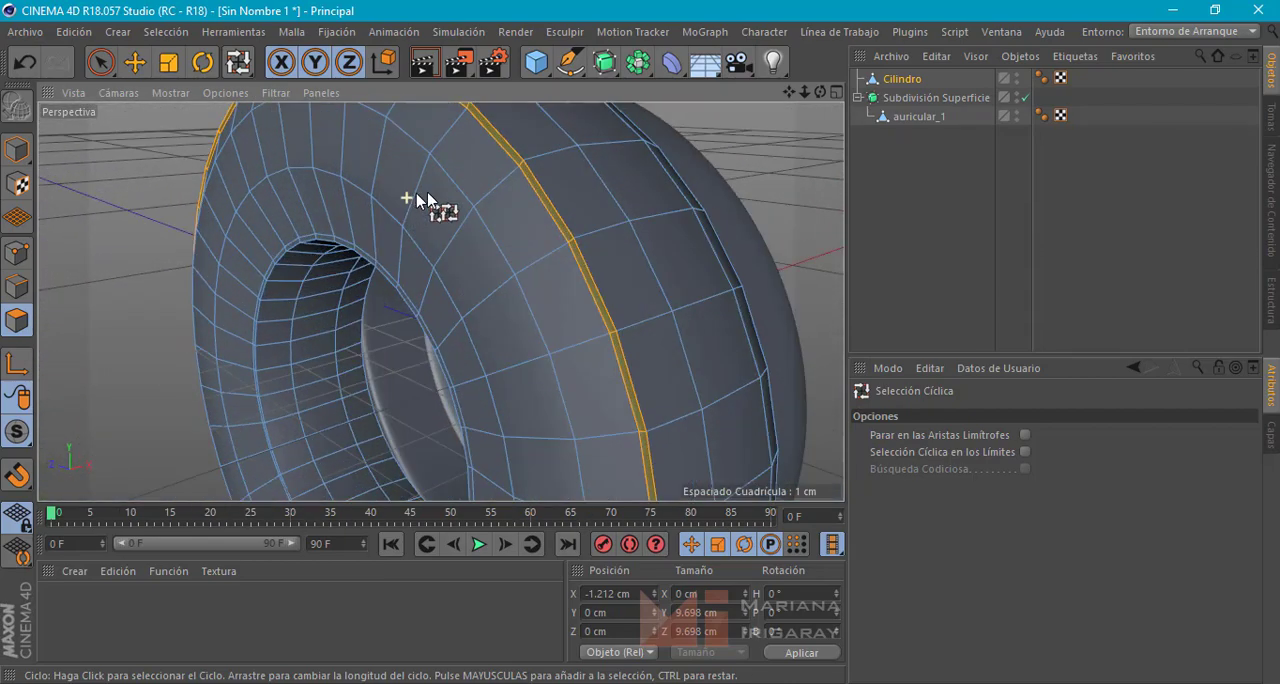
scroll(529, 163, up, 3)
click(141, 66)
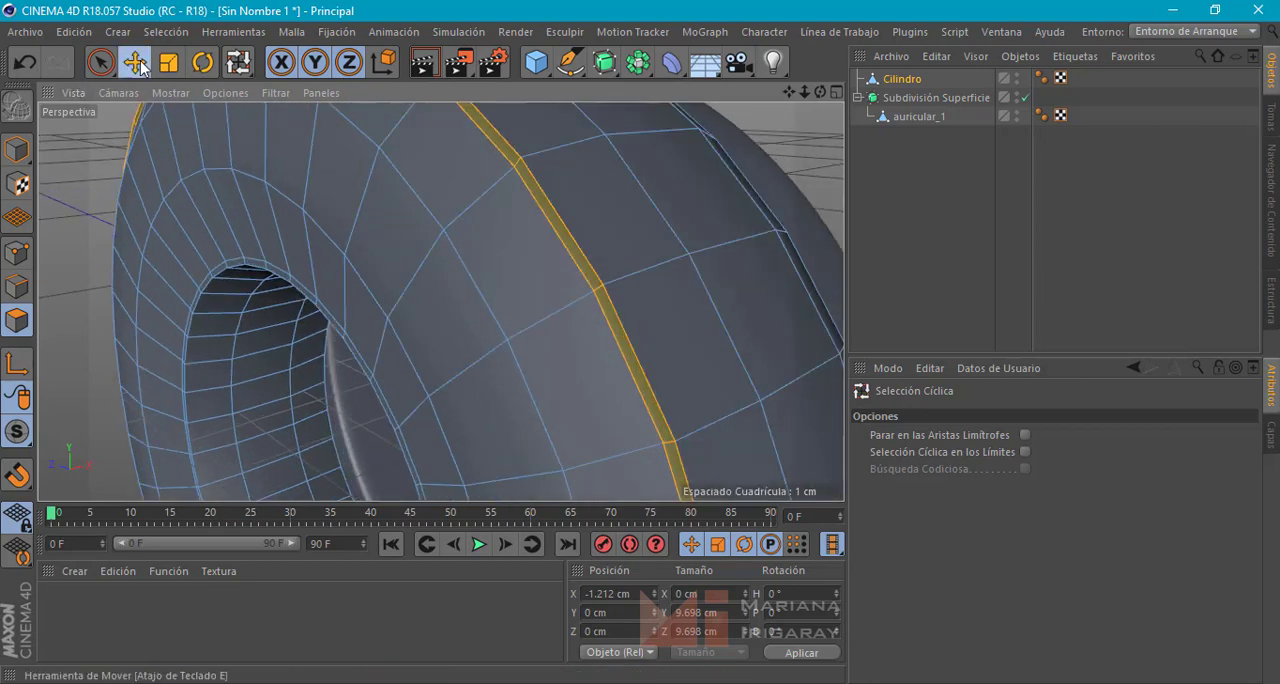
alt+drag(394, 211, 290, 215)
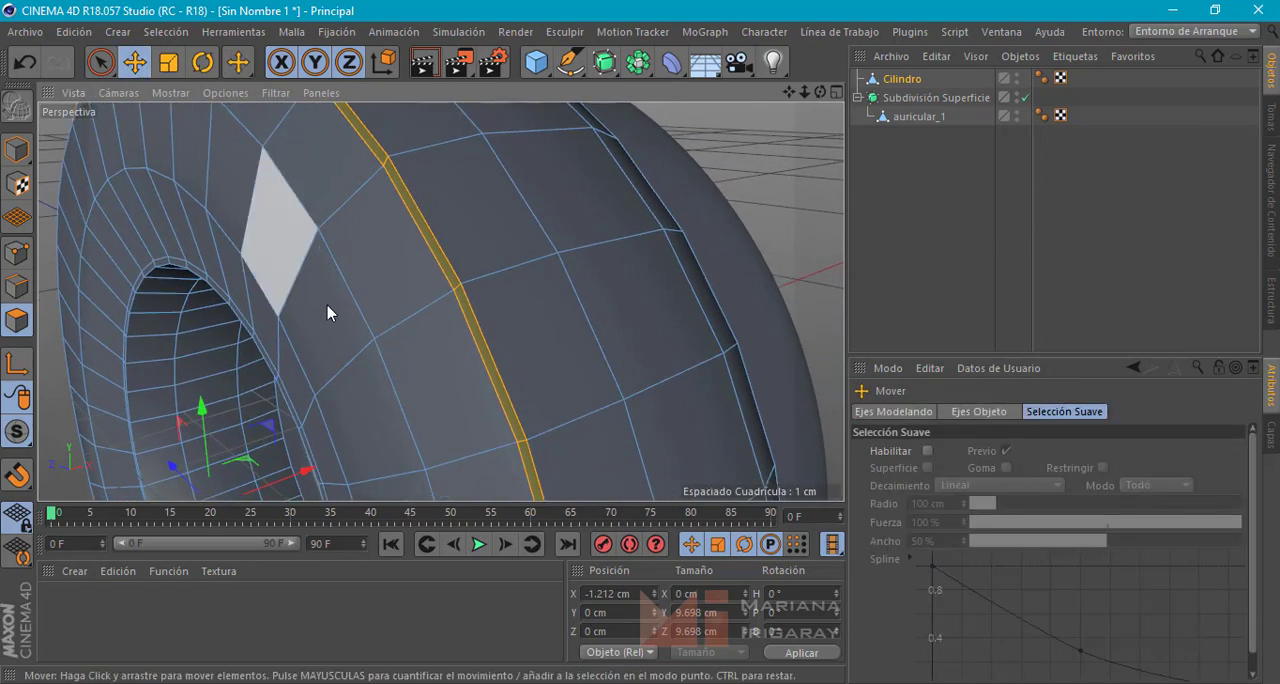
right_click(451, 285)
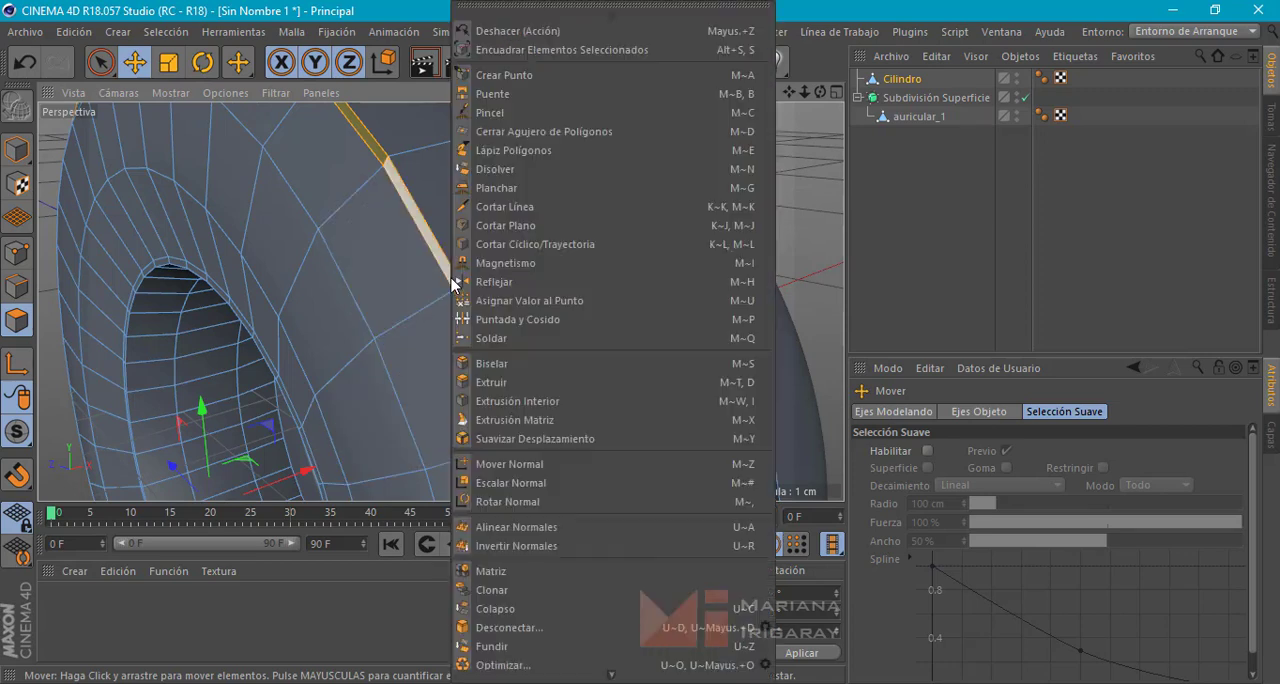
click(516, 383)
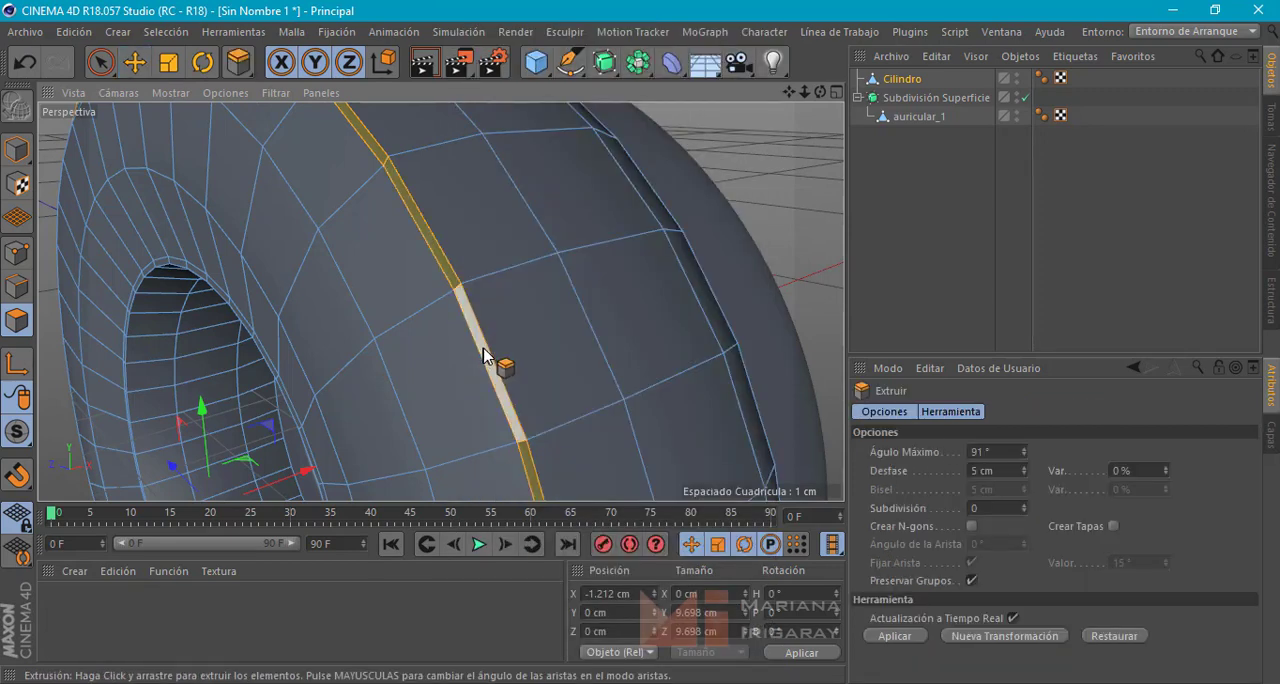
drag(491, 354, 477, 354)
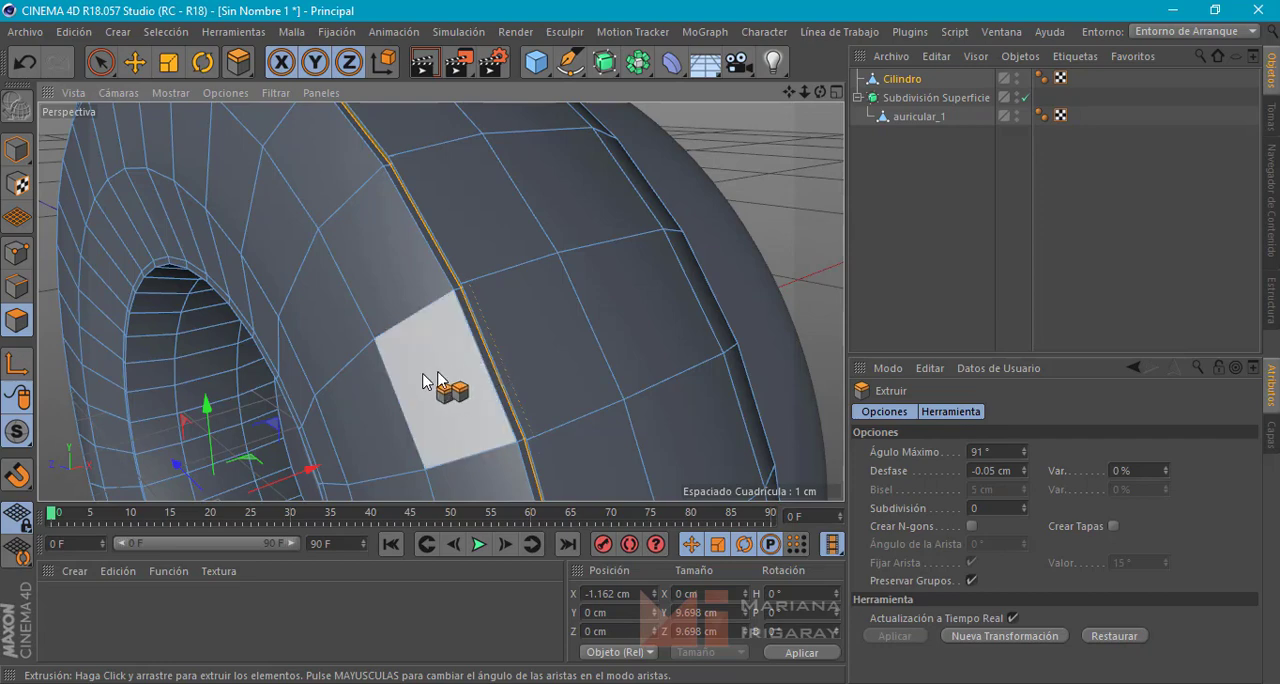
mouse_move(424, 373)
alt+mouse_down()
mouse_move(490, 360)
mouse_move(528, 318)
mouse_move(542, 326)
alt+mouse_up()
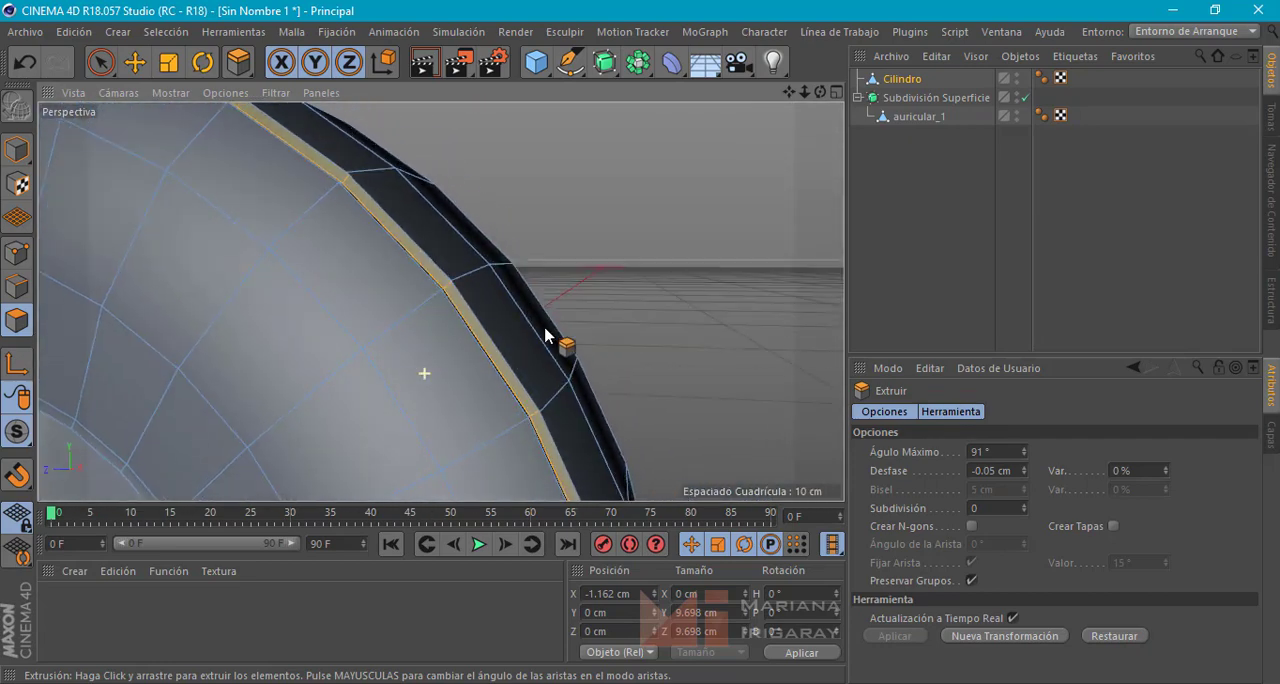
Set the subdivision of the outer rim extrusion to 1
click(1022, 505)
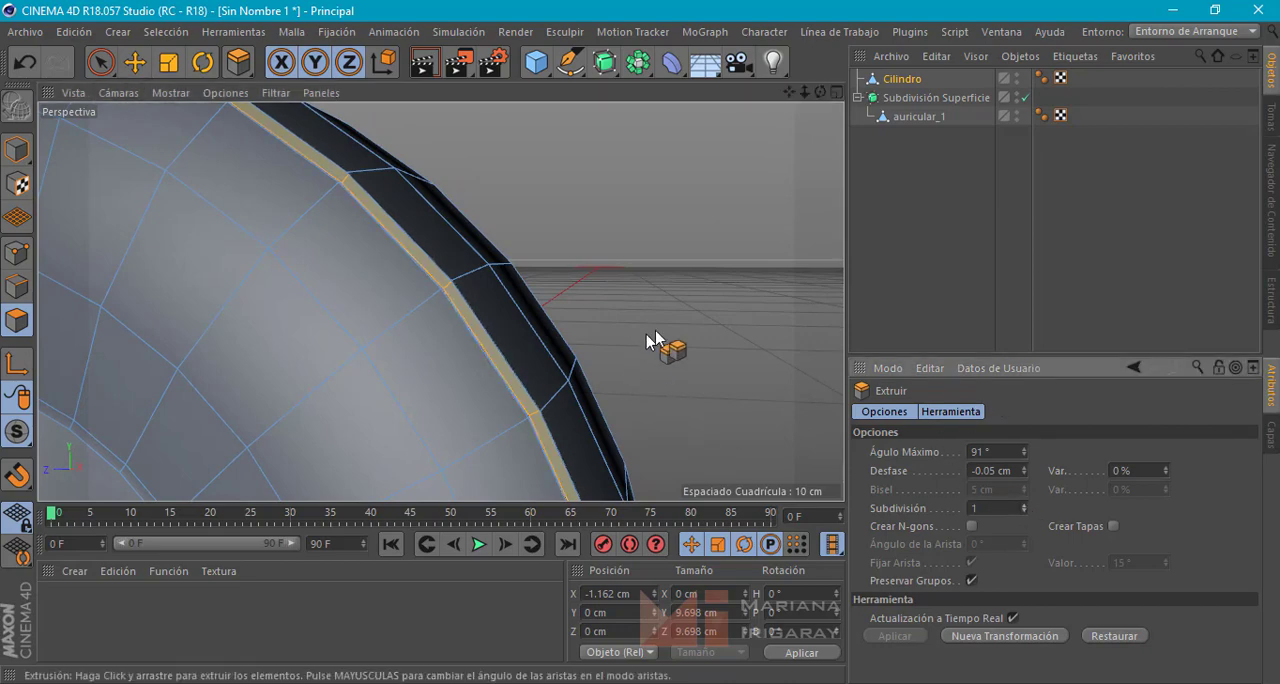
mouse_move(660, 350)
alt+mouse_down()
mouse_move(657, 363)
mouse_move(601, 370)
mouse_move(549, 363)
mouse_move(562, 368)
alt+mouse_up()
scroll(600, 368, up, 10)
click(1023, 512)
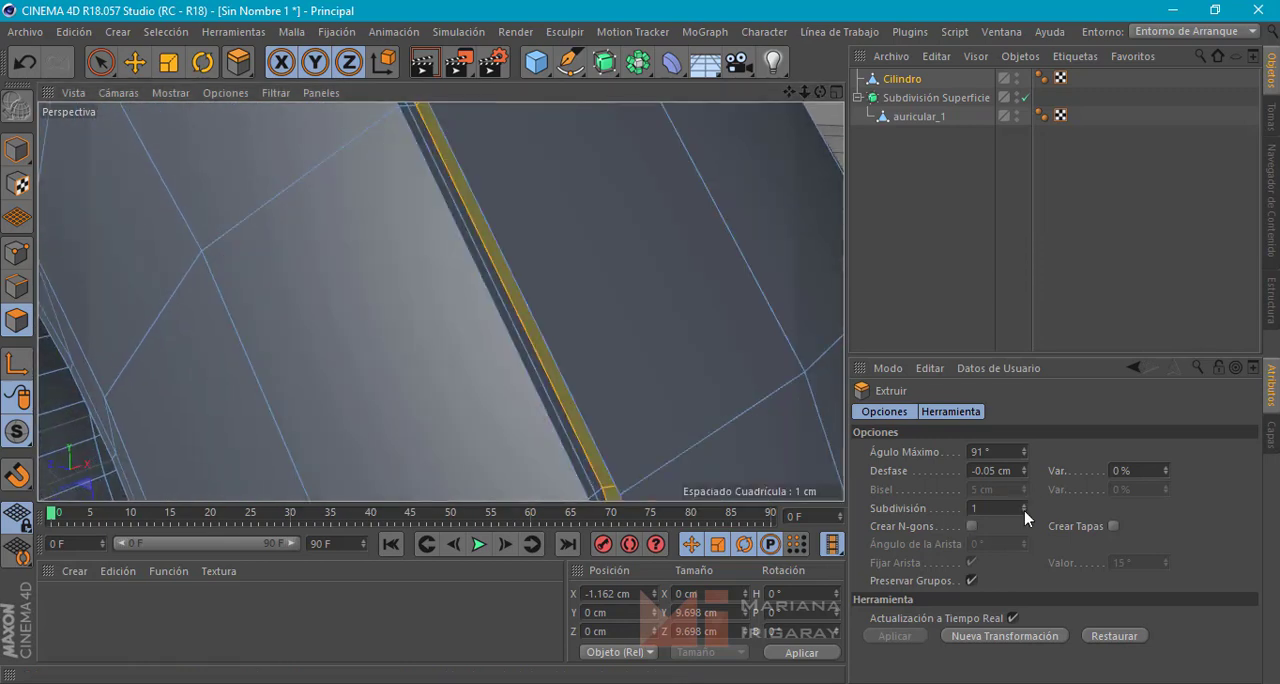
click(1025, 504)
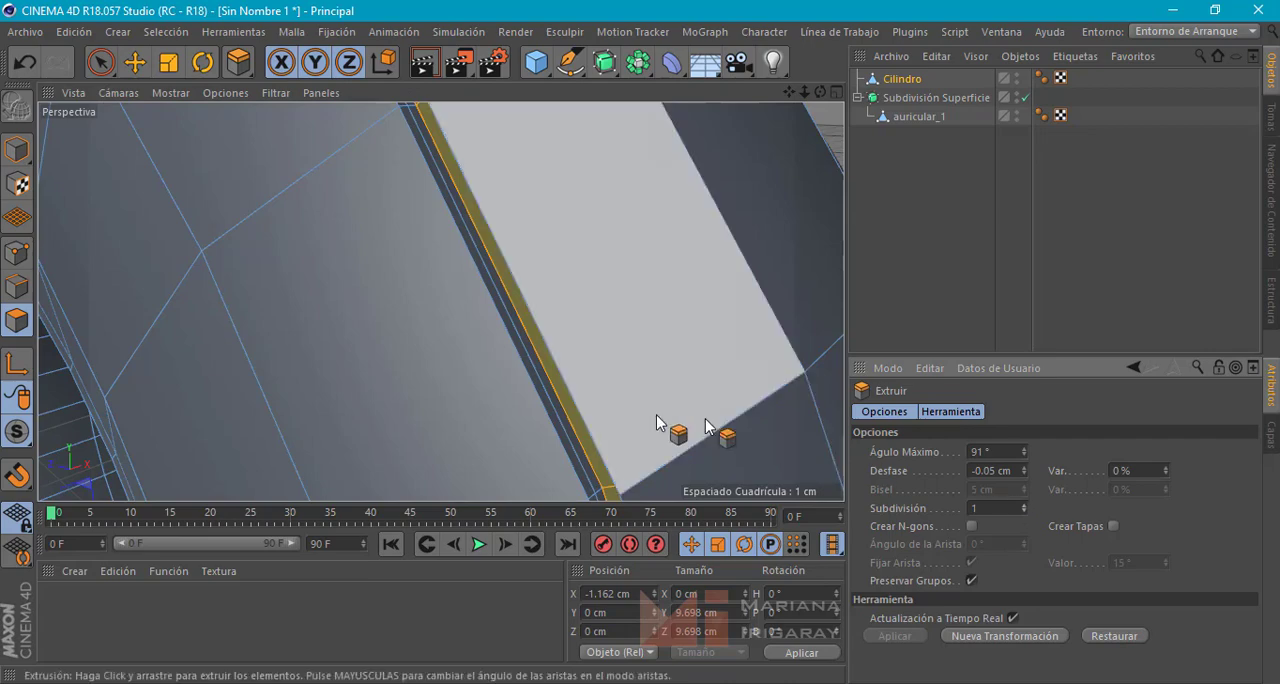
Loop-select the thin polygon strip around the edge of the ring's hole on the front face
alt+drag(547, 403, 517, 291)
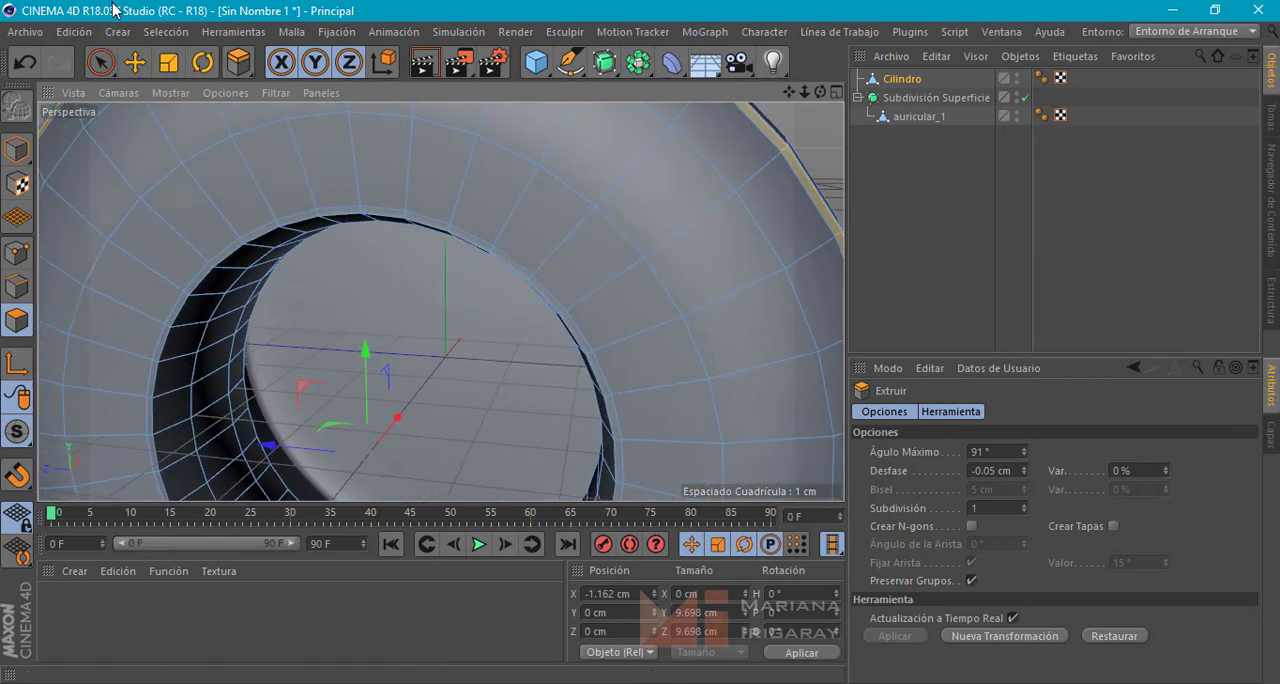
click(240, 64)
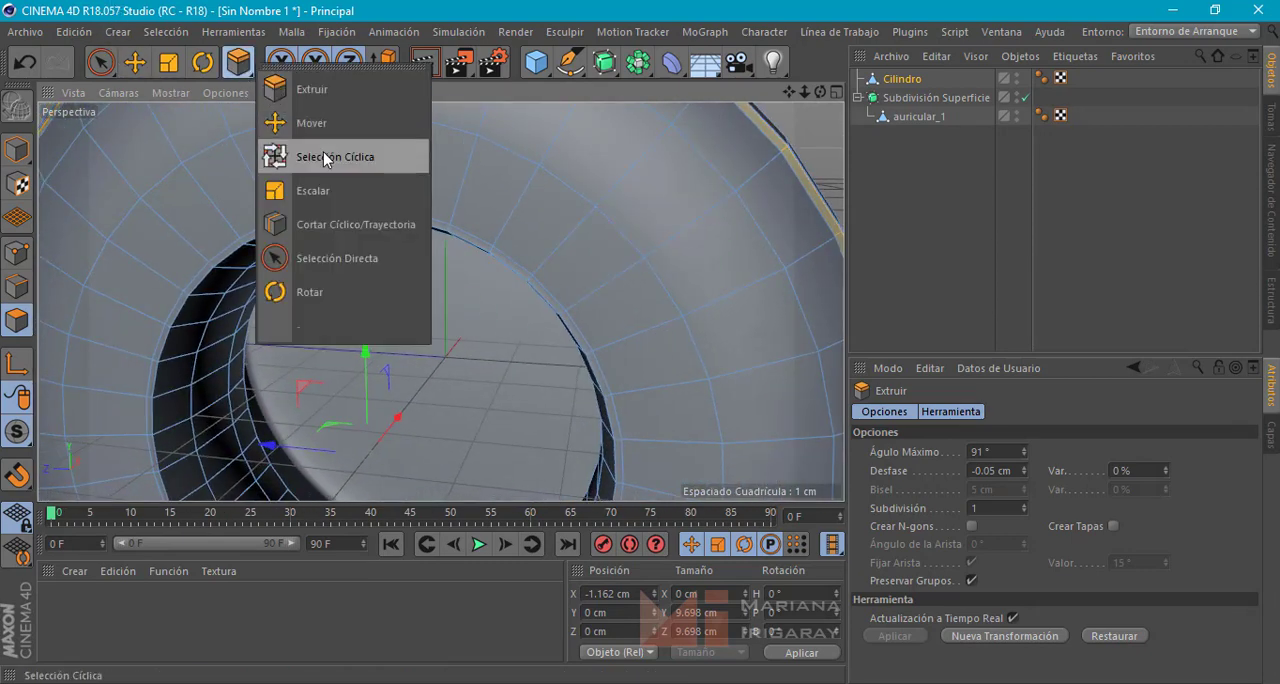
click(360, 157)
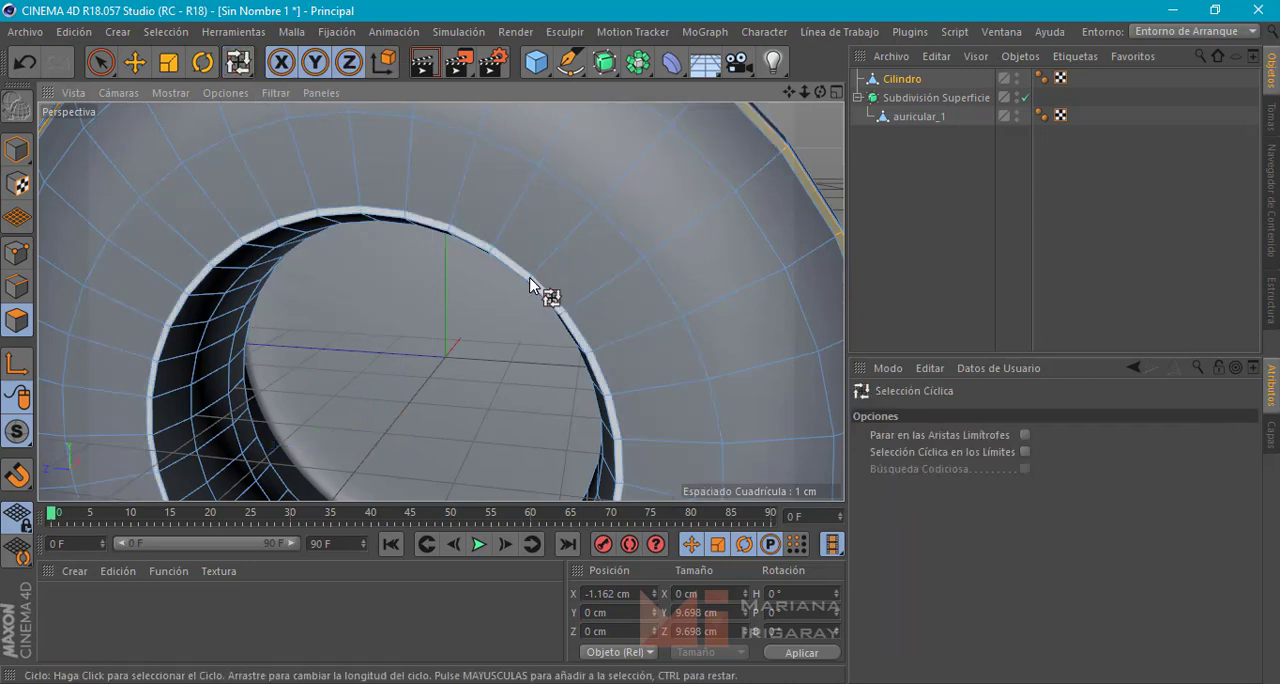
click(538, 286)
Extrude the selected strip around the hole inward with an offset of -0.06 cm, keeping subdivision at 1
click(238, 62)
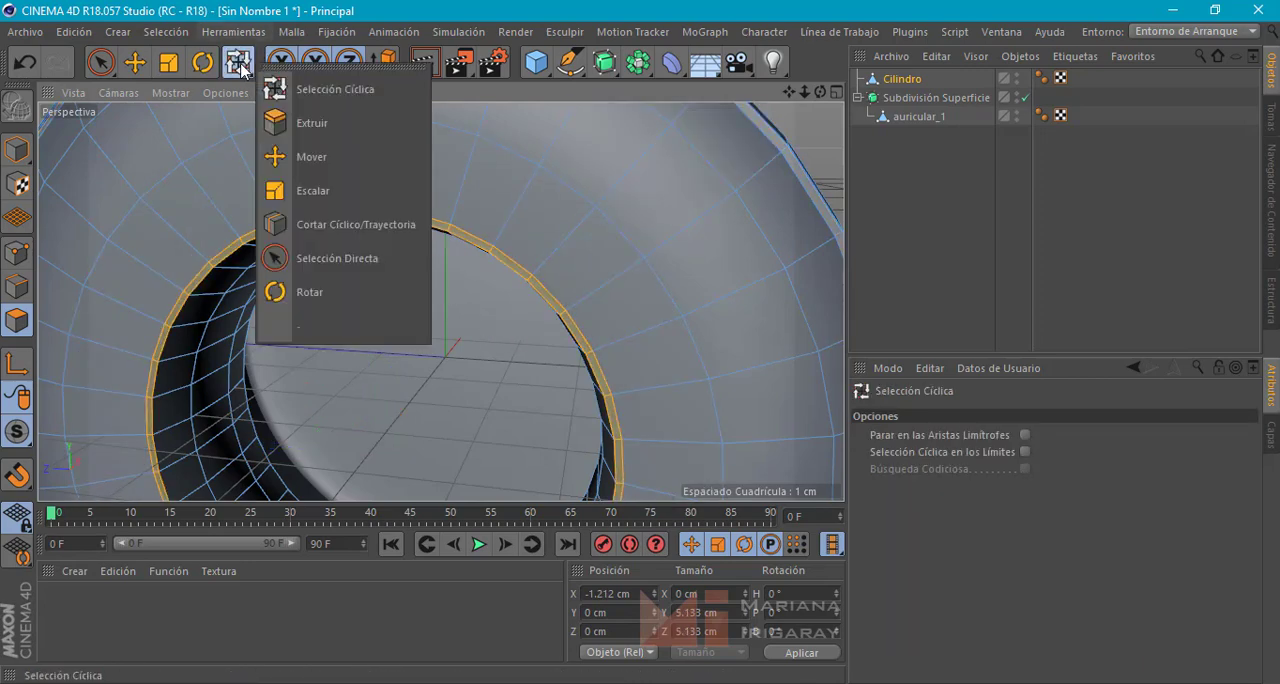
click(313, 133)
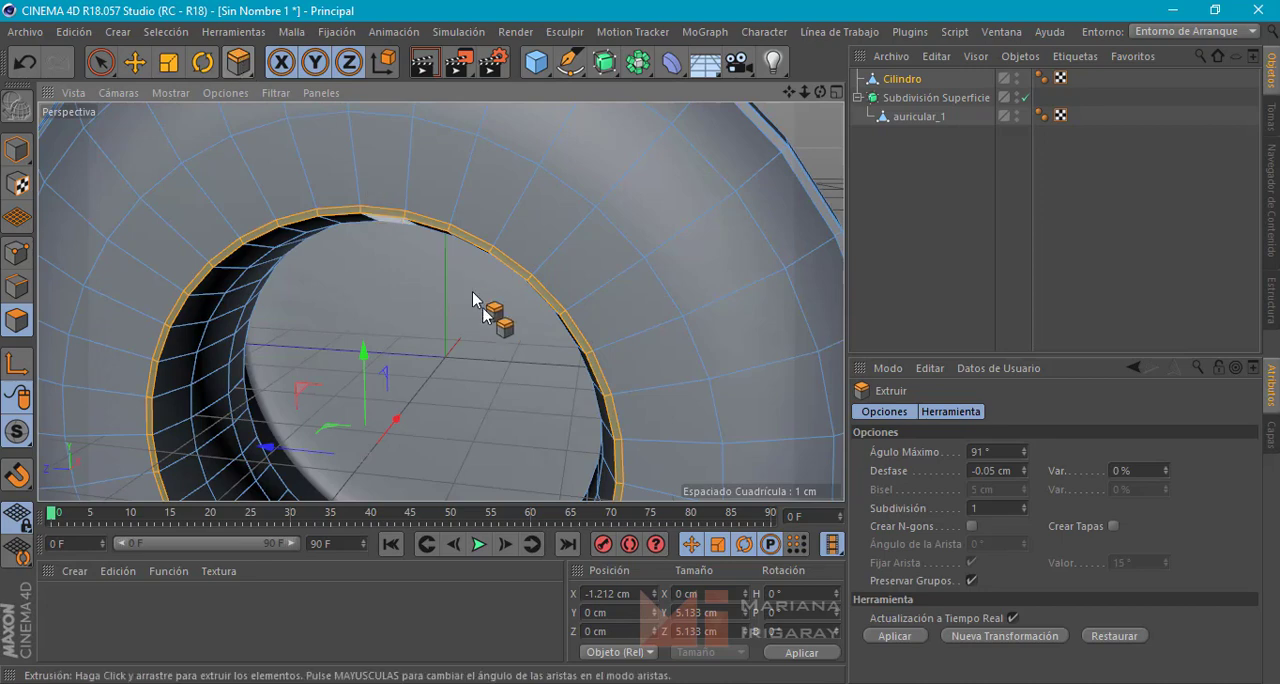
alt+drag(472, 291, 453, 346)
scroll(387, 262, up, 4)
scroll(456, 343, up, 2)
scroll(460, 343, down, 1)
scroll(461, 344, down, 4)
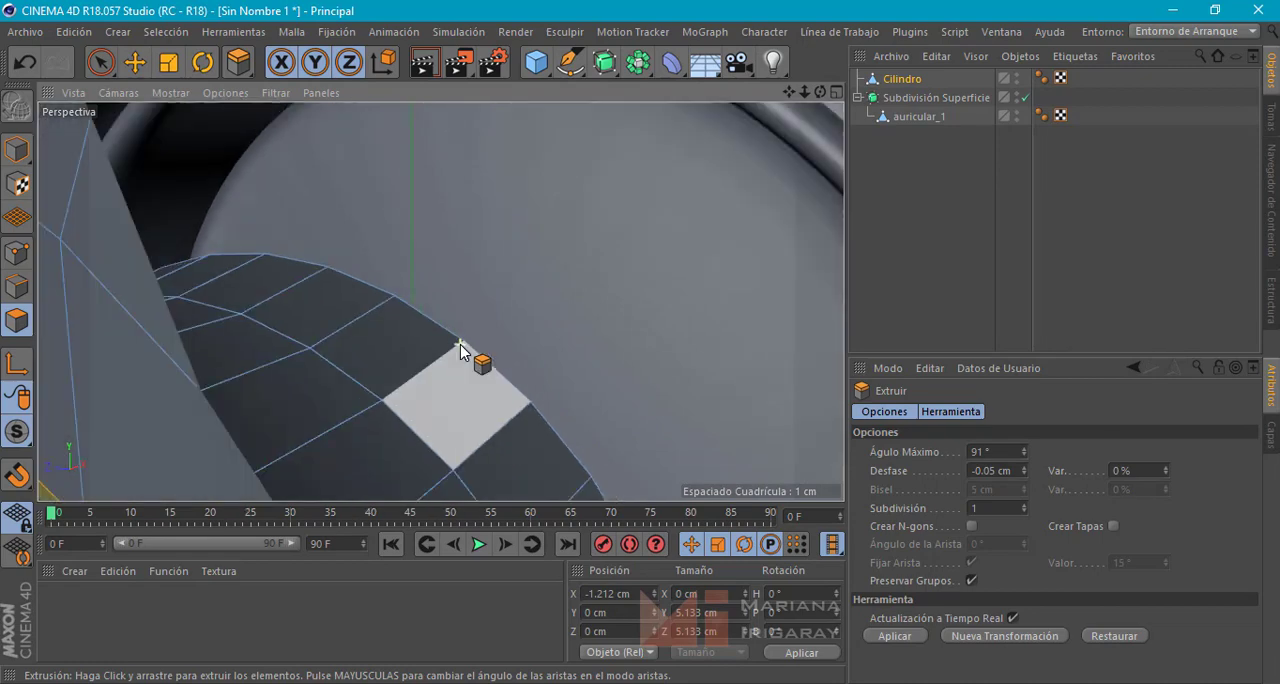
mouse_move(382, 346)
alt+middle_down()
mouse_move(489, 286)
mouse_move(491, 270)
alt+middle_up()
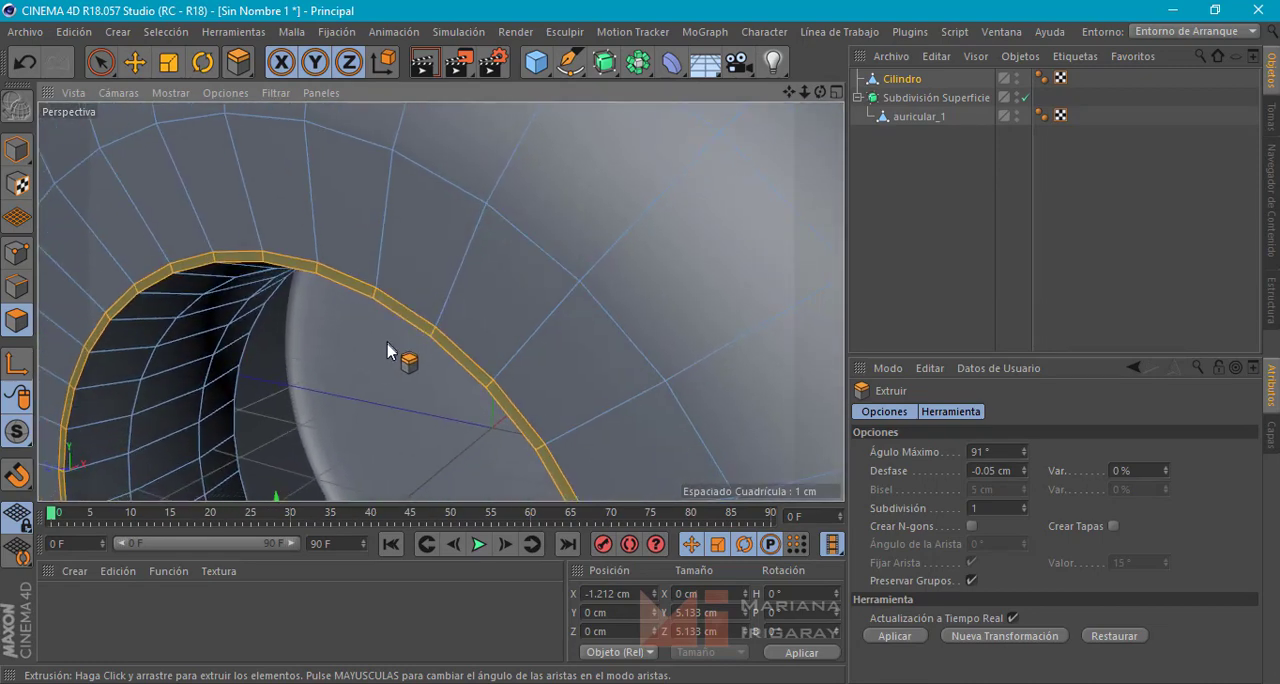
mouse_move(387, 342)
alt+right_down()
mouse_move(402, 353)
mouse_move(391, 309)
mouse_move(393, 327)
alt+right_up()
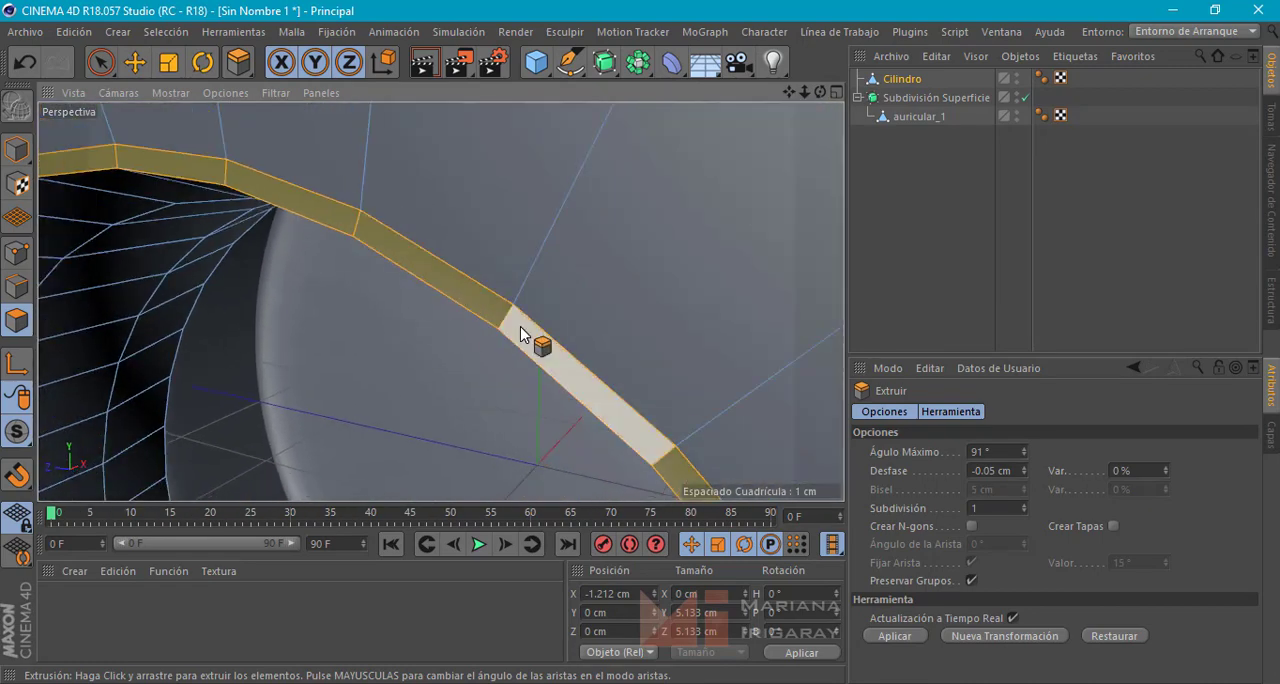
mouse_move(522, 332)
mouse_down()
mouse_move(536, 323)
mouse_move(515, 348)
mouse_up()
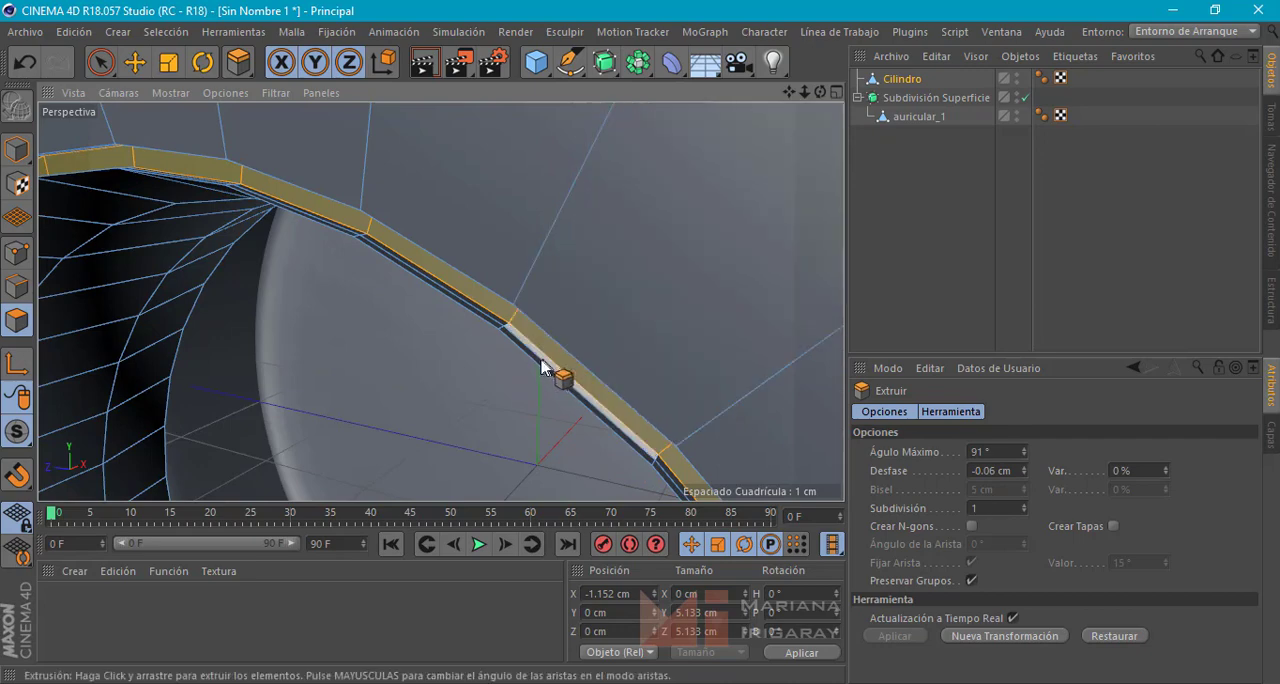
Return to whole-object mode with the Move tool, deselect the ring and inspect it alongside the ear cup
scroll(400, 342, down, 8)
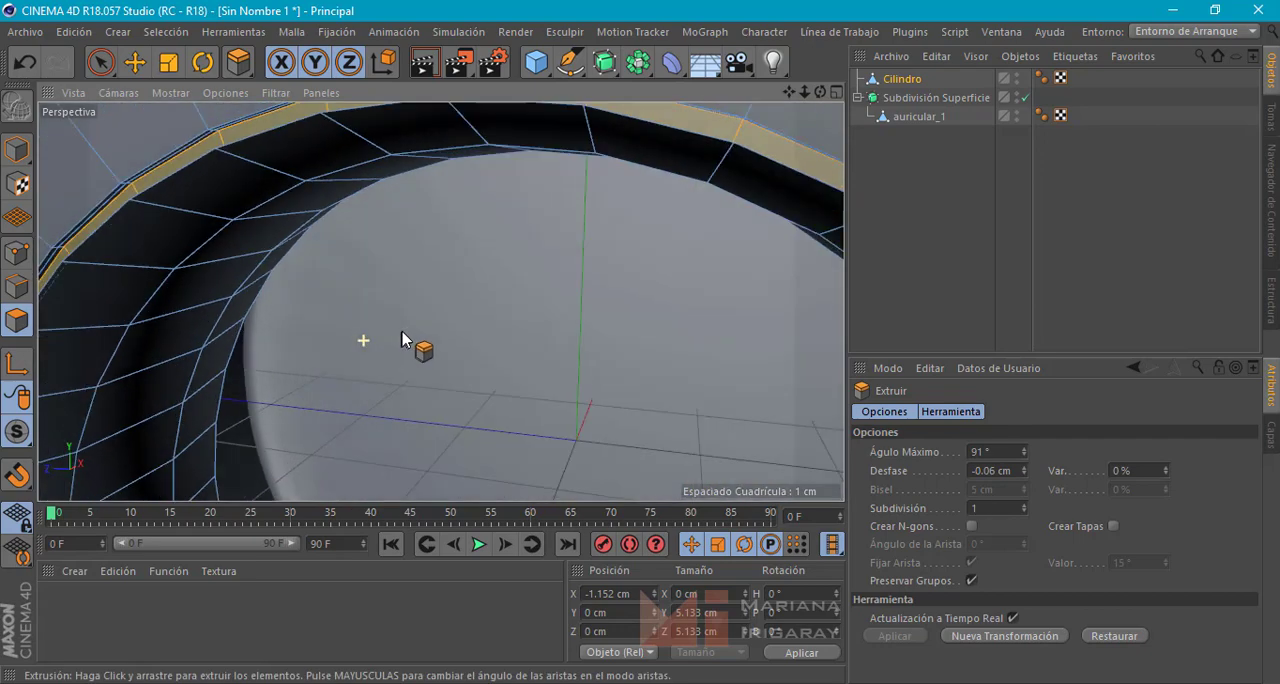
scroll(473, 303, down, 6)
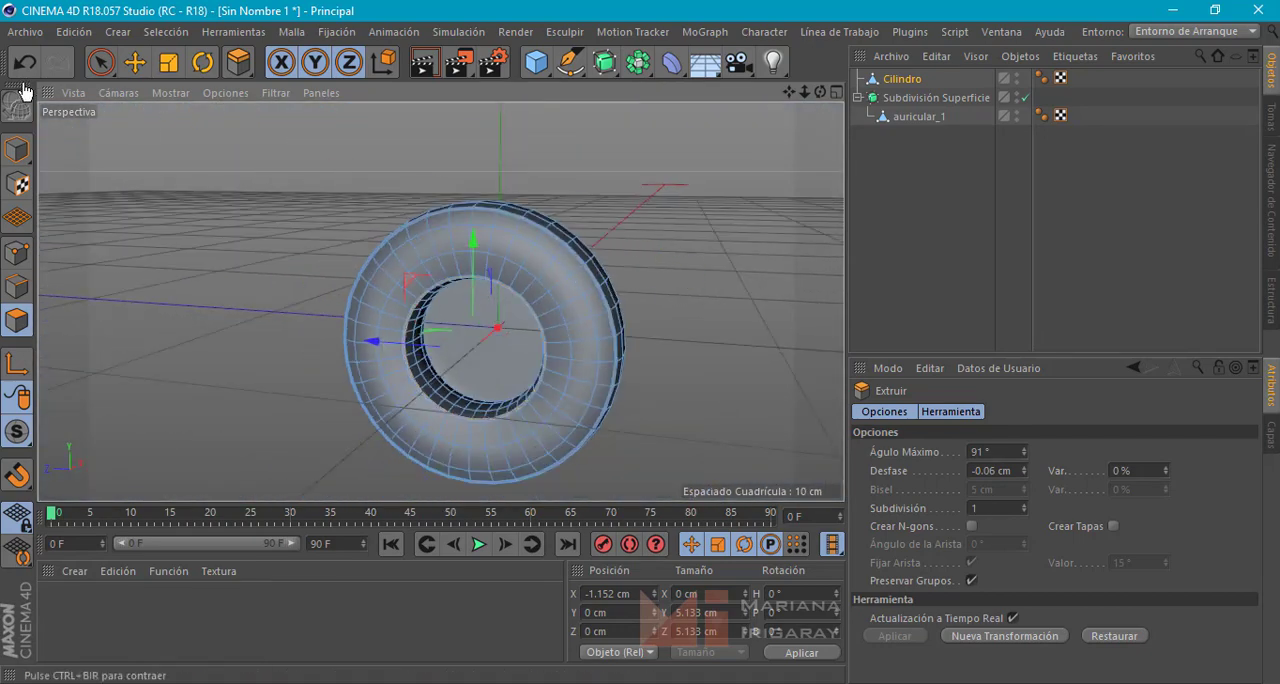
click(18, 146)
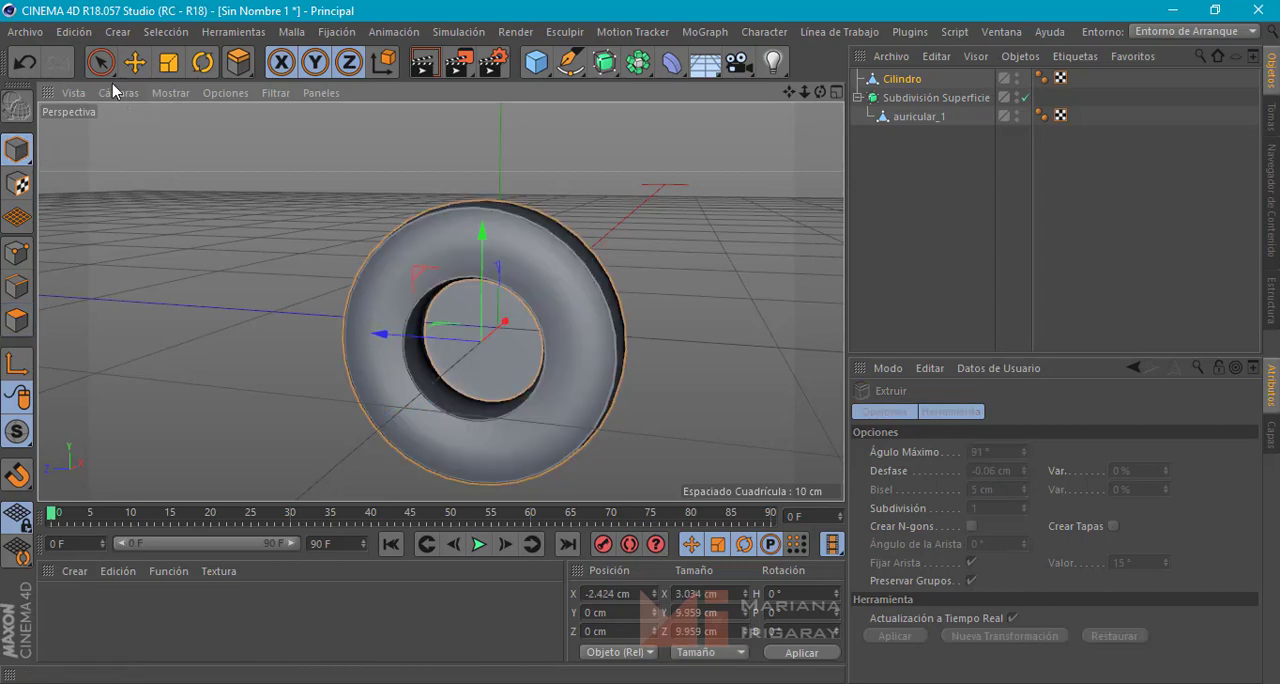
click(135, 63)
click(234, 230)
alt+drag(234, 230, 516, 304)
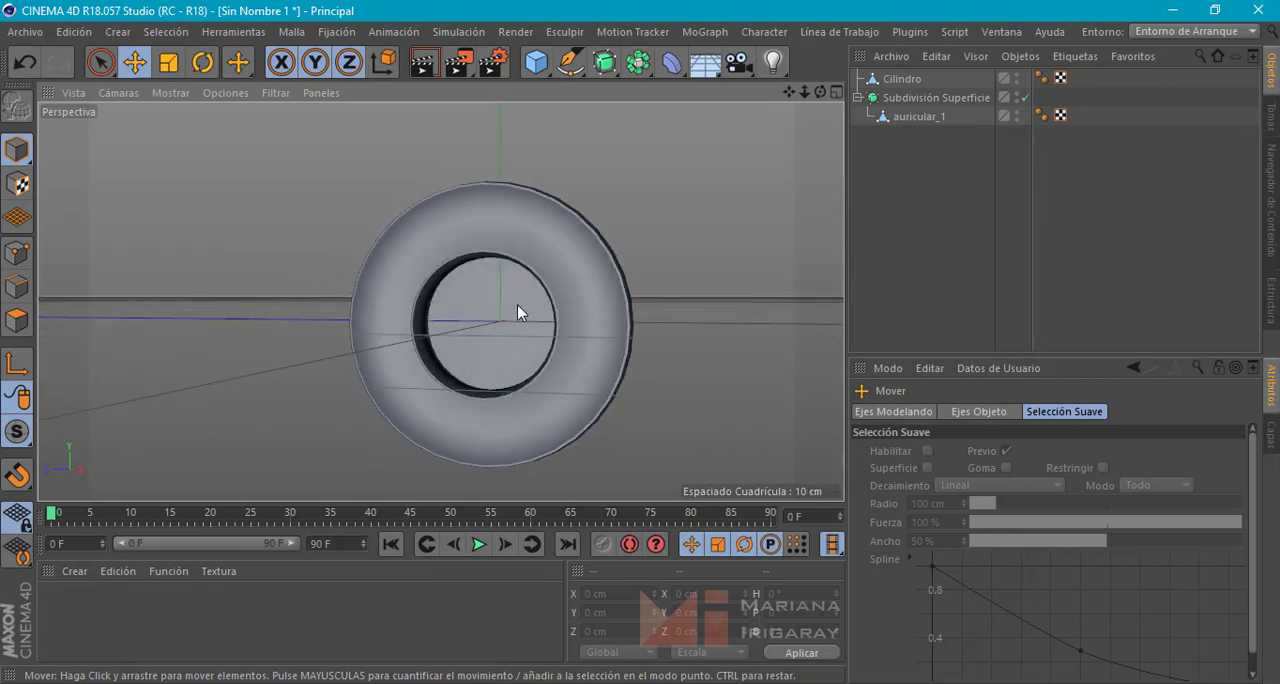
alt+drag(295, 267, 195, 284)
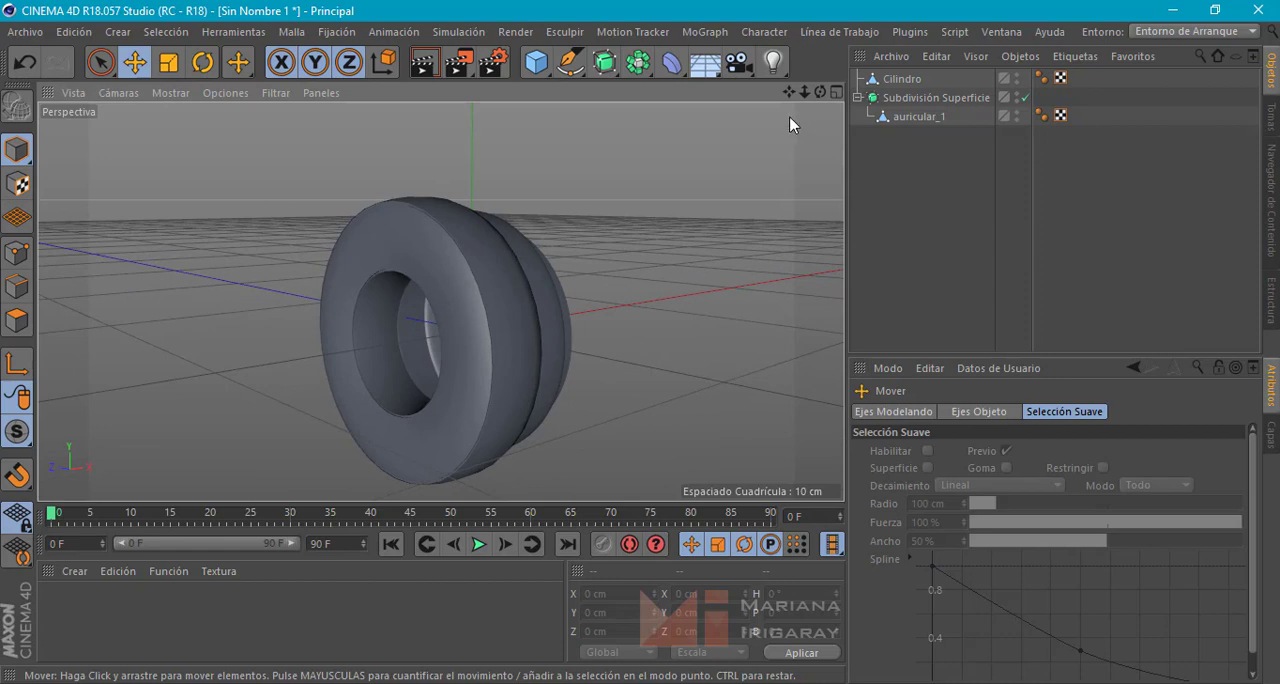
Rename the ring object Cilindro as goma_espuma
double_click(903, 79)
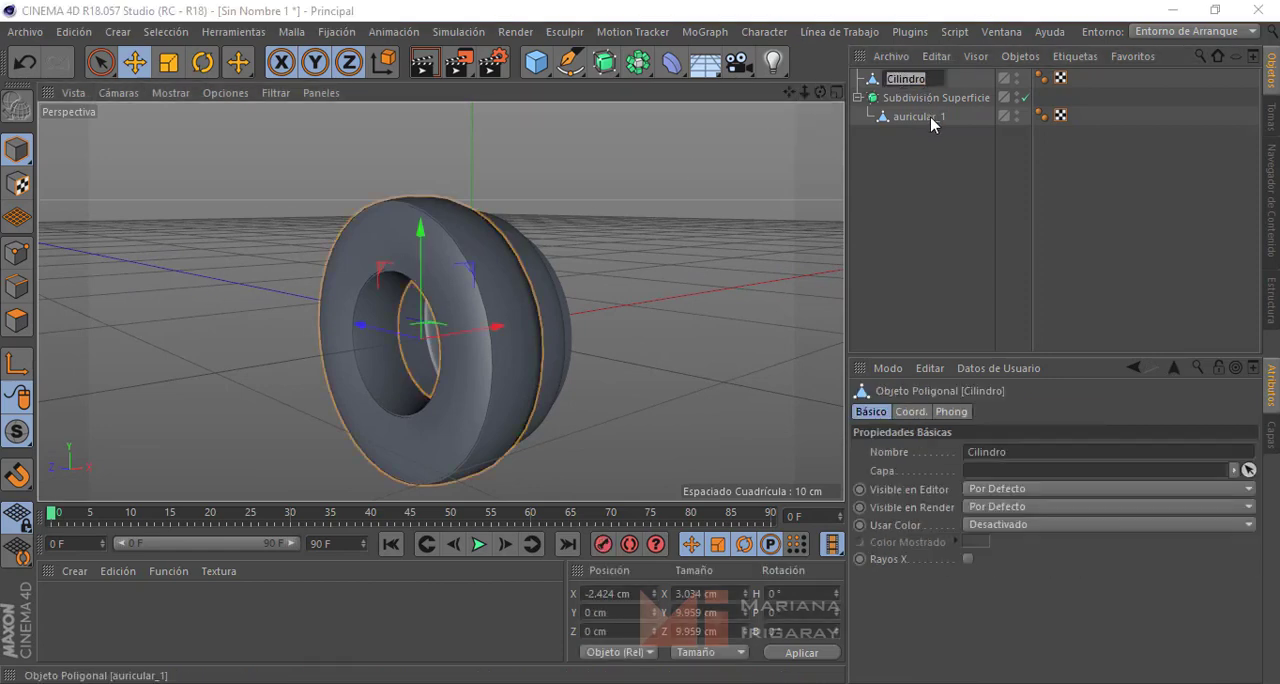
text(d)
key(Return)
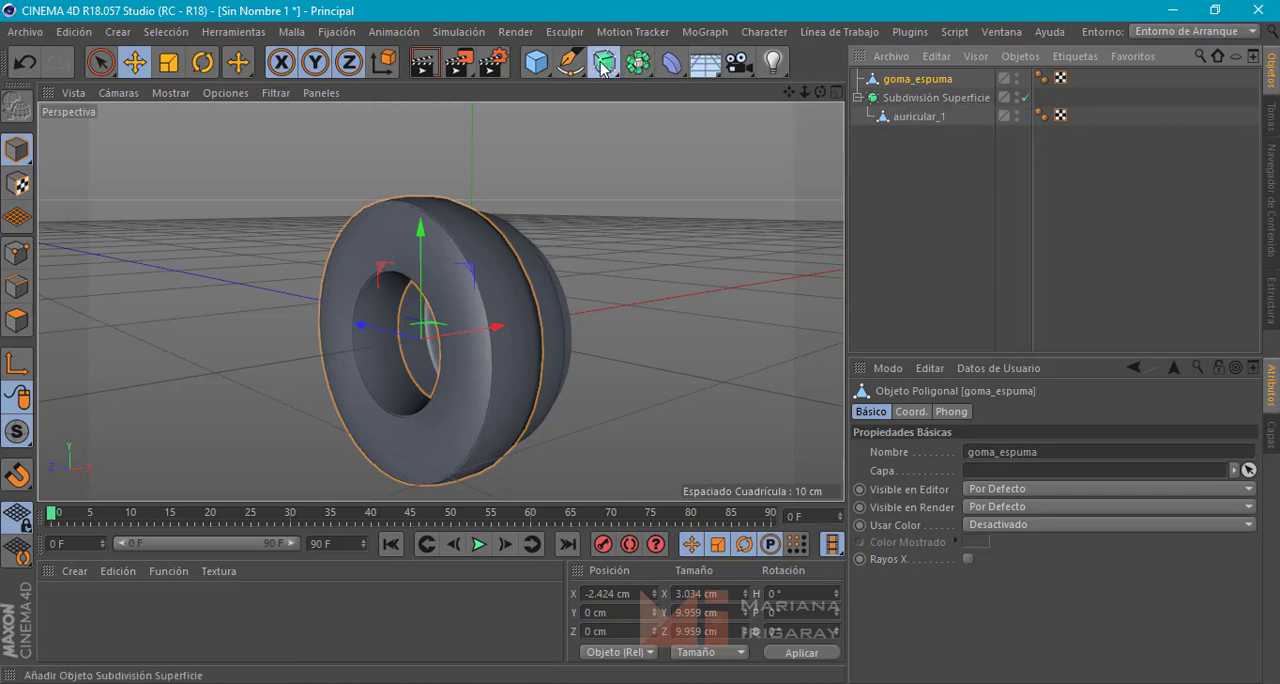
Nest goma_espuma under a new Subdivision Surface object and switch that subdivision off
drag(604, 62, 650, 88)
drag(925, 99, 922, 80)
alt+drag(750, 208, 693, 212)
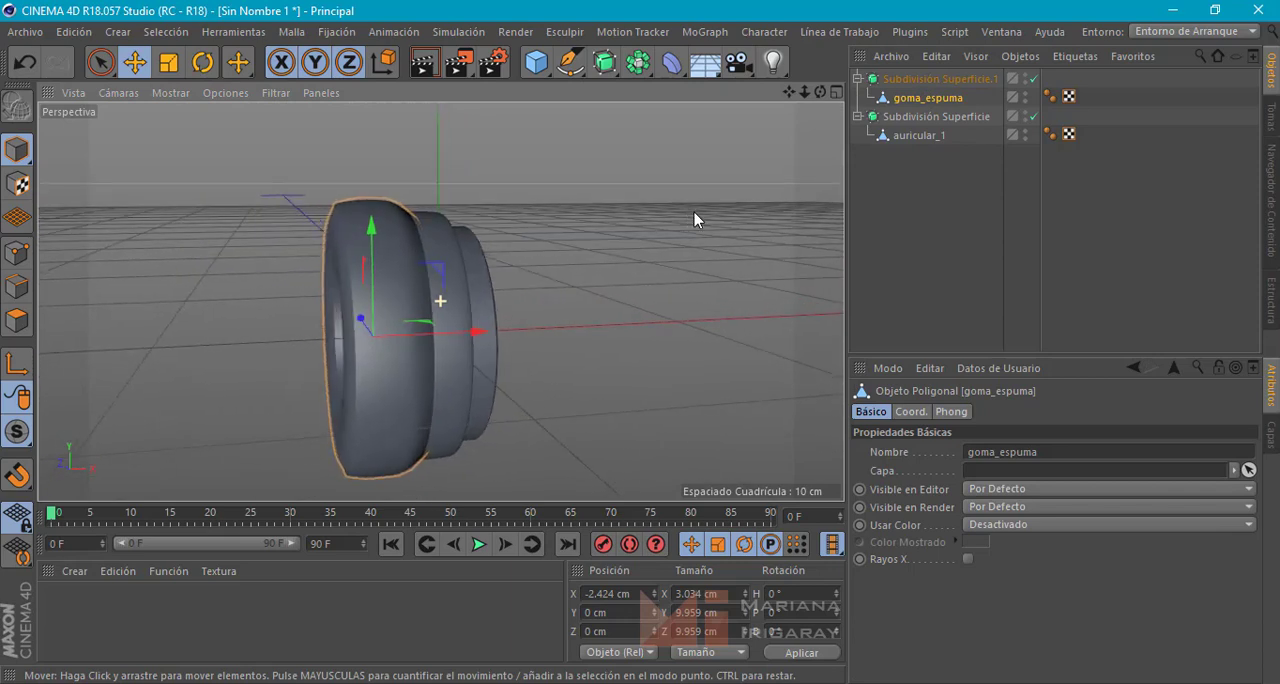
click(1035, 80)
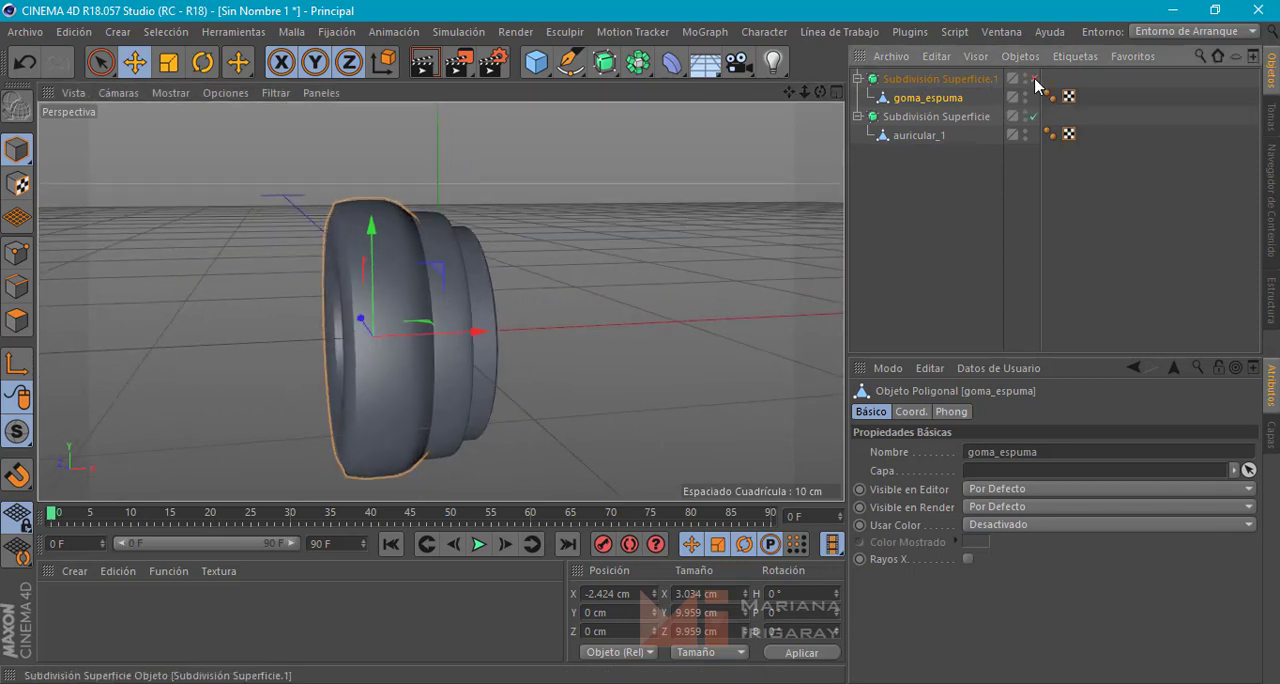
Switch the foam ring's Subdivision Surface back on and inspect the smoothed ear pad beside the ear cup
click(1034, 80)
alt+drag(675, 180, 748, 269)
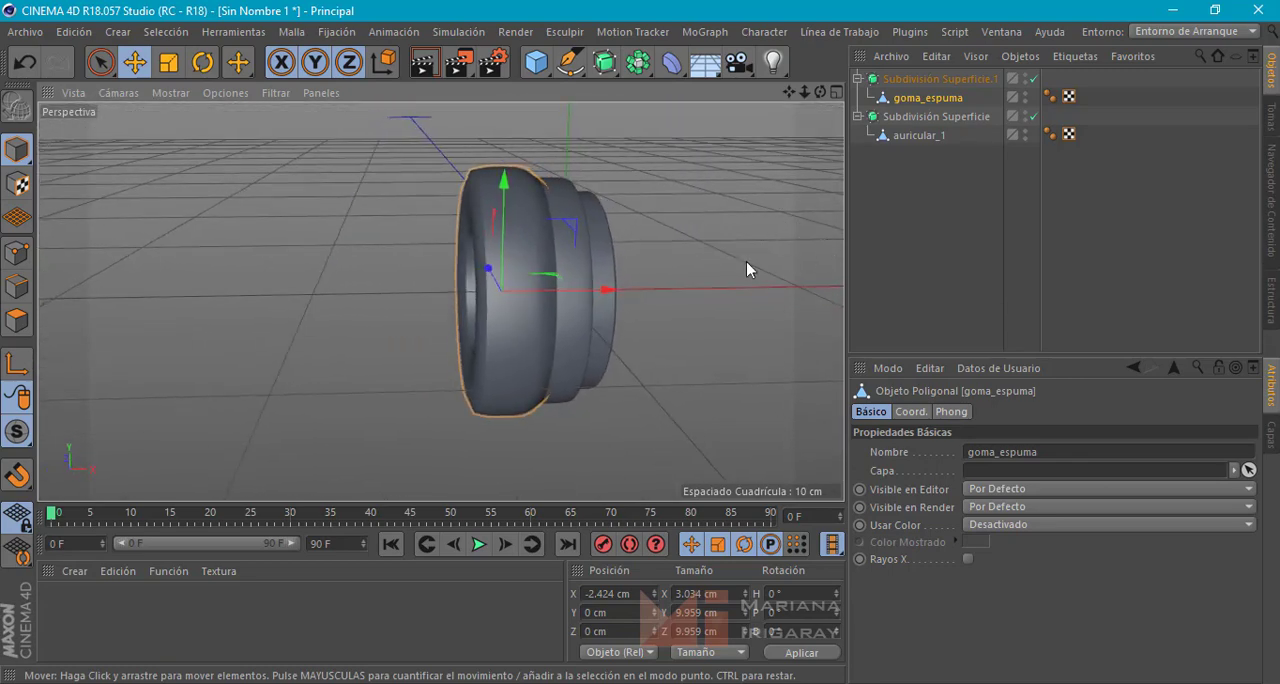
Create a new material named plastico_rojo and set its colour to red with saturation 99% and value 98%
double_click(86, 607)
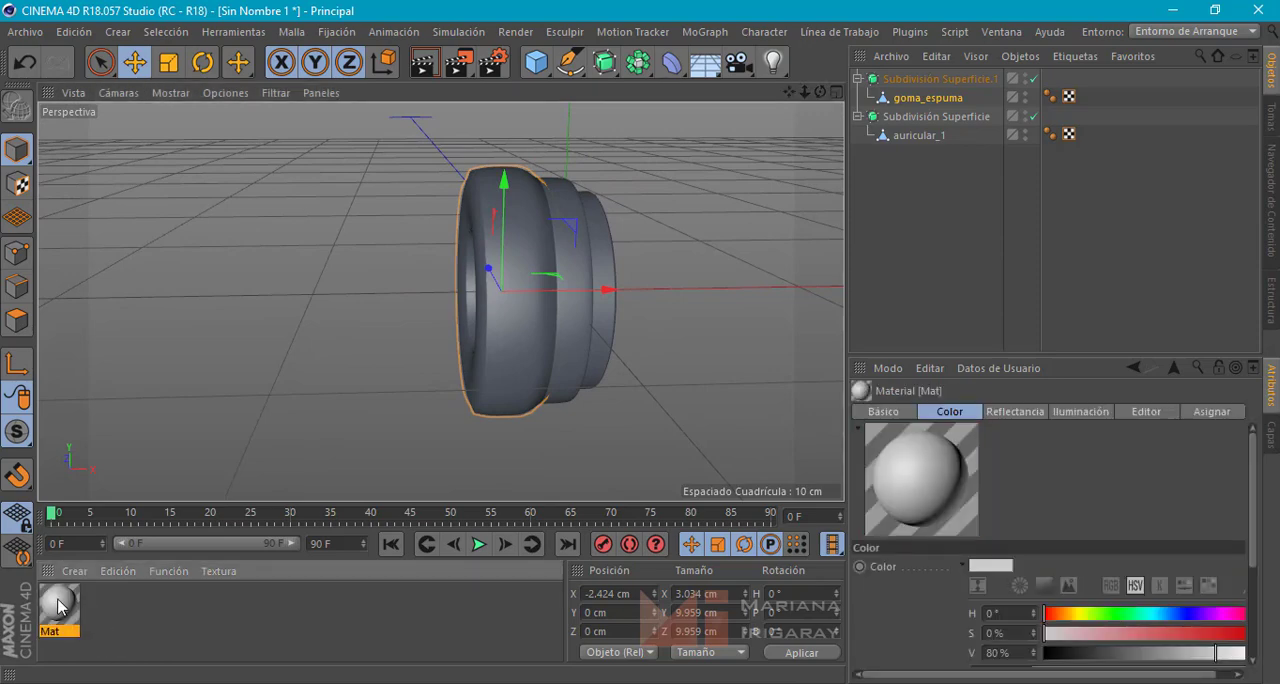
double_click(58, 606)
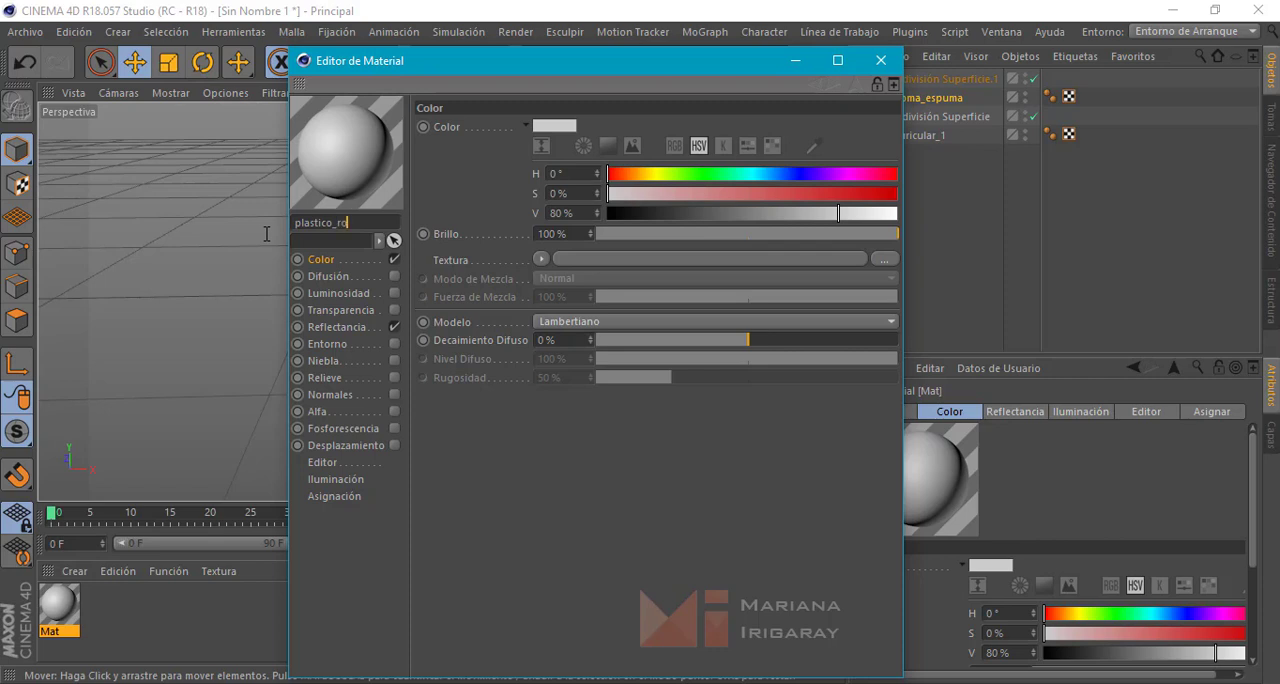
key(Return)
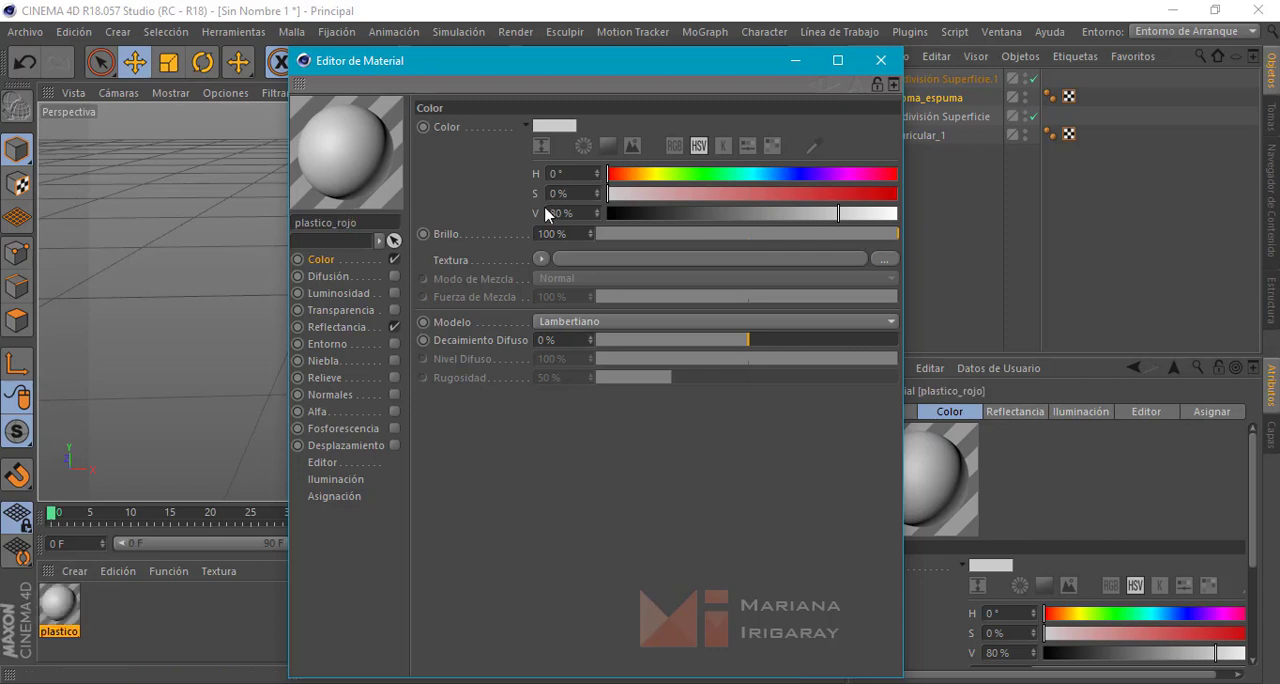
drag(816, 197, 893, 201)
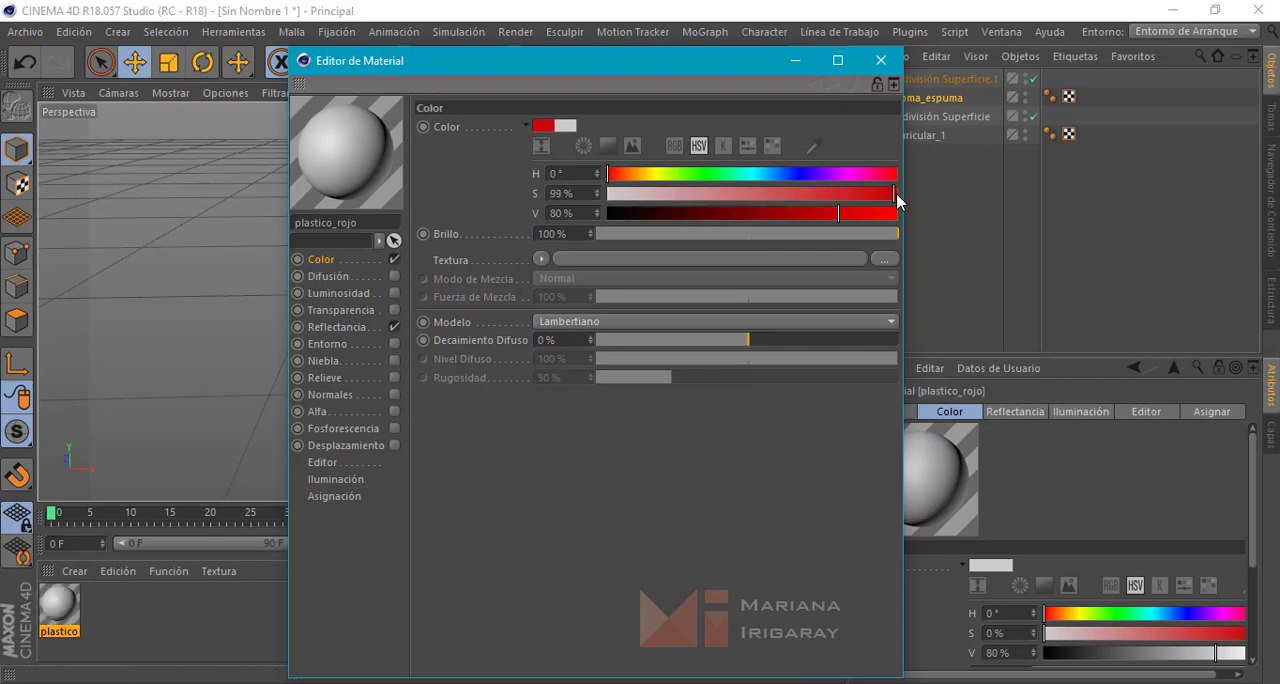
click(890, 212)
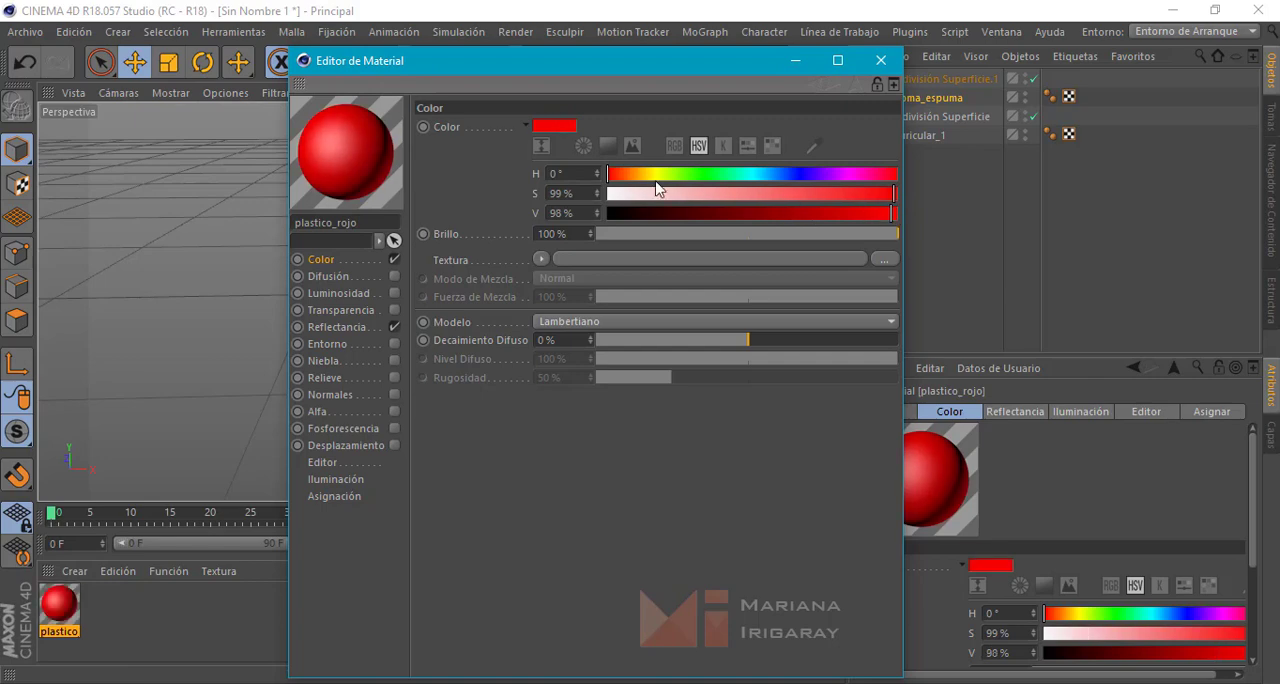
Replace plastico_rojo's default specular reflectance layer with a new Beckmann layer
drag(464, 58, 741, 38)
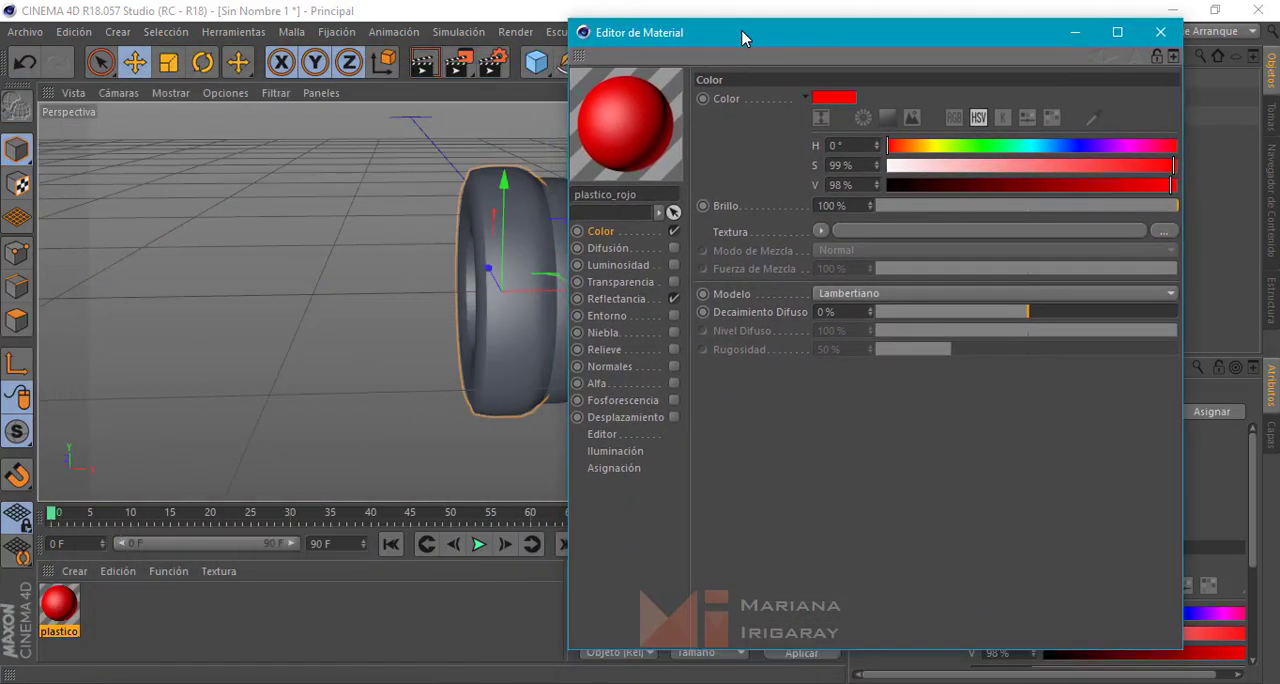
click(617, 299)
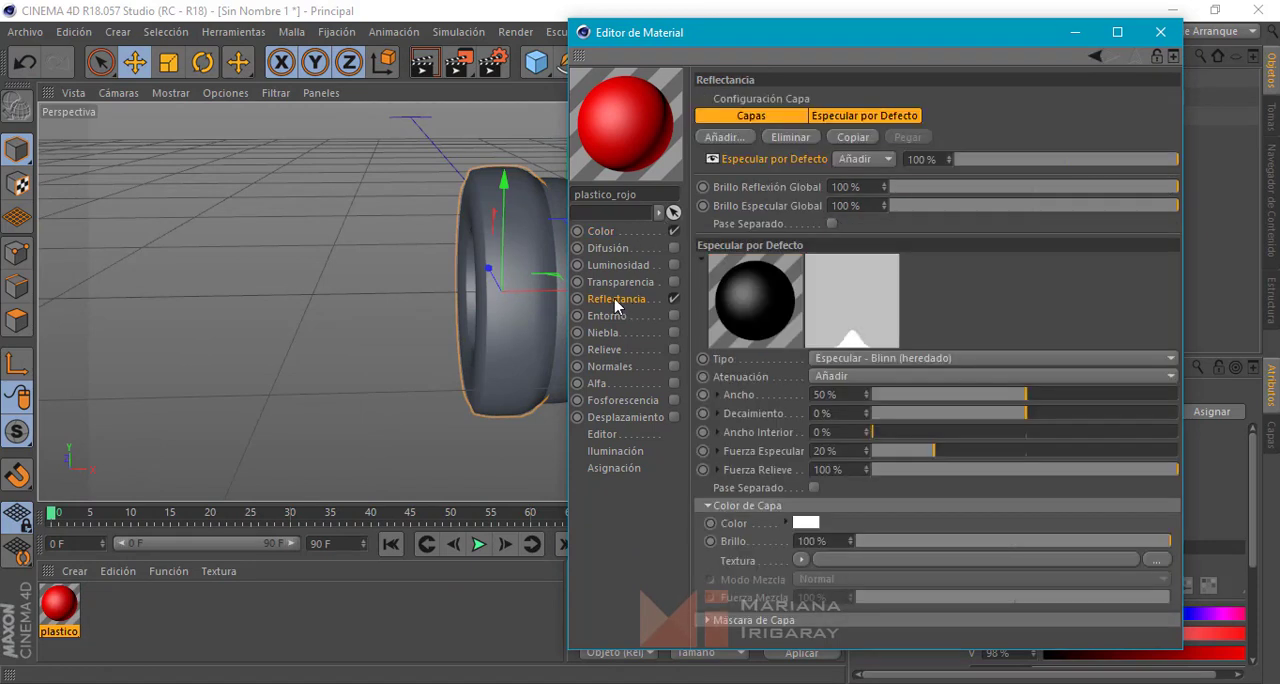
click(778, 117)
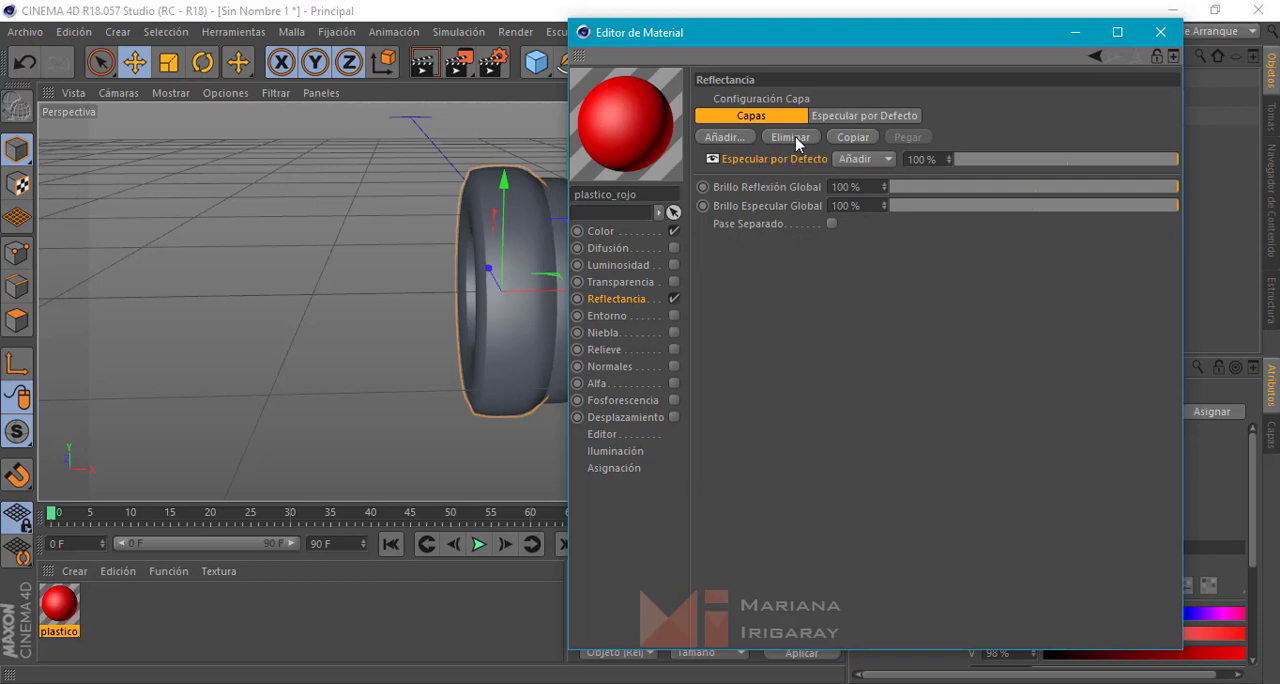
click(795, 137)
click(722, 137)
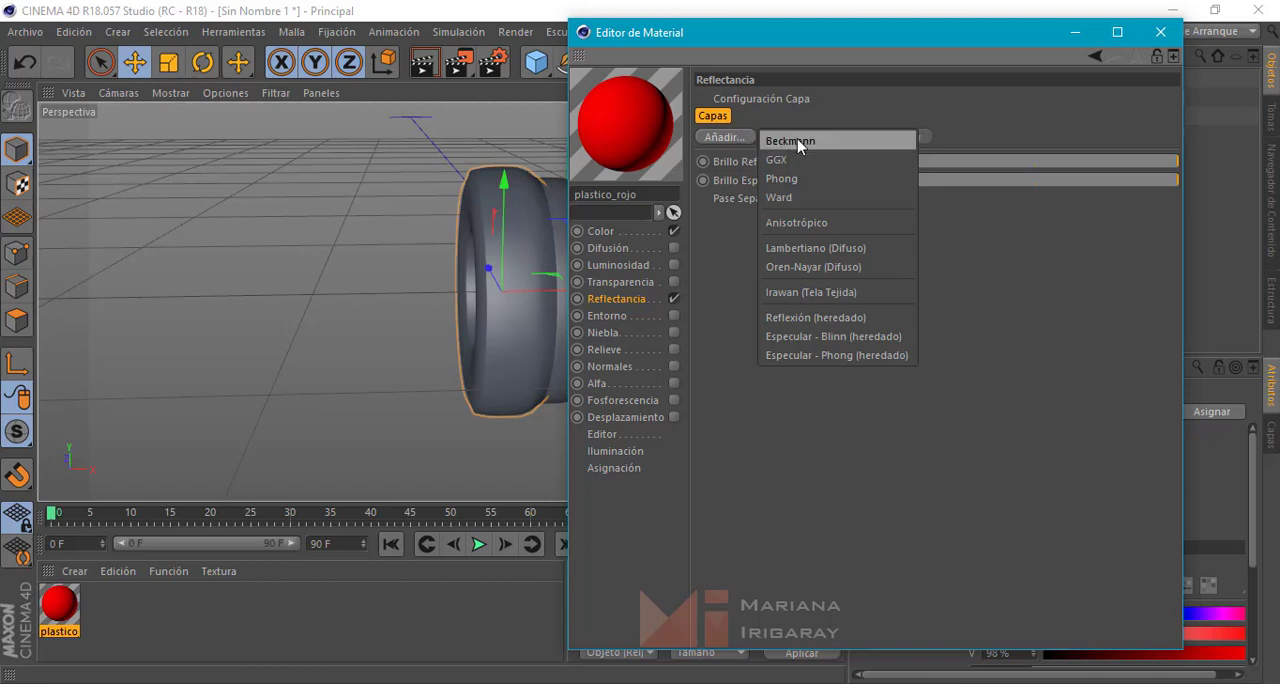
click(798, 143)
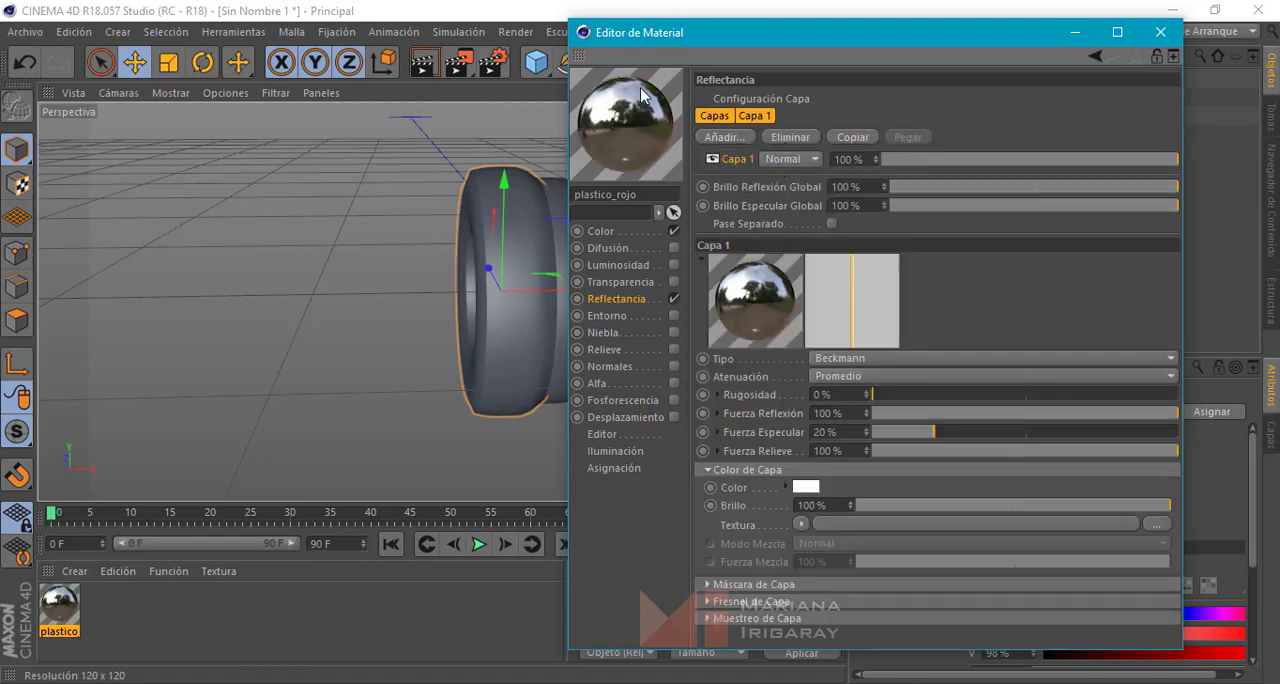
Set the Beckmann layer's blend mode to Añadir and its opacity to 25%
click(810, 163)
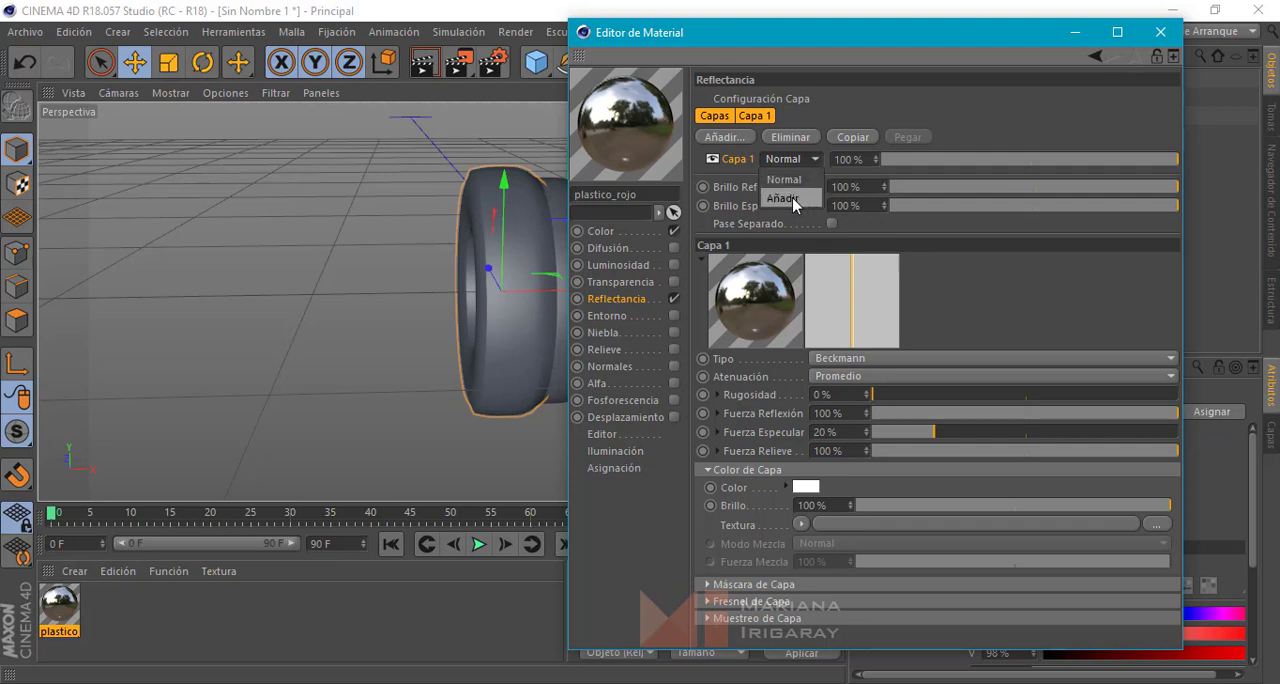
click(792, 197)
drag(908, 165, 957, 163)
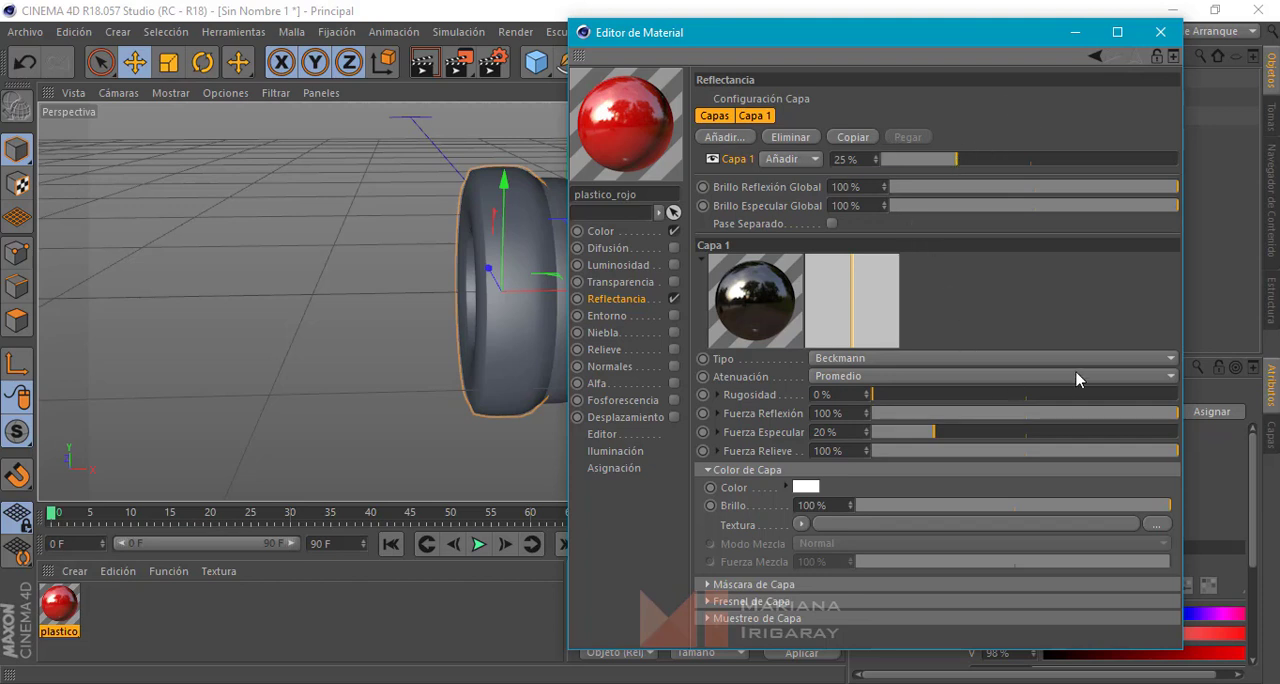
Set the Beckmann layer's reflection strength to 70% and roughness to 20%, then close the material editor
drag(1165, 417, 1089, 414)
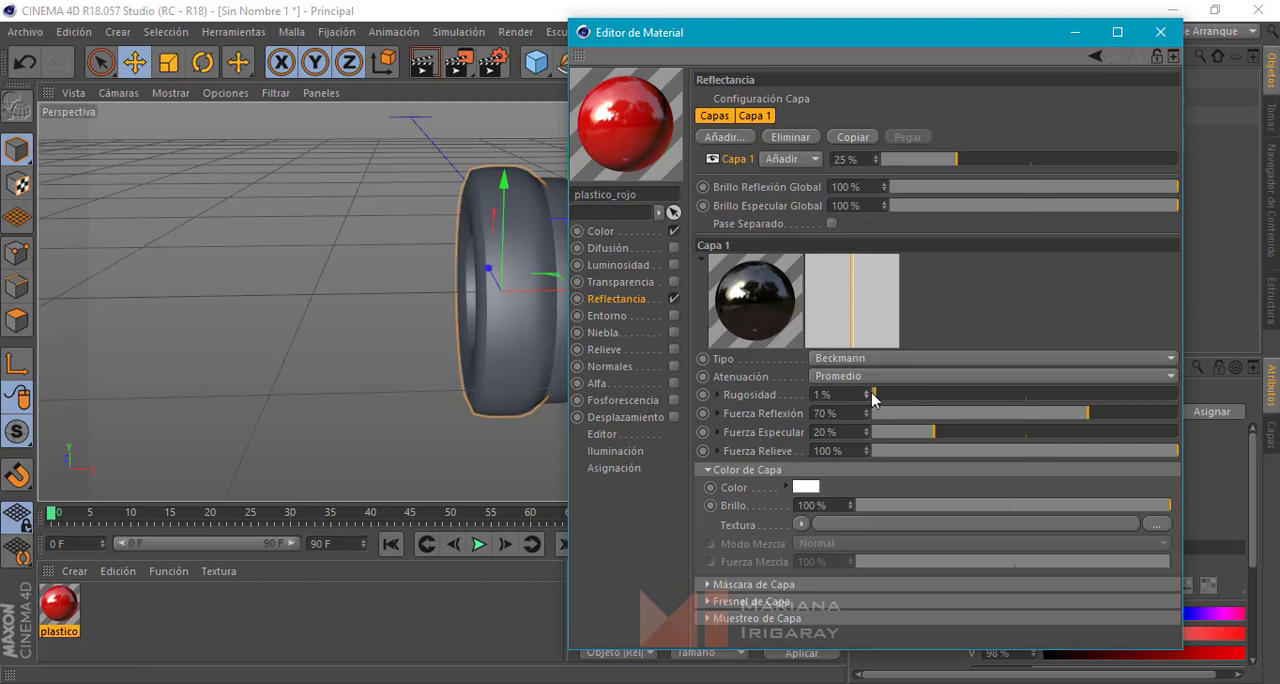
mouse_move(891, 399)
mouse_down()
mouse_move(903, 400)
mouse_move(871, 397)
mouse_move(912, 397)
mouse_up()
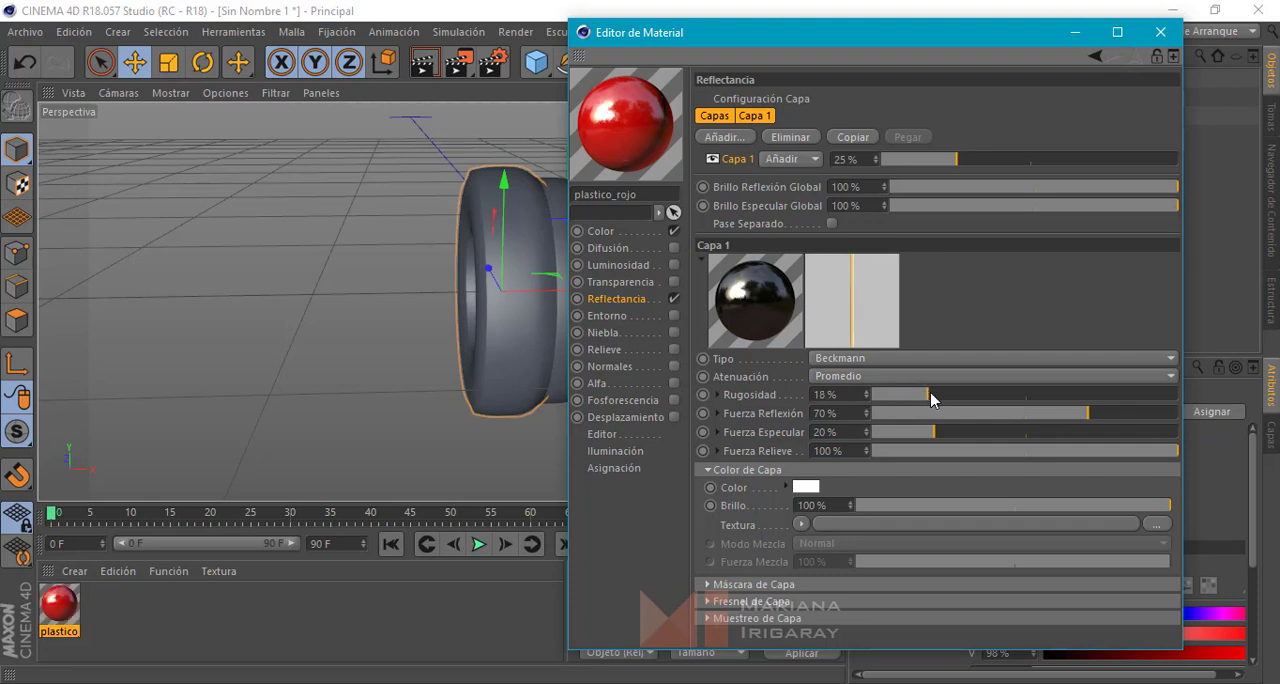
drag(932, 398, 934, 397)
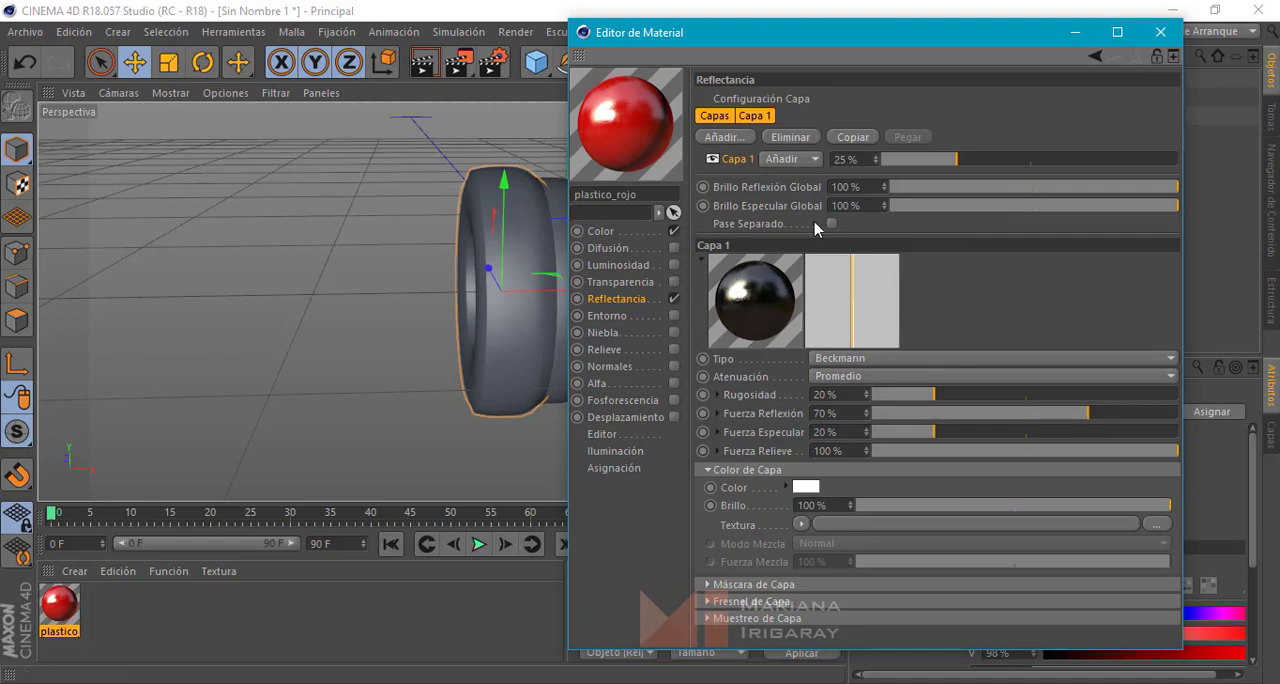
click(611, 231)
click(1156, 34)
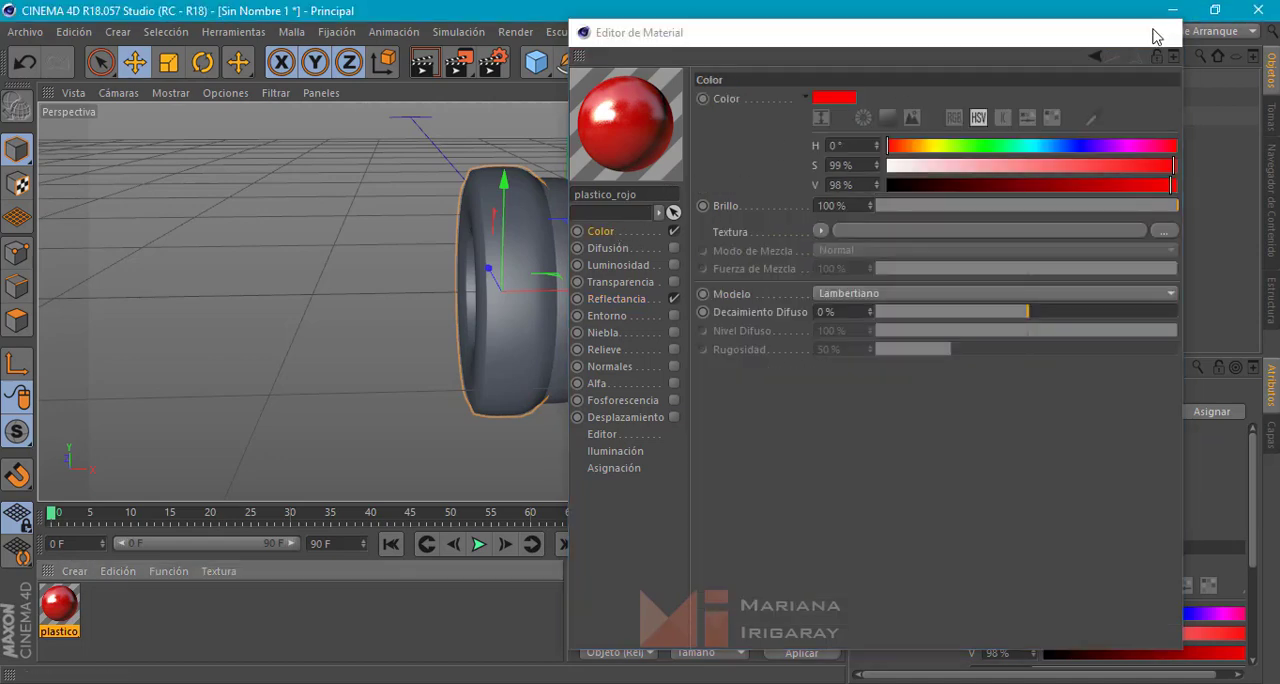
Apply the plastico_rojo material to the auricular_1 ear cup, deselect everything and inspect the cup through the pad's opening
drag(70, 612, 585, 332)
click(671, 354)
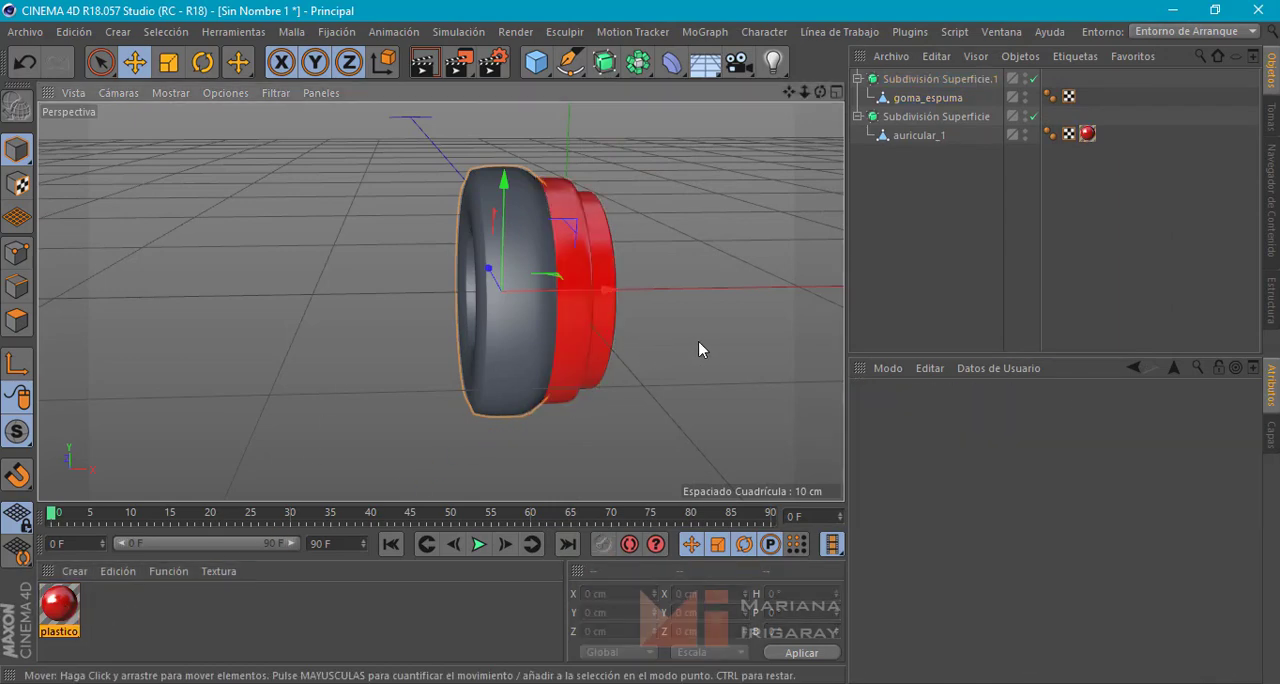
alt+drag(702, 349, 599, 369)
alt+drag(483, 336, 503, 289)
alt+drag(527, 340, 546, 228)
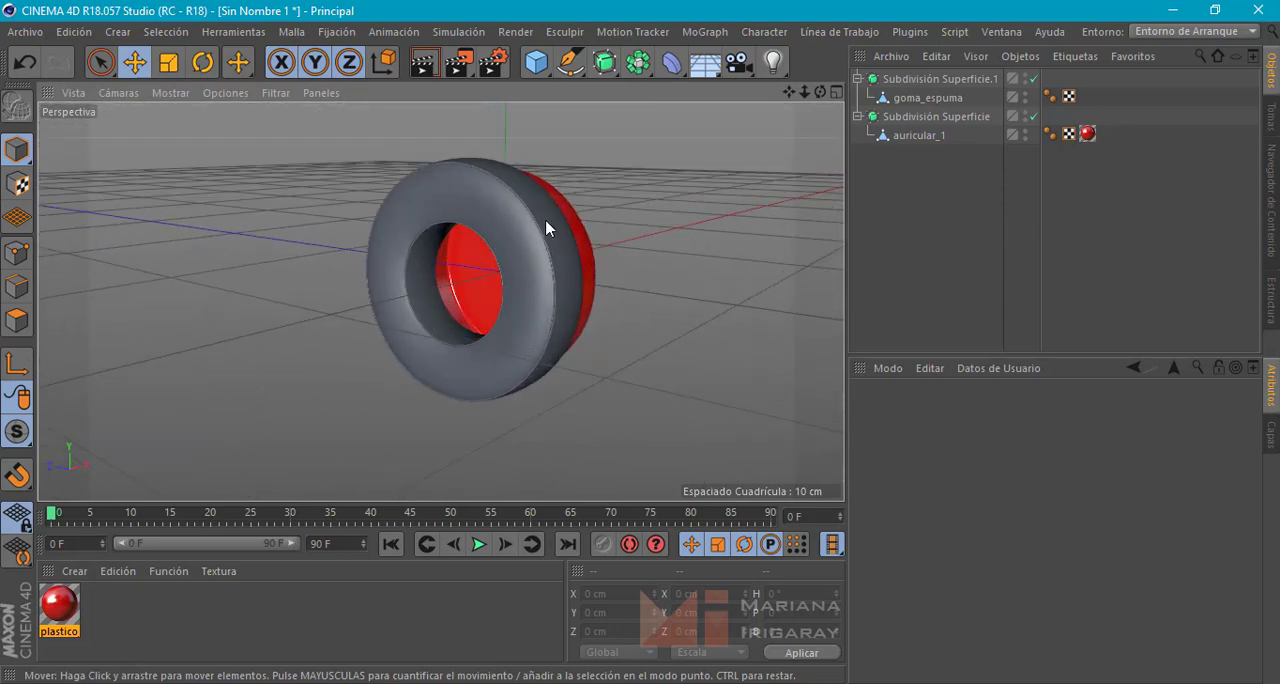
Add a Disco primitive and set its orientation to +X
click(536, 66)
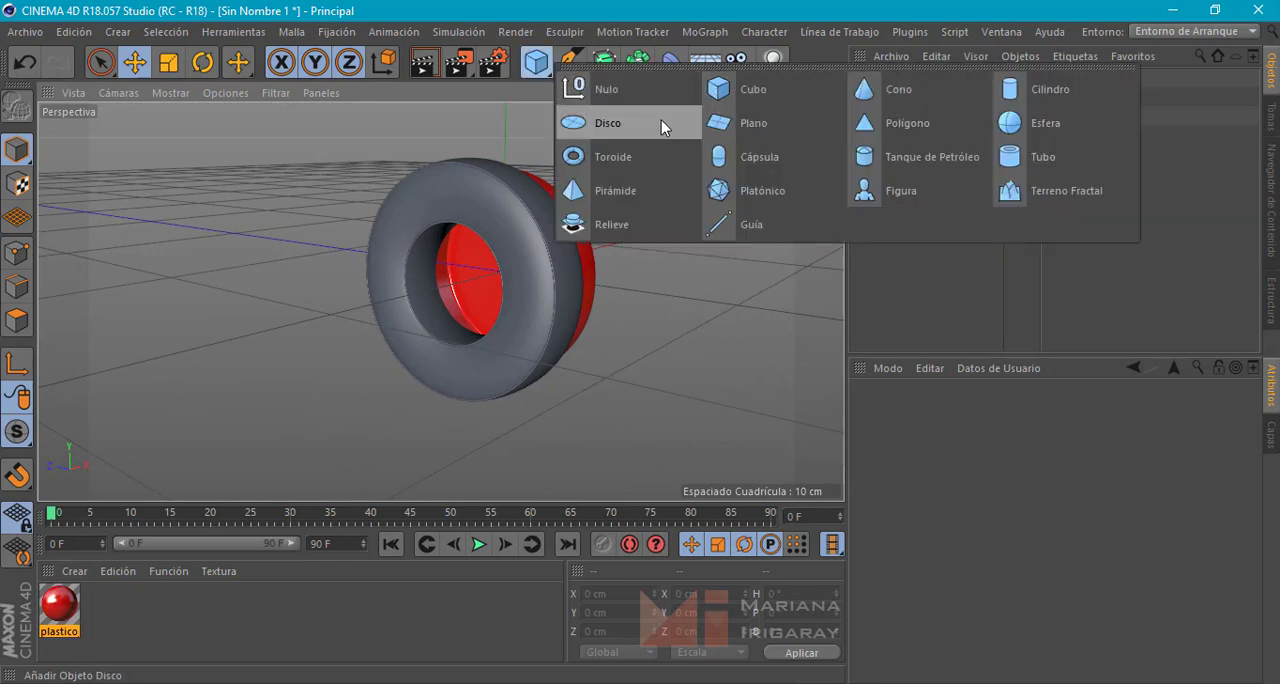
click(659, 122)
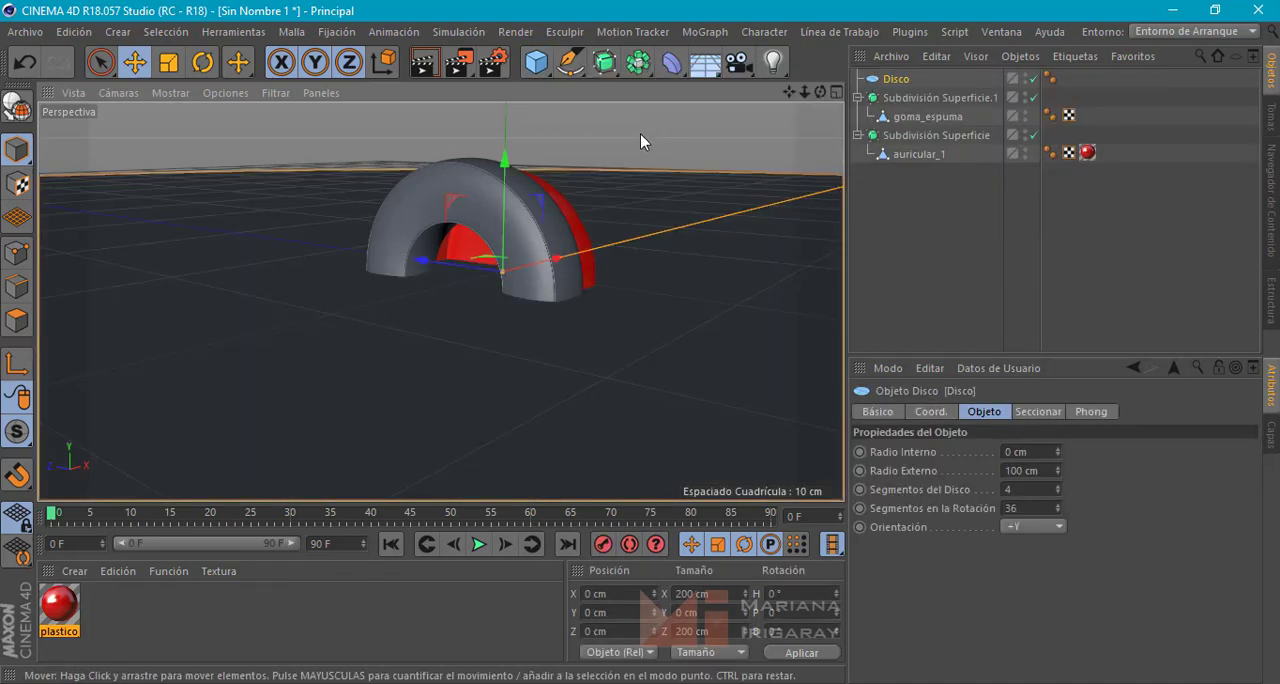
alt+drag(753, 209, 710, 222)
alt+middle_drag(710, 222, 573, 289)
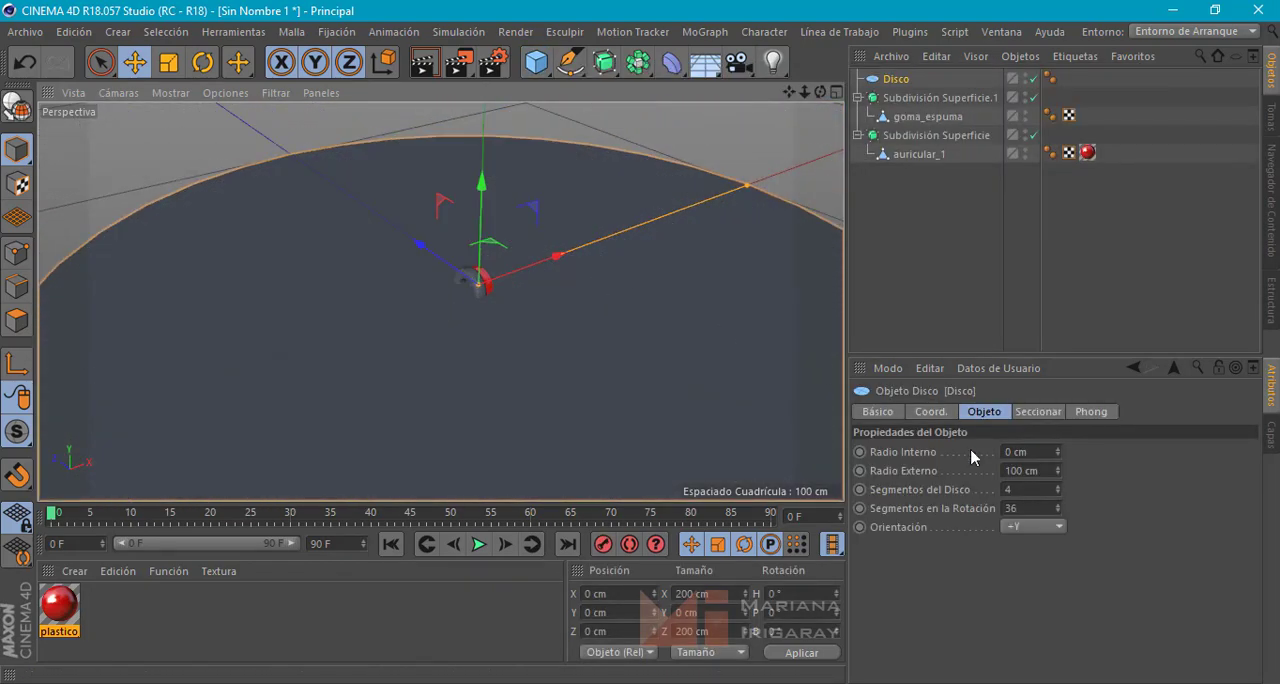
click(1021, 531)
click(1023, 540)
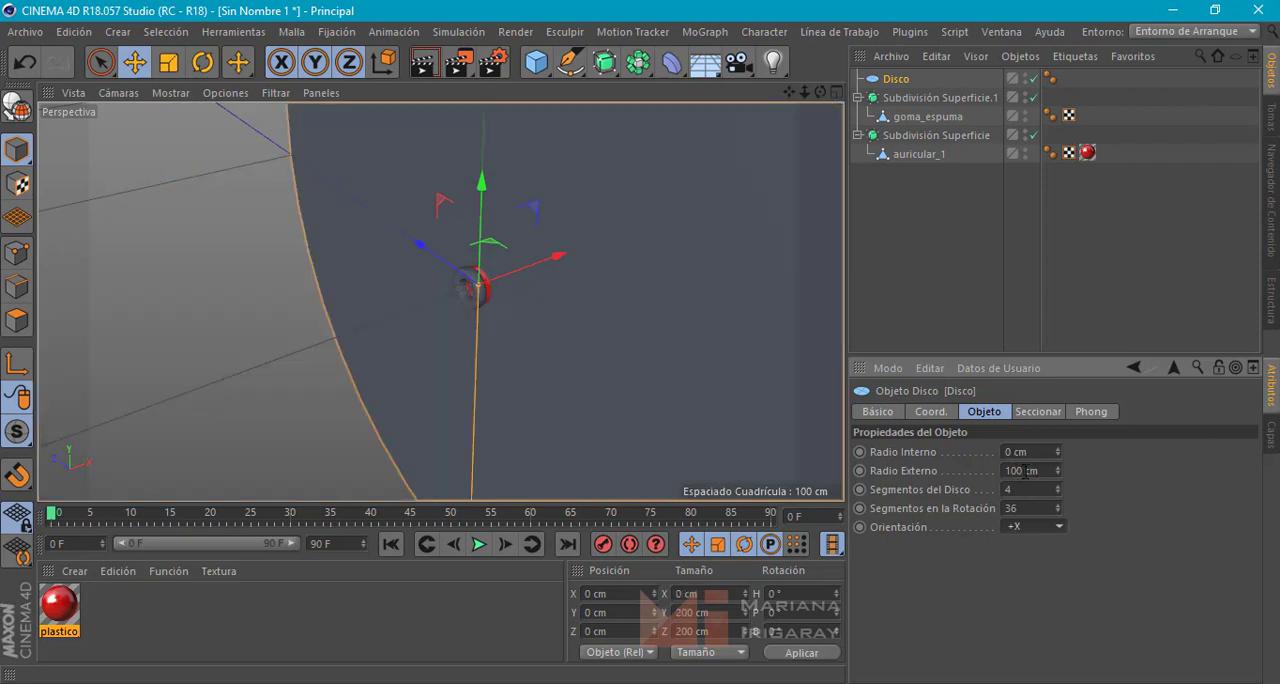
Set the disc's outer radius to 4 cm
drag(1023, 472, 966, 474)
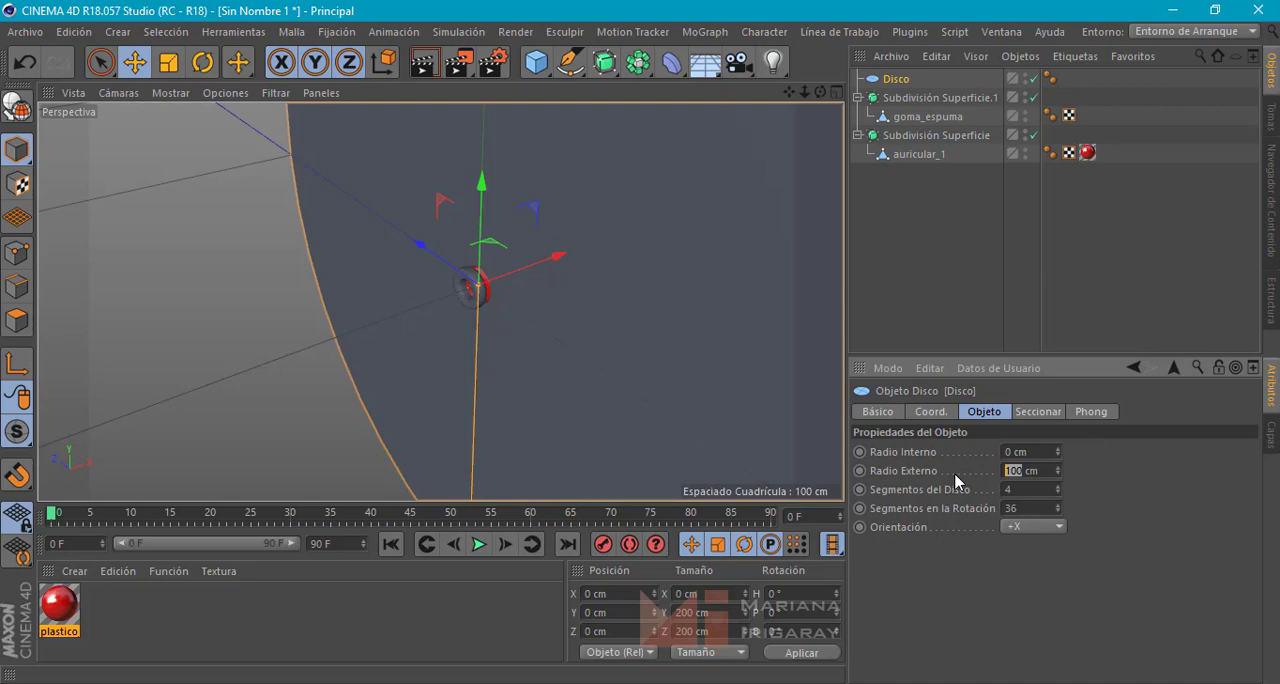
text(4)
key(Return)
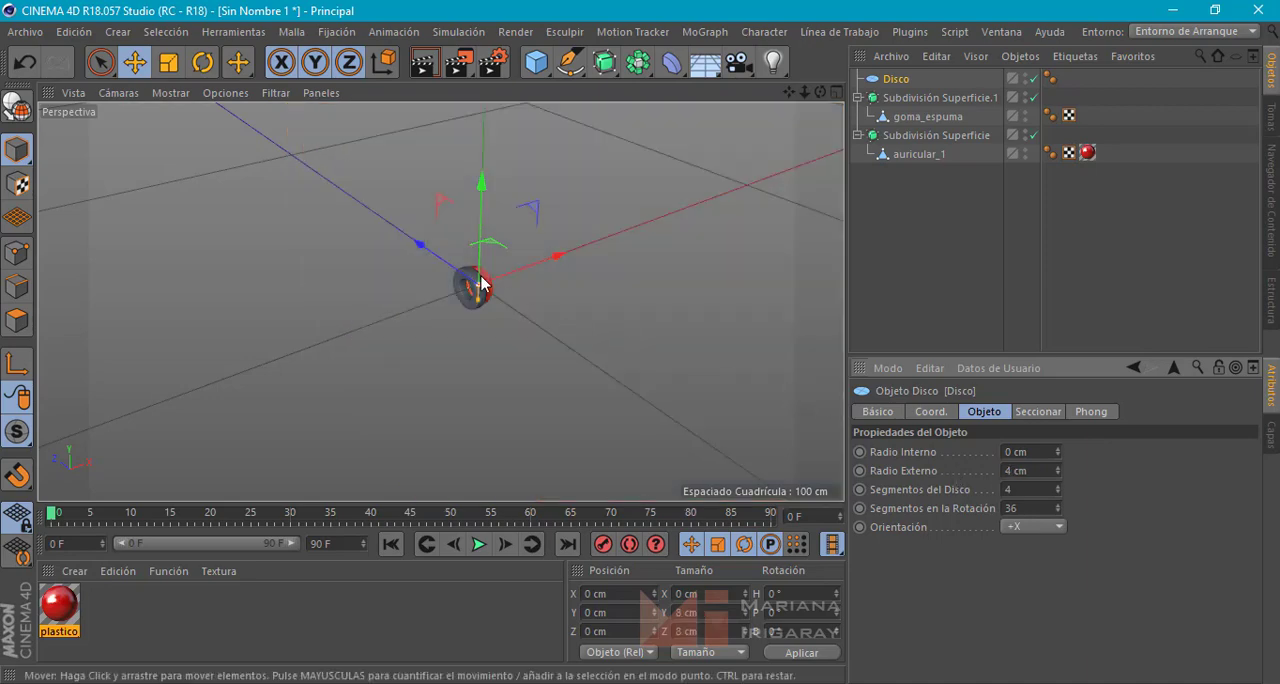
Move the disc along X to about -1.68 cm so it sits inside the foam ring's hole
scroll(482, 284, up, 9)
alt+drag(495, 318, 586, 203)
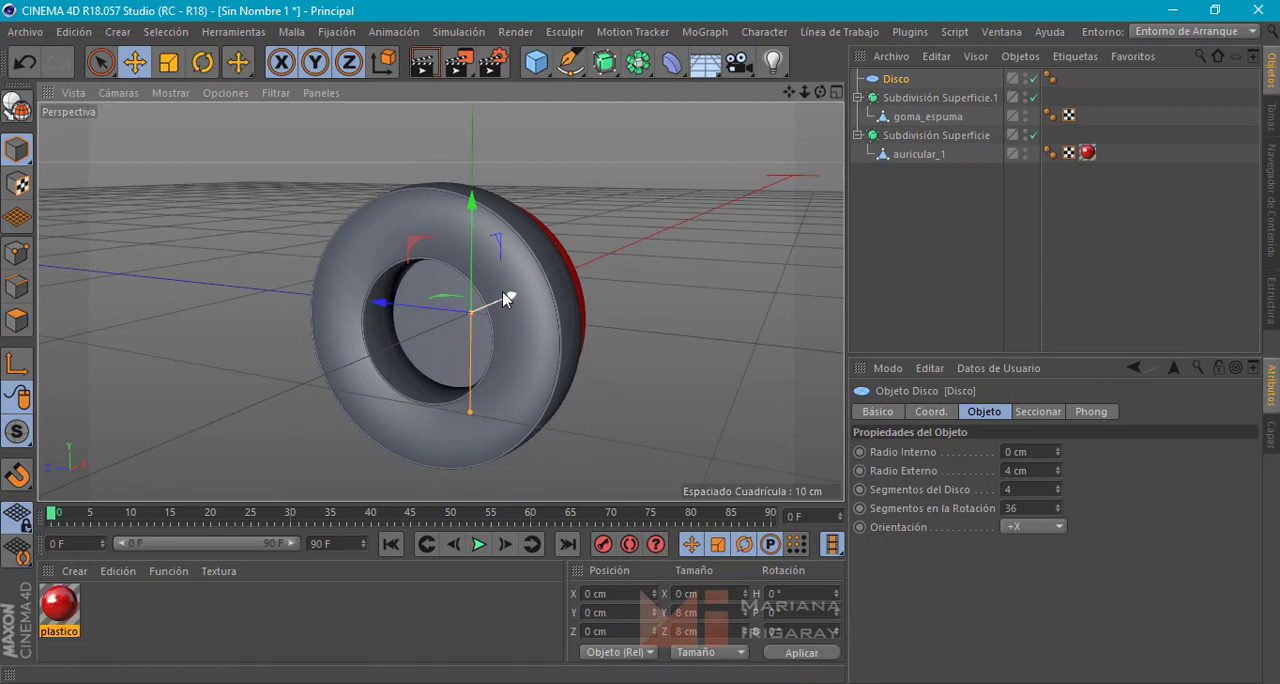
drag(501, 291, 477, 307)
alt+drag(442, 328, 346, 347)
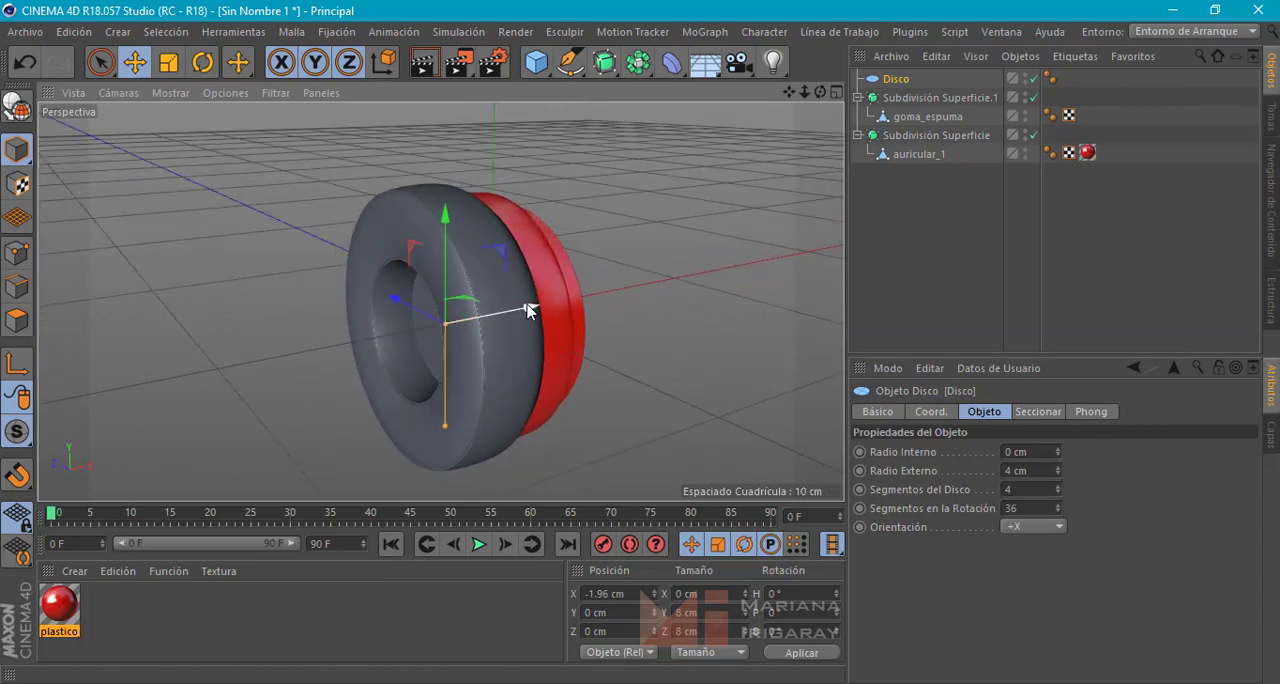
drag(531, 311, 533, 306)
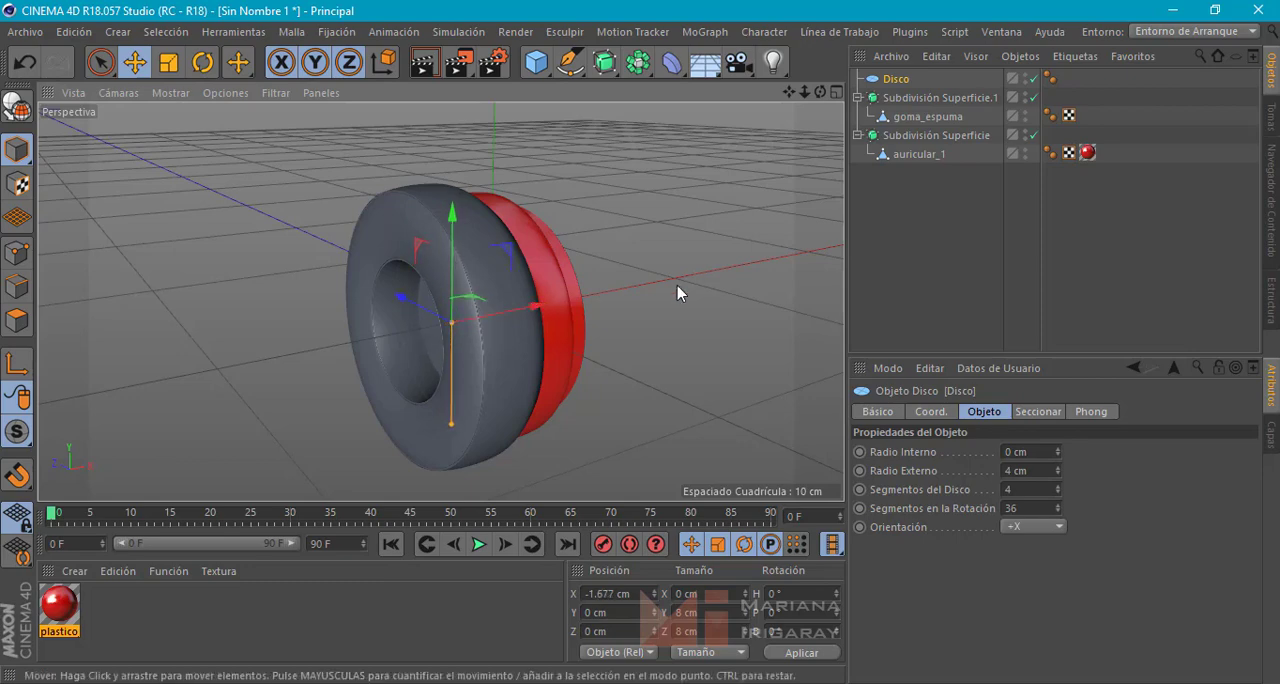
alt+drag(697, 269, 680, 290)
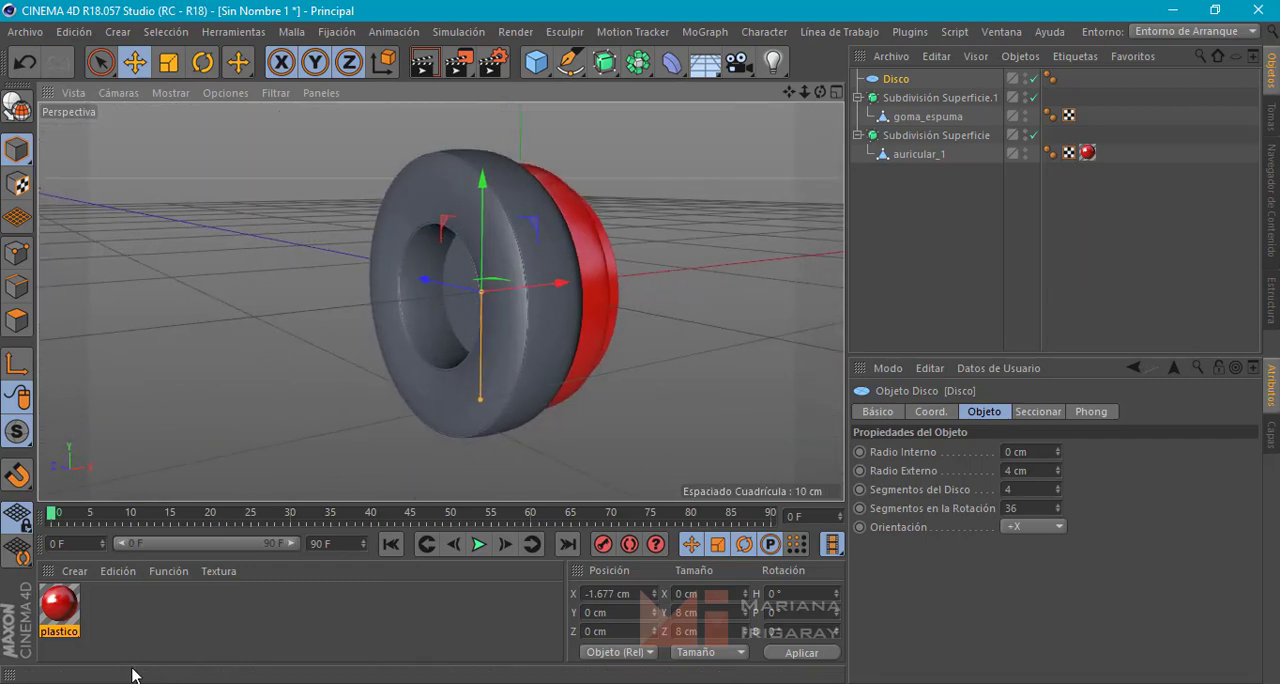
Create a second material and set its colour to red with saturation 89% and value 89%
click(111, 614)
double_click(111, 613)
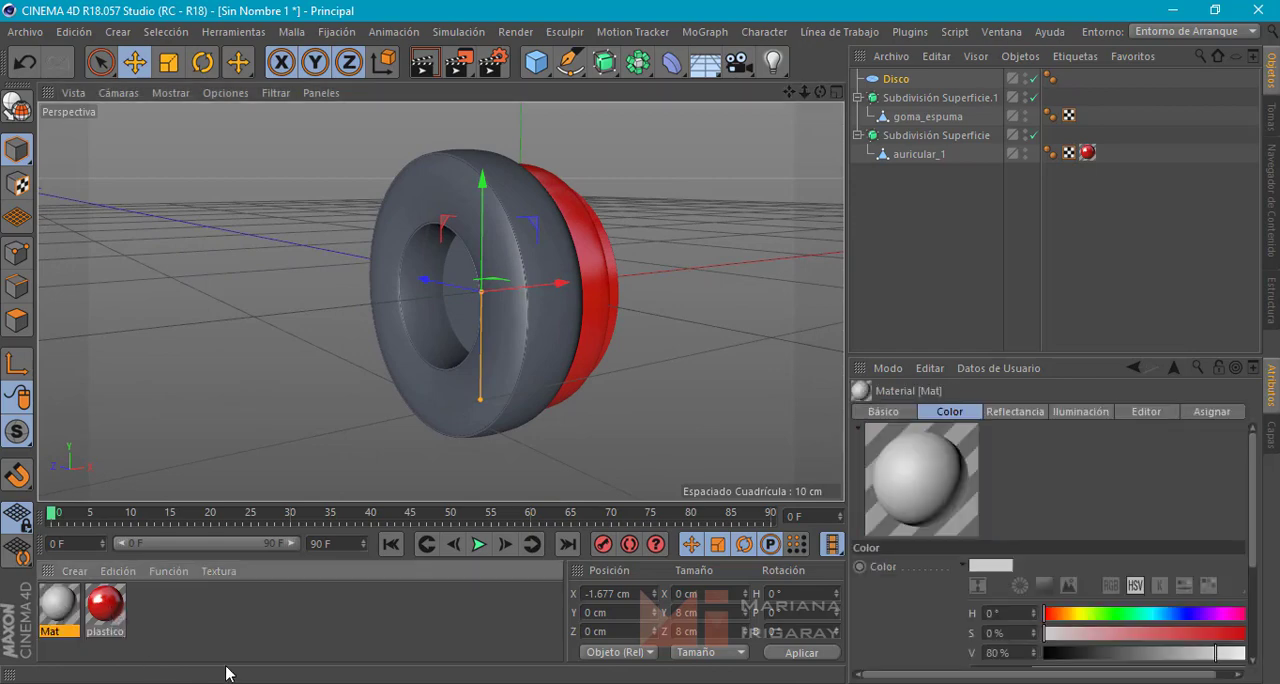
double_click(55, 606)
drag(515, 73, 503, 59)
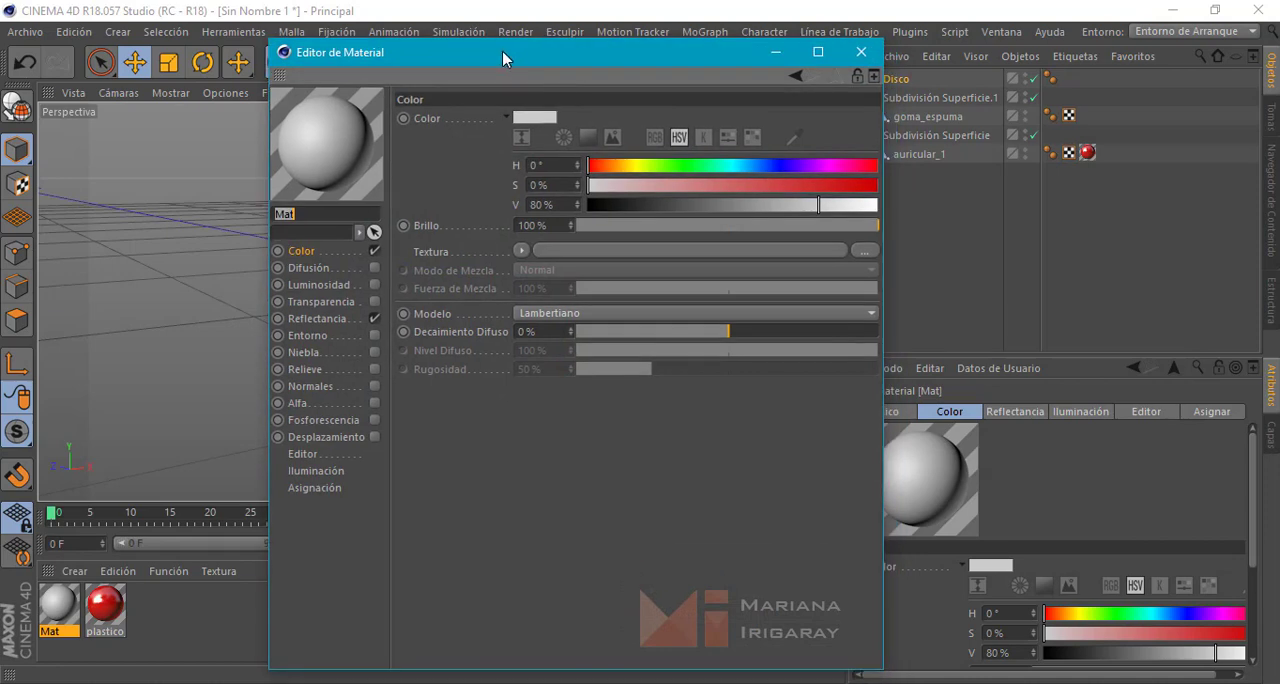
click(845, 185)
click(844, 205)
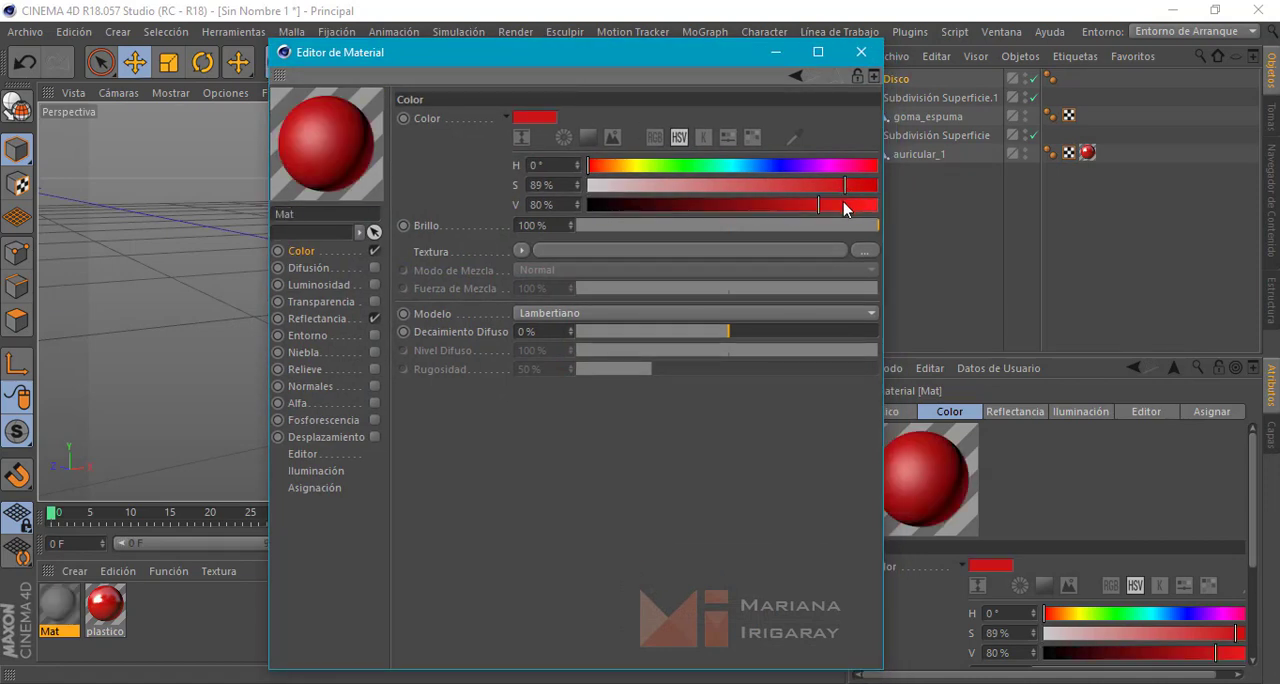
click(846, 205)
Raise the default specular layer's specular strength to 71% in the second red material's reflectance
drag(689, 54, 981, 32)
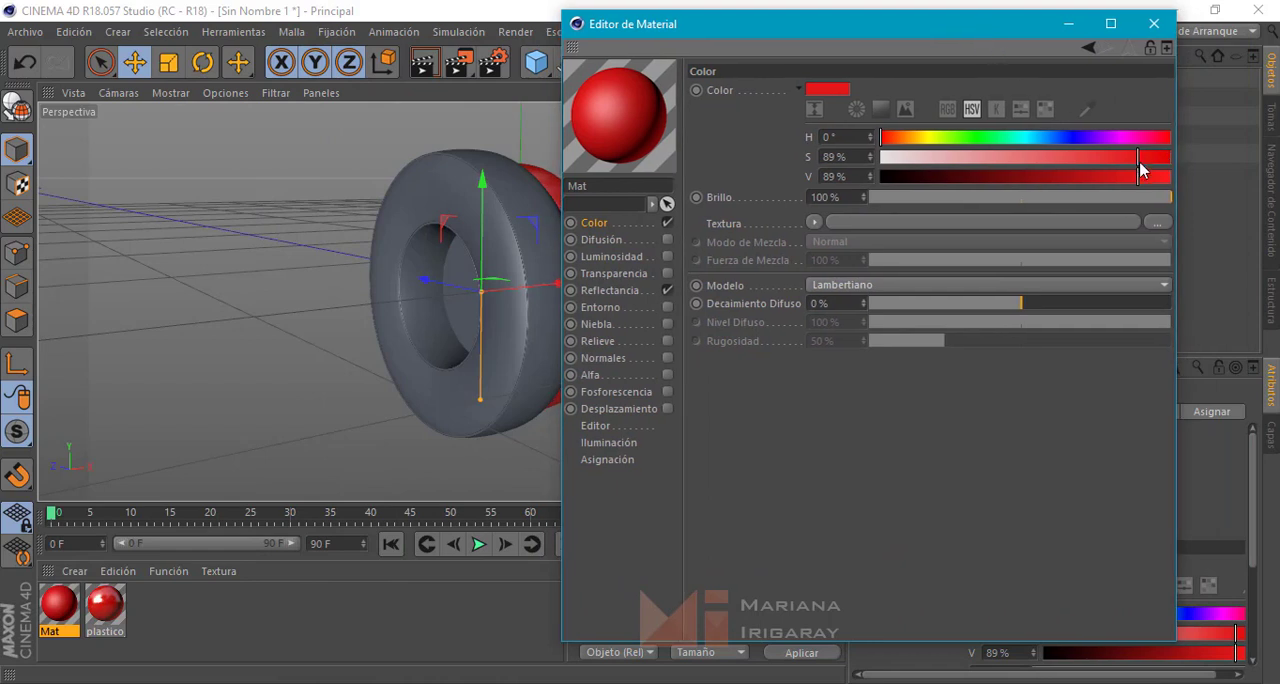
click(612, 290)
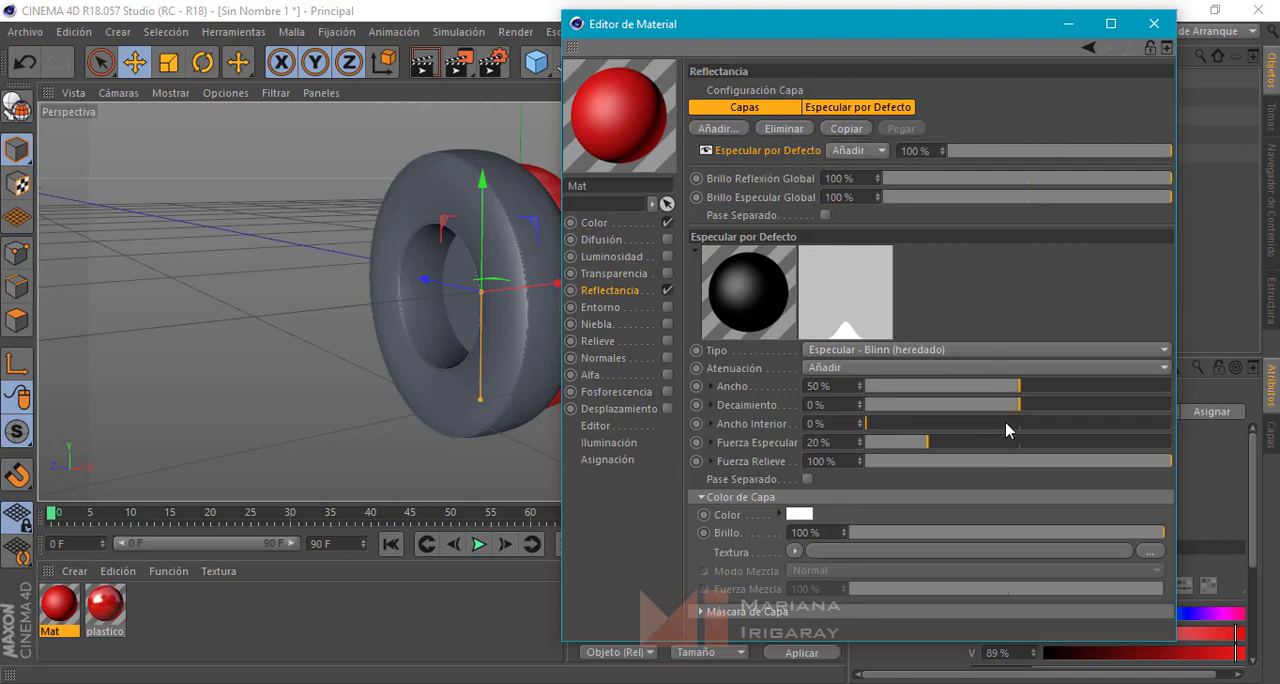
drag(929, 442, 1029, 446)
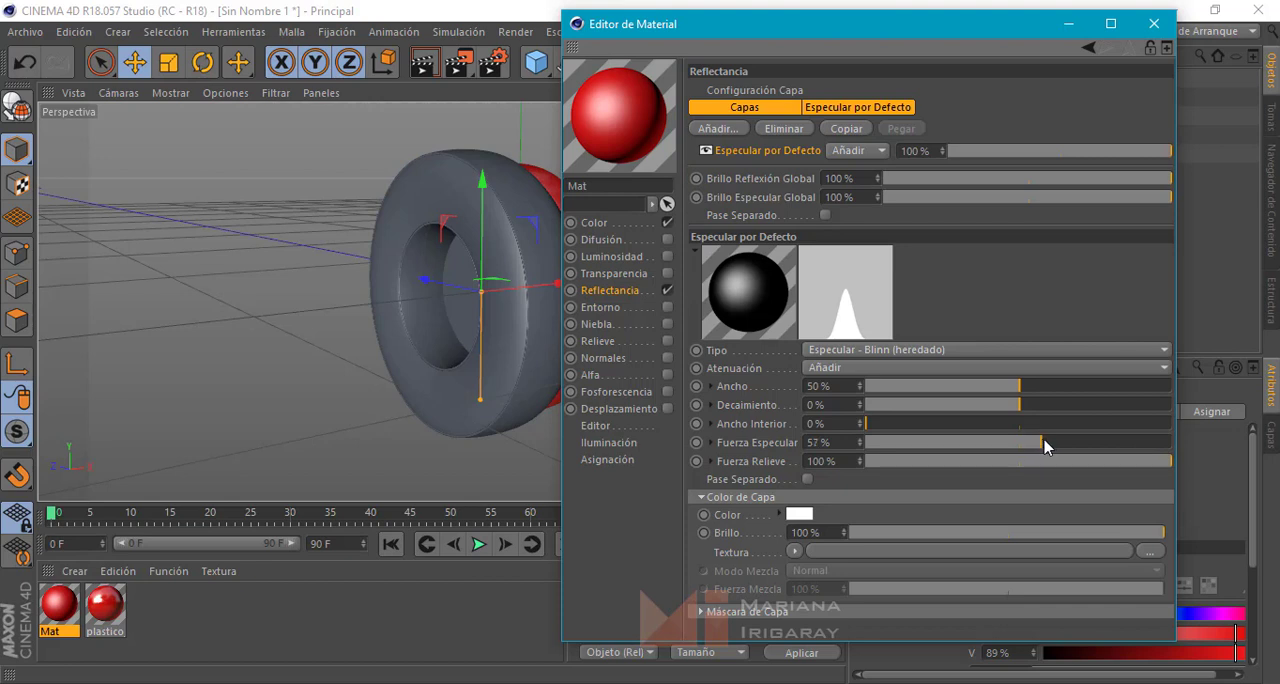
drag(1044, 446, 1086, 442)
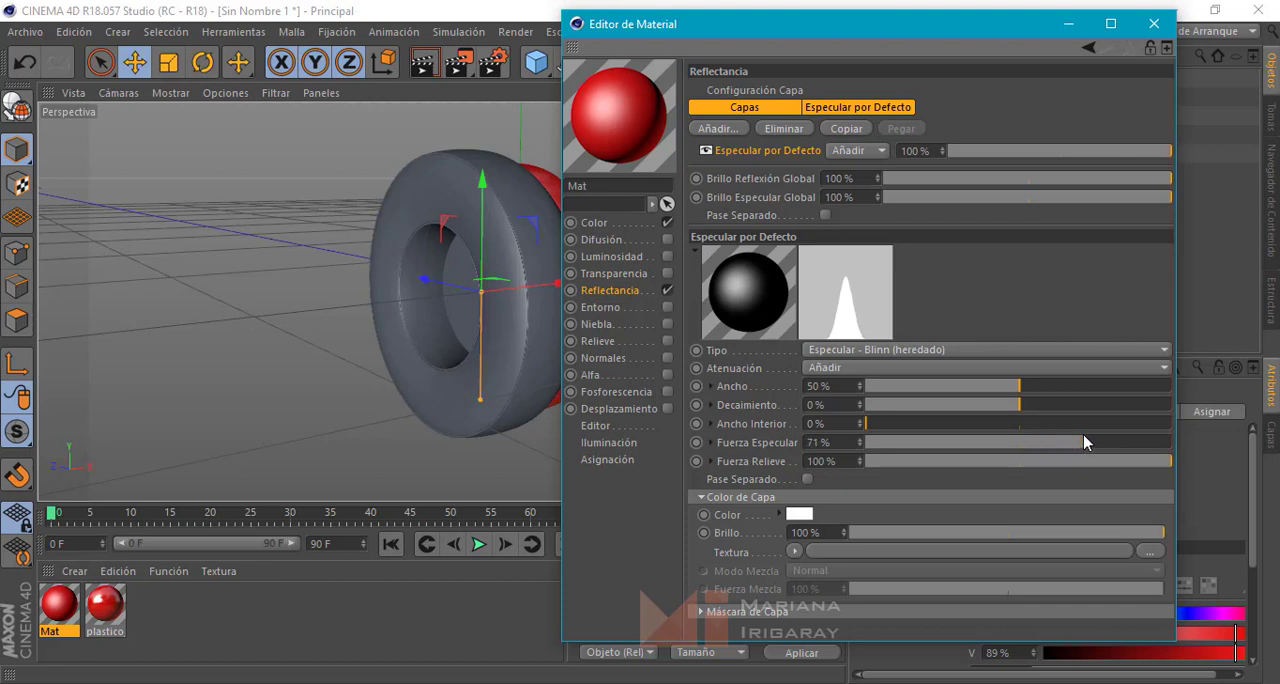
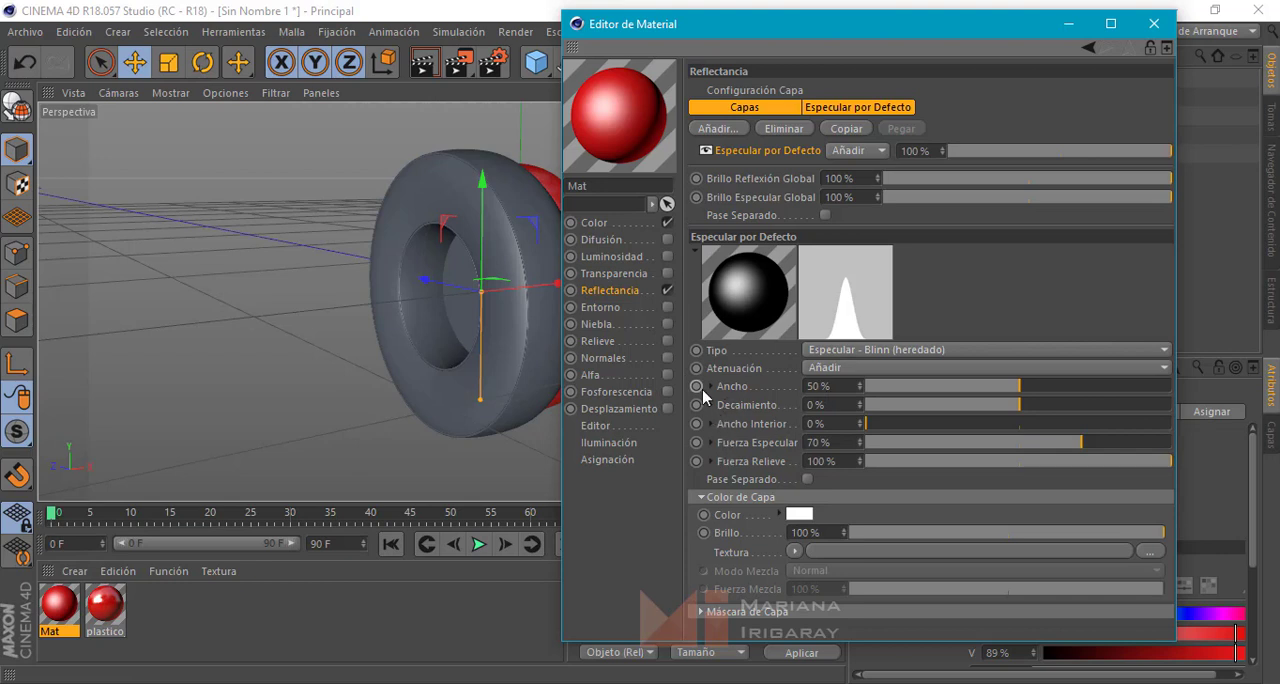
Load a Ruido (noise) shader as the displacement texture of the second red material
click(604, 412)
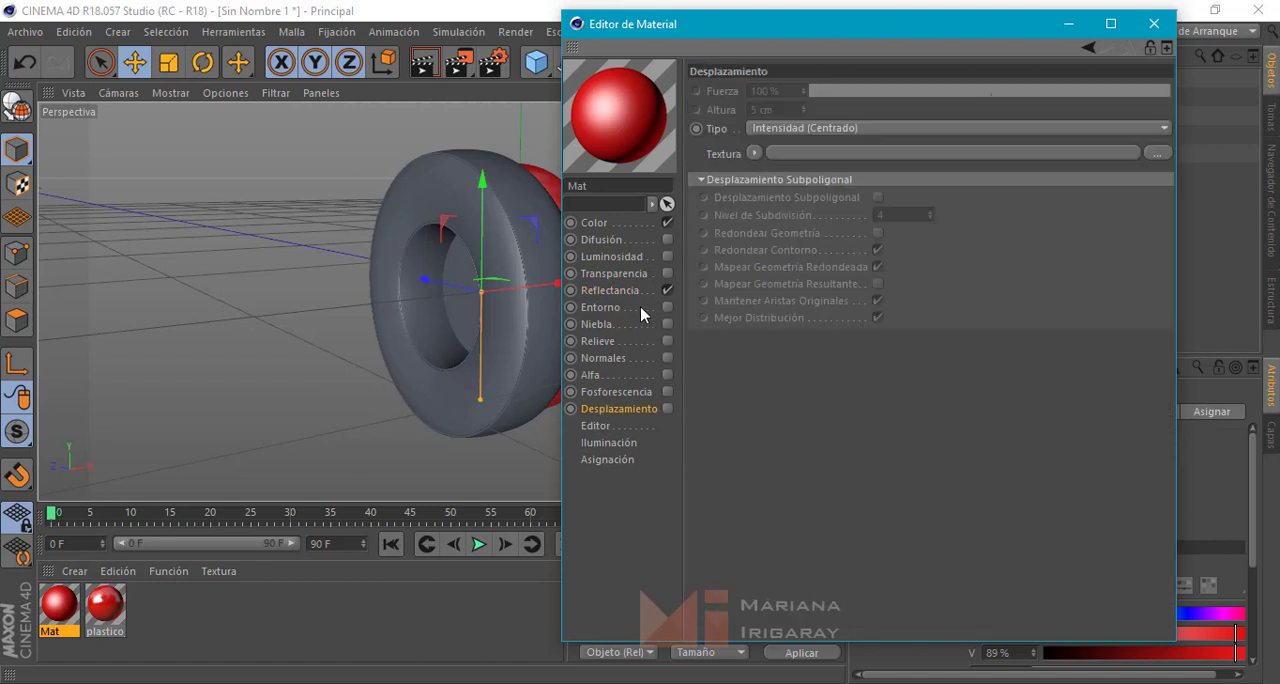
click(798, 129)
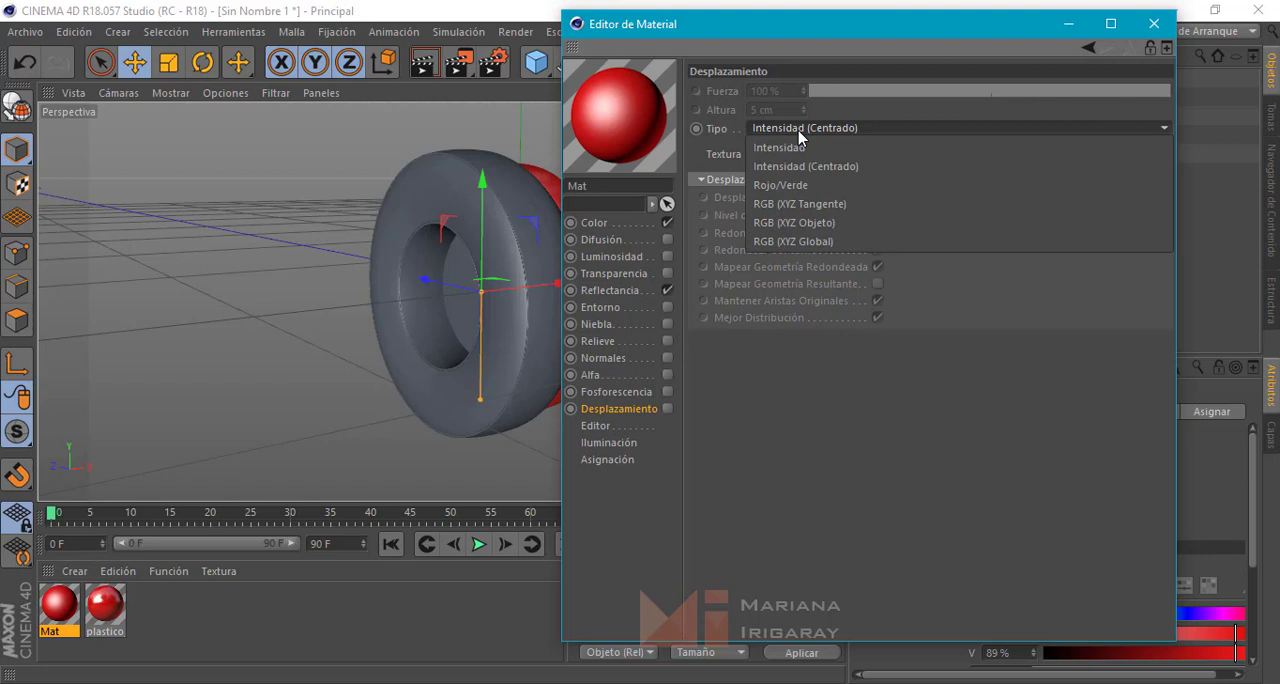
click(798, 131)
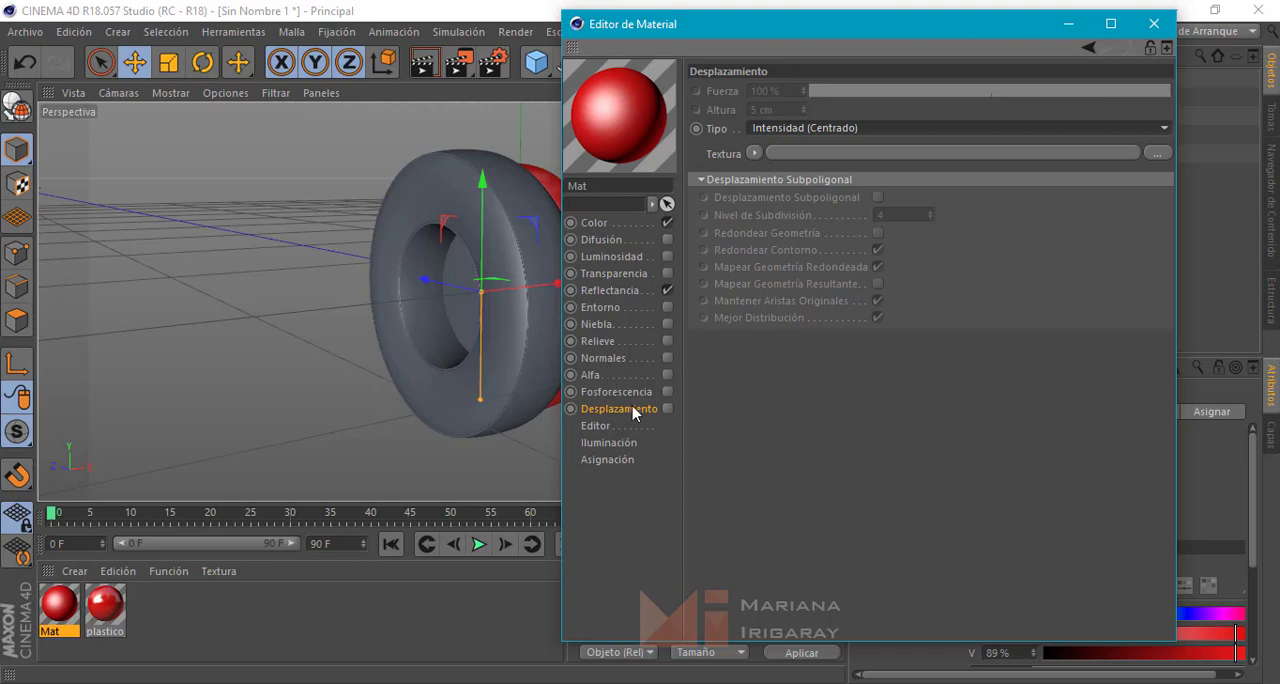
click(753, 154)
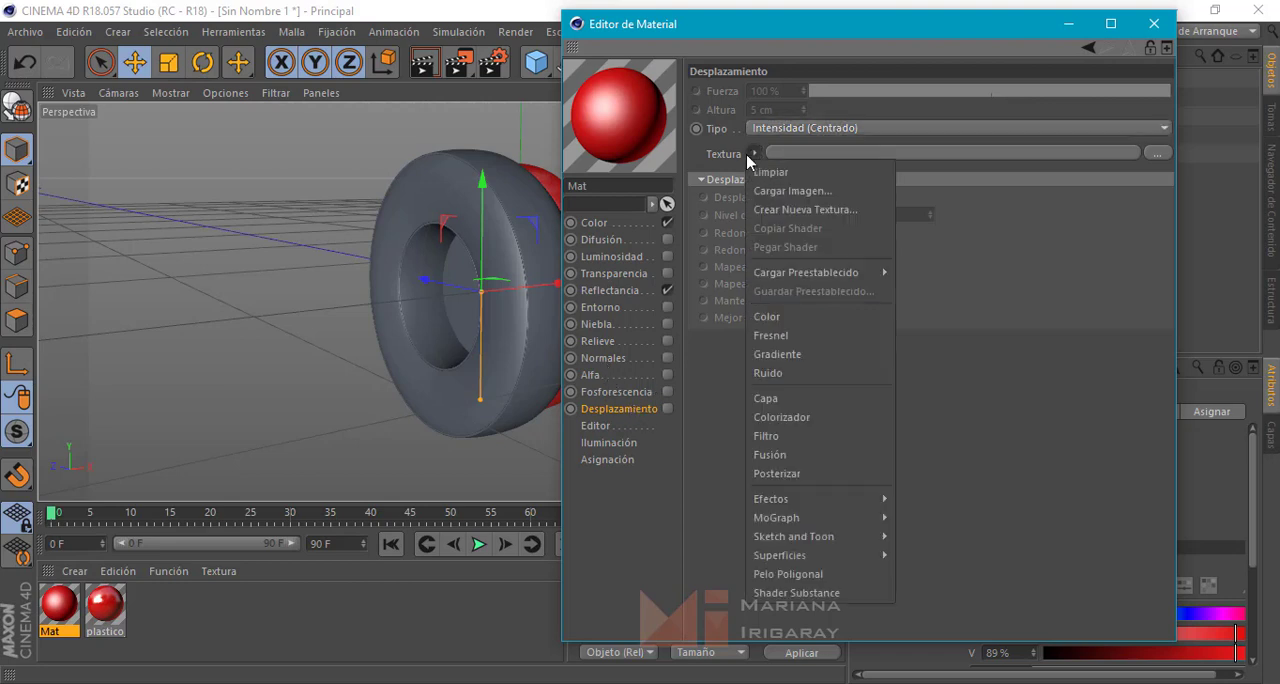
click(826, 341)
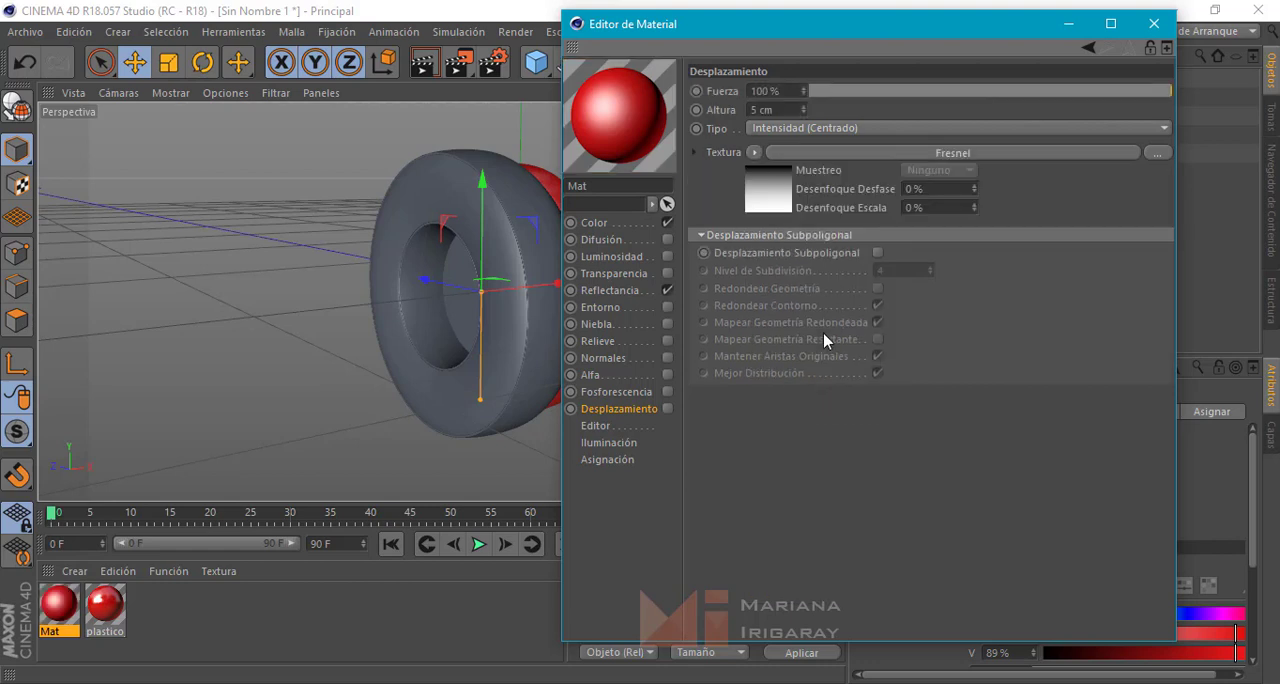
click(754, 152)
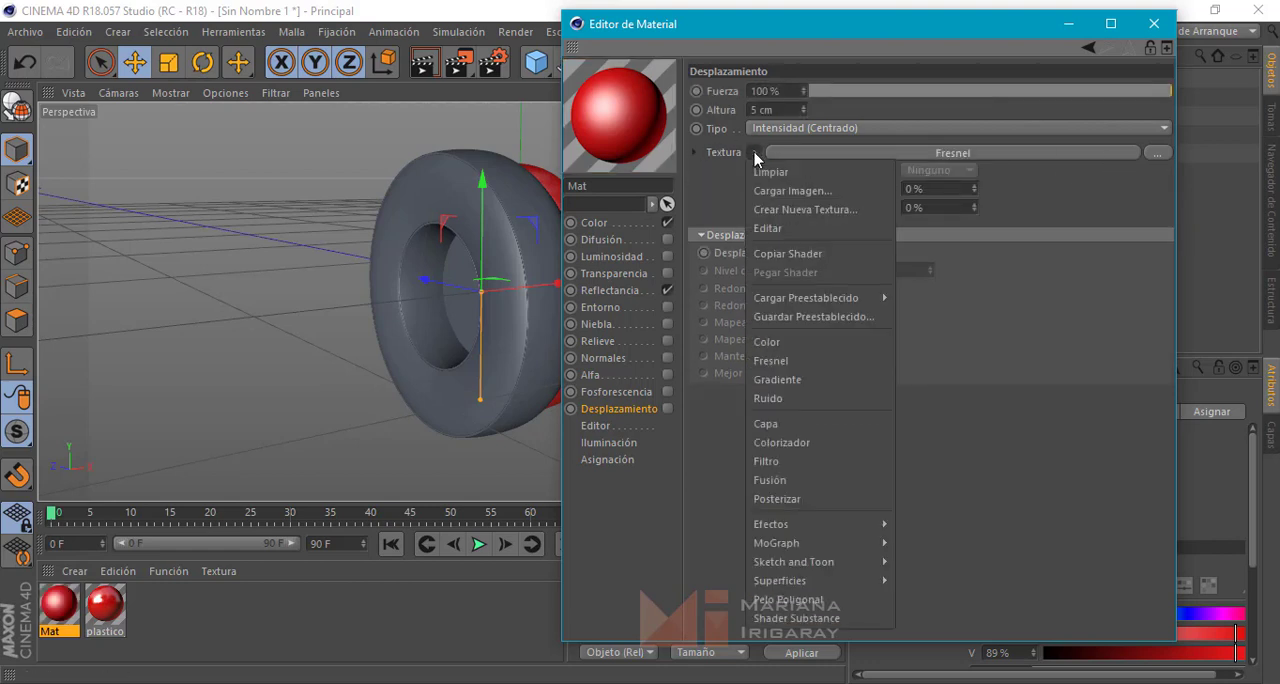
click(806, 397)
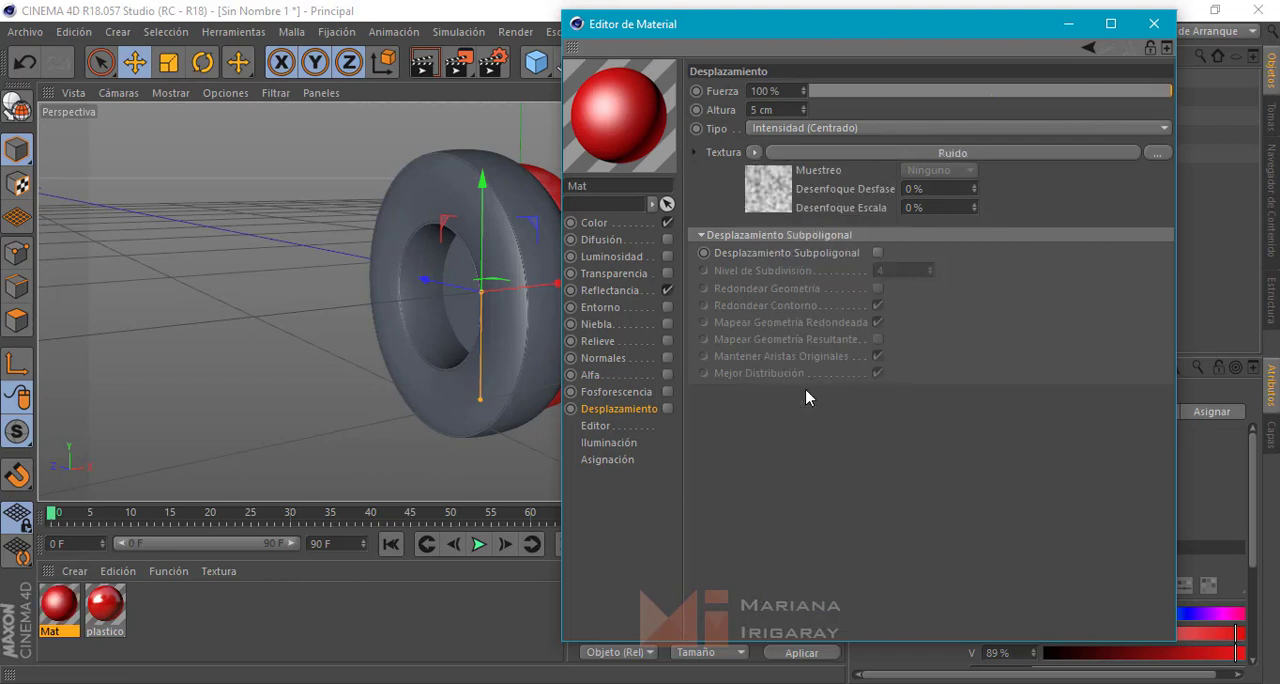
Open the displacement noise shader's properties and set its global scale to 25%
click(767, 194)
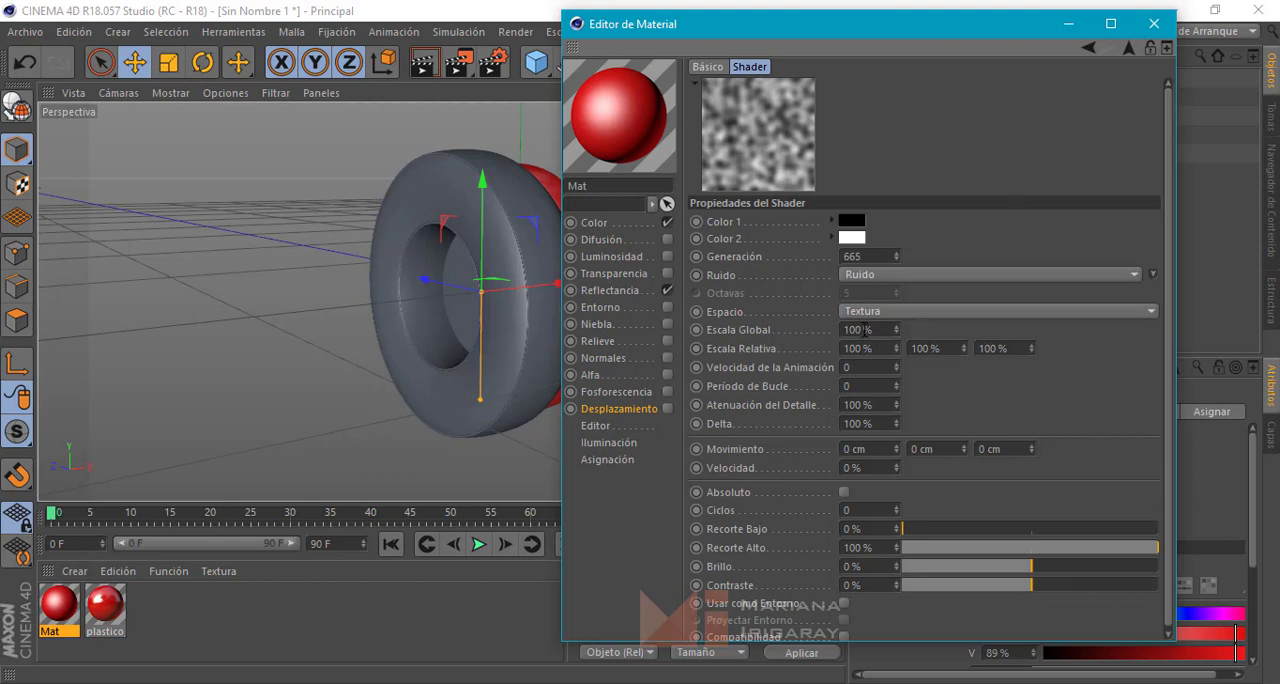
drag(859, 329, 821, 326)
text(25)
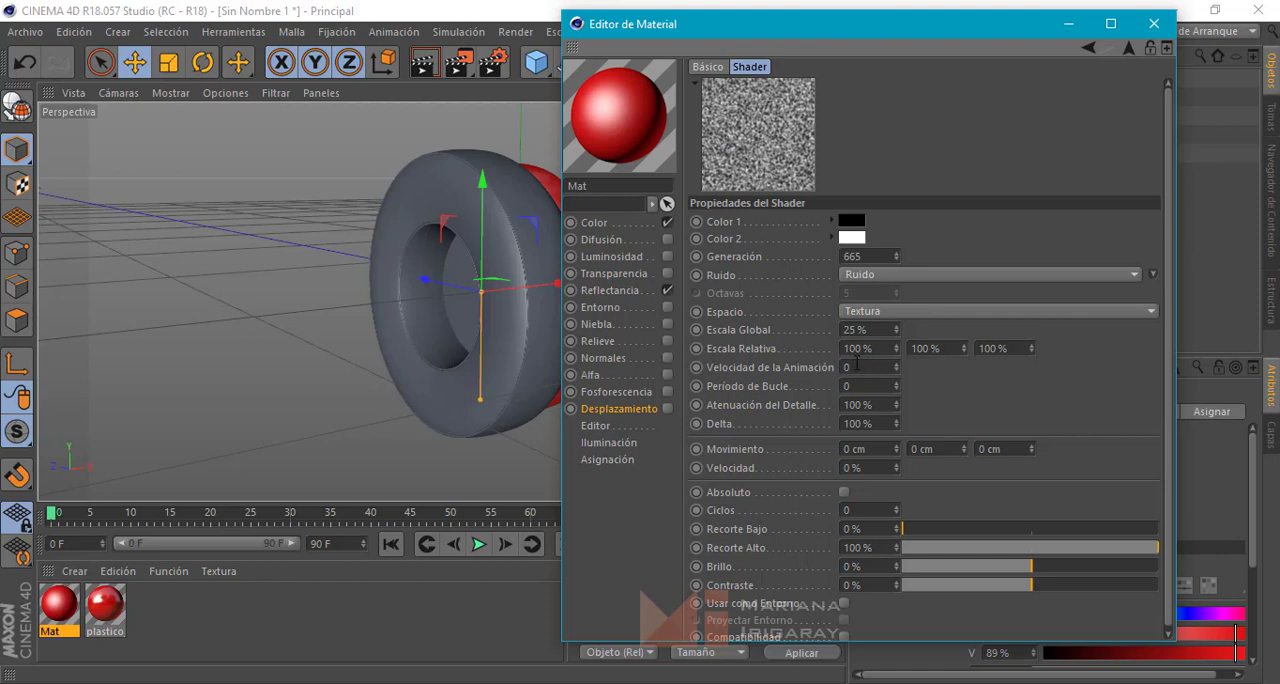
Try the Célula Voronoi, Voronoi Desplazado and Voronoi 1 noise types in the displacement shader
click(892, 275)
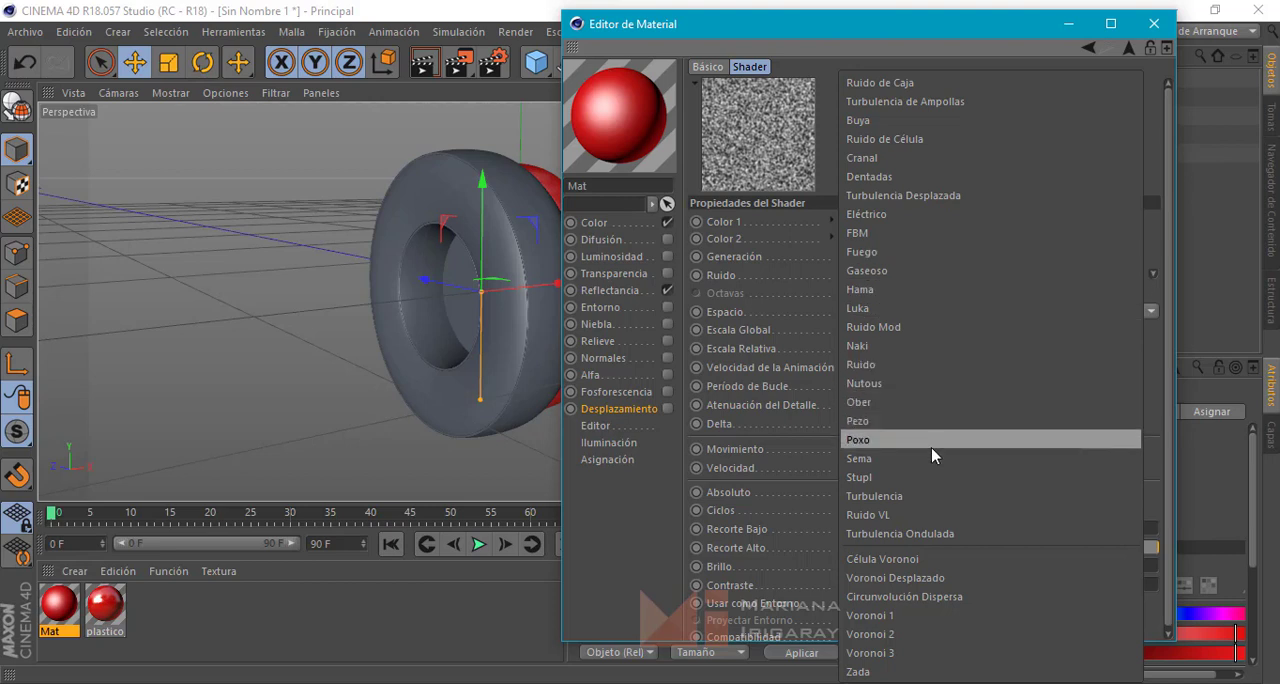
click(944, 556)
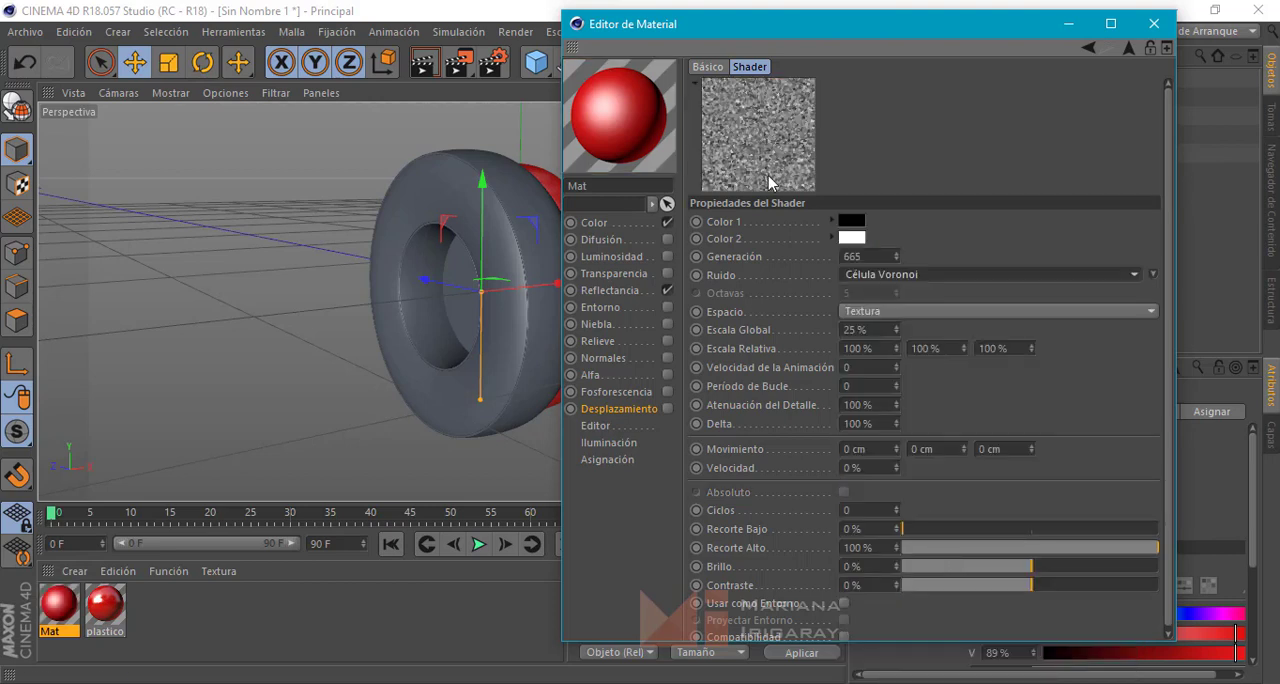
click(905, 314)
click(904, 316)
click(906, 274)
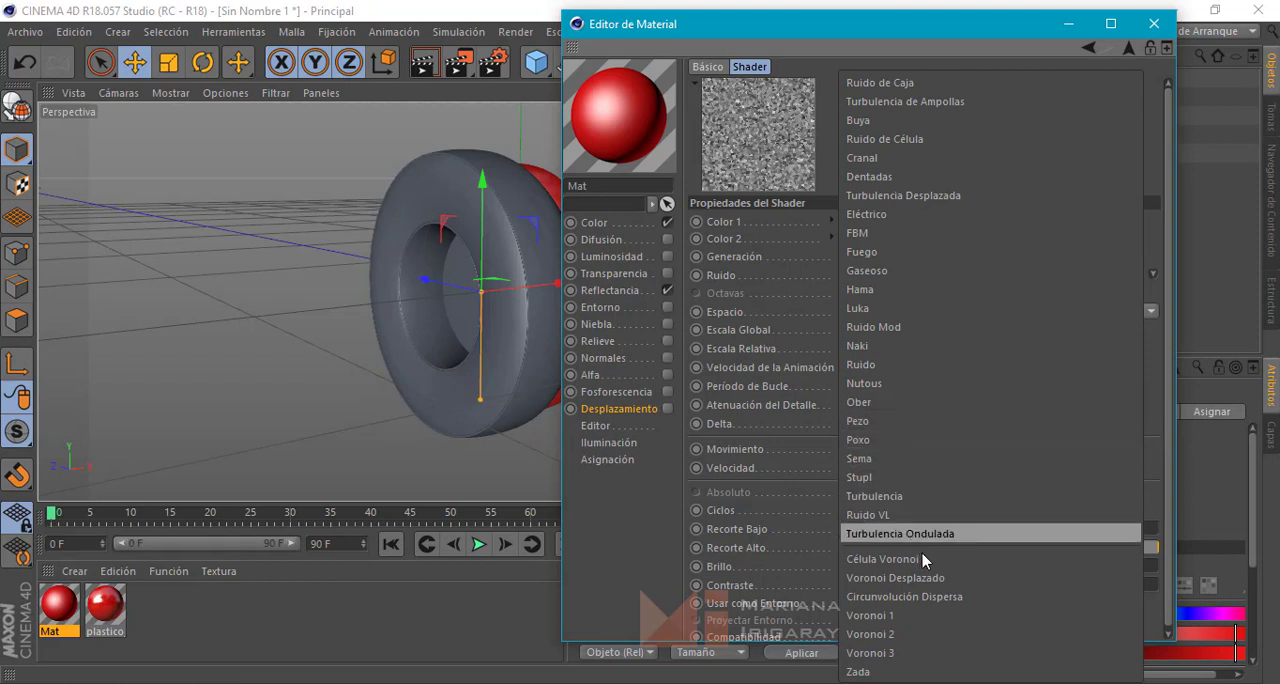
click(938, 580)
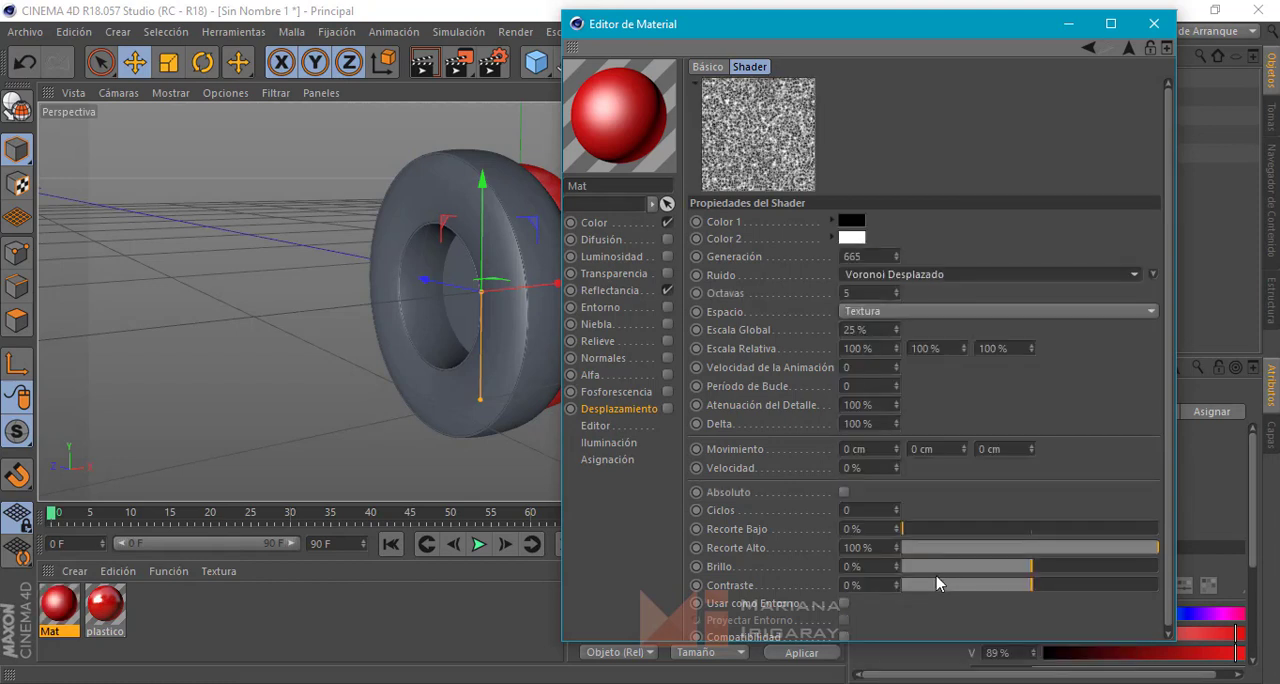
click(897, 274)
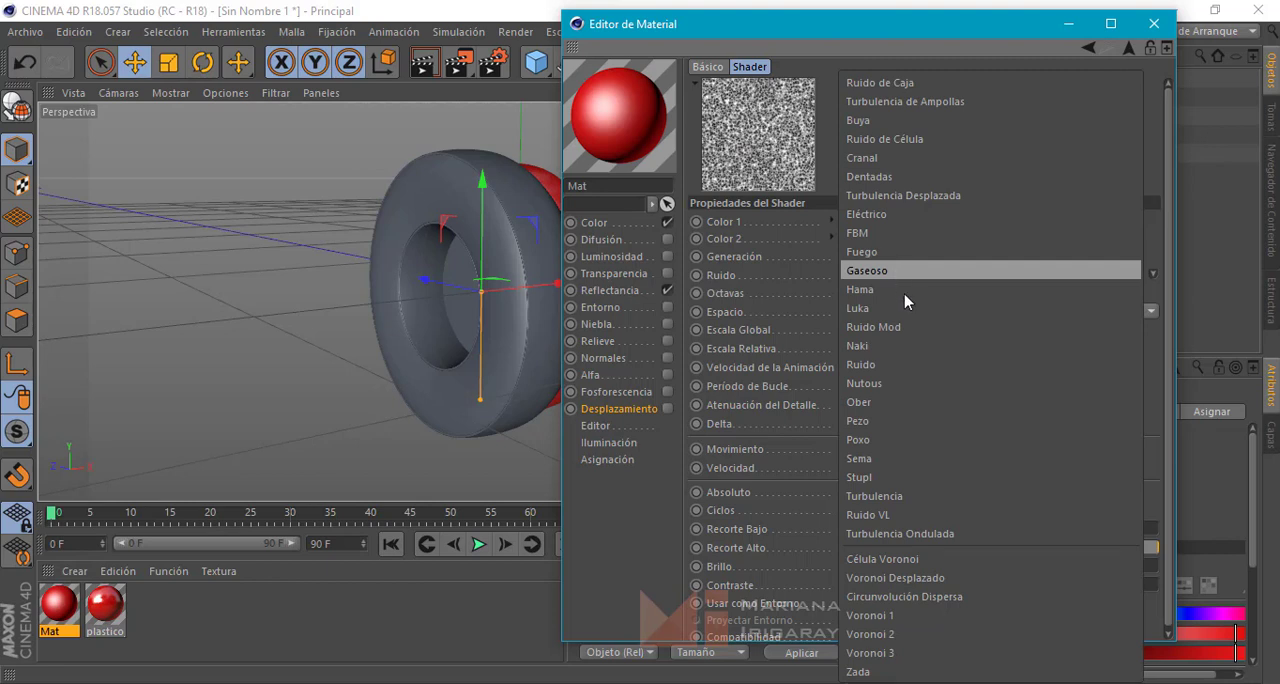
click(888, 614)
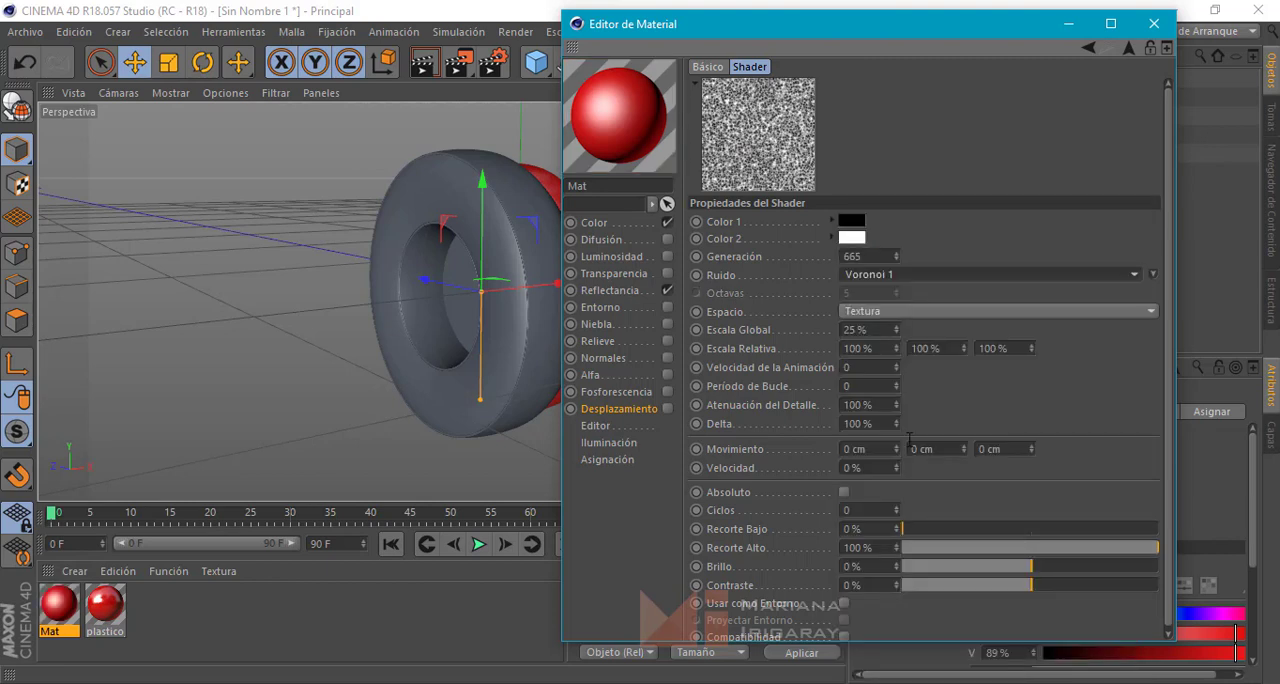
Compare Voronoi 2 with Voronoi 3 and keep Voronoi 2 as the displacement shader's noise type
click(887, 278)
click(879, 634)
click(901, 313)
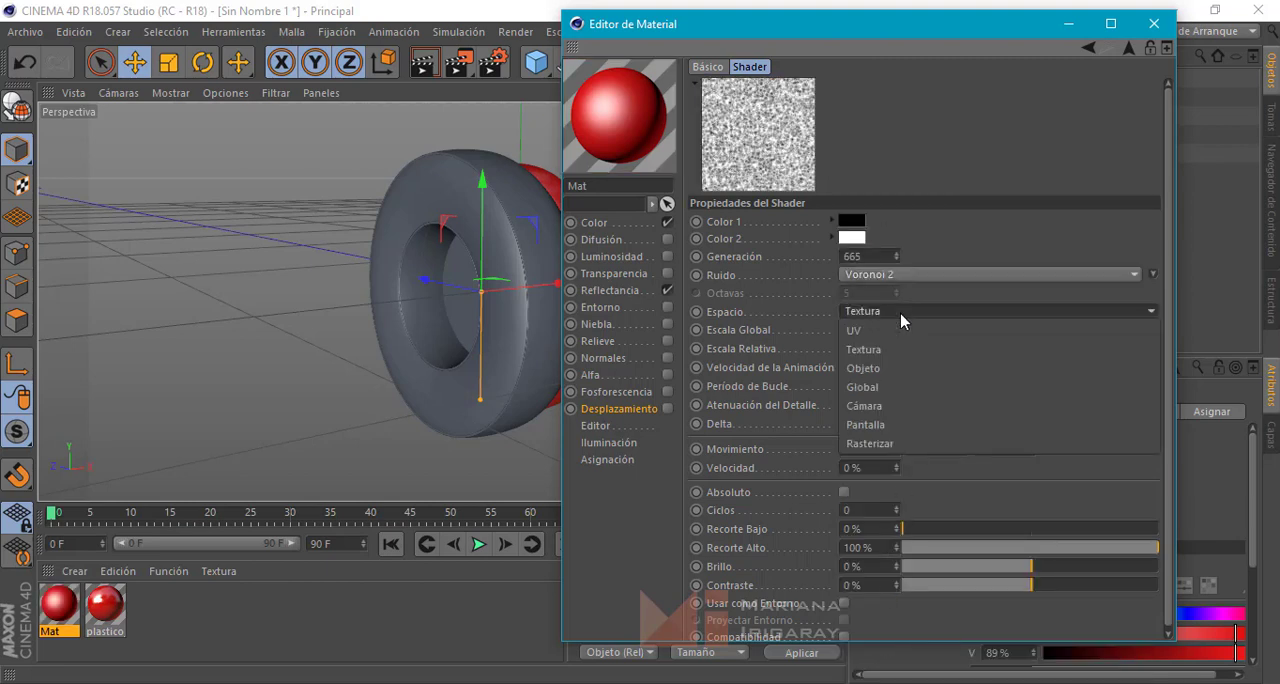
click(887, 276)
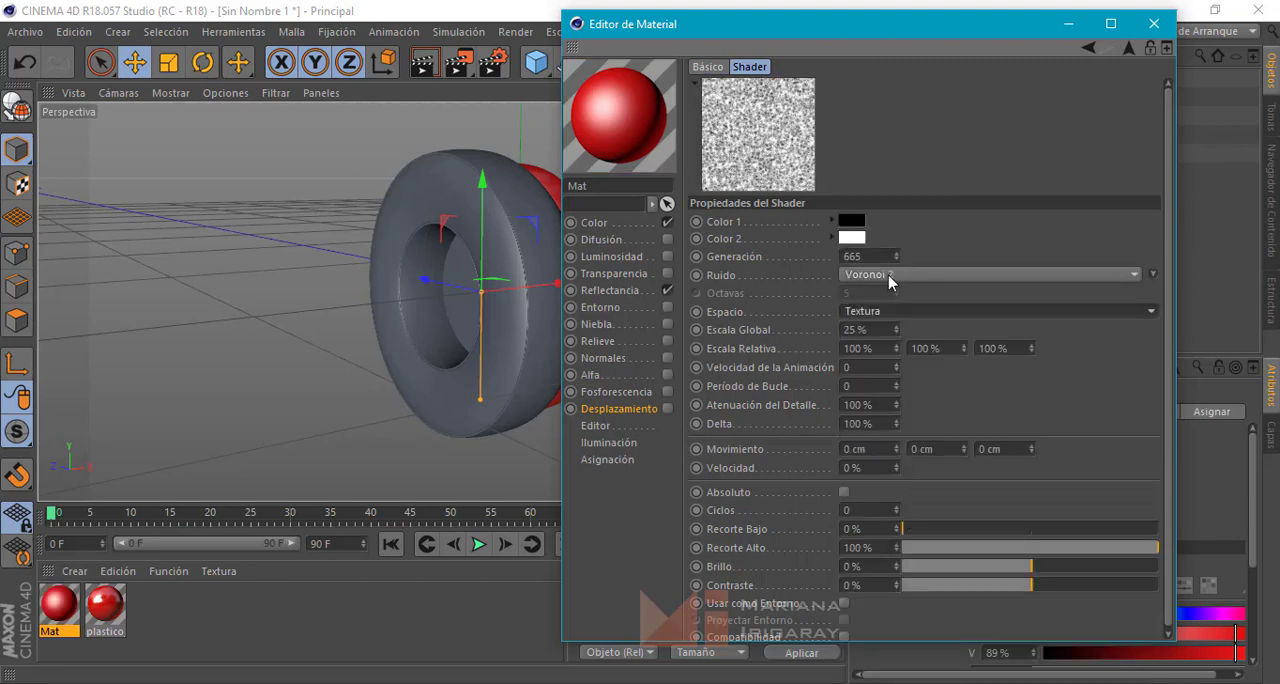
click(889, 277)
click(888, 634)
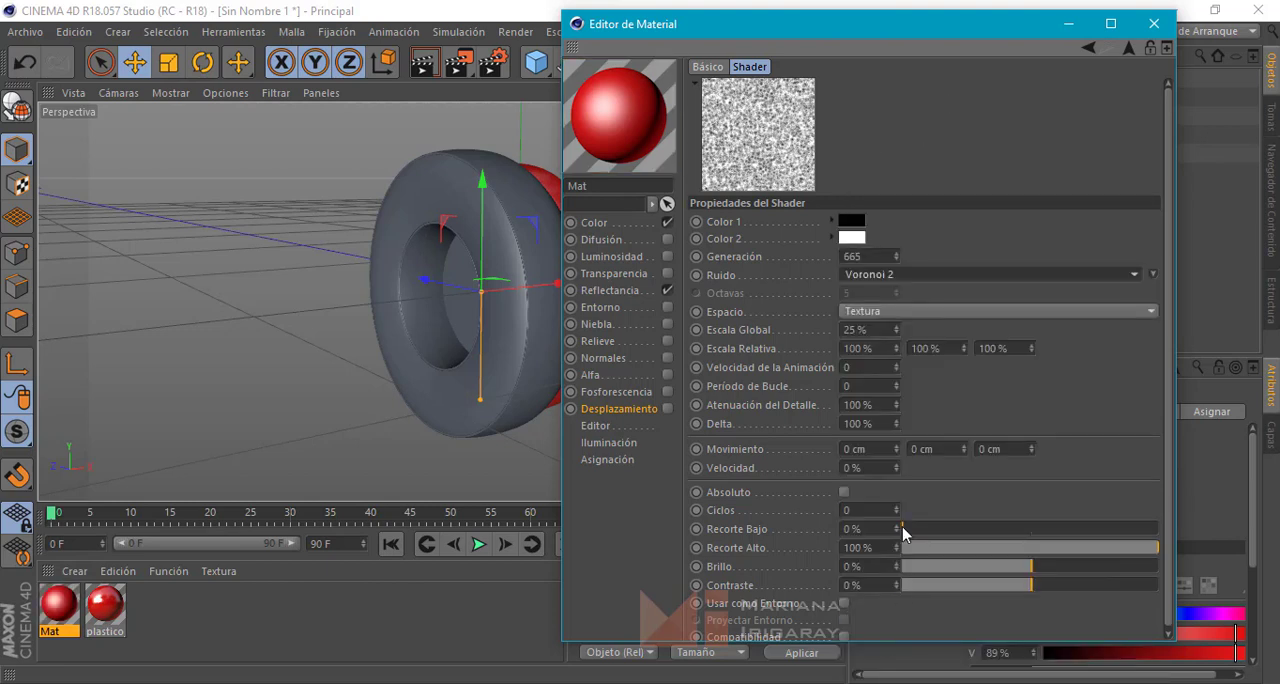
click(903, 317)
click(907, 277)
click(907, 277)
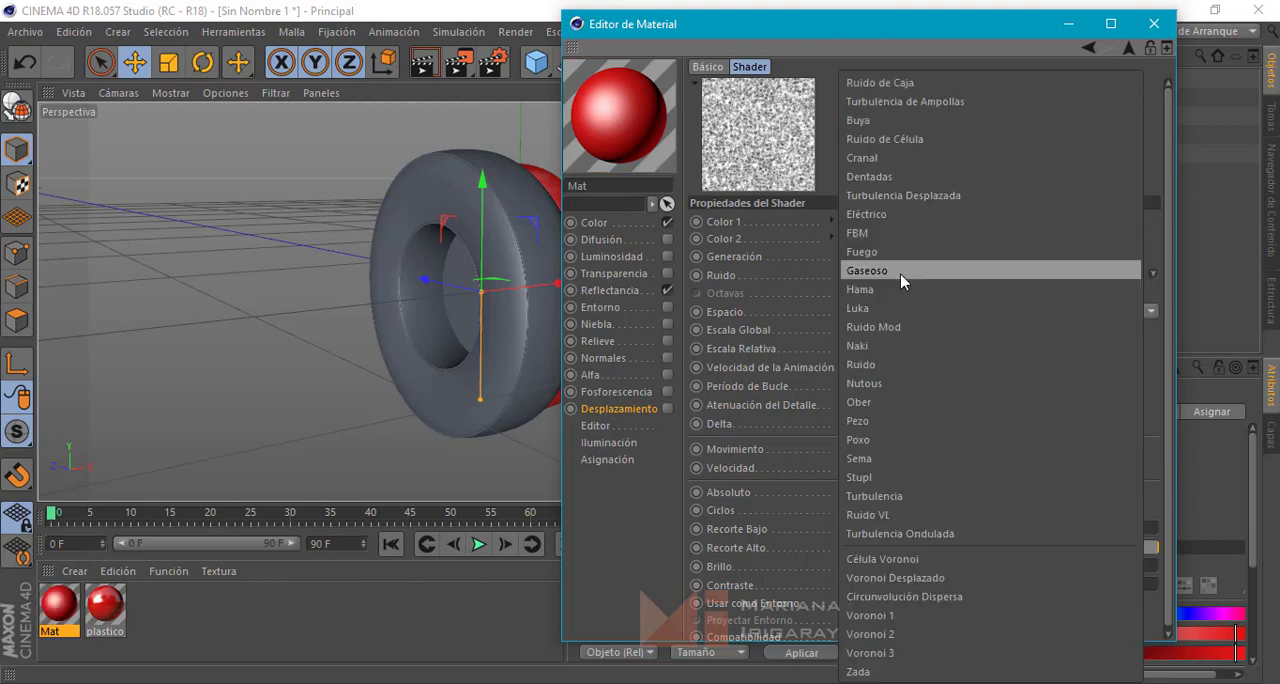
click(884, 651)
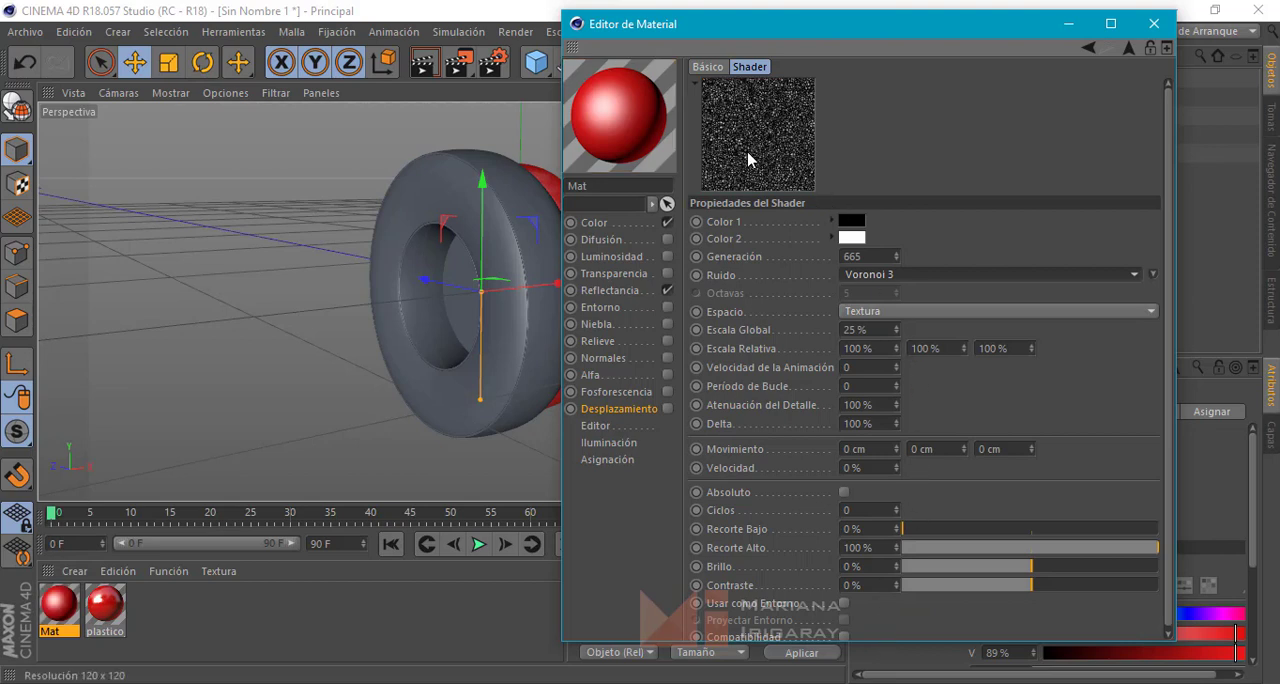
click(883, 275)
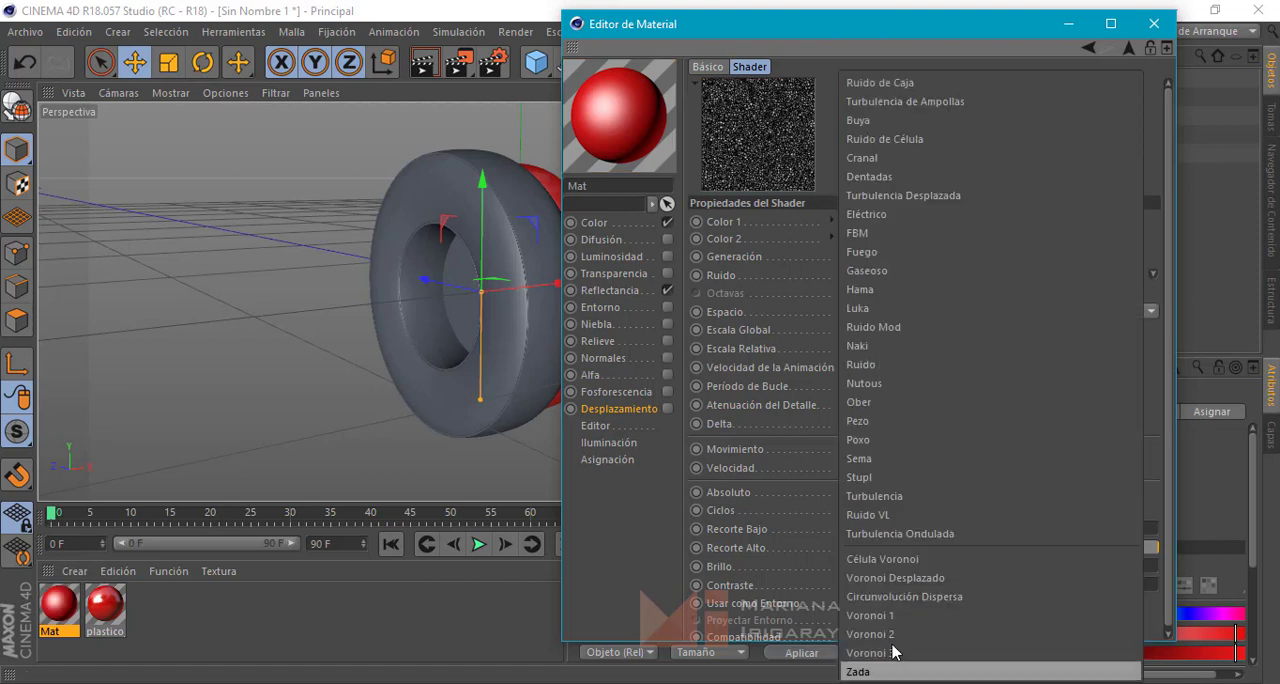
click(886, 632)
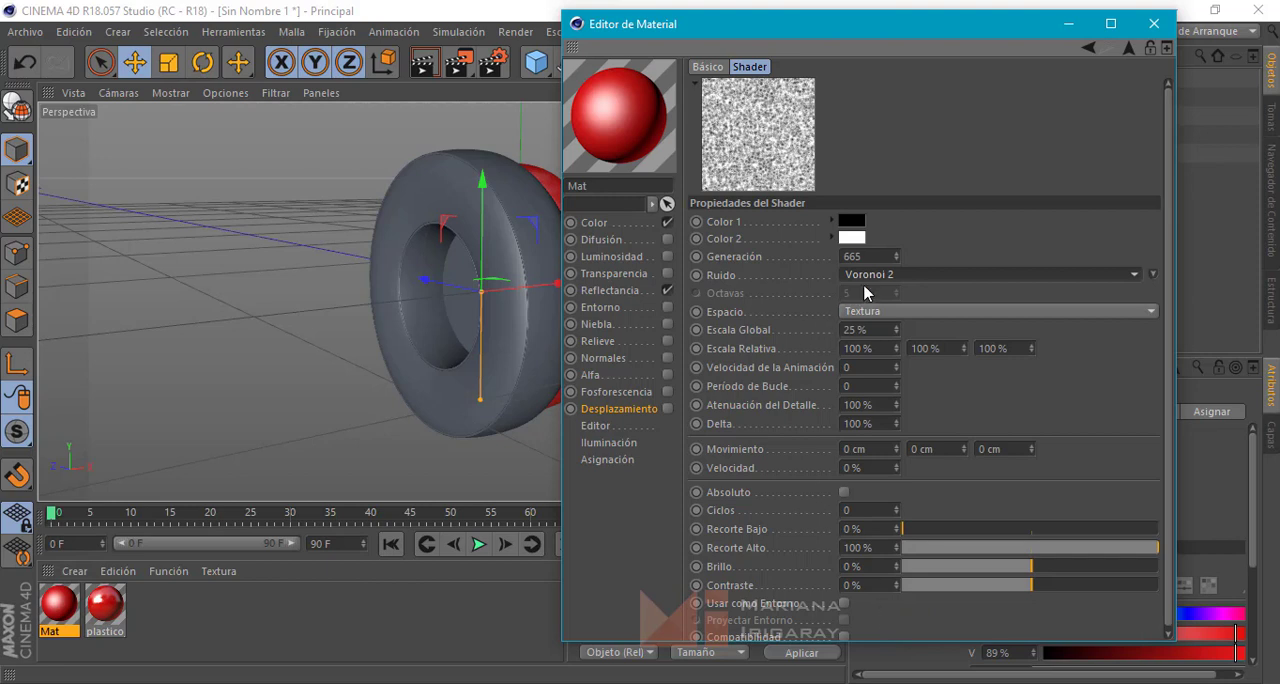
Set the Voronoi 2 noise's global scale to 50%
click(854, 330)
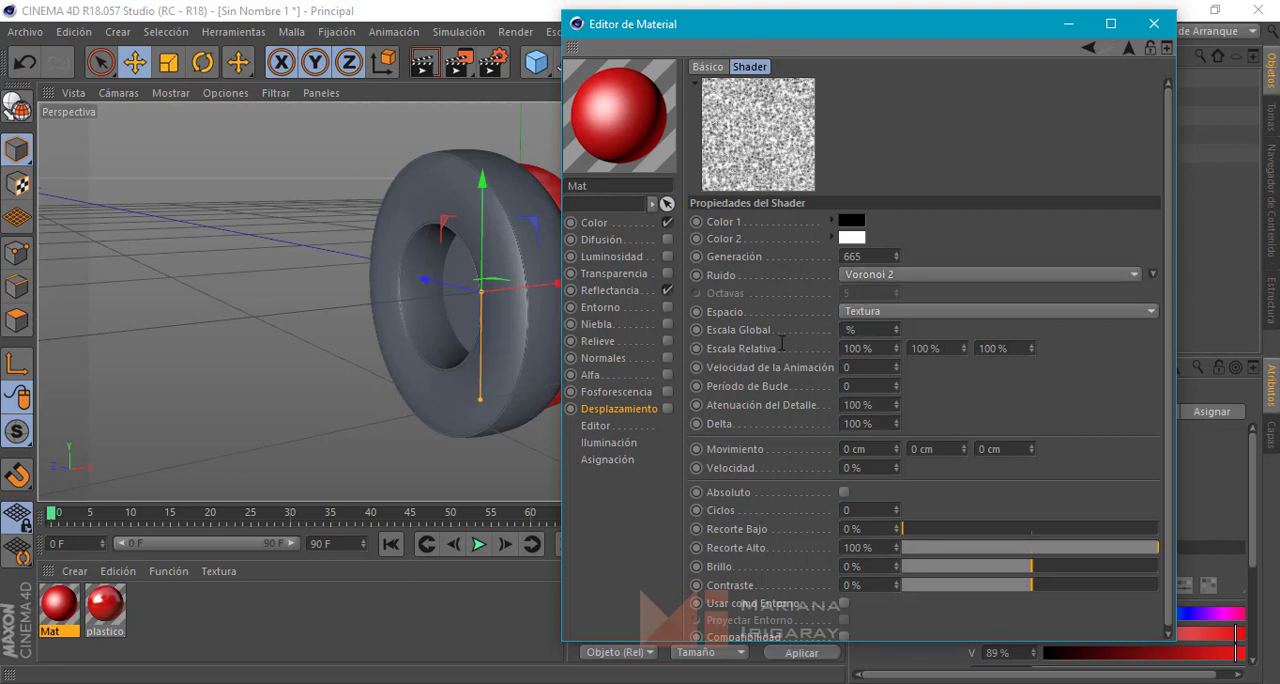
text(50)
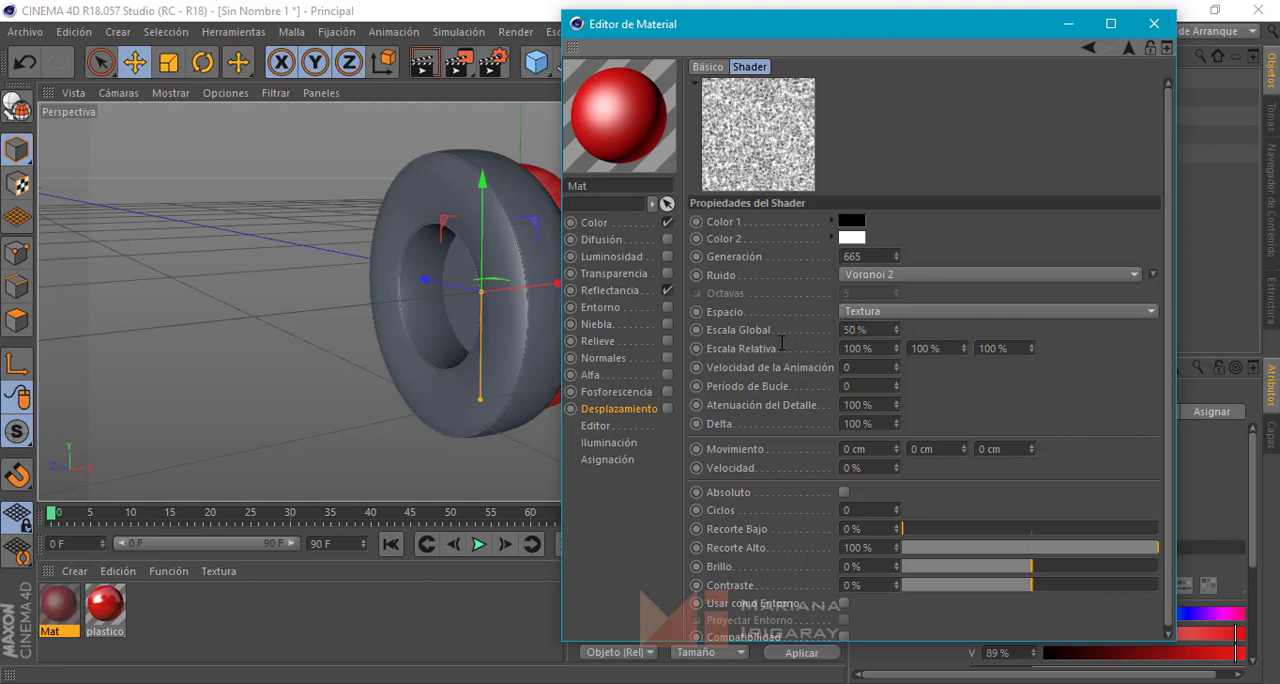
key(Return)
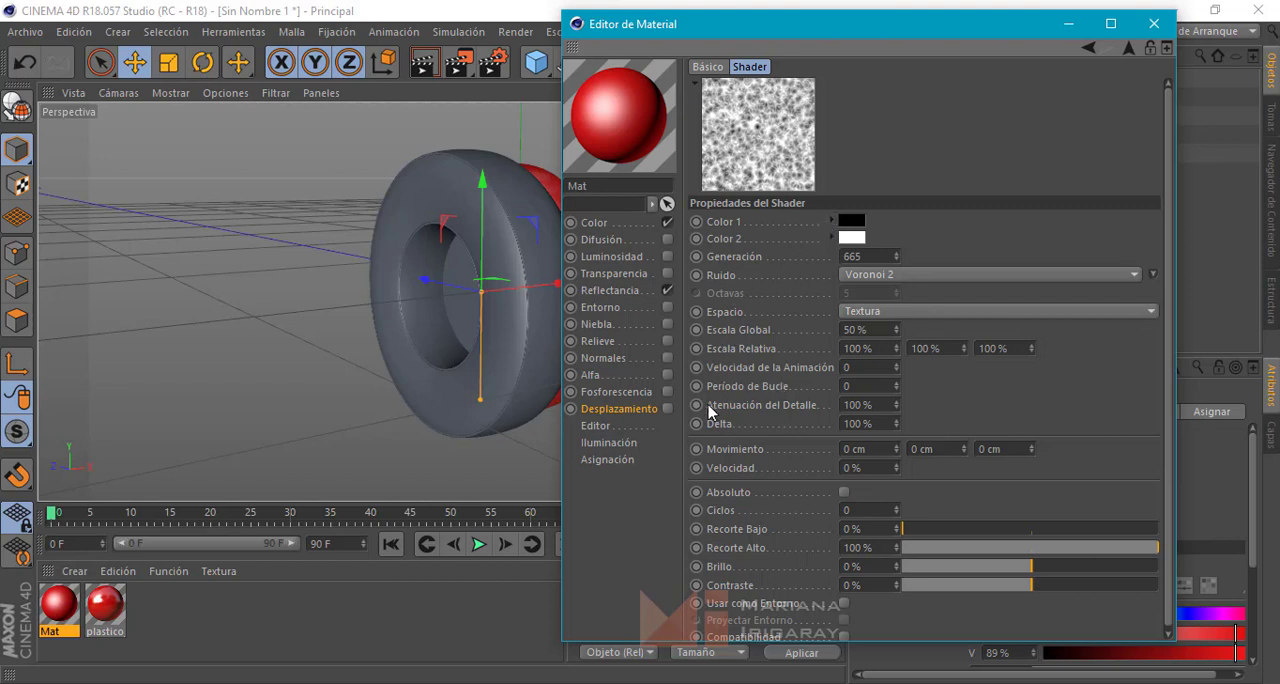
Enable the material's displacement channel and set the displacement strength to 3.5%
click(667, 409)
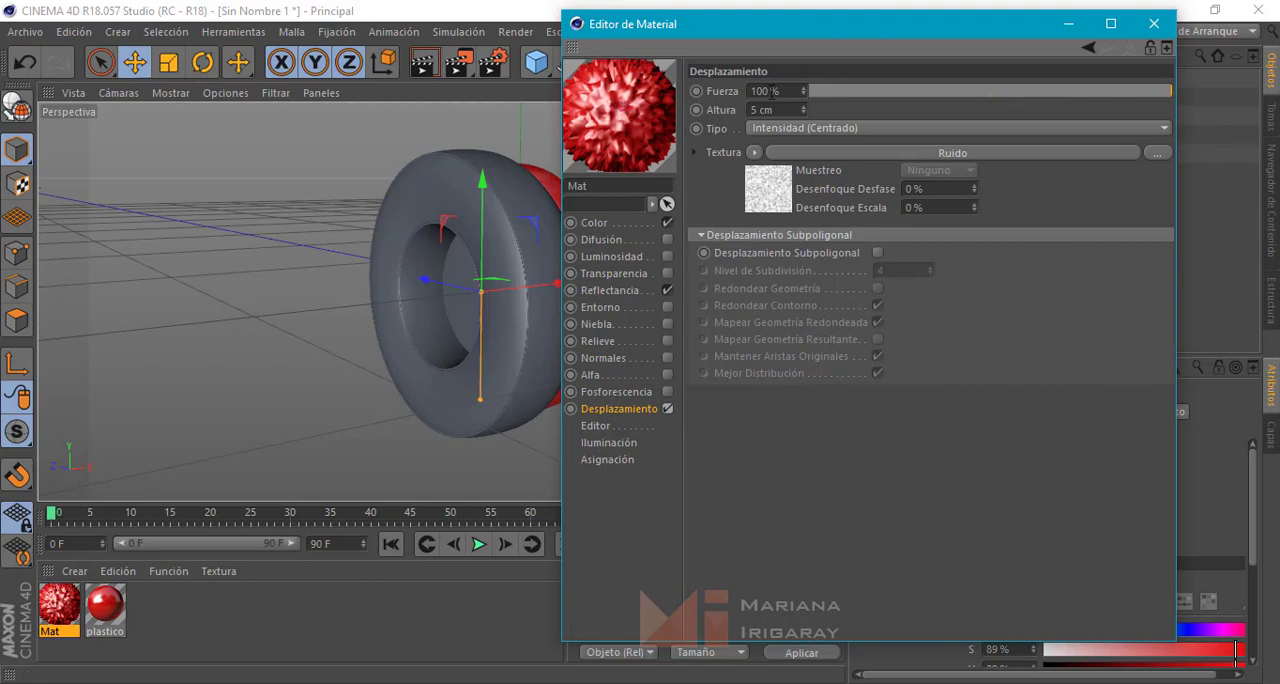
drag(766, 90, 739, 89)
text(5)
key(Return)
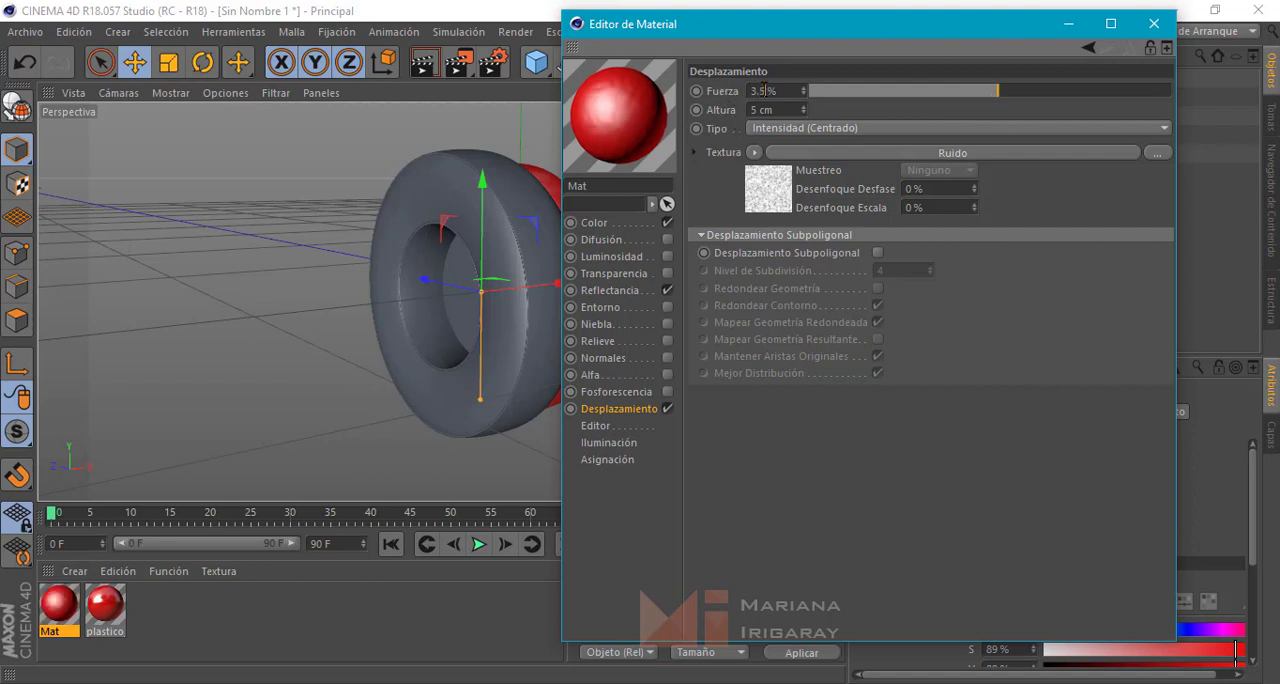
Reduce the Voronoi 2 displacement noise's global scale to 25% and close the material editor
click(776, 186)
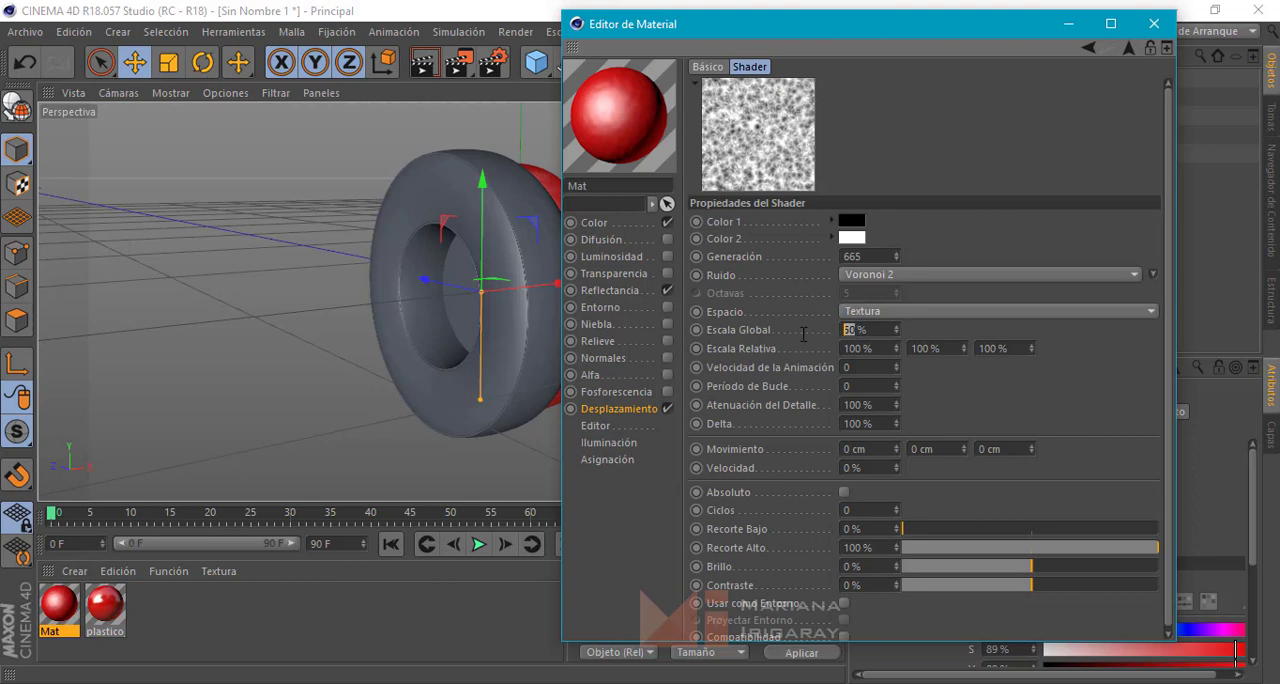
key(Return)
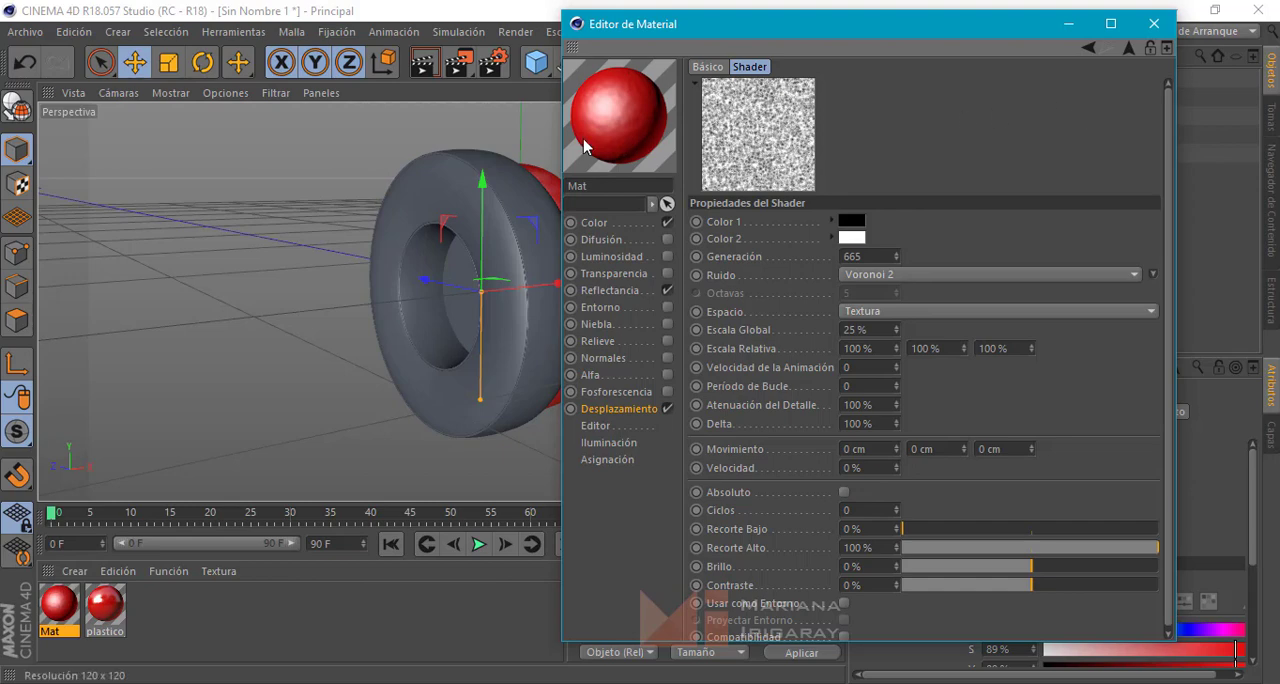
click(1154, 23)
Rename the displaced red material as cuero_rojo and close its editor
double_click(57, 610)
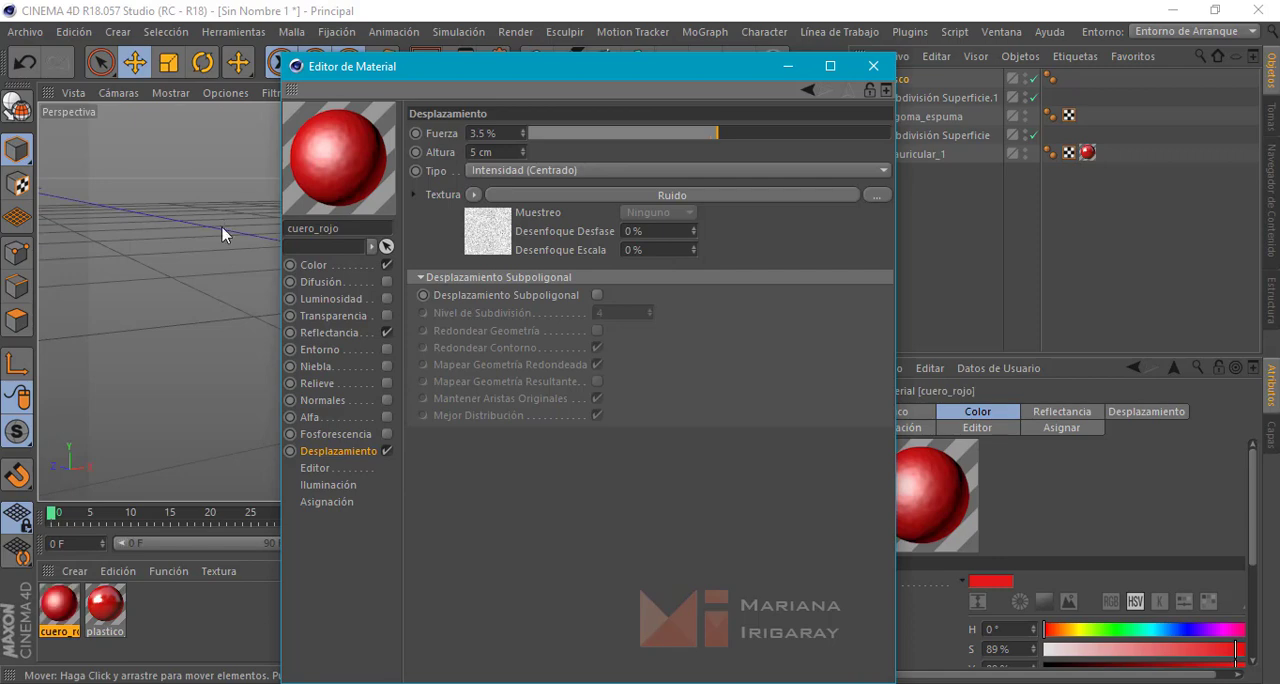
click(872, 67)
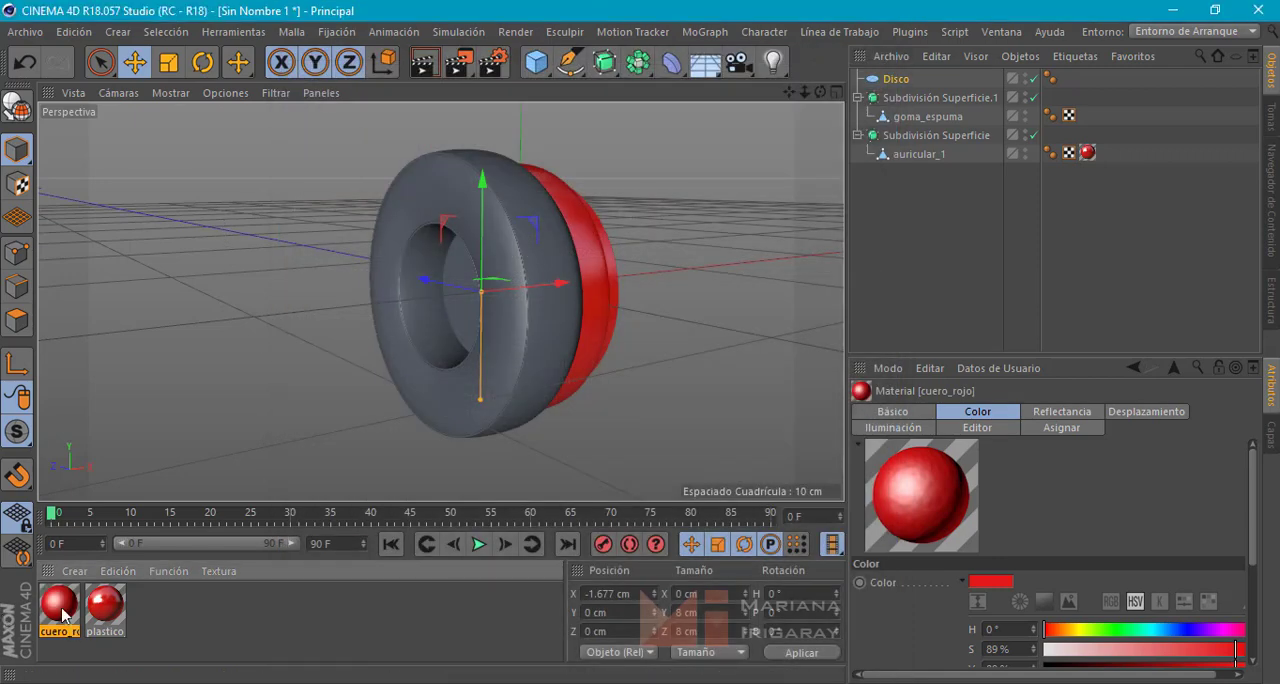
Apply the cuero_rojo material to the foam ring goma_espuma and to the inner disc
drag(62, 614, 516, 325)
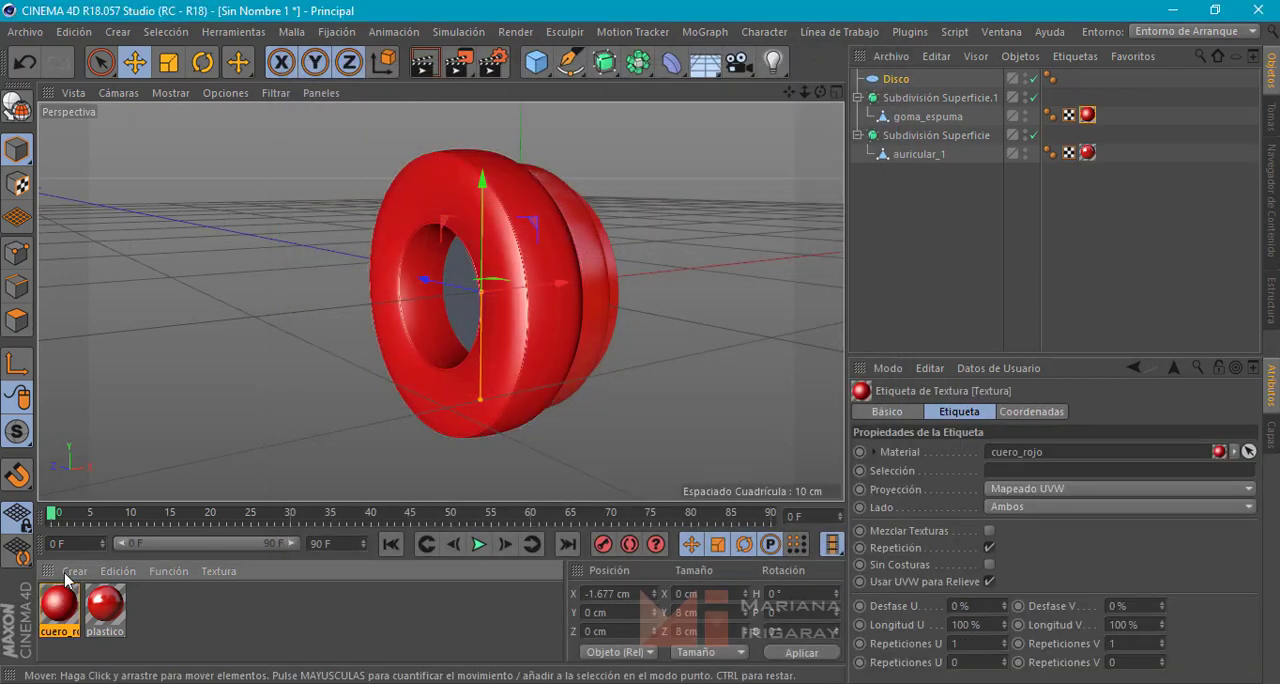
drag(62, 607, 457, 270)
alt+drag(712, 356, 585, 368)
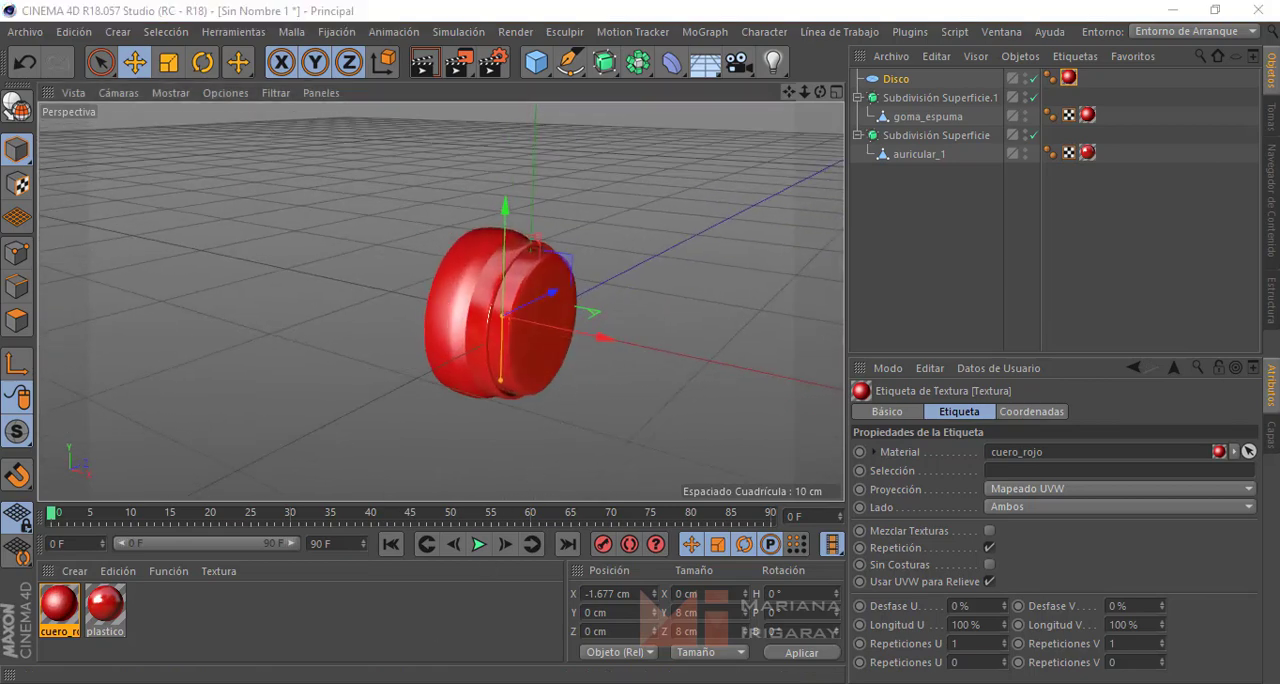
Switch to Windows Photo Viewer to examine the ear cups and side arms in the headphone reference photo, and return to the model
key(alt+Tab)
scroll(560, 342, down, 7)
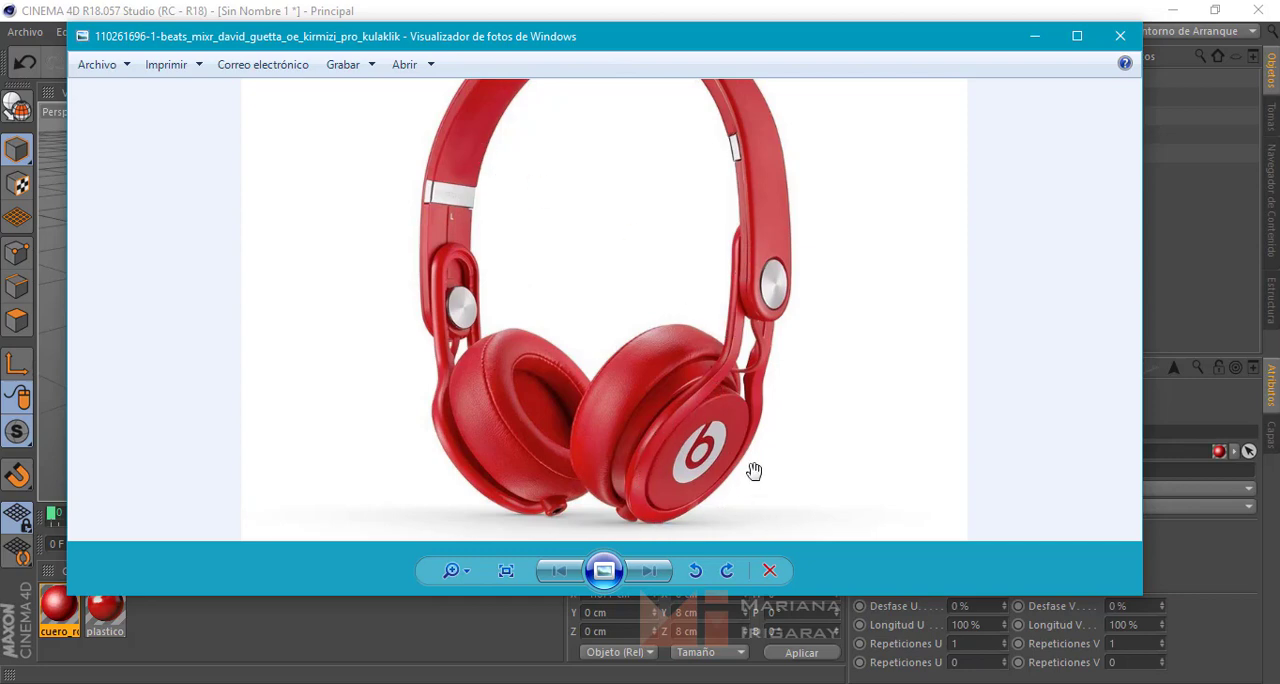
click(1034, 40)
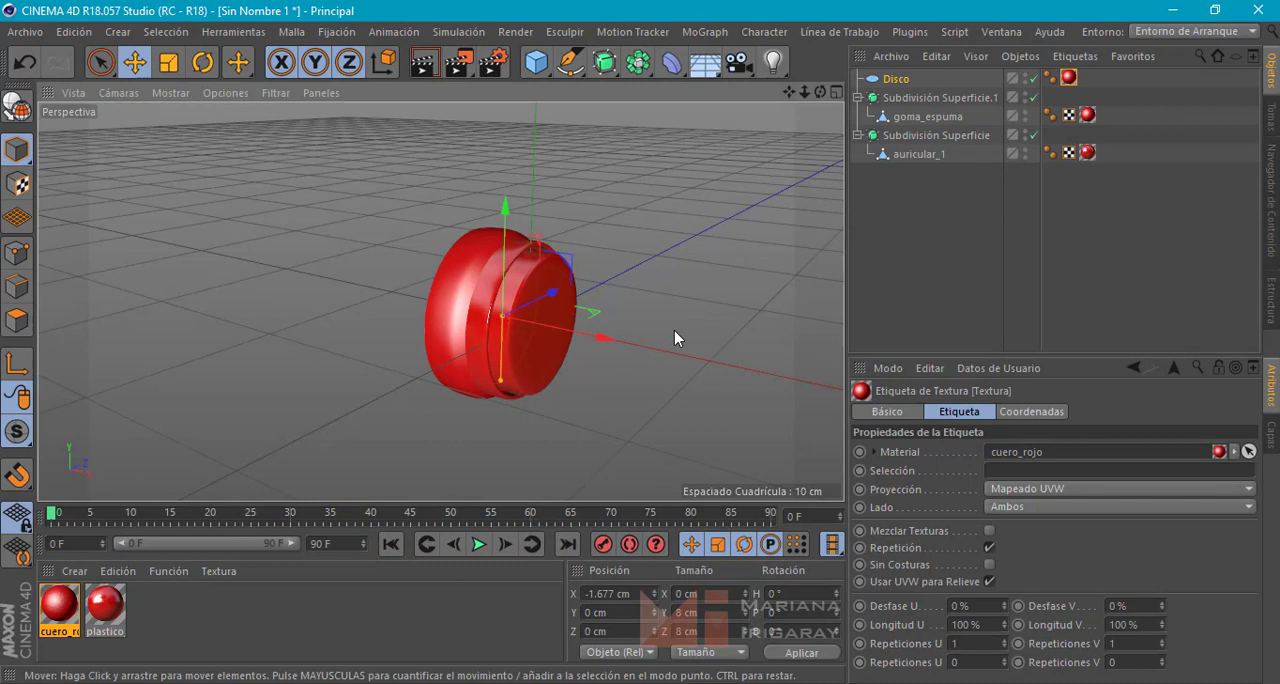
Add a circle spline at the origin with a radius of 4 cm
click(576, 70)
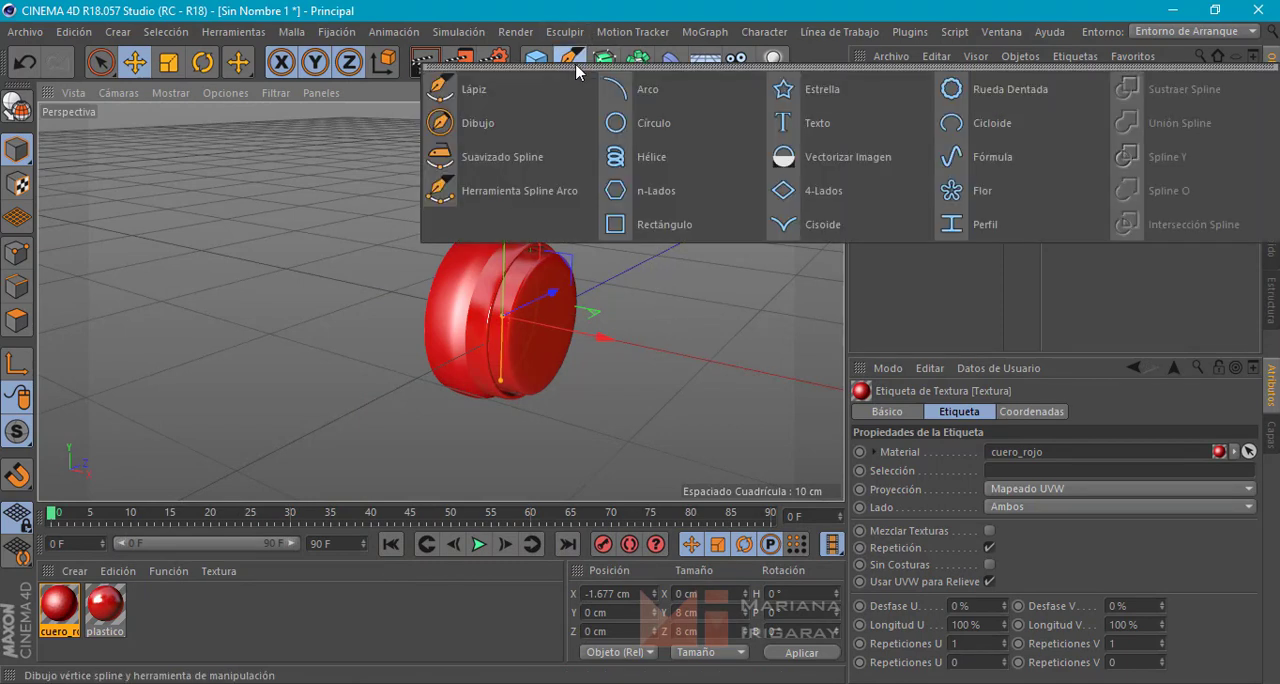
click(734, 127)
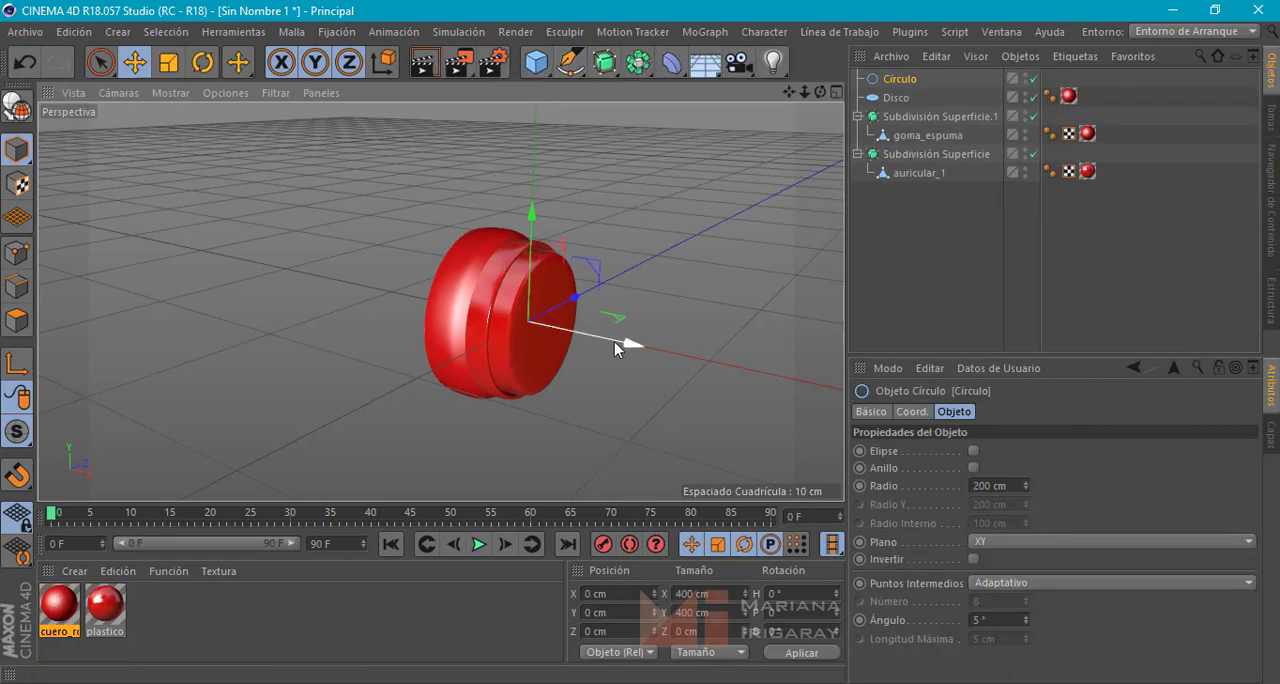
scroll(620, 320, down, 10)
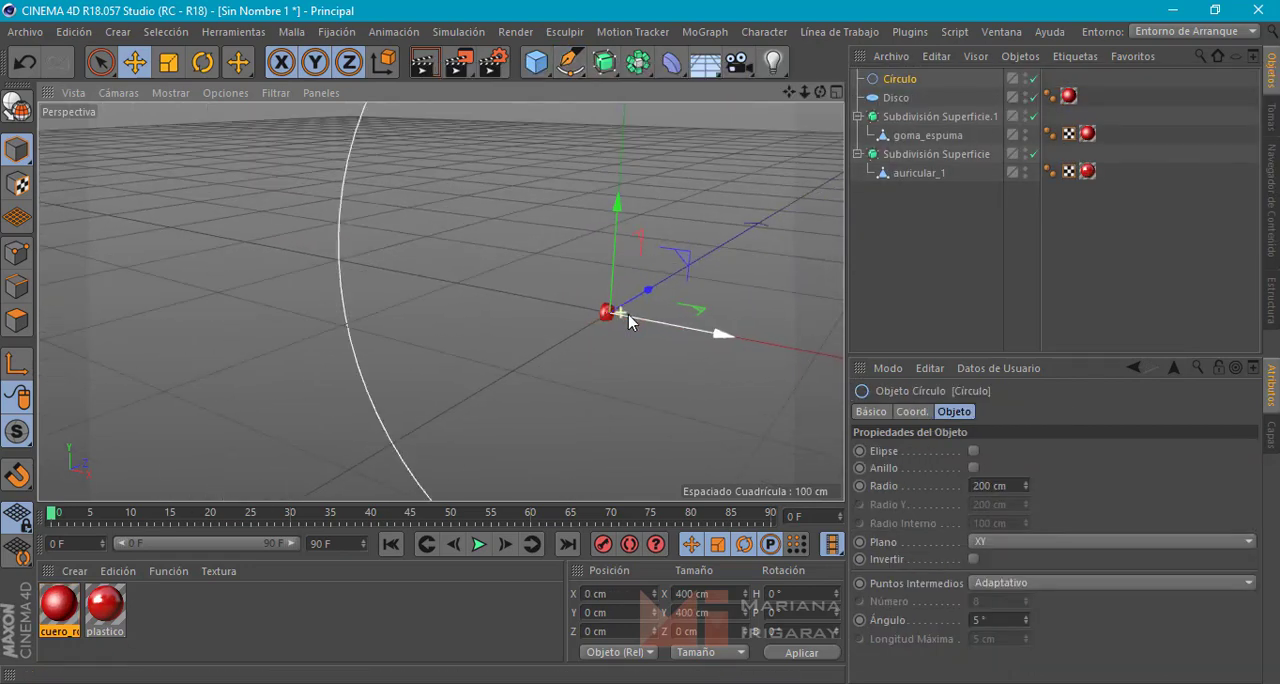
alt+drag(636, 322, 497, 366)
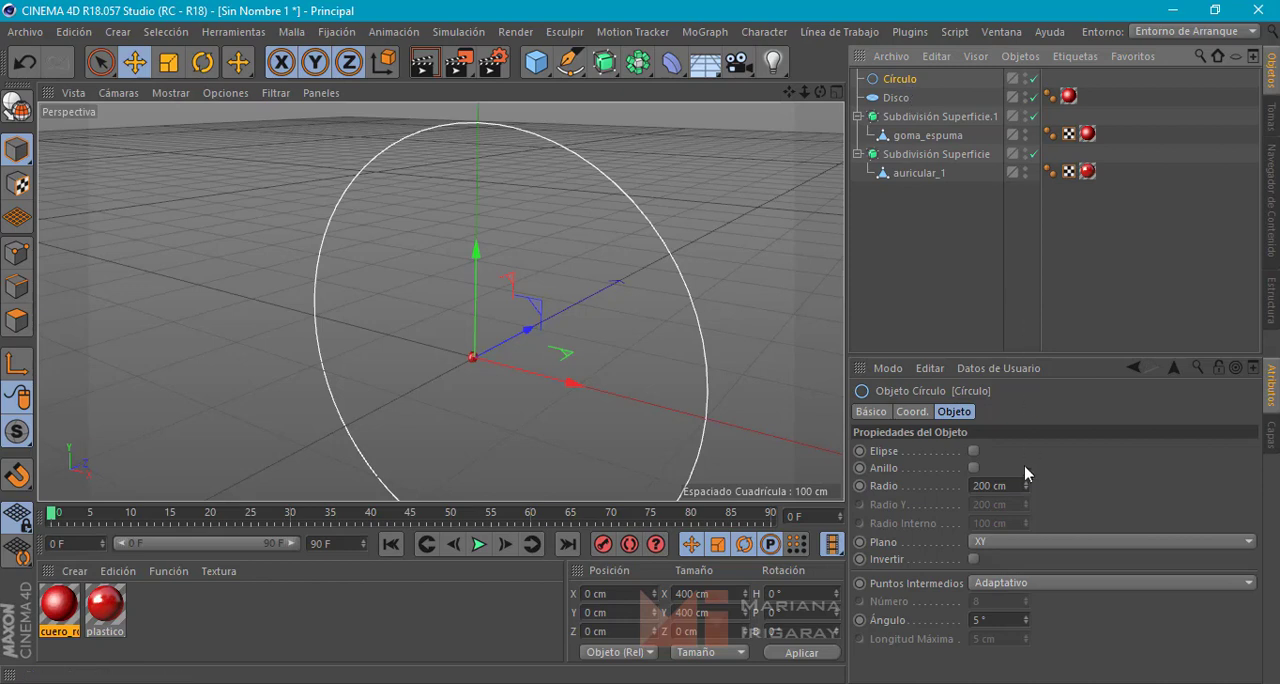
click(988, 484)
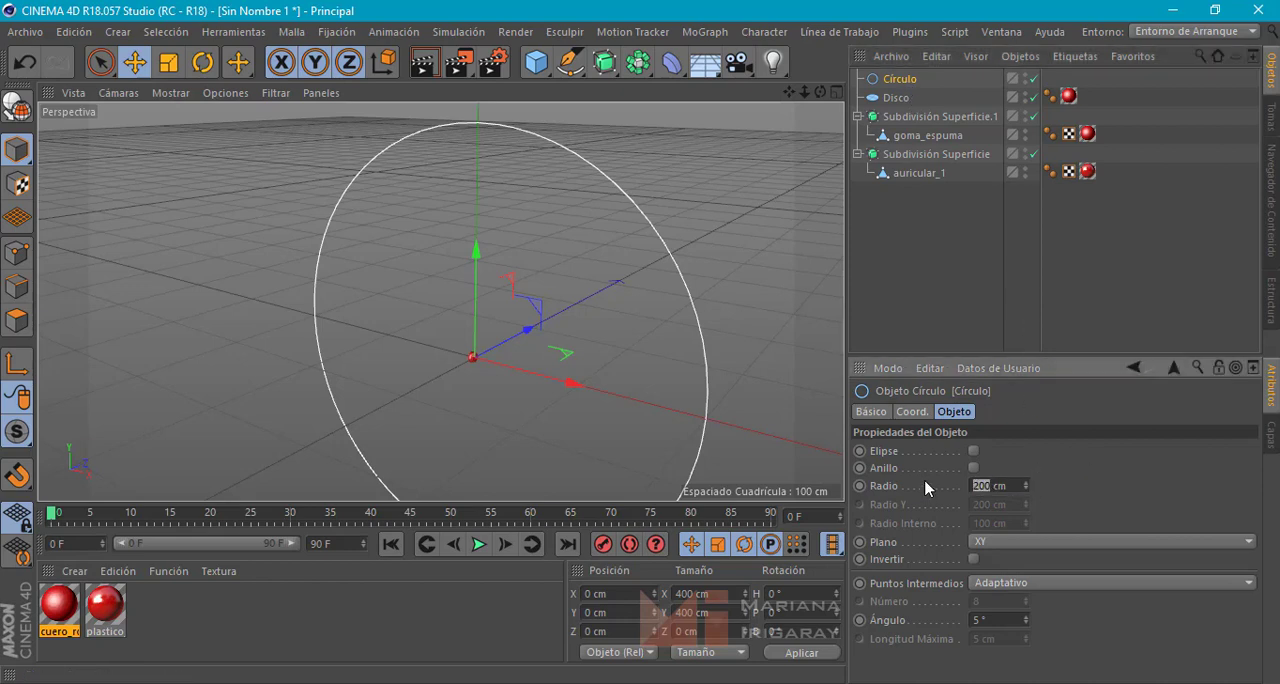
text(4)
key(Return)
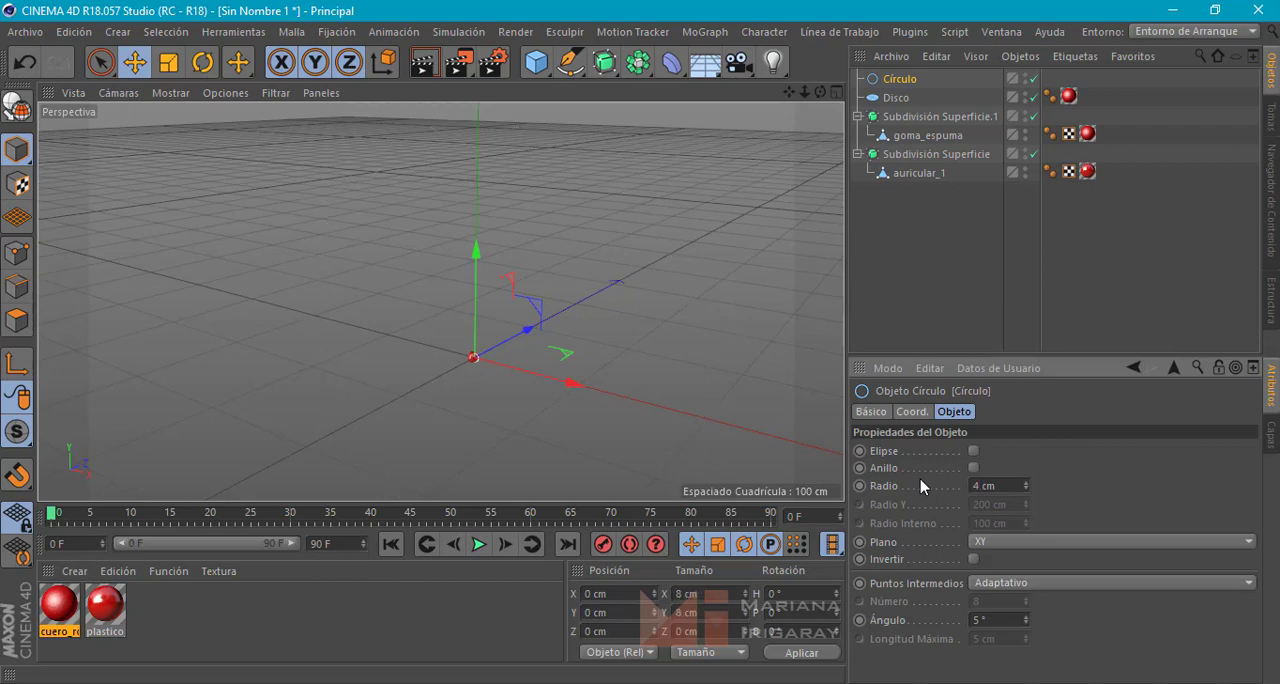
Orient the circle to the ZY plane and move it along X to about 0.3 cm
scroll(480, 360, up, 8)
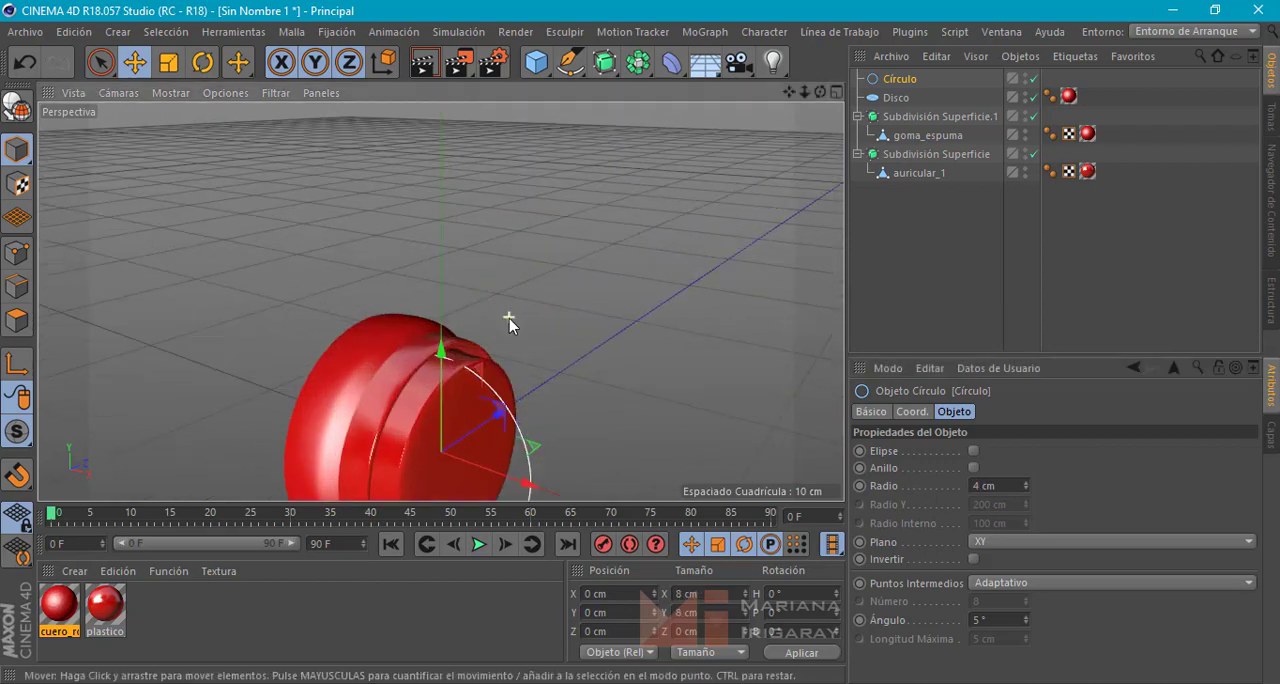
alt+middle_drag(569, 352, 629, 238)
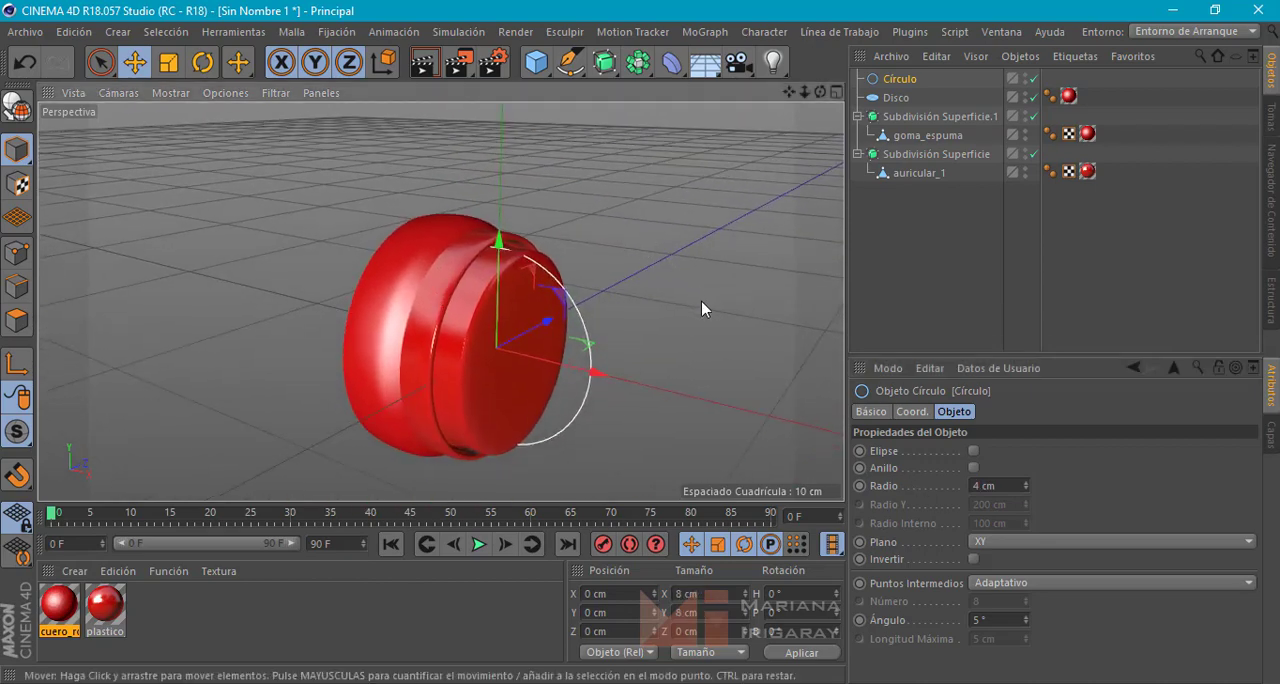
click(1017, 545)
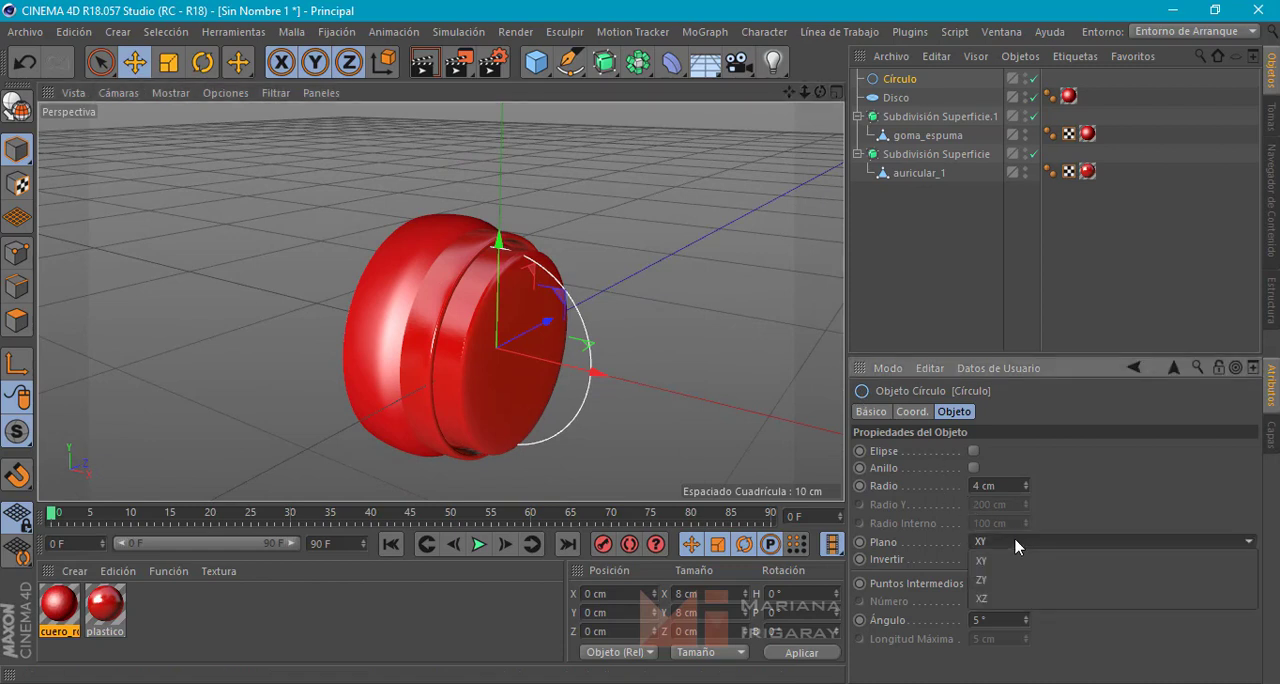
click(981, 580)
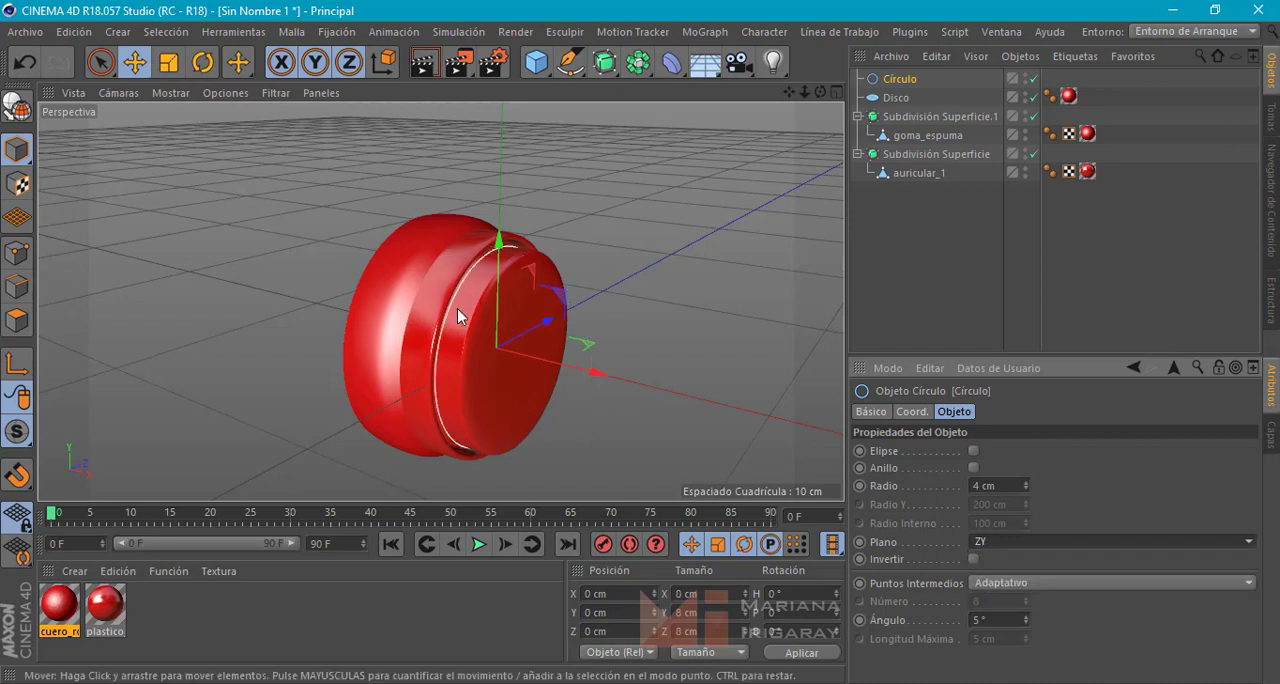
drag(580, 371, 633, 381)
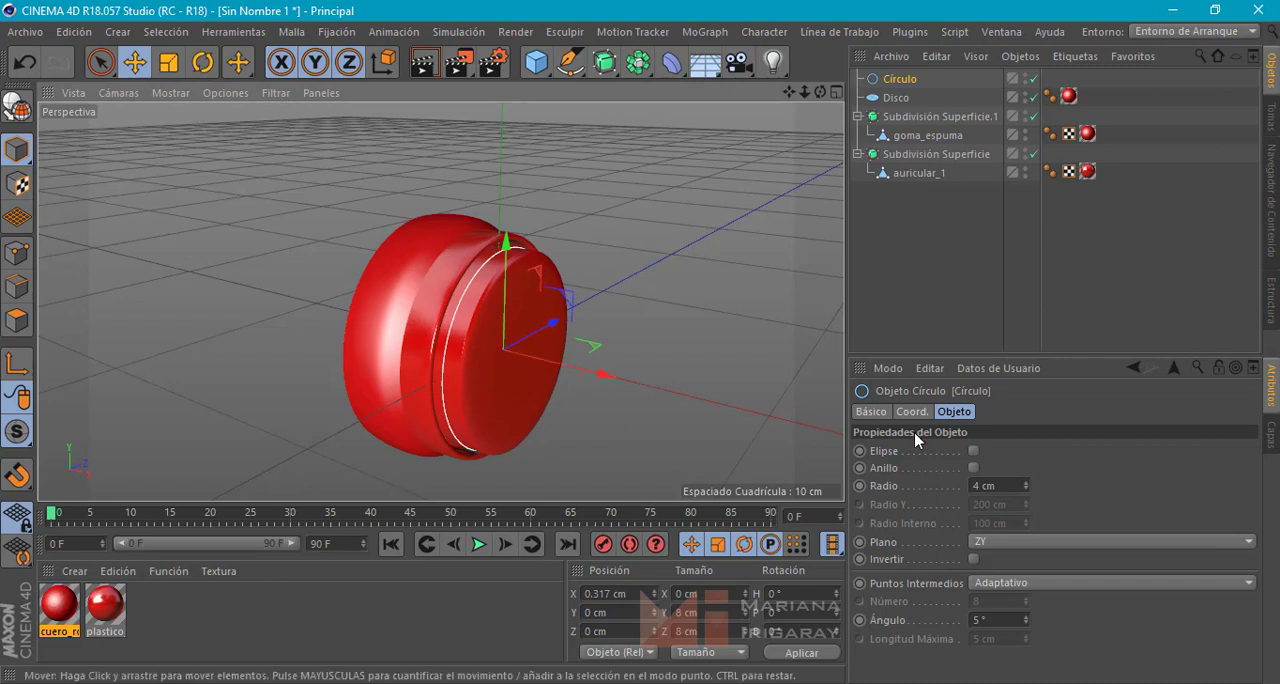
Try a radius of 4.5 cm for the circle spline and settle on 4.2 cm
double_click(982, 487)
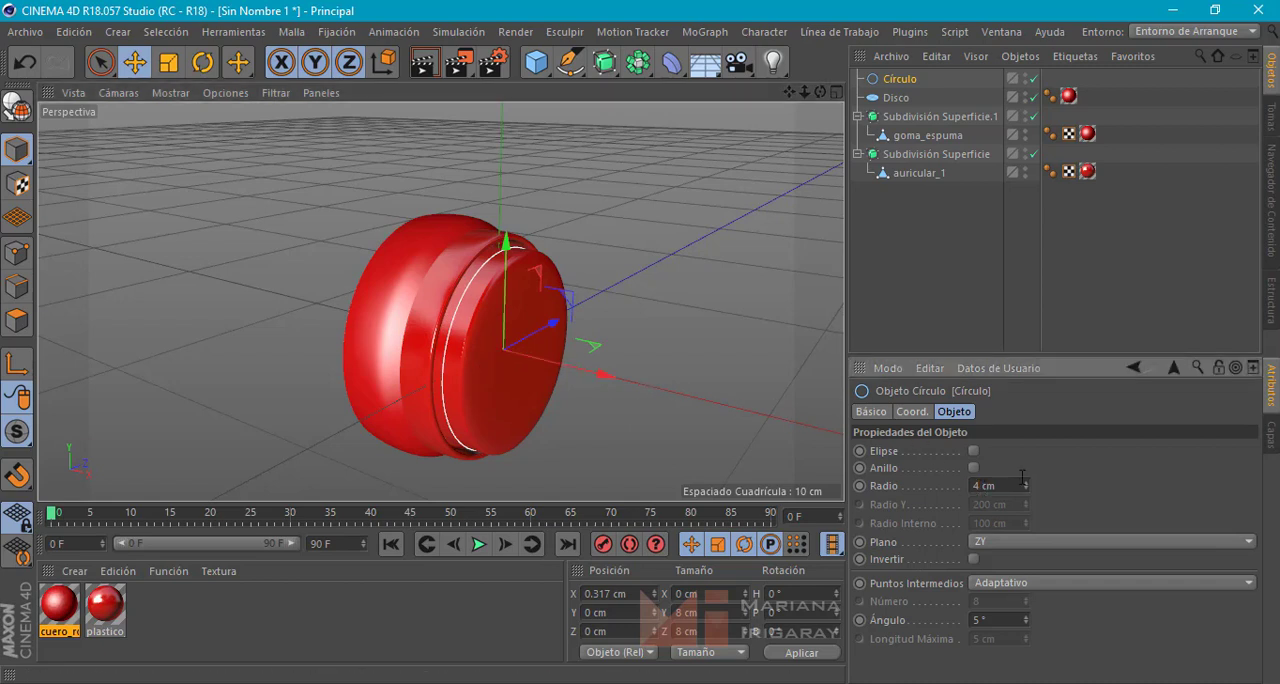
key(Return)
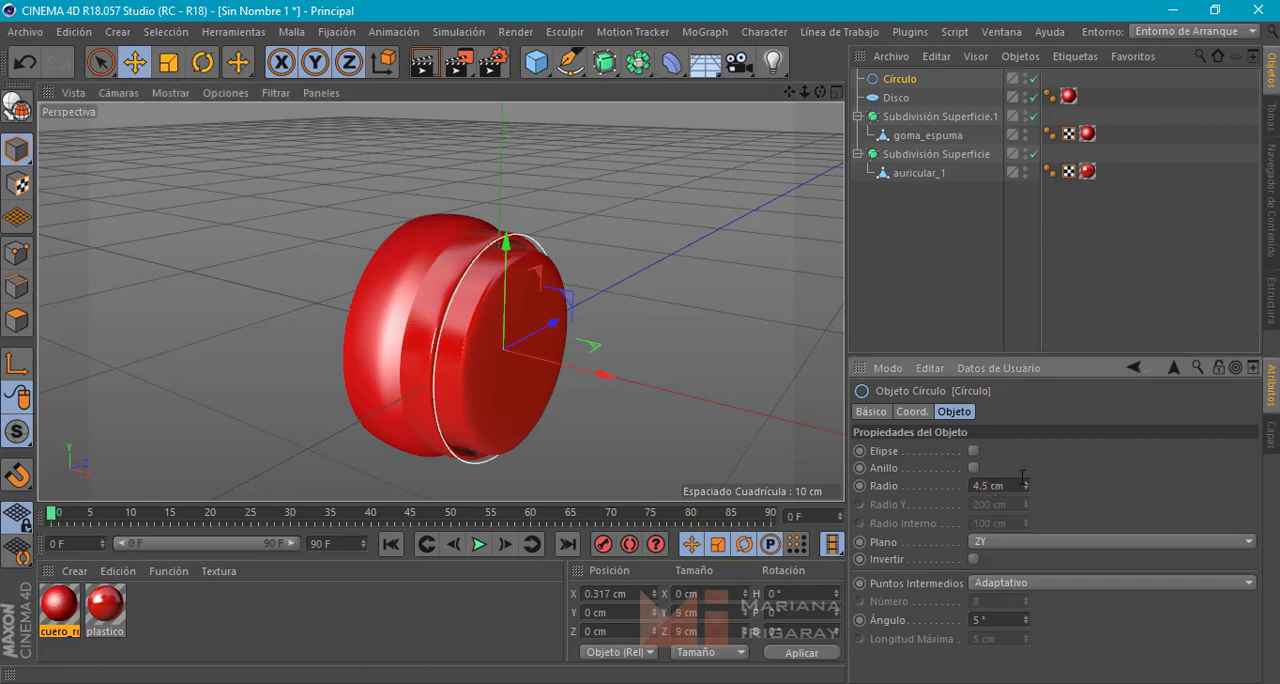
alt+drag(642, 381, 532, 400)
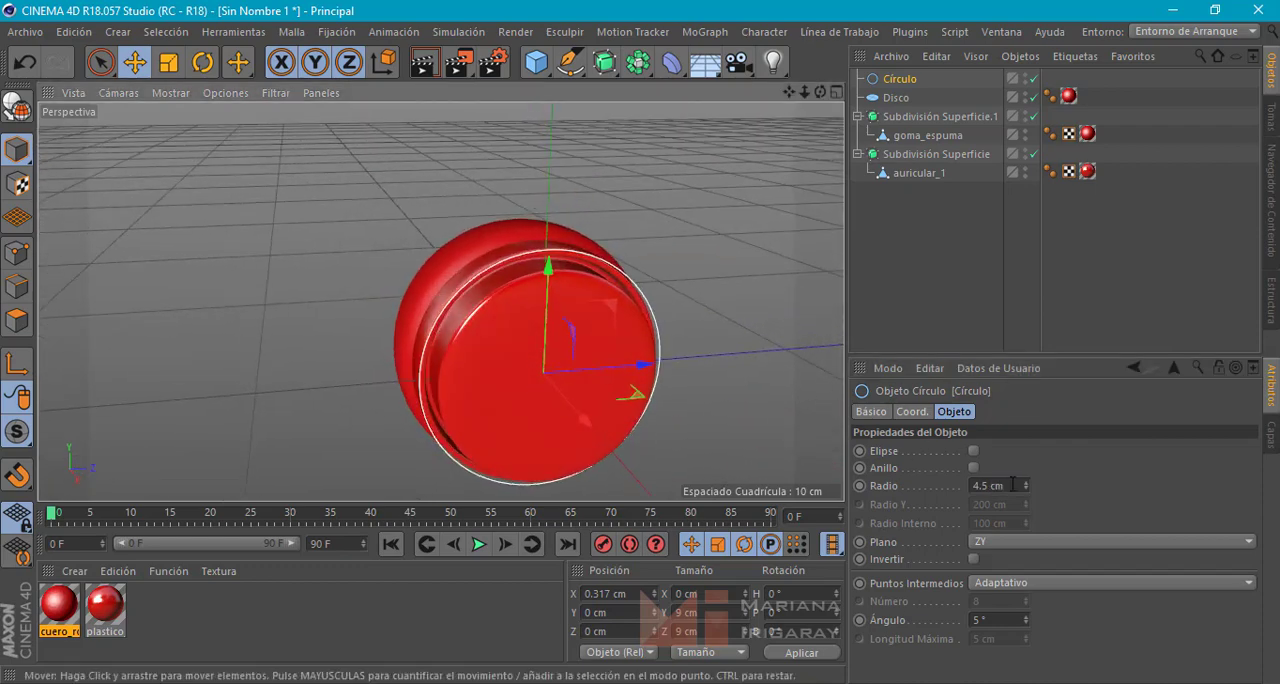
double_click(982, 486)
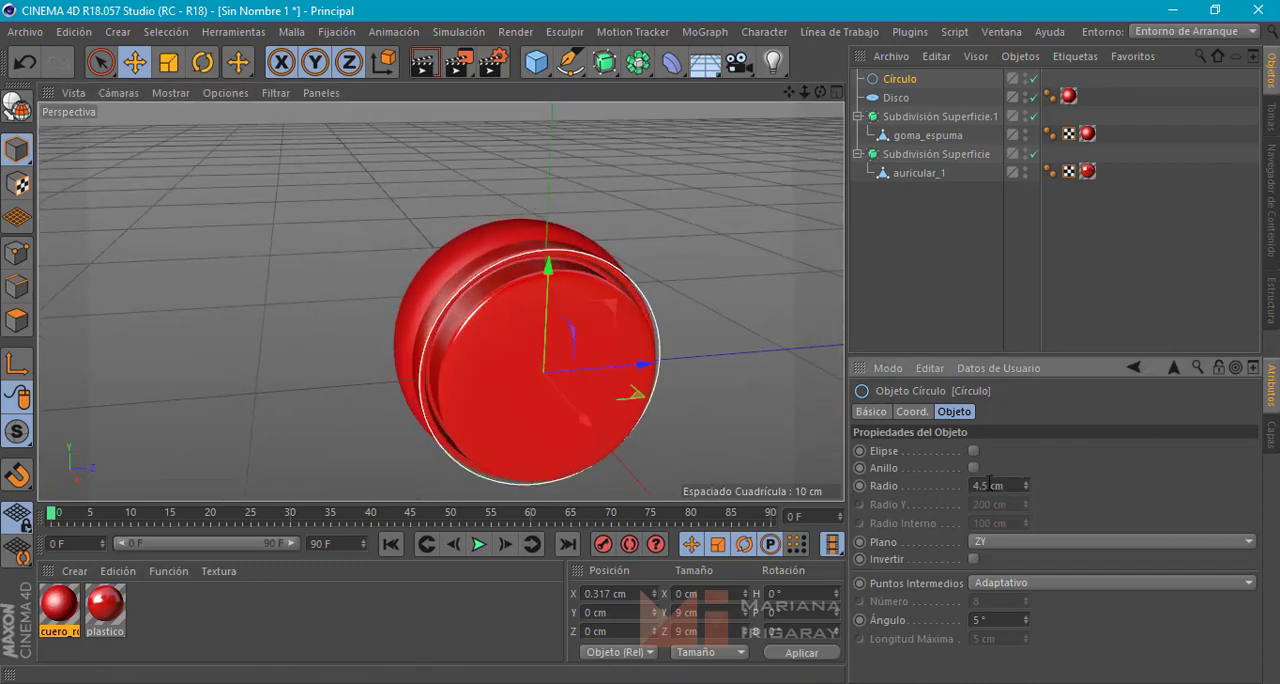
key(Return)
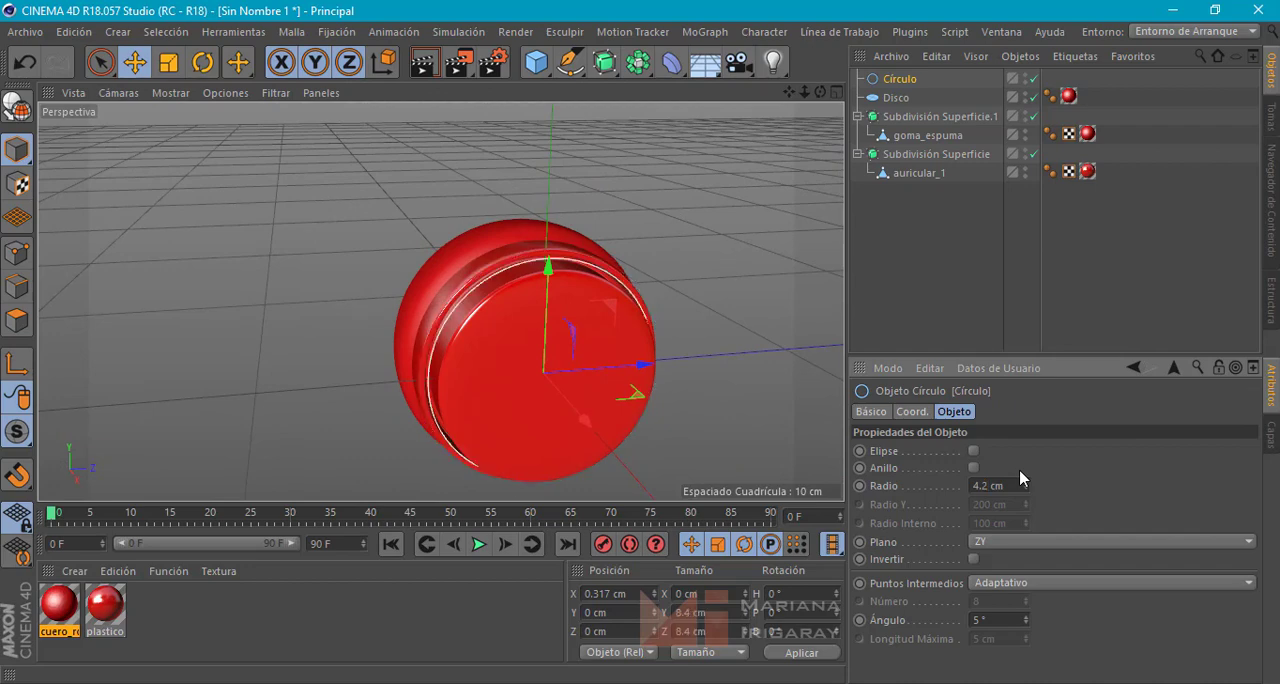
alt+drag(686, 403, 730, 390)
alt+middle_drag(640, 317, 624, 285)
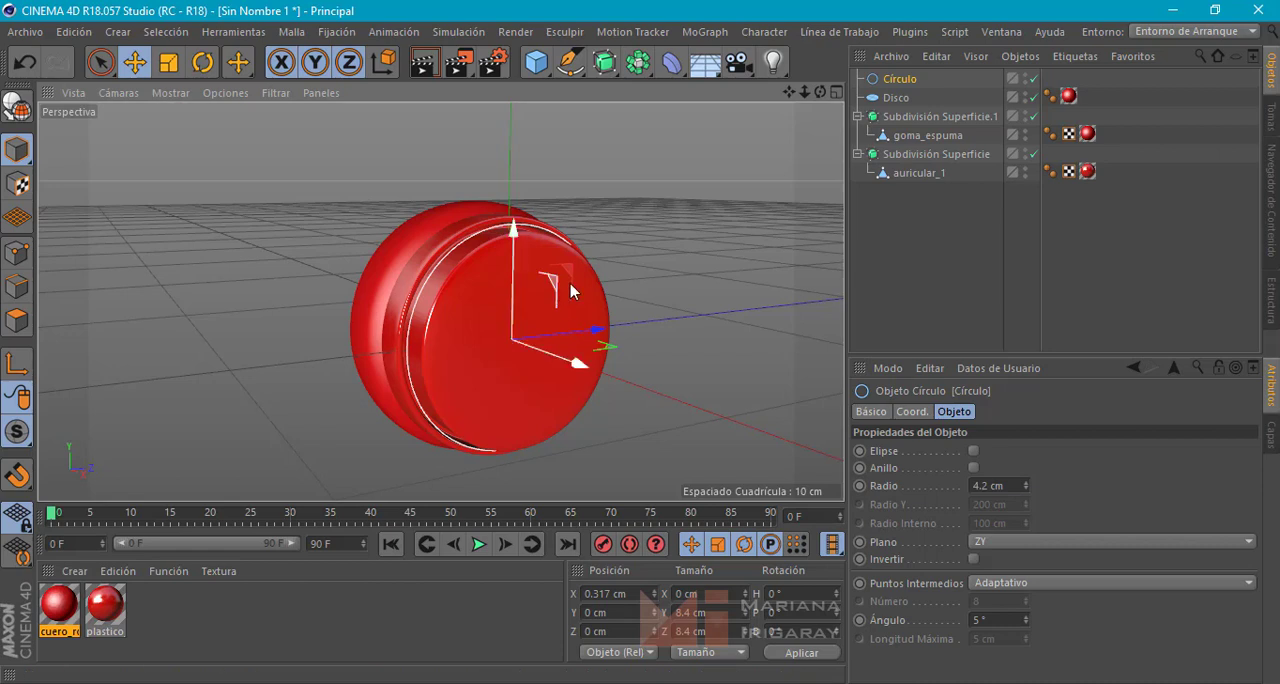
Add a rectangle spline with a width of 2 cm and a height of 15 cm
click(572, 64)
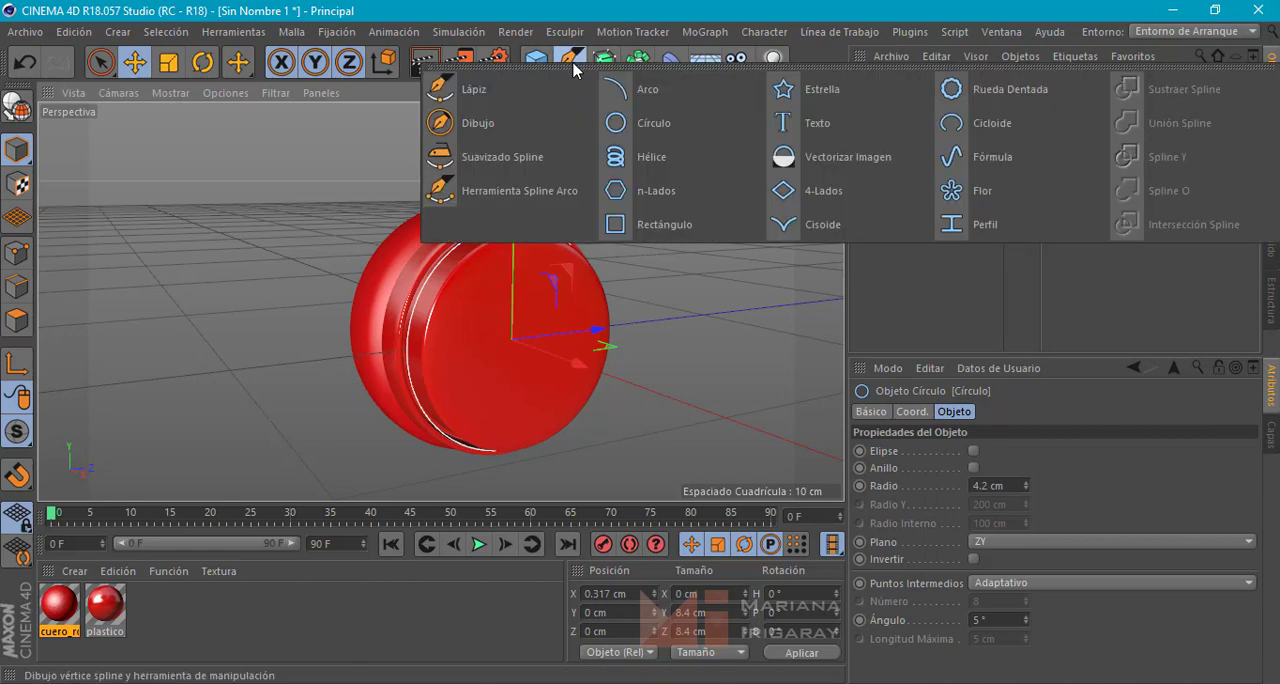
click(700, 226)
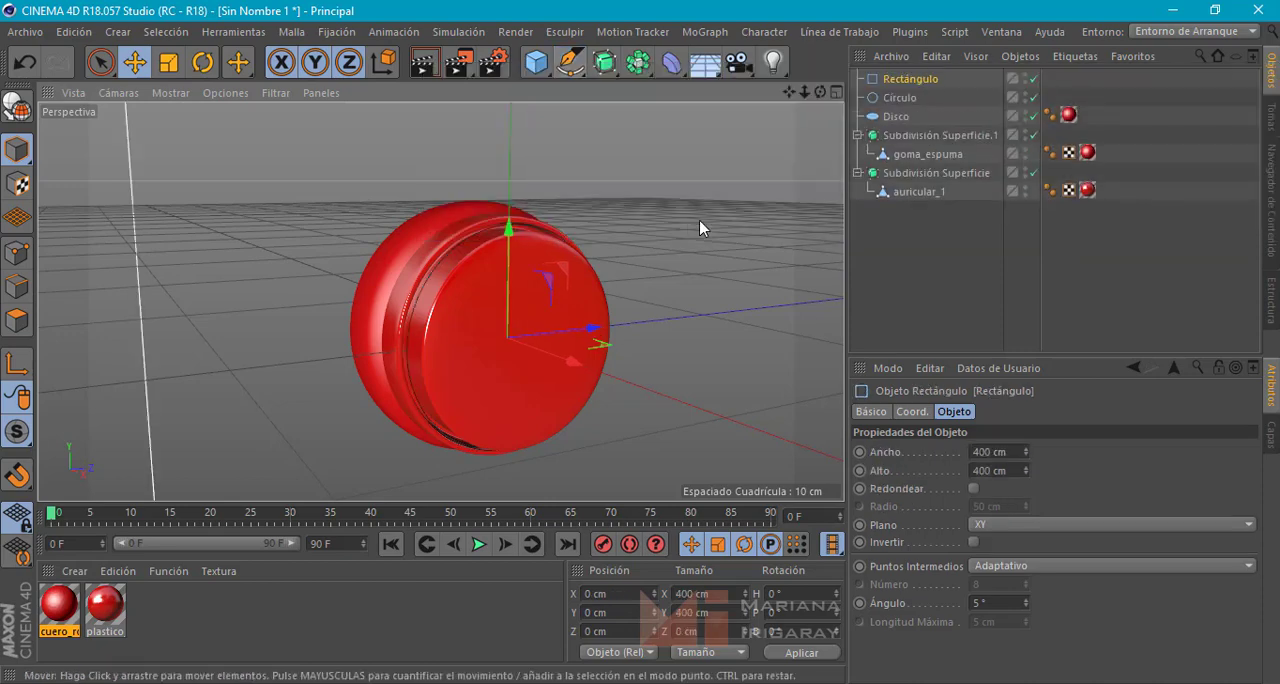
scroll(660, 242, down, 5)
scroll(668, 246, down, 6)
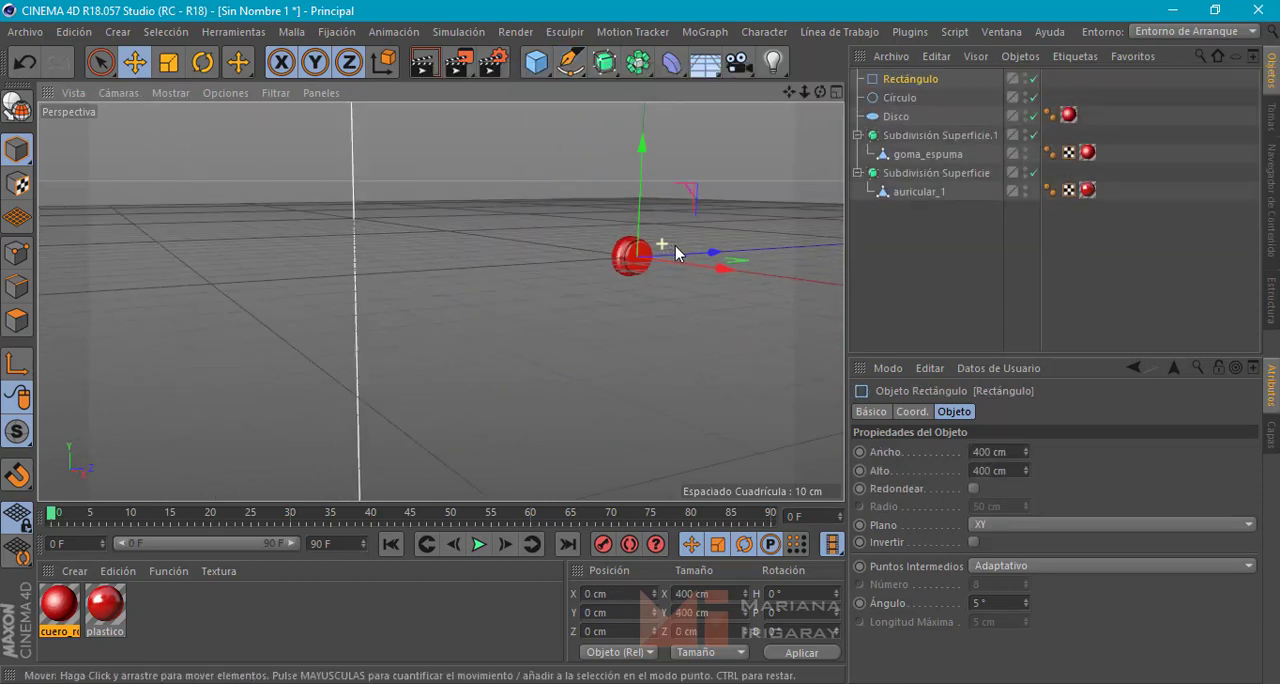
alt+drag(712, 260, 505, 305)
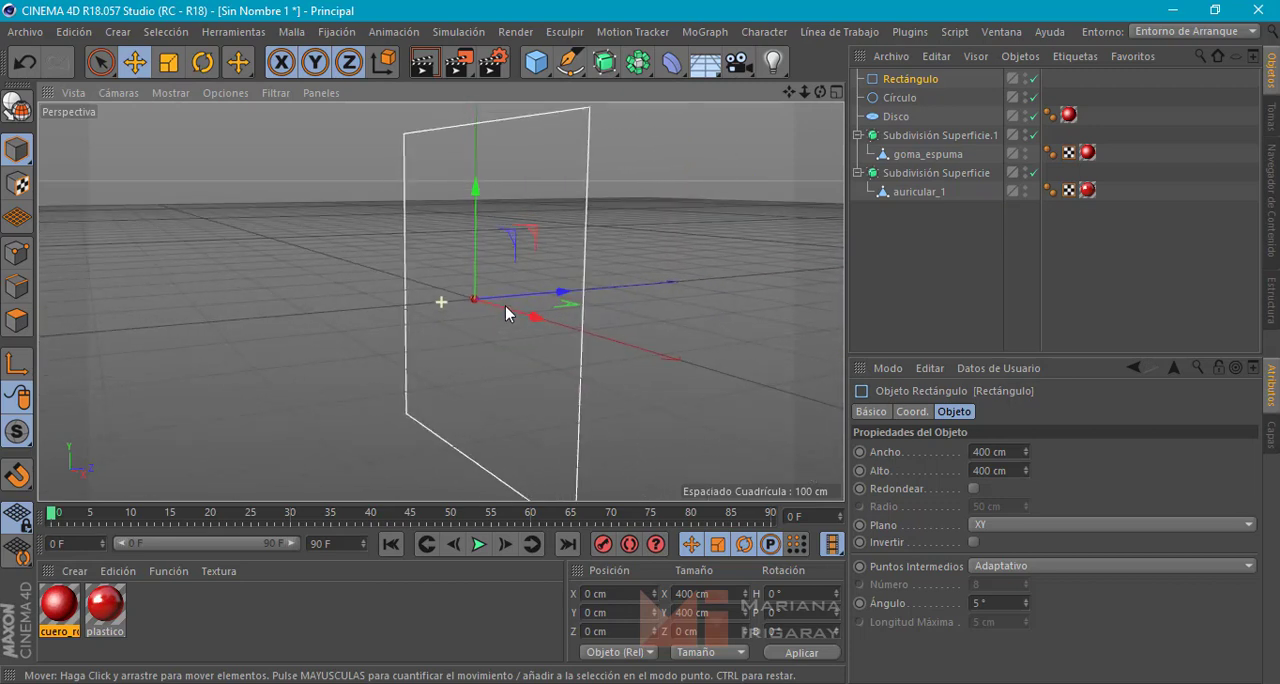
double_click(992, 451)
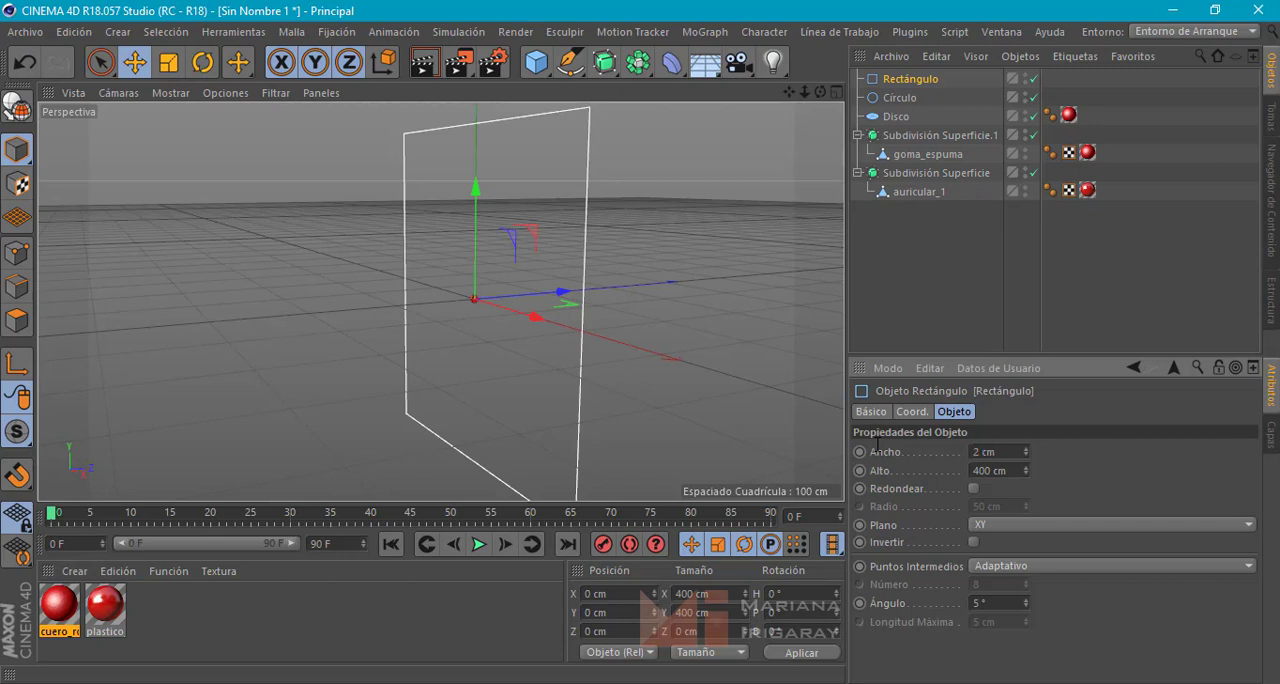
text(2)
key(Return)
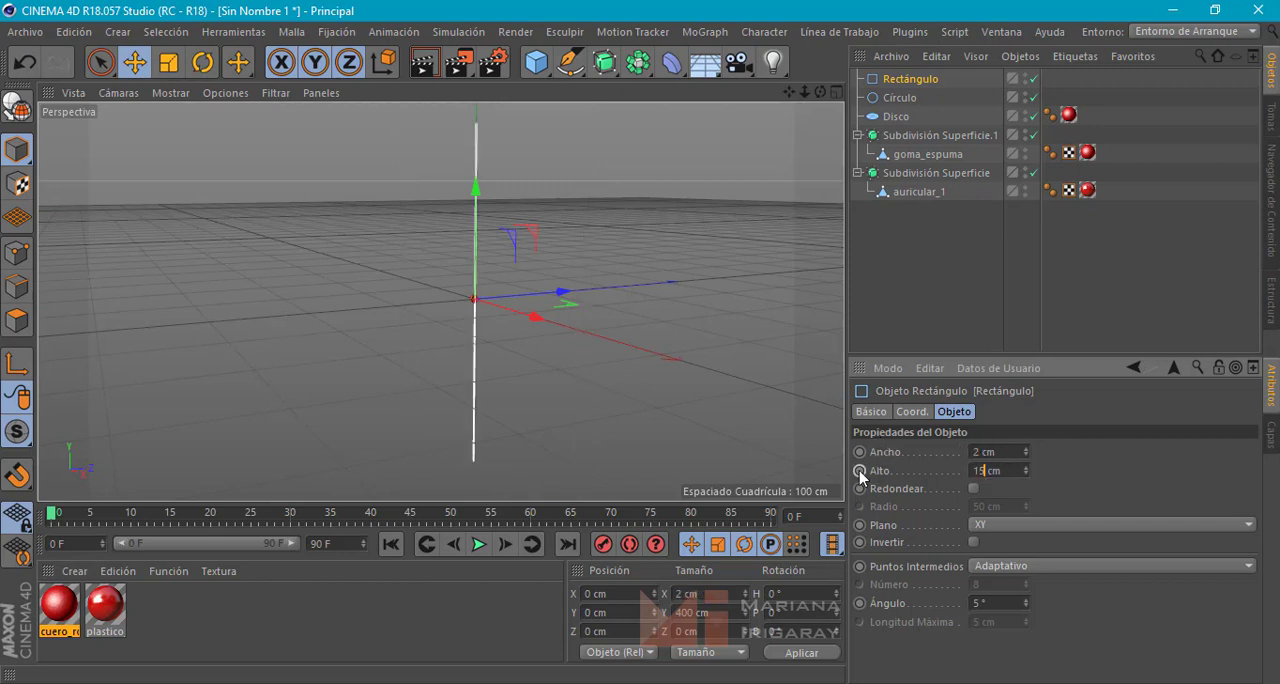
key(Return)
Orient the rectangle to the ZY plane and raise it along Y to about 6.3 cm
scroll(461, 278, up, 8)
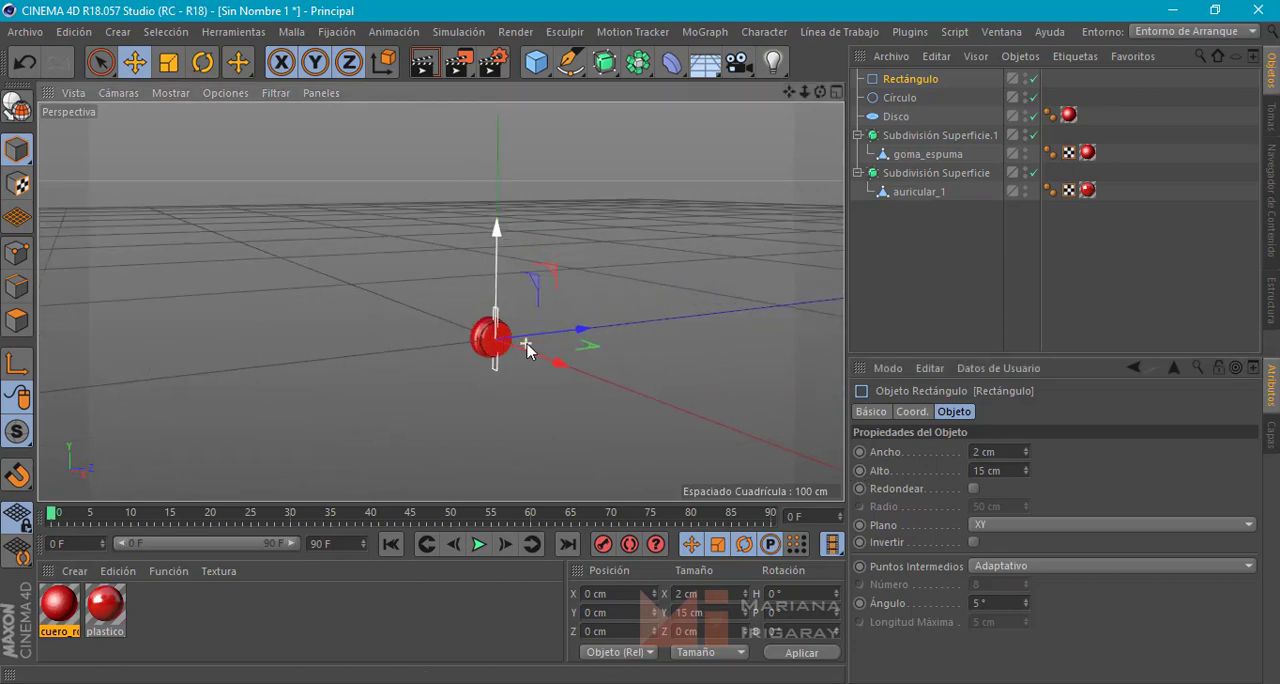
scroll(463, 334, up, 10)
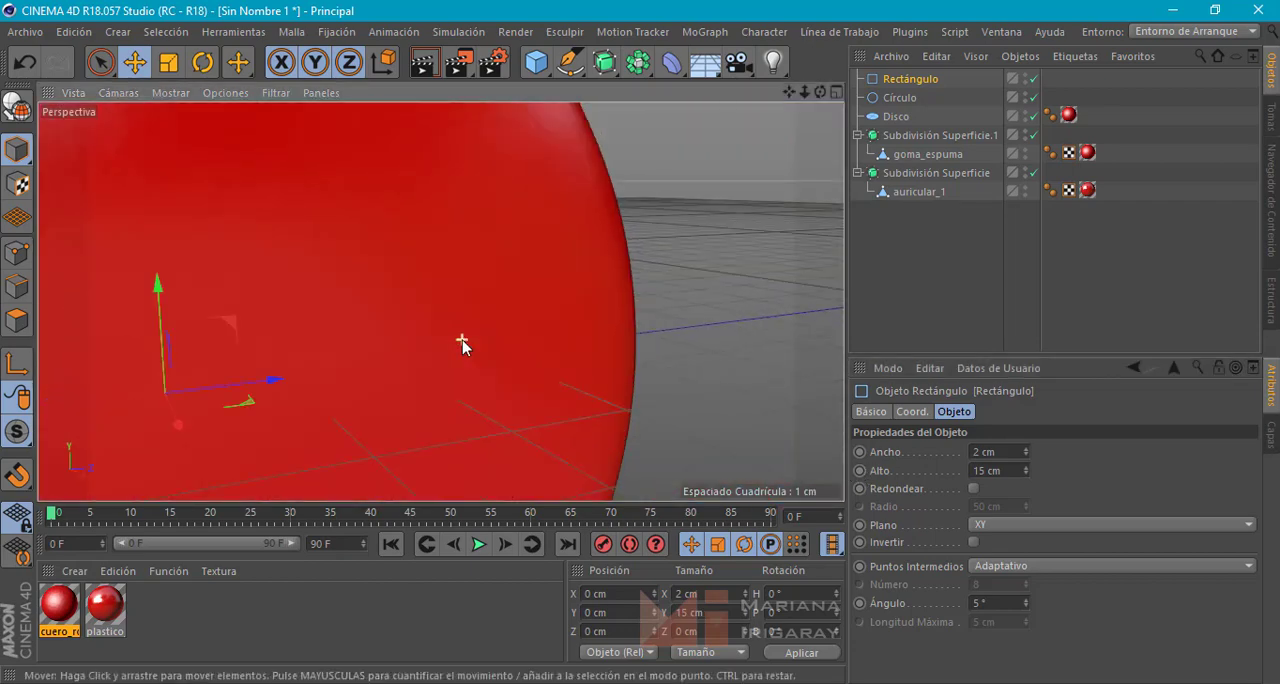
scroll(462, 345, down, 10)
alt+middle_drag(444, 347, 583, 318)
click(993, 528)
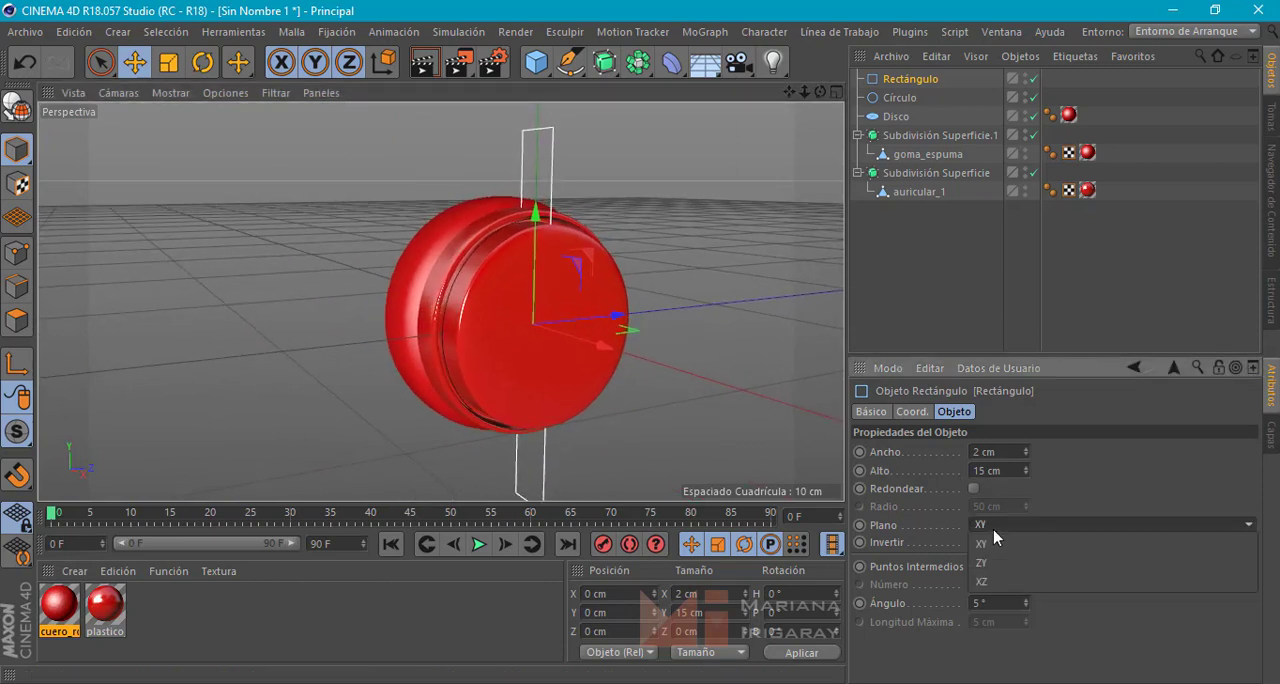
click(966, 556)
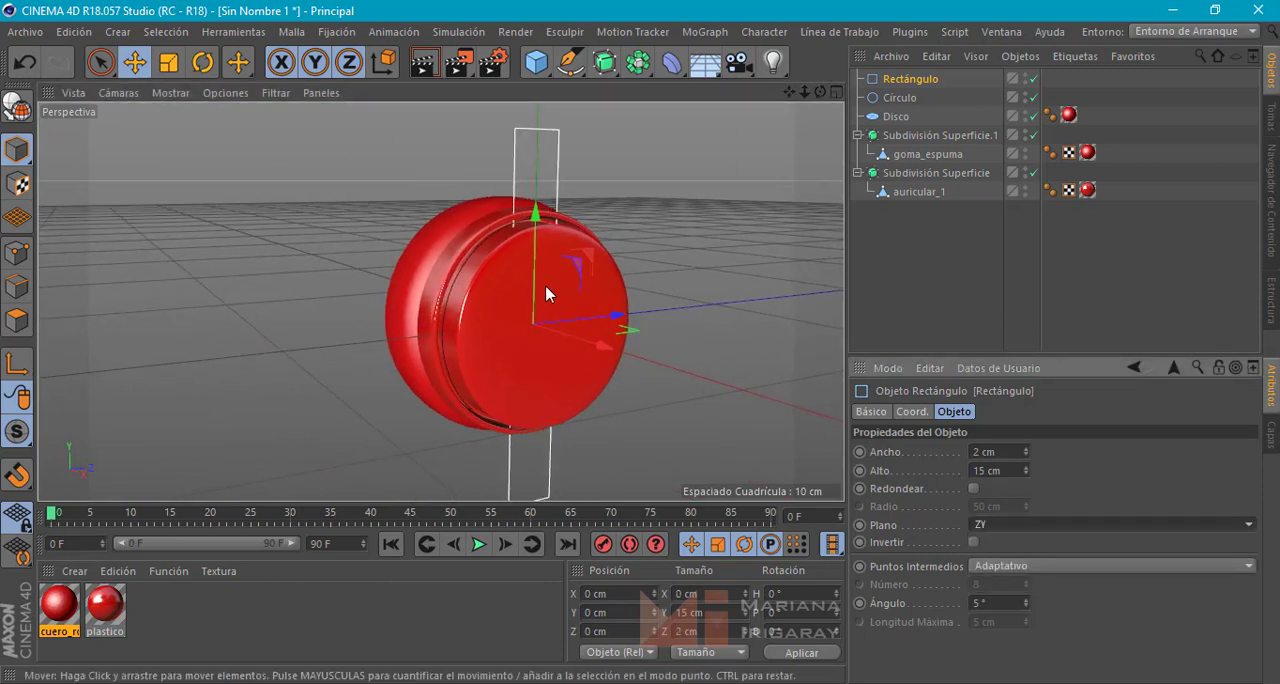
drag(533, 212, 516, 96)
Set the X position of both the circle and the rectangle to 0.3 cm
alt+drag(518, 232, 675, 300)
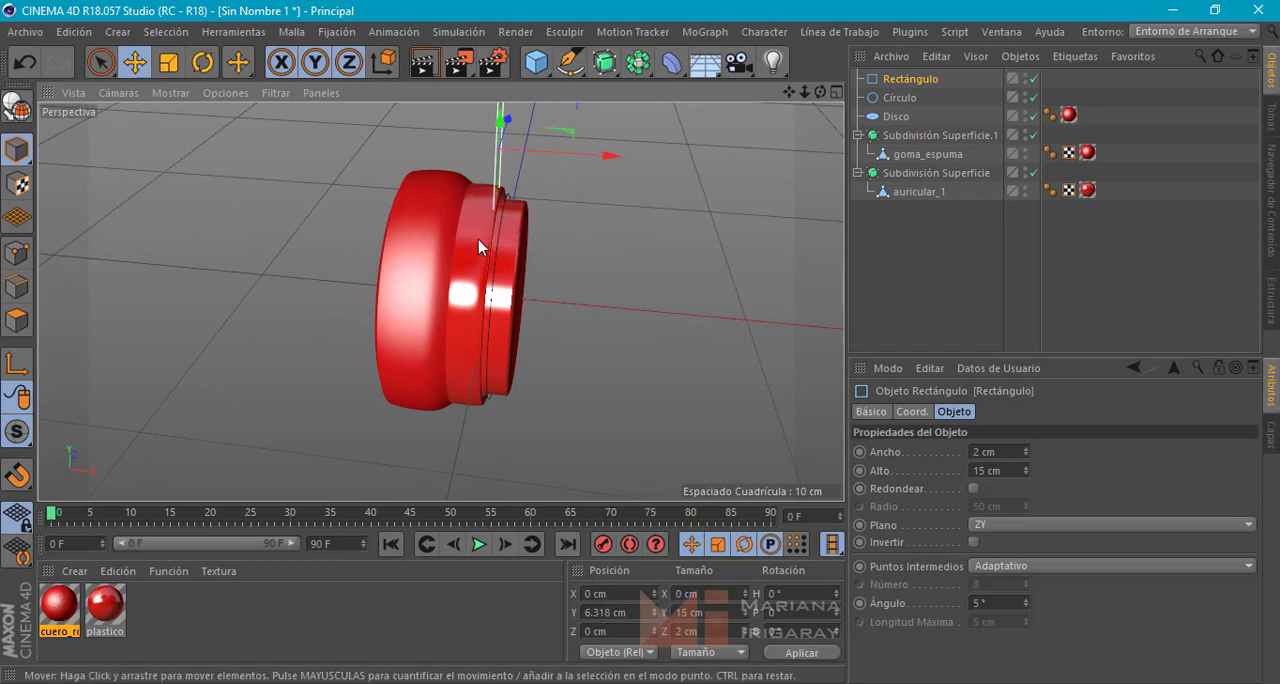
click(903, 100)
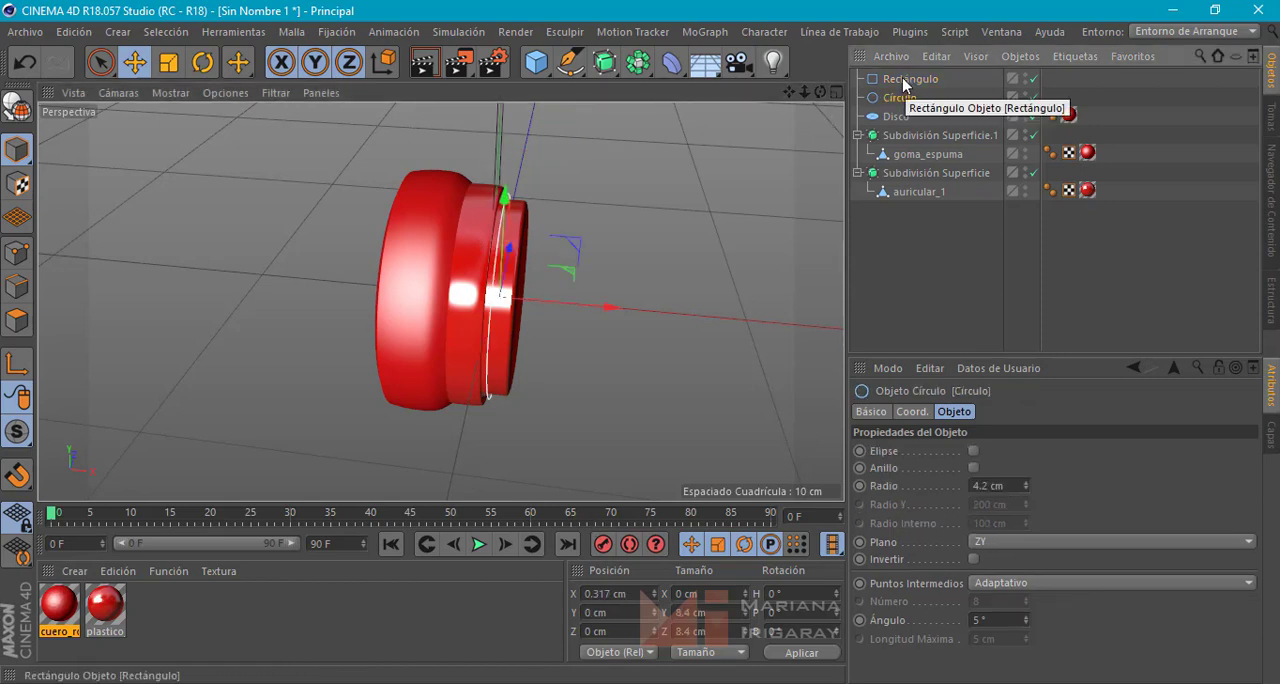
double_click(612, 593)
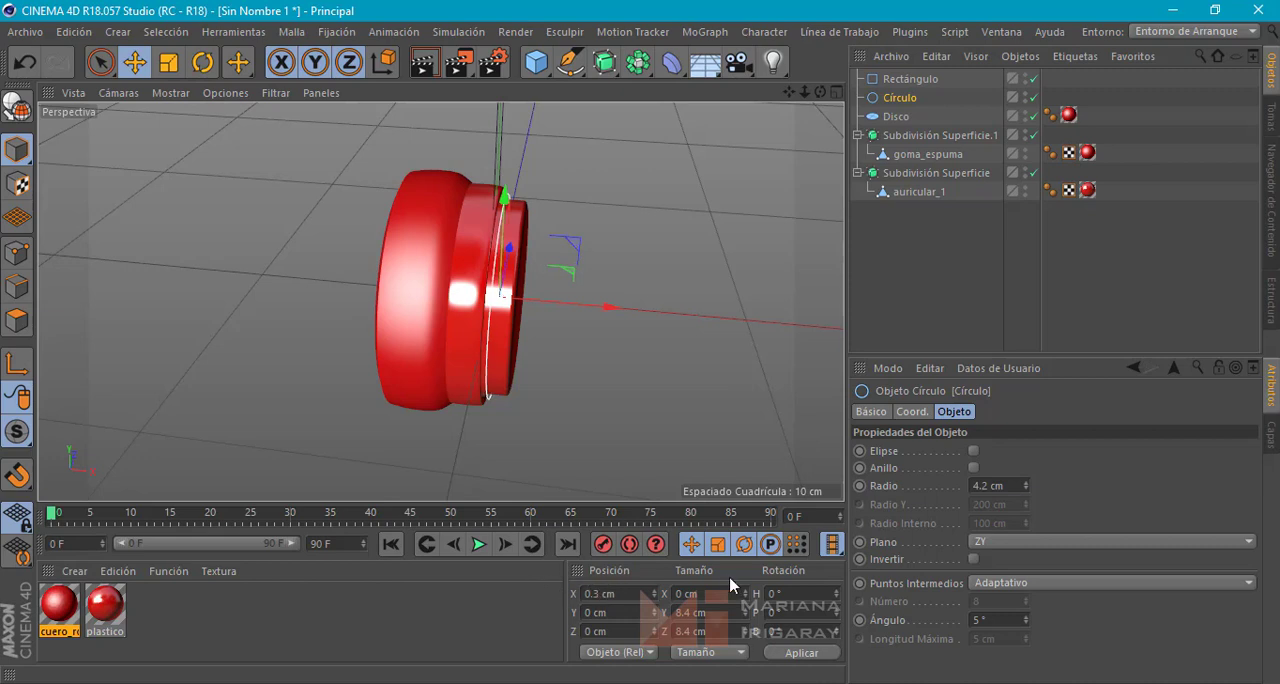
click(910, 79)
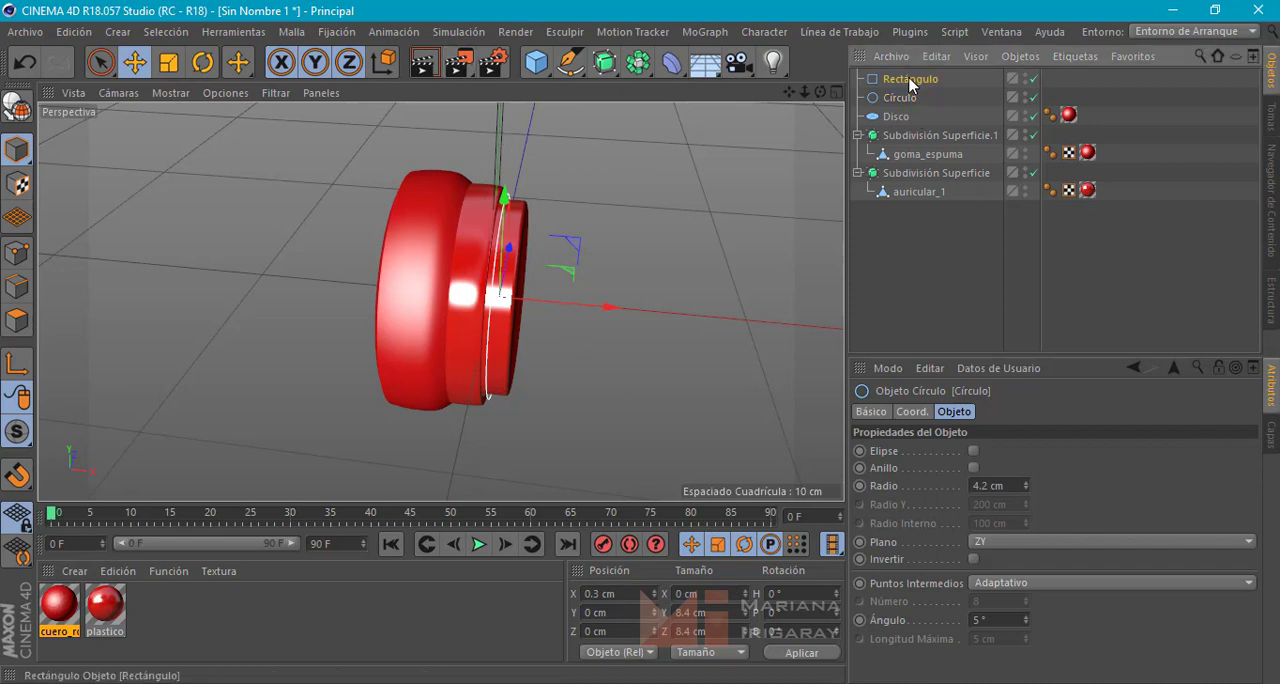
click(590, 593)
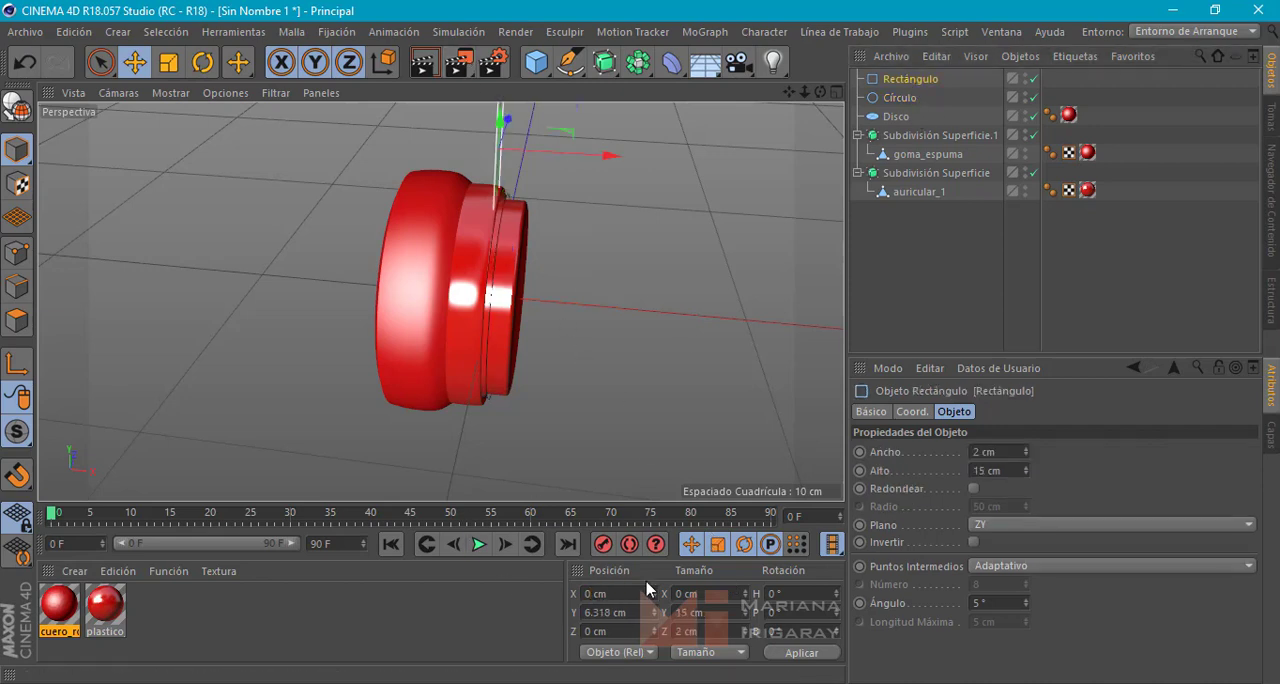
text(0.3)
key(Return)
Lower the rectangle along Y to about 5.1 cm so it overlaps the ear cup's upper part
alt+drag(497, 477, 513, 377)
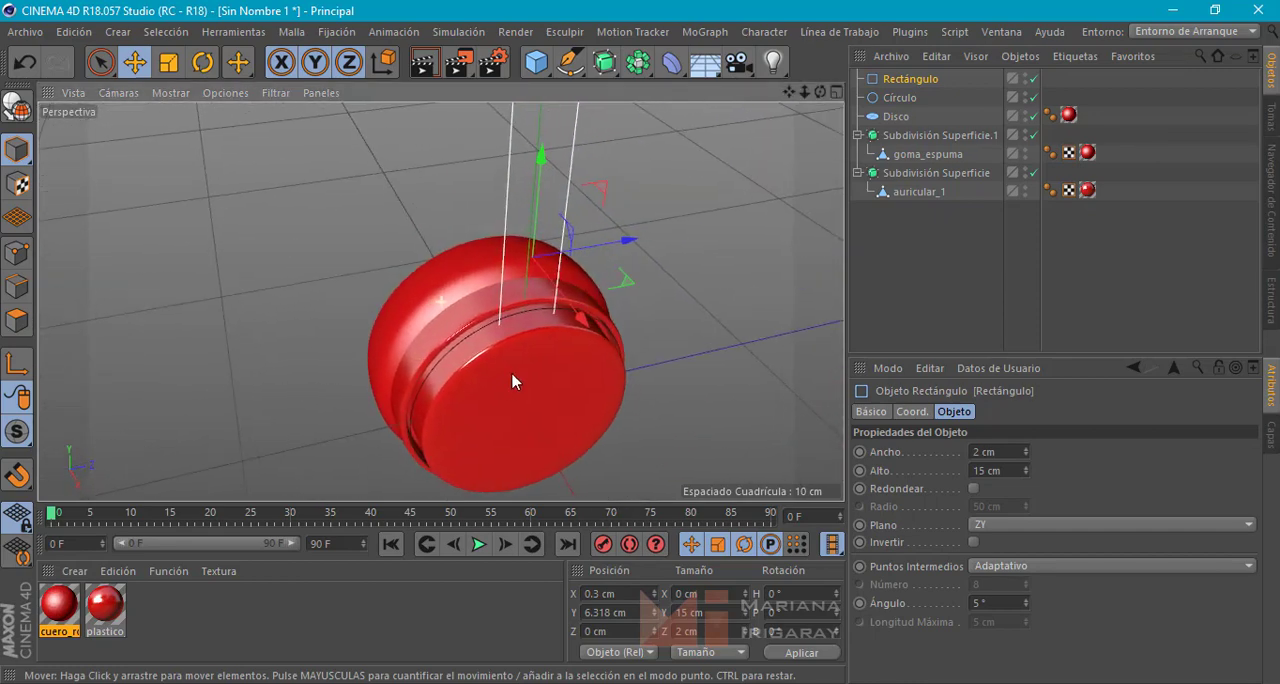
scroll(577, 351, down, 3)
alt+middle_drag(641, 343, 533, 249)
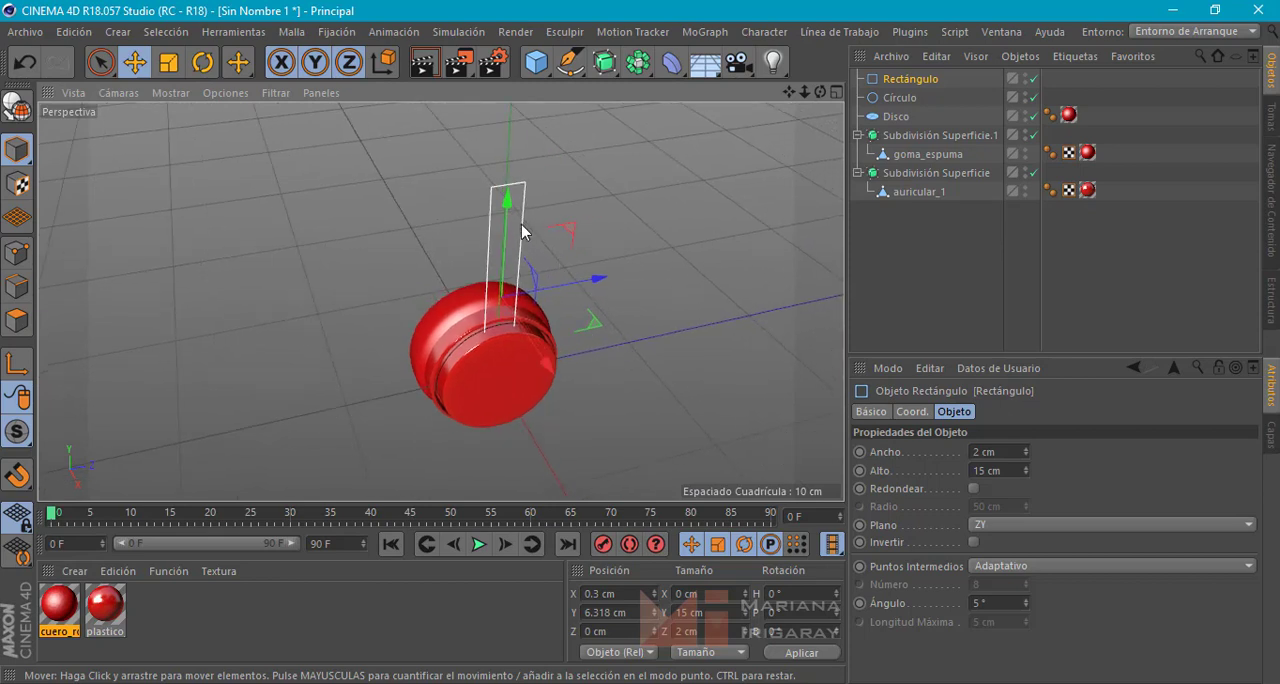
drag(504, 262, 505, 280)
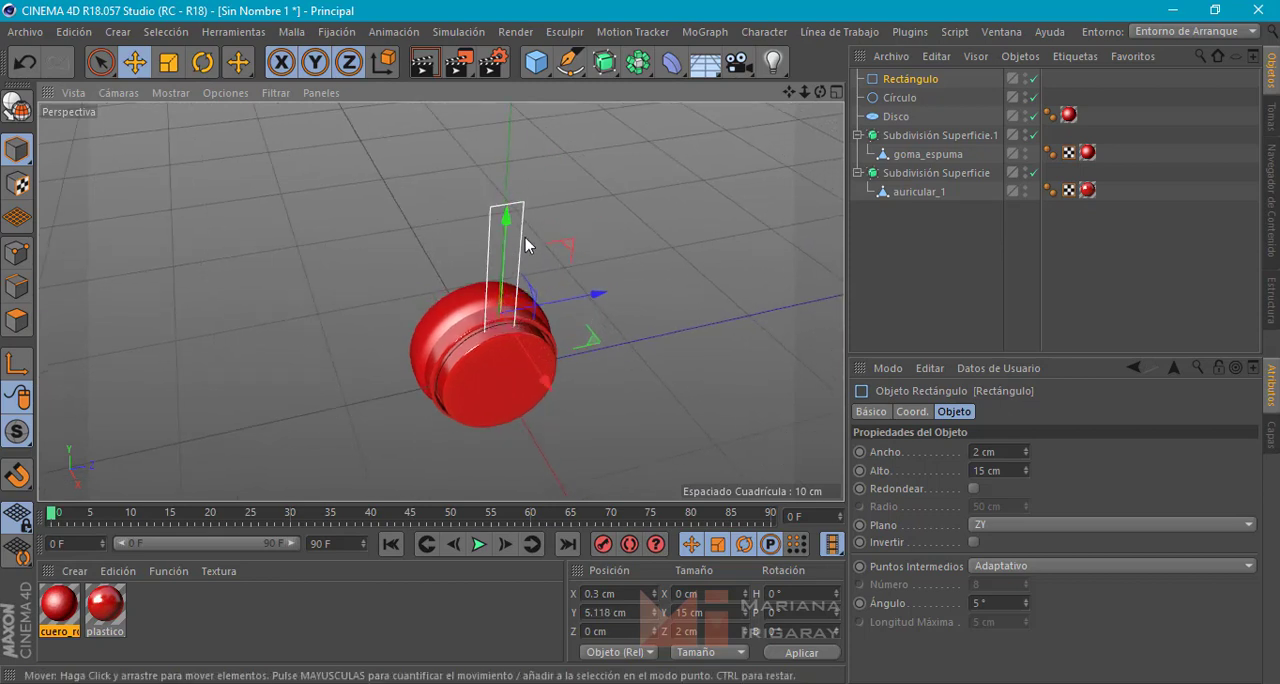
Round the rectangle spline's corners with a 1 cm radius and lower it along Y to about 4.6 cm
click(973, 488)
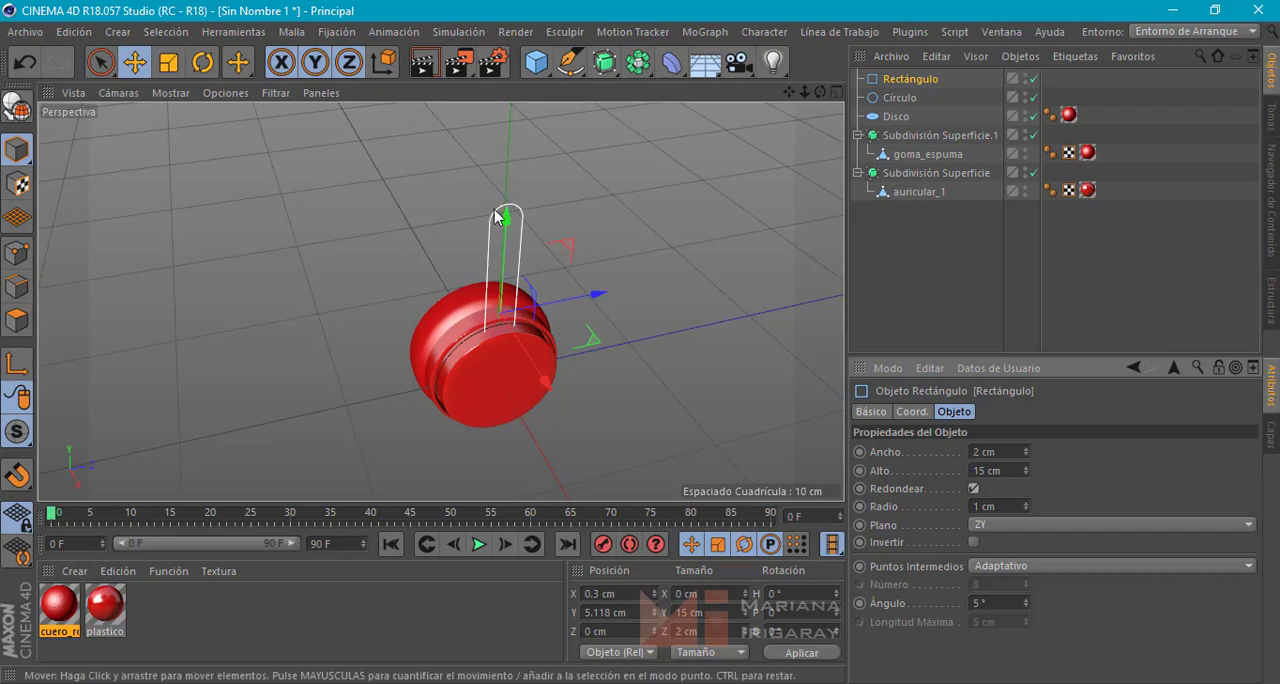
alt+drag(618, 236, 595, 212)
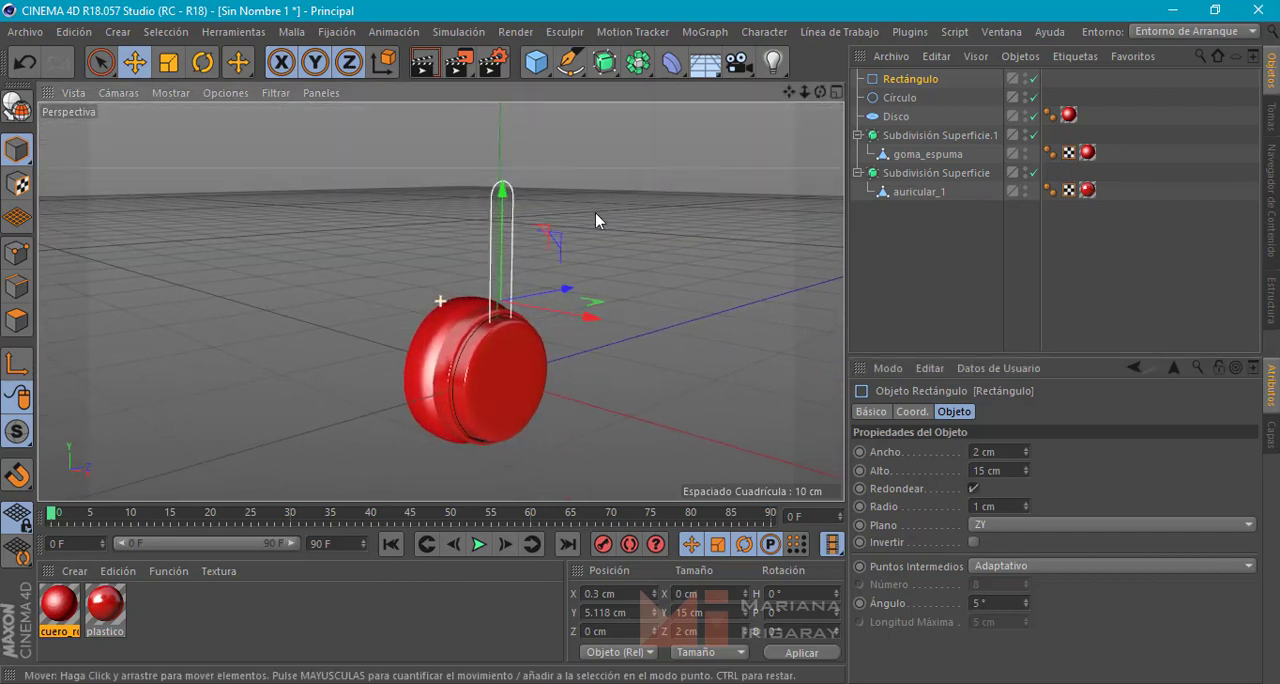
drag(504, 224, 523, 299)
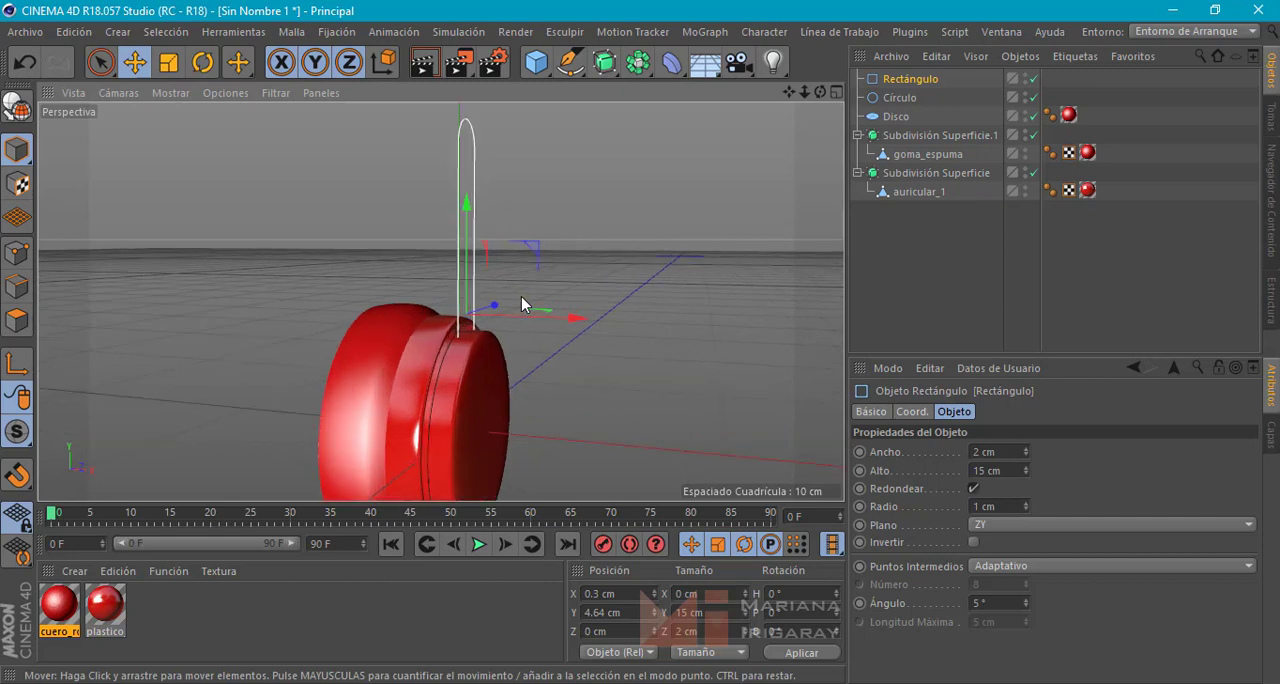
Add a Spline Mask (Máscara de Spline) and nest both the rectangle and circle splines inside it
click(639, 70)
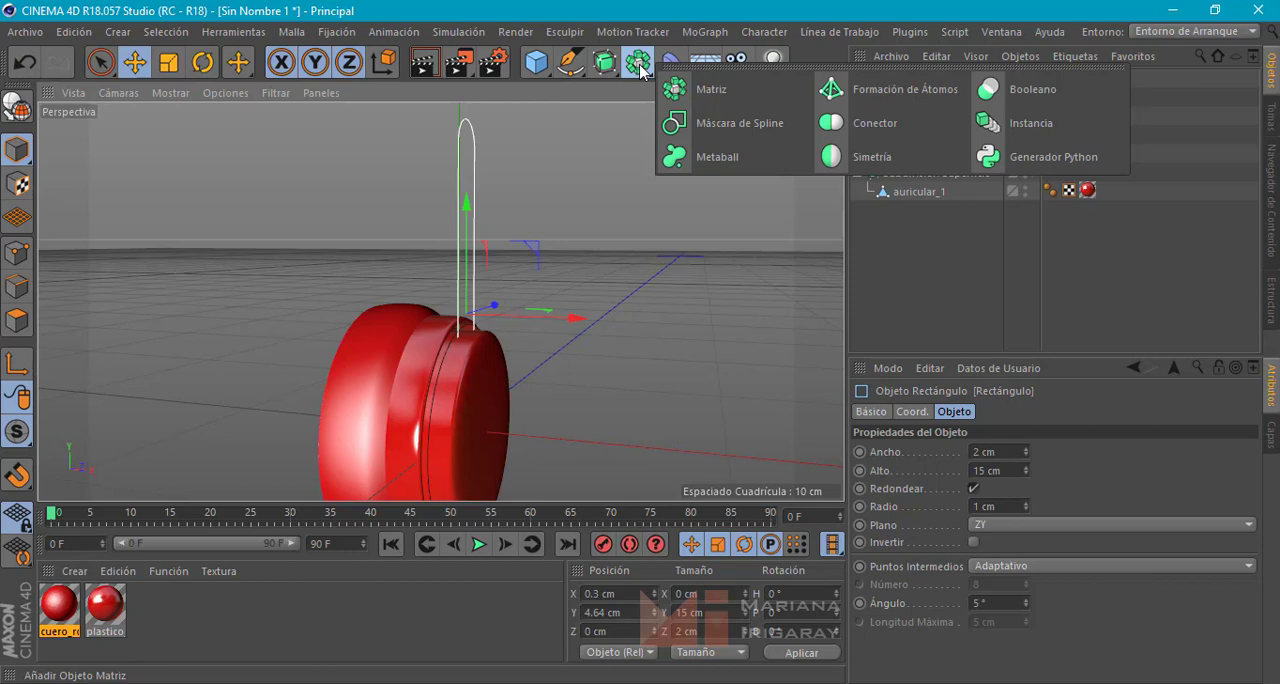
click(746, 118)
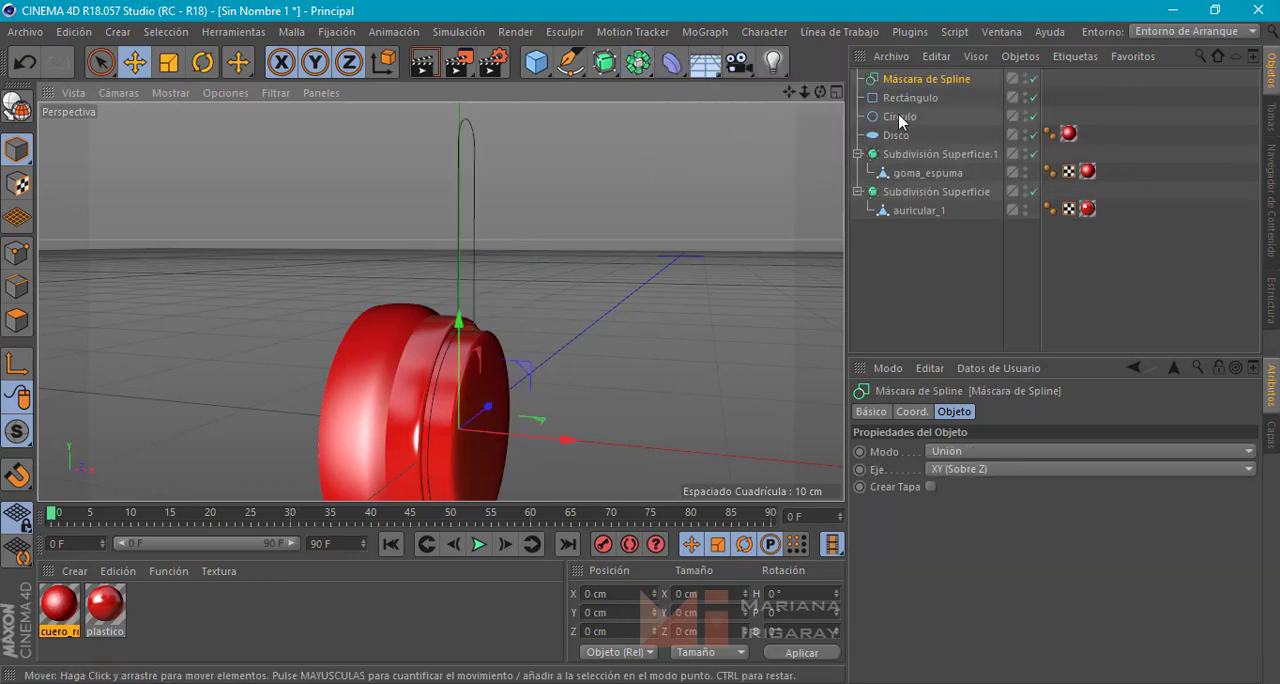
click(912, 97)
shift+click(900, 117)
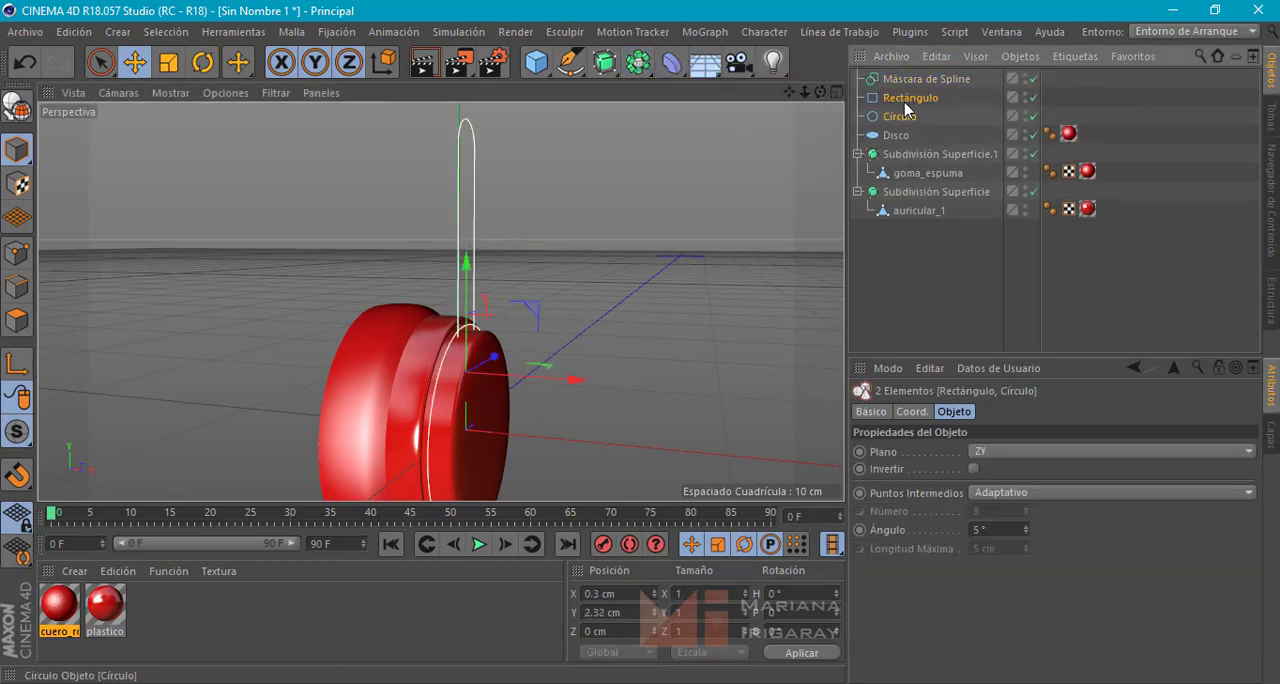
drag(907, 86, 911, 76)
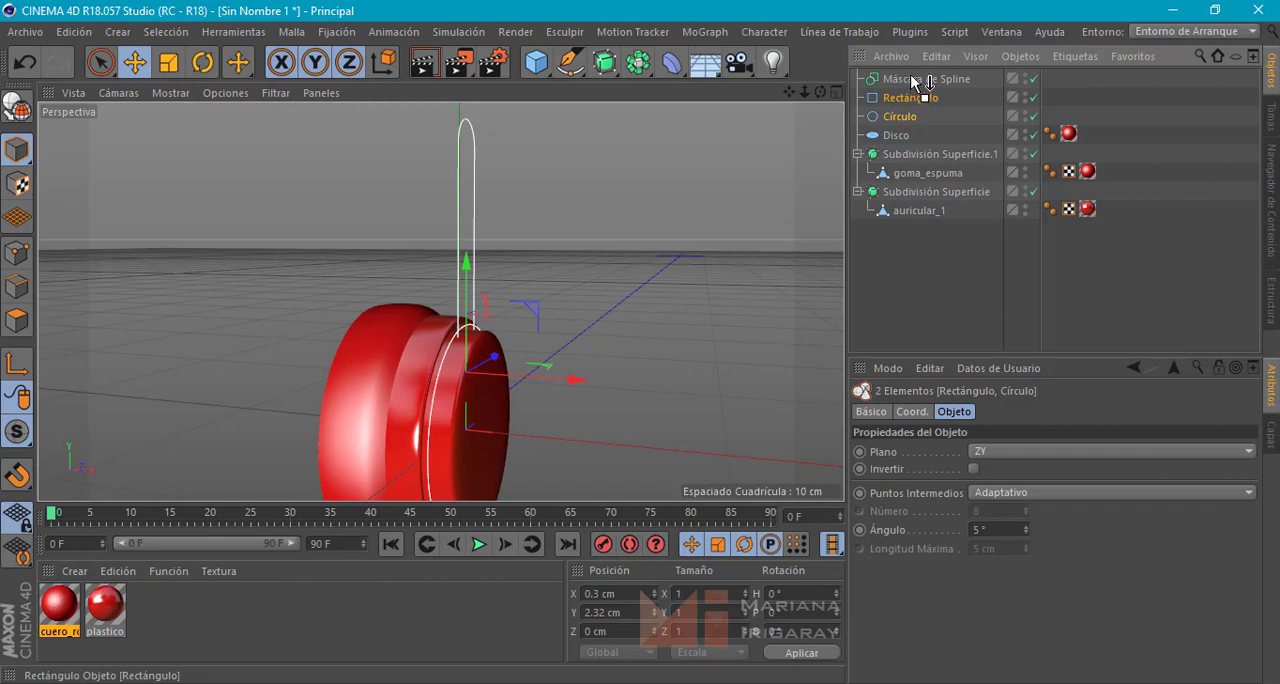
drag(918, 82, 918, 82)
Set the Spline Mask's axis to ZY (Sobre X) so the rectangle and circle merge into one outline
alt+drag(682, 213, 614, 267)
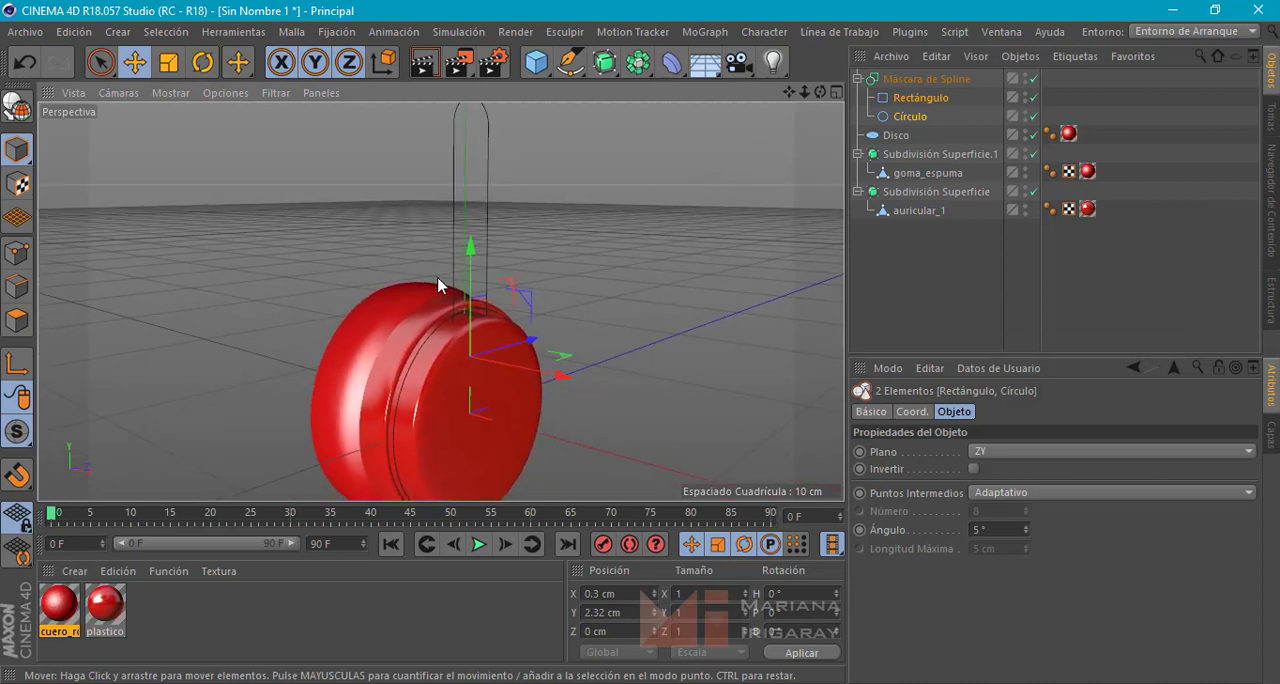
scroll(443, 300, up, 3)
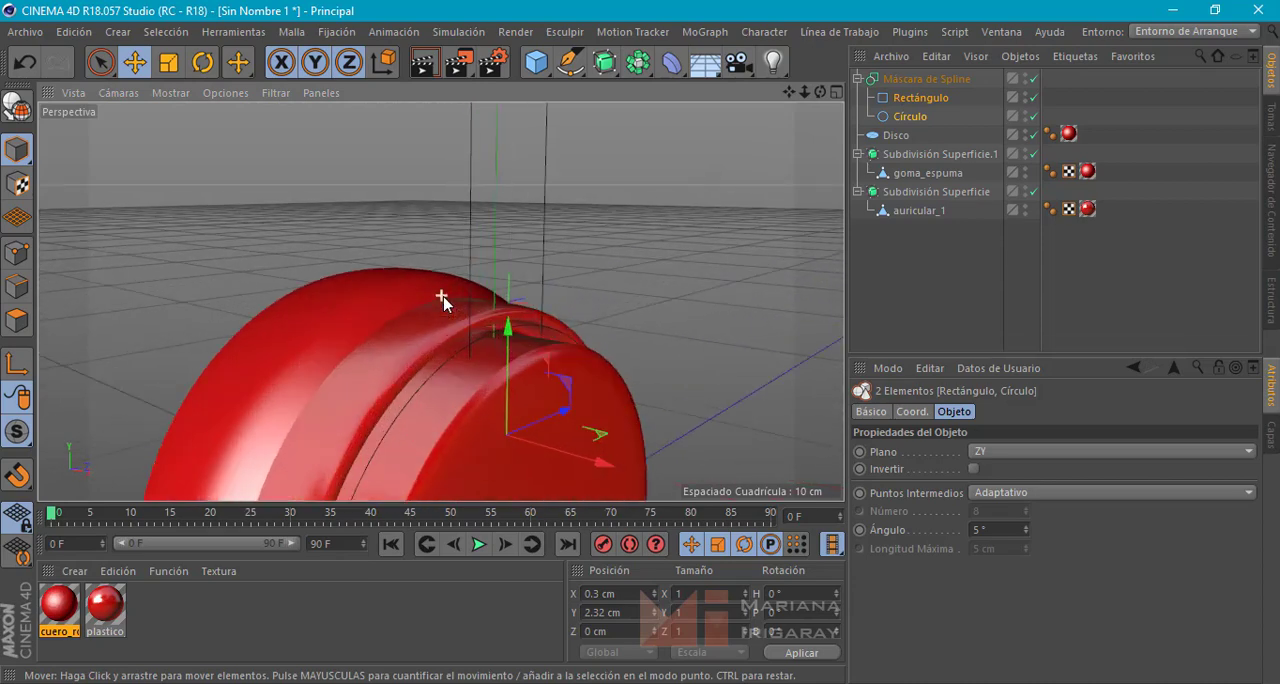
click(937, 80)
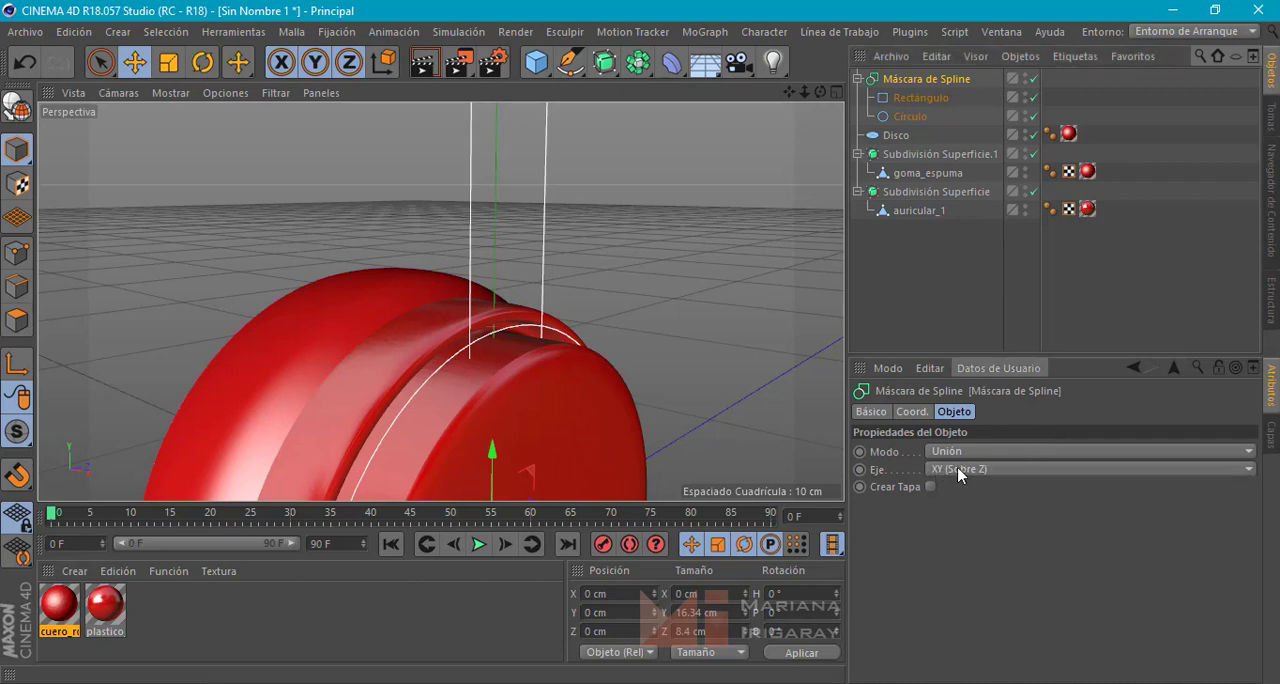
click(957, 470)
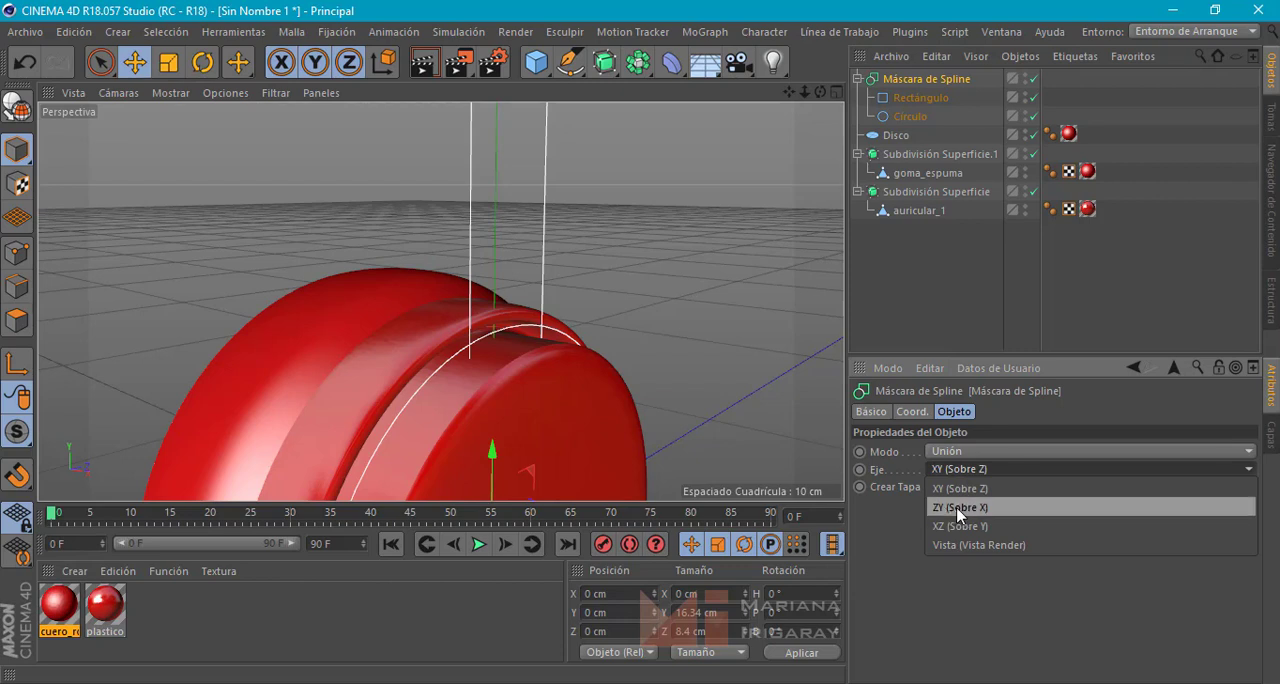
click(957, 508)
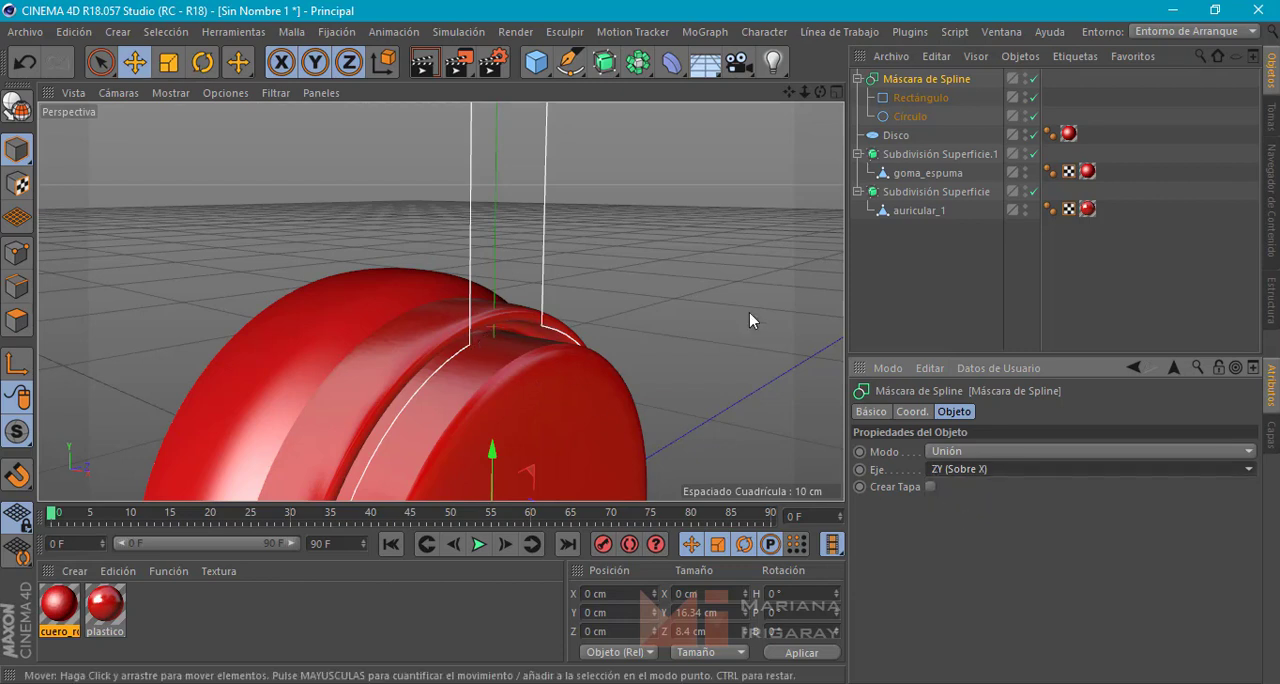
alt+drag(749, 312, 727, 272)
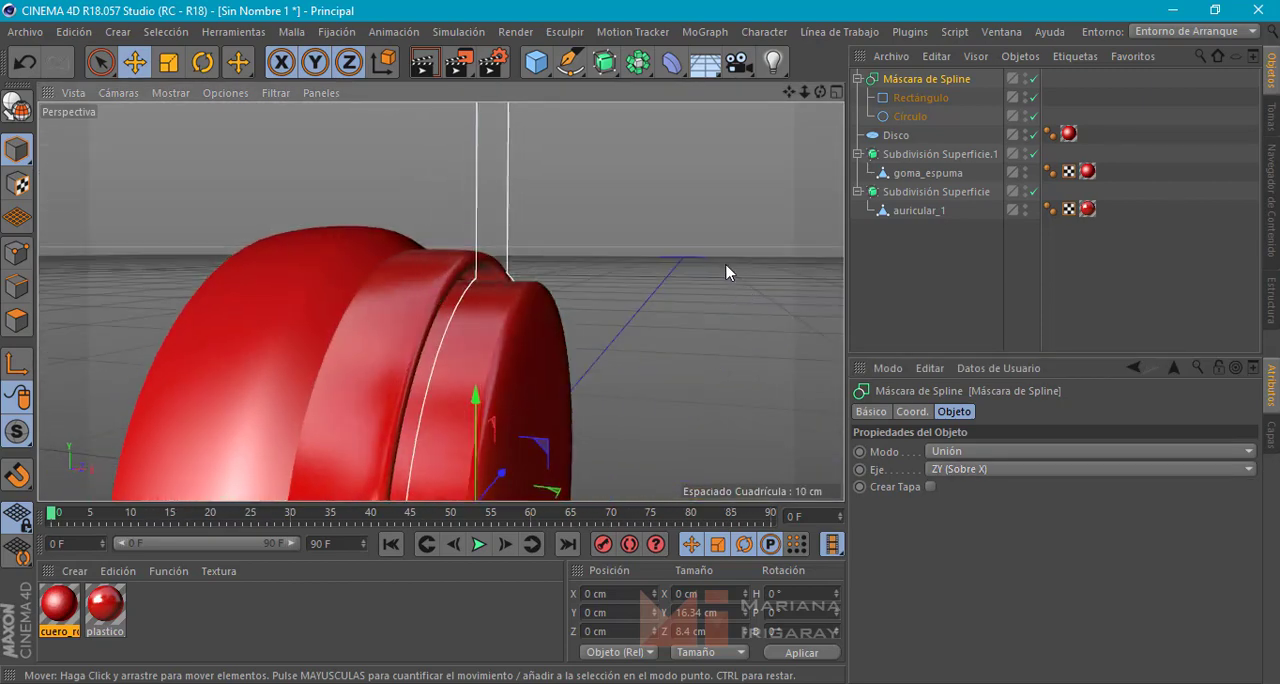
alt+middle_drag(720, 250, 640, 305)
scroll(690, 262, down, 6)
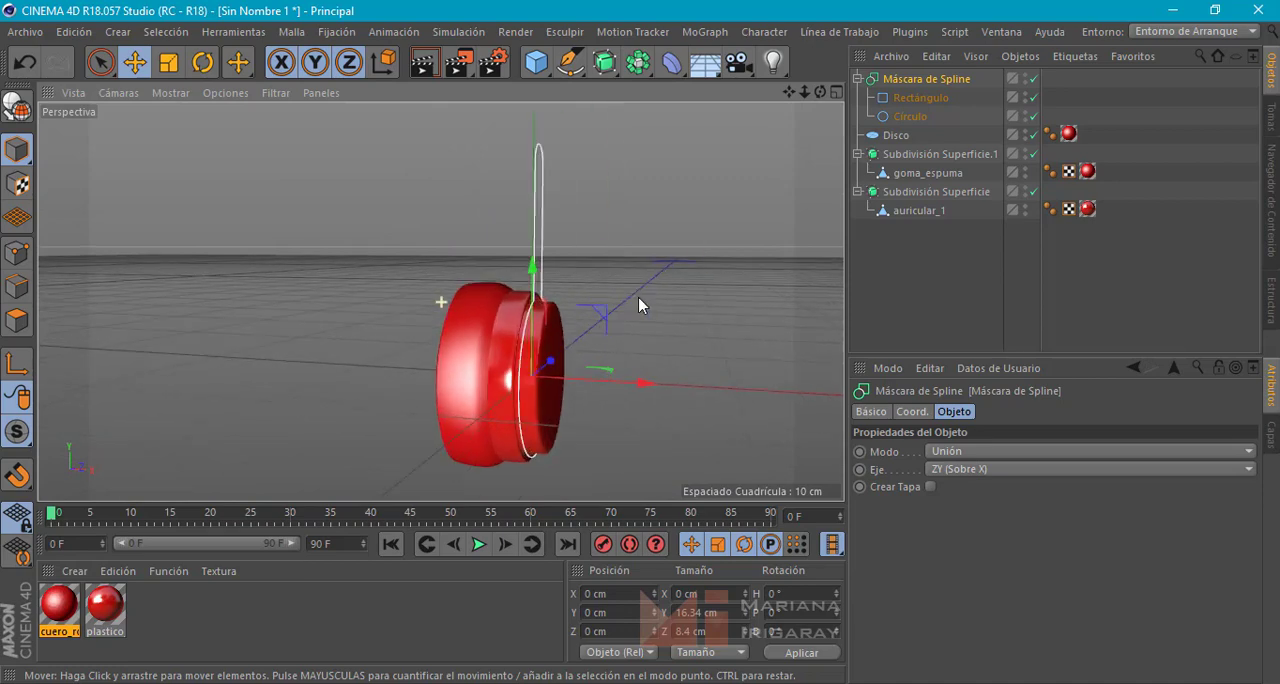
alt+drag(640, 305, 521, 393)
key(ctrl+z)
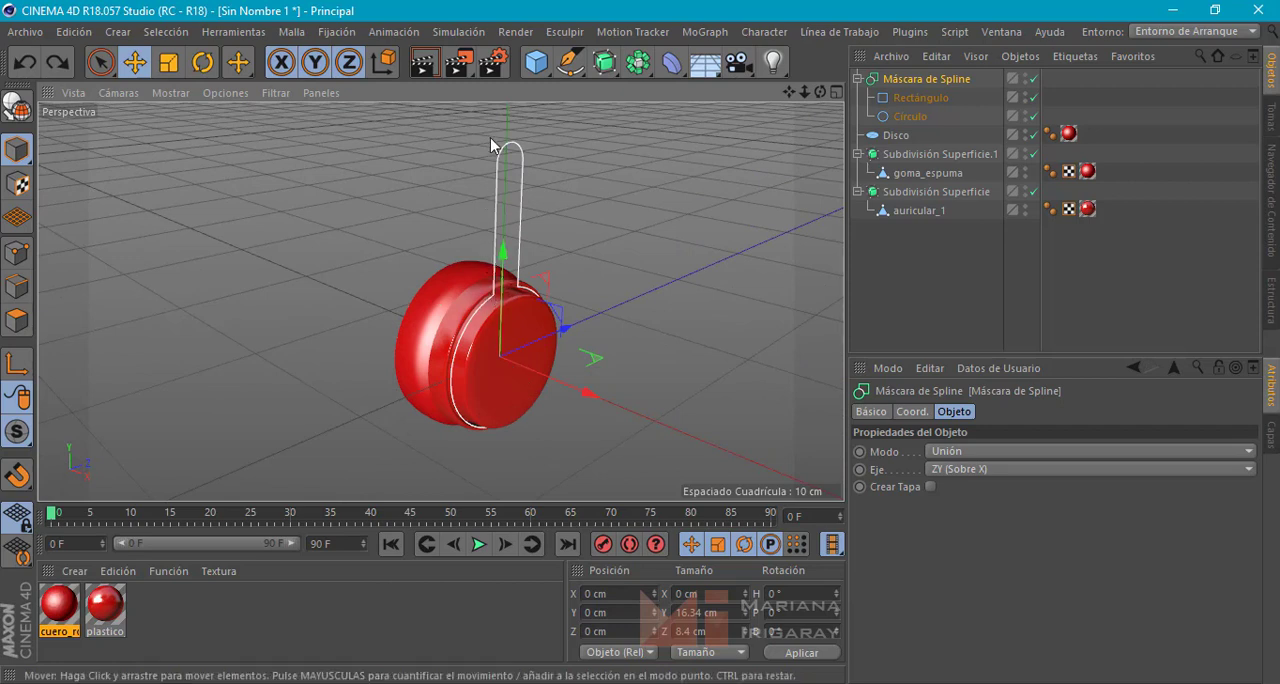
Add a six-sided n-Lados spline in the XY plane with a radius of 1 cm
middle_click(566, 265)
scroll(628, 372, up, 10)
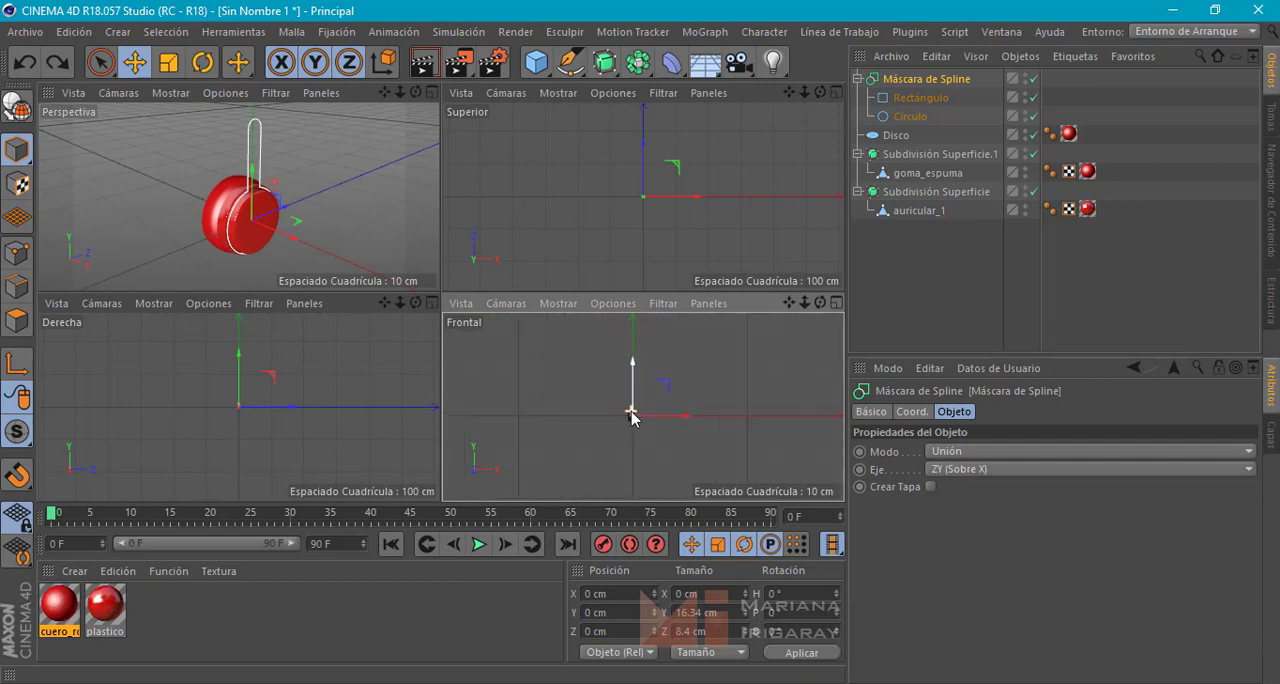
scroll(589, 403, up, 5)
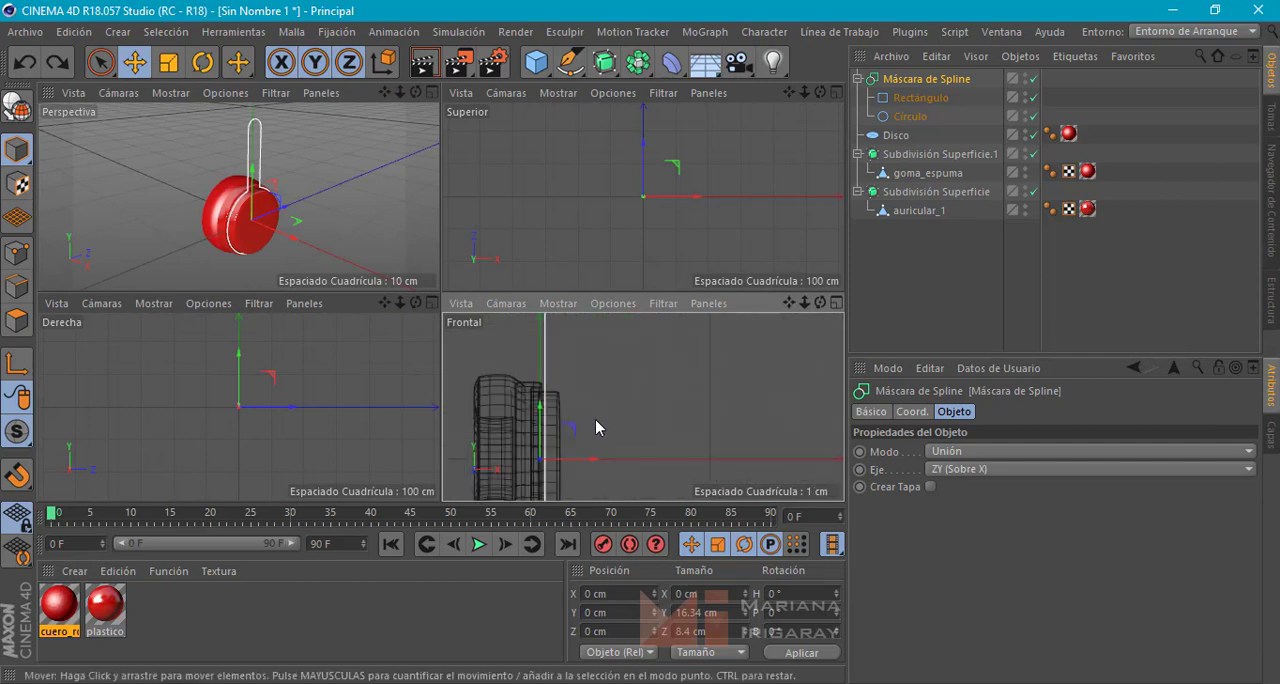
scroll(595, 427, up, 6)
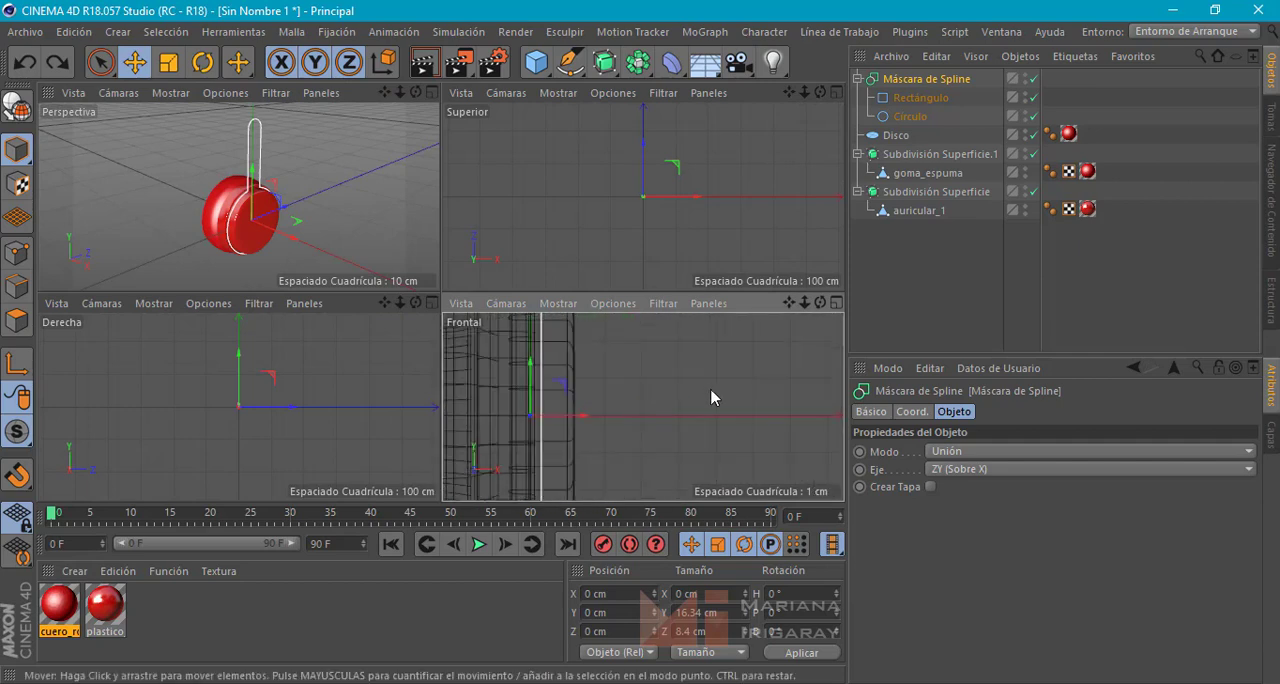
alt+middle_drag(711, 391, 671, 420)
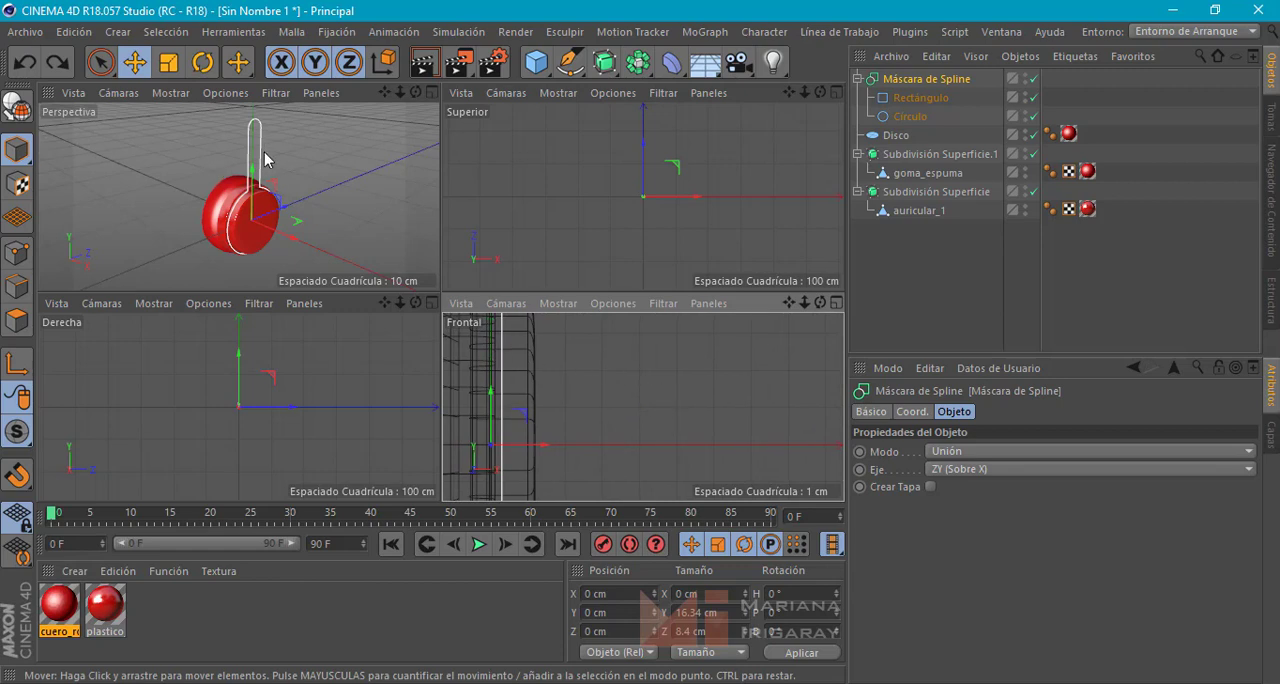
click(566, 70)
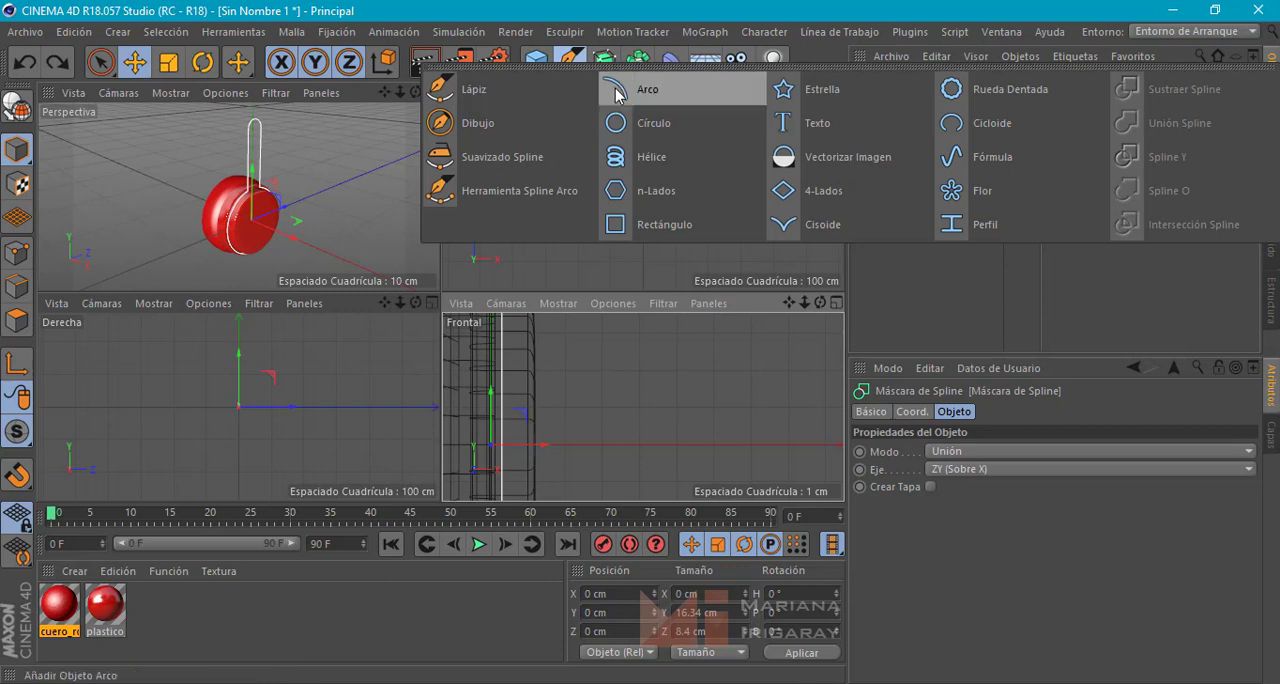
click(657, 192)
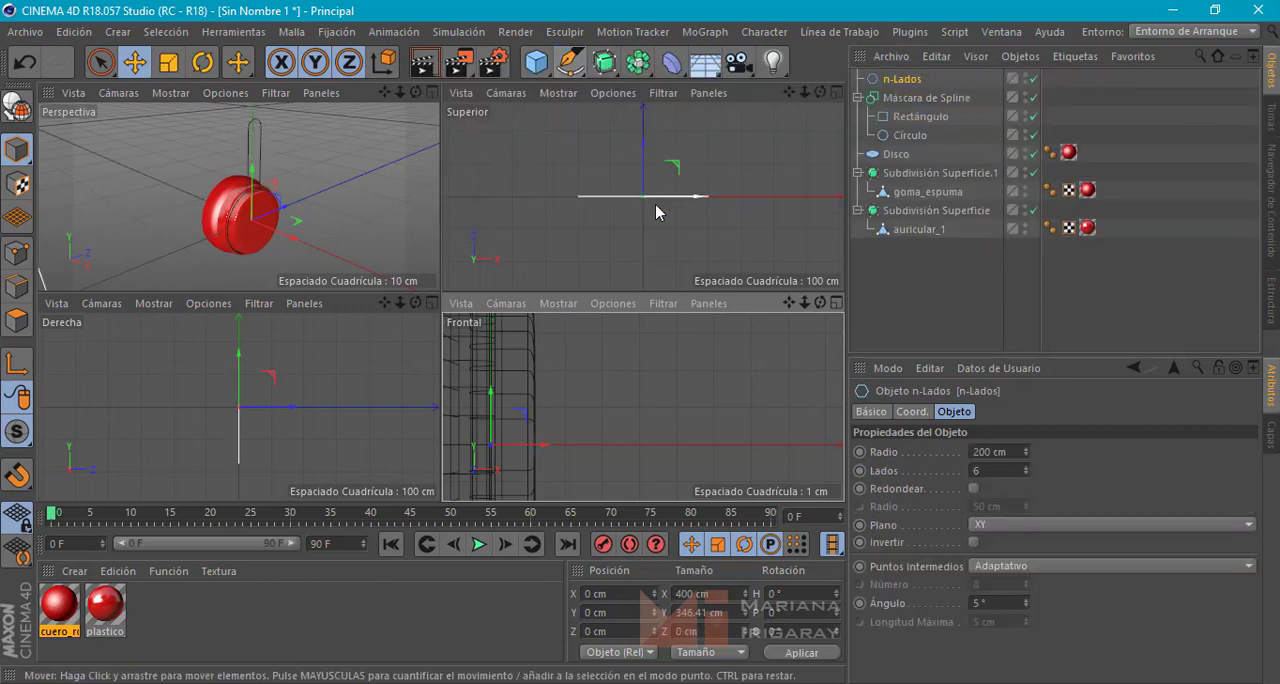
double_click(994, 452)
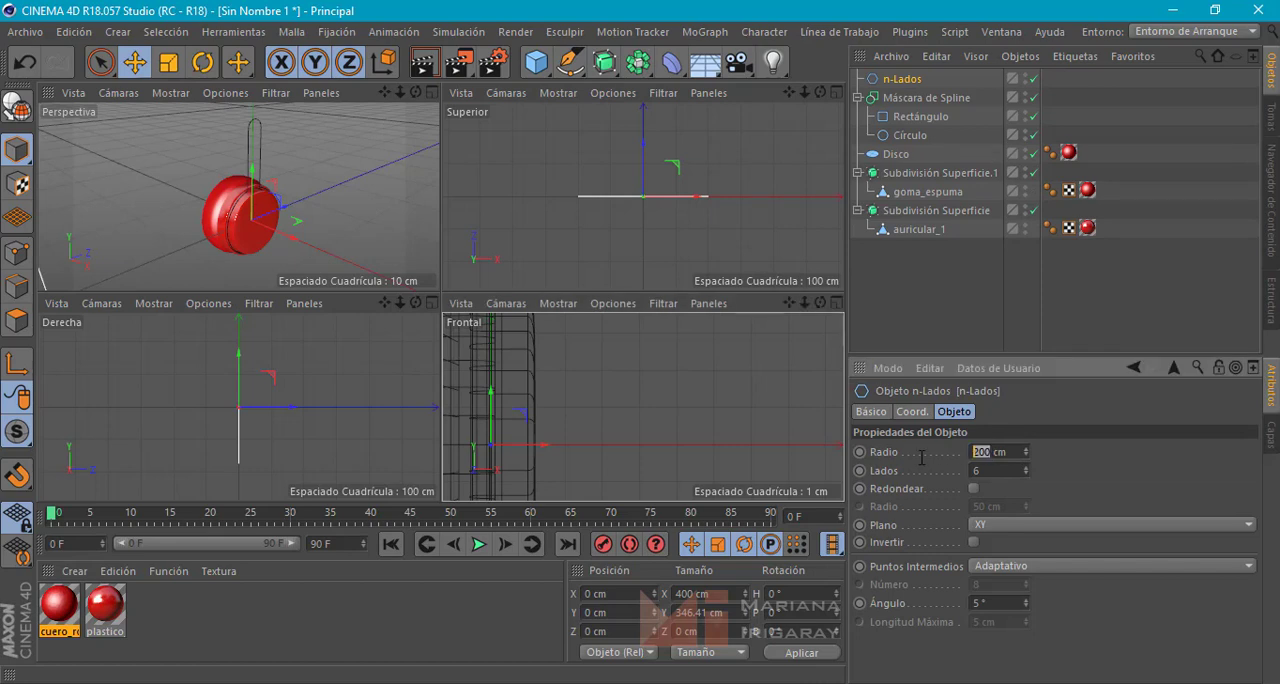
text(1)
key(Return)
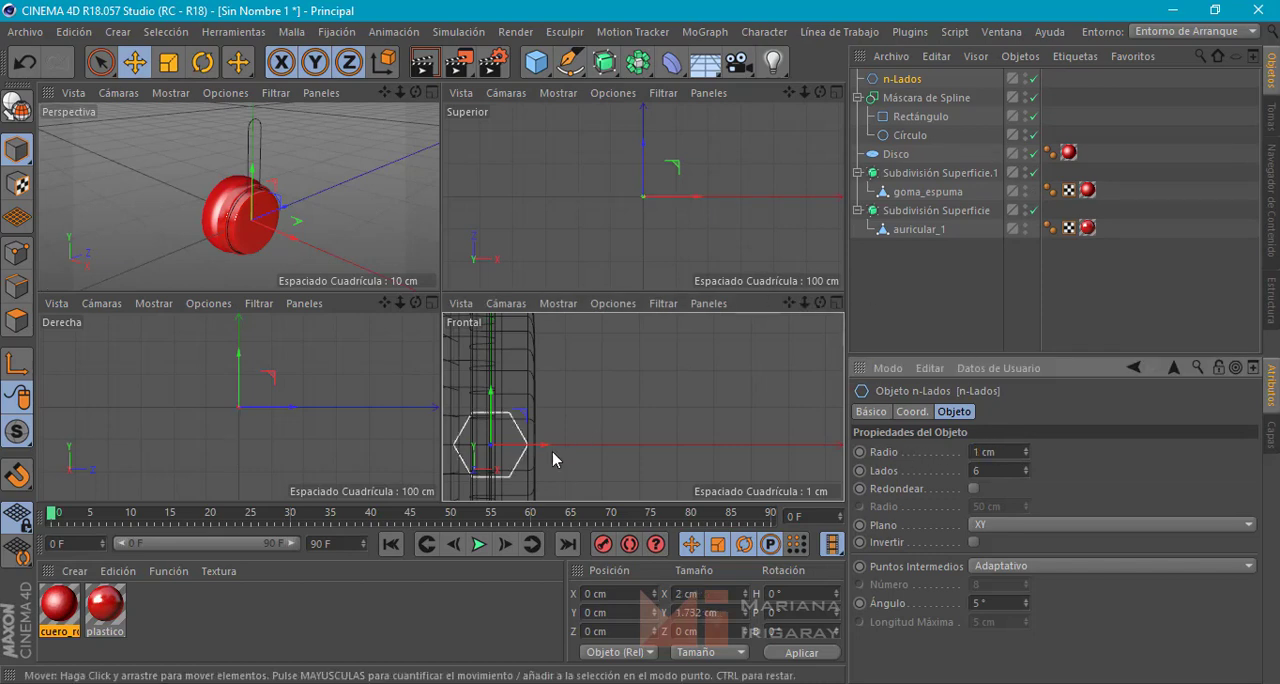
Shift the hexagon along X to about 4.2 cm, beside the ear cup, and make it editable for point editing
drag(543, 450, 701, 448)
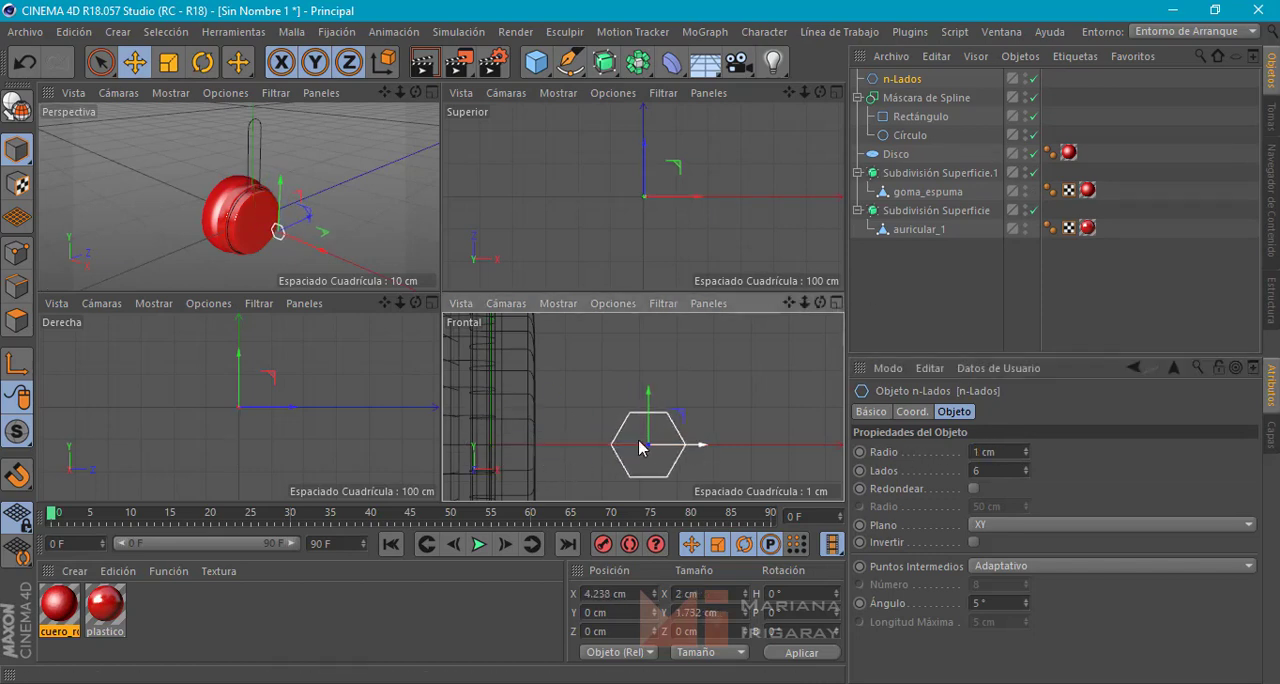
alt+middle_drag(674, 440, 668, 421)
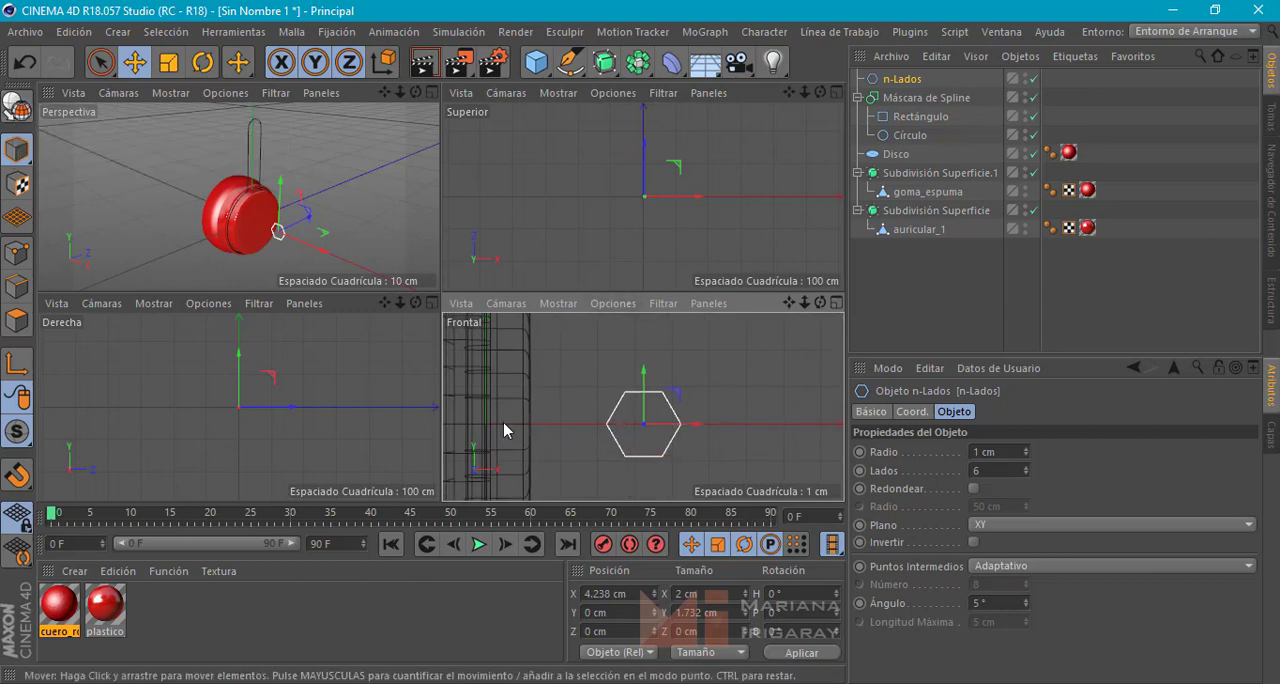
click(20, 254)
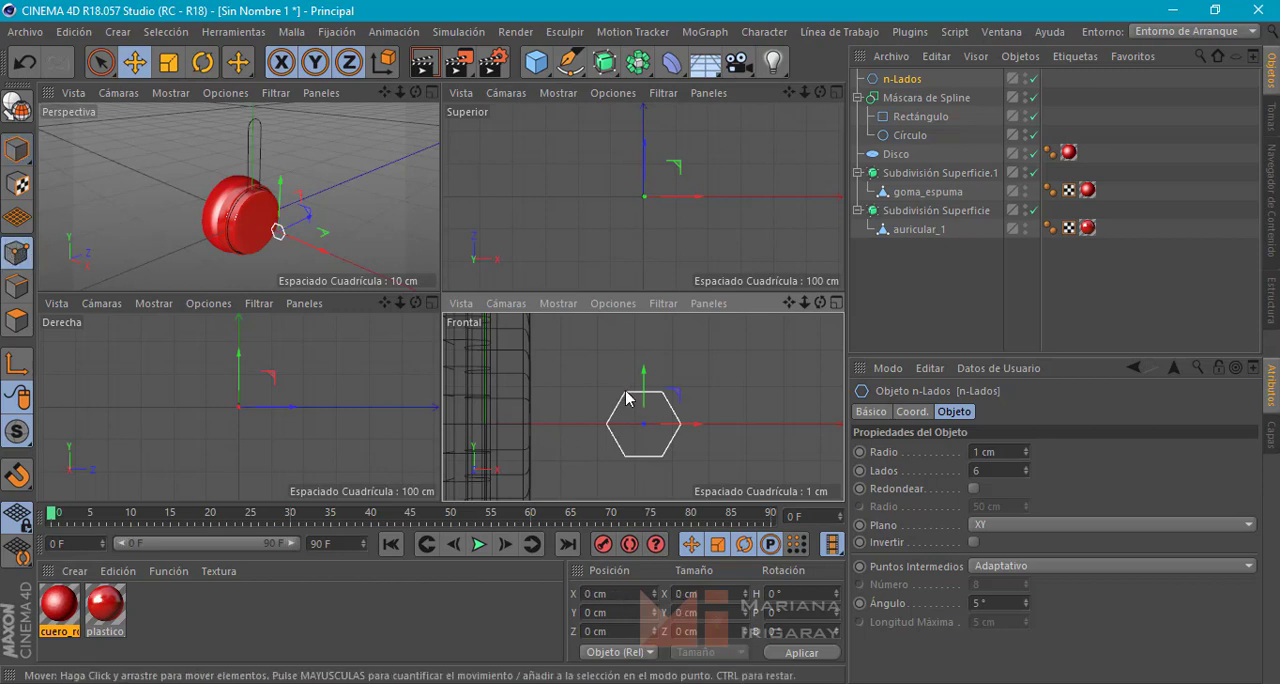
click(16, 104)
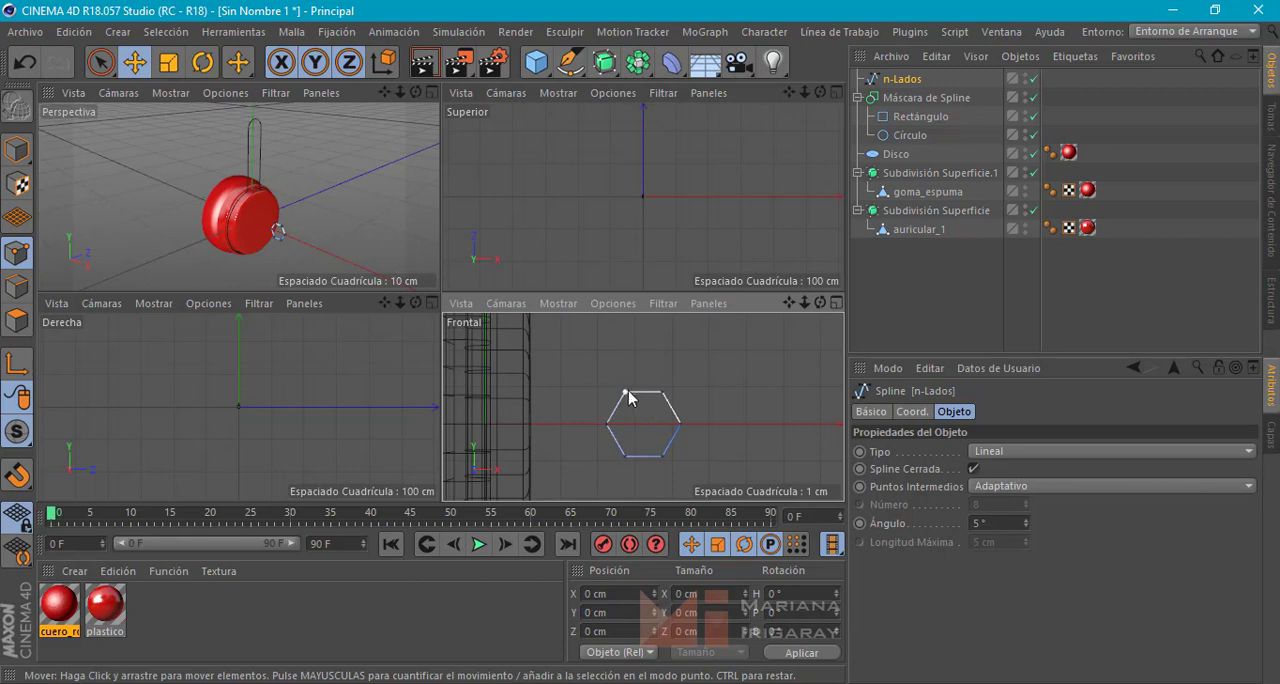
click(607, 425)
drag(646, 427, 635, 429)
key(ctrl+z)
Create a new point on the hexagon's bottom edge, just inside its lower-left corner
alt+middle_drag(666, 443, 658, 405)
scroll(595, 415, up, 3)
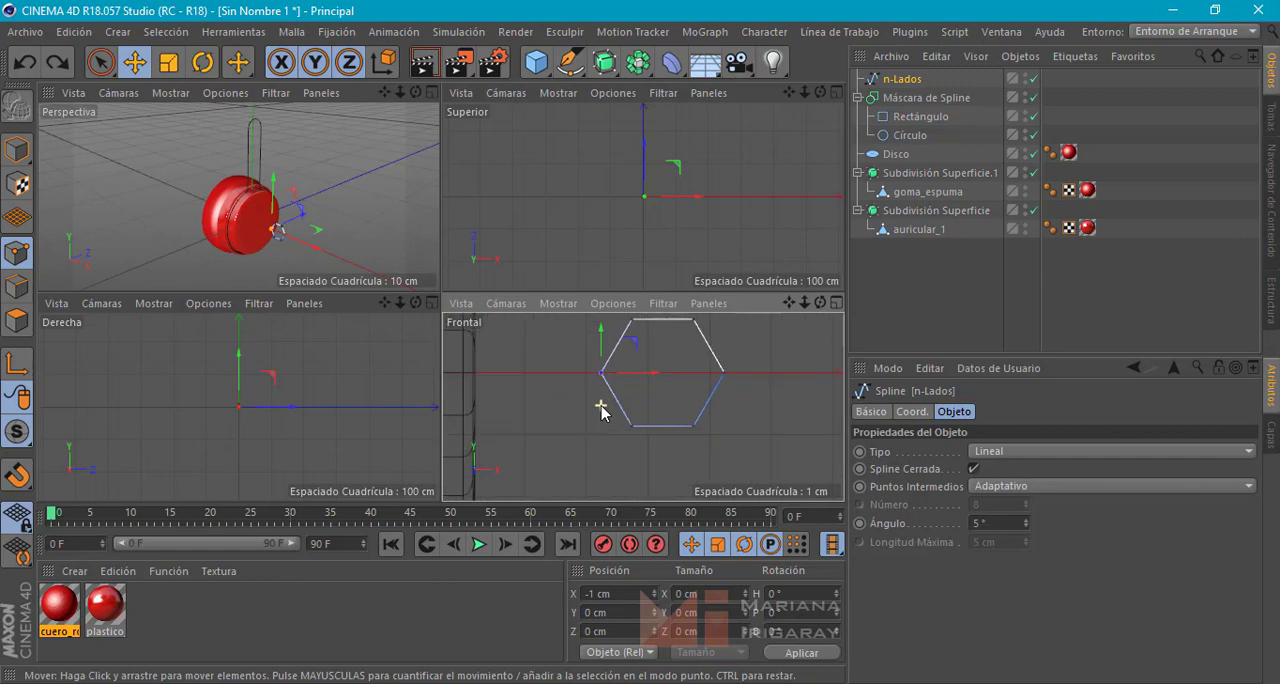
right_click(669, 432)
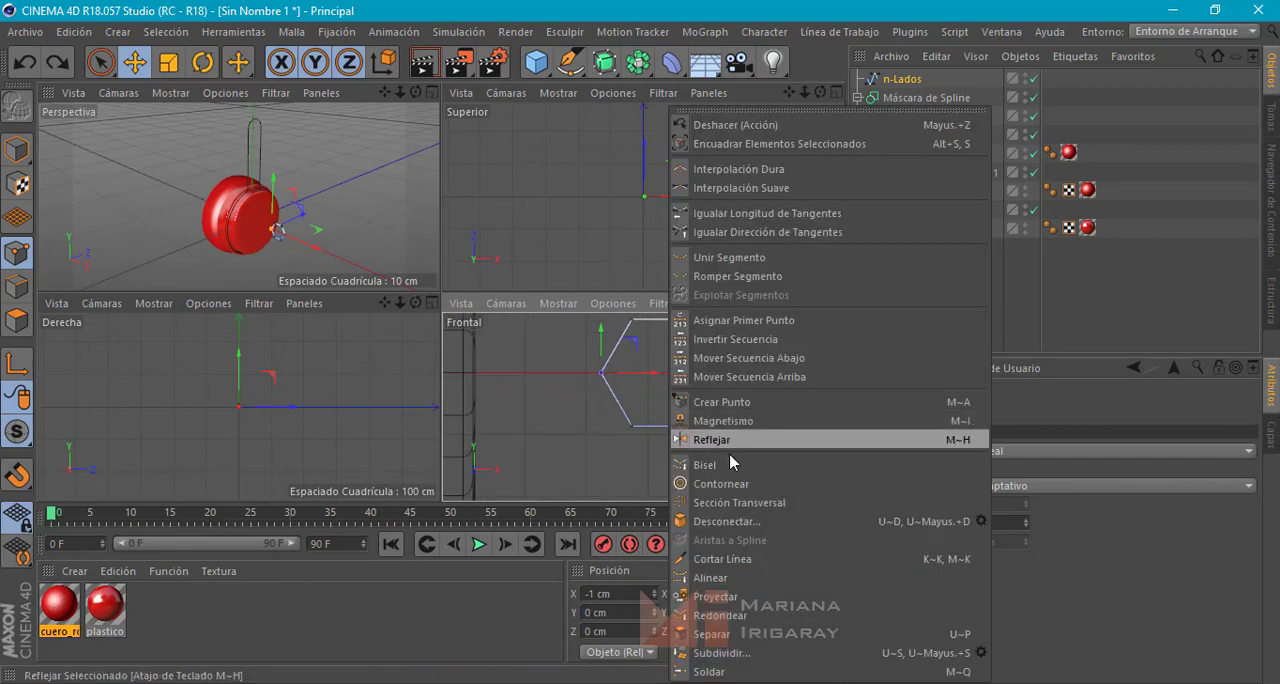
click(736, 403)
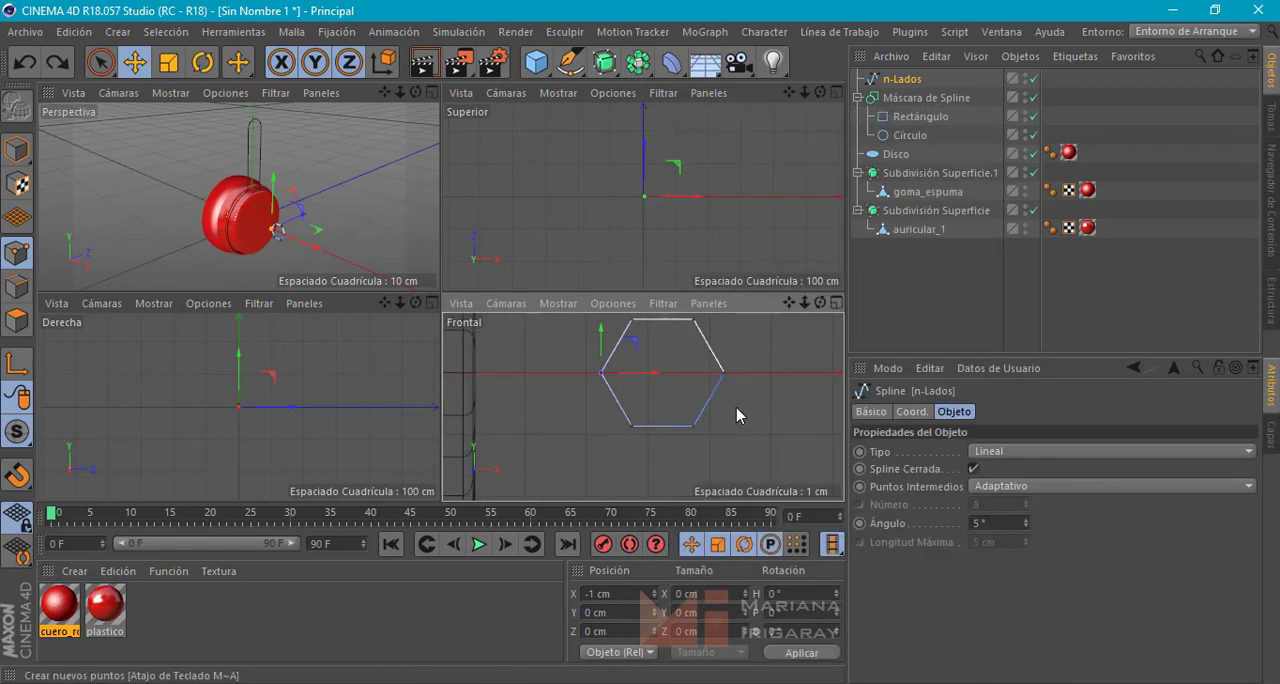
click(653, 427)
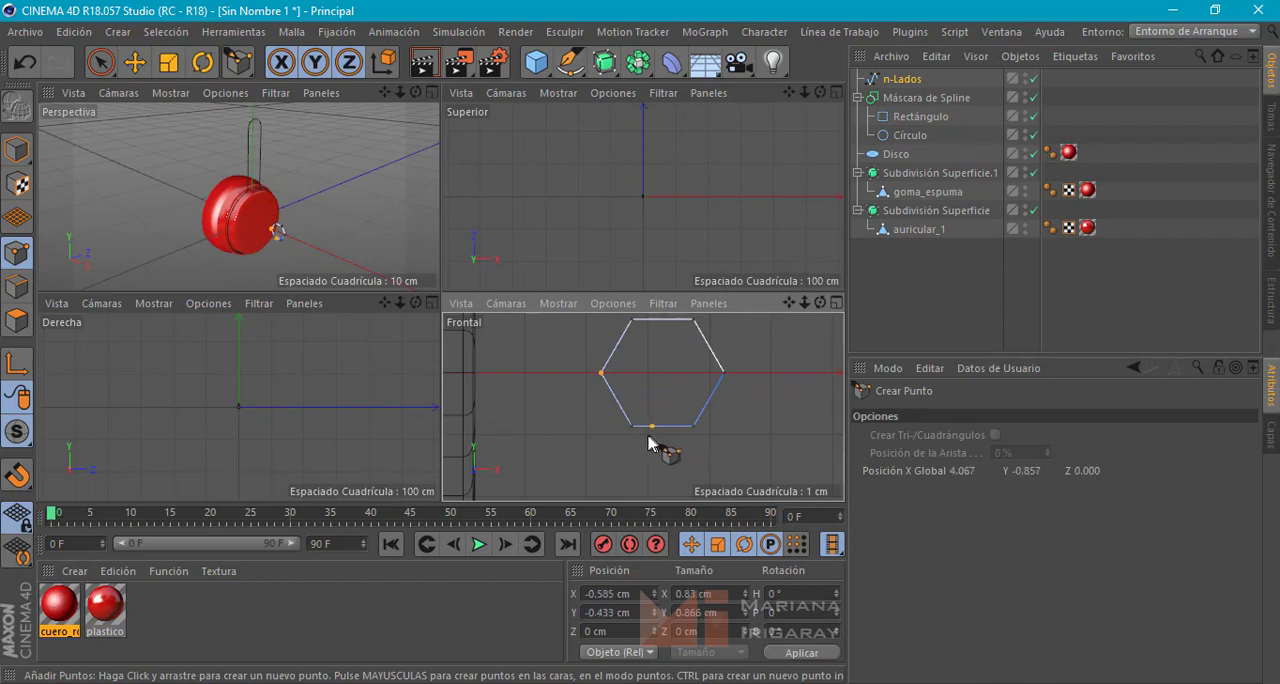
Move the hexagon's lower-left point inward to about X -0.18 cm, Y 0 cm to form a right-angled notch
click(133, 62)
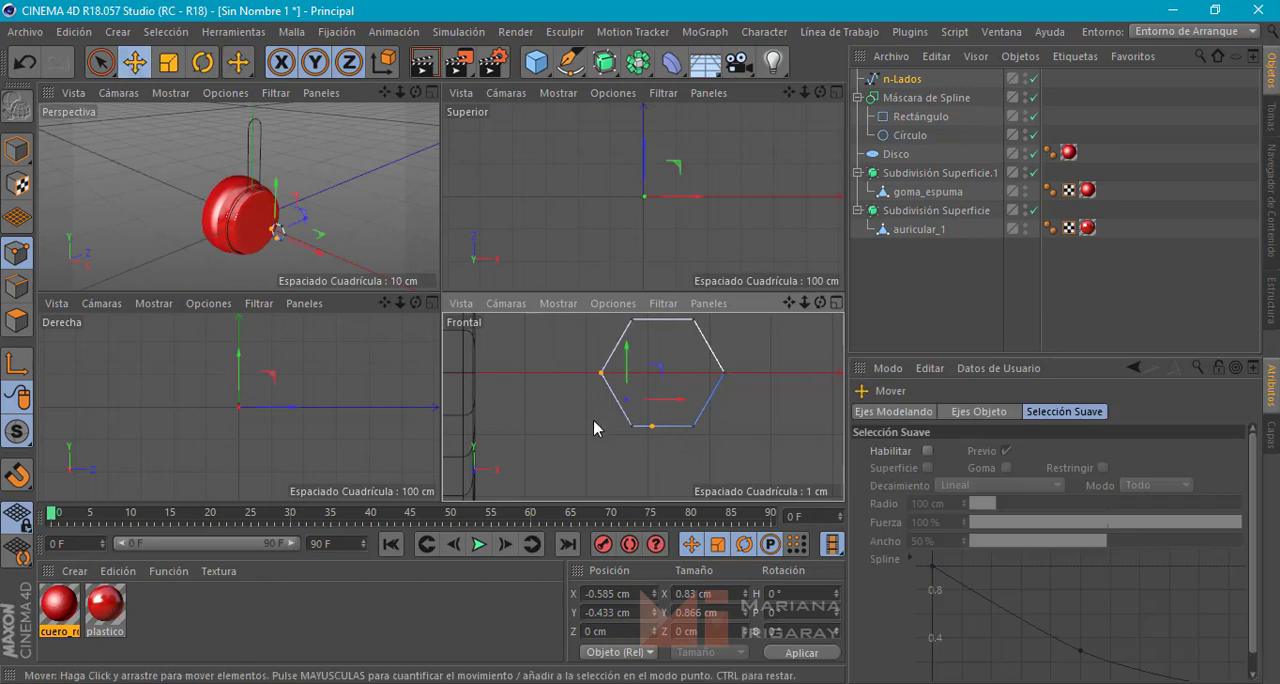
click(631, 428)
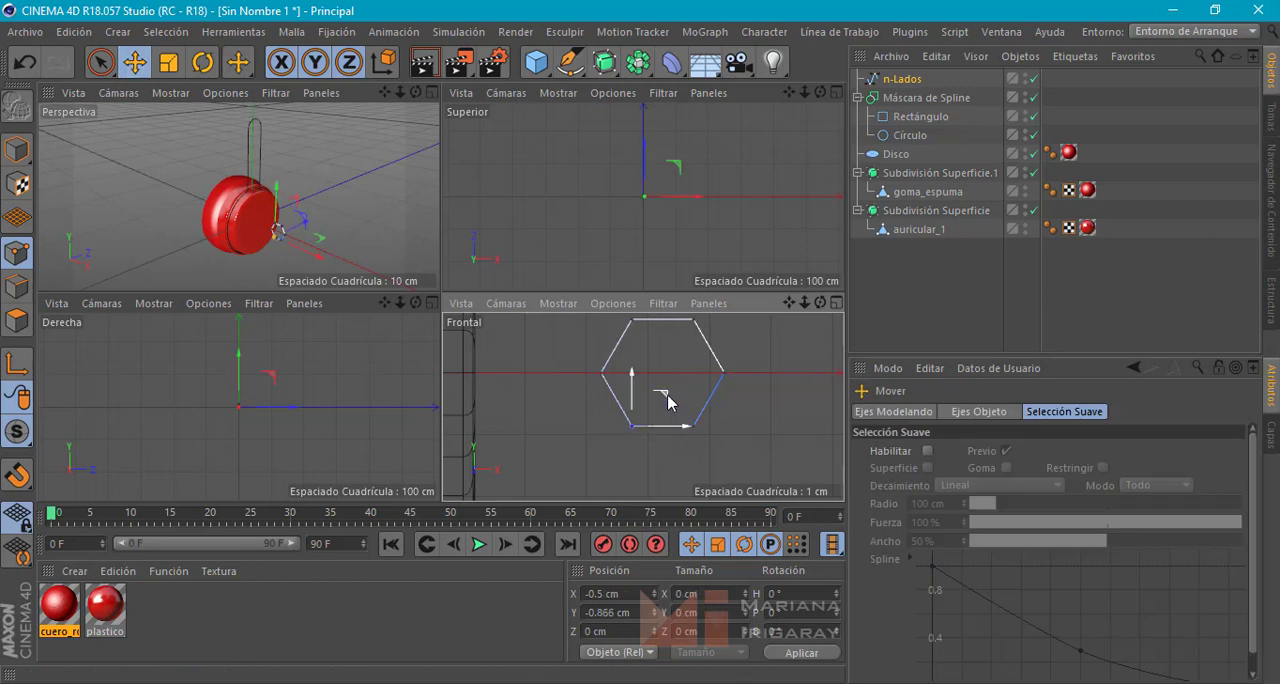
drag(668, 404, 688, 349)
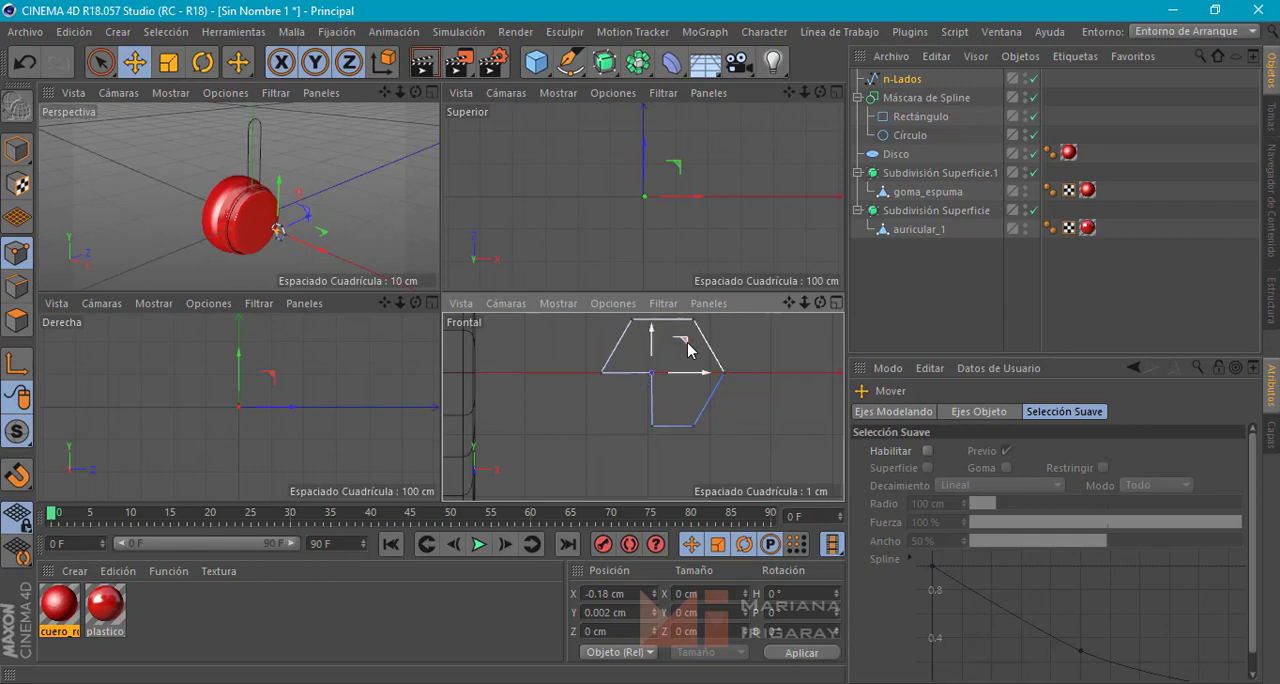
click(741, 411)
alt+middle_drag(741, 398, 693, 426)
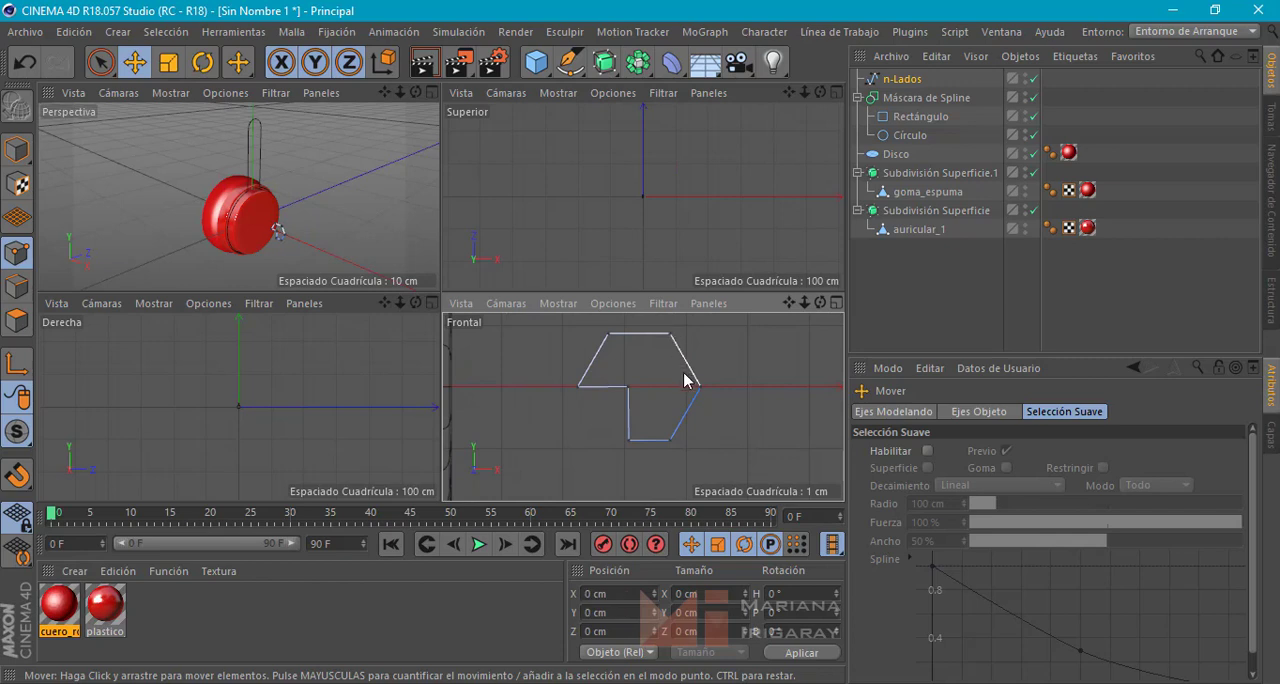
Shift the notched profile's three right-hand points inward along X, centring them at about X 0.63 cm
drag(100, 62, 157, 91)
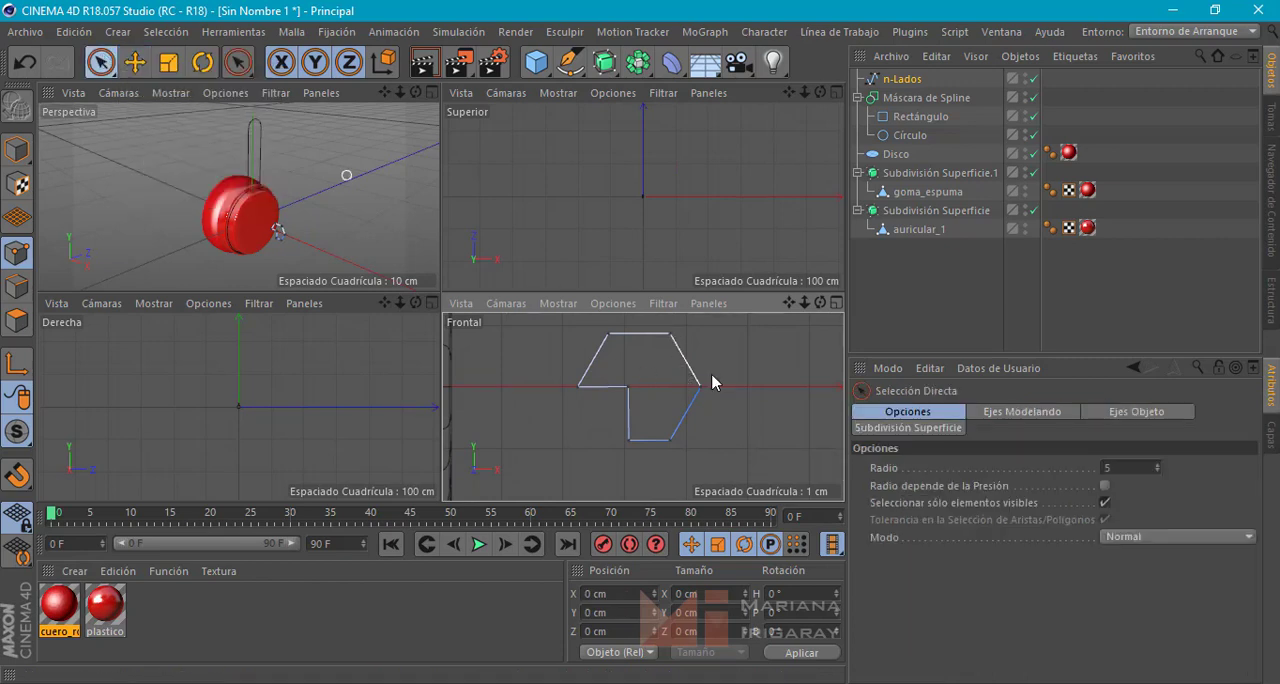
drag(697, 389, 671, 444)
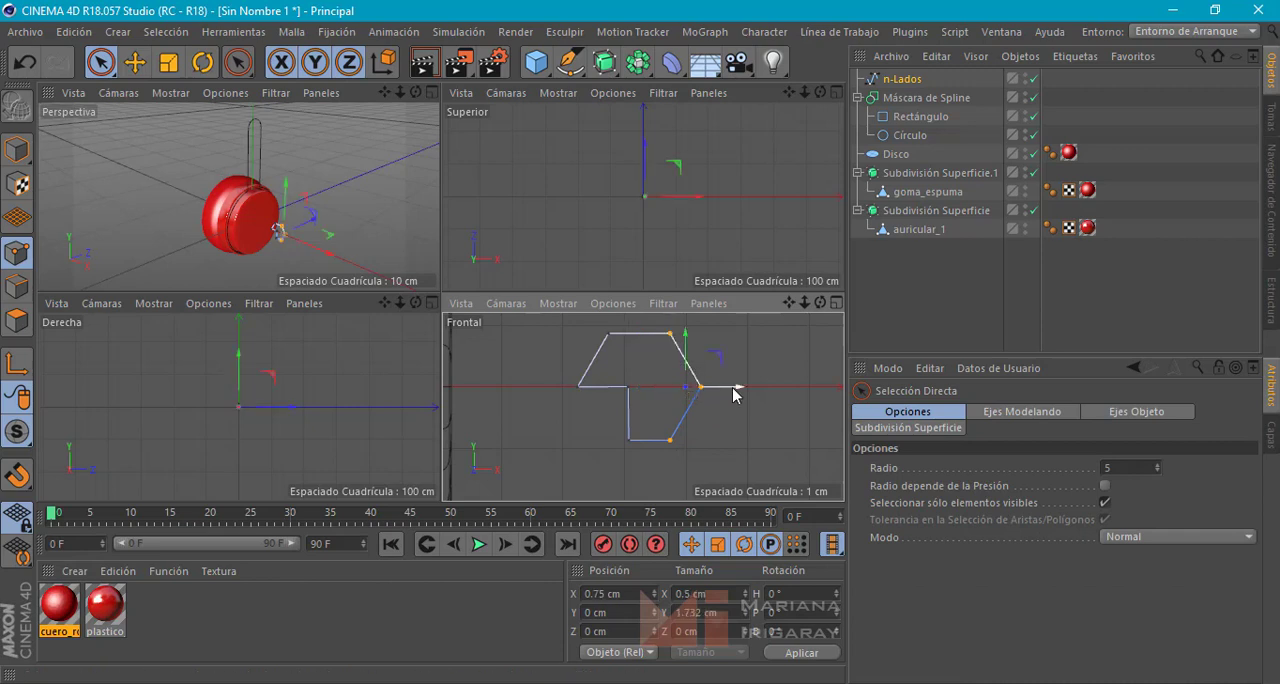
drag(733, 392, 727, 392)
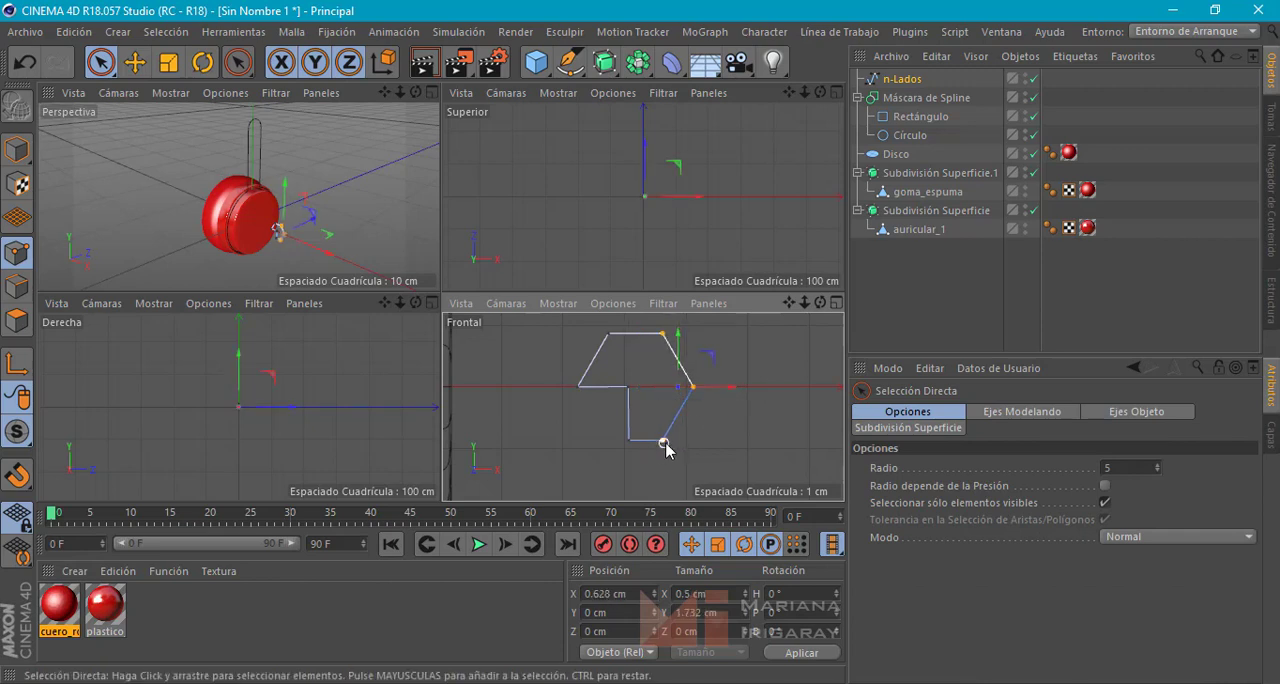
Flatten the profile by raising its bottom edge to about Y -0.61 cm, lowering its top edge and pulling the leftmost corner inward
drag(651, 440, 617, 438)
drag(645, 397, 645, 381)
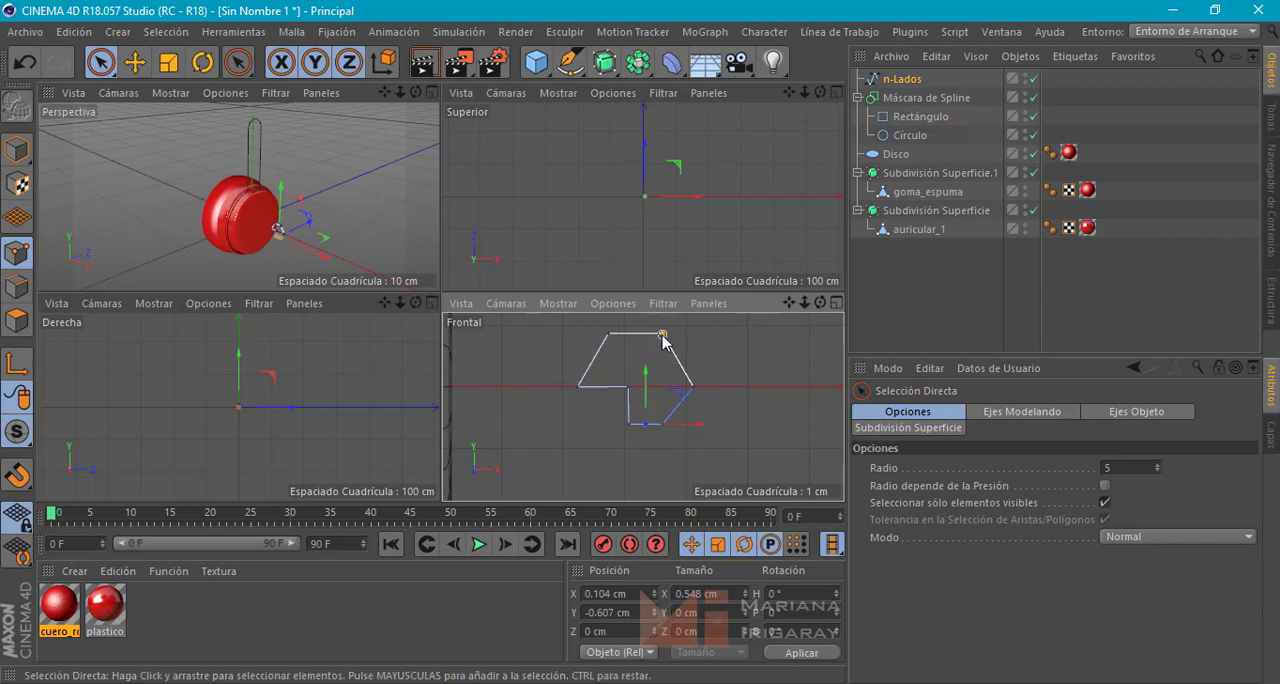
click(607, 334)
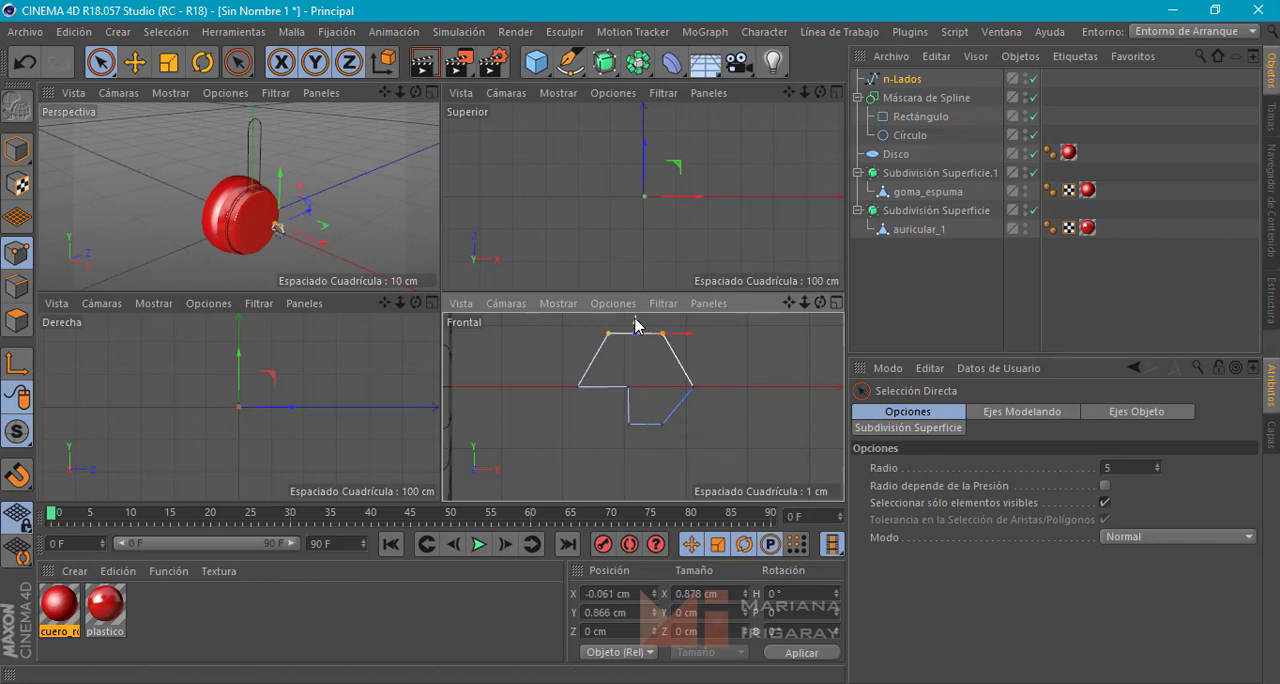
mouse_move(641, 326)
mouse_down()
mouse_move(641, 341)
mouse_move(609, 348)
mouse_move(680, 369)
mouse_up()
click(736, 413)
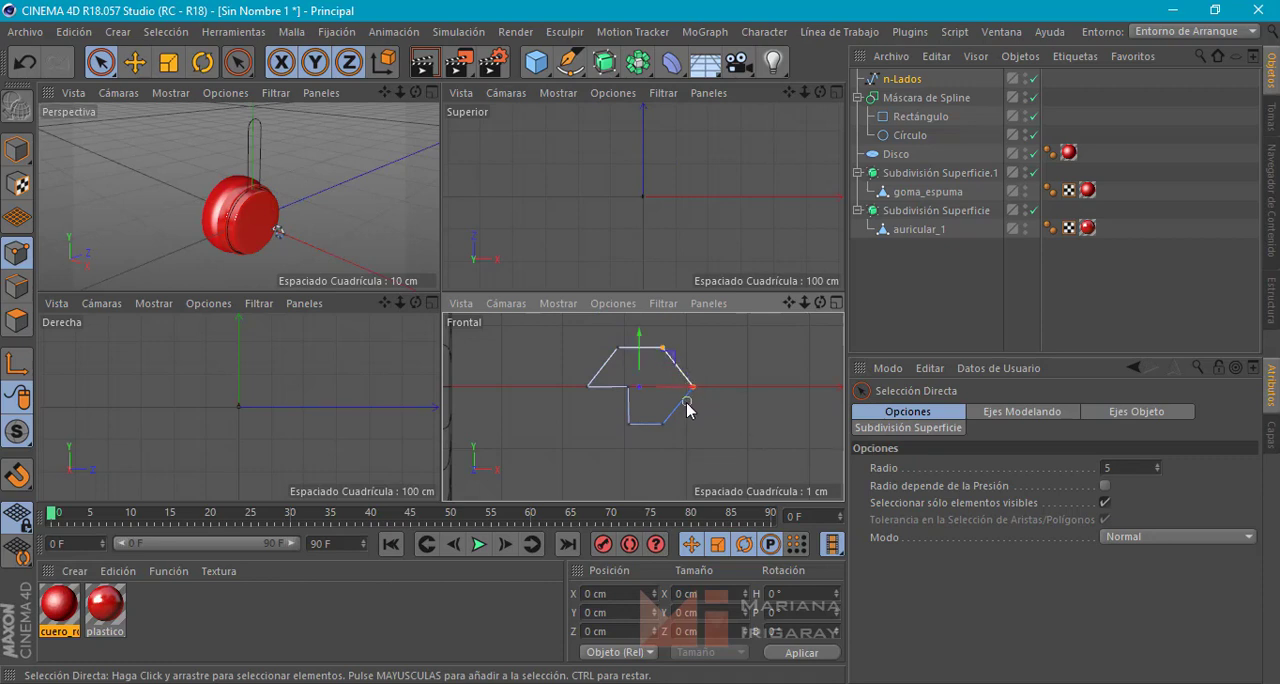
Narrow the profile further by shifting its three right-hand points inward along X again
drag(665, 424, 666, 426)
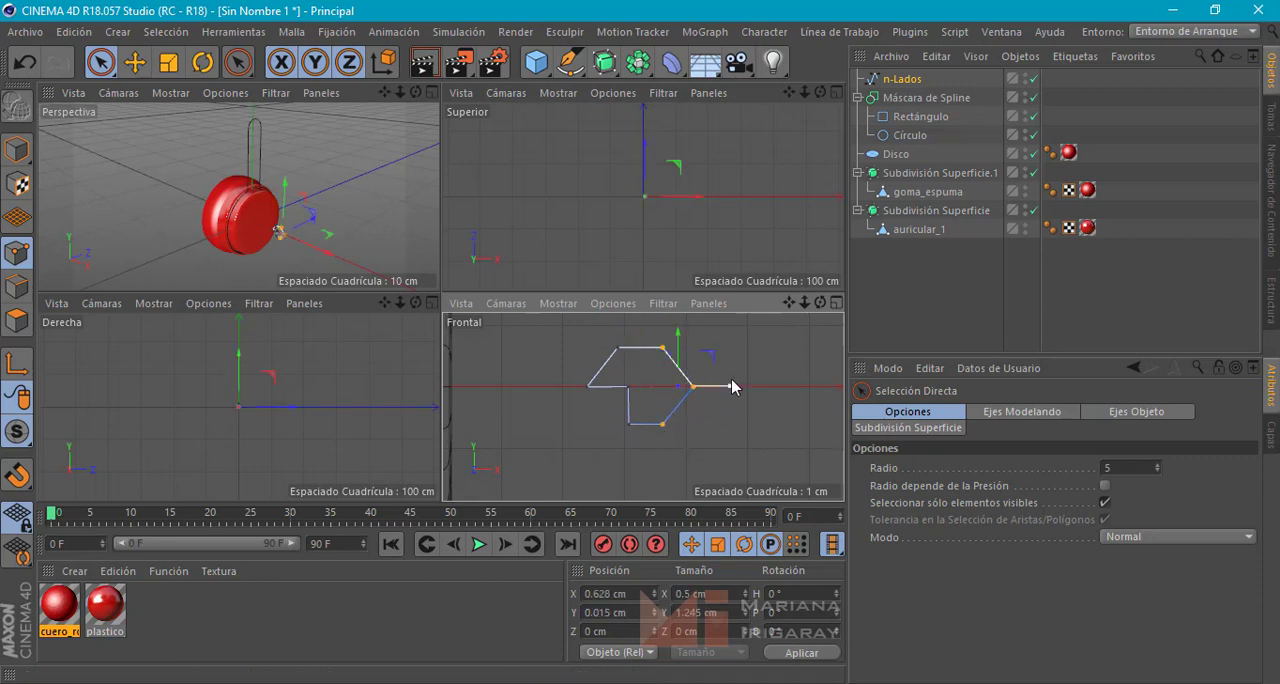
drag(729, 385, 720, 397)
click(719, 420)
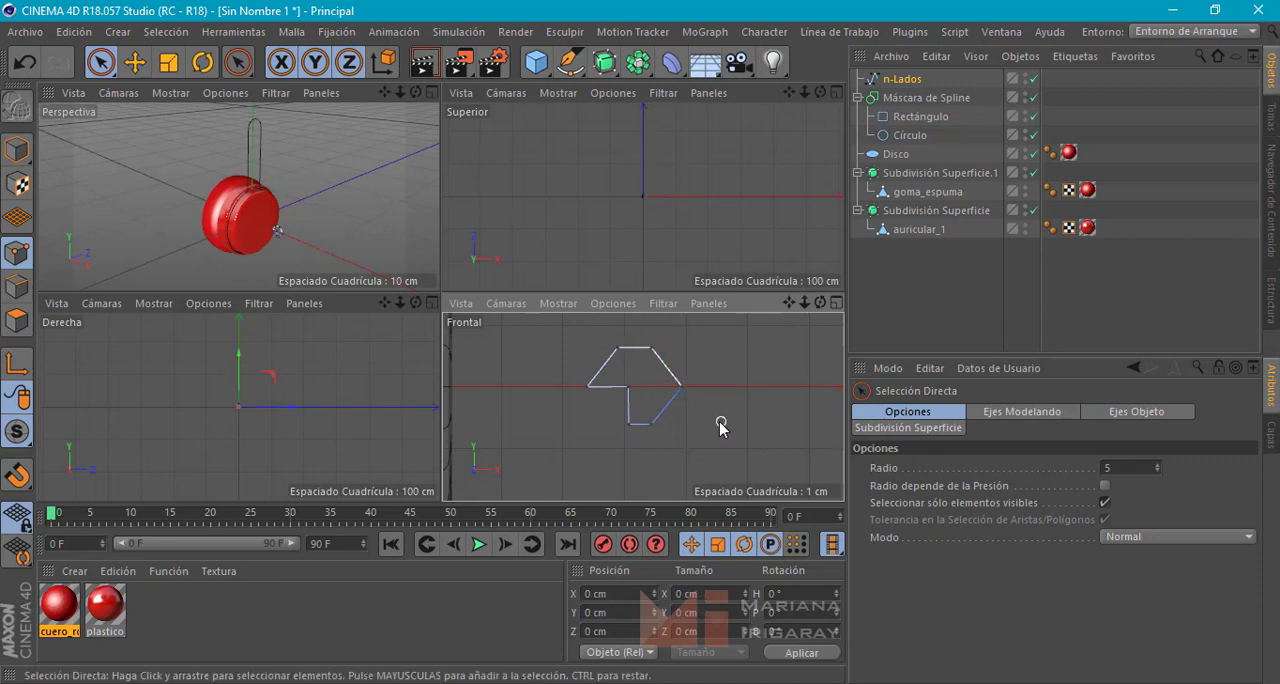
click(134, 62)
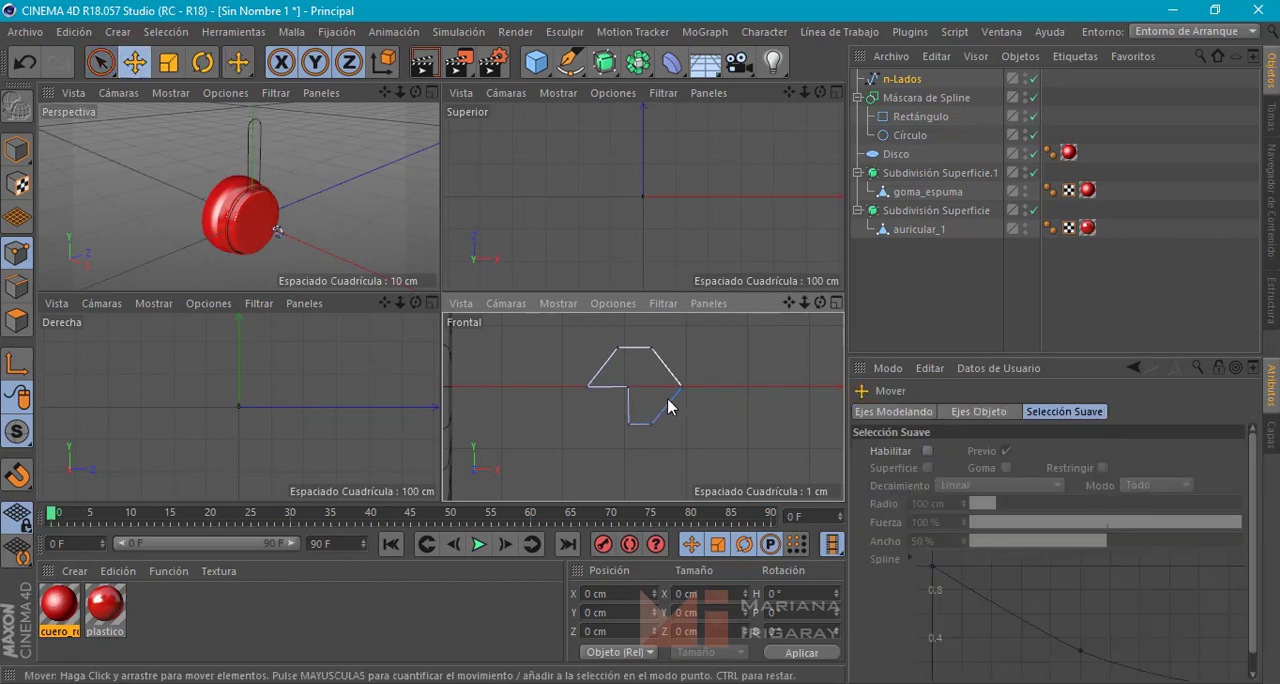
Examine the arm's shape in the headphone reference photo and compare the profile's size and position with the ear cup in the front view
click(348, 682)
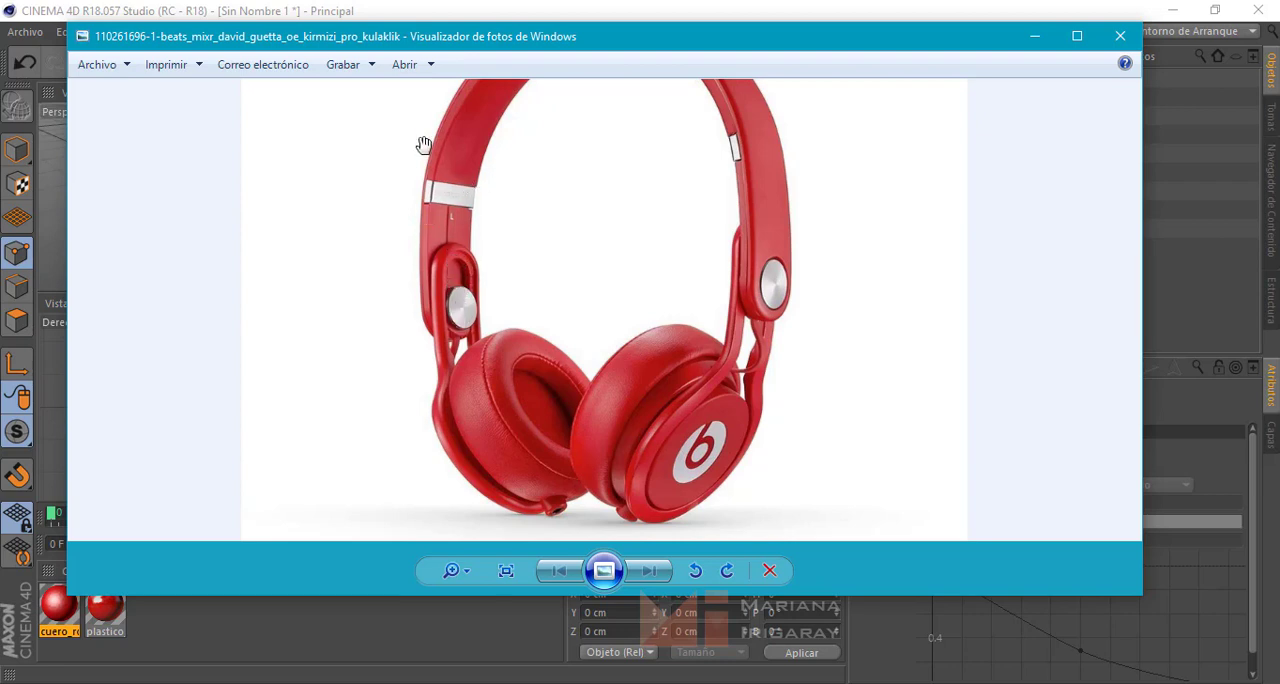
click(1035, 36)
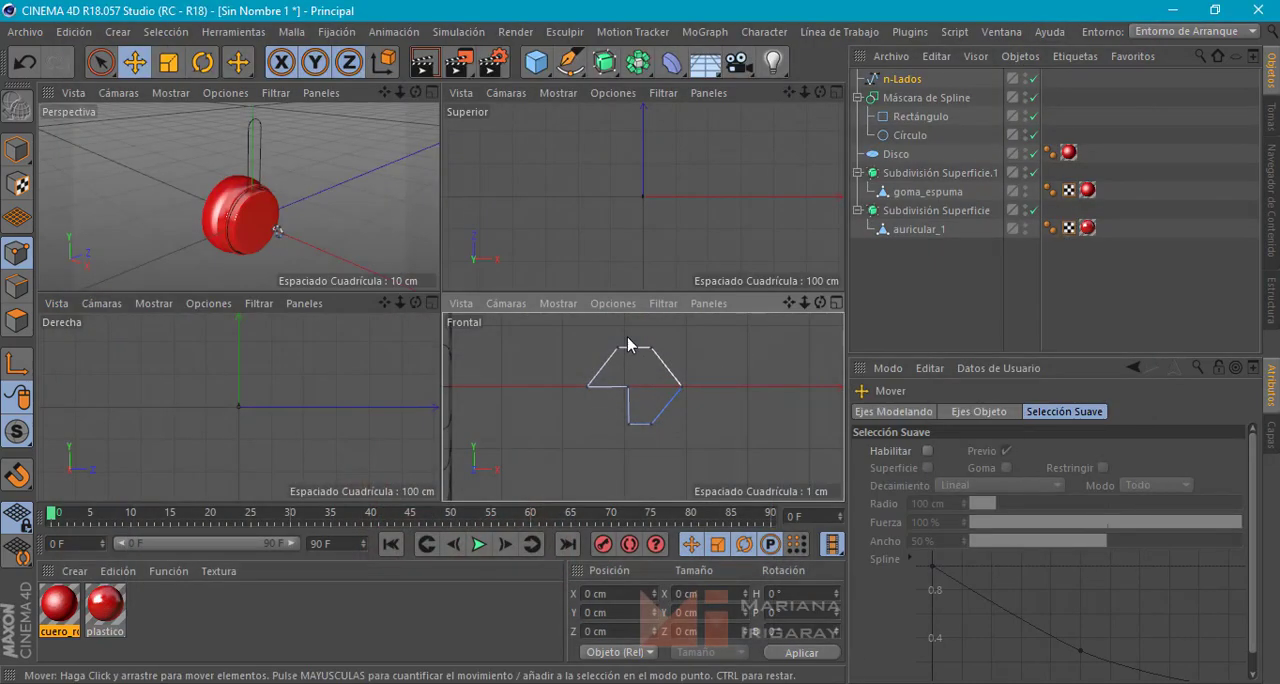
alt+middle_drag(686, 413, 691, 419)
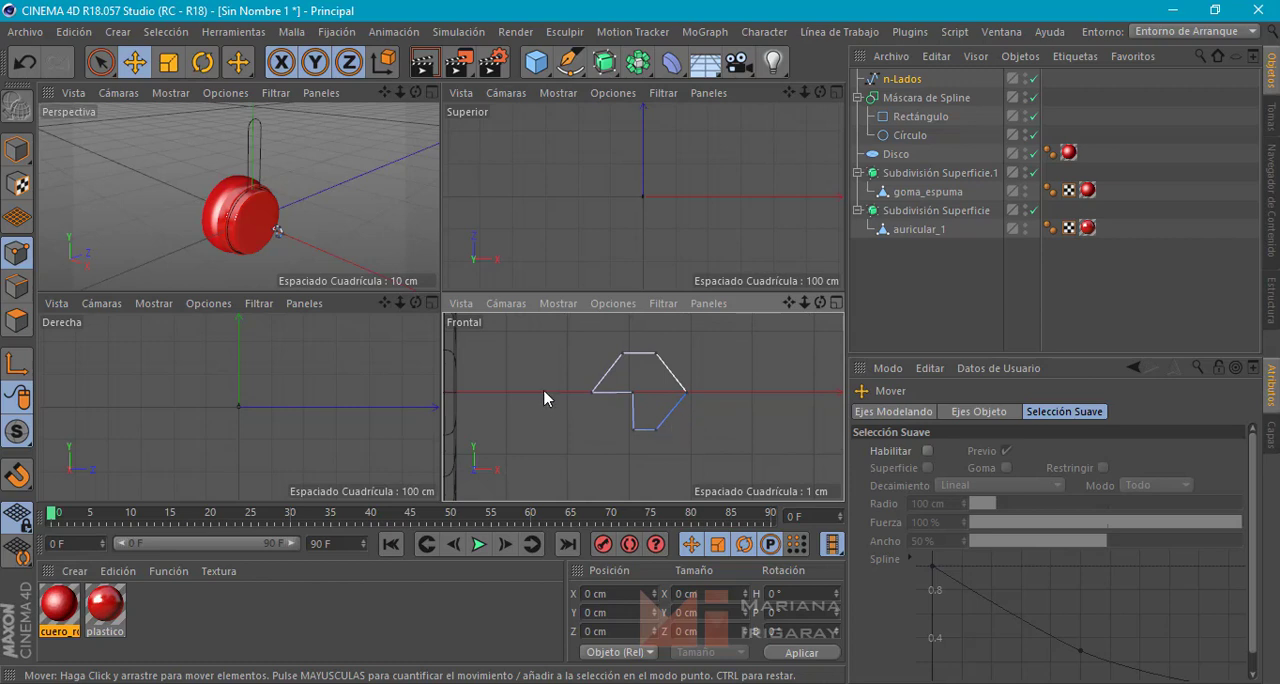
scroll(637, 410, down, 8)
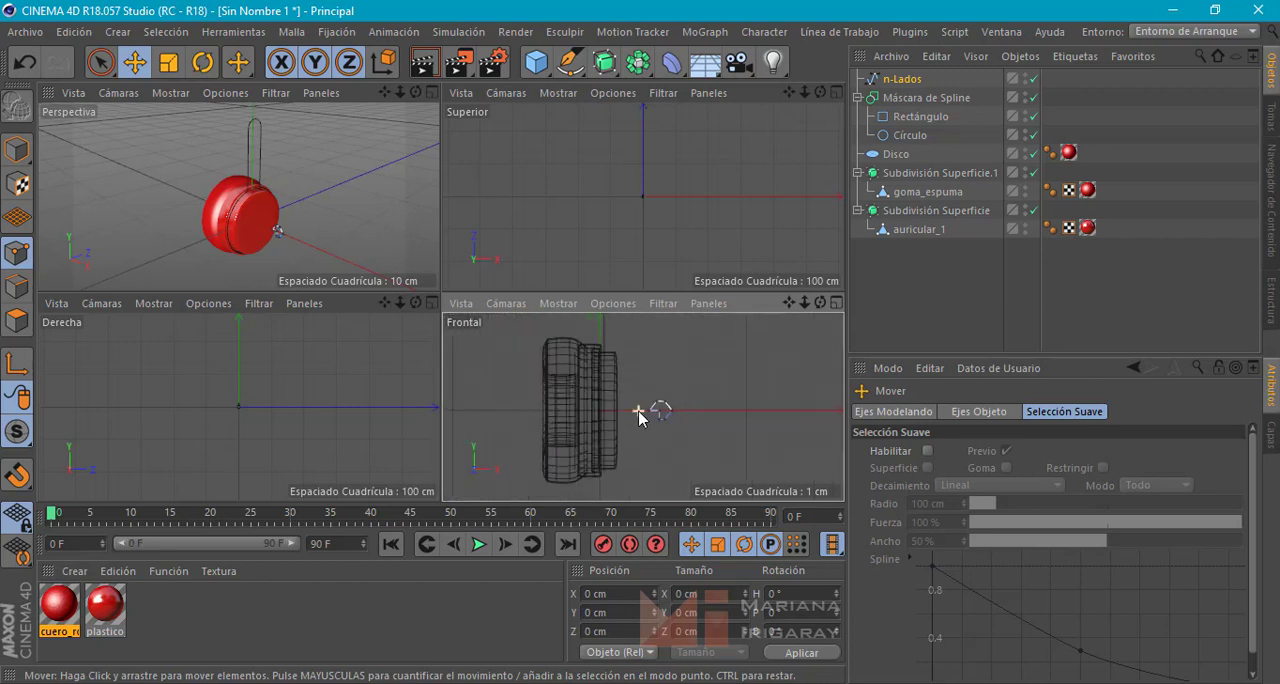
alt+middle_drag(638, 410, 600, 425)
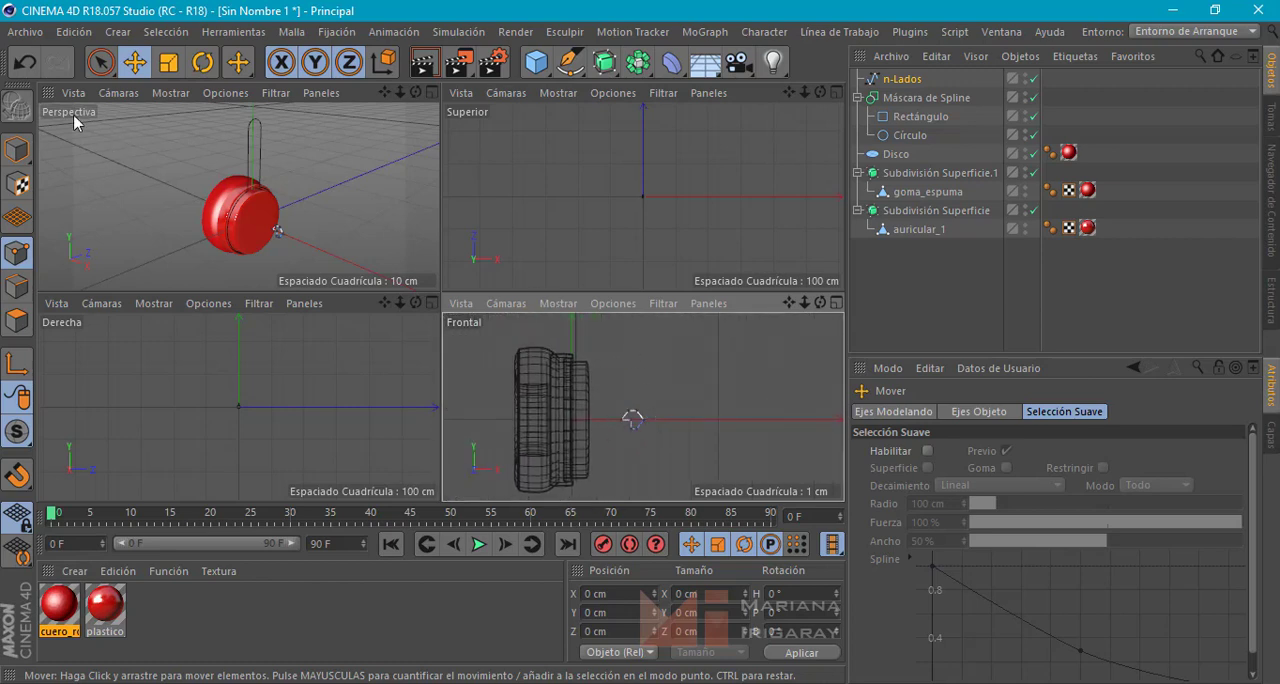
click(16, 148)
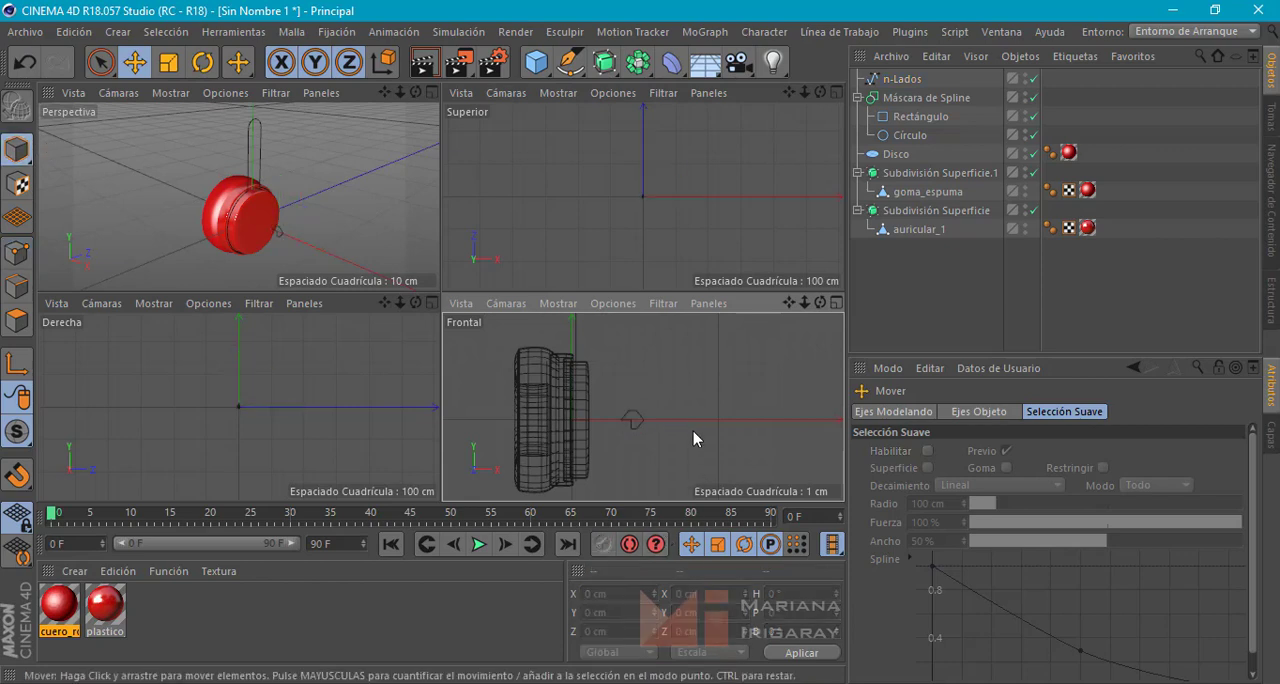
scroll(636, 430, up, 8)
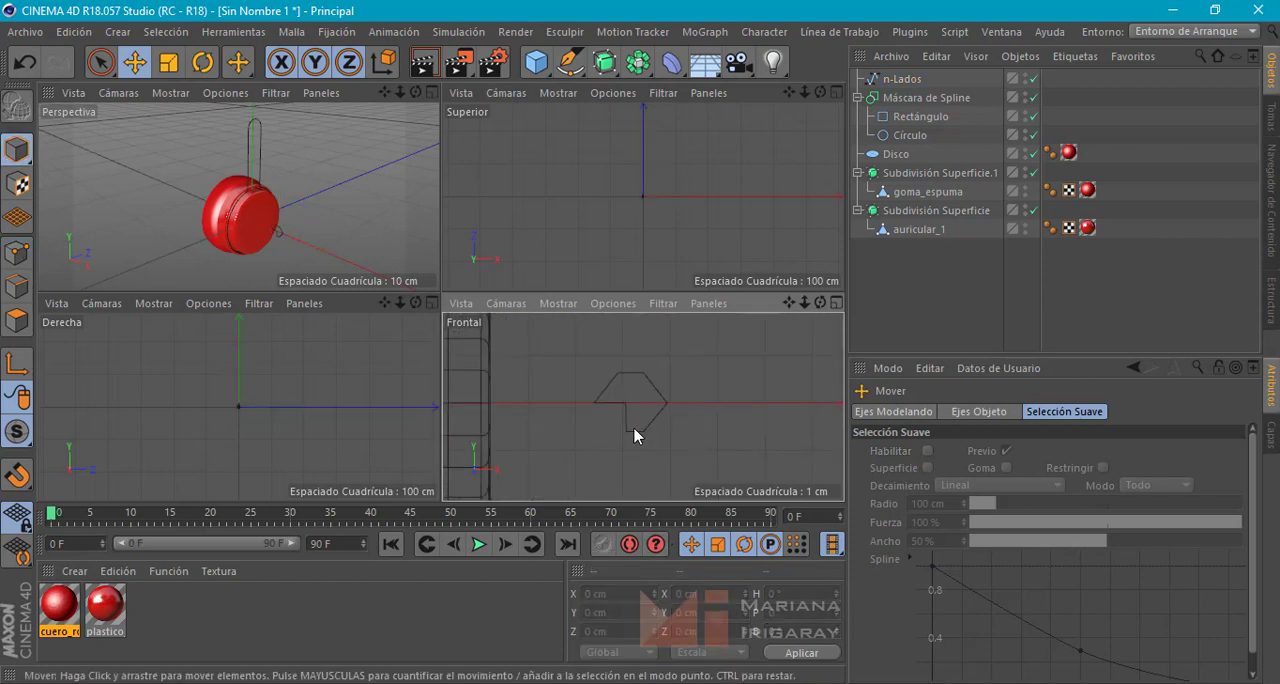
scroll(636, 398, up, 3)
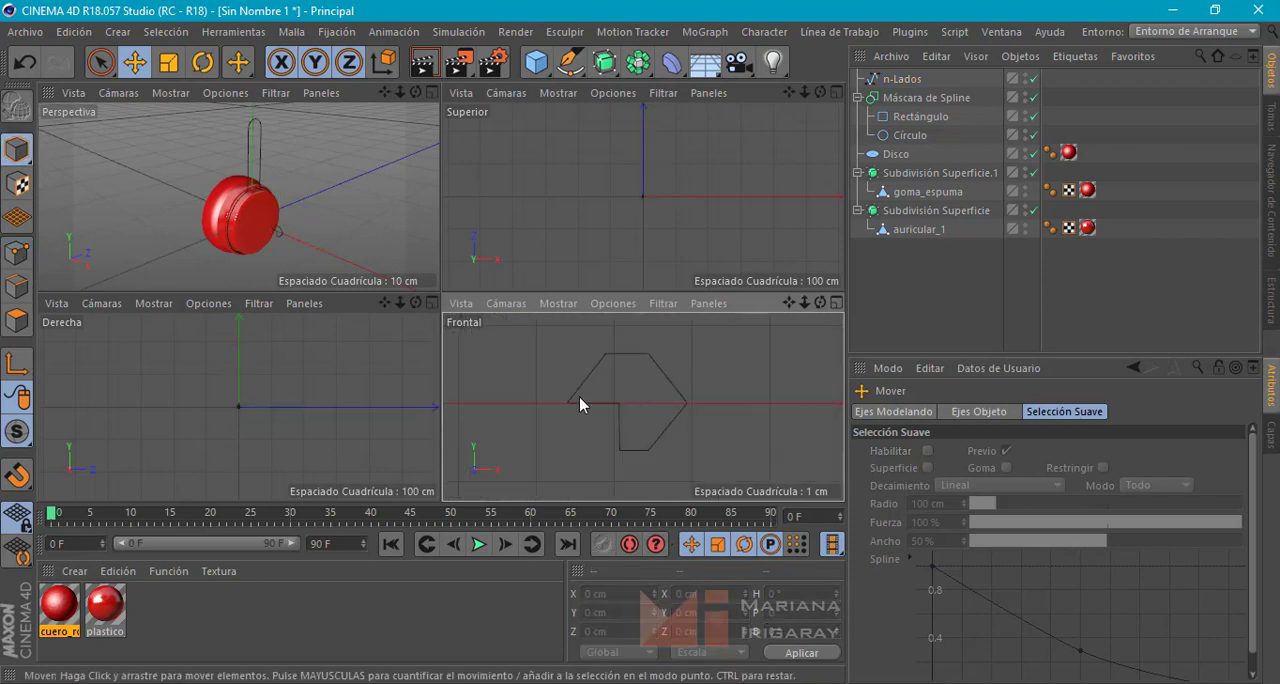
Round all corners of the n-Lados profile with a Bisel (bevel) of 0.14 cm radius
click(16, 254)
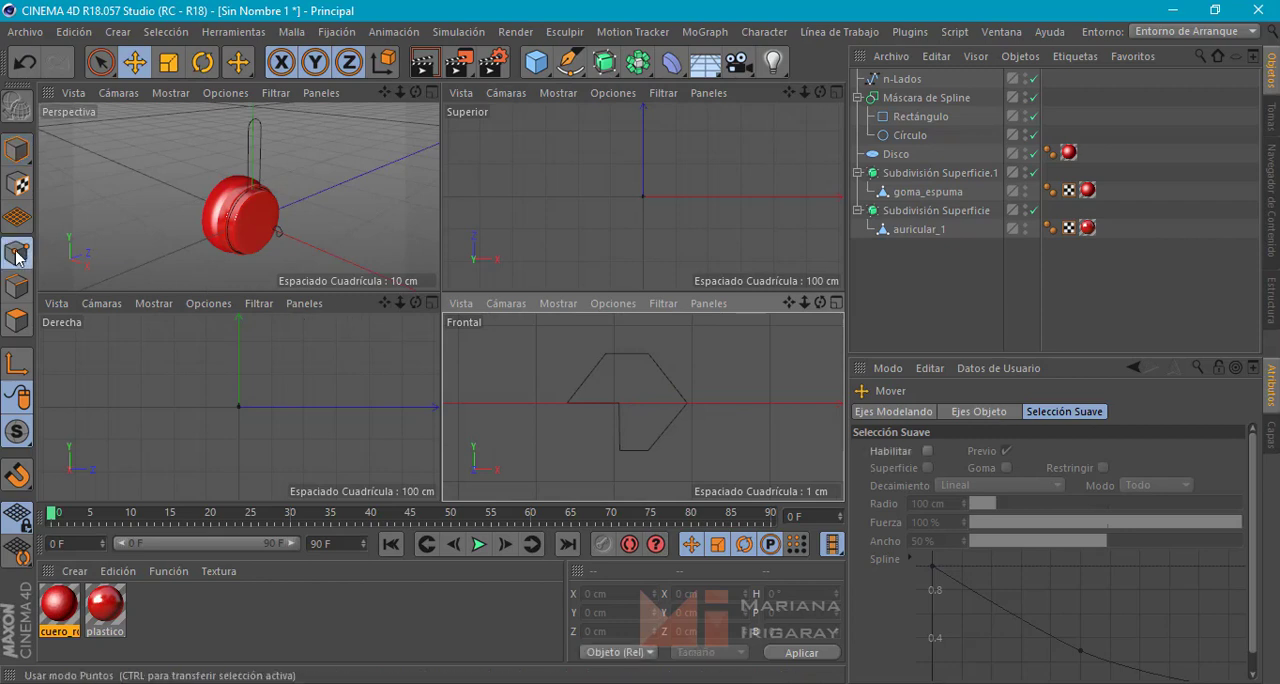
click(900, 79)
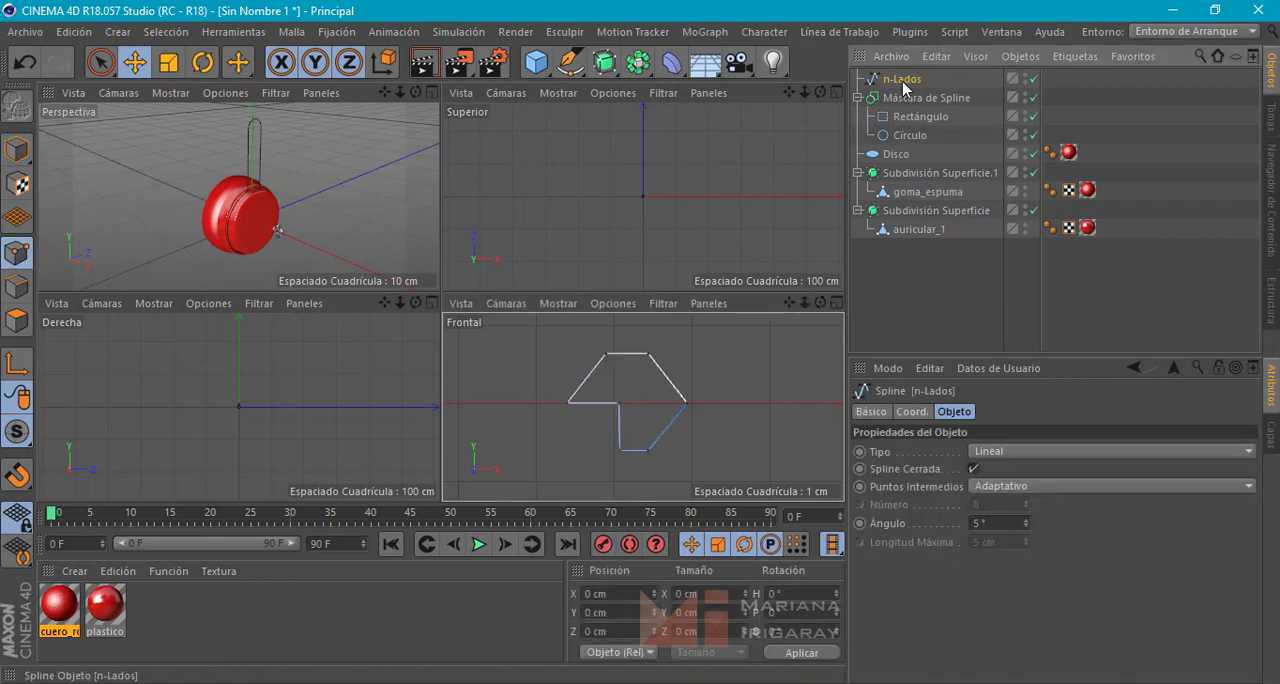
click(100, 62)
click(621, 405)
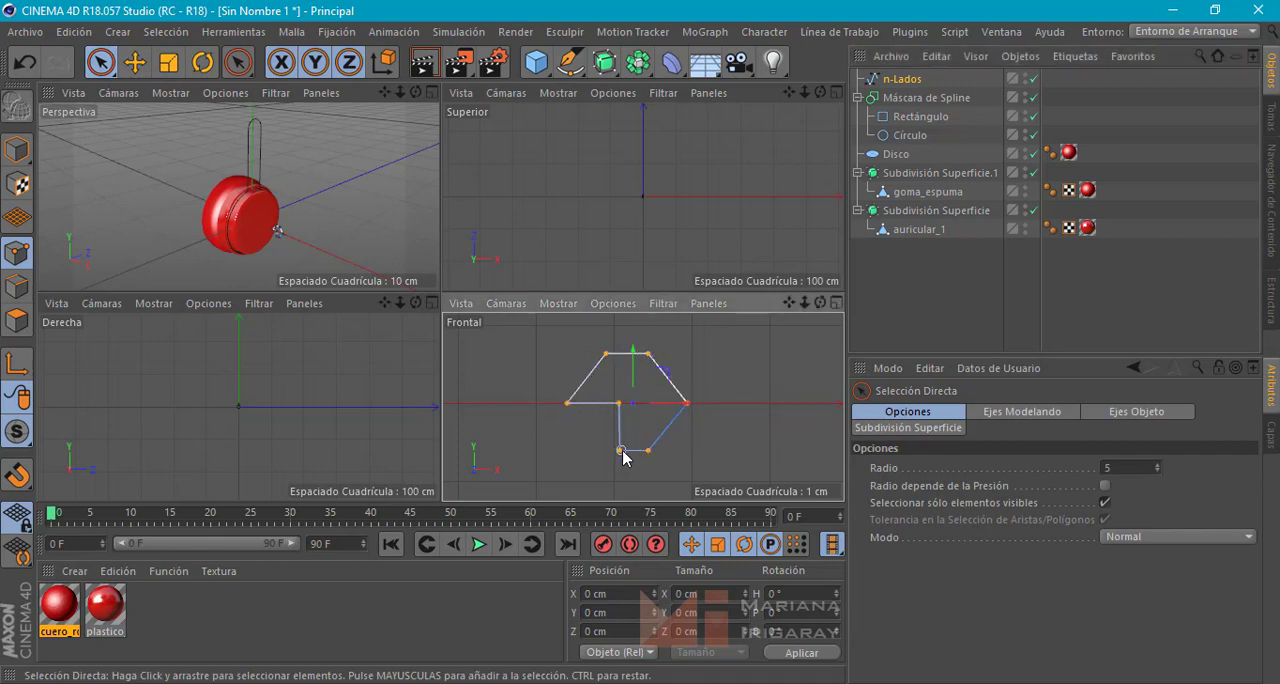
drag(622, 451, 627, 440)
click(98, 68)
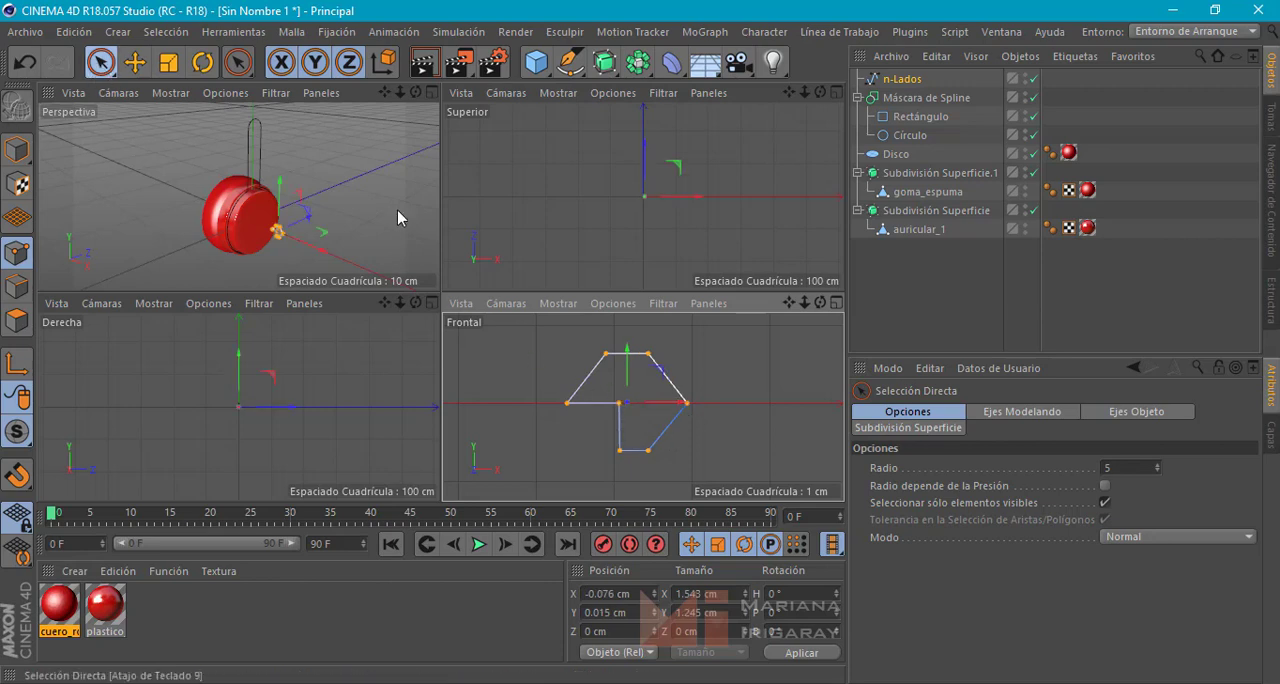
right_click(688, 410)
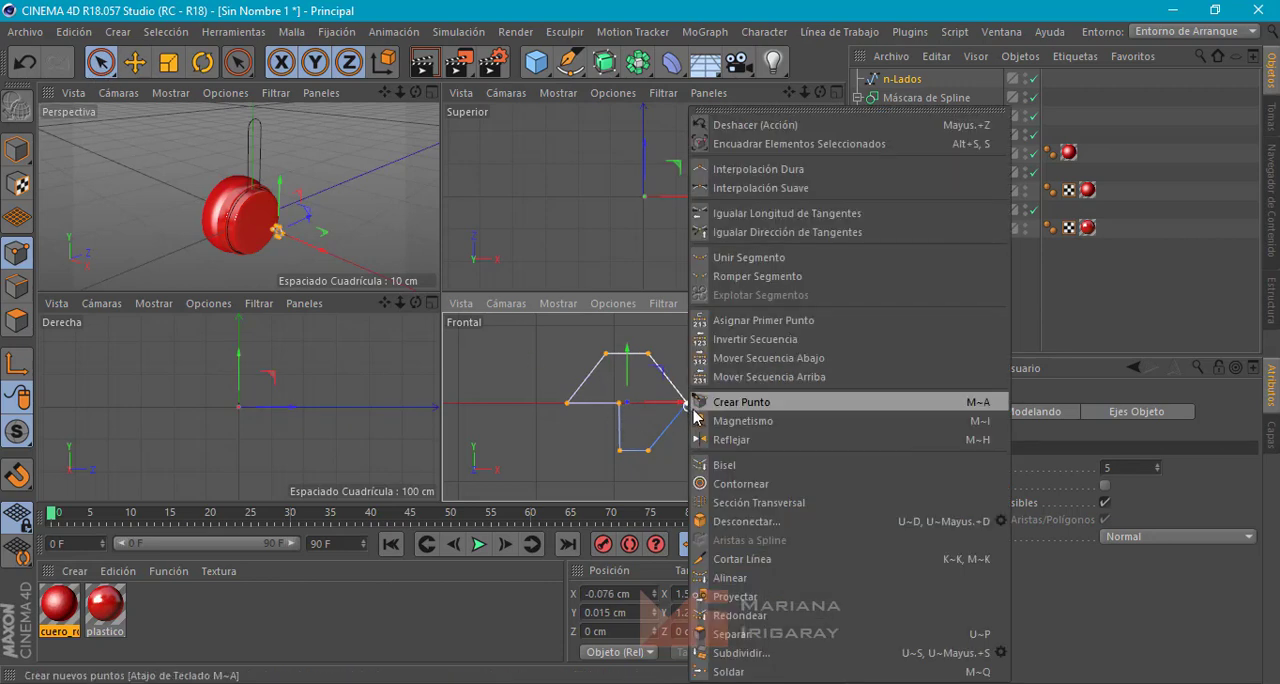
click(725, 466)
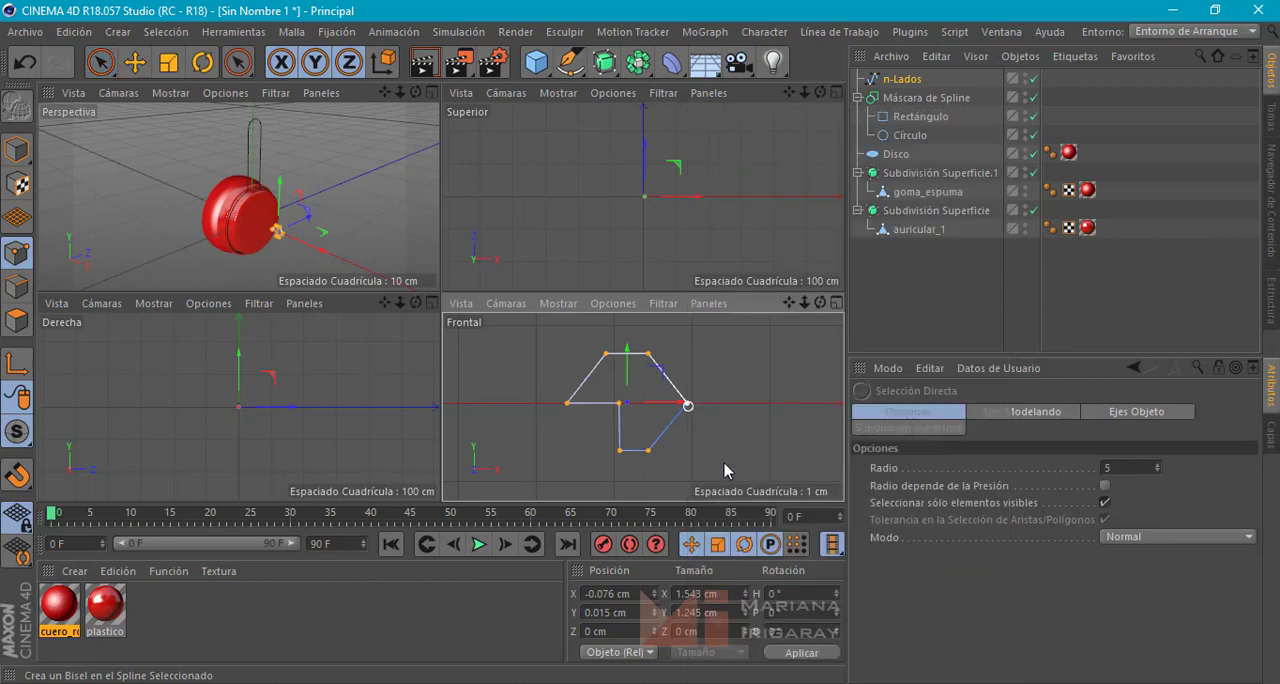
drag(688, 410, 704, 437)
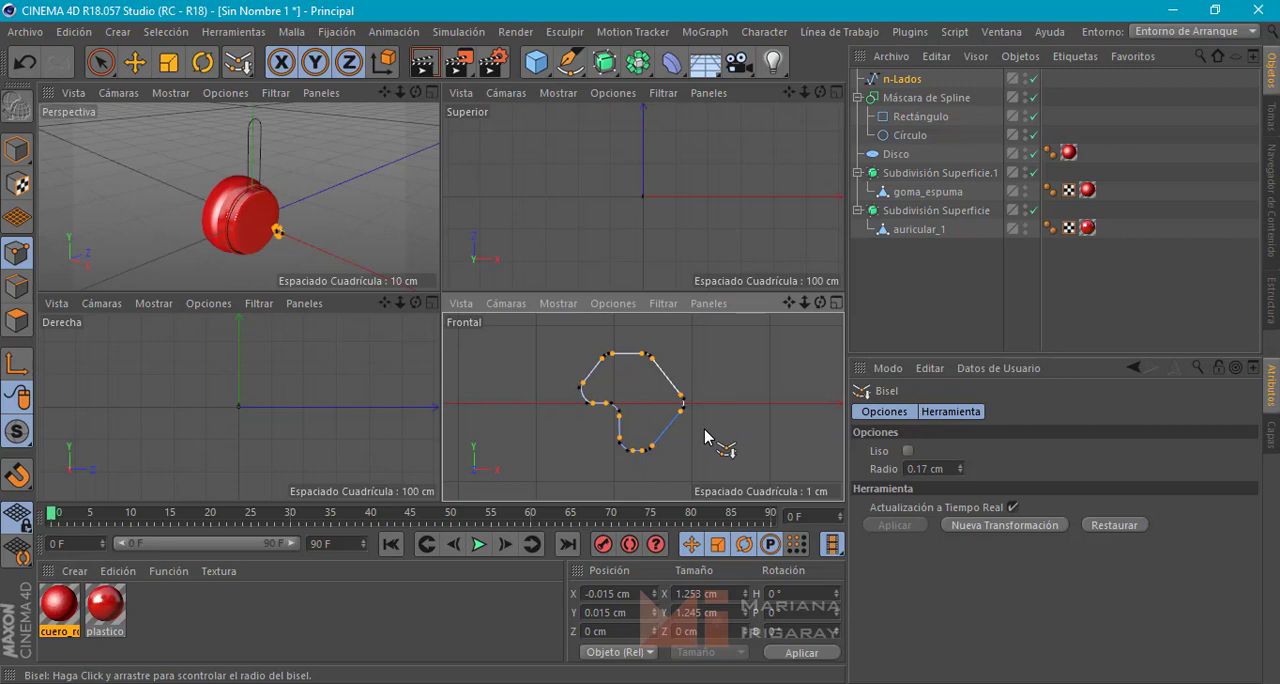
drag(705, 437, 702, 441)
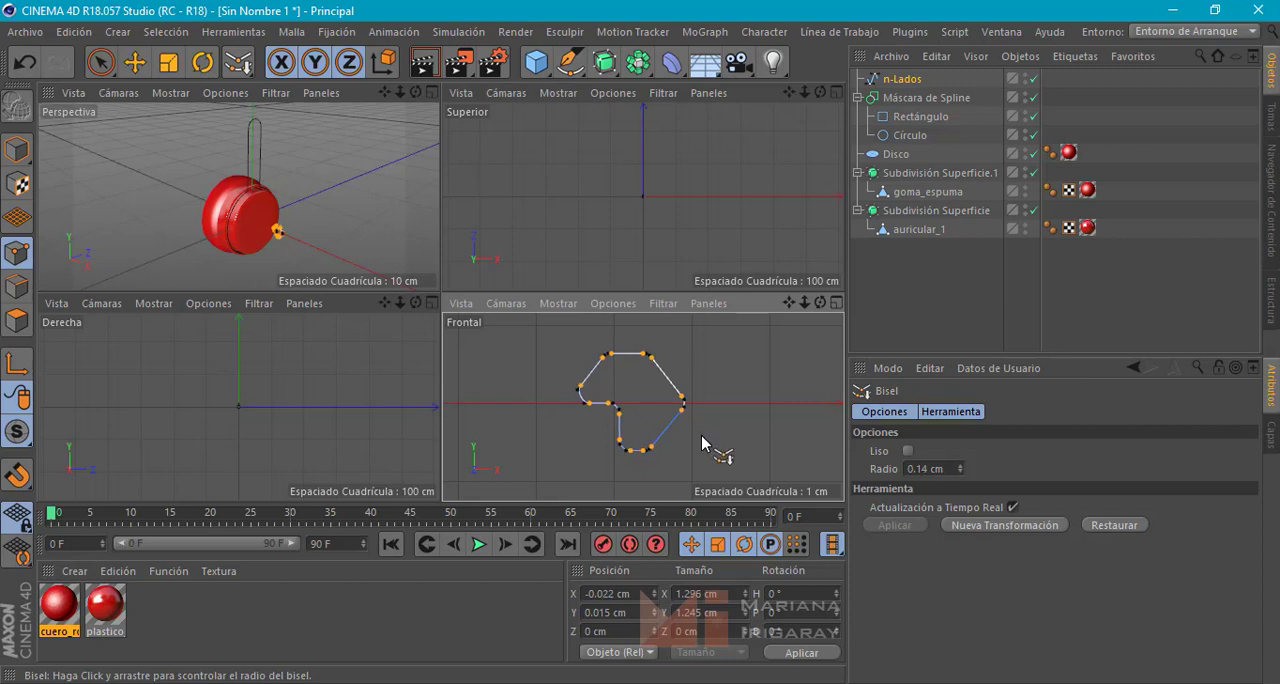
Scale the profile's points down to about 1.03 cm in X and 0.92 cm in Y, and return to object editing
click(171, 66)
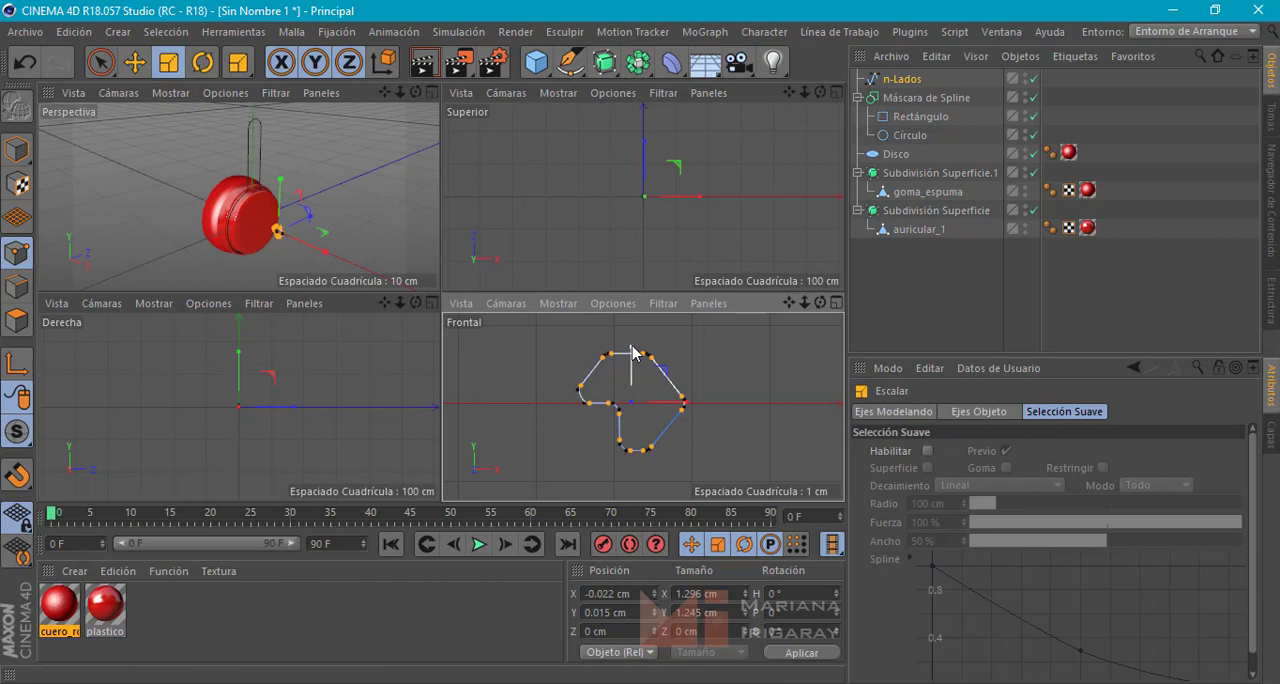
drag(633, 352, 636, 366)
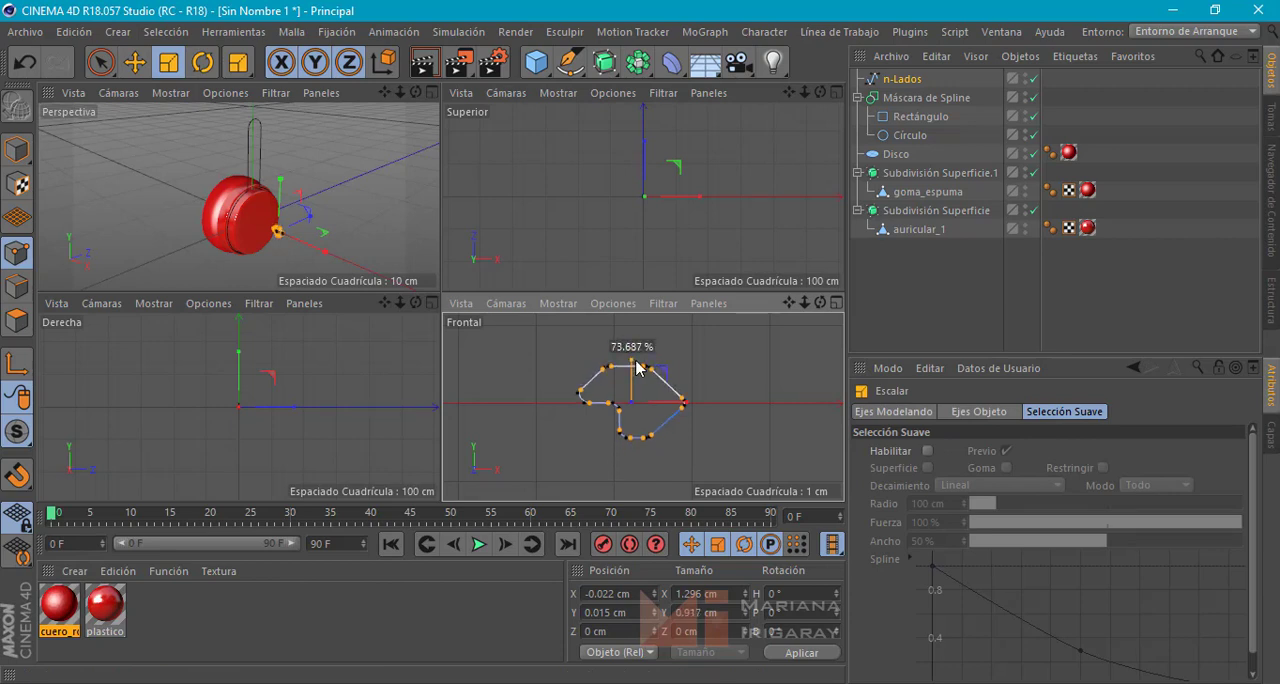
drag(636, 367, 636, 367)
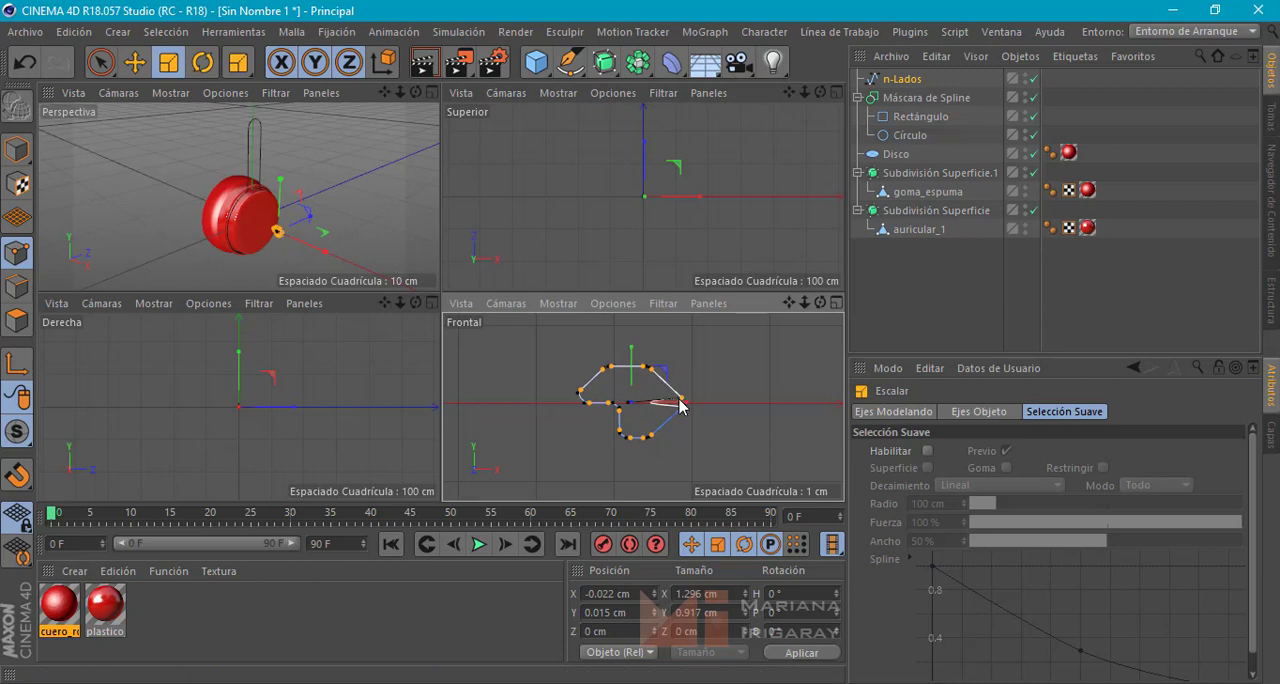
key(ctrl+z)
drag(661, 402, 657, 403)
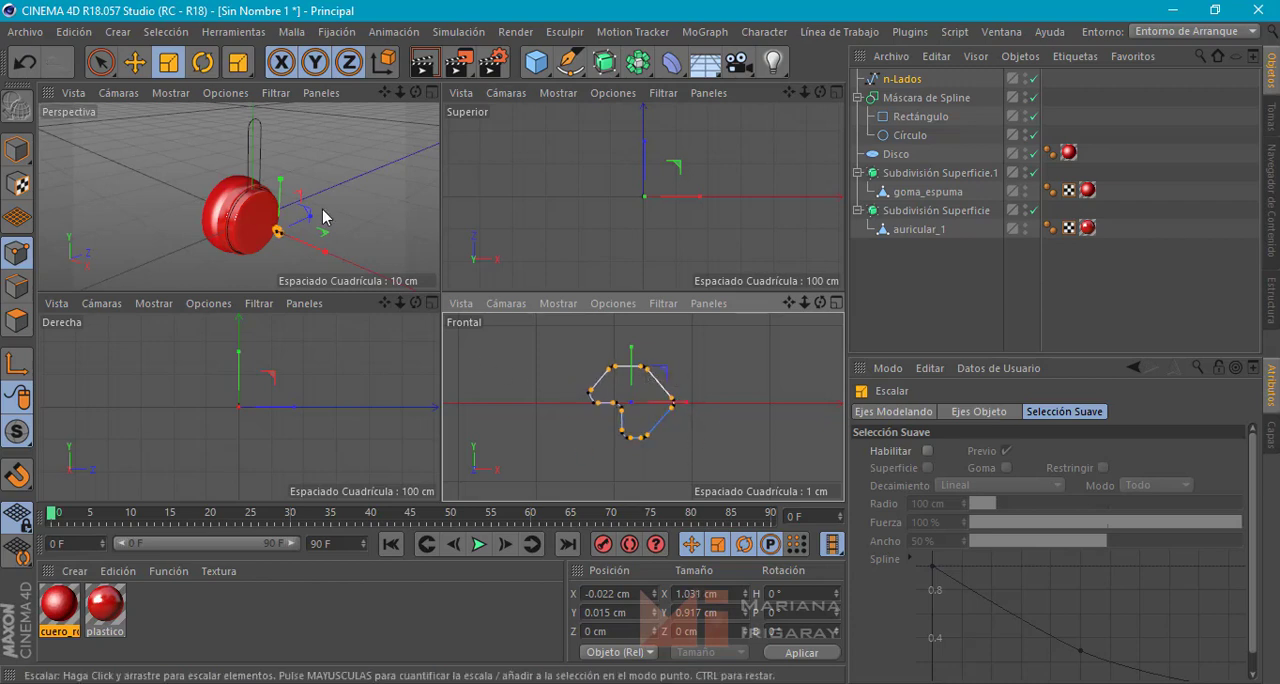
click(134, 62)
click(762, 416)
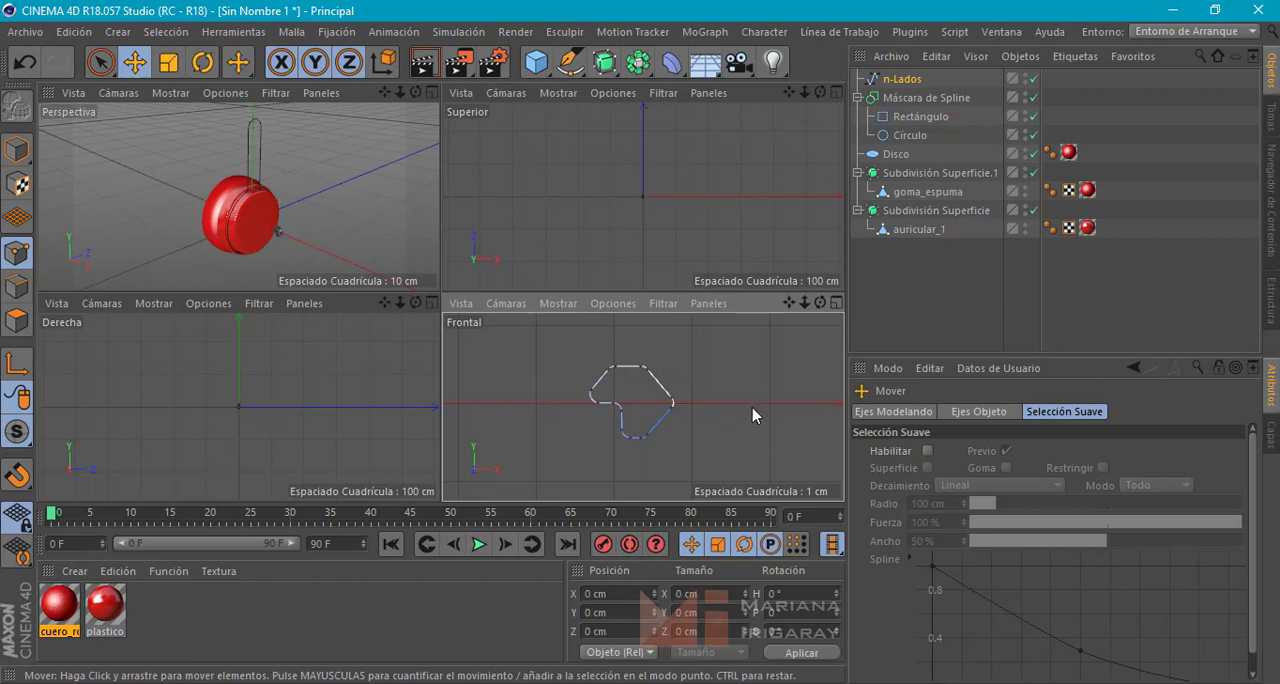
click(16, 148)
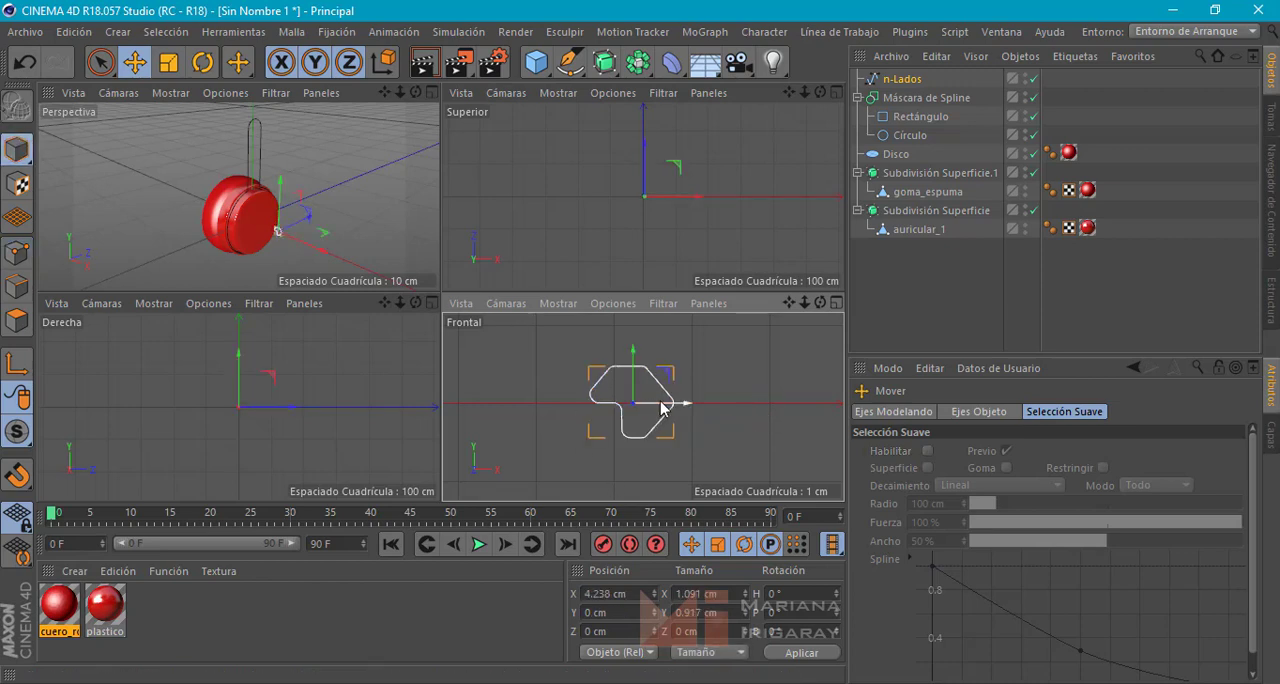
drag(665, 400, 686, 404)
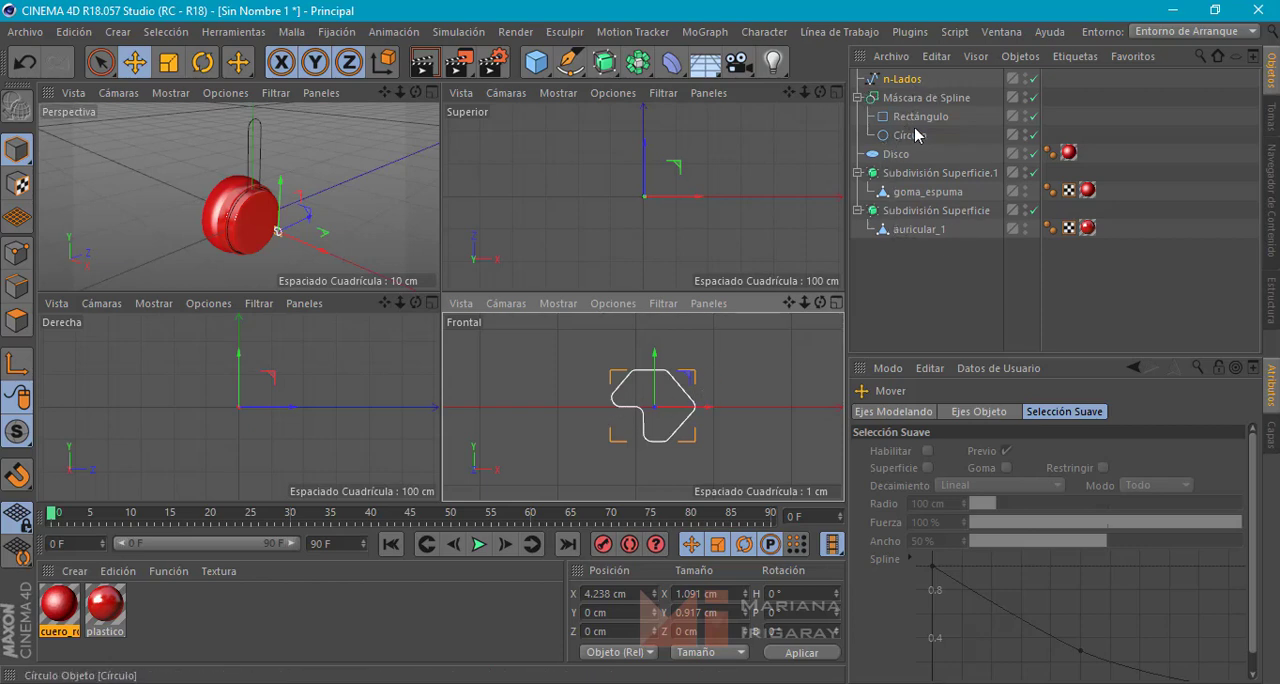
Create a Recorrido (Sweep) object and place the n-Lados profile and the Máscara de Spline inside it, profile first
click(858, 97)
click(909, 99)
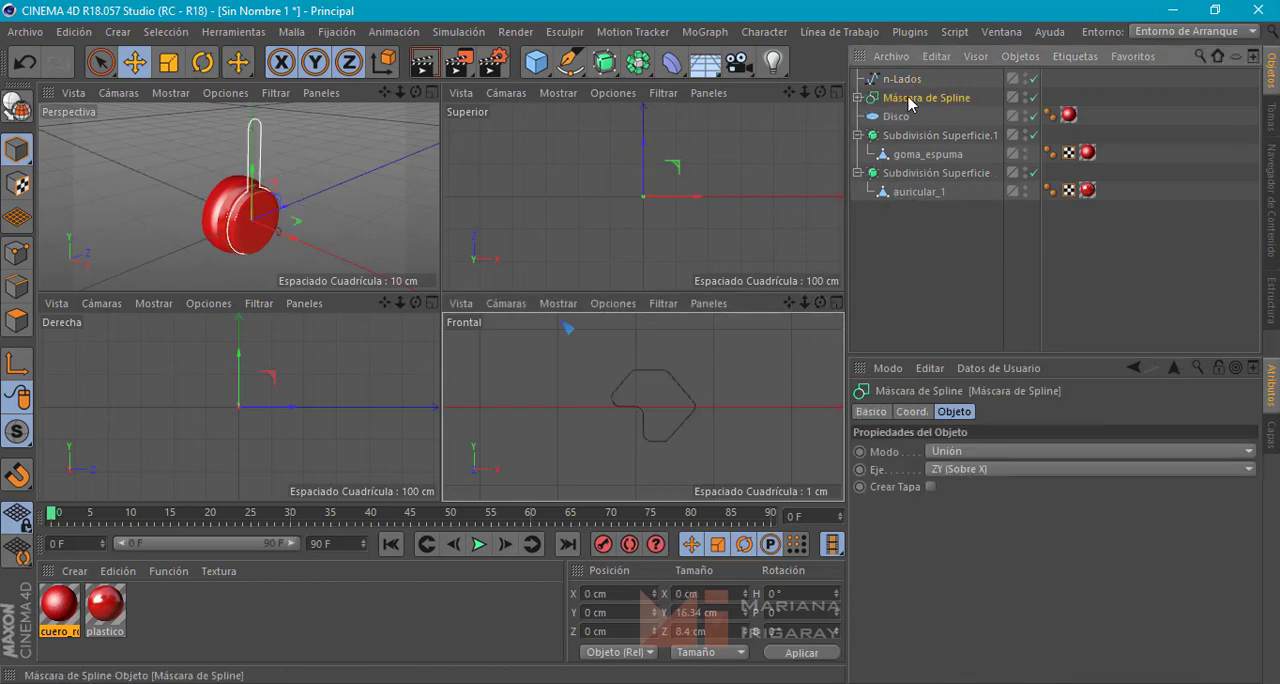
click(904, 79)
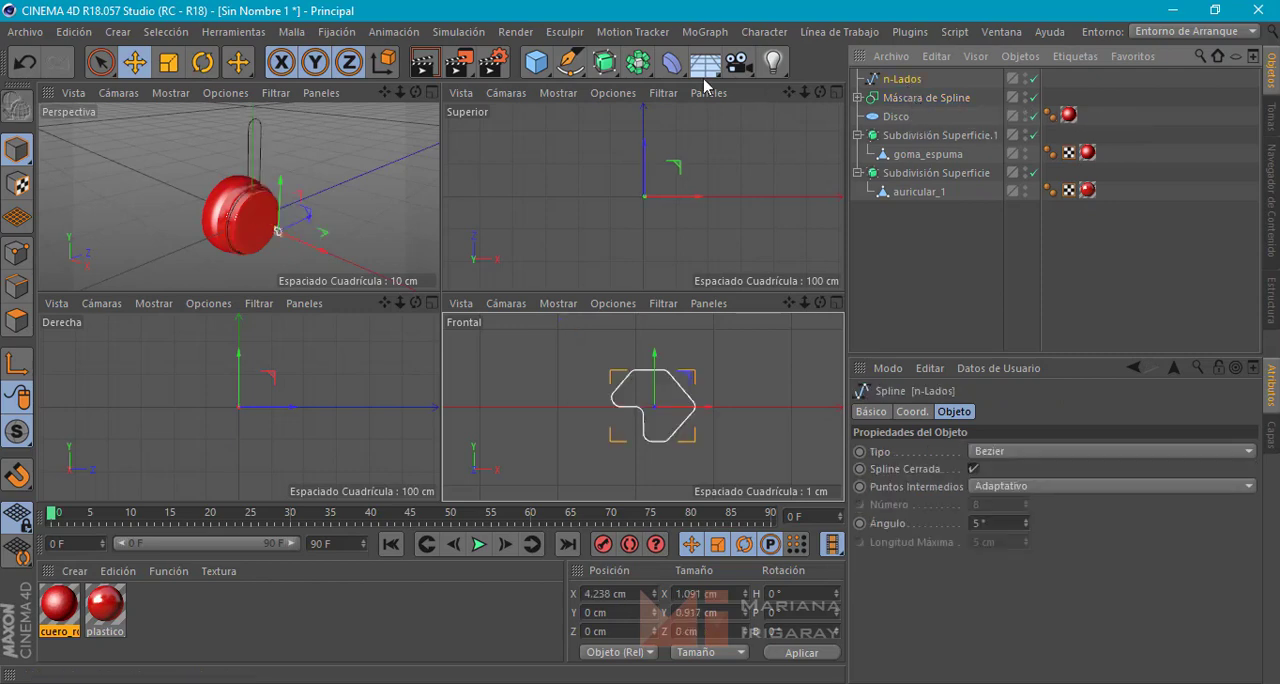
click(605, 63)
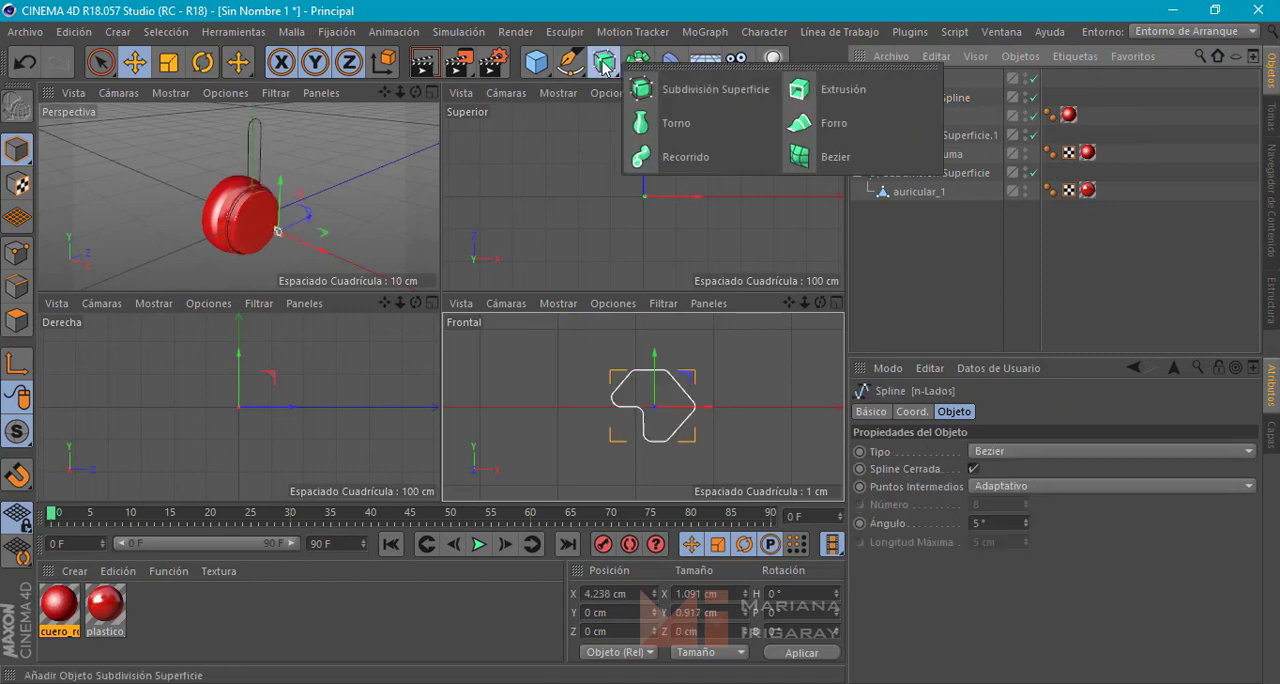
click(671, 157)
click(903, 98)
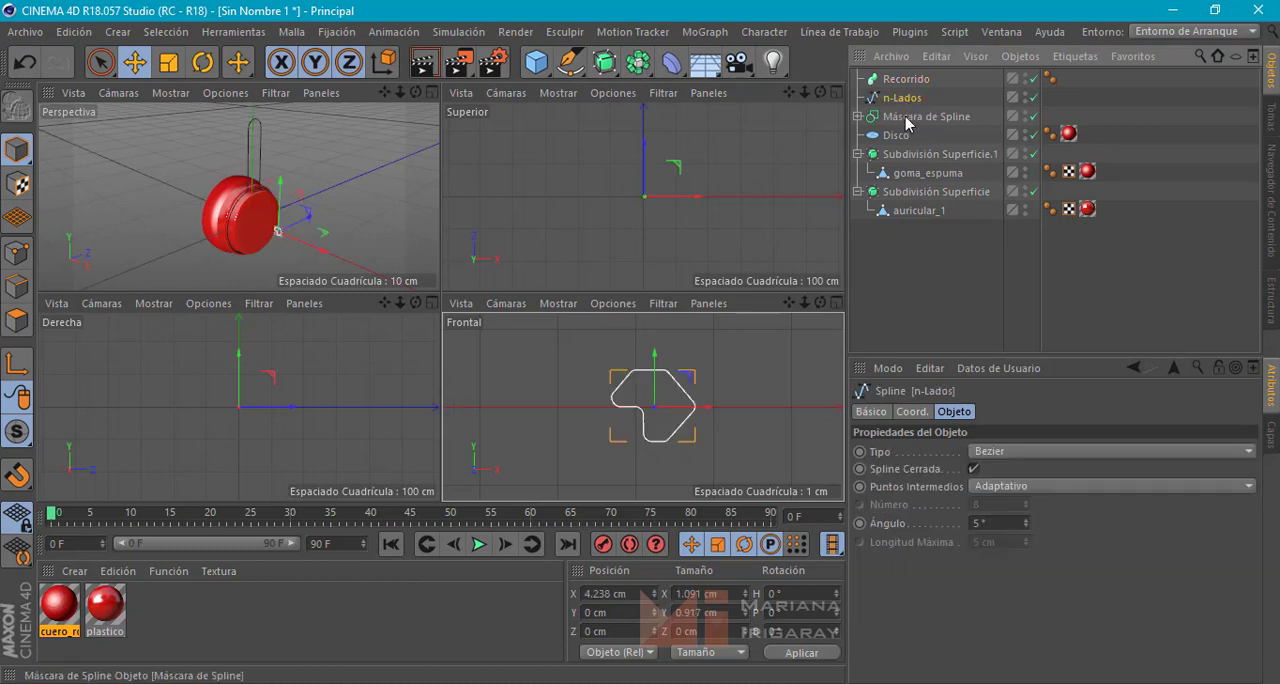
ctrl+click(906, 117)
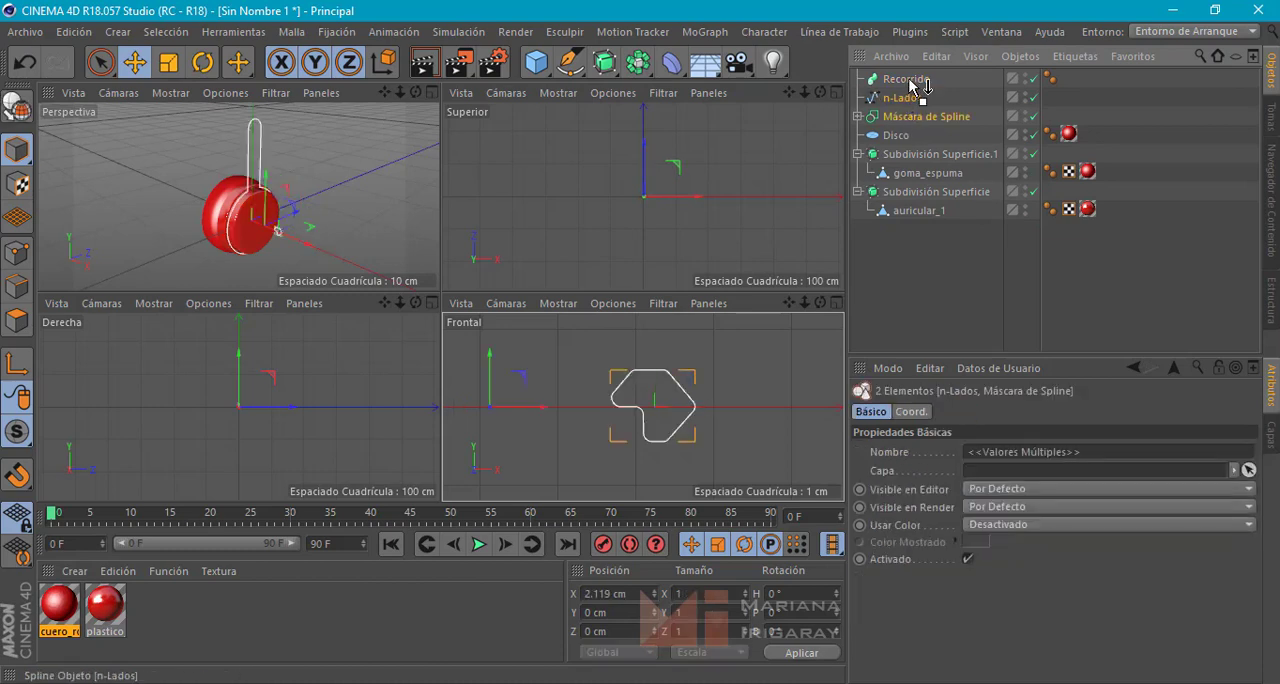
mouse_move(910, 88)
mouse_down()
mouse_move(905, 103)
mouse_move(906, 84)
mouse_up()
ctrl+click(917, 118)
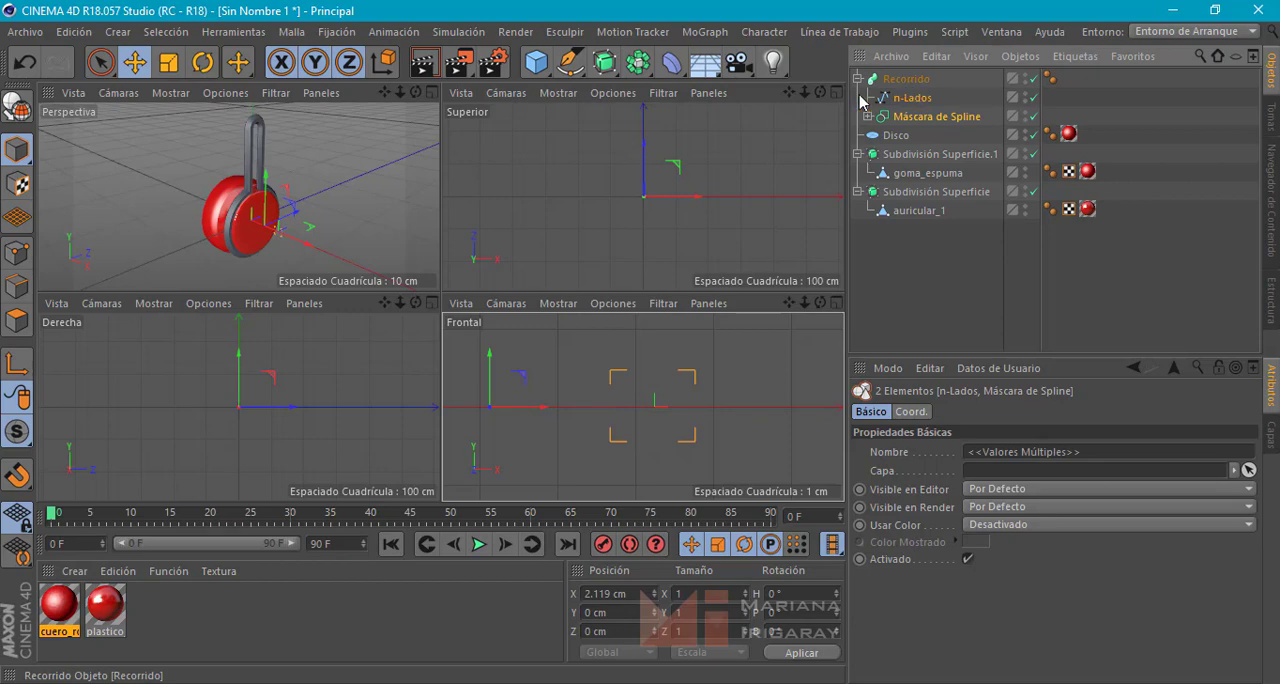
Inspect the swept arm around the ear cup and shift the profile and Spline Mask together about 0.25 cm outward along X
alt+drag(289, 206, 417, 201)
middle_click(417, 200)
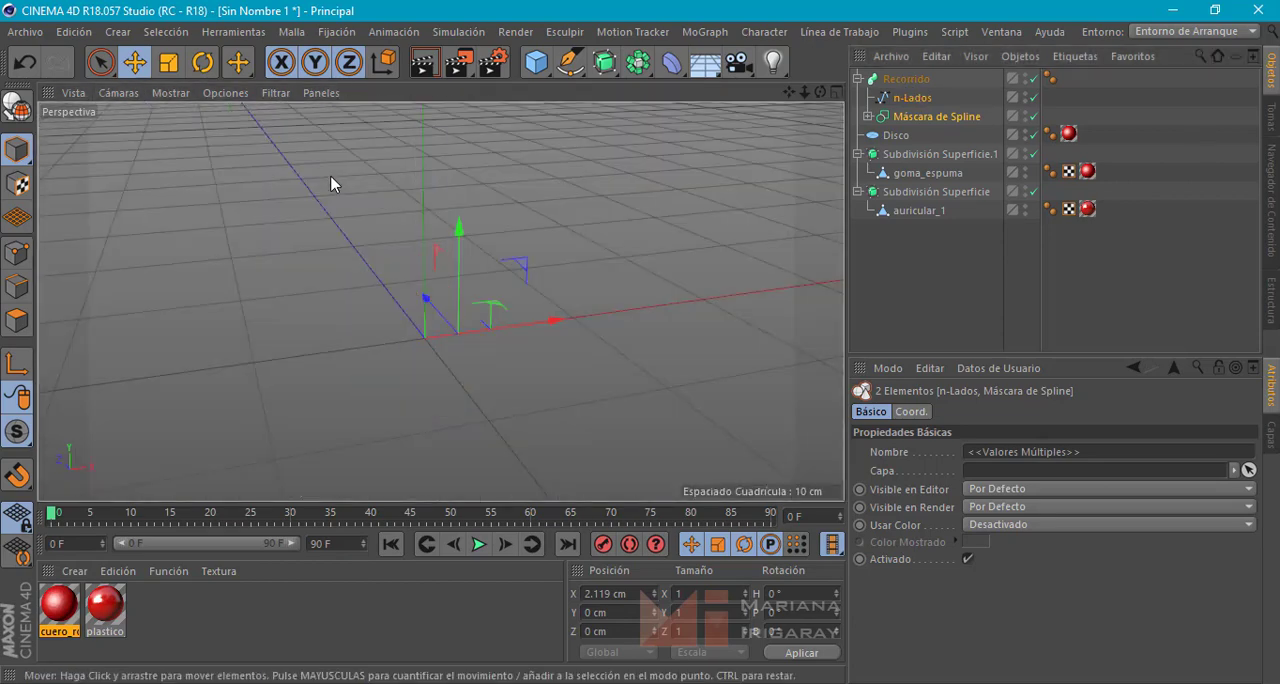
alt+drag(407, 249, 593, 242)
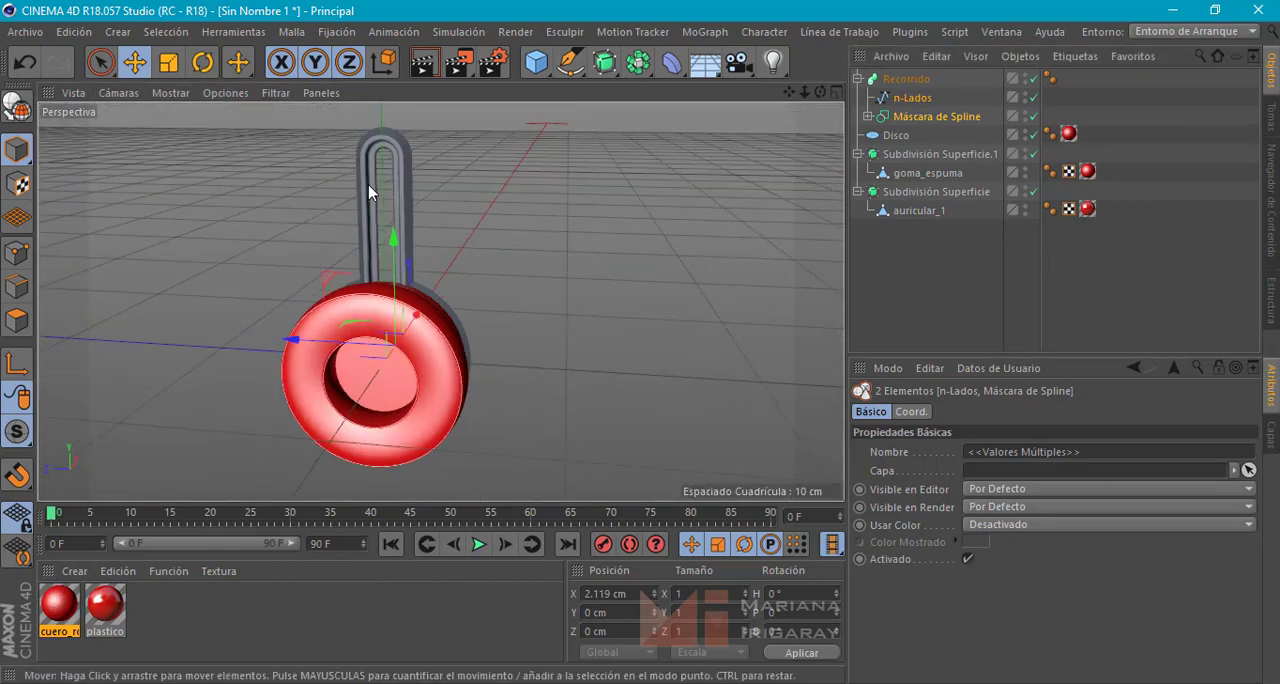
scroll(369, 192, up, 5)
alt+drag(373, 229, 446, 220)
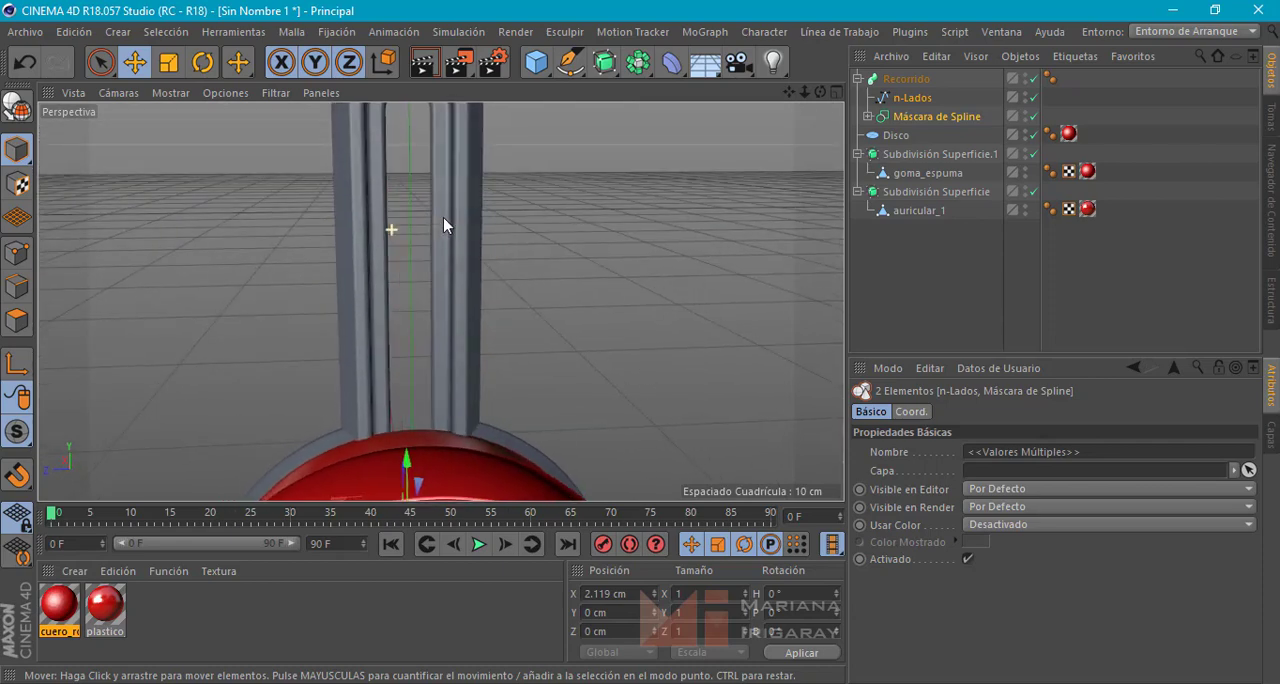
alt+drag(697, 354, 274, 320)
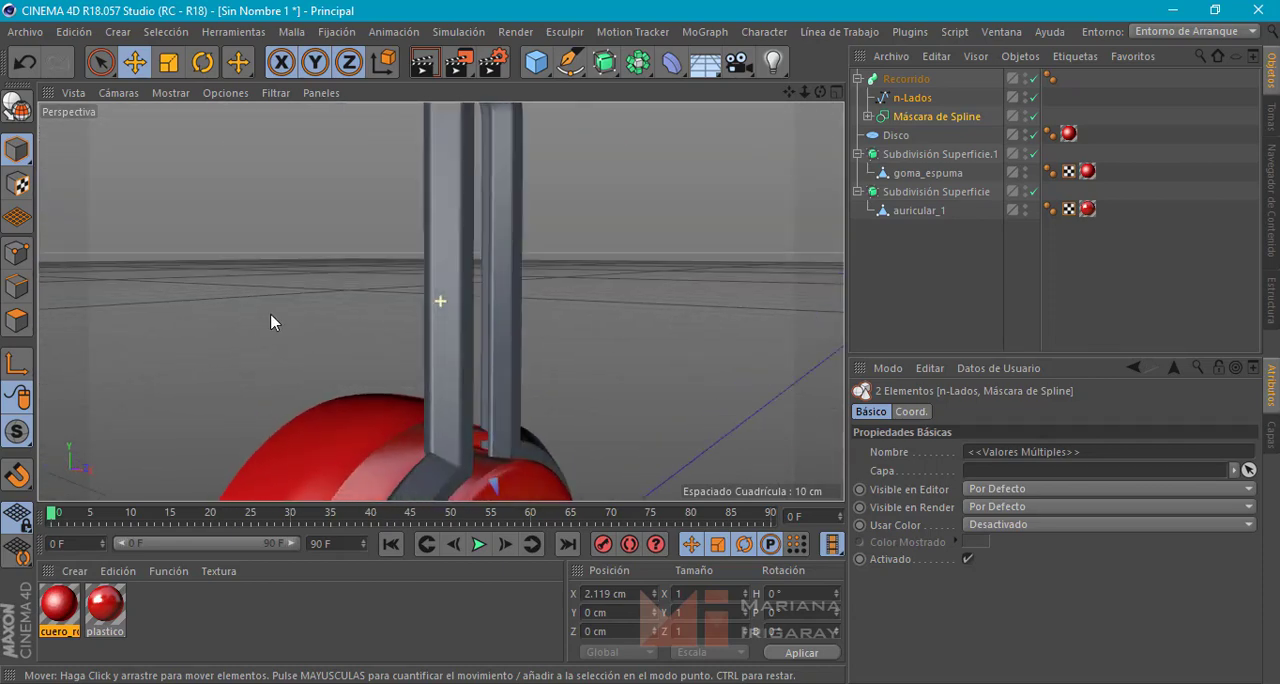
scroll(320, 322, down, 3)
alt+drag(348, 387, 437, 364)
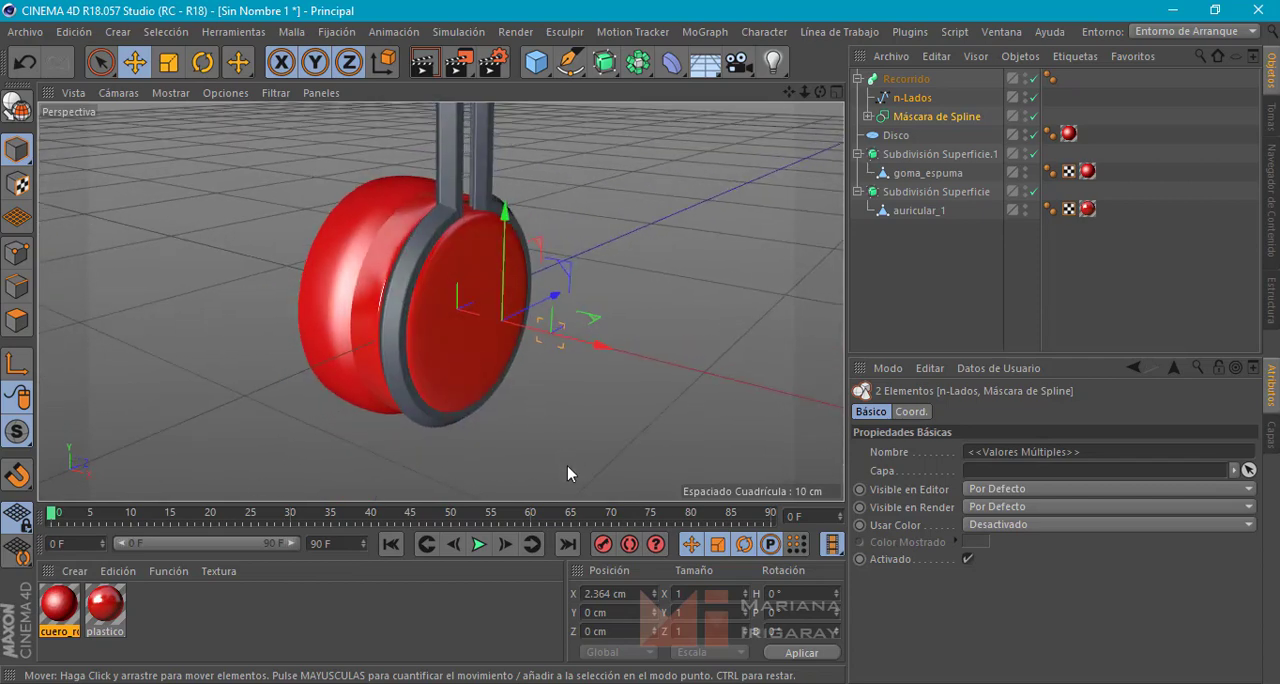
Scale the n-Lados profile down to about 0.67 cm in X and 0.56 cm in Y, and check the thinner arm in perspective
middle_click(608, 331)
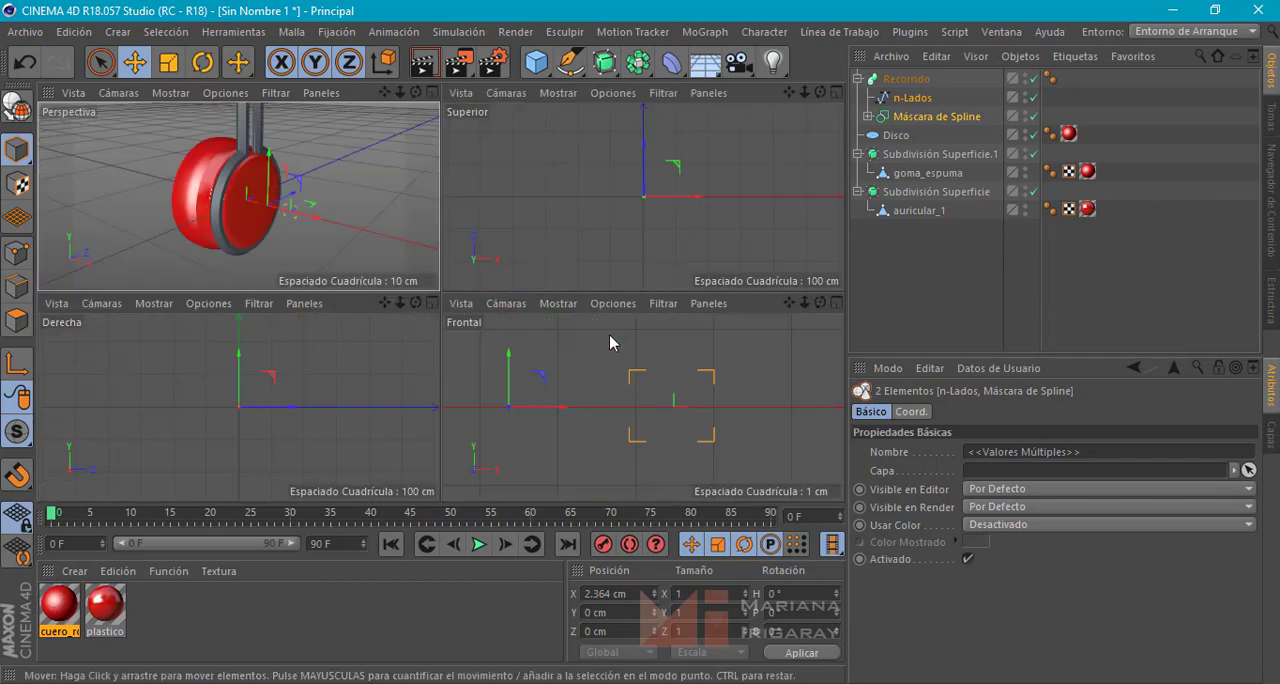
click(905, 97)
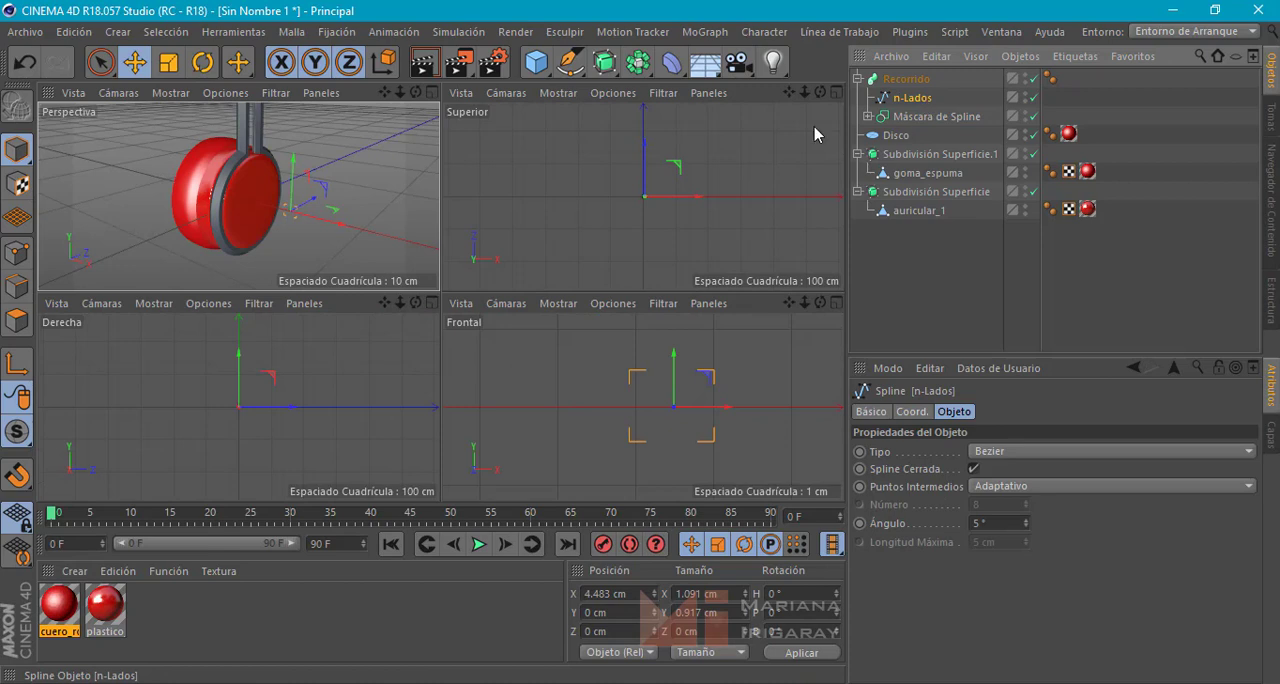
click(169, 63)
drag(736, 352, 569, 541)
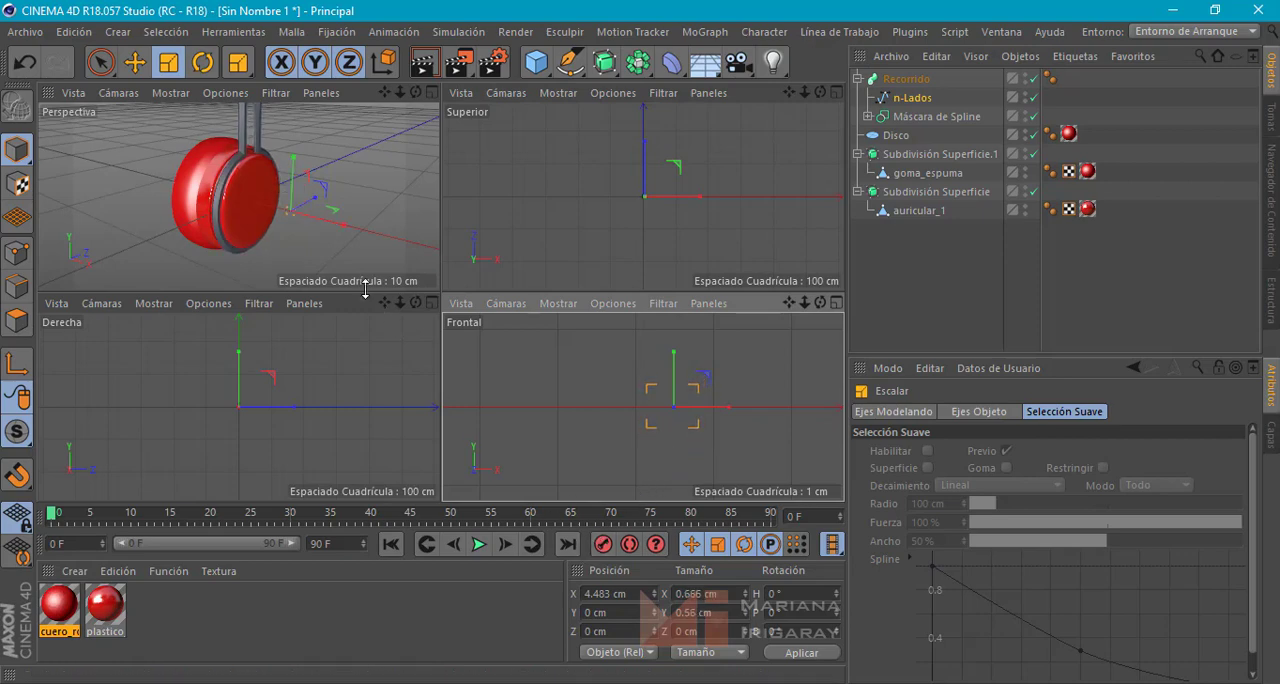
middle_click(347, 202)
alt+drag(509, 280, 665, 311)
key(w)
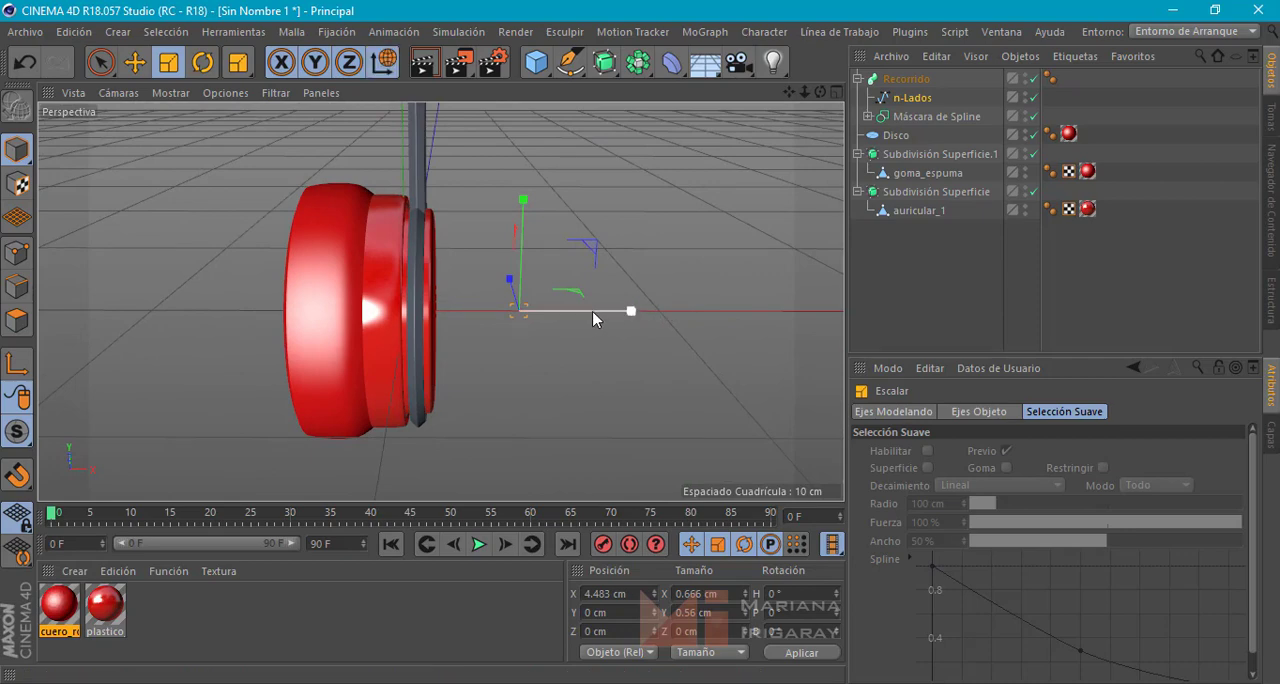
alt+drag(586, 286, 536, 313)
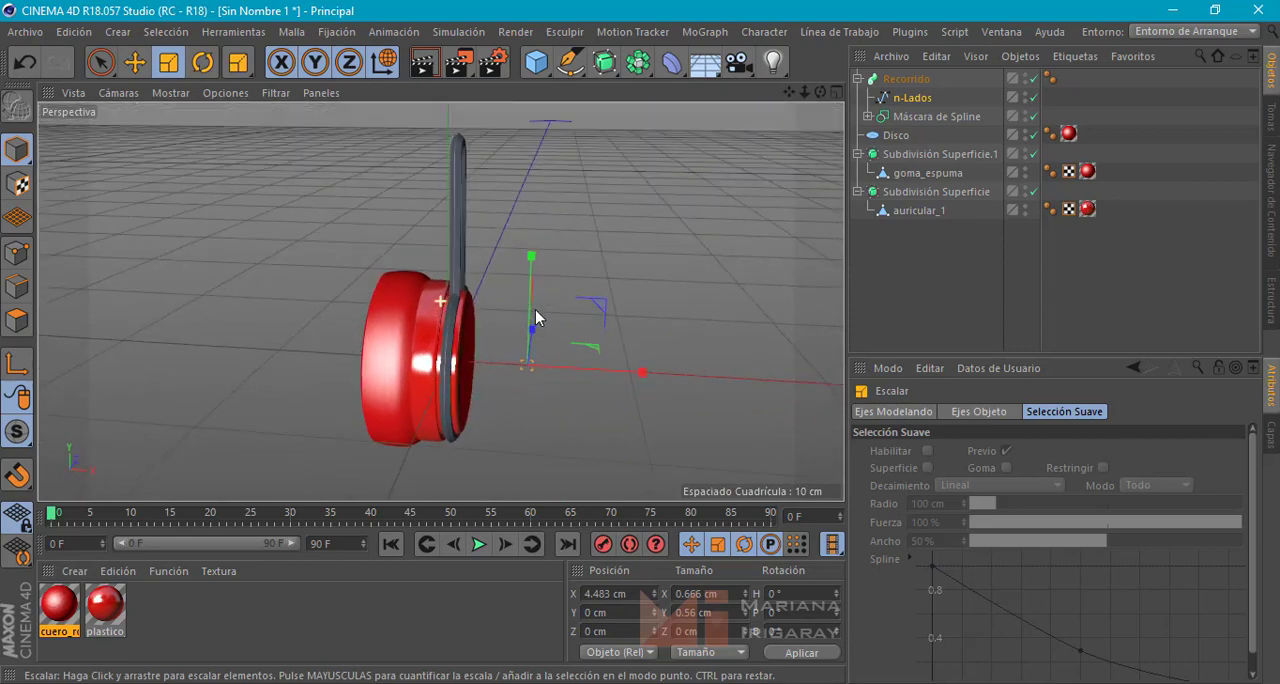
Rename the Recorrido object as sosten
click(905, 78)
click(856, 78)
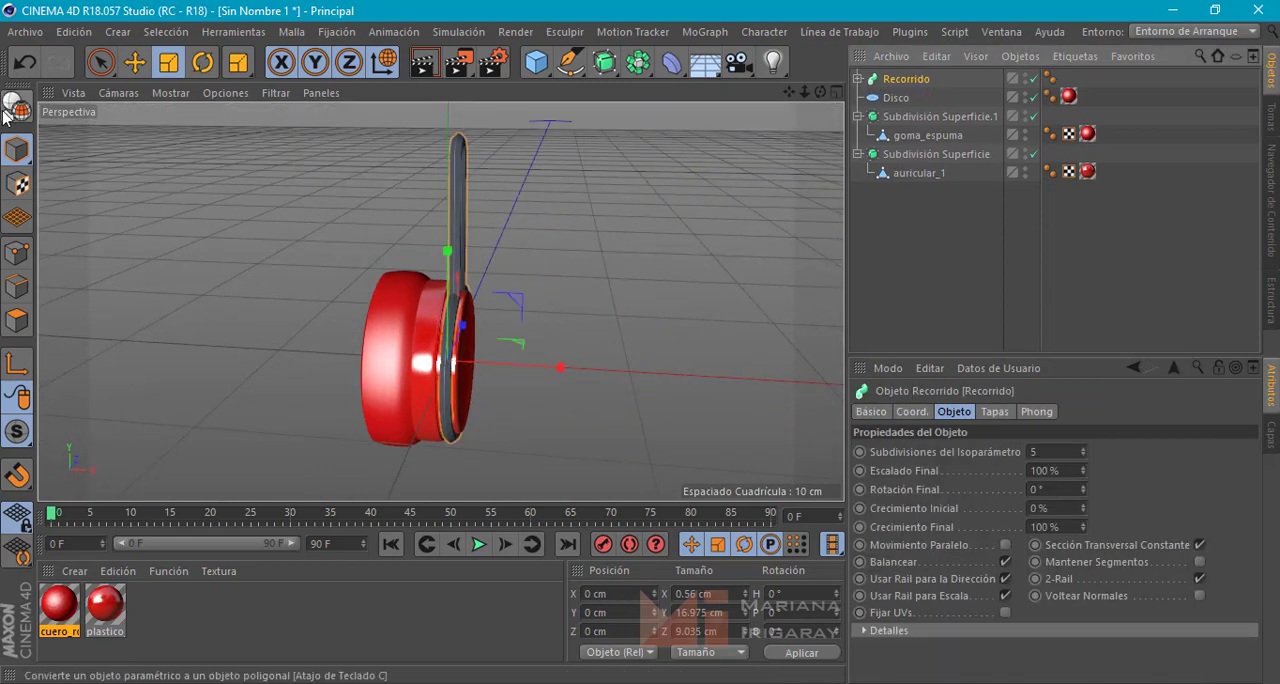
double_click(900, 78)
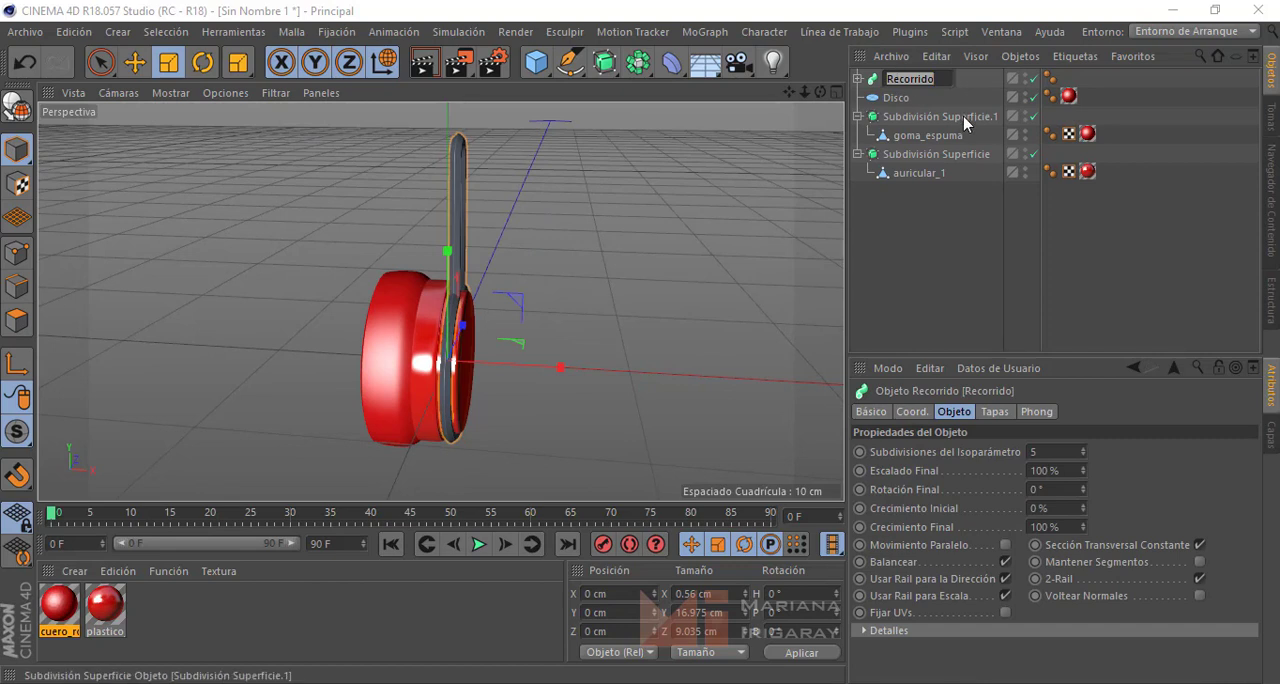
text(sosten)
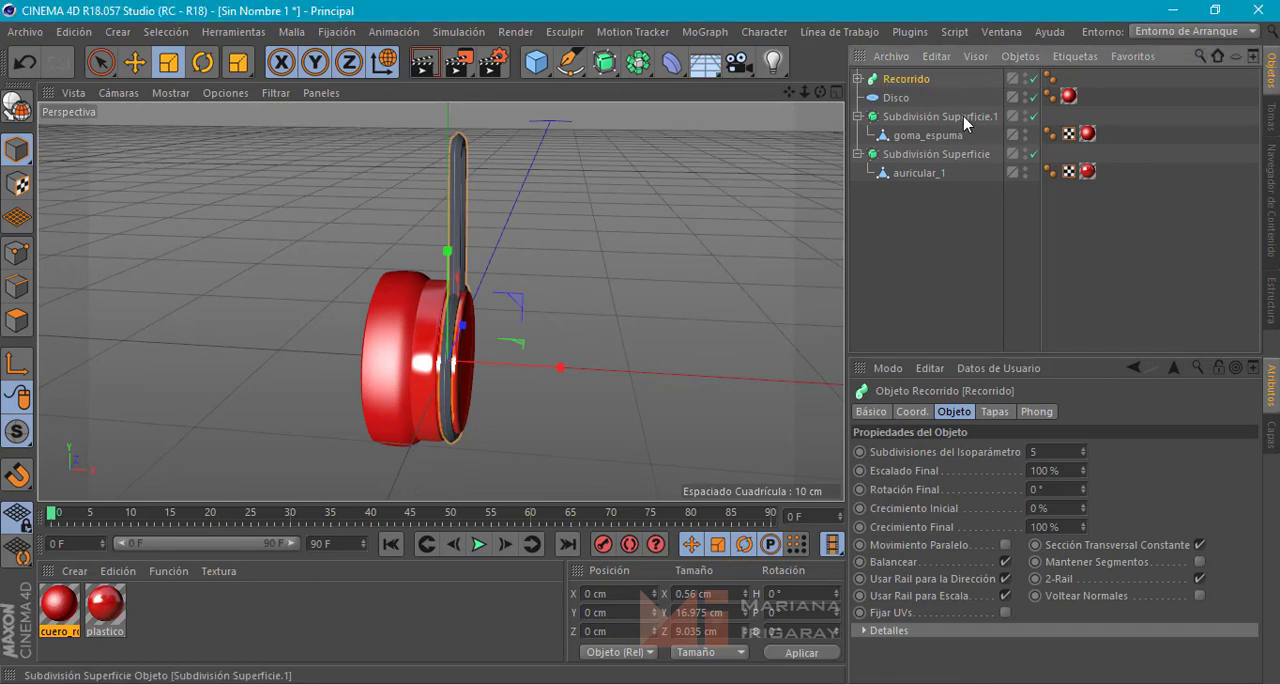
key(Return)
Try lowering the Rectángulo spline inside the Spline Mask to about 3.5 cm in Y, and raise it back to about 4.645 cm
click(857, 78)
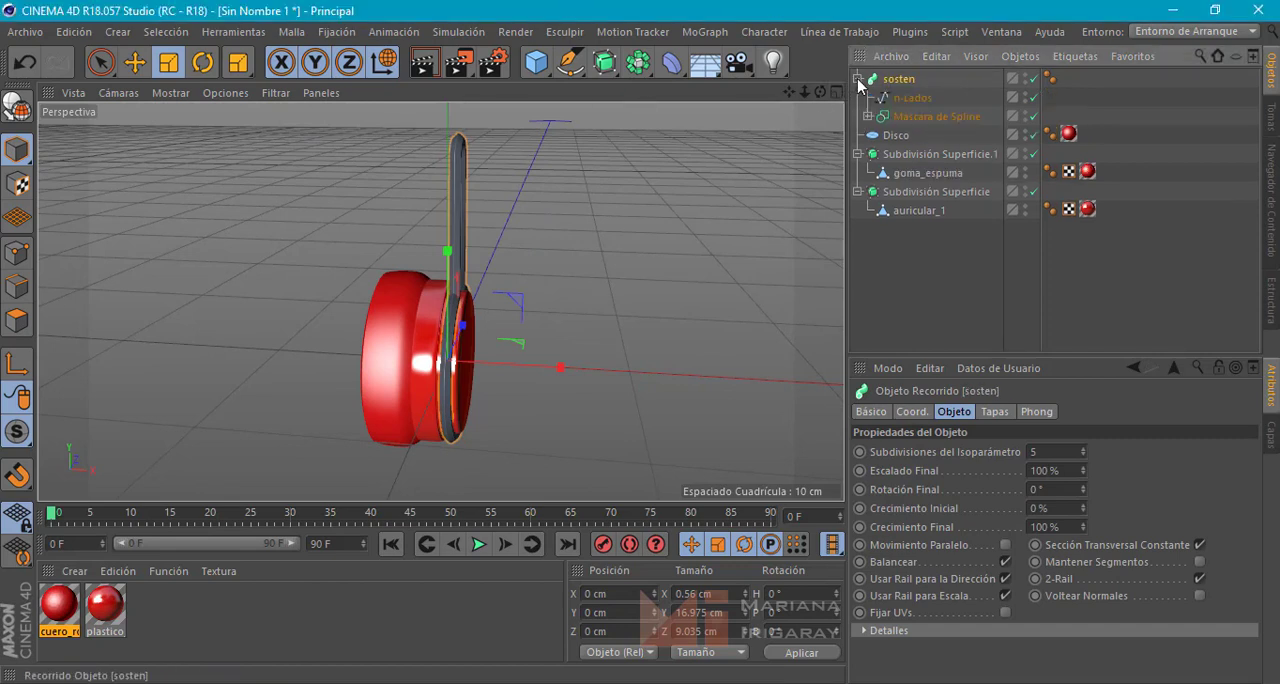
click(911, 116)
click(868, 116)
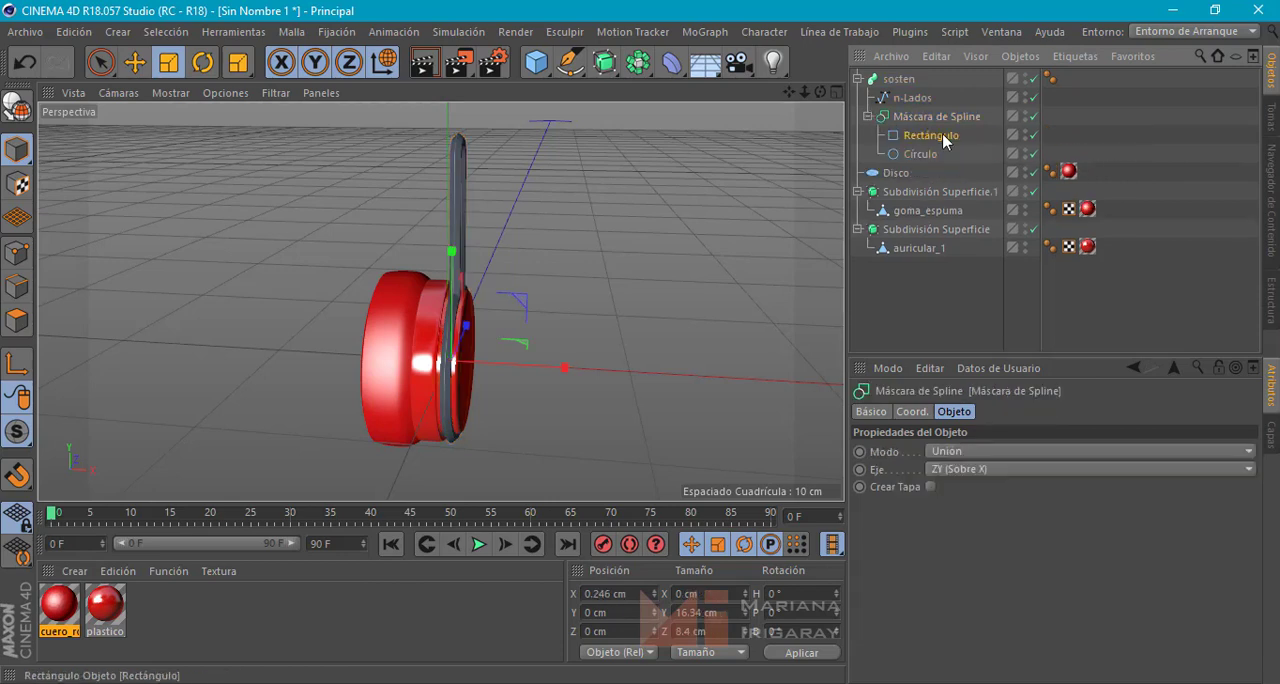
click(929, 135)
key(e)
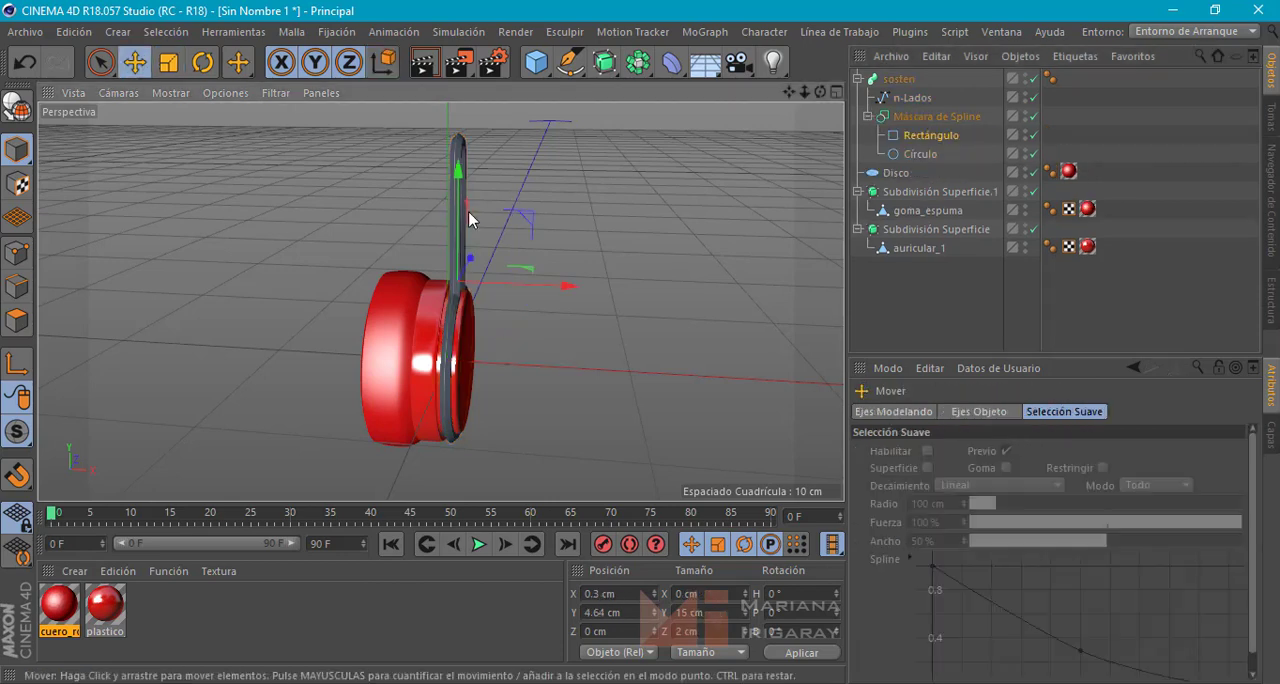
drag(455, 207, 467, 256)
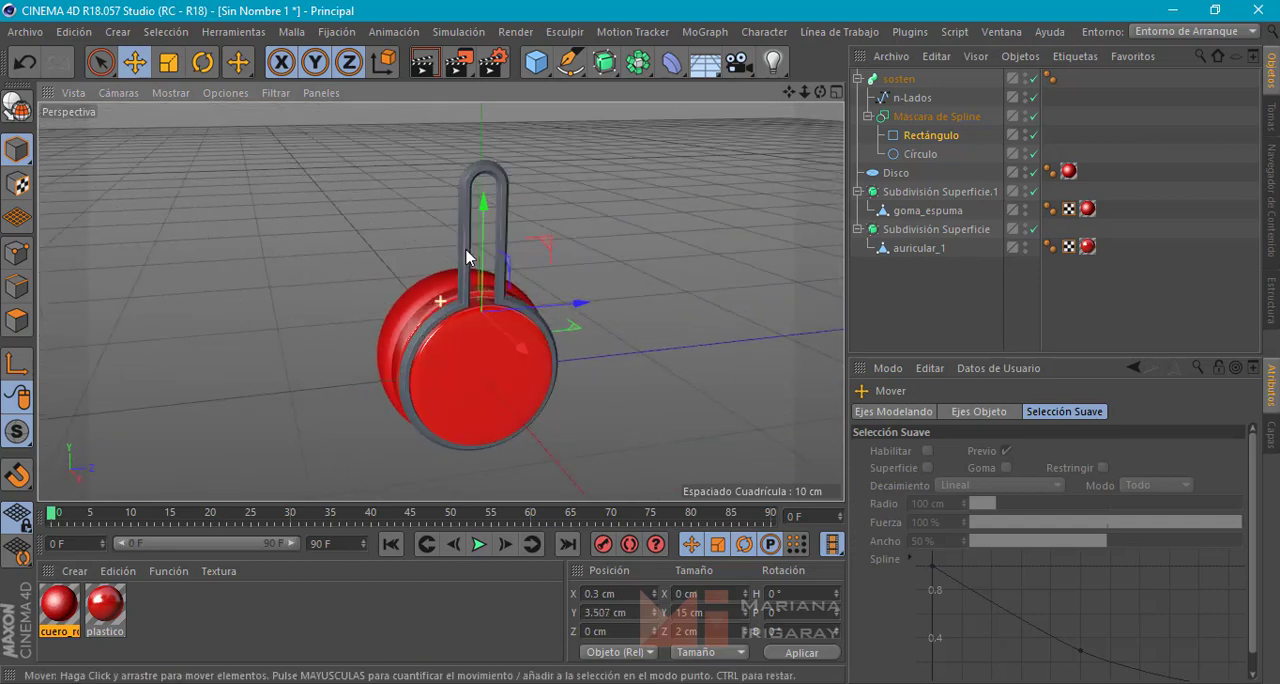
drag(480, 243, 480, 235)
alt+drag(665, 279, 617, 271)
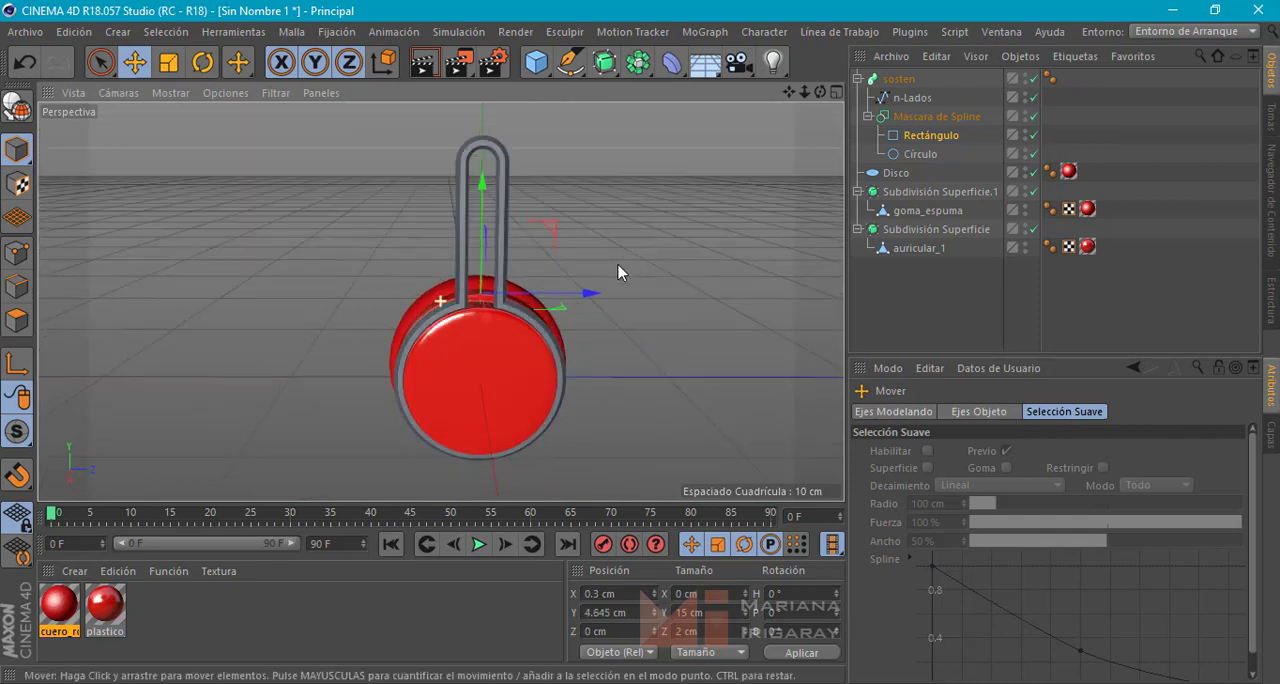
Set the radius of the Círculo spline inside the Spline Mask to 4.3 cm
click(914, 156)
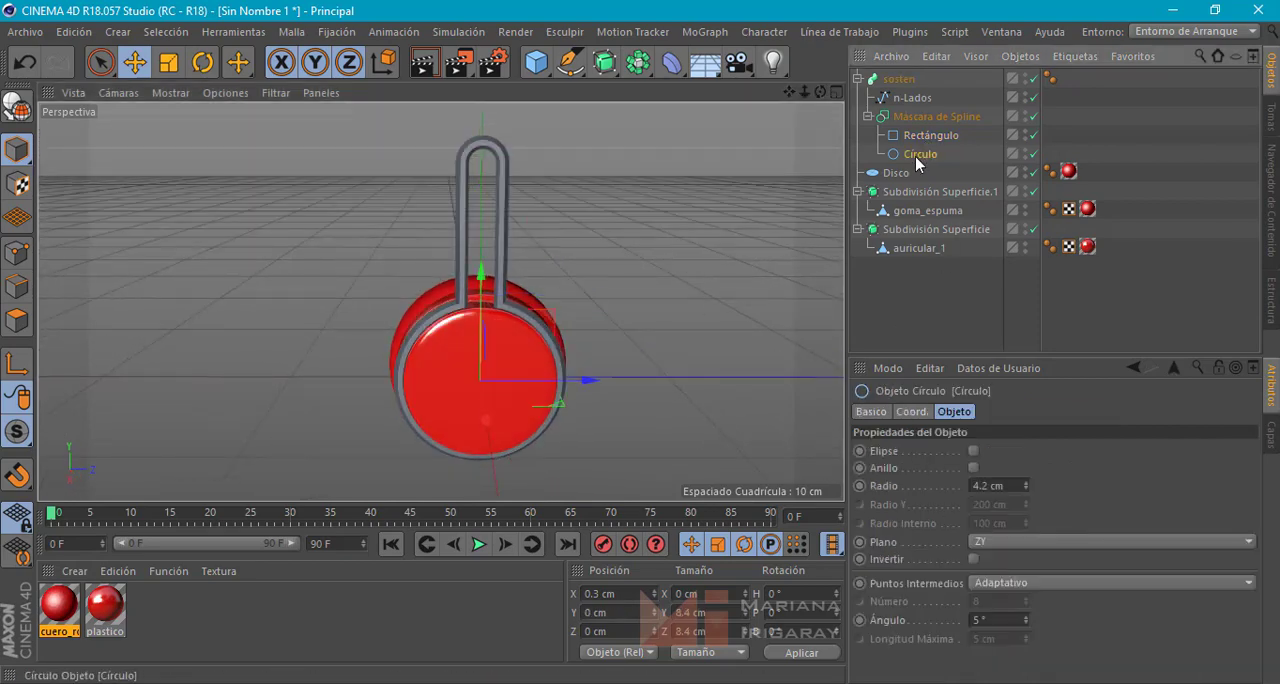
click(980, 485)
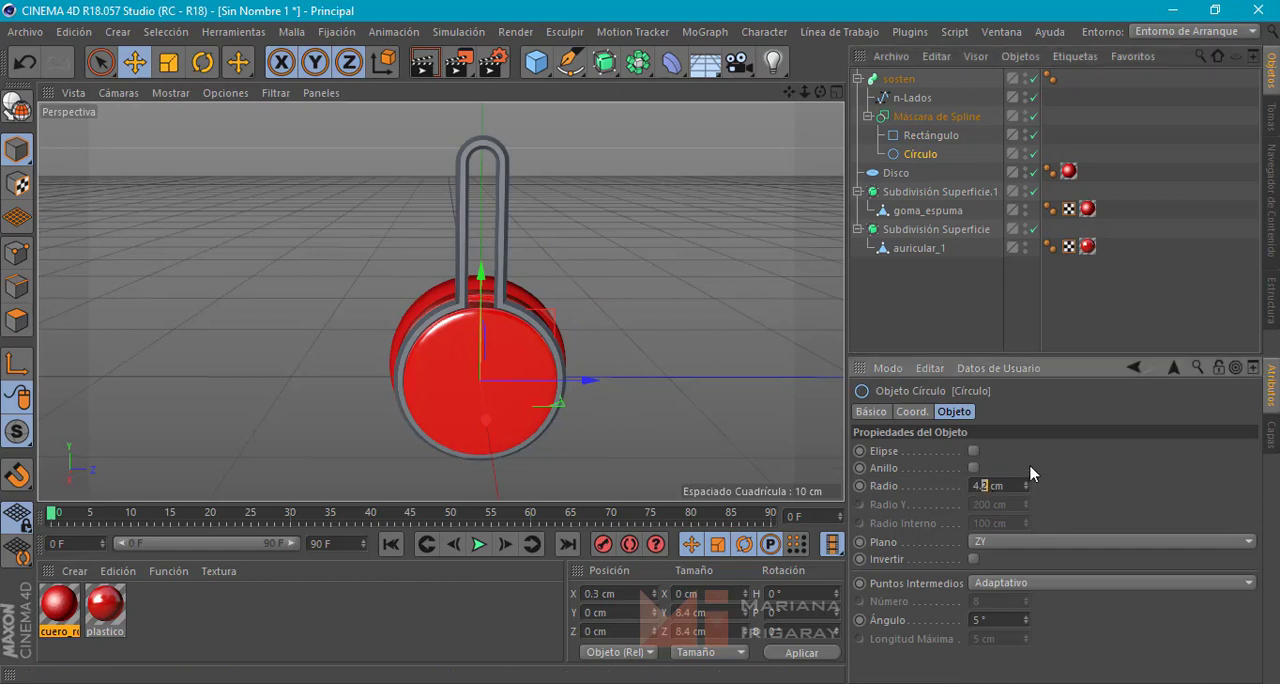
alt+drag(660, 374, 837, 280)
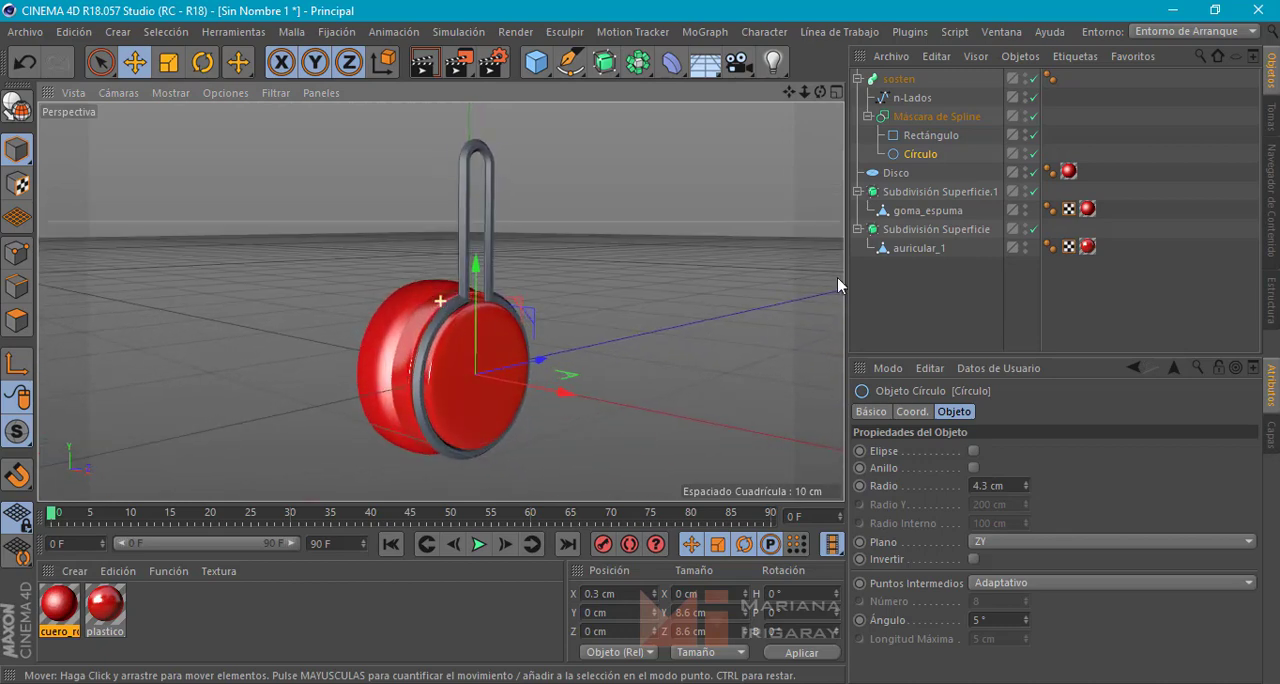
Try converting the sosten sweep into an editable polygon object and viewing its edges, and undo the conversion
click(868, 116)
click(909, 98)
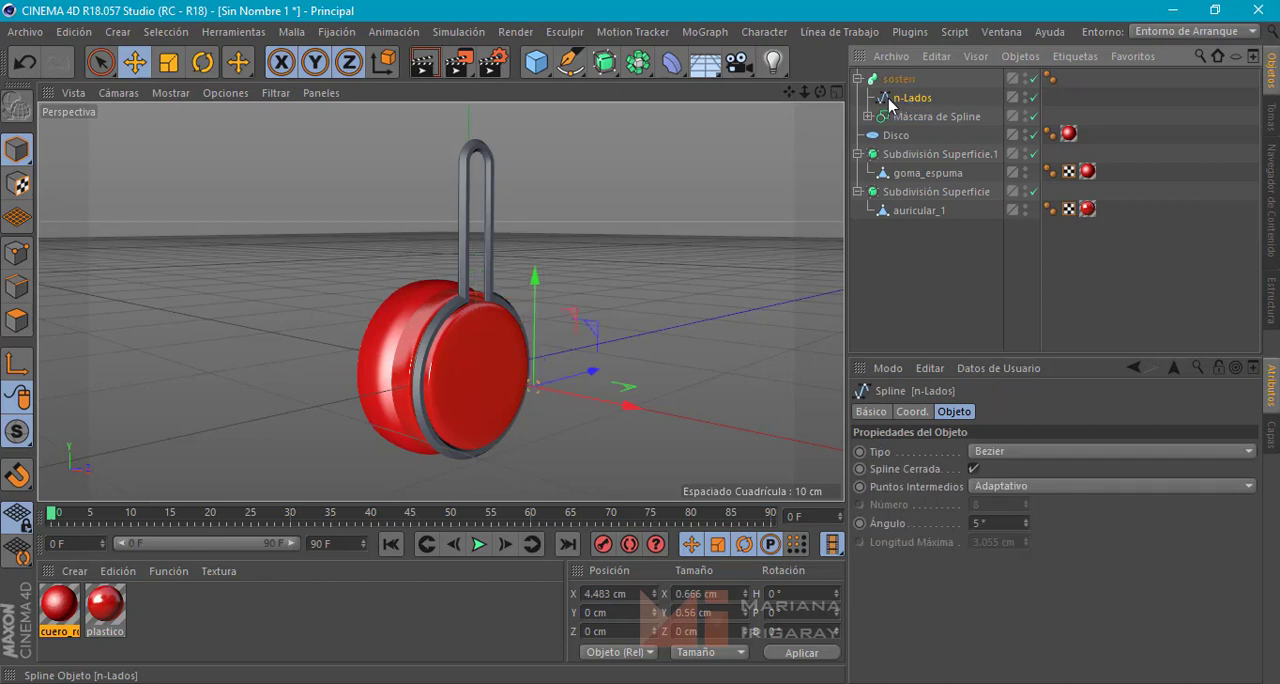
click(866, 81)
click(857, 78)
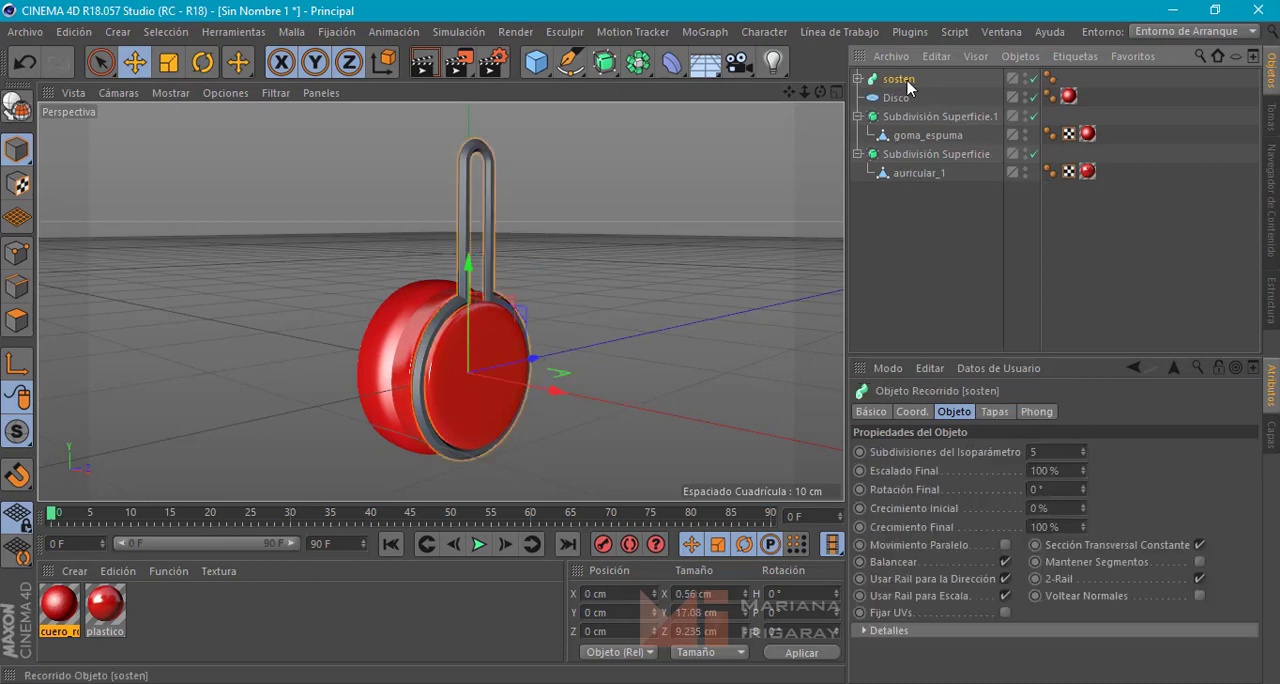
click(16, 106)
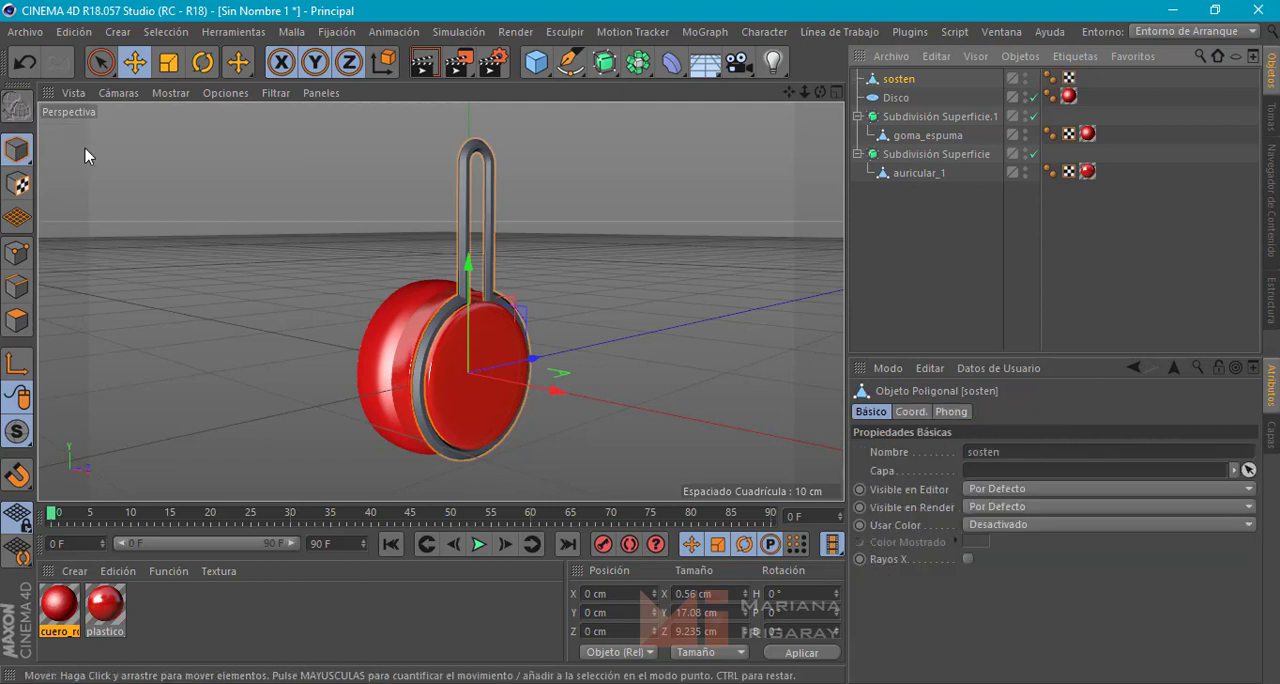
click(18, 287)
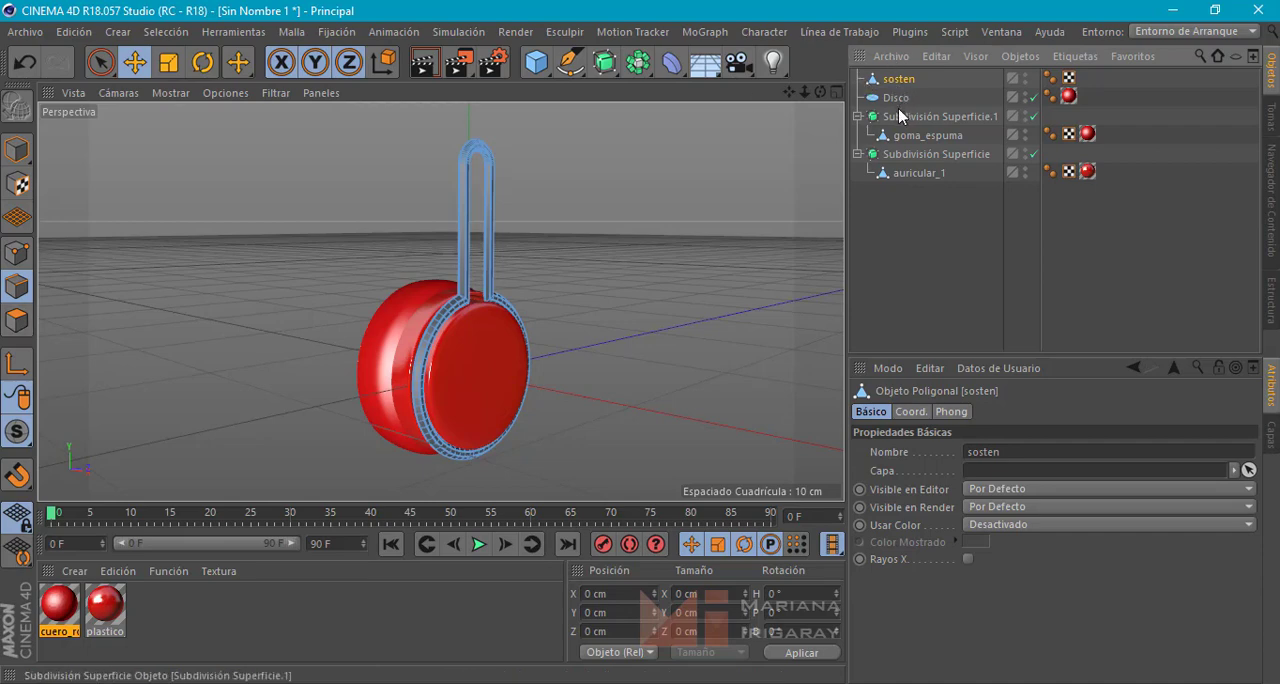
alt+drag(594, 224, 698, 221)
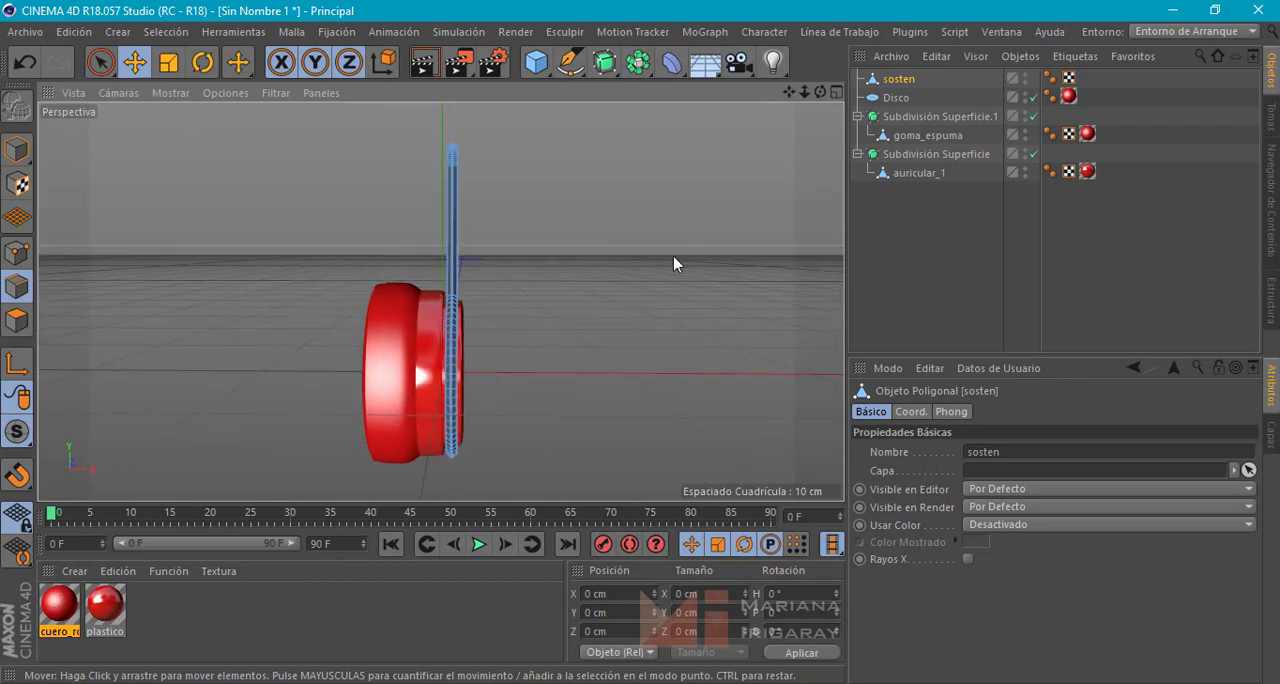
alt+middle_drag(647, 279, 672, 246)
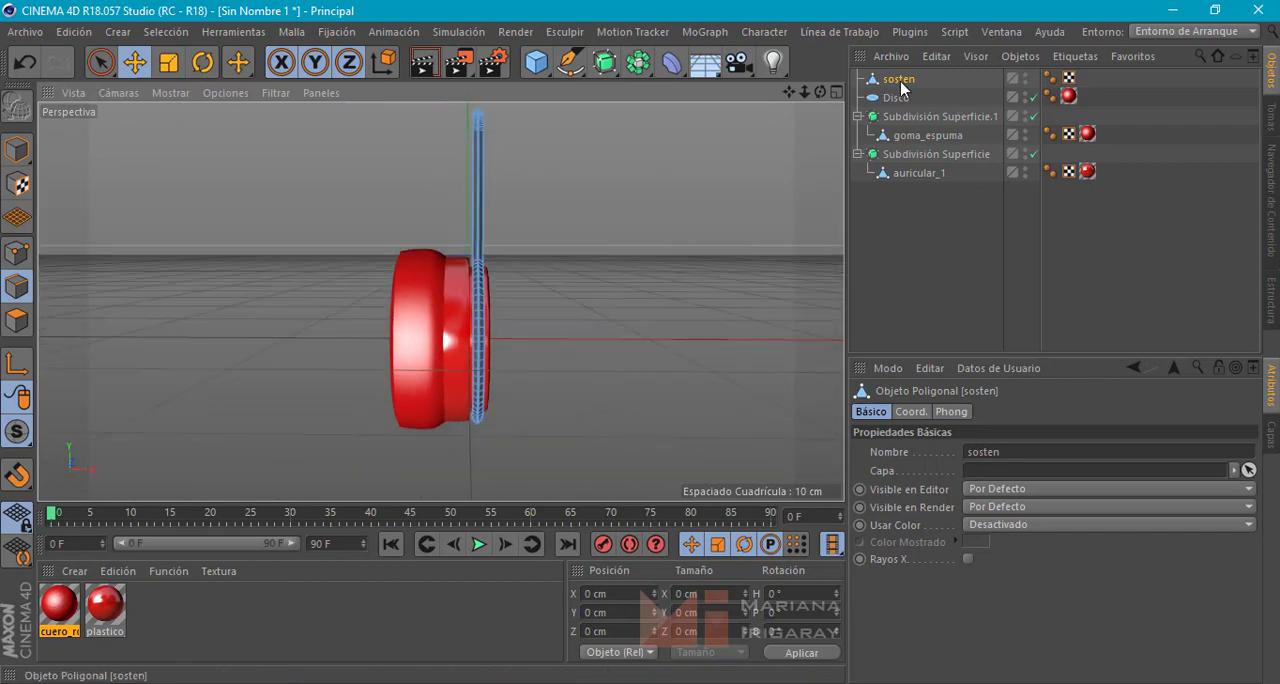
key(ctrl+z)
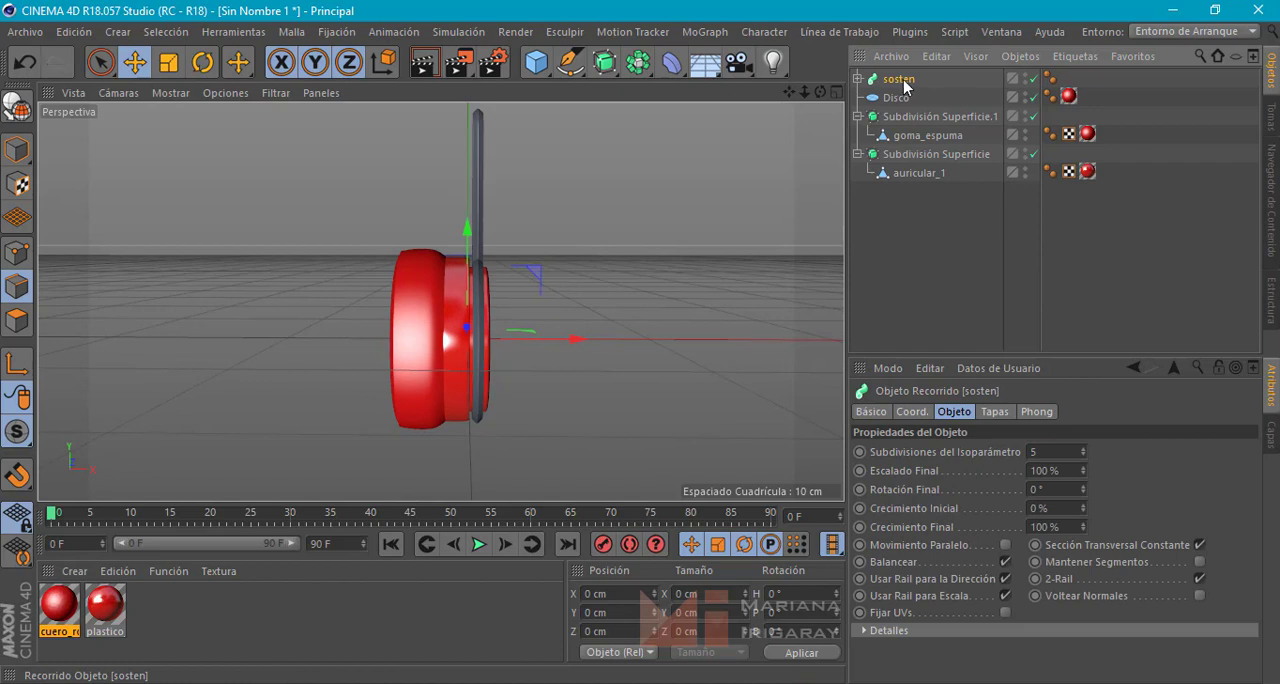
Duplicate the sosten sweep object in the object hierarchy
ctrl+drag(908, 78, 910, 98)
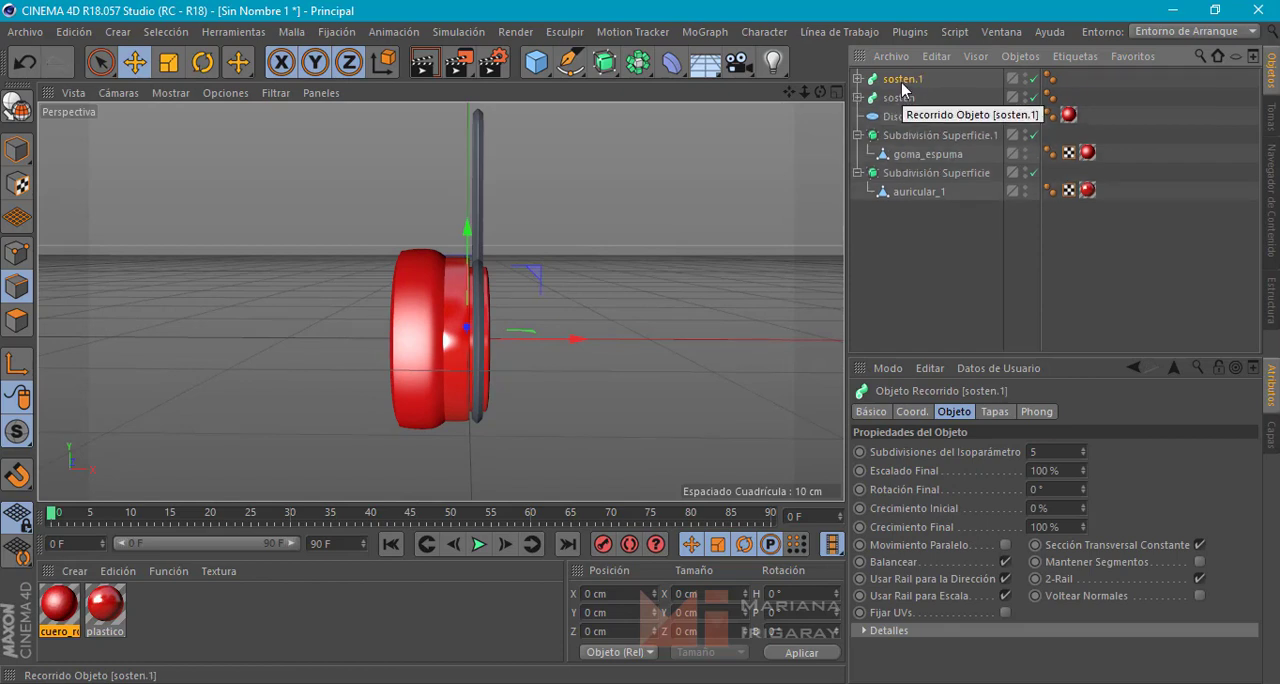
Disable the sosten.1 sweep, convert the original sosten into an editable polygon object, and place it above sosten.1 in the hierarchy
click(1033, 79)
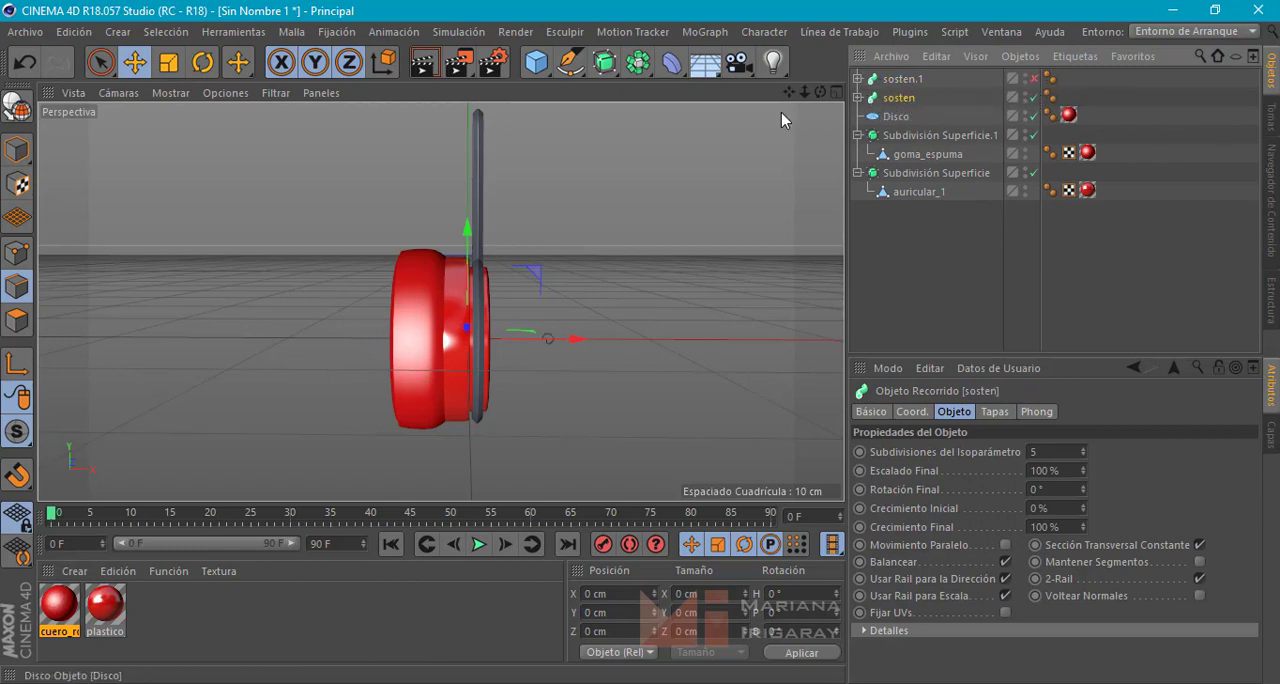
click(16, 104)
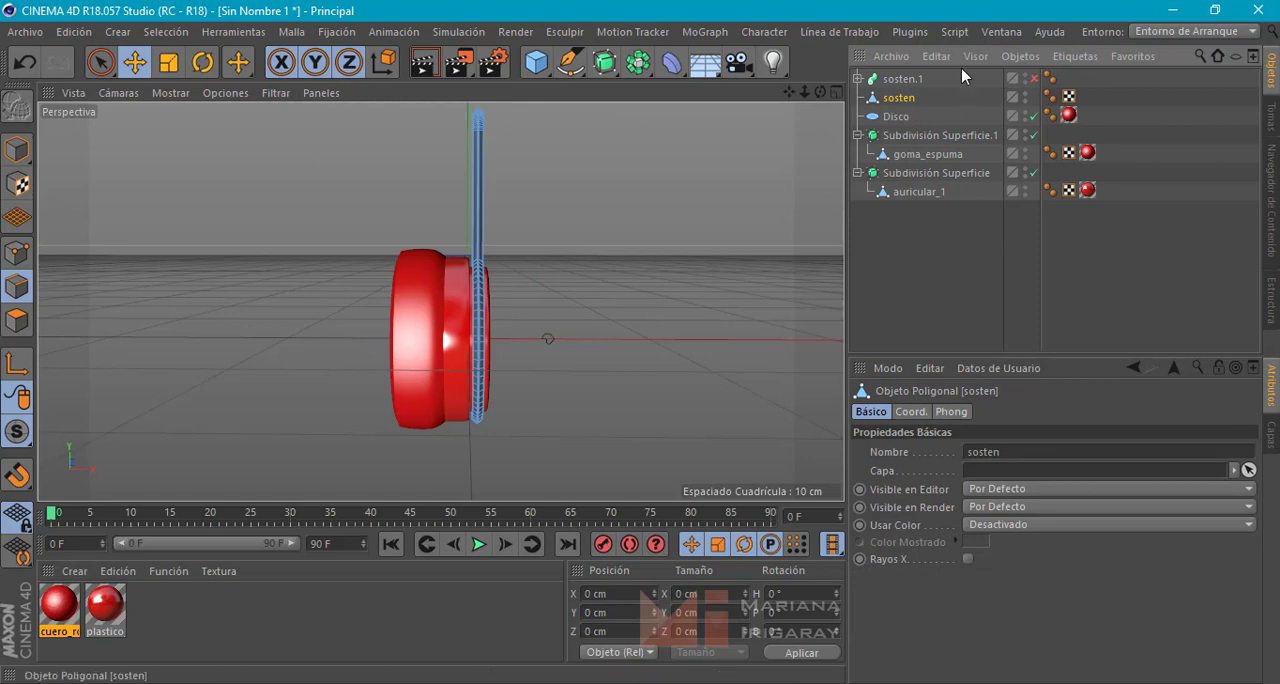
drag(904, 80, 912, 105)
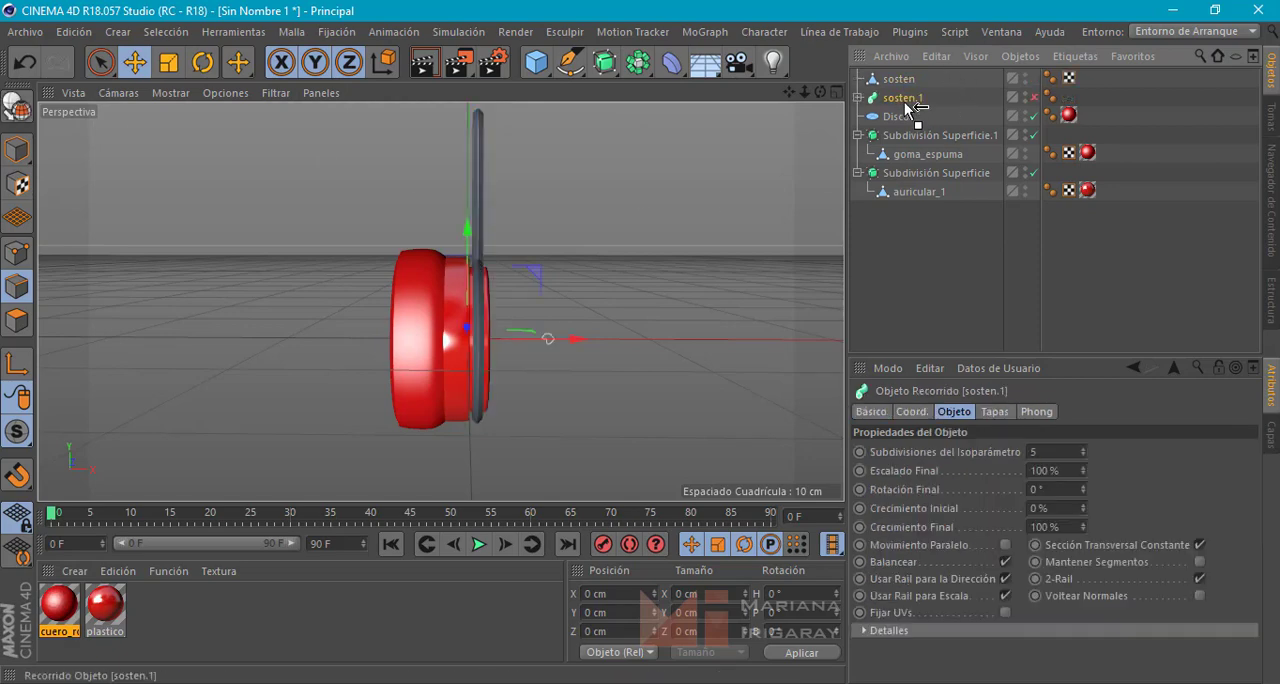
mouse_move(646, 226)
alt+mouse_down()
mouse_move(423, 243)
mouse_move(558, 256)
mouse_move(631, 239)
alt+mouse_up()
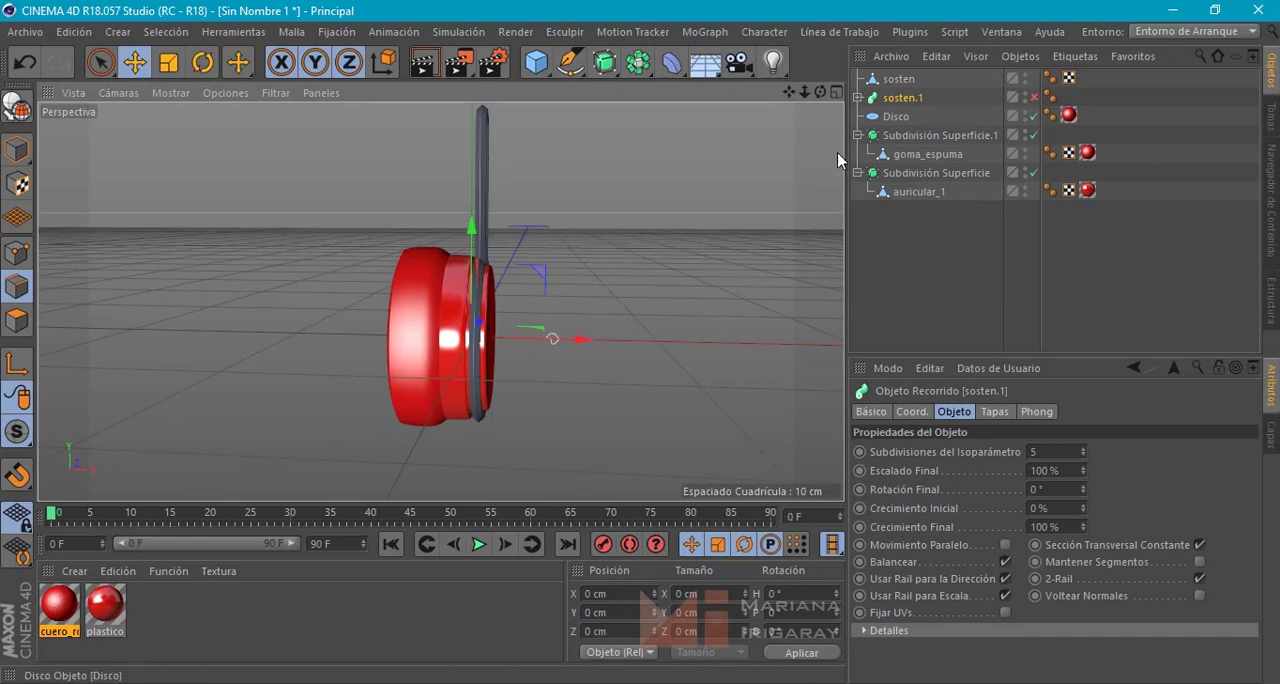
alt+drag(559, 282, 593, 310)
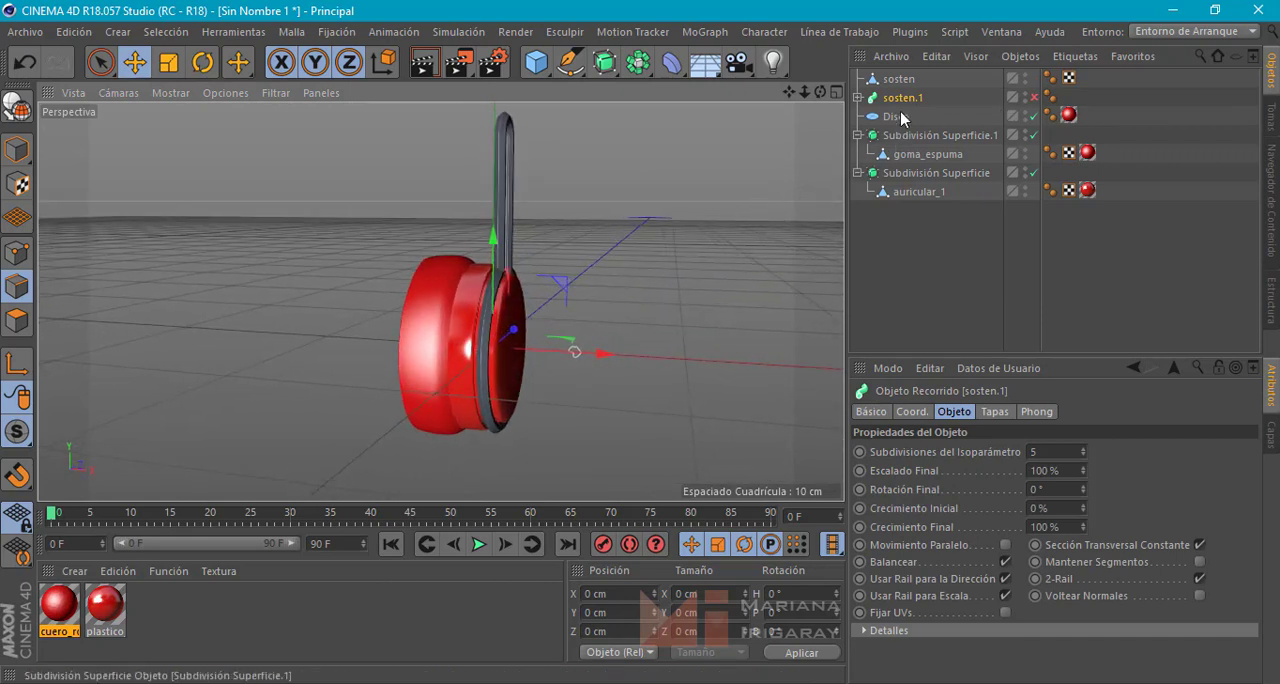
Re-enable sosten.1, move it about 8 cm along positive X away from the ear cup, and disable it again
click(1033, 97)
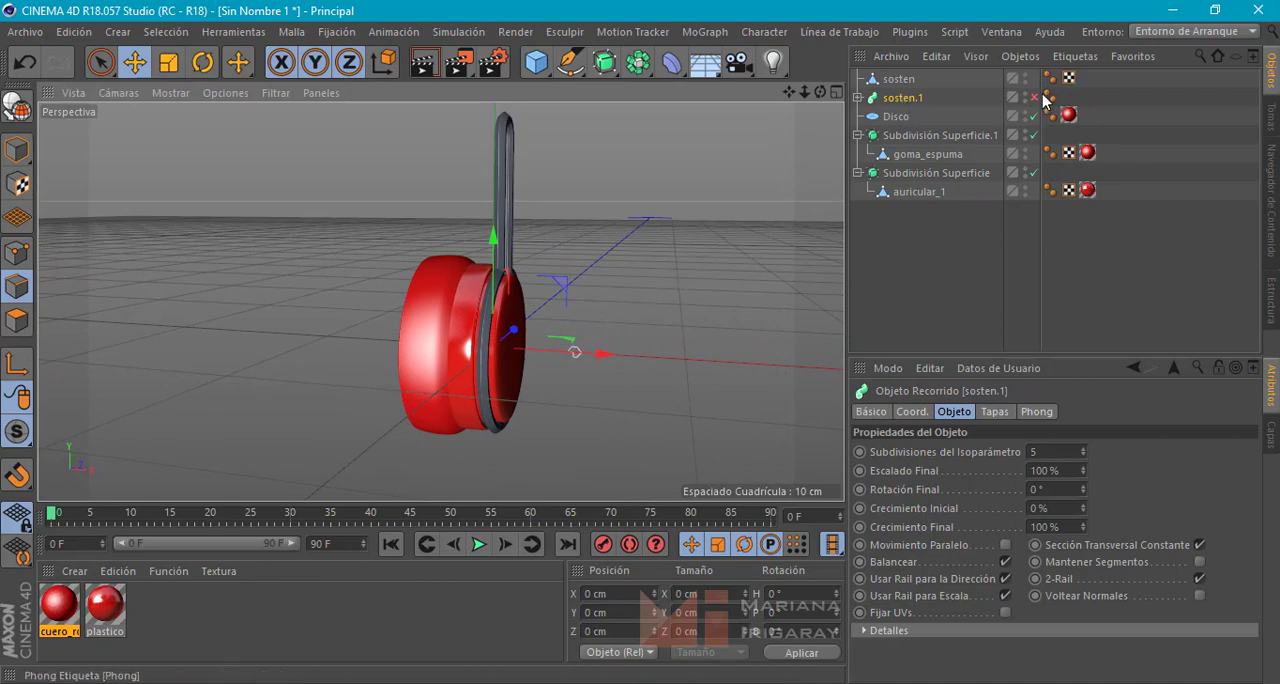
drag(557, 353, 735, 366)
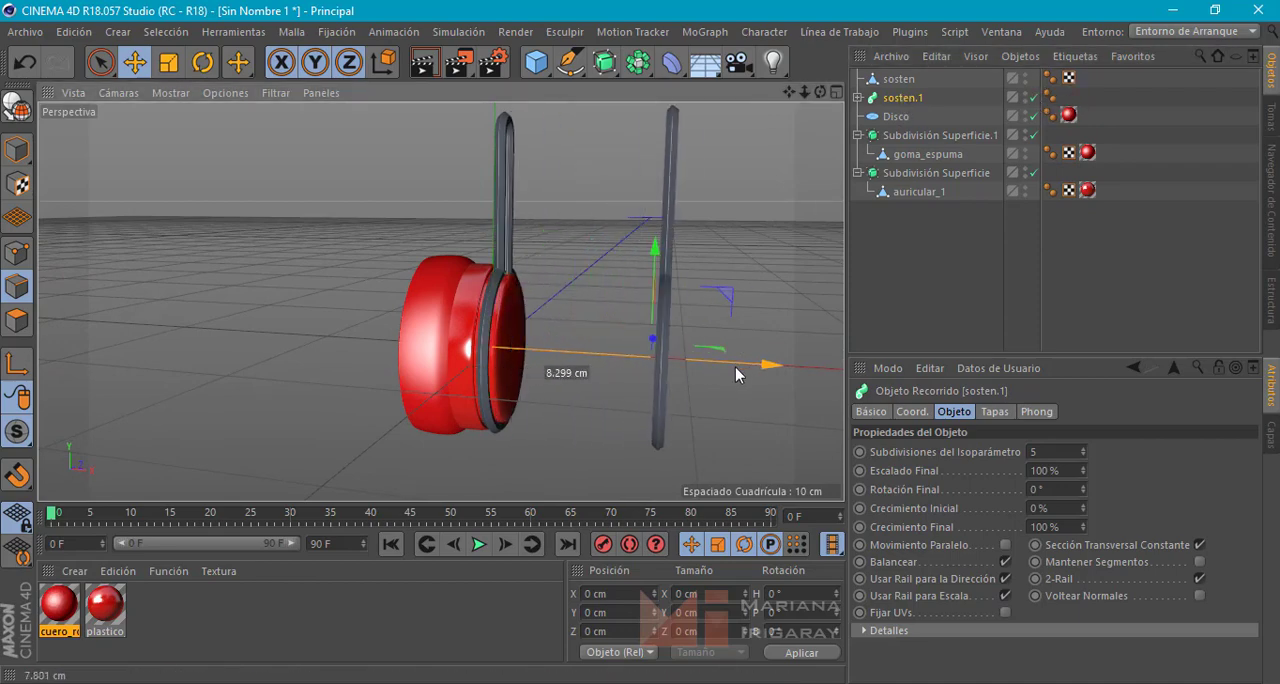
alt+drag(582, 351, 686, 366)
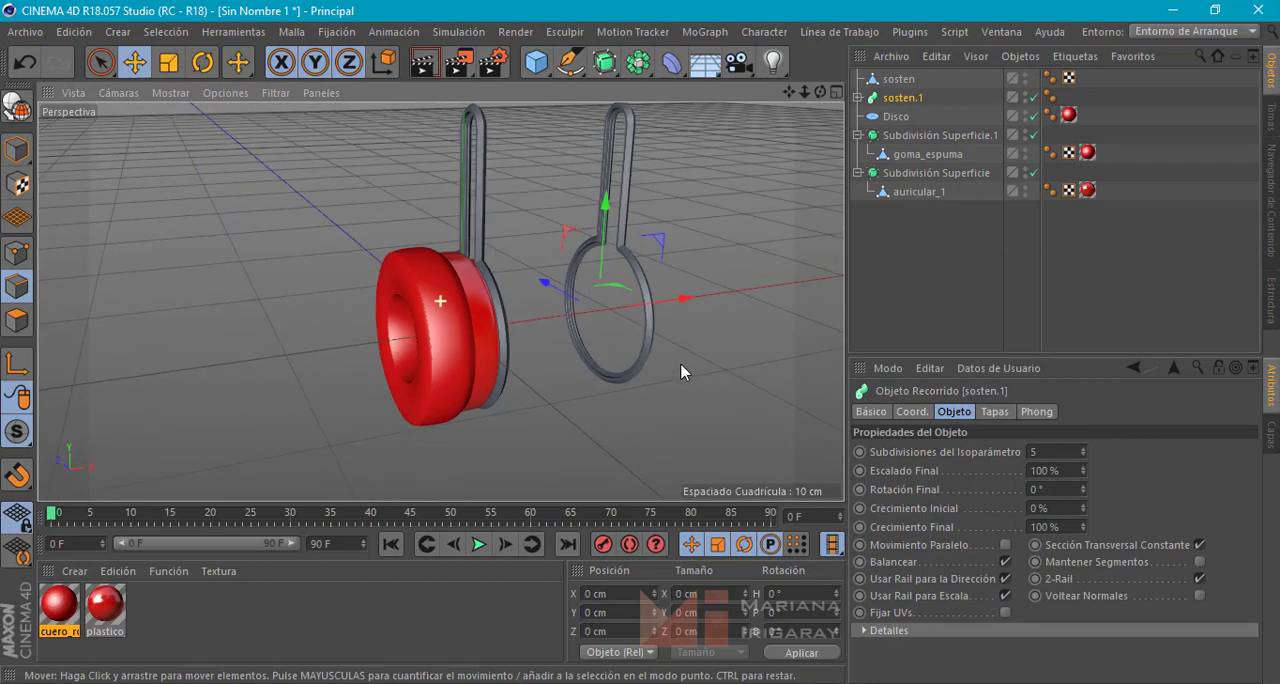
click(1034, 97)
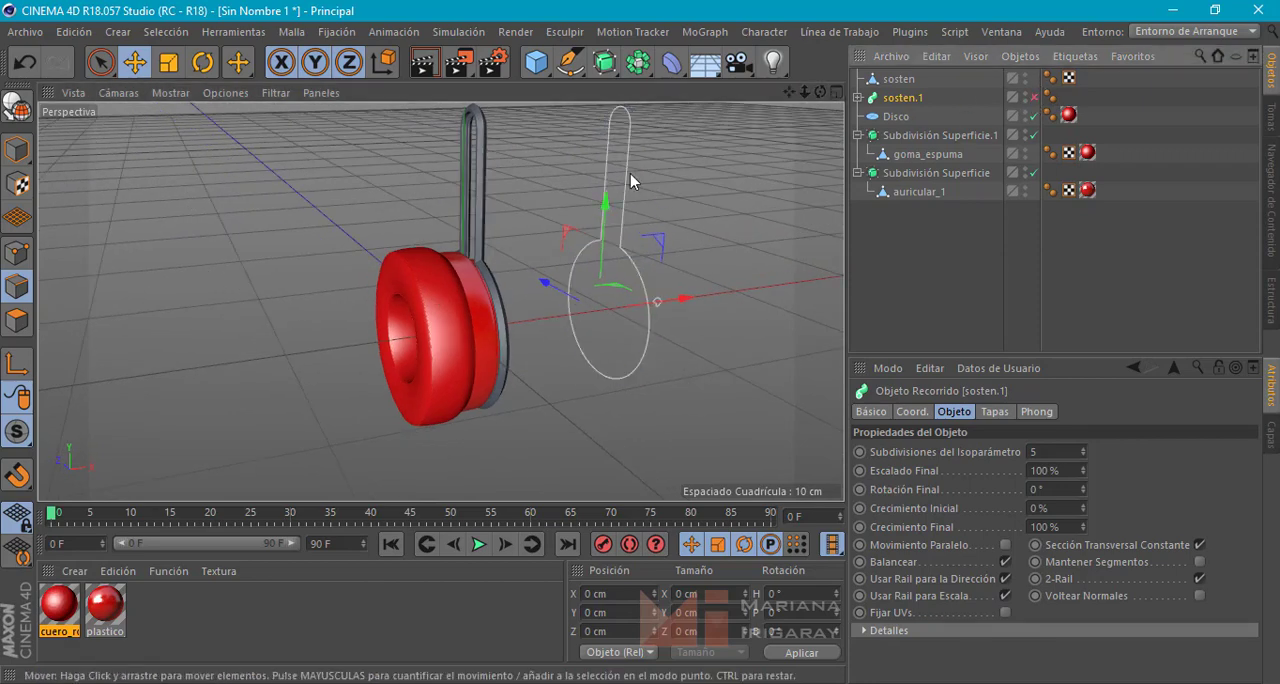
mouse_move(689, 228)
alt+mouse_down()
mouse_move(608, 214)
mouse_move(703, 223)
alt+mouse_up()
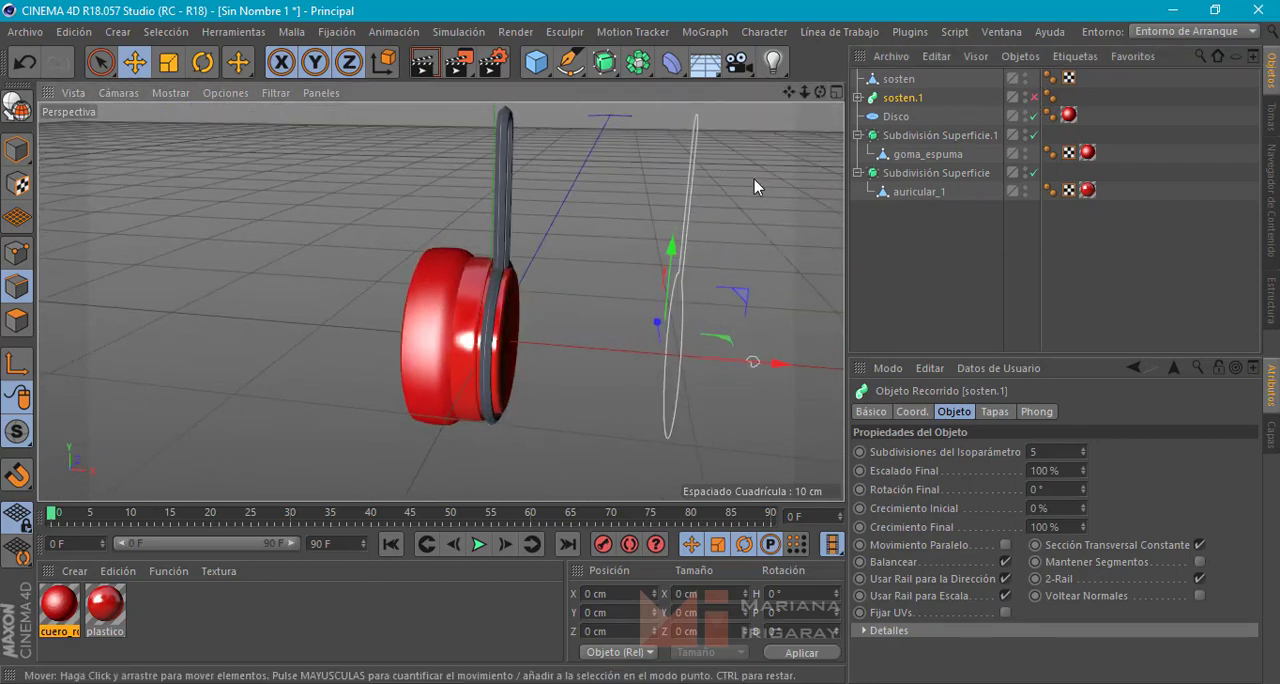
Disable the n-Lados, Máscara de Spline, Rectángulo and Círculo splines inside sosten.1 and collapse its hierarchy
click(857, 97)
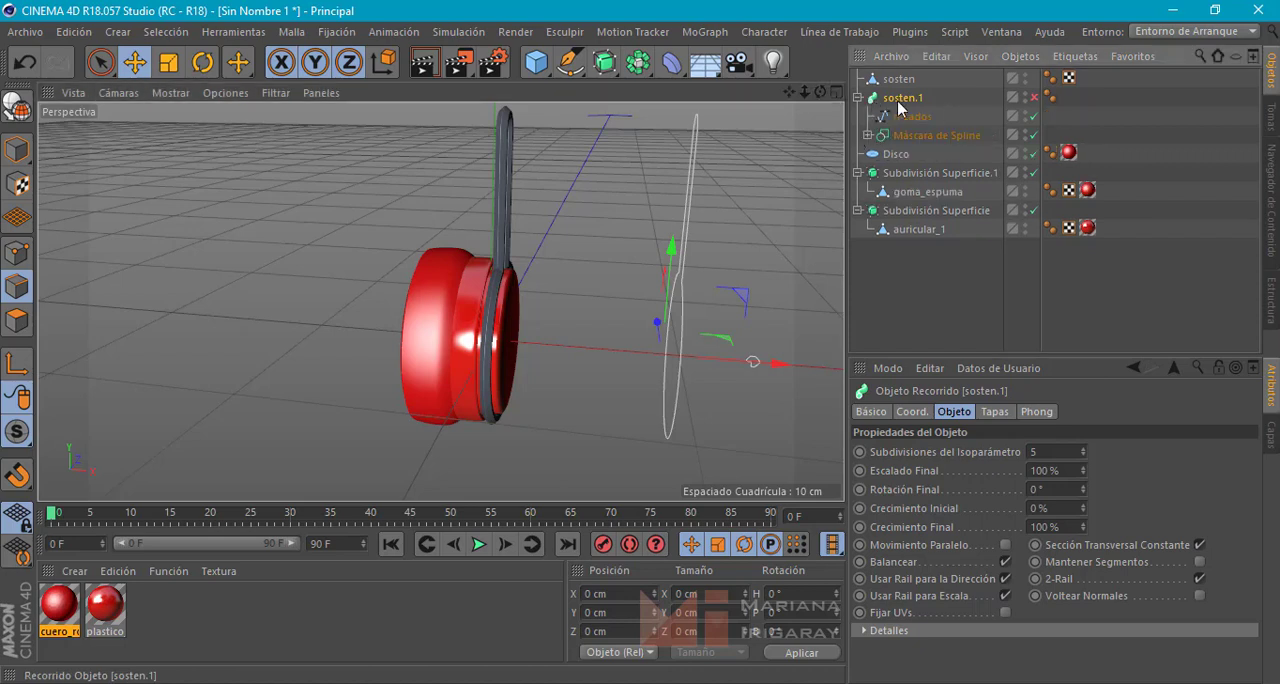
click(1034, 134)
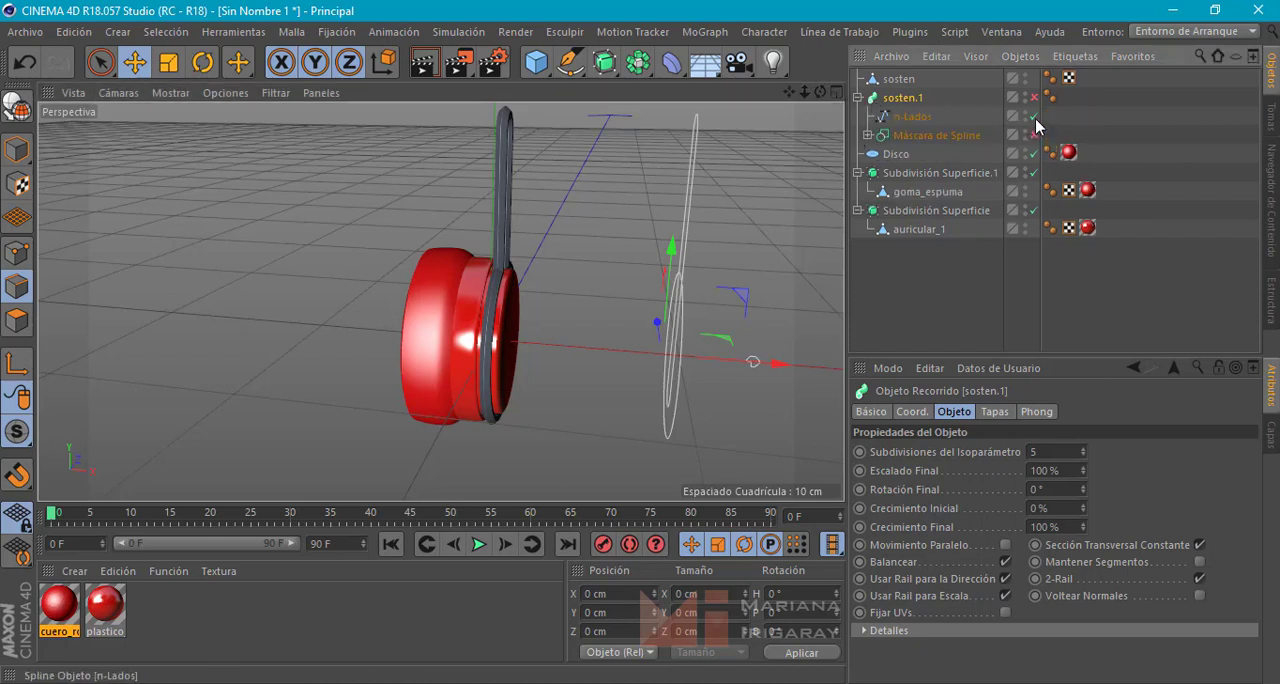
click(868, 135)
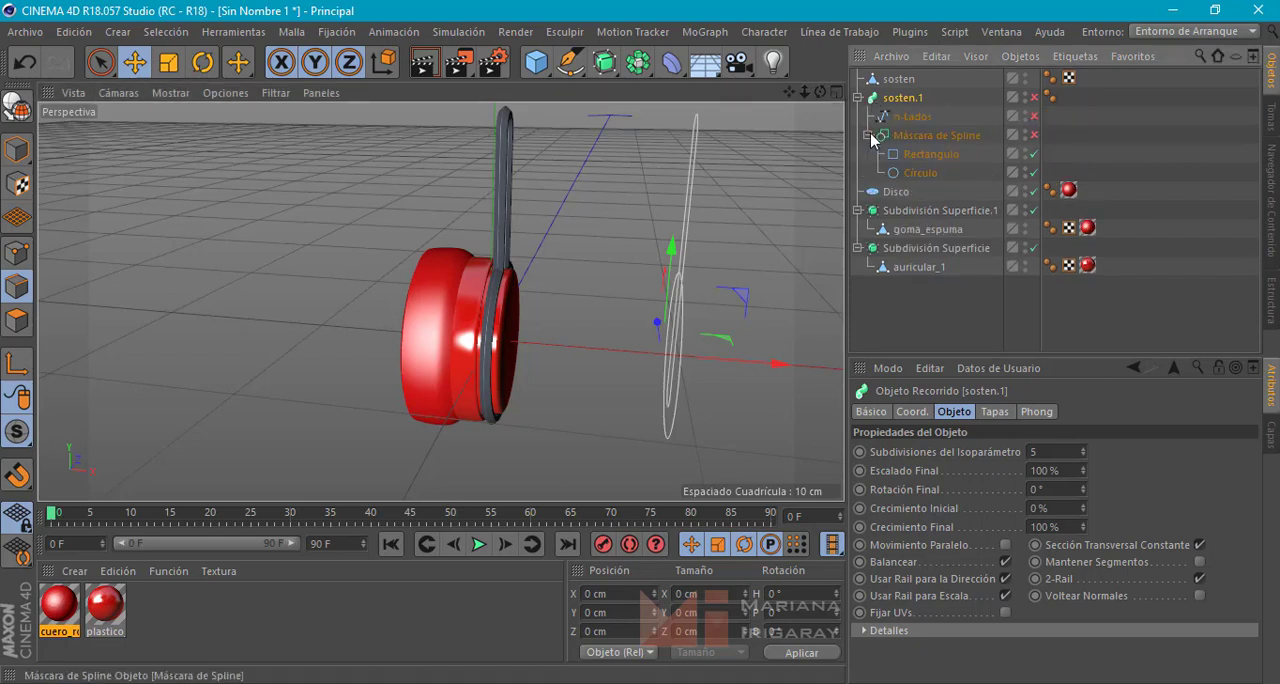
click(1034, 154)
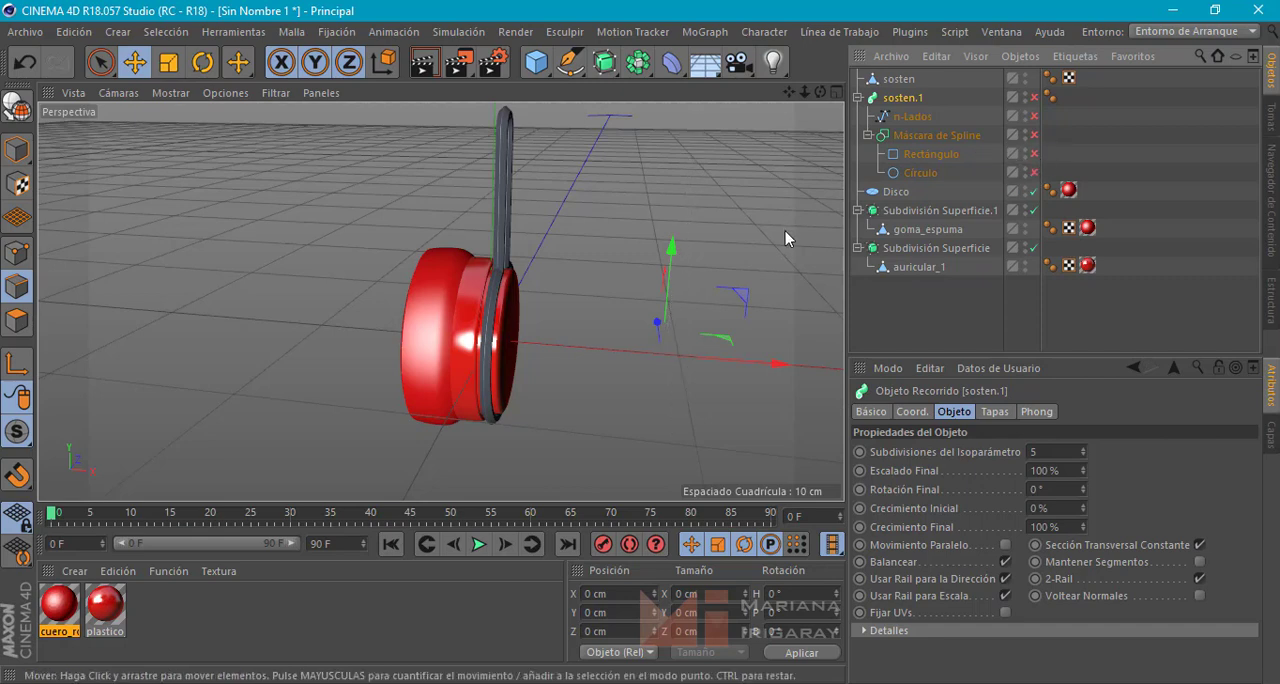
click(866, 134)
click(857, 97)
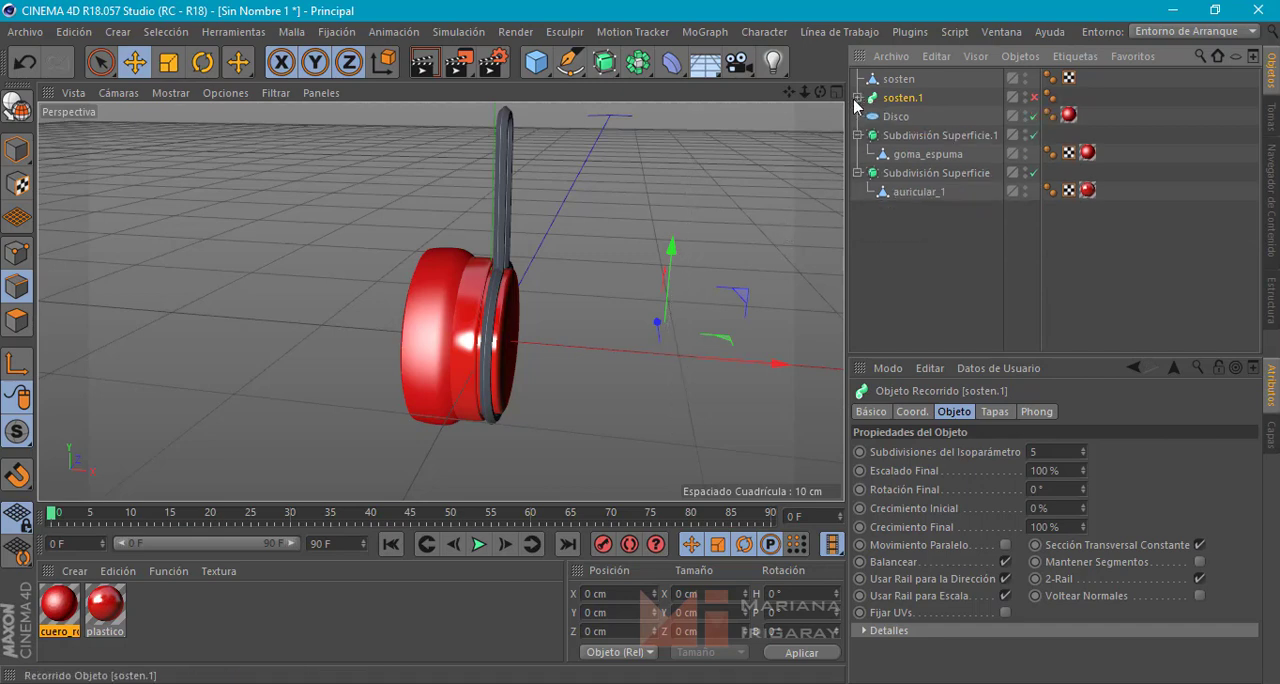
Select all the points of the sosten polygon object's lower ring with a rectangular selection, leaving the upper arm unselected
alt+drag(519, 254, 555, 218)
click(514, 213)
click(16, 253)
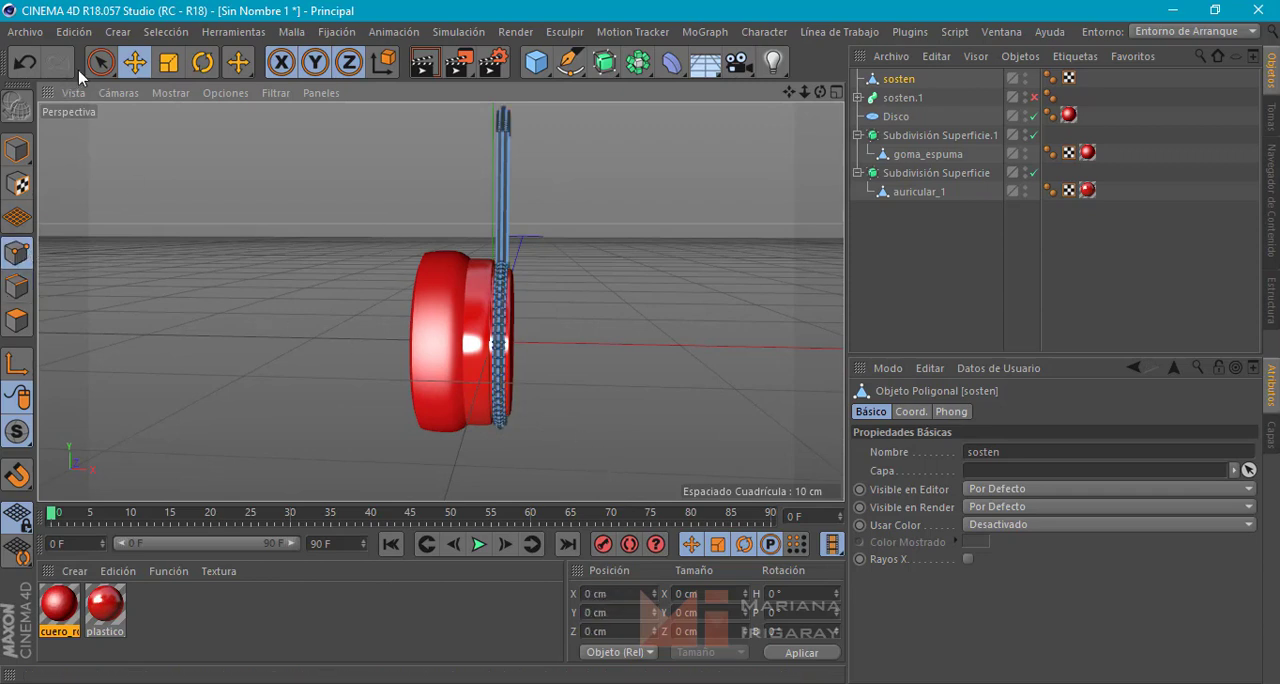
drag(100, 62, 203, 133)
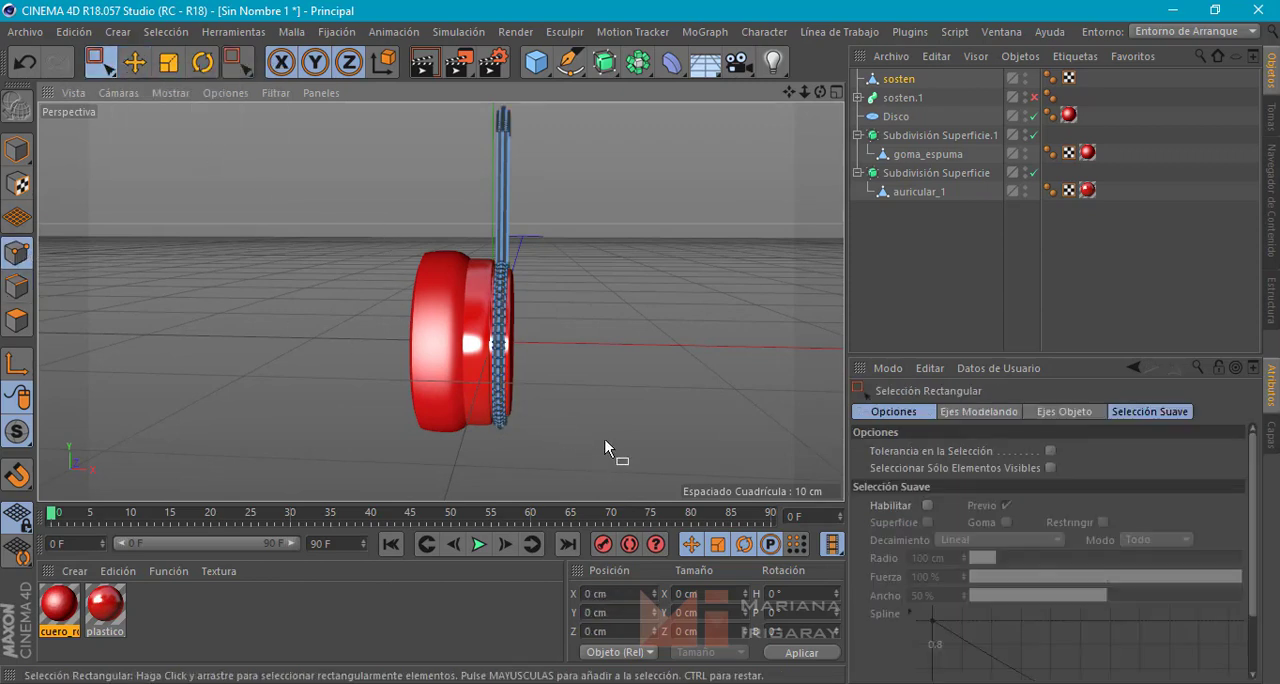
drag(545, 457, 366, 216)
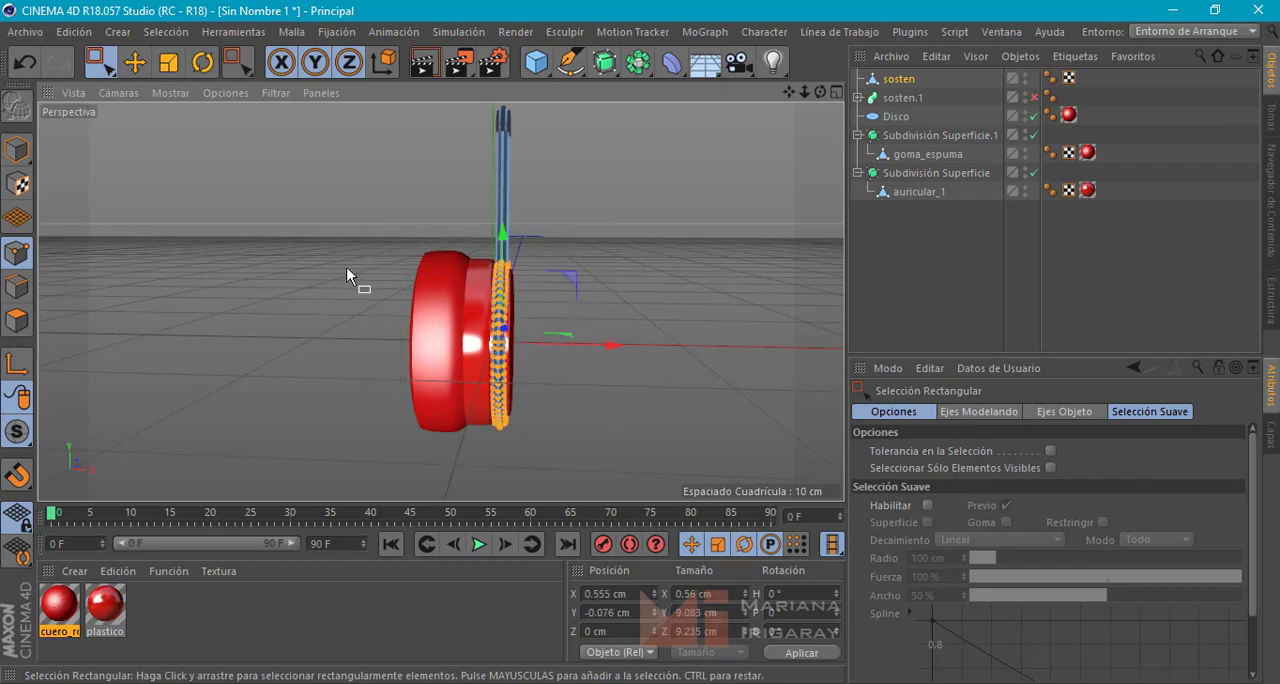
mouse_move(354, 283)
alt+mouse_down()
mouse_move(188, 240)
mouse_move(123, 248)
mouse_move(360, 286)
alt+mouse_up()
Tilt the selected ring points so the ring's lower end leans toward the ear cushion, and shift them to about -0.823 cm in X
click(203, 62)
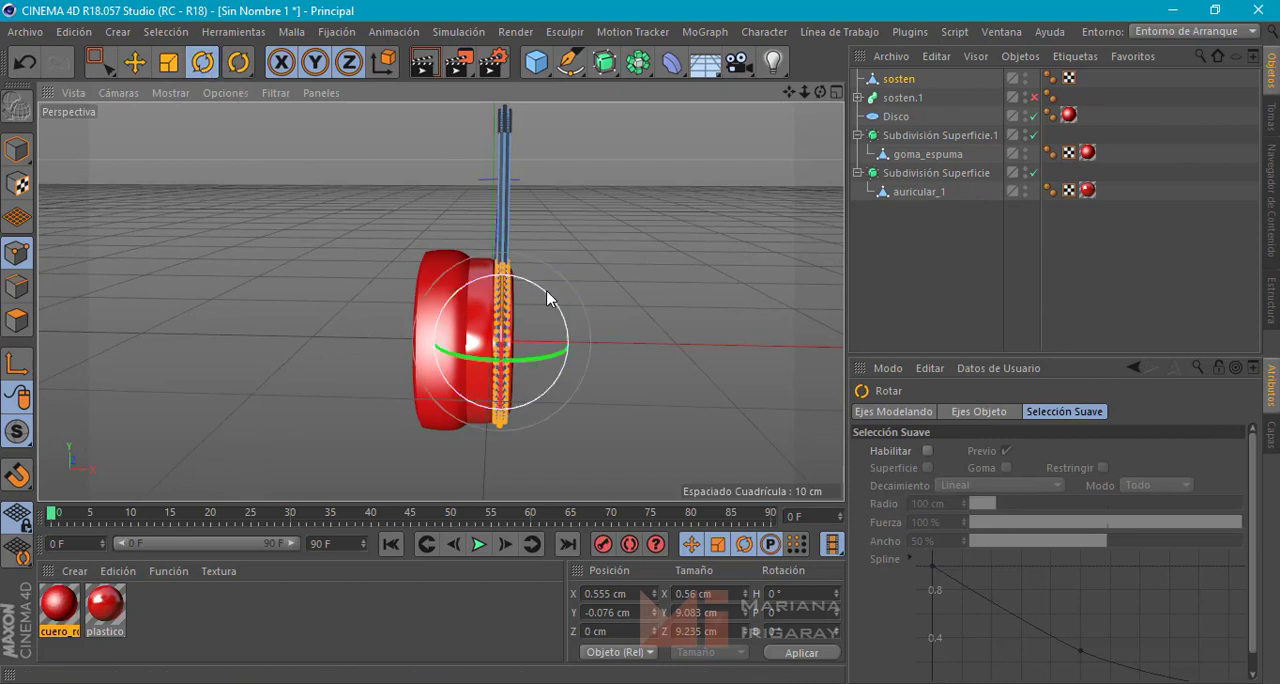
drag(551, 304, 564, 307)
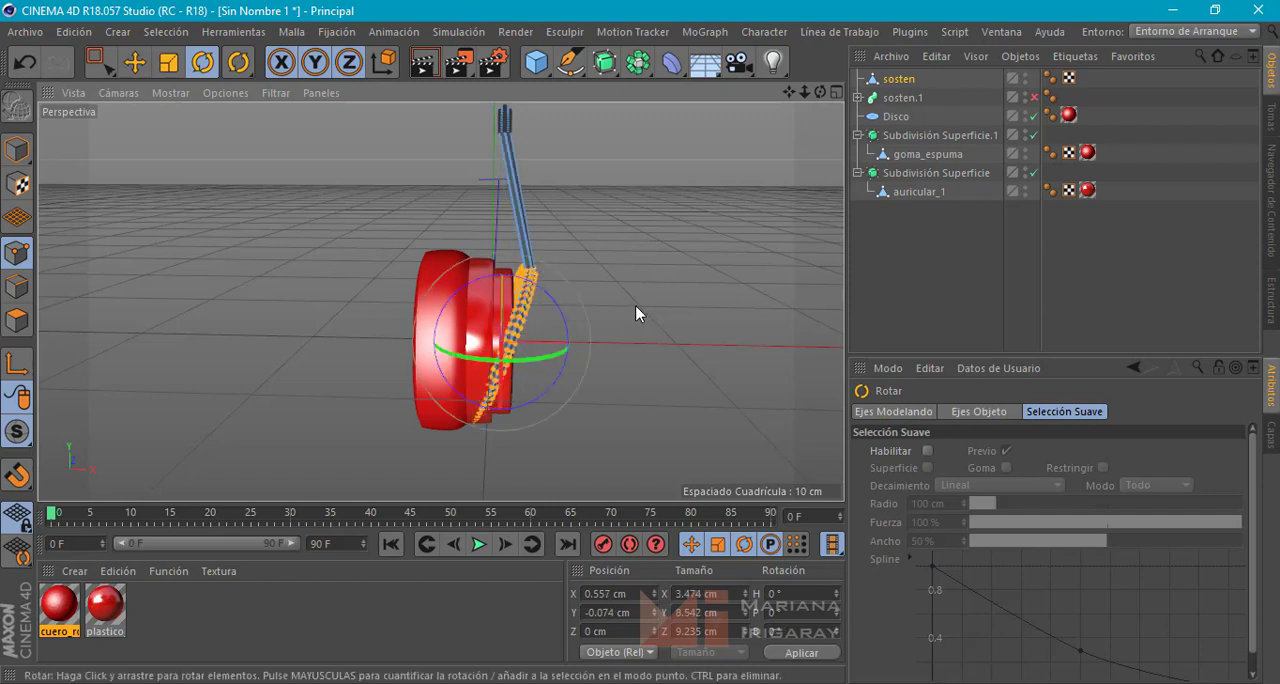
key(w)
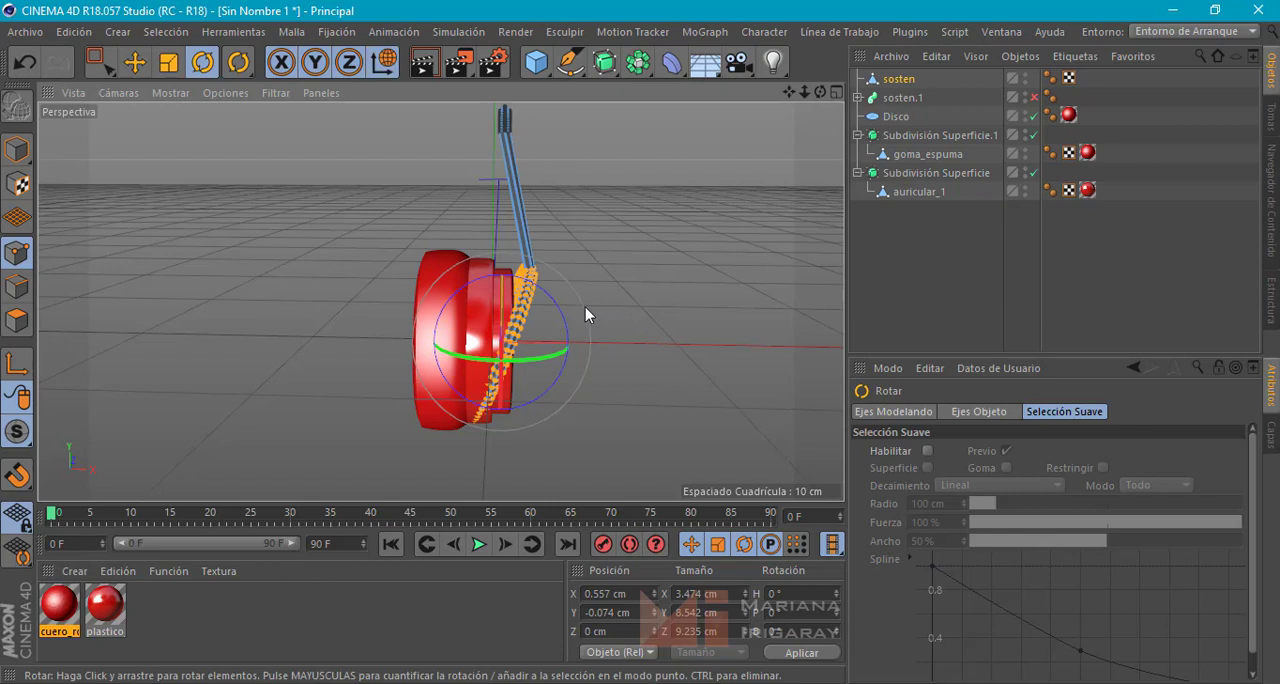
key(e)
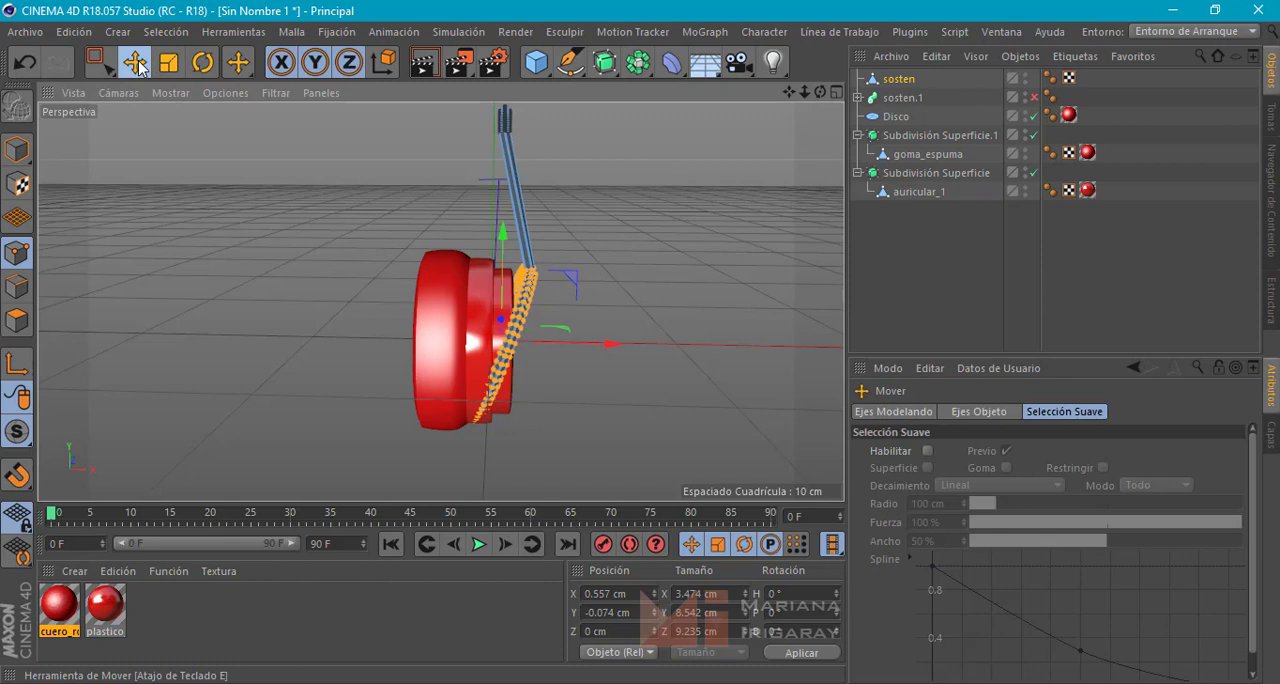
drag(593, 349, 571, 349)
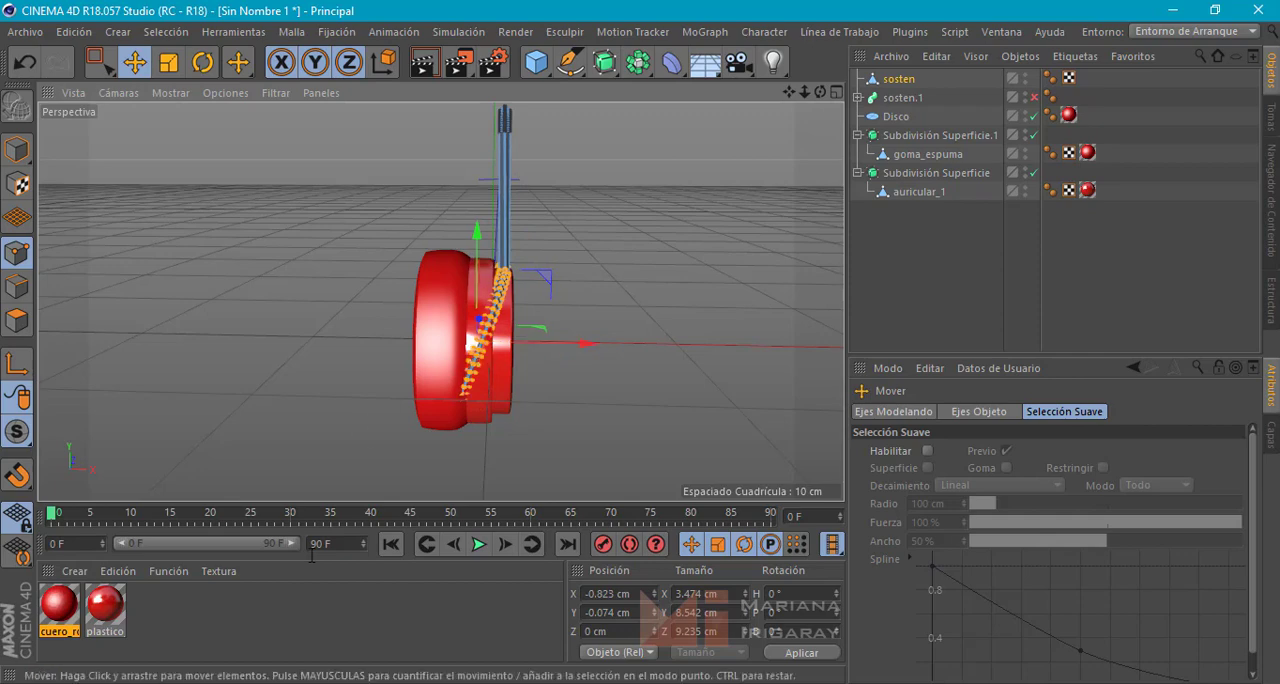
Compare the angled sosten ring with the arm in the headphones reference photo in the Windows photo viewer, and return to the model
key(alt+Tab)
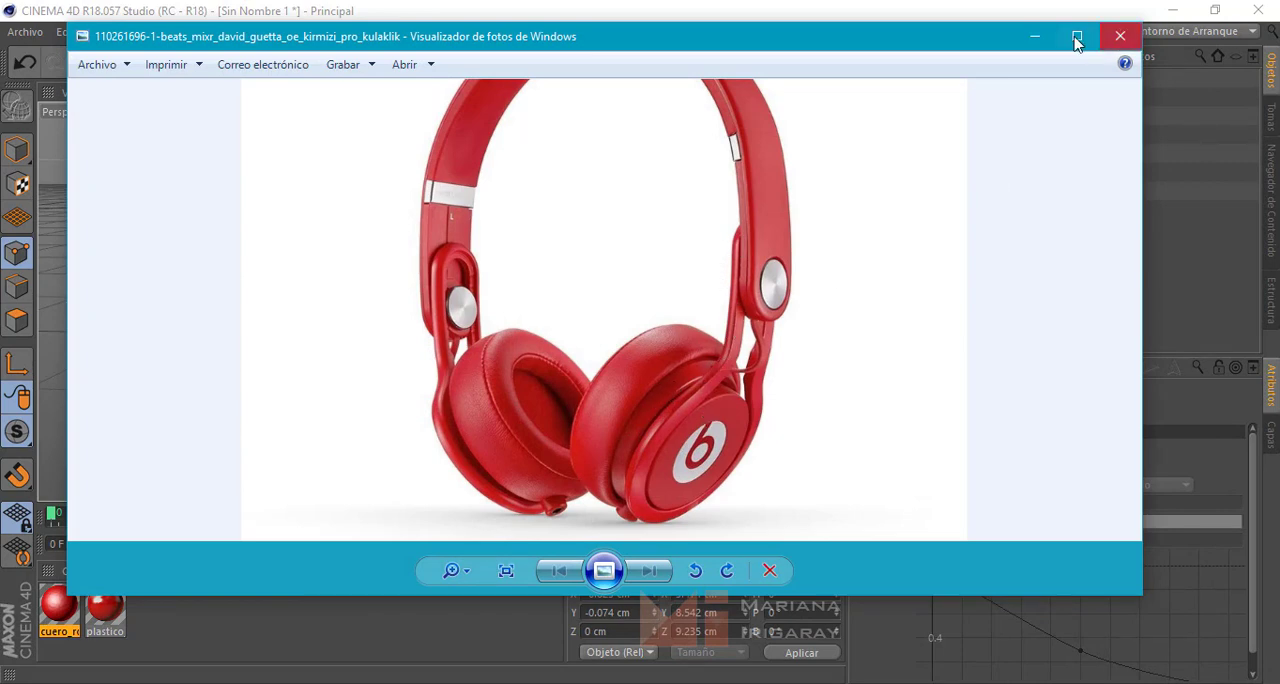
click(1036, 40)
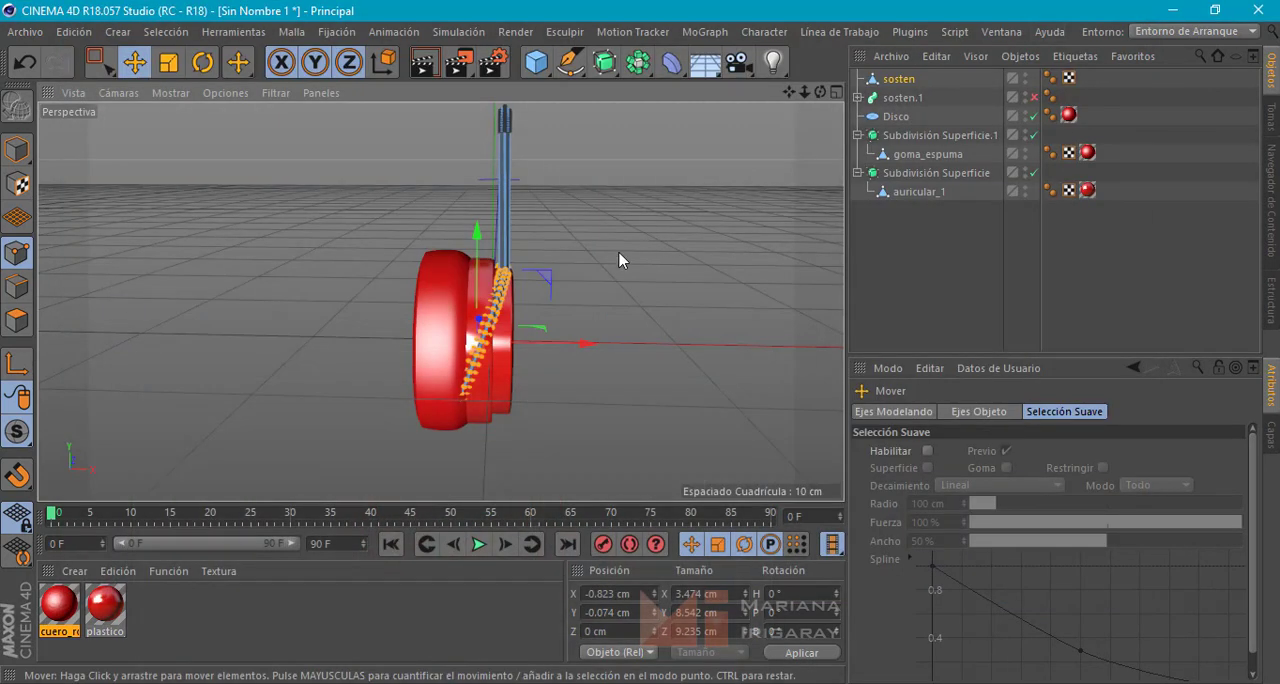
alt+middle_drag(628, 309, 629, 311)
mouse_move(655, 276)
alt+mouse_down()
mouse_move(450, 244)
mouse_move(642, 264)
alt+mouse_up()
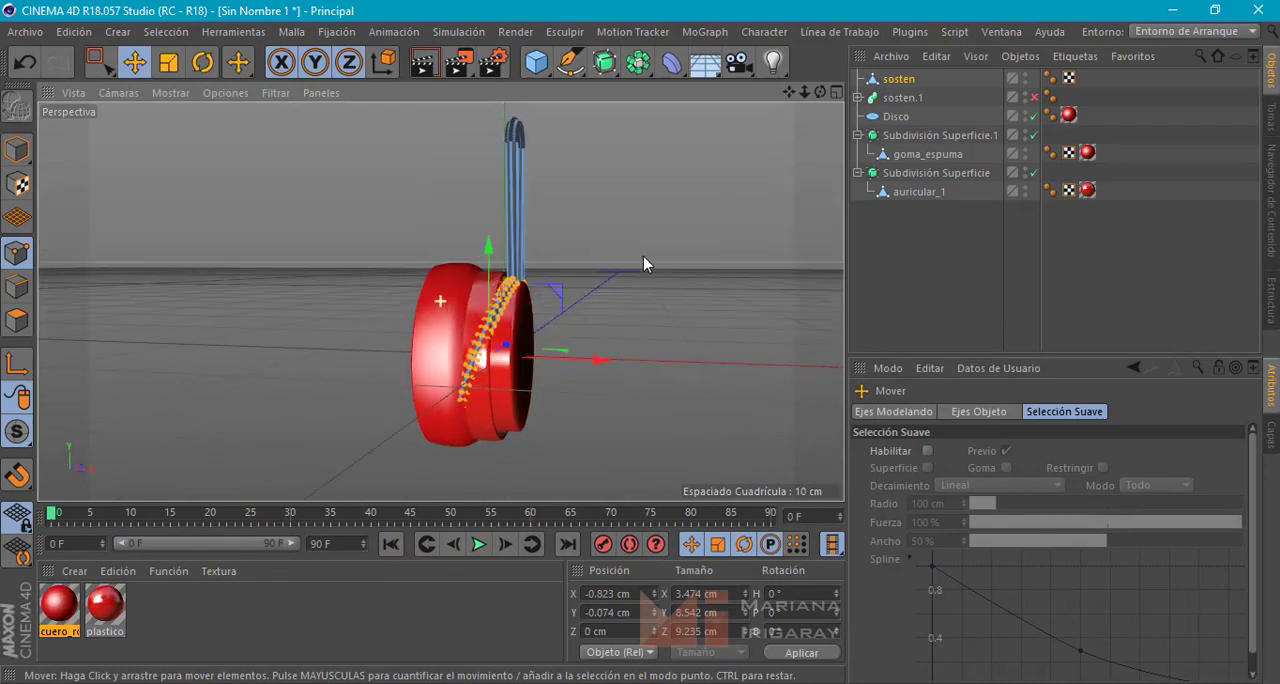
Return to model mode and apply the plastico_rojo material to the sosten object
click(20, 156)
alt+drag(337, 218, 354, 223)
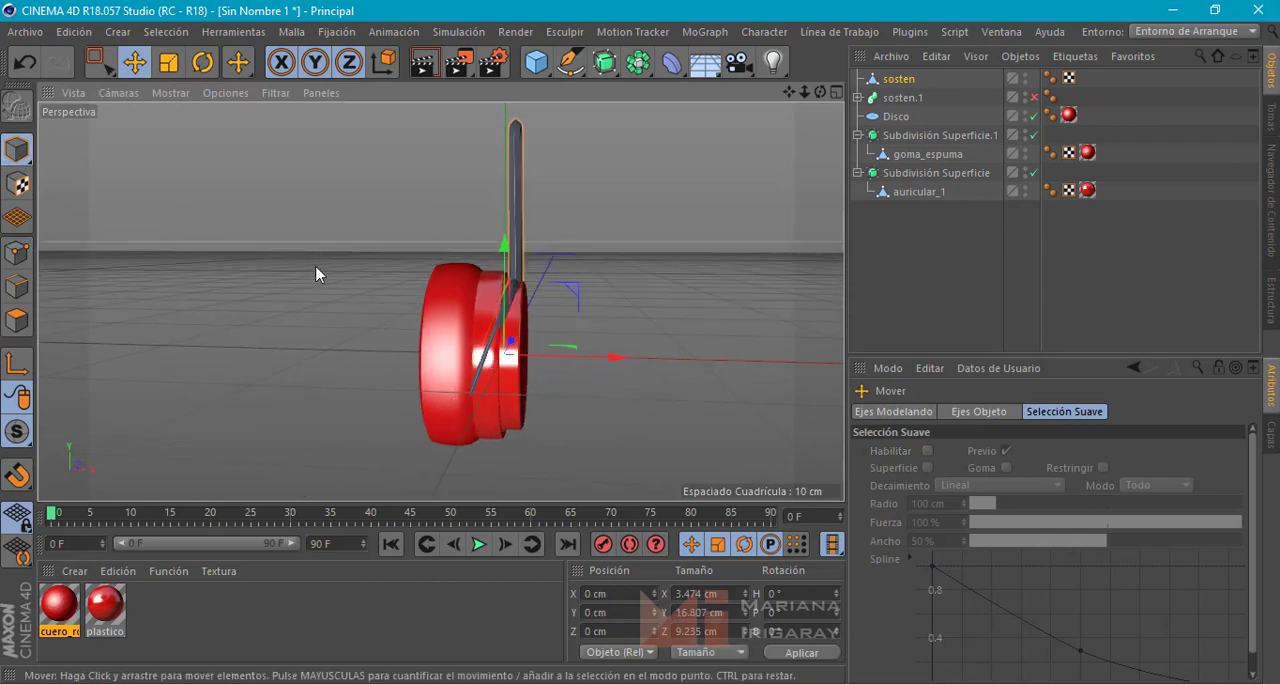
drag(104, 620, 517, 184)
alt+drag(626, 286, 627, 321)
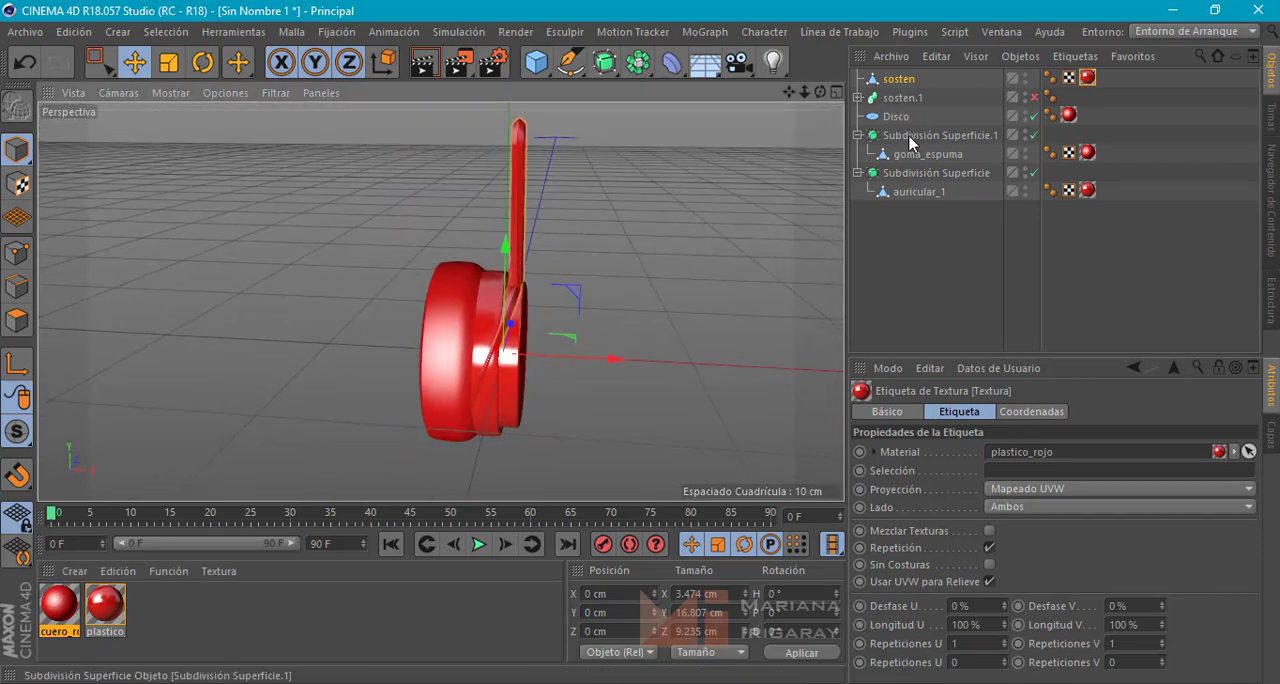
Group Disco, Subdivisión Superficie.1 and Subdivisión Superficie under a null object
click(858, 135)
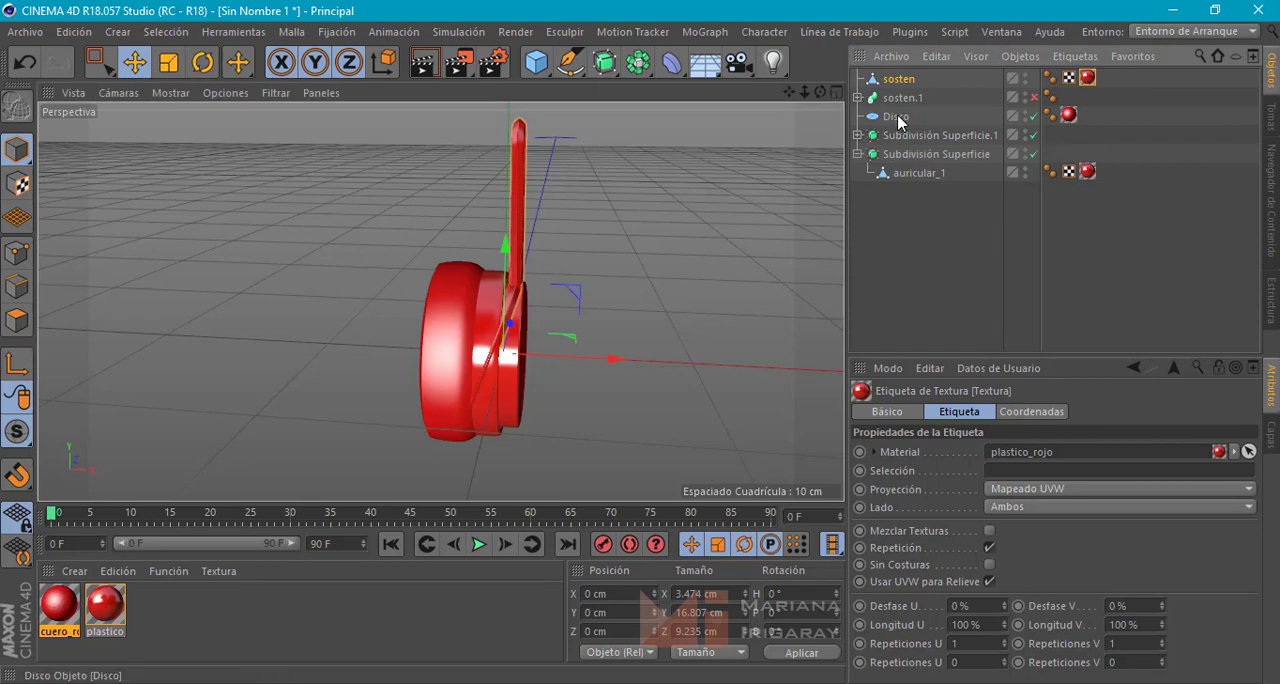
click(897, 116)
ctrl+click(905, 134)
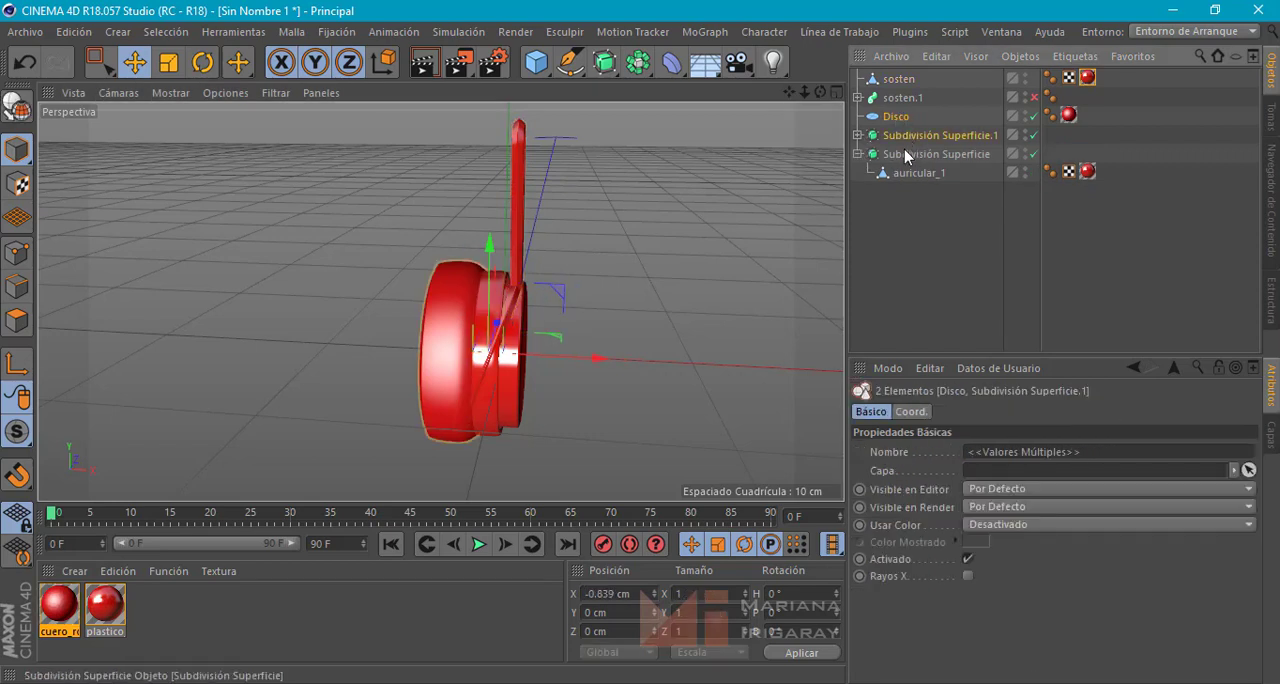
ctrl+click(905, 153)
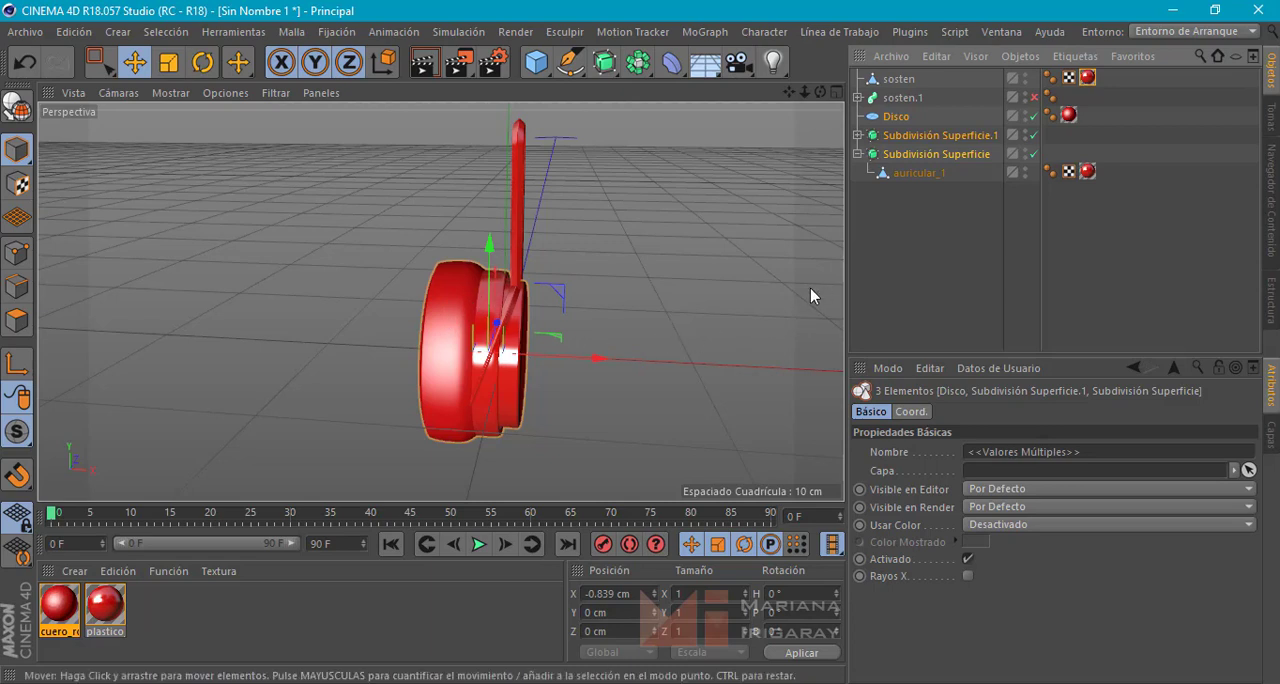
key(alt+g)
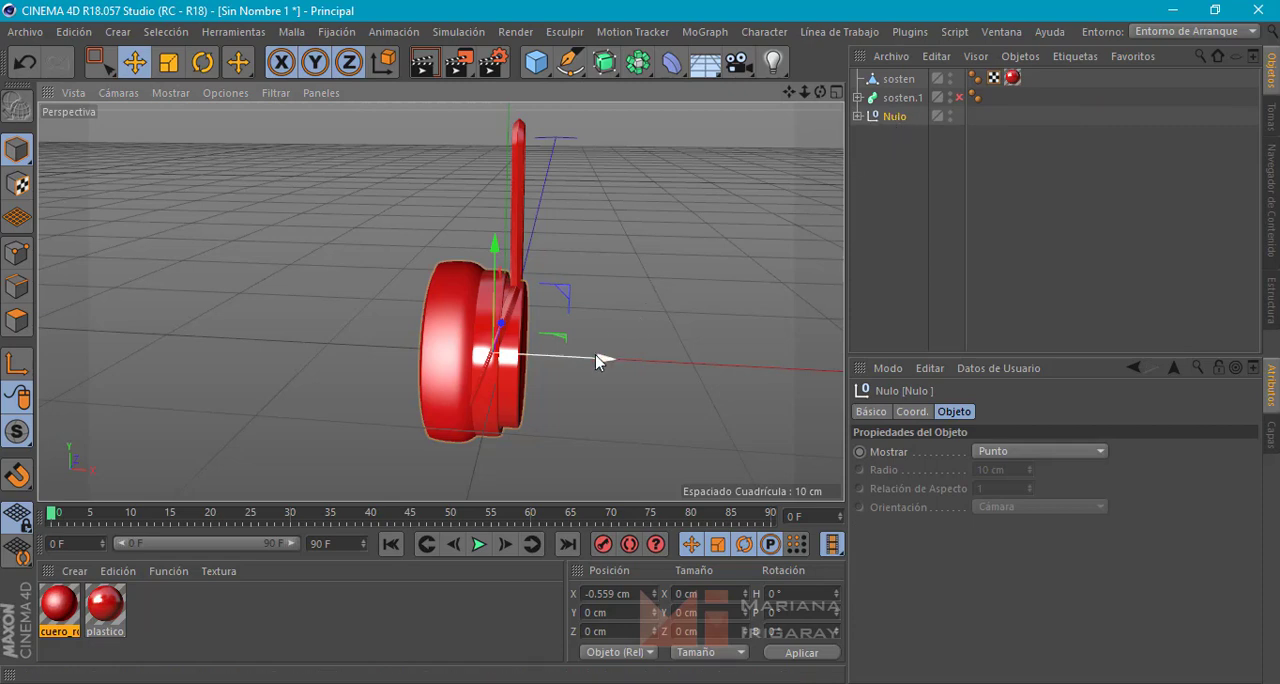
Move the ear cup null to about -3.654 cm in X and rename it Auricular
drag(601, 360, 547, 362)
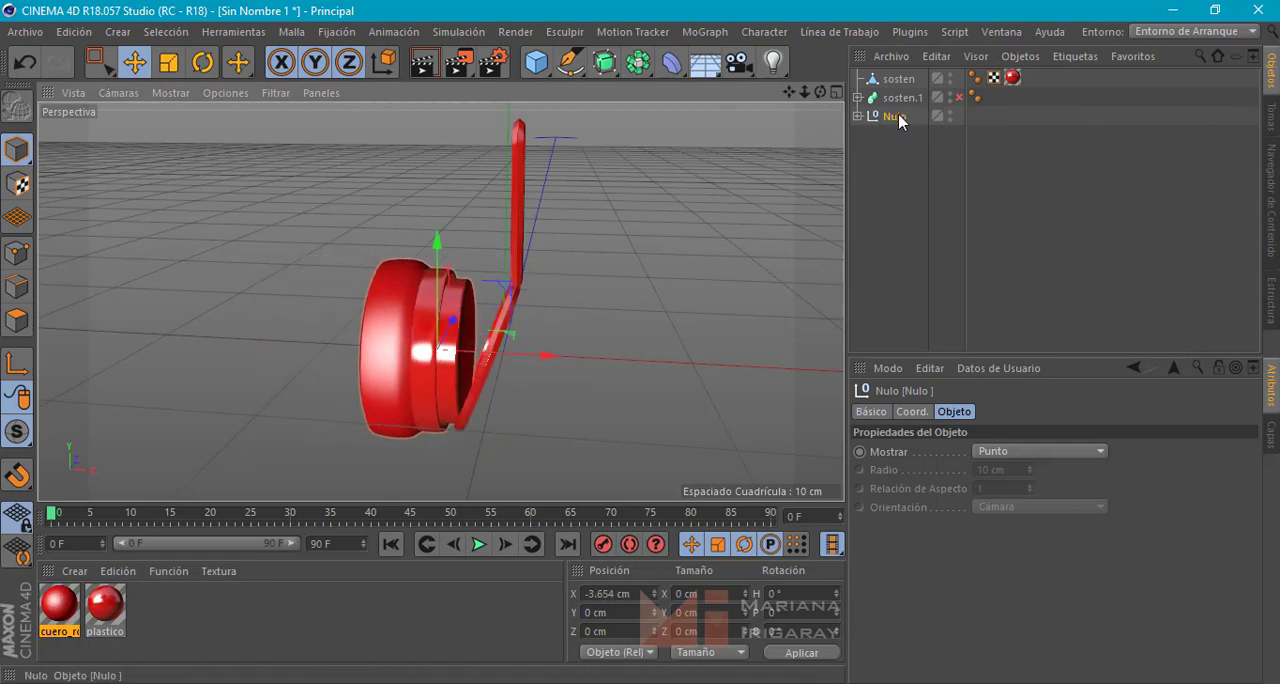
double_click(894, 116)
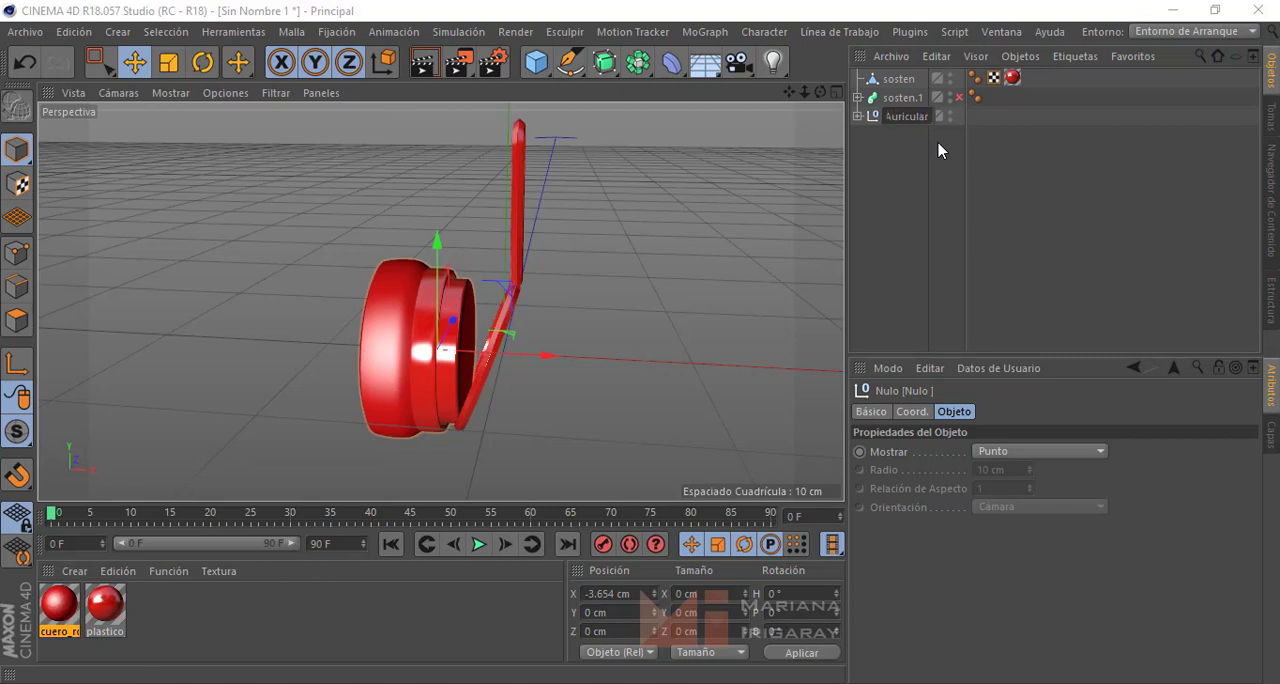
text(Auricular)
key(Return)
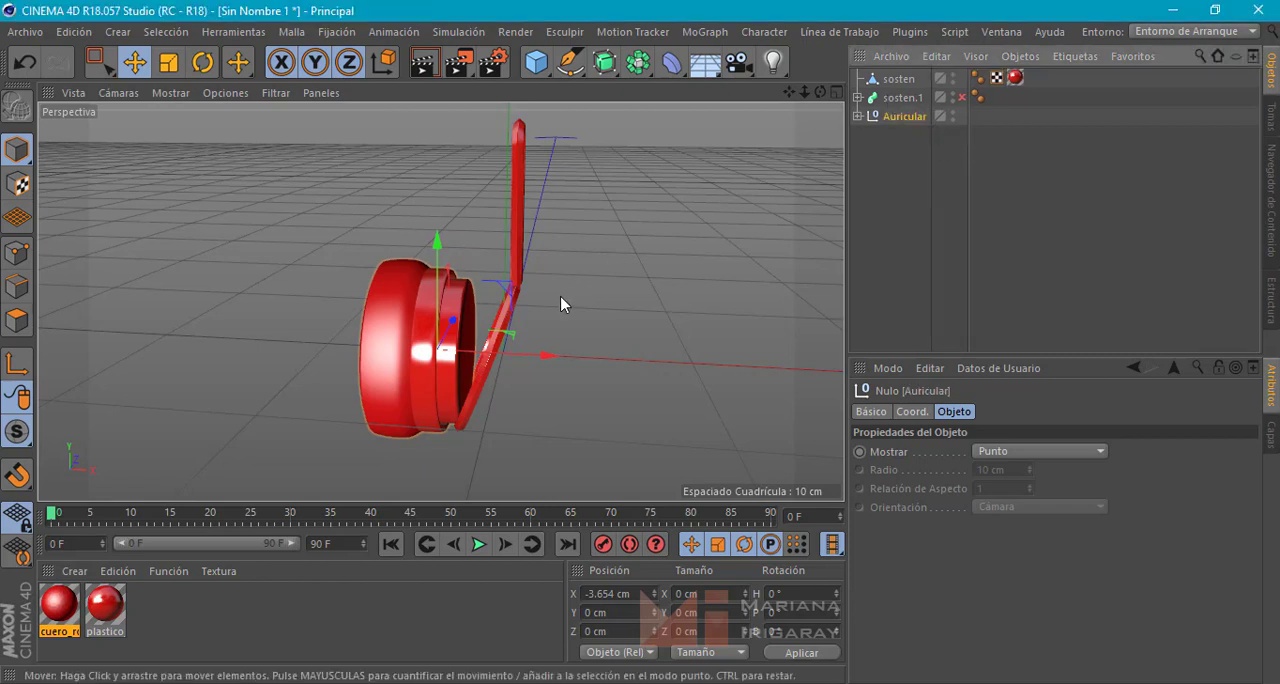
Rotate the Auricular null 20° in bank to match the slant of the sosten arm
alt+drag(560, 288, 600, 266)
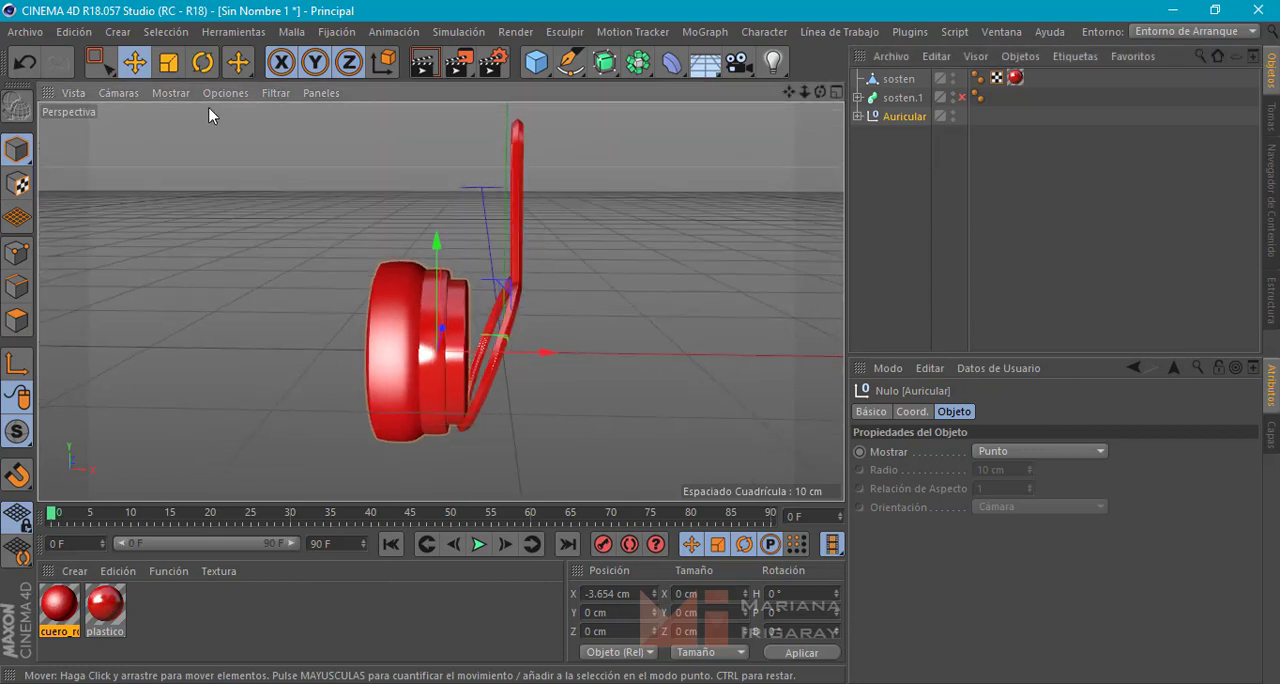
click(204, 63)
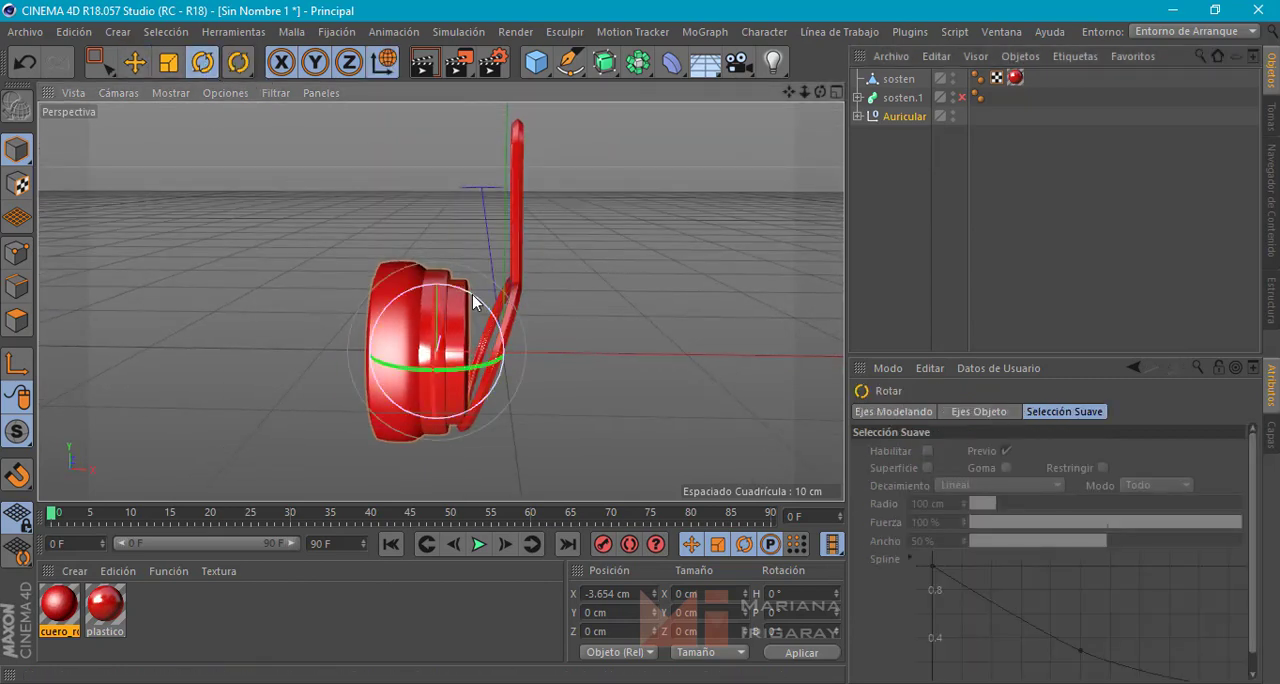
drag(475, 304, 492, 326)
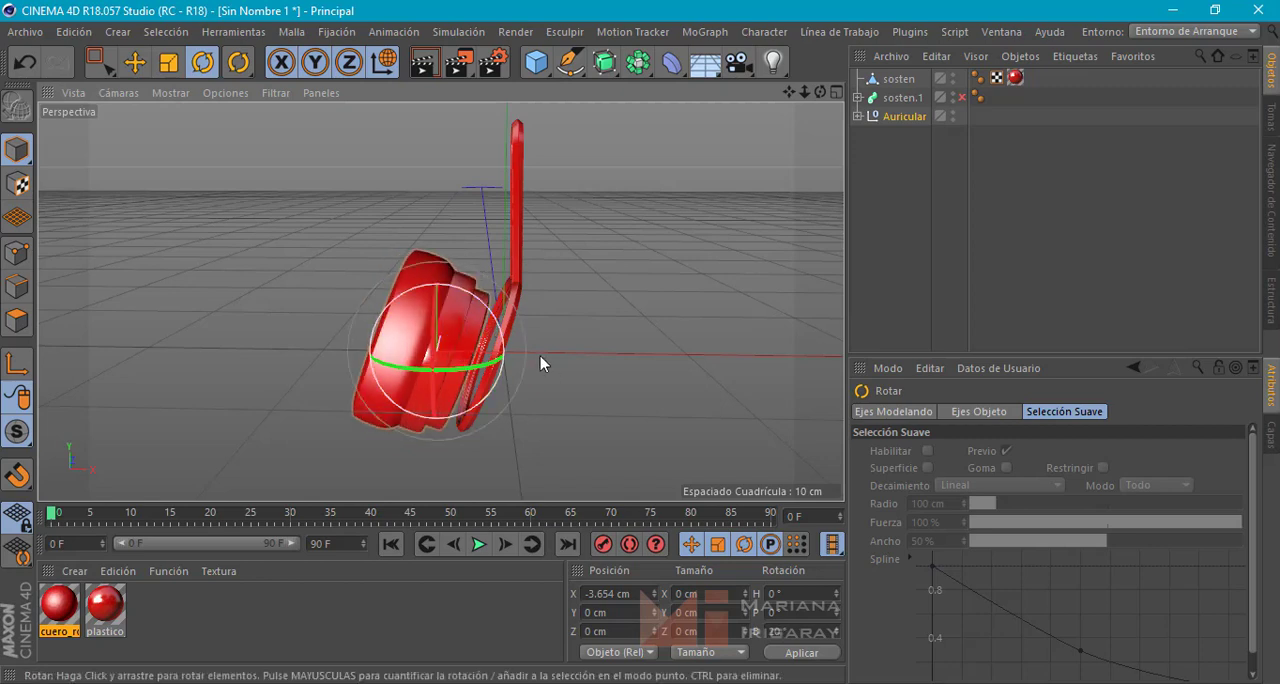
Move the tilted Auricular null along its own X axis against the sosten ring, to about -1.836 cm X and 0.499 cm Y
click(136, 64)
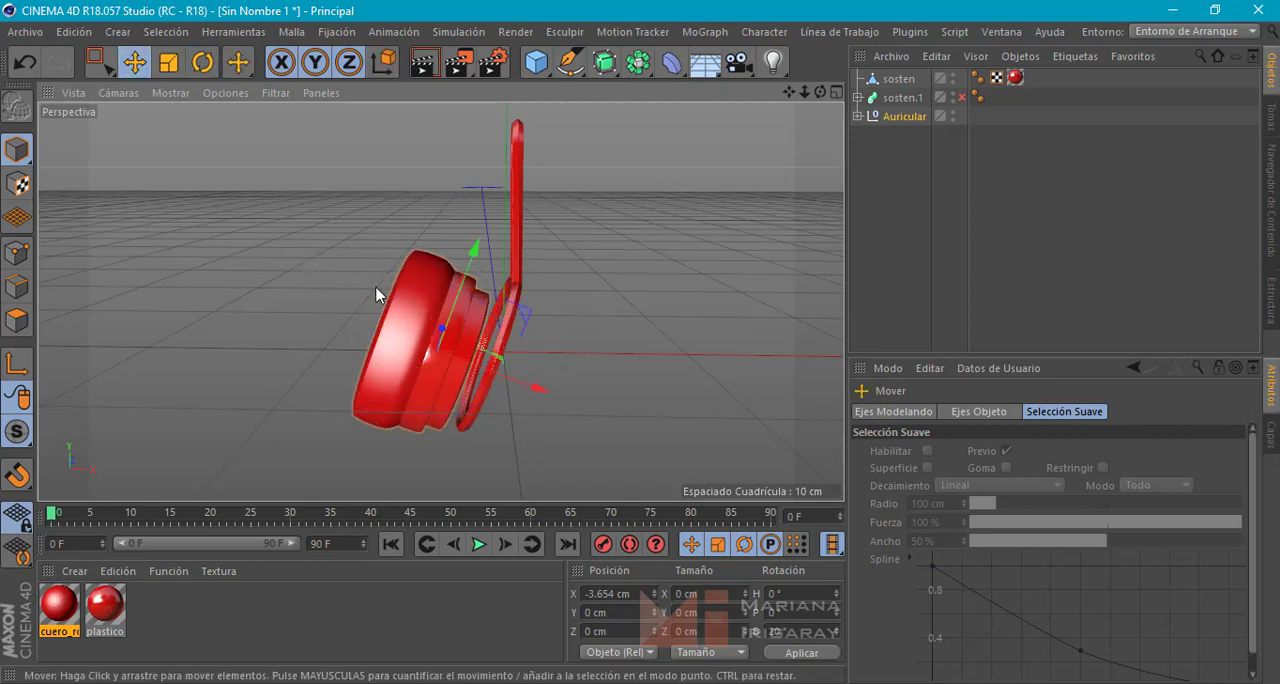
alt+middle_drag(376, 289, 316, 296)
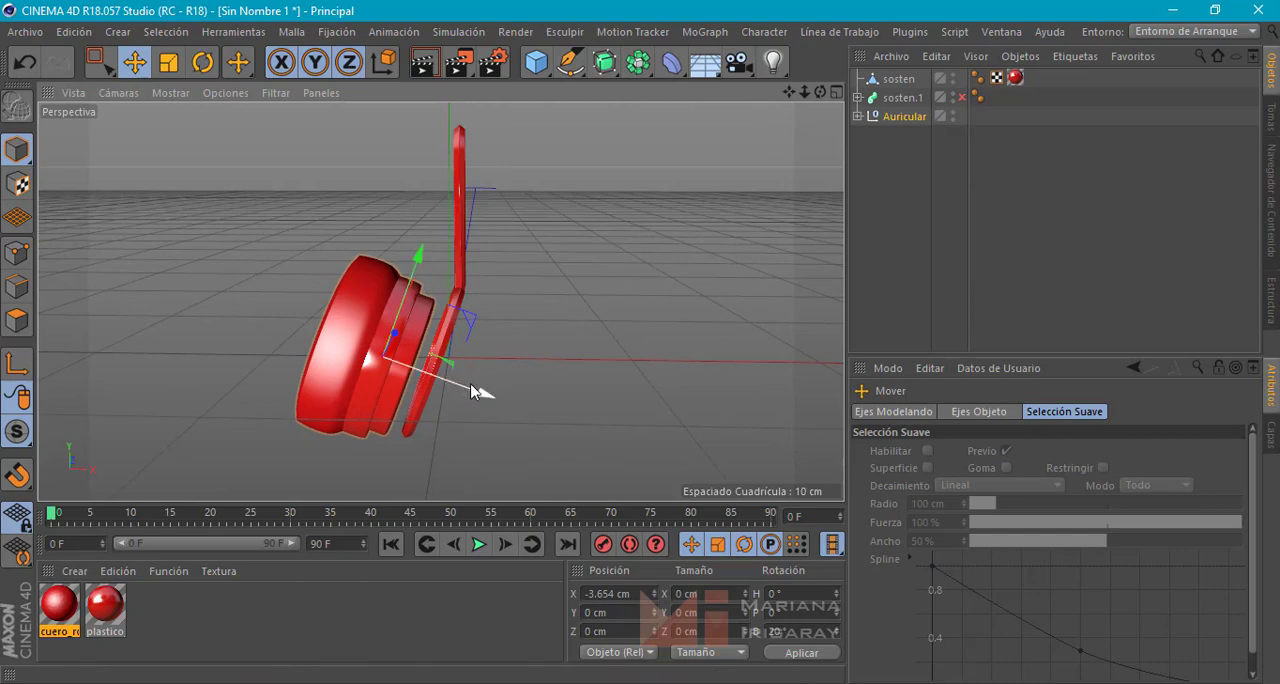
drag(471, 386, 447, 263)
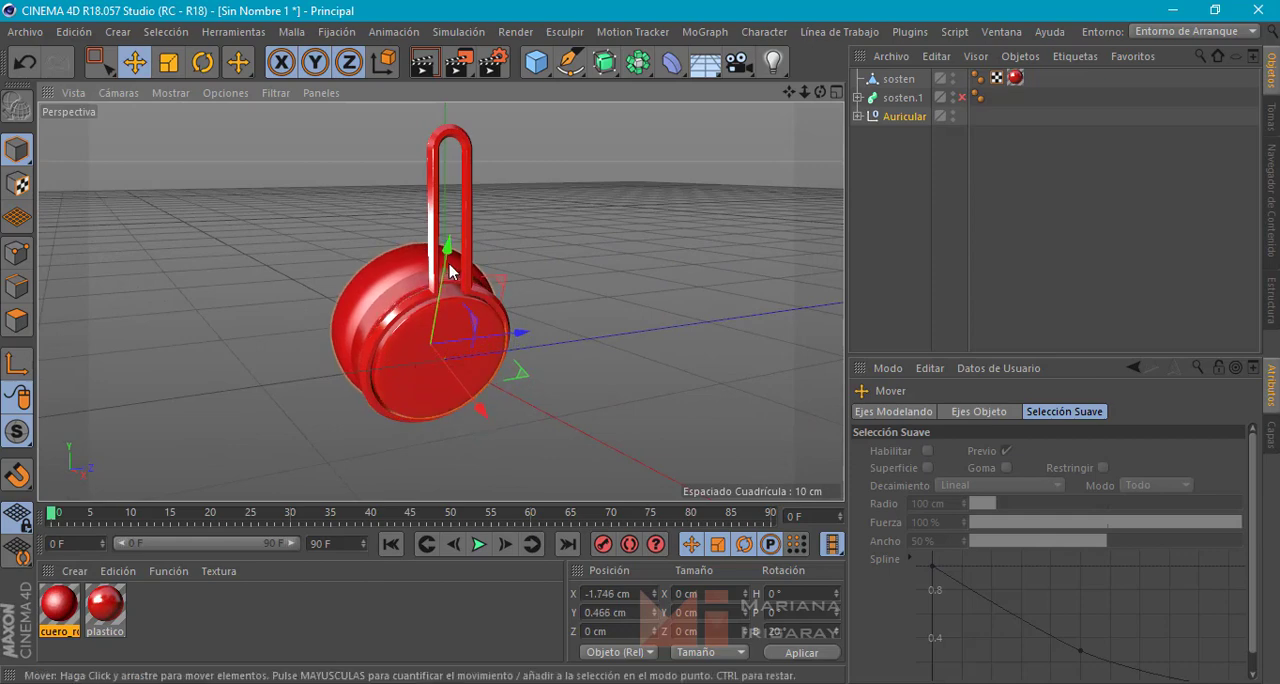
alt+drag(455, 310, 627, 371)
alt+drag(755, 375, 679, 275)
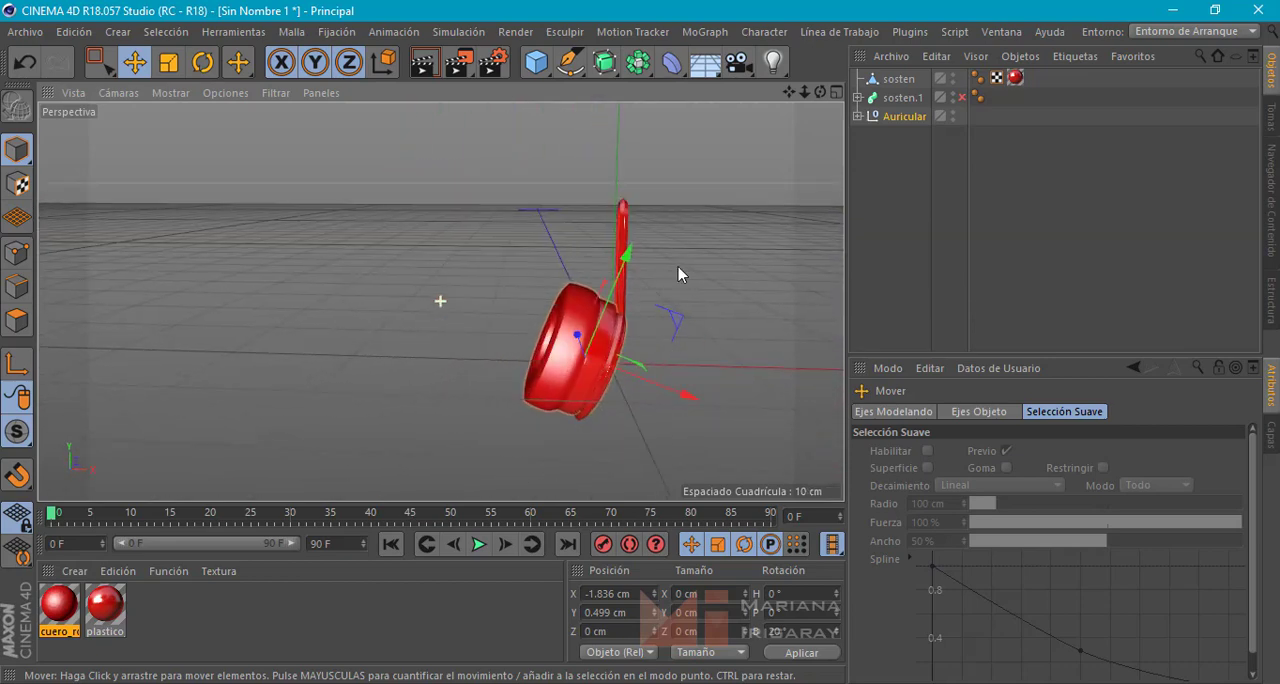
Place the sosten object inside the Auricular null, undoing the trial move of the arm
click(898, 78)
click(857, 116)
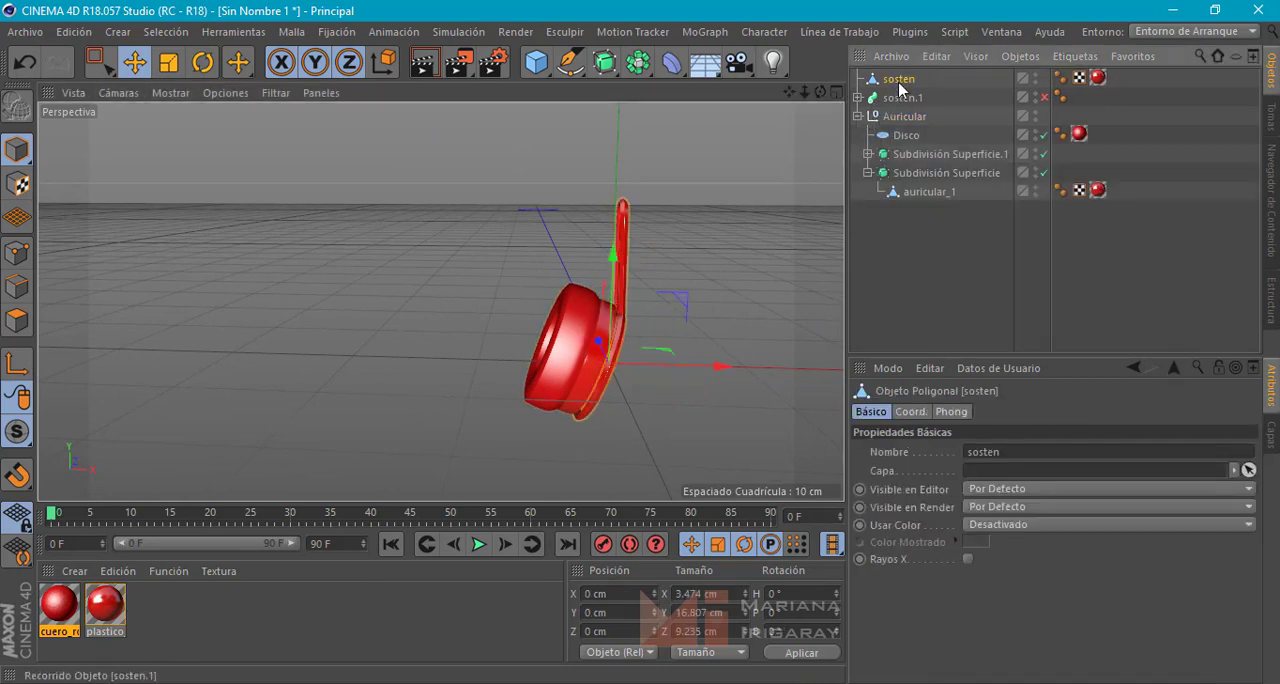
drag(901, 84, 900, 125)
click(857, 97)
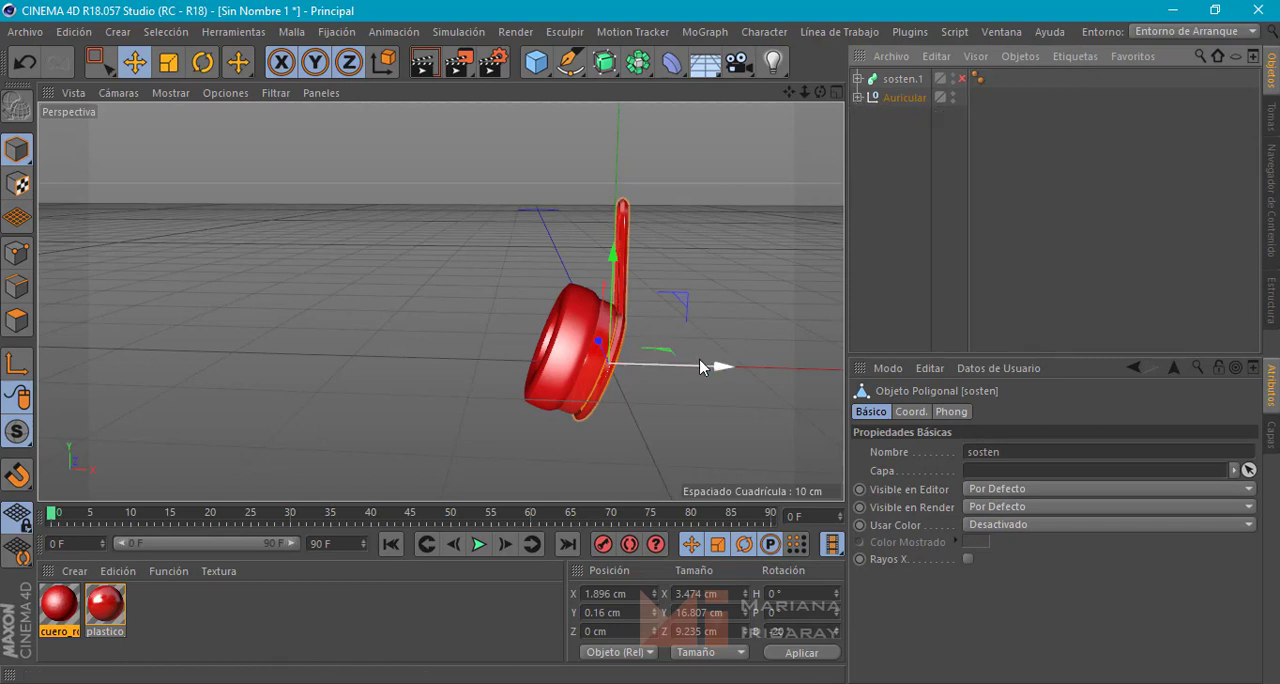
drag(706, 363, 514, 350)
key(ctrl+z)
Try moving the Auricular null along the global and the object X axis, undoing both moves
click(903, 97)
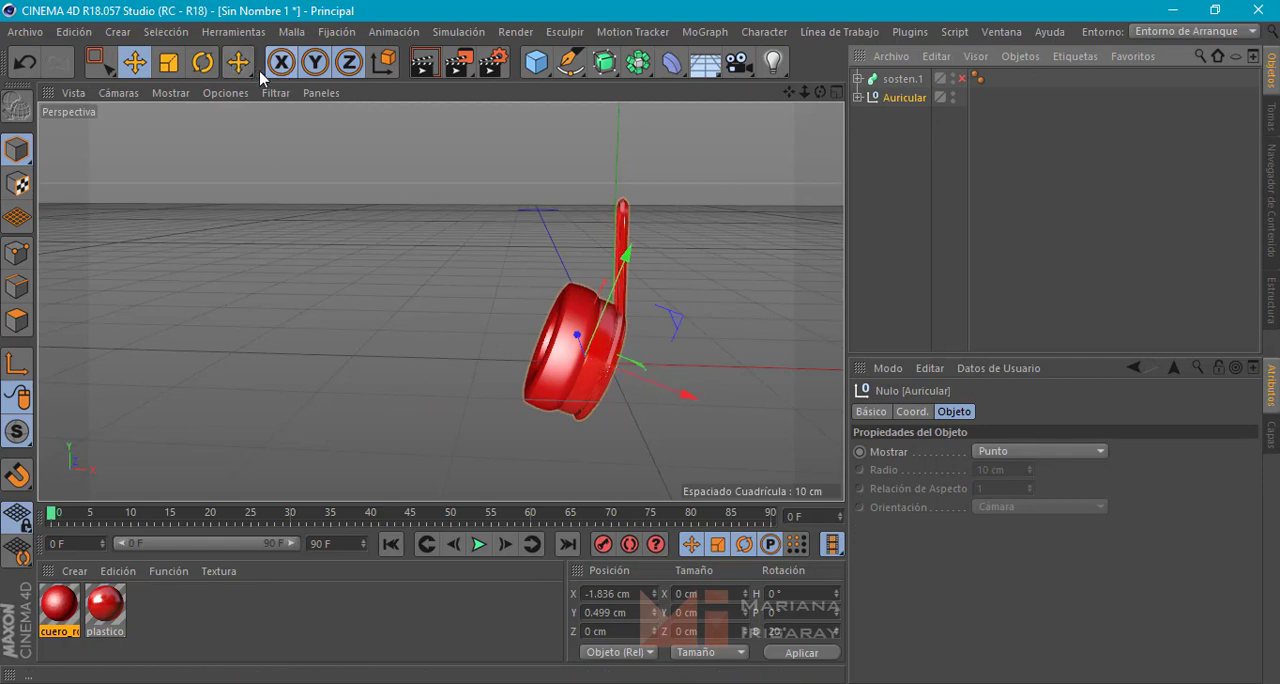
click(384, 63)
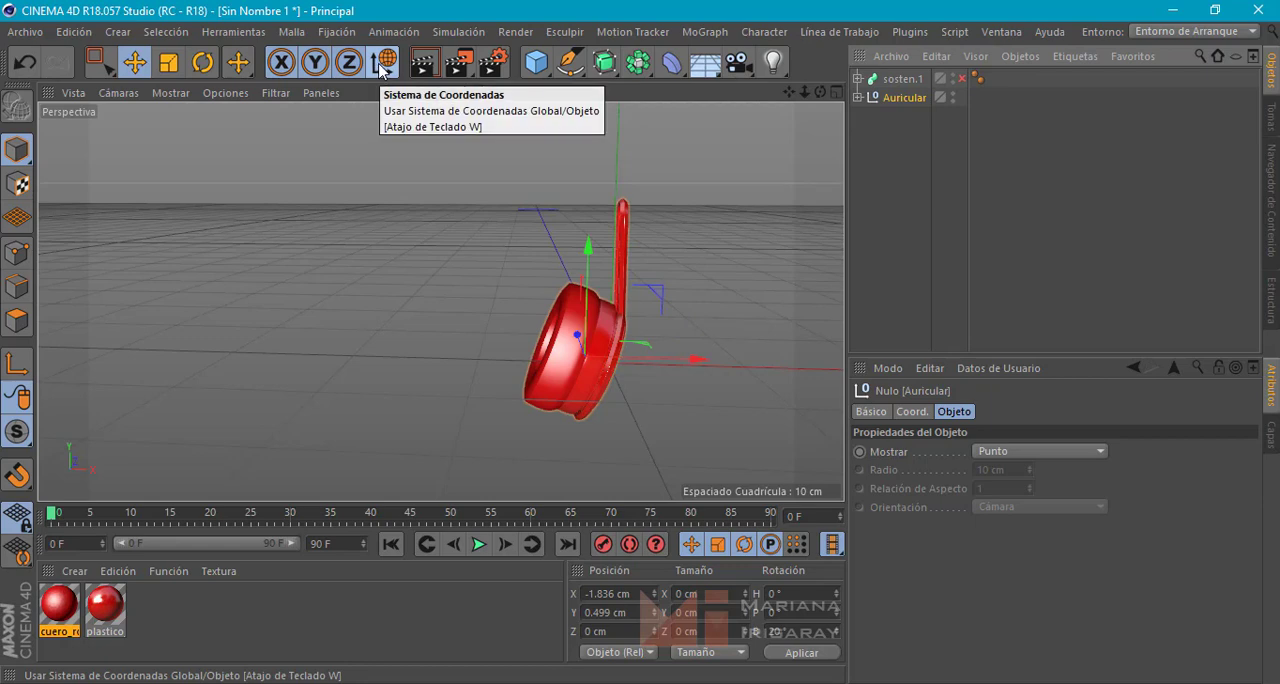
click(383, 65)
click(383, 66)
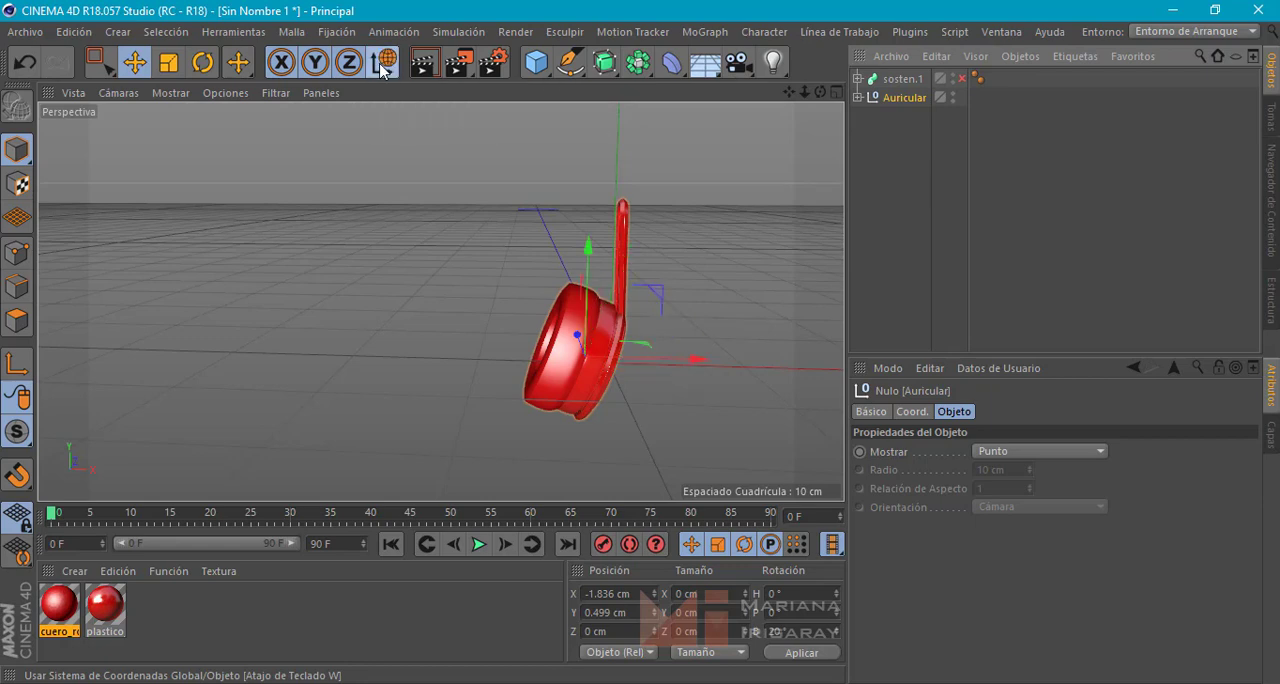
drag(684, 358, 756, 380)
key(ctrl+z)
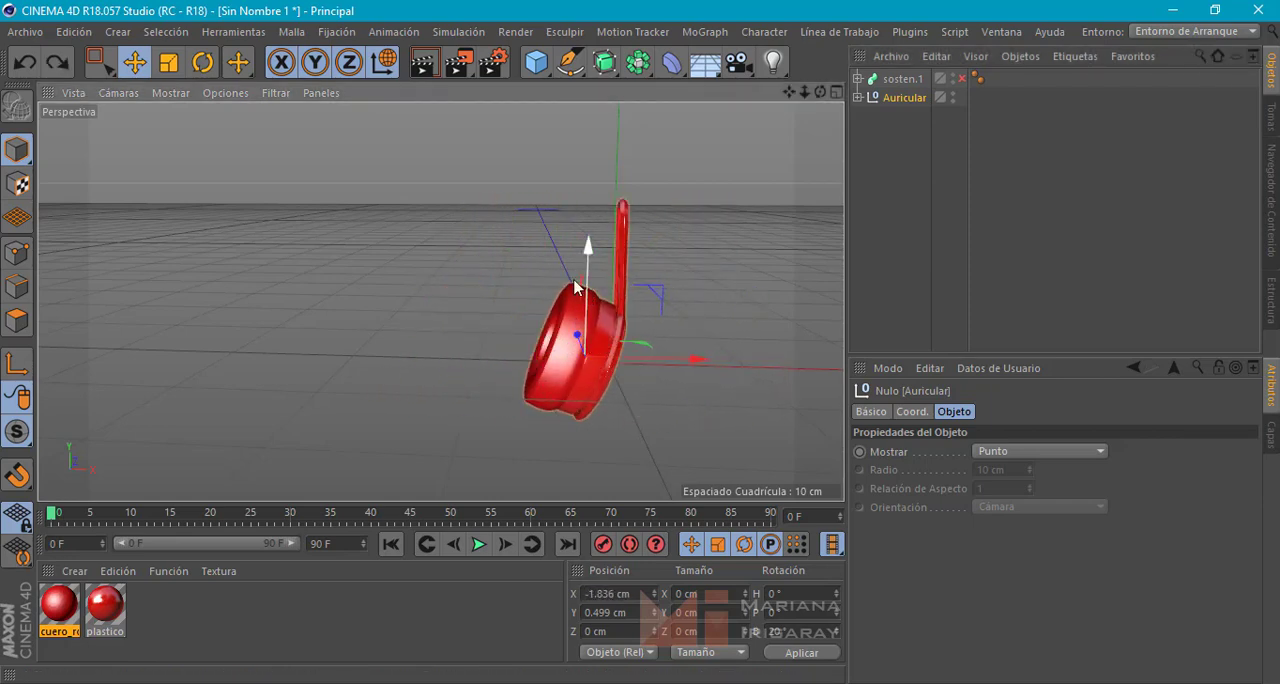
click(382, 70)
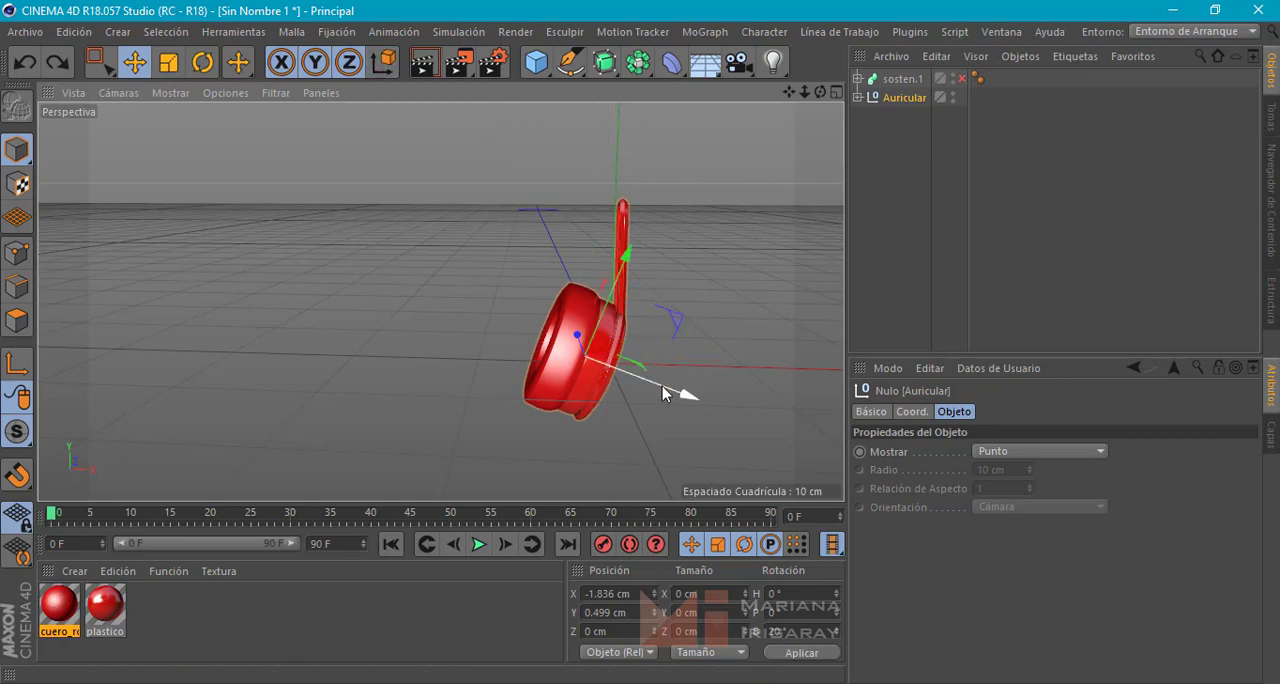
drag(665, 390, 570, 330)
key(ctrl+z)
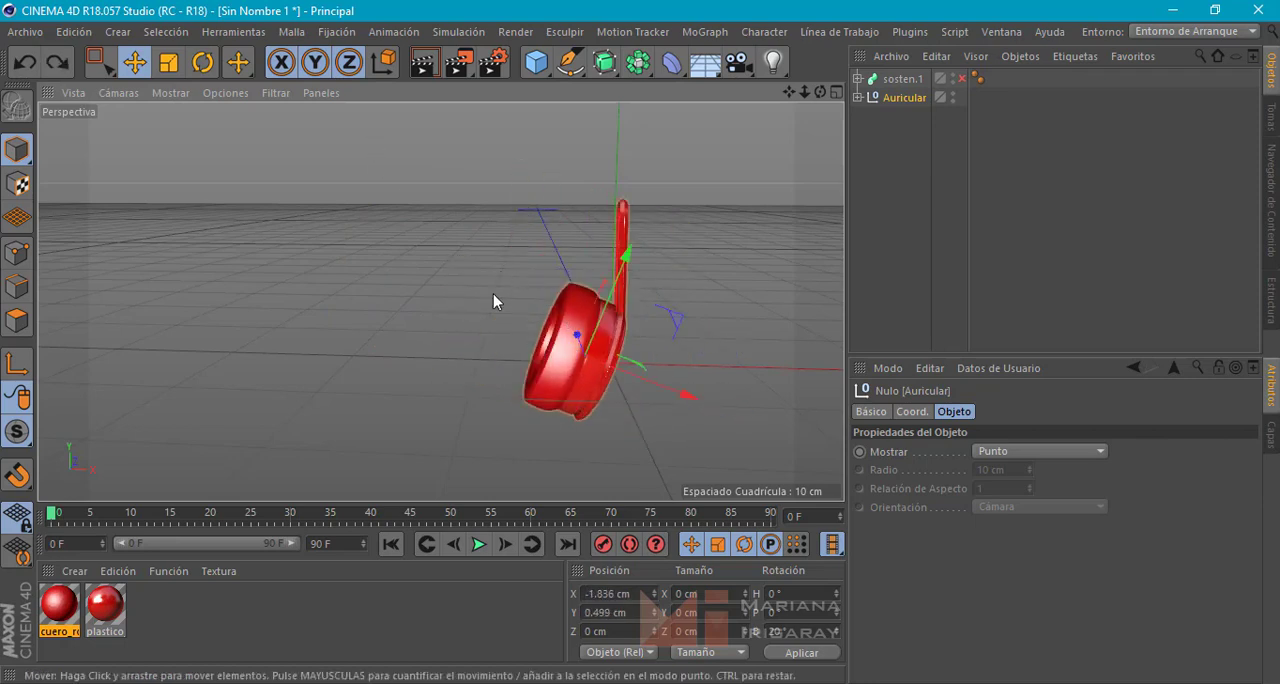
click(382, 62)
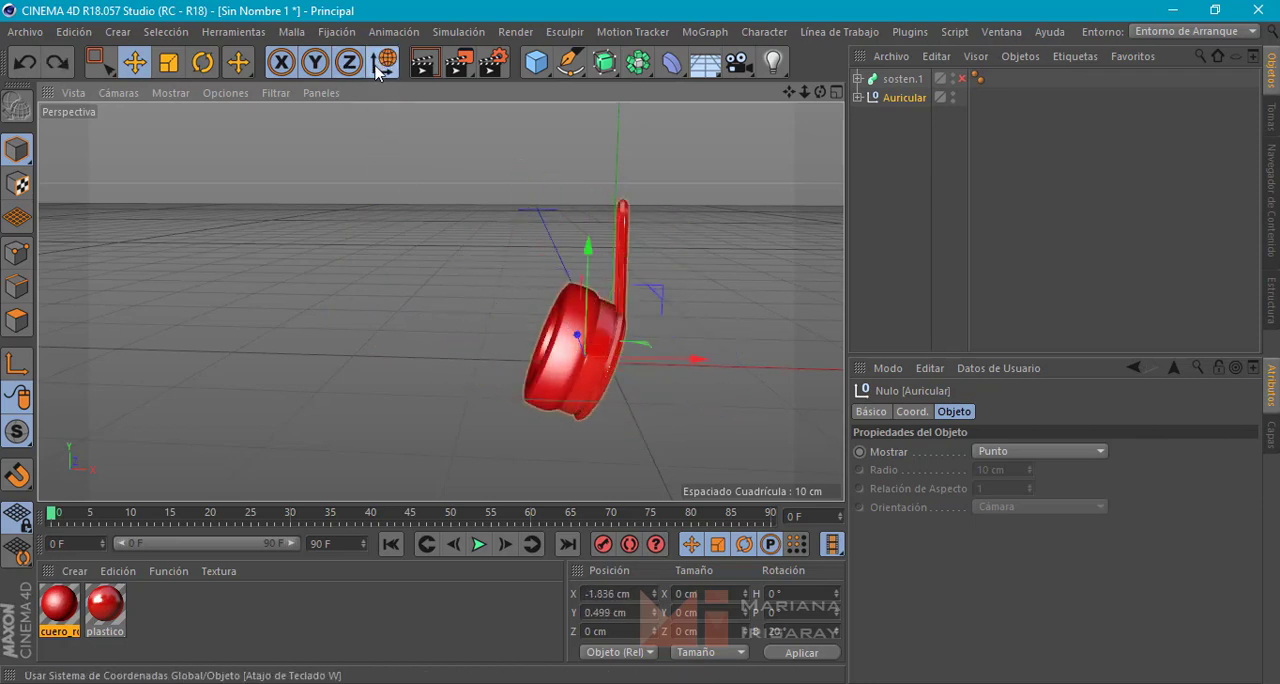
click(376, 68)
click(378, 70)
click(377, 70)
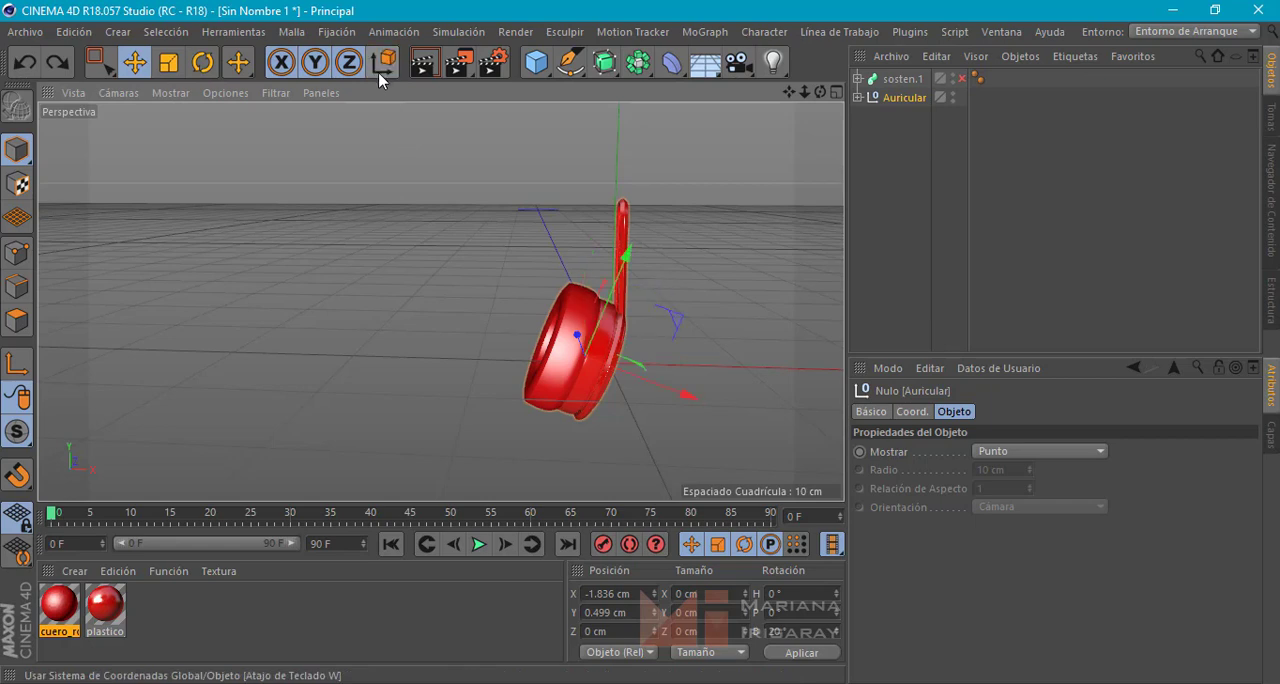
Move the Auricular null along the global X axis and set its X position to 15 cm
click(378, 70)
drag(697, 361, 896, 369)
alt+middle_drag(580, 358, 514, 355)
drag(680, 366, 750, 372)
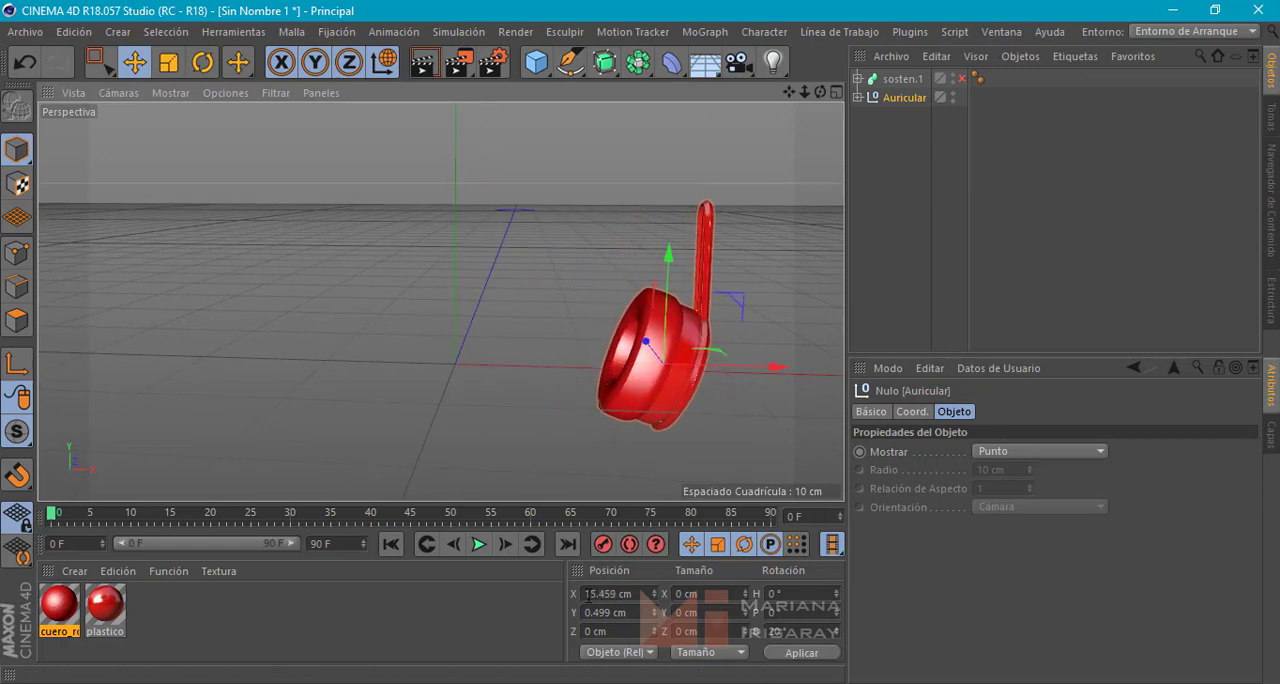
drag(617, 594, 567, 594)
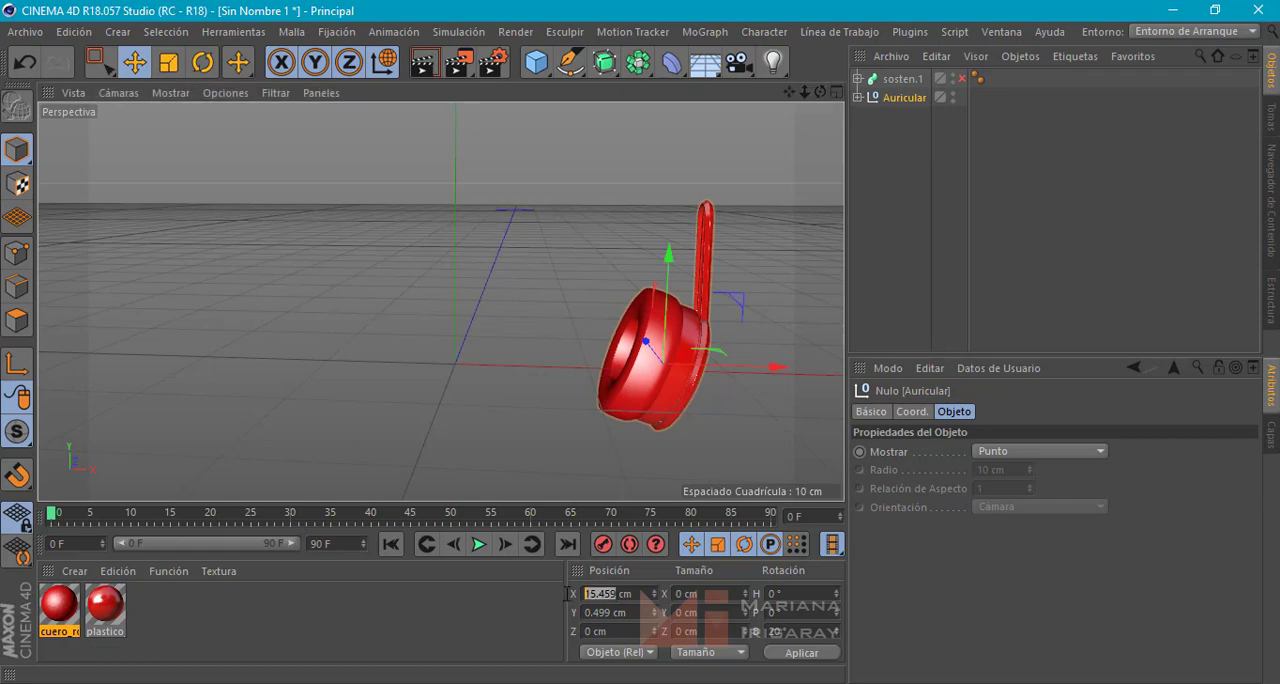
text(15)
key(Return)
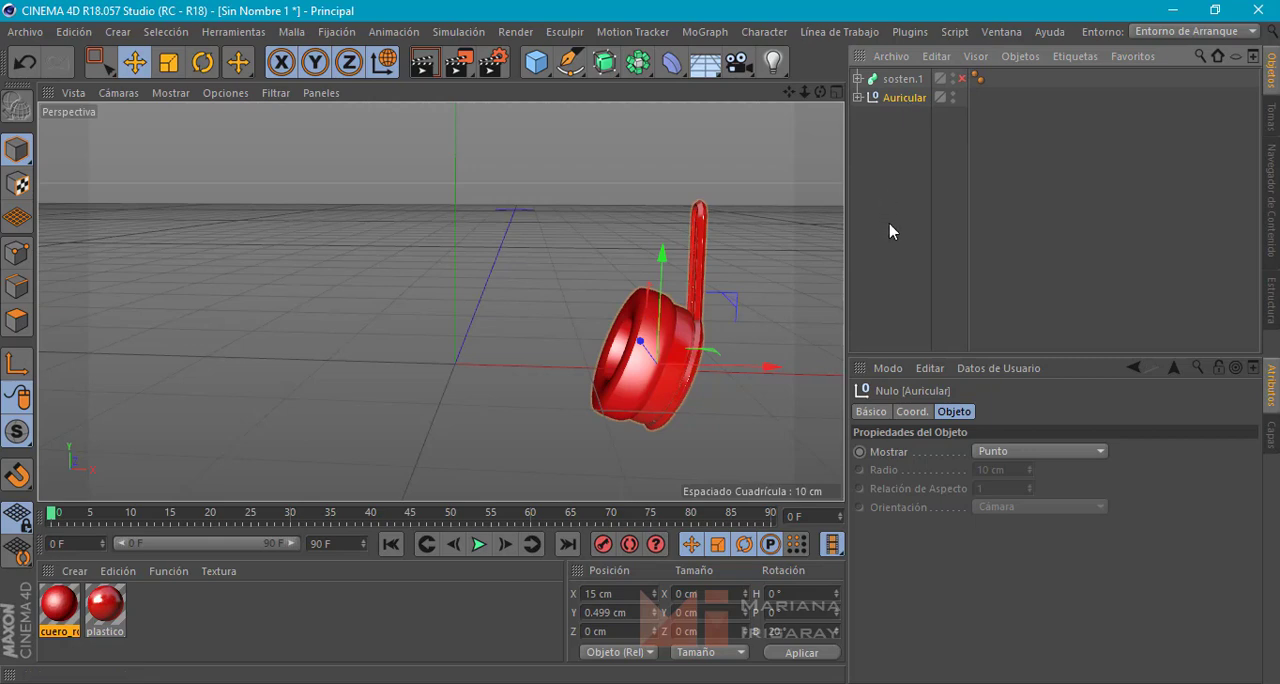
Duplicate the Auricular null and delete the disabled sosten.1 sweep object
key(ctrl+v)
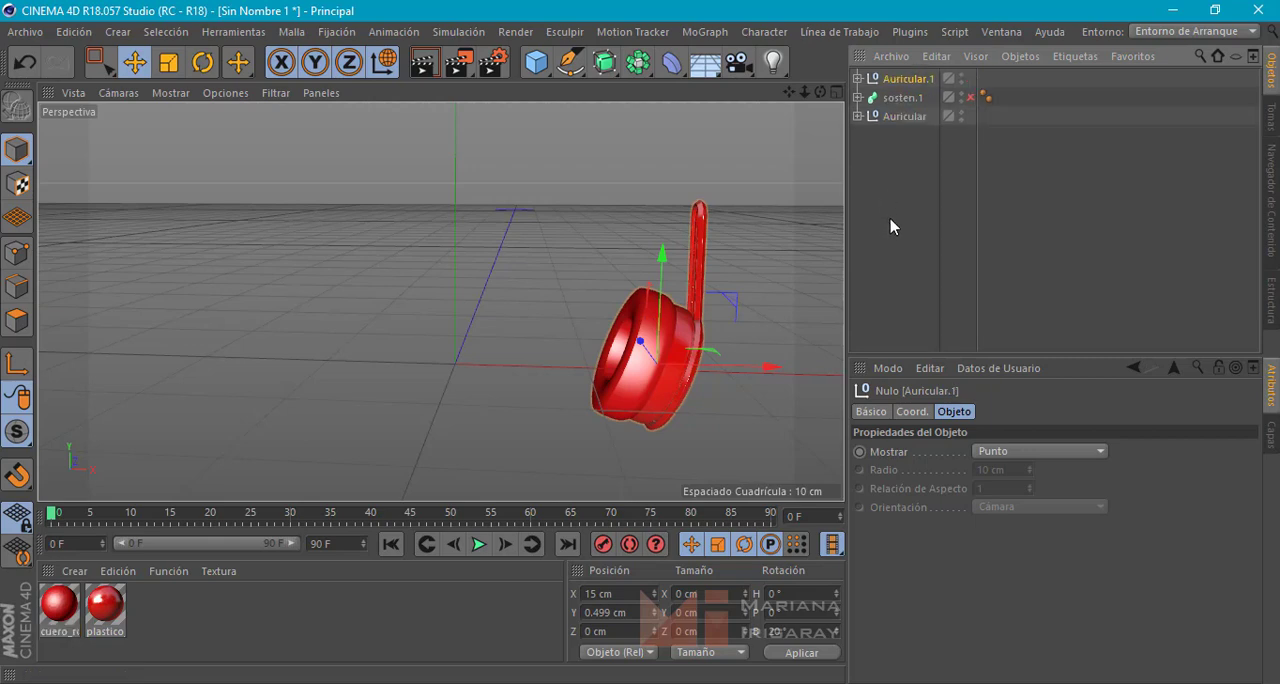
click(903, 97)
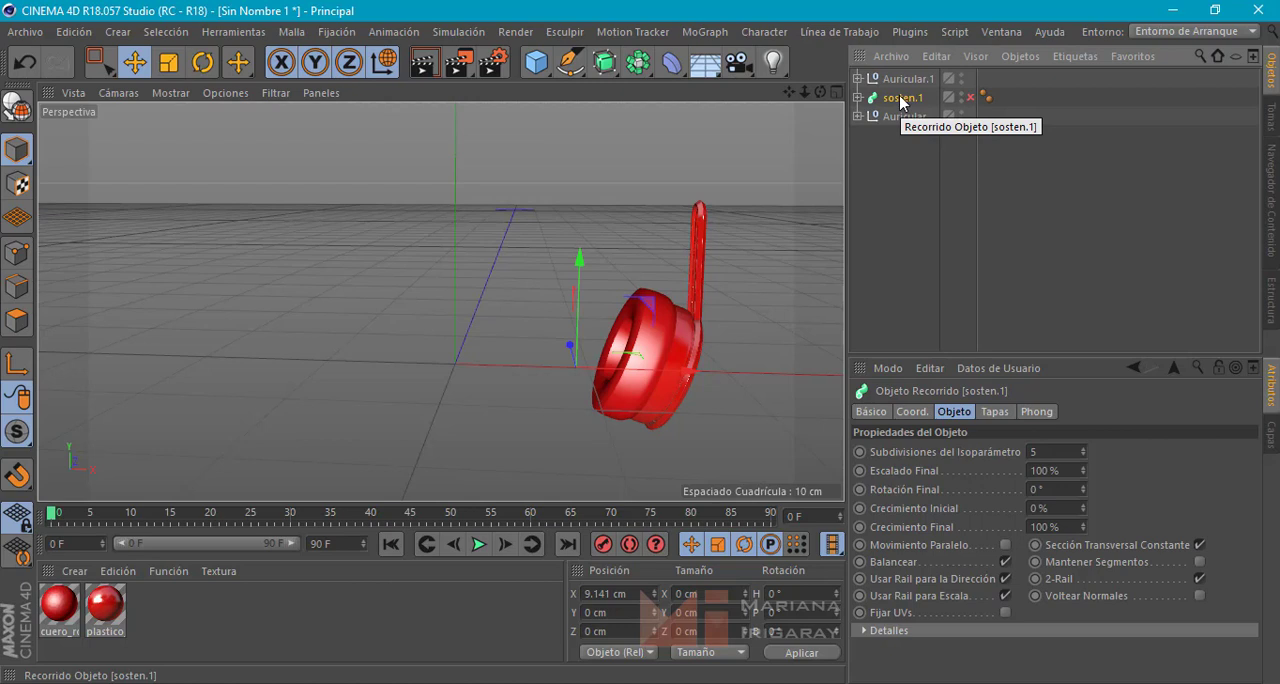
key(Delete)
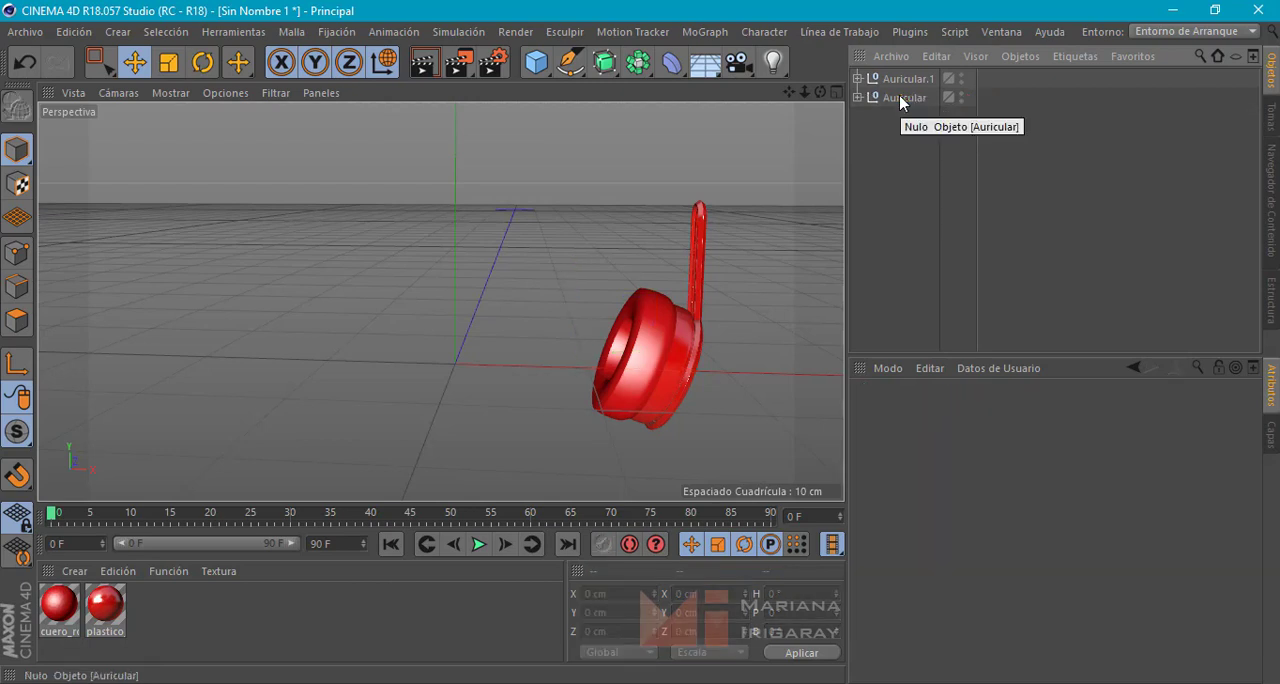
Move the copied ear cup, Auricular.1, to the opposite side and set its X position to -7 cm
click(906, 78)
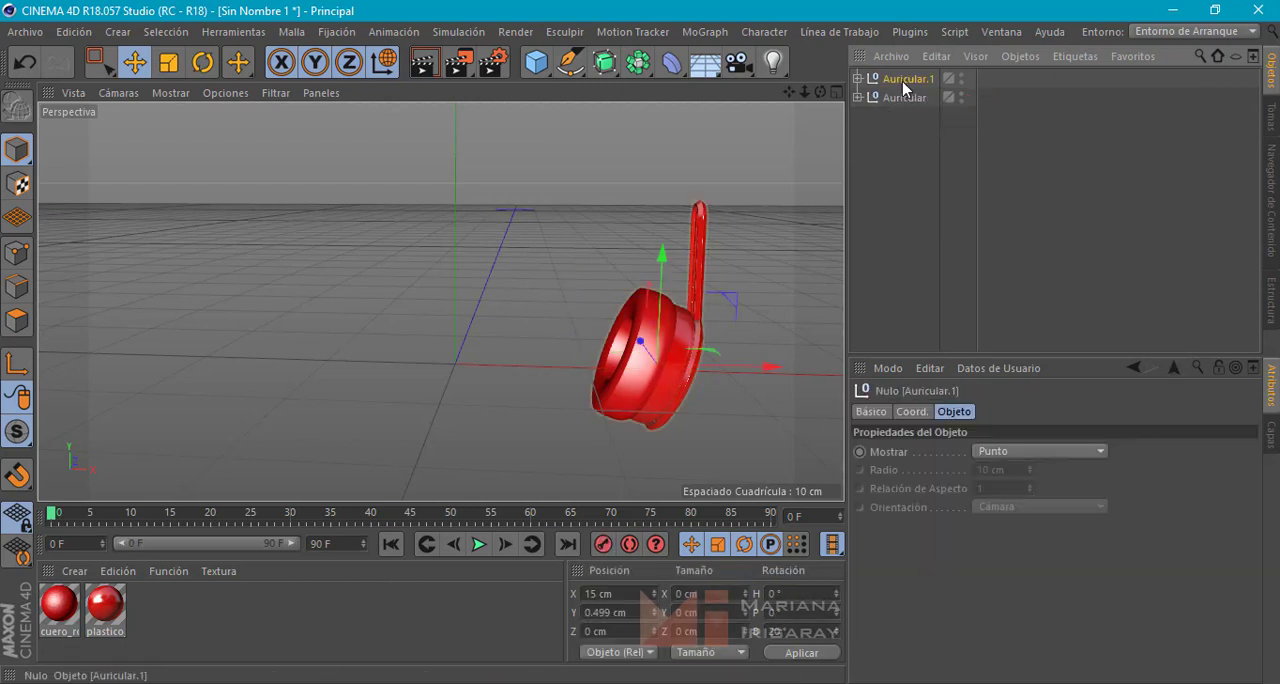
drag(728, 366, 529, 373)
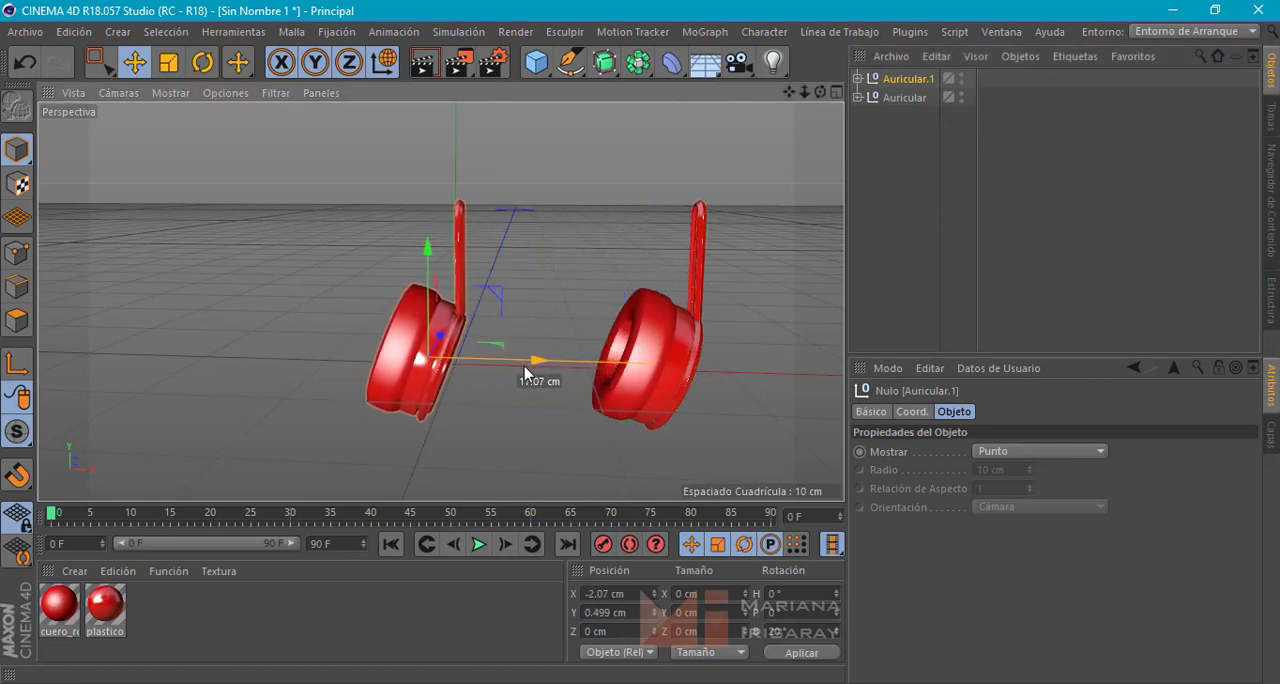
click(590, 593)
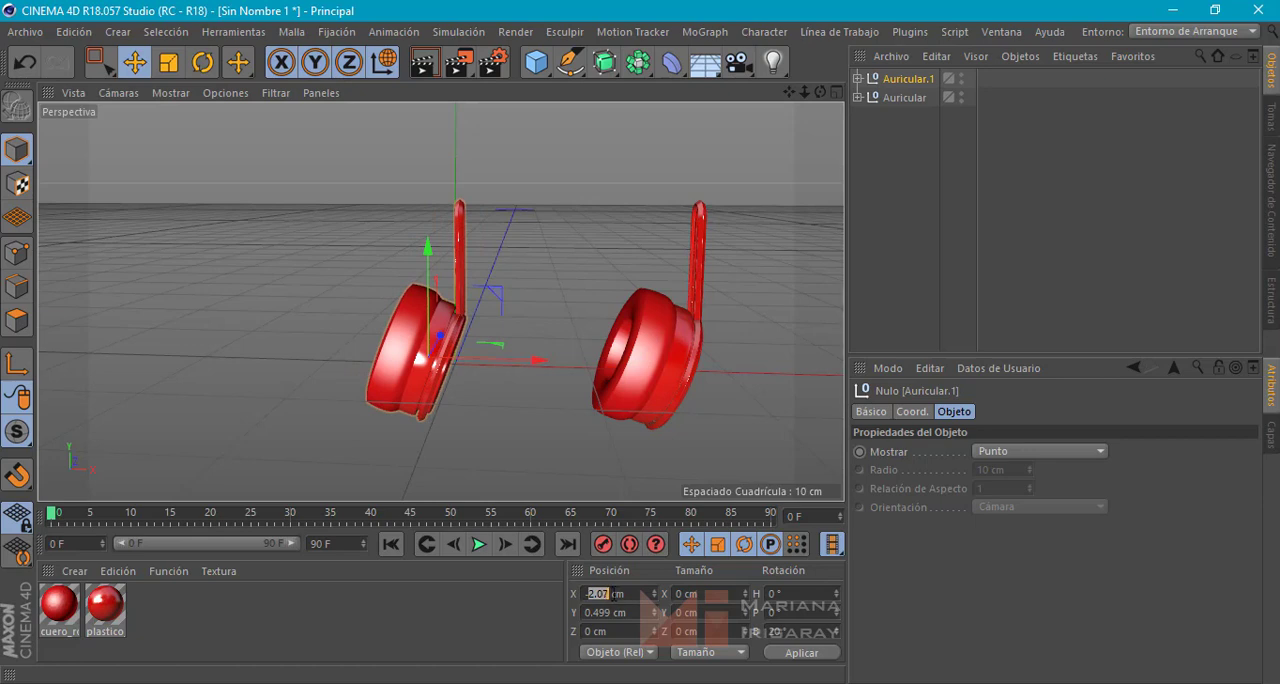
text(-15)
key(Return)
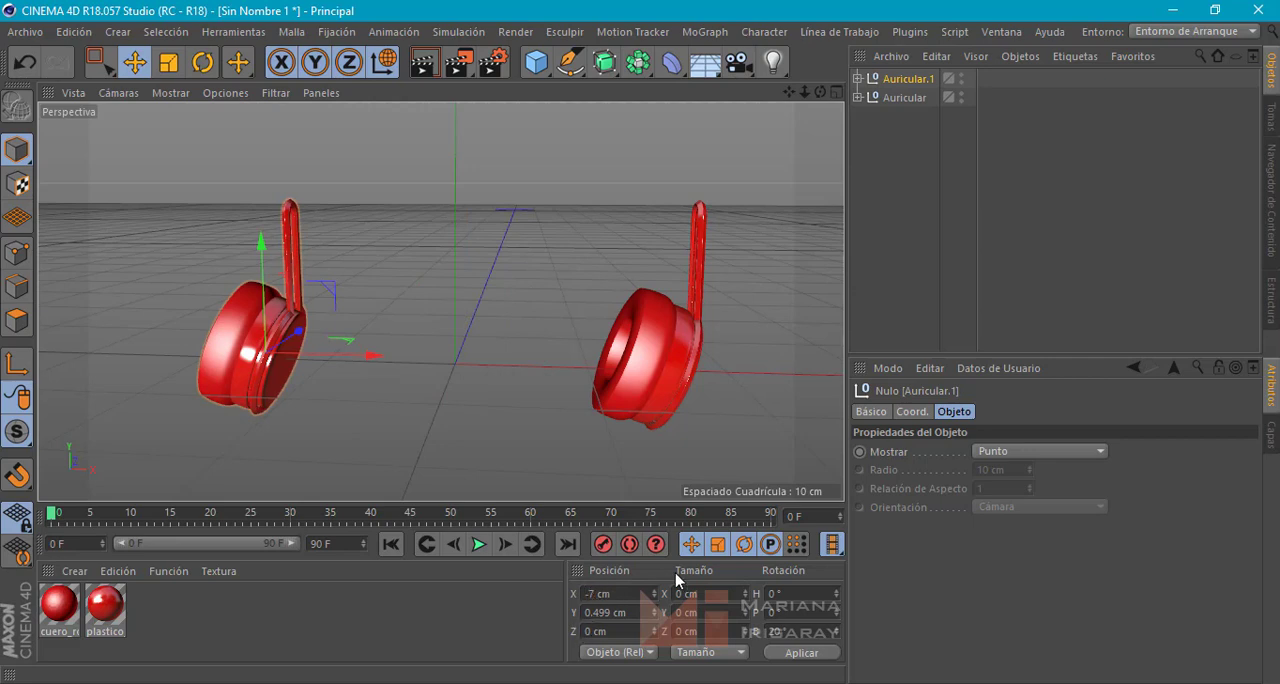
key(Return)
Set the X position of the original Auricular null to 7 cm
click(904, 97)
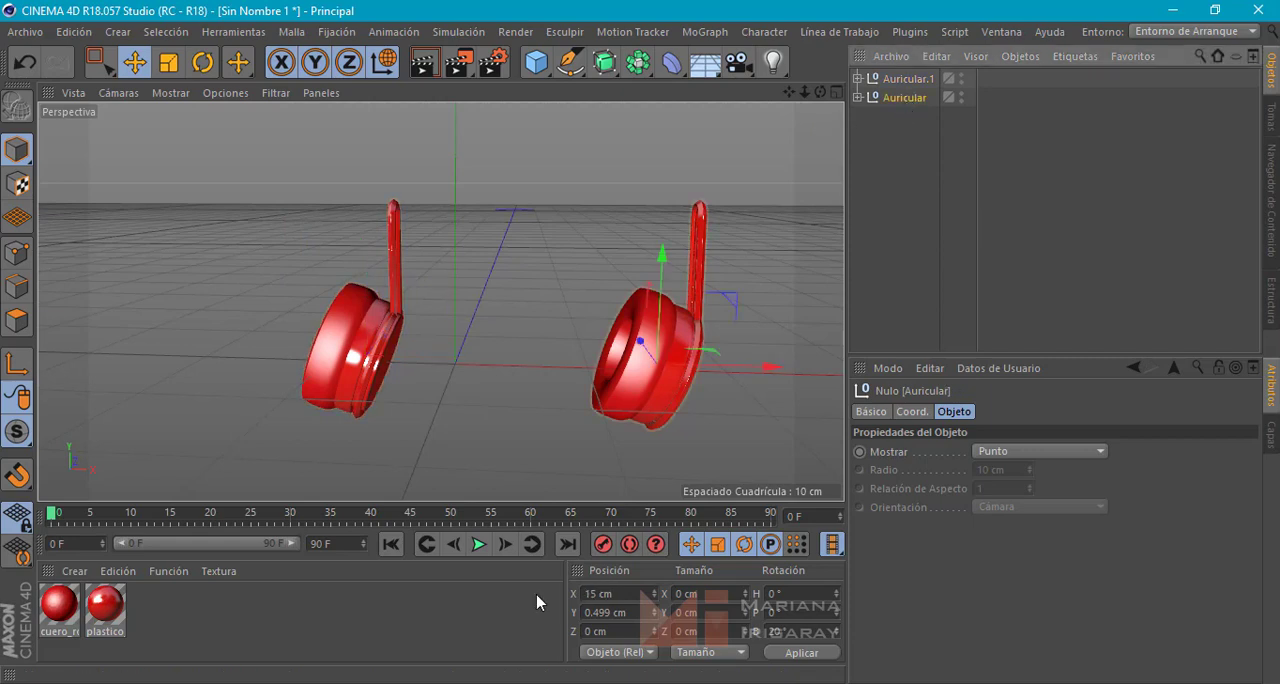
drag(596, 592, 538, 592)
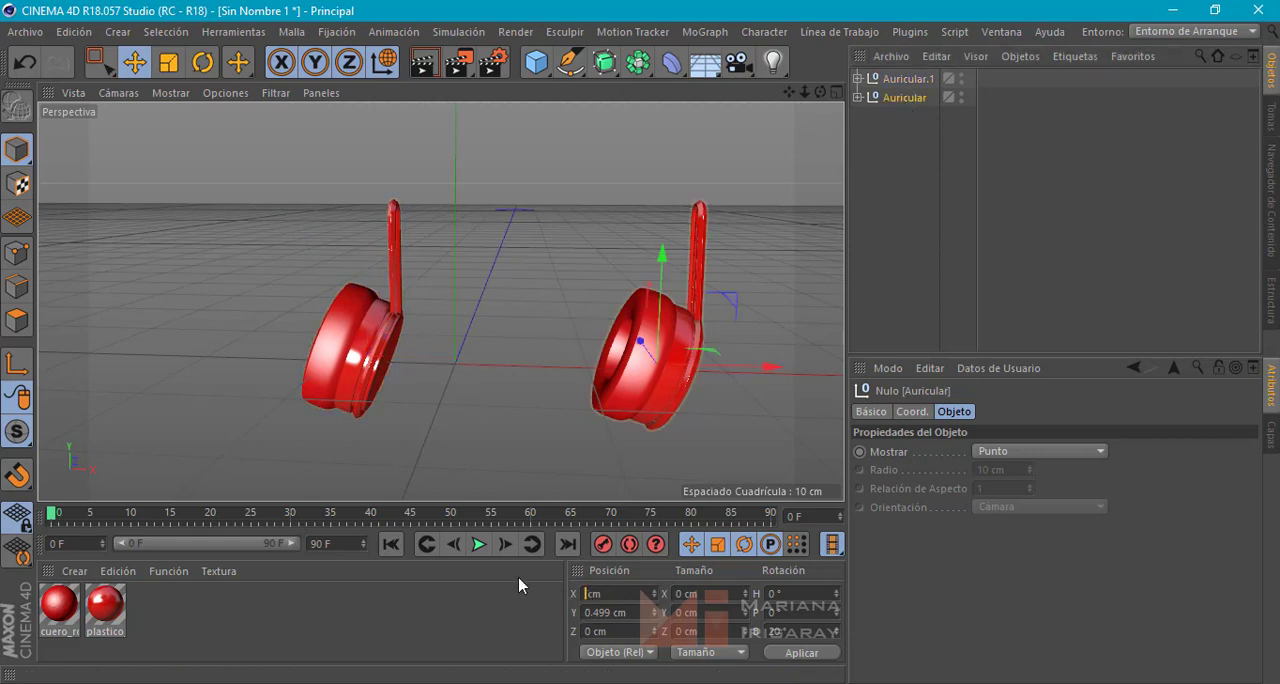
text(7)
key(Return)
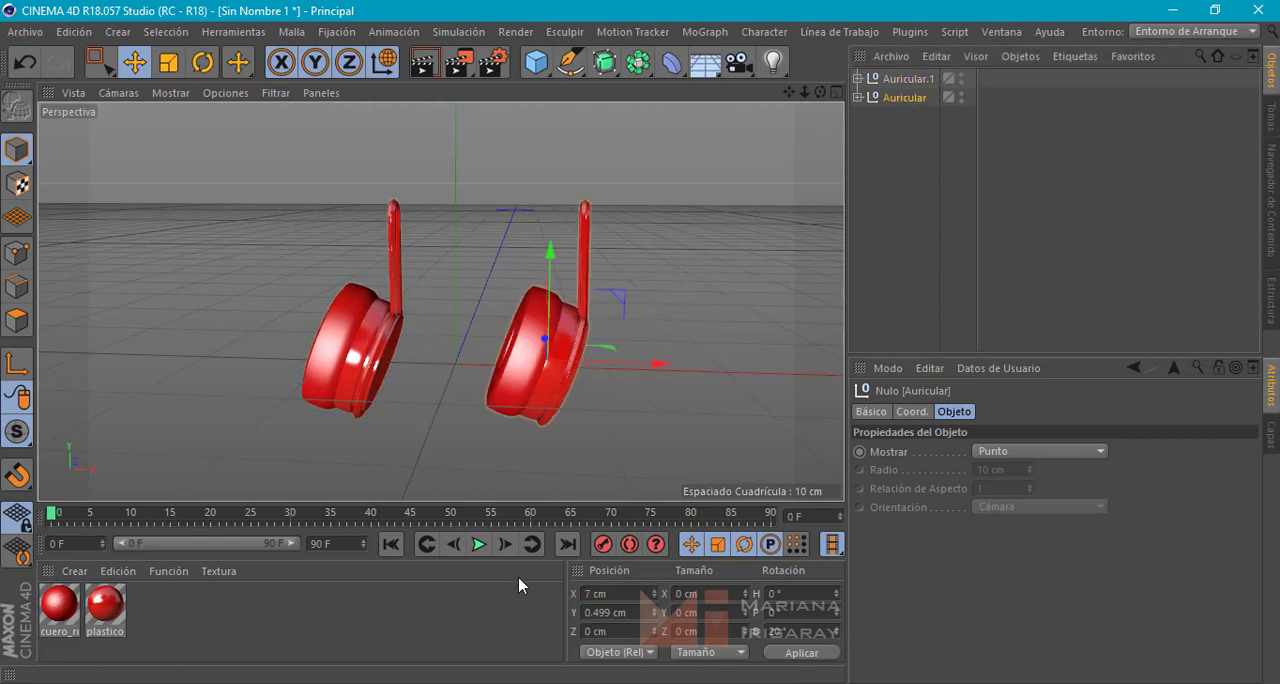
Rotate the Auricular.1 null 180° in heading so the copied ear cup faces the original
click(341, 326)
click(902, 97)
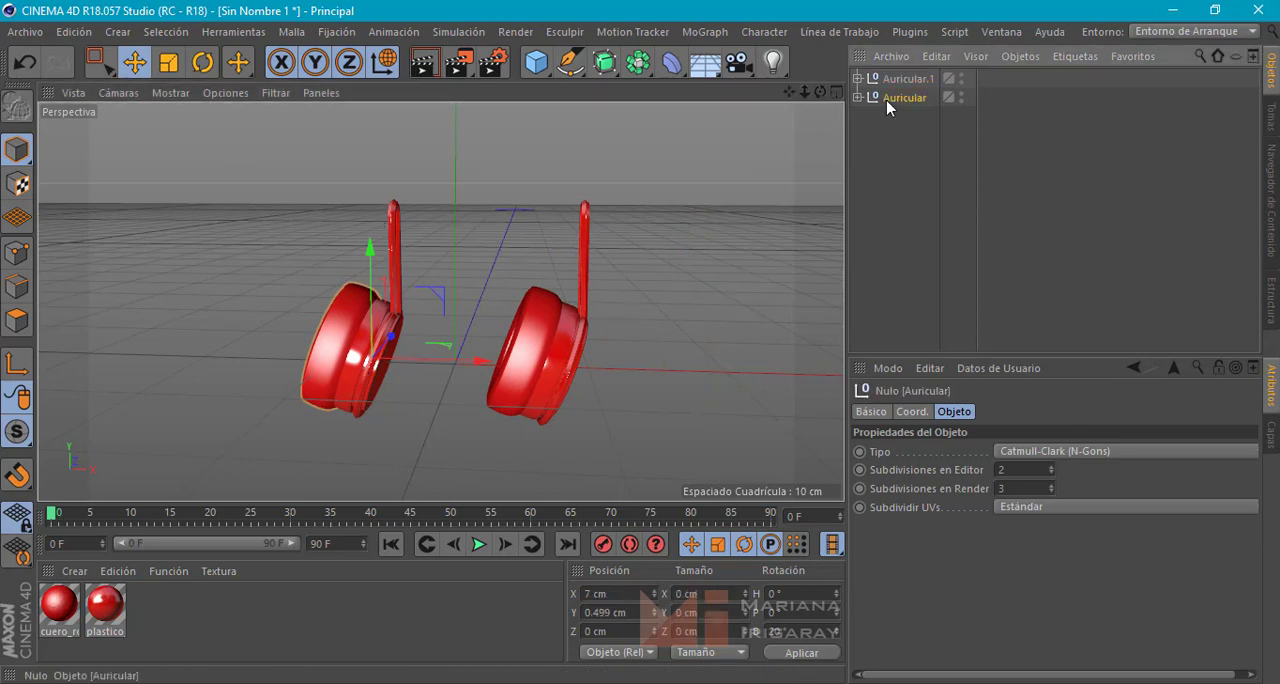
click(906, 80)
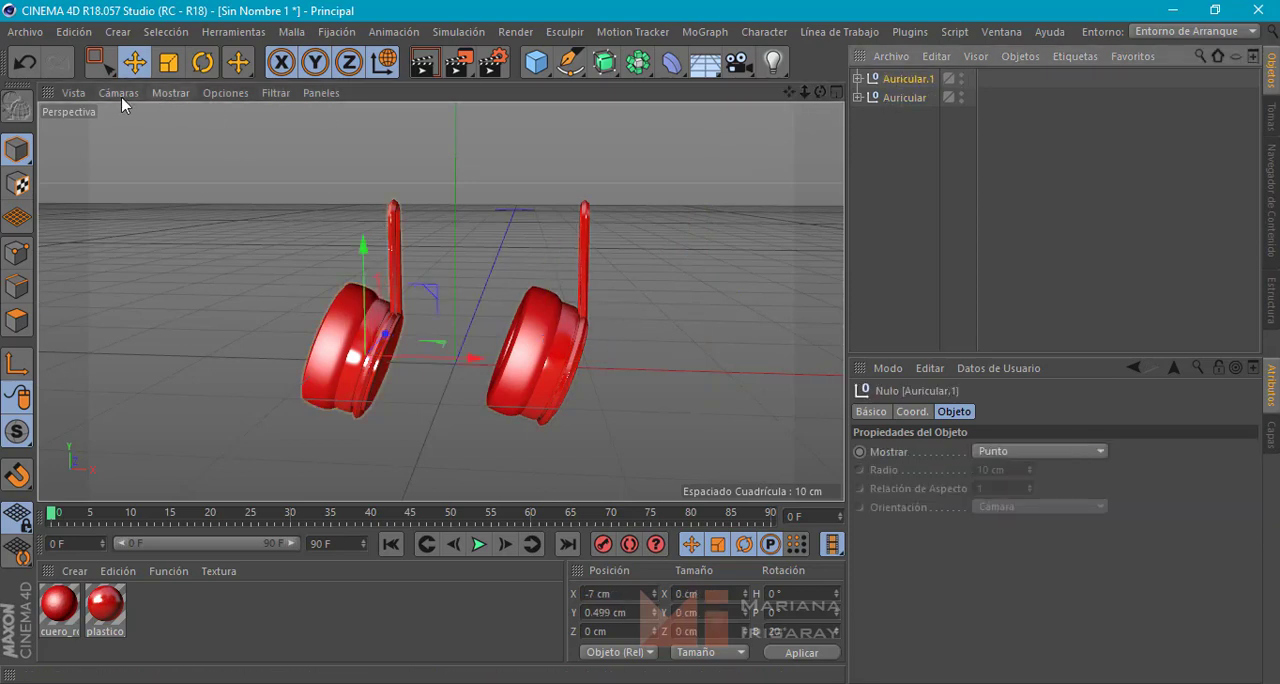
click(202, 62)
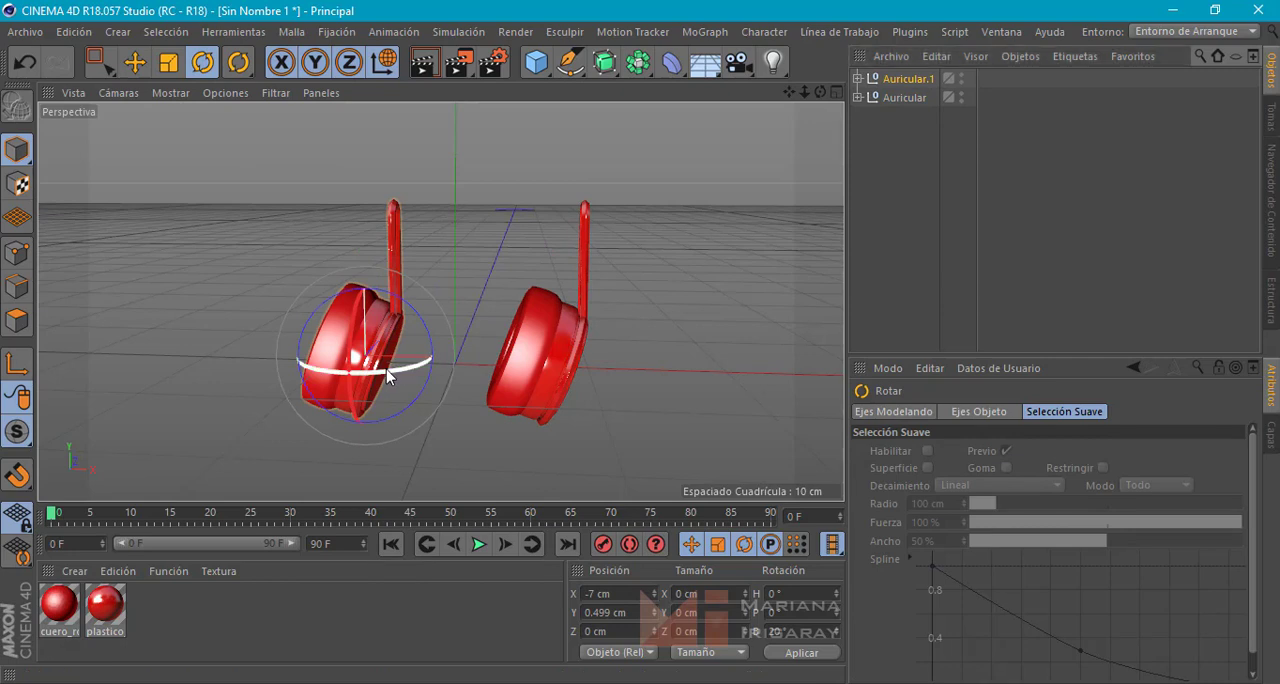
drag(386, 369, 116, 127)
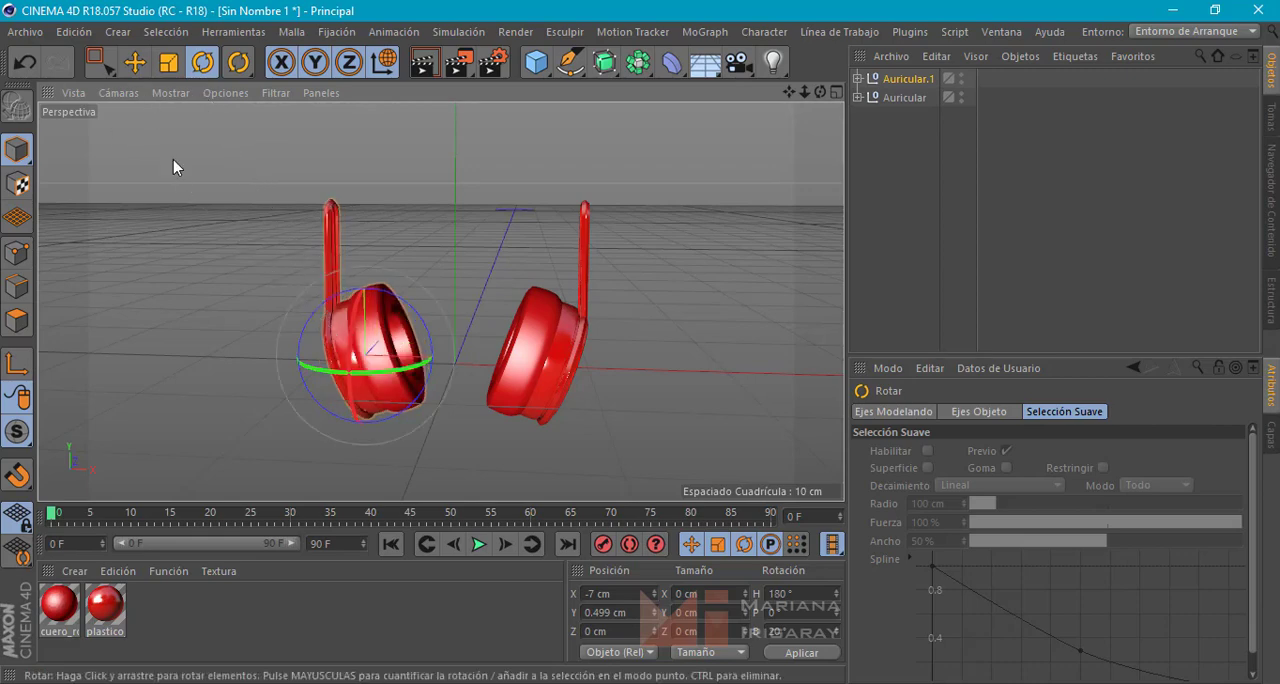
alt+middle_drag(496, 480, 511, 458)
alt+drag(511, 463, 553, 443)
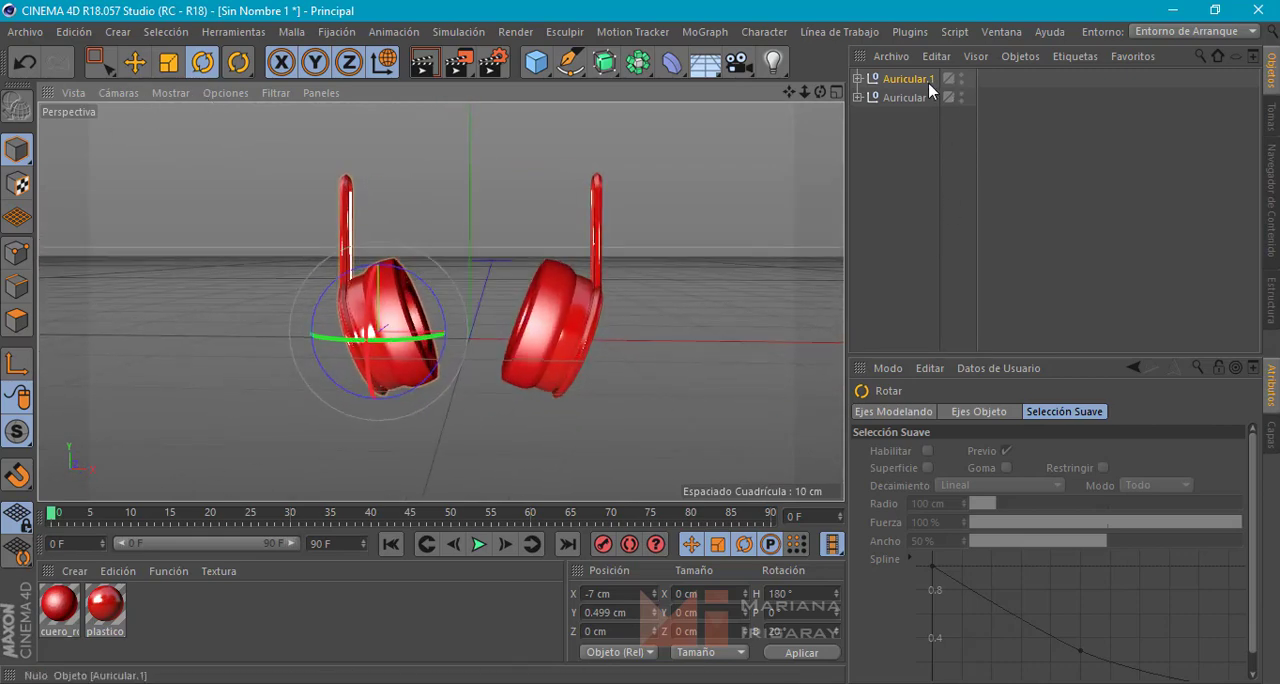
Spread the ear cups apart by setting the X position of Auricular to 9 cm and of Auricular.1 to -9 cm
click(905, 98)
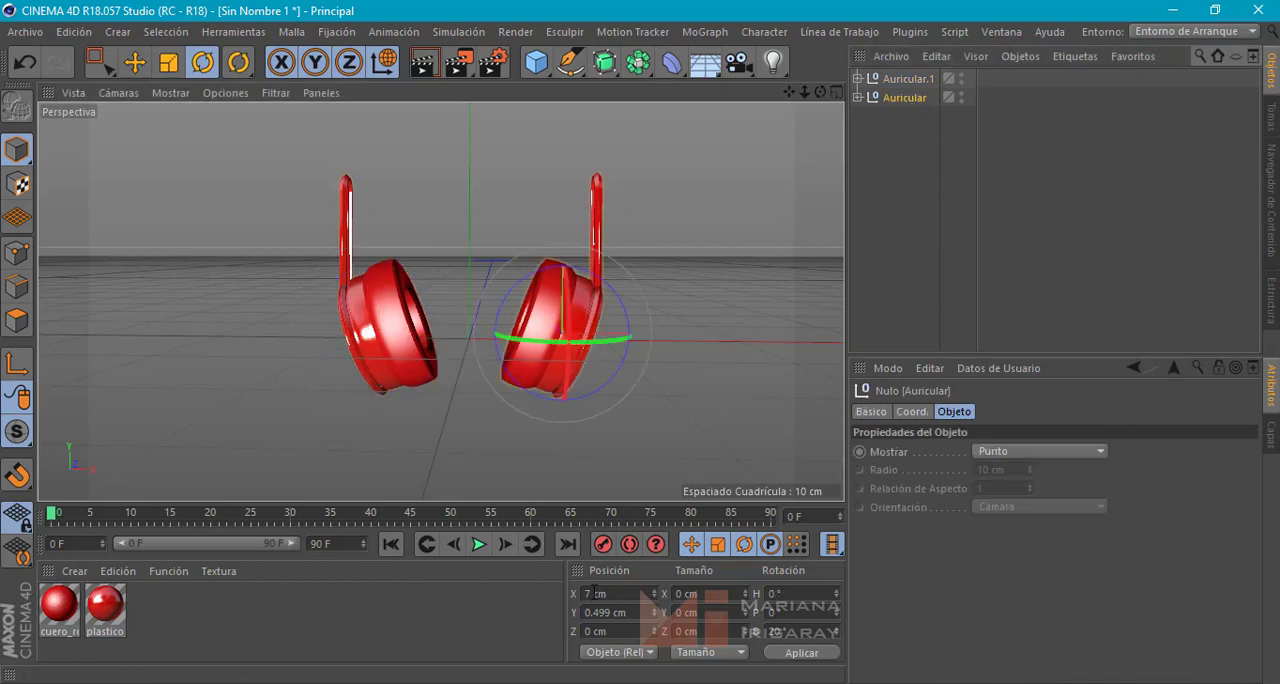
key(Return)
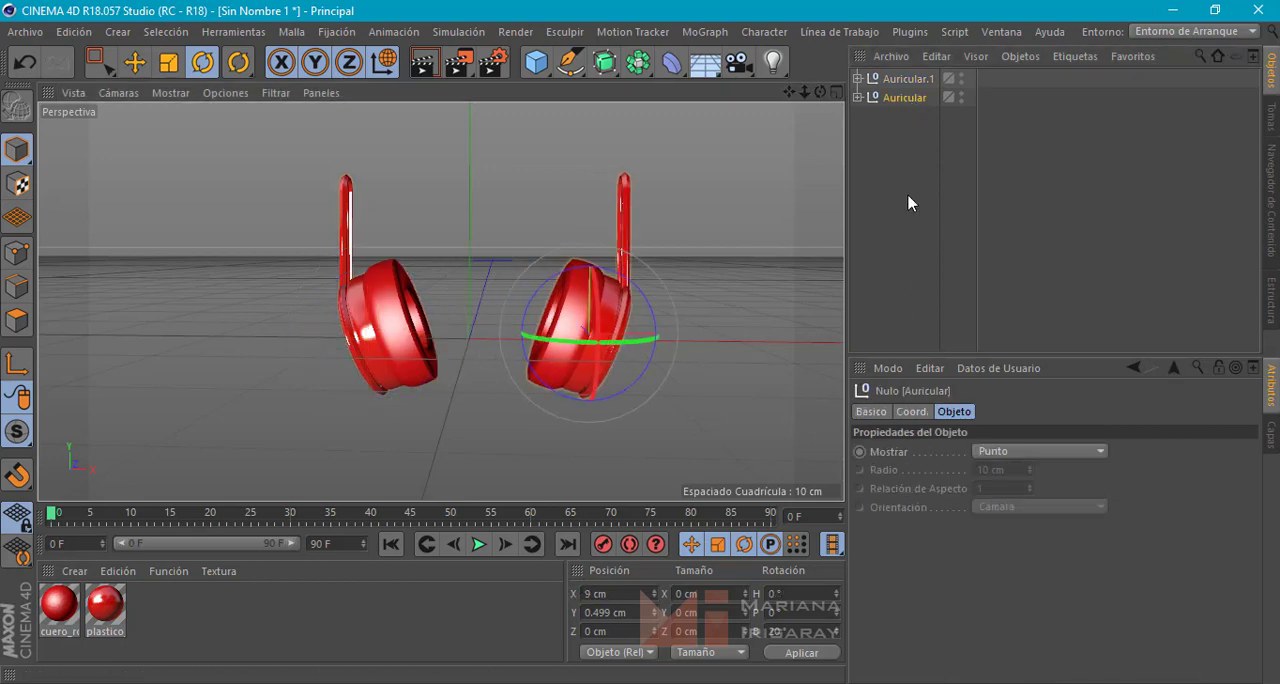
click(901, 78)
drag(596, 594, 590, 594)
text(9)
key(Return)
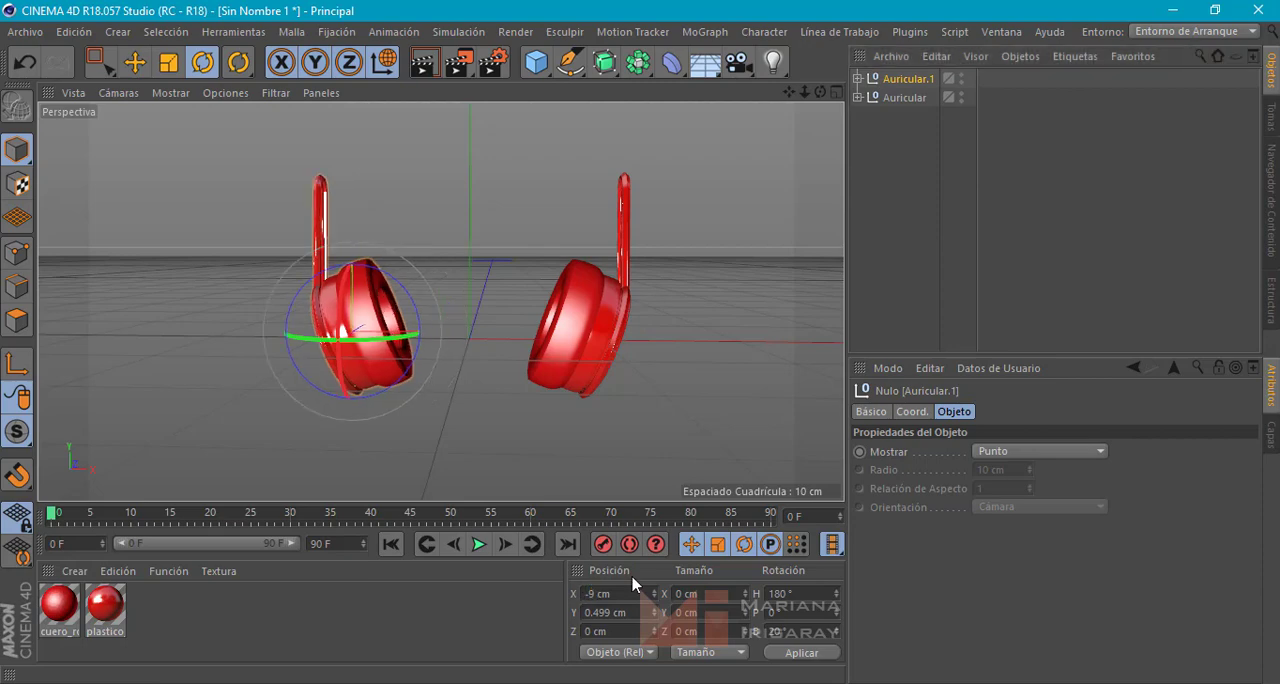
Add an Arco spline for the headband and set its final angle to 180°
click(653, 385)
alt+drag(652, 385, 226, 203)
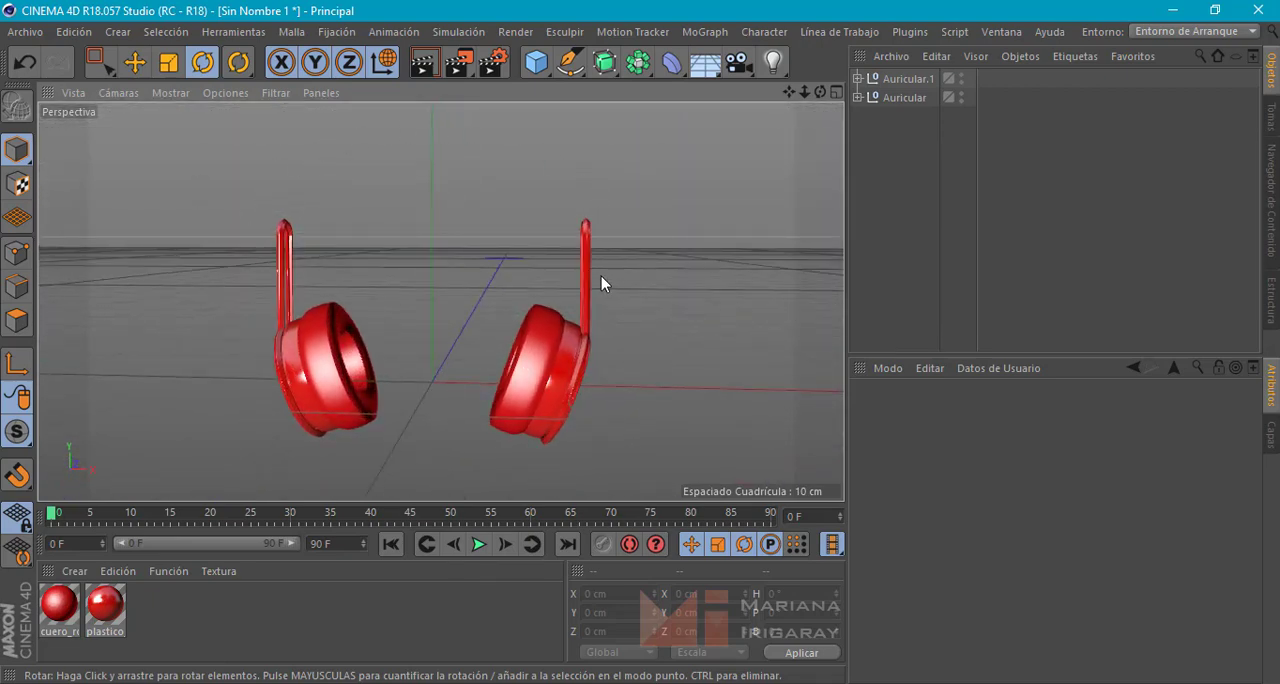
alt+drag(603, 283, 603, 377)
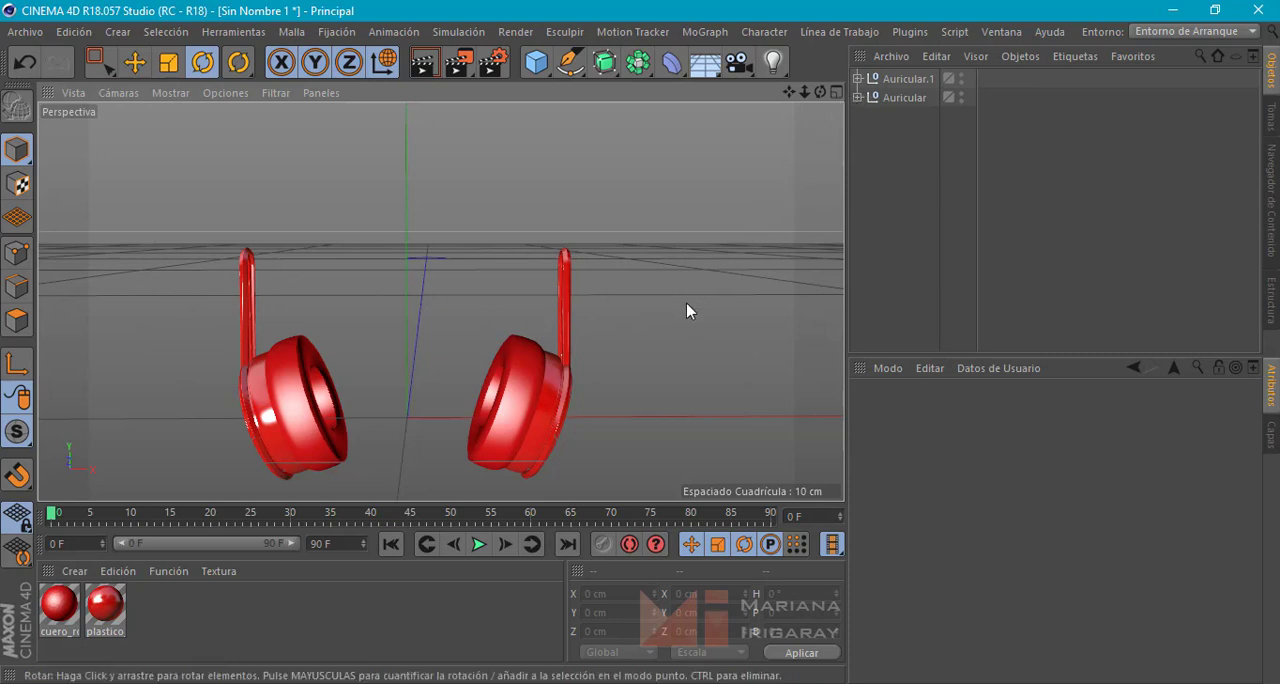
alt+drag(604, 311, 587, 303)
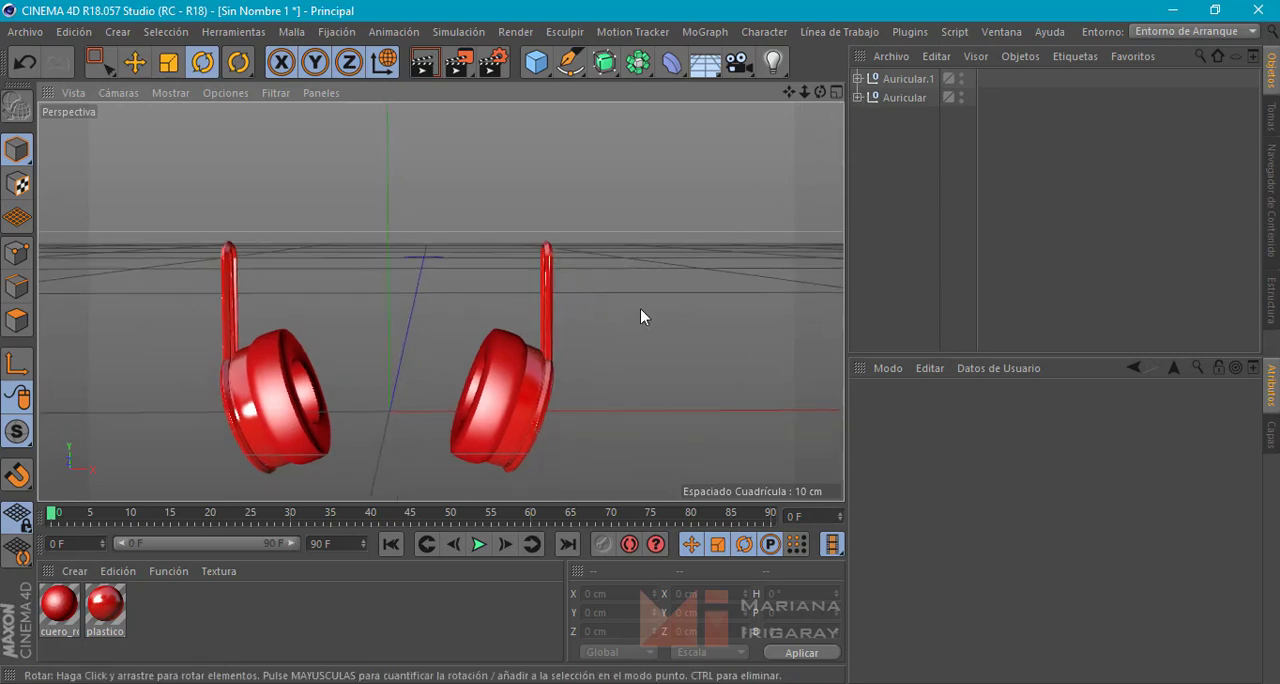
scroll(641, 308, down, 5)
alt+drag(667, 299, 541, 316)
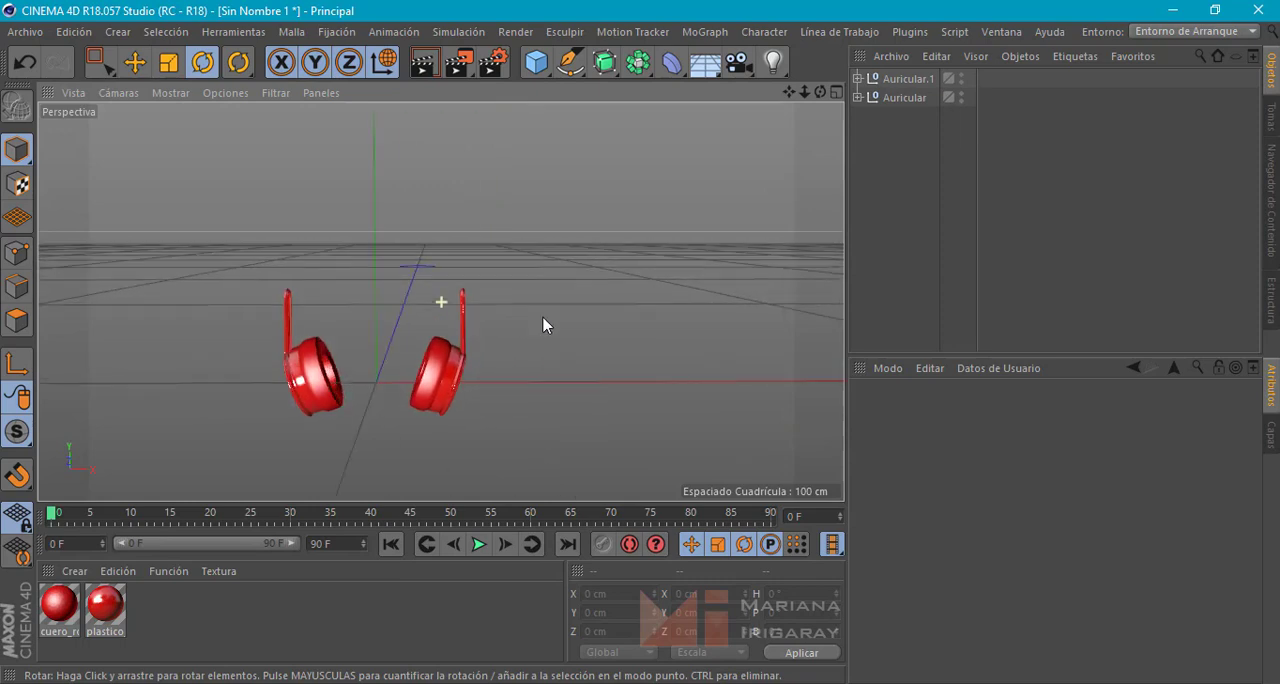
click(566, 63)
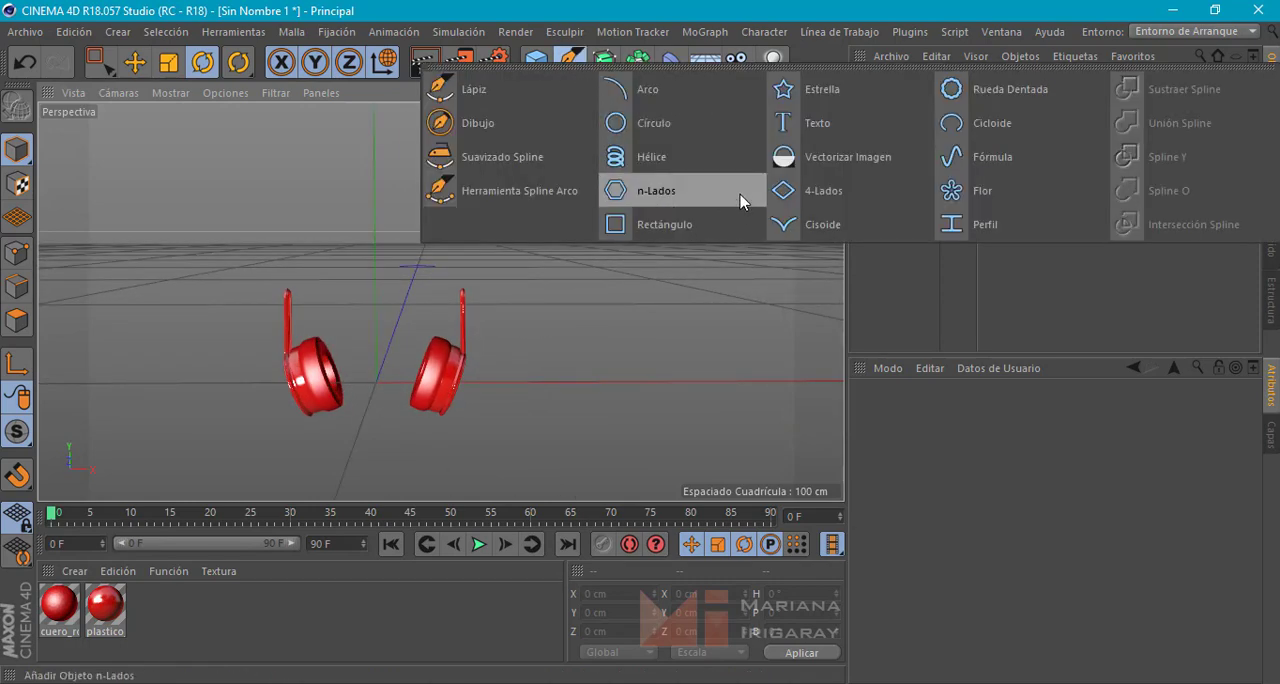
click(647, 89)
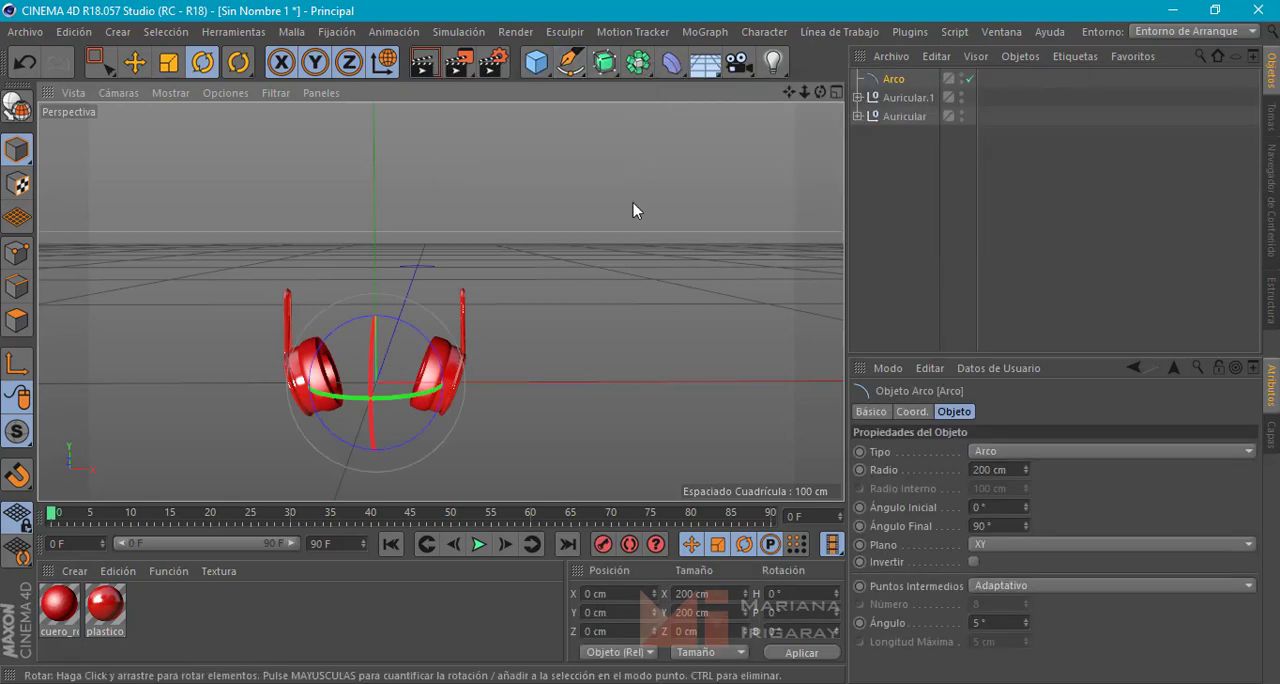
scroll(567, 293, down, 10)
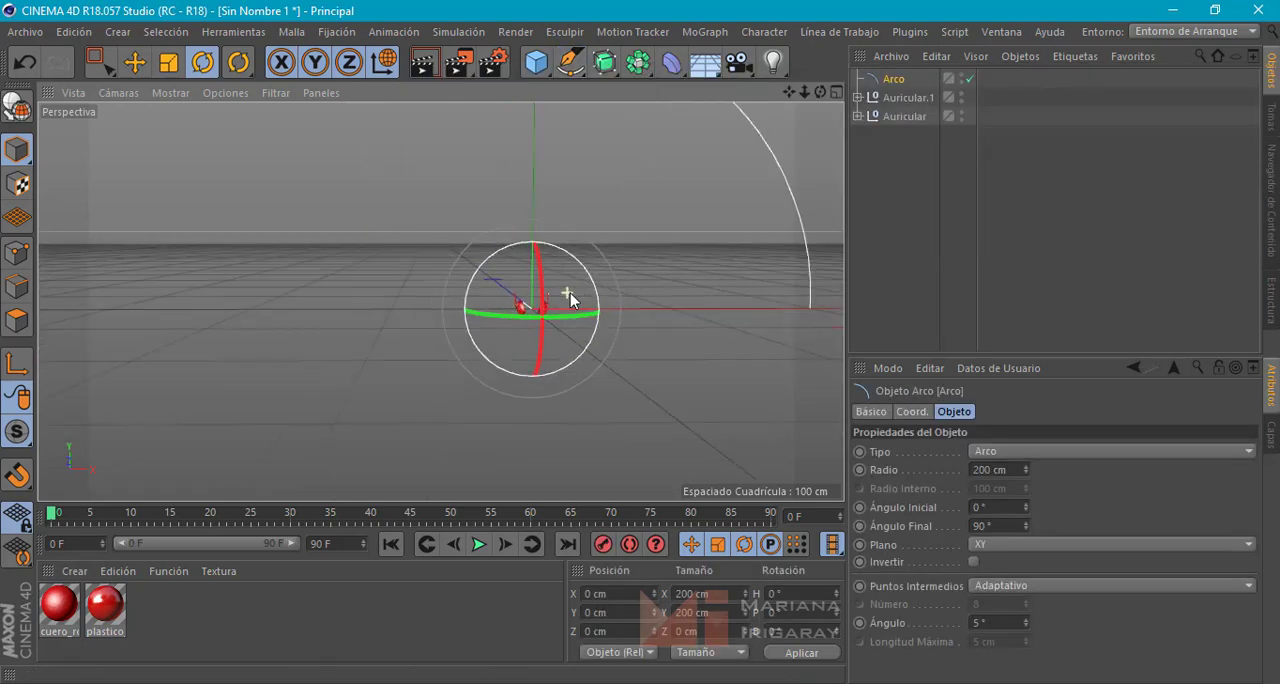
alt+middle_drag(644, 284, 538, 357)
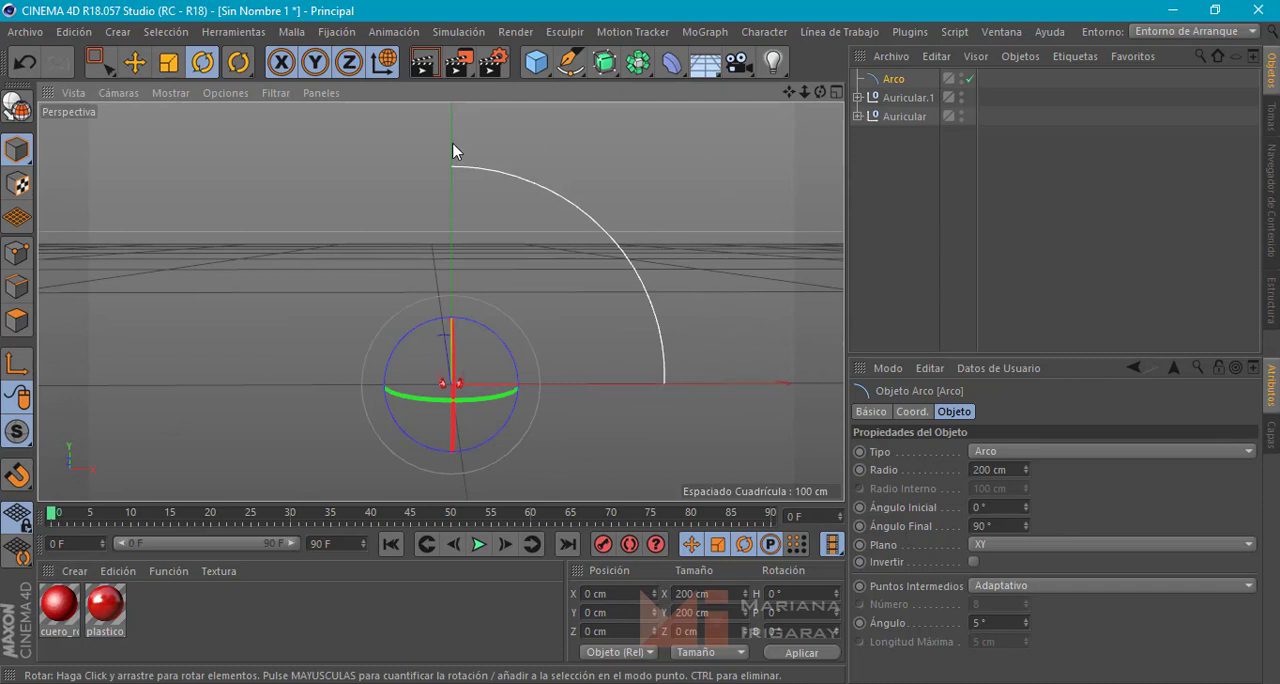
drag(989, 525, 947, 535)
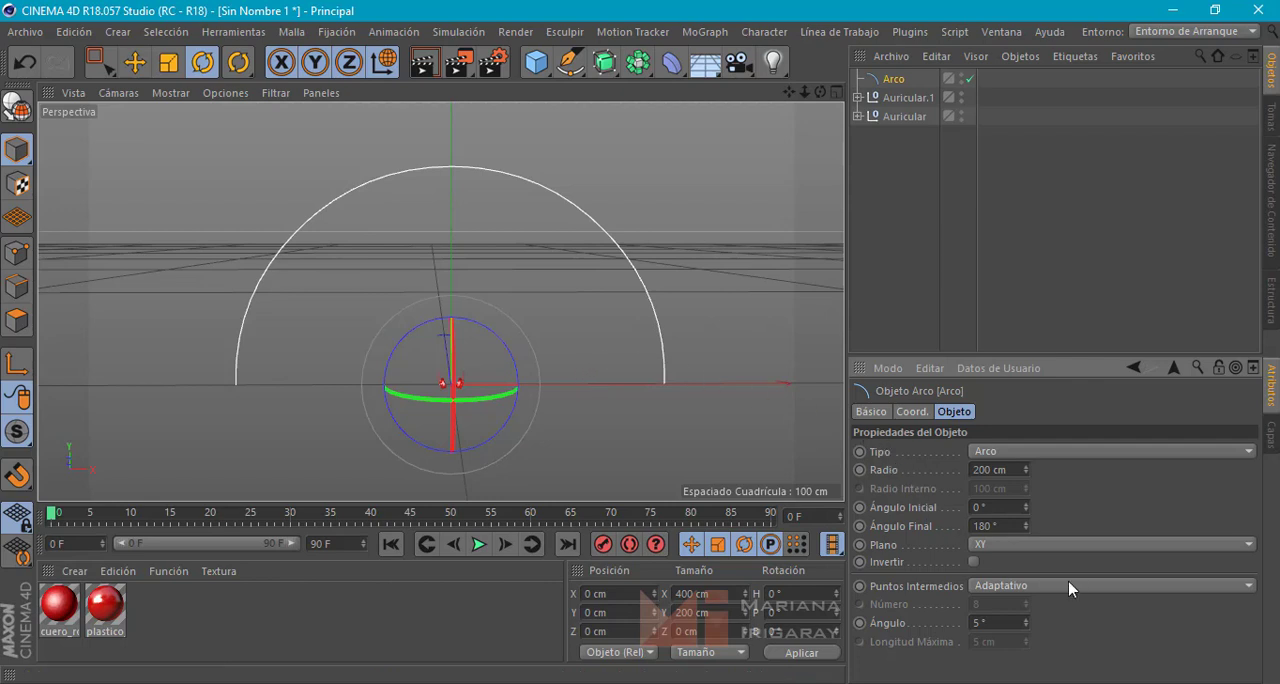
Reduce the arc's radius to 15 cm and refine it to 14 cm
drag(1027, 469, 1042, 651)
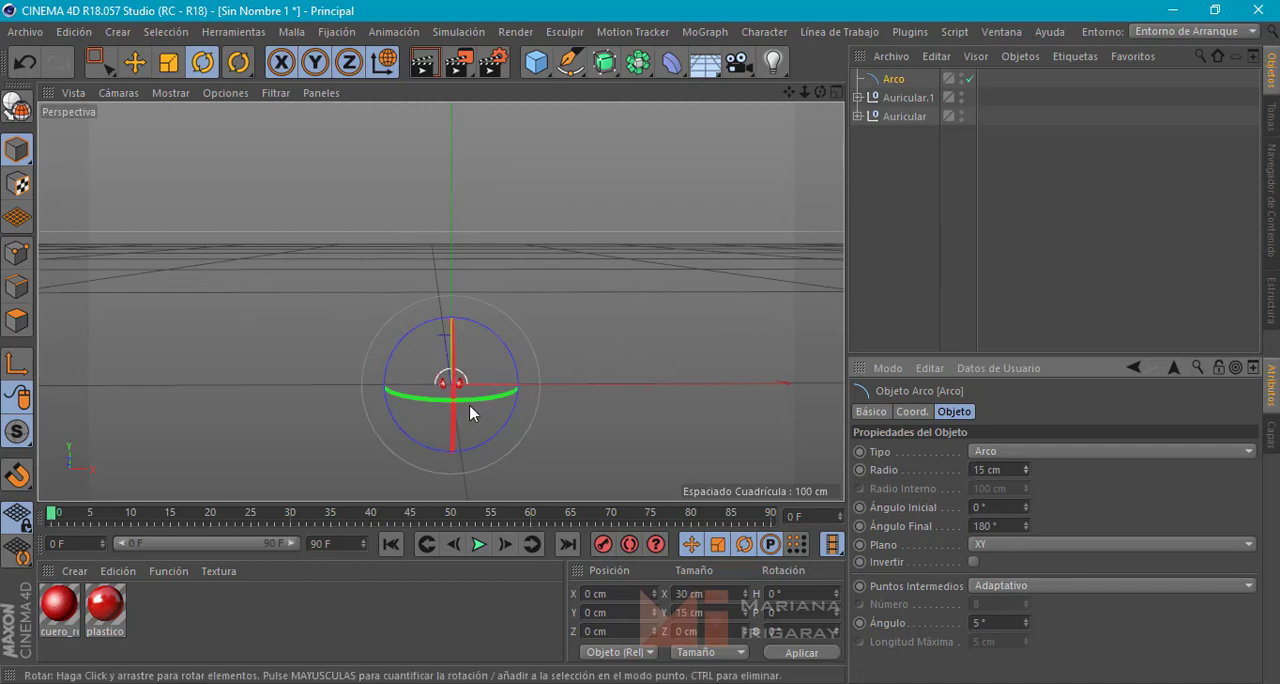
scroll(428, 387, up, 1)
scroll(428, 387, up, 5)
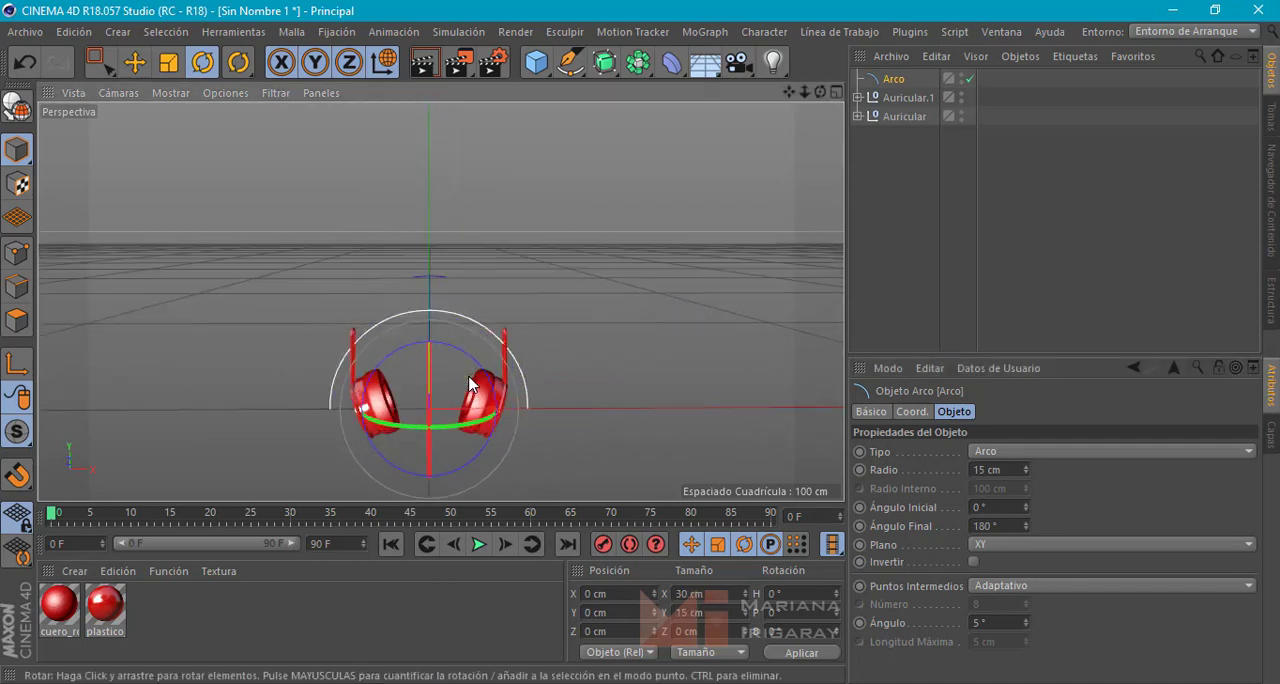
click(987, 469)
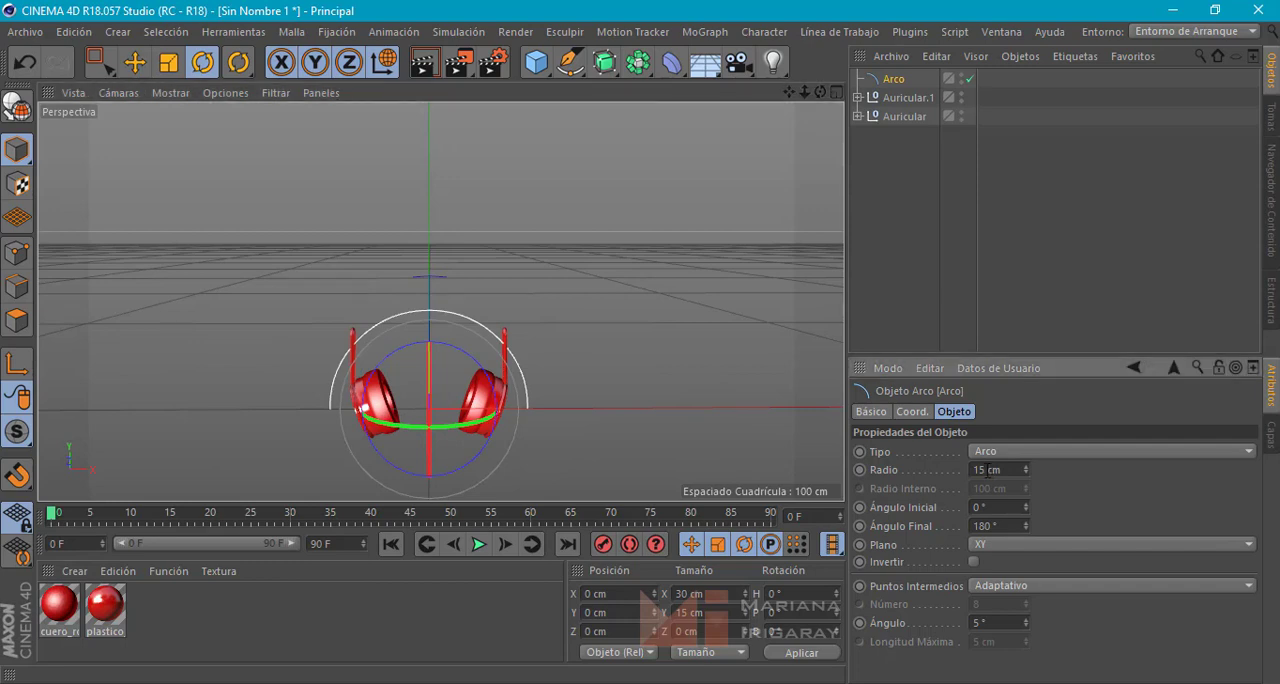
key(Return)
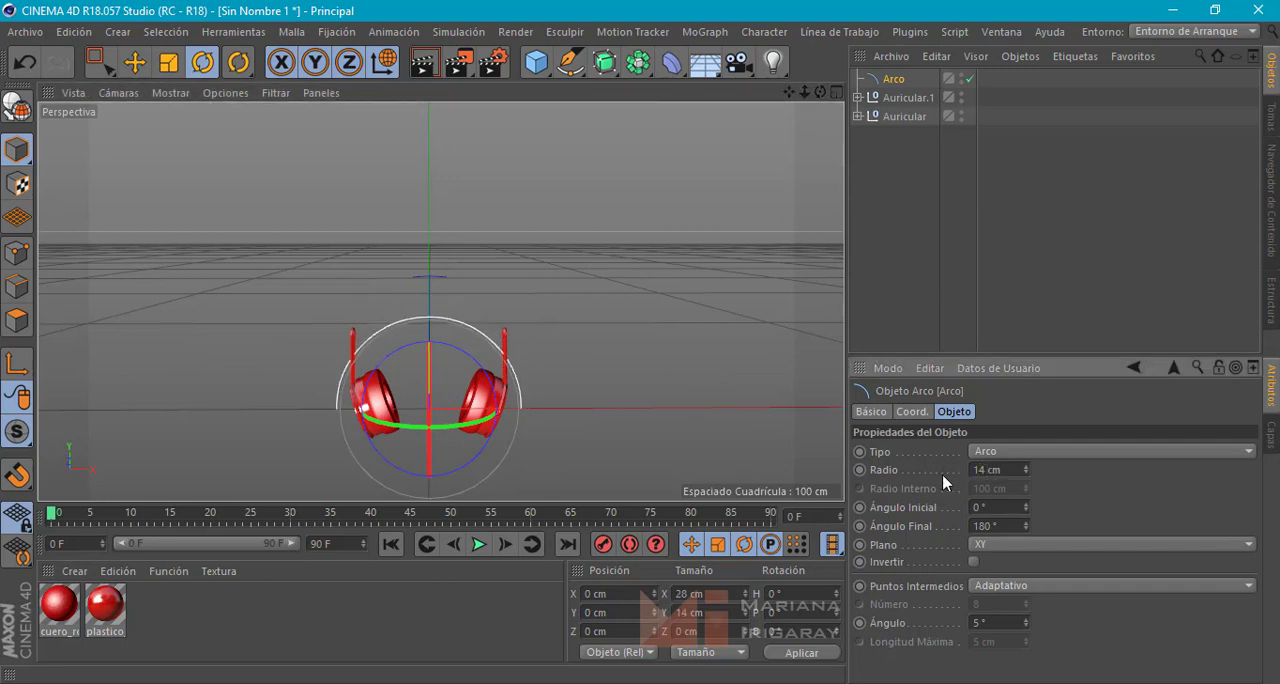
Set the arc's radius to 12 cm and raise it above the ear cup arms to a Y position of about 16.2 cm
key(e)
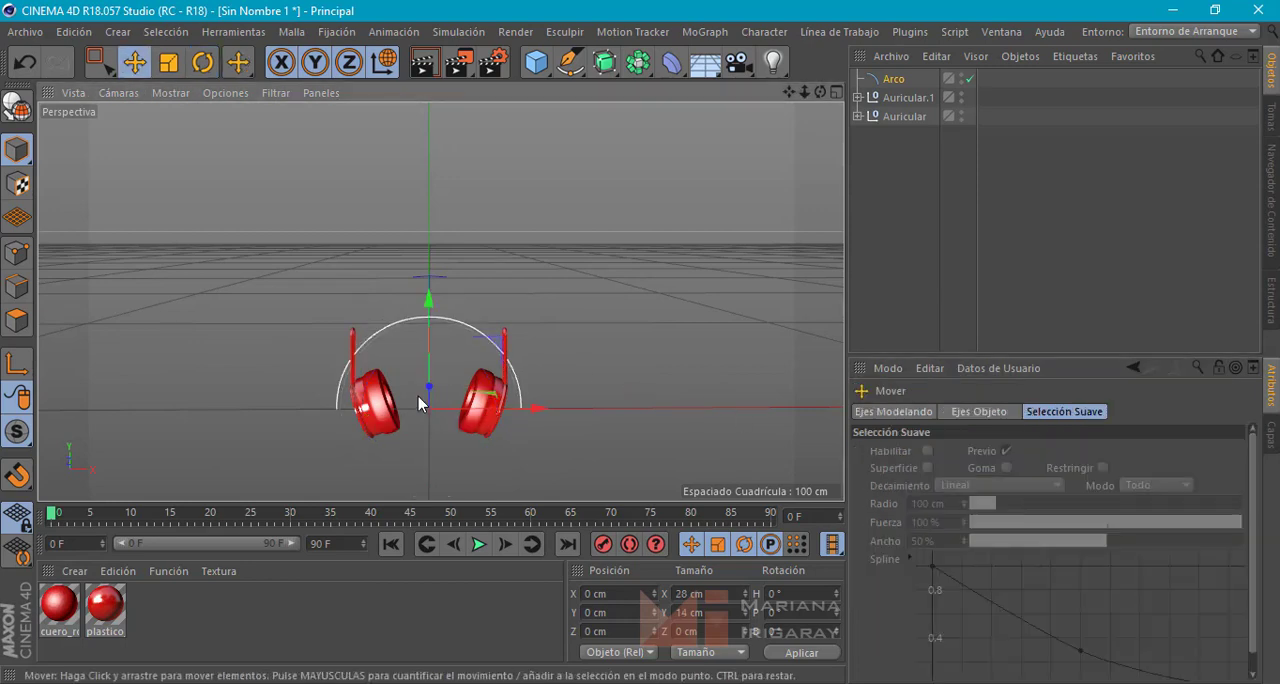
drag(424, 340, 426, 258)
click(893, 80)
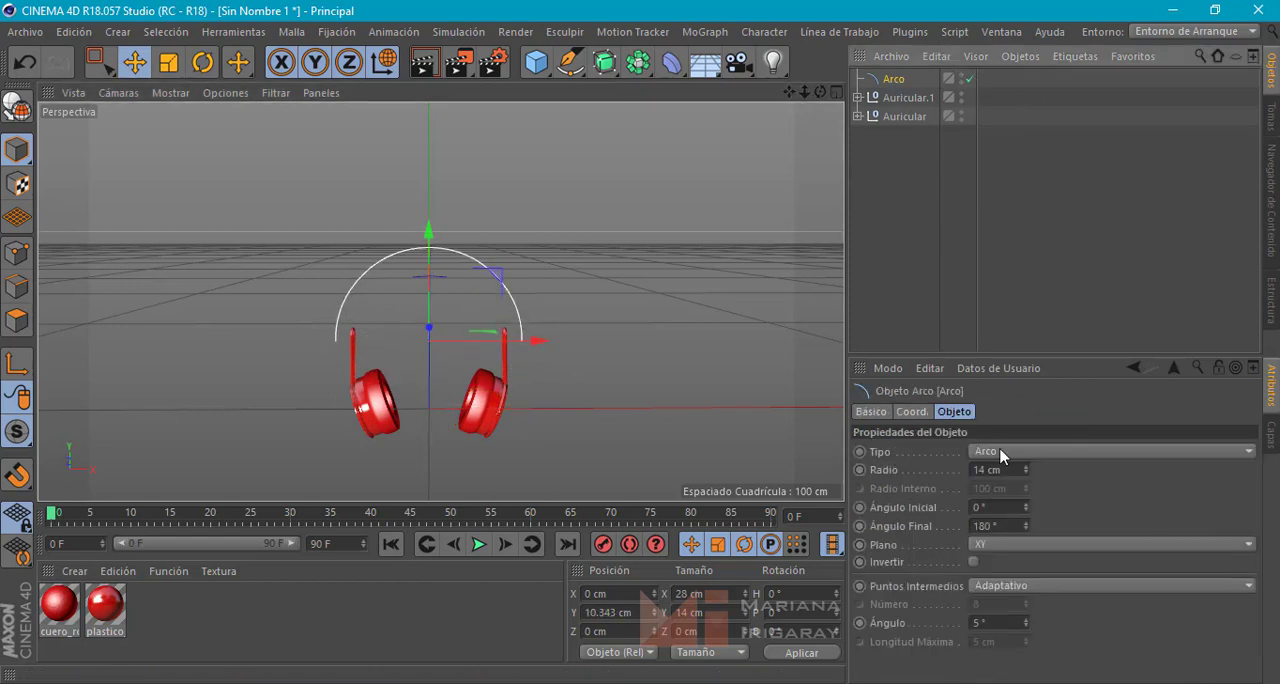
double_click(988, 470)
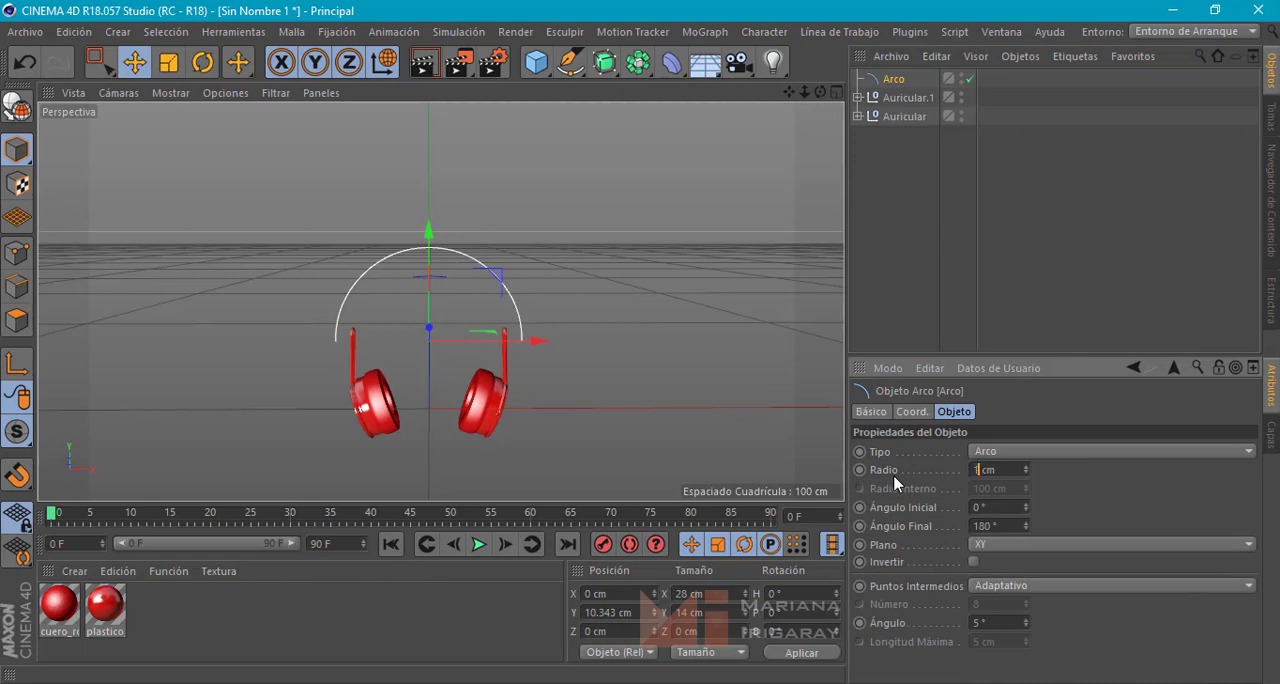
text(12)
key(Return)
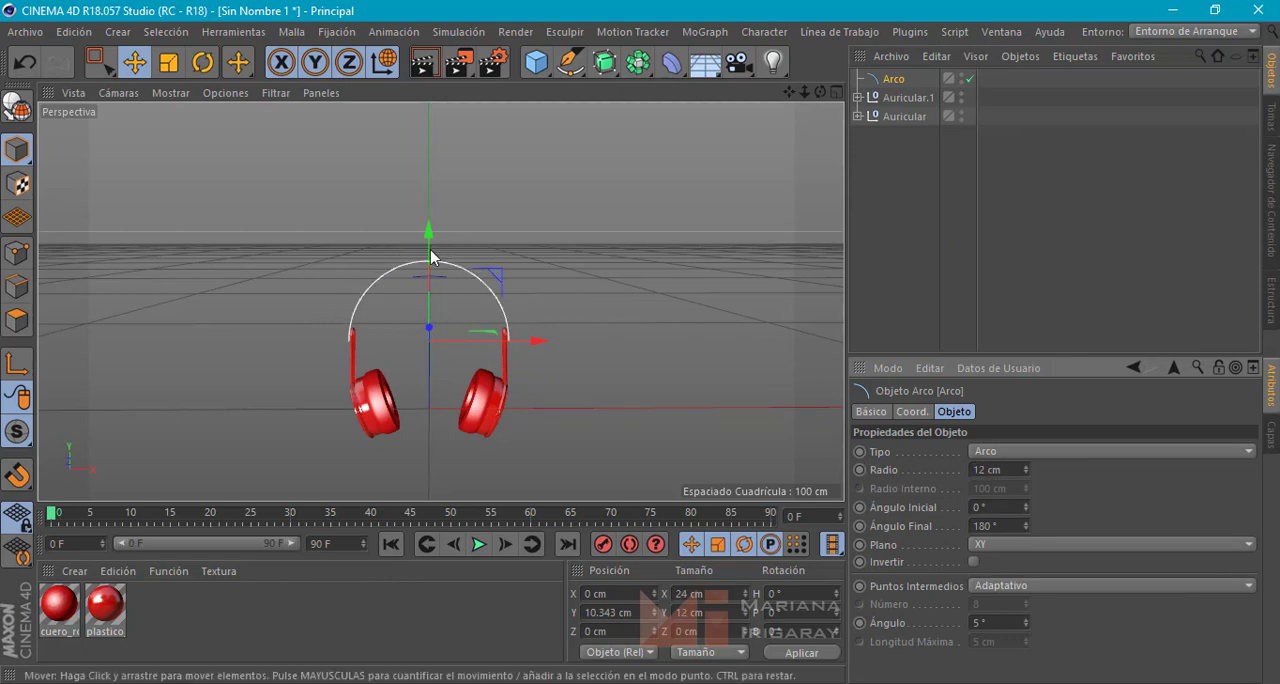
drag(427, 255, 429, 213)
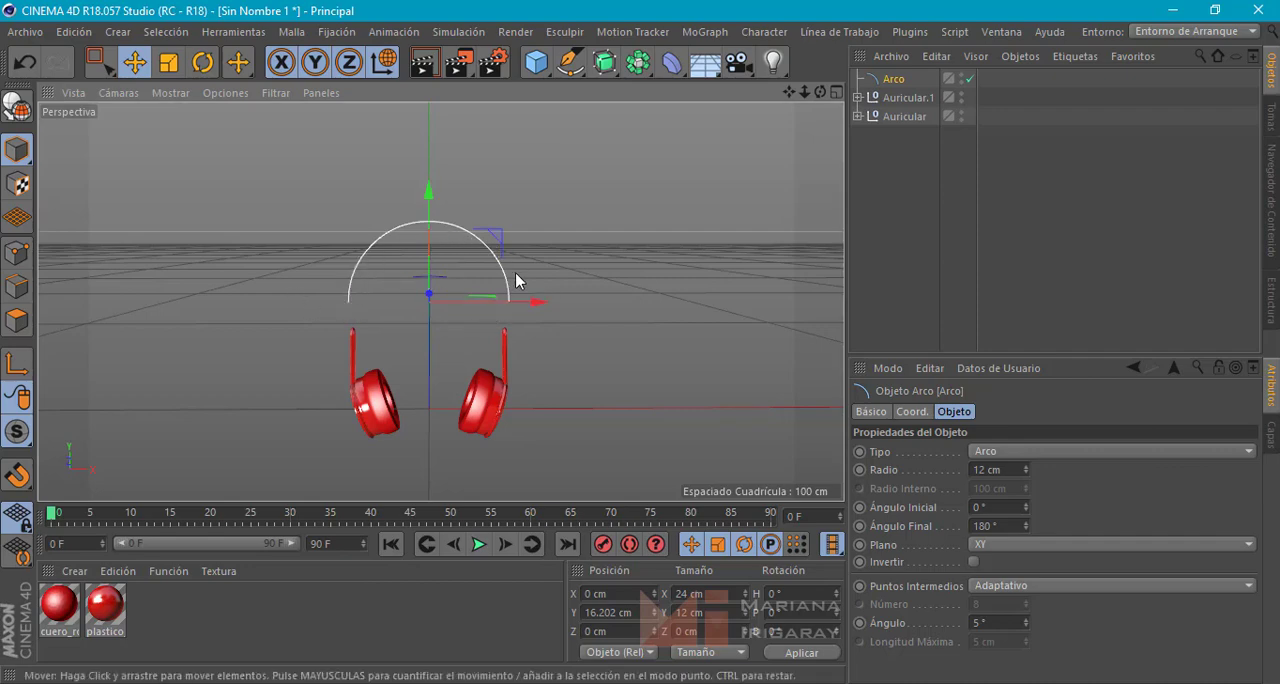
Switch to the reference photo in the Windows photo viewer and examine the shape of the whole headband
click(308, 683)
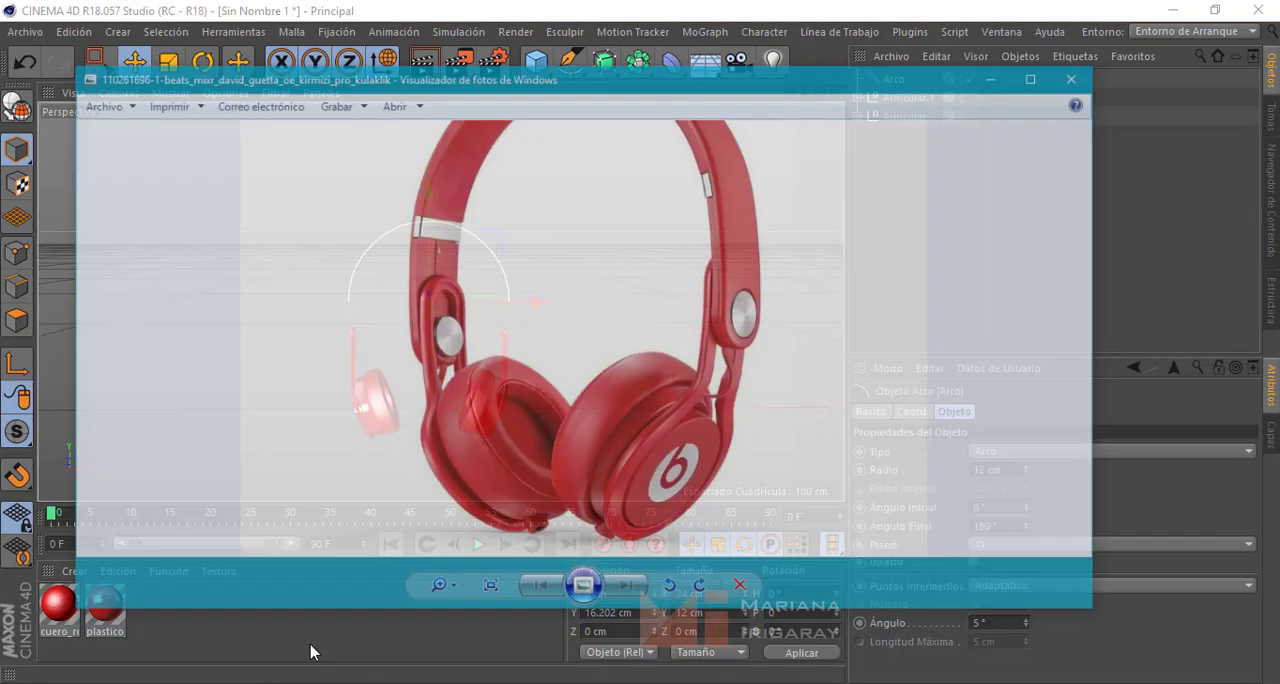
scroll(651, 309, down, 2)
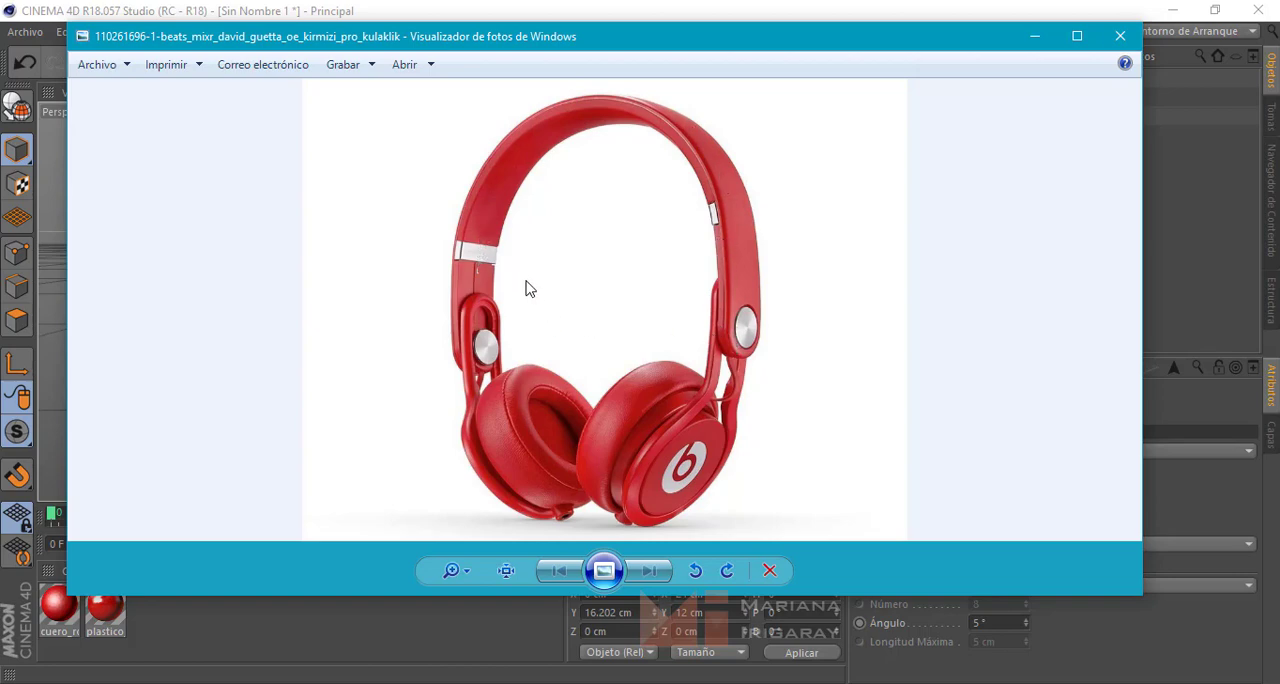
Switch back to Cinema 4D and raise the arc in the front view to a Y position of about 17.8 cm
click(1034, 35)
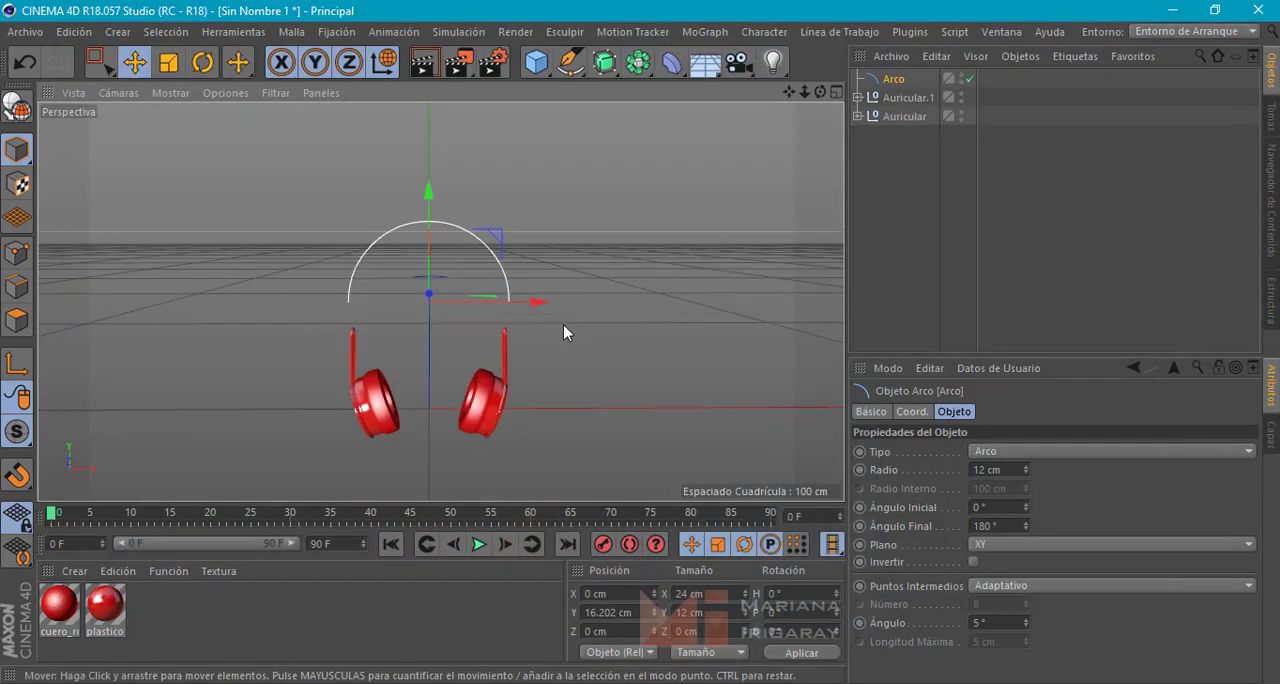
middle_click(618, 280)
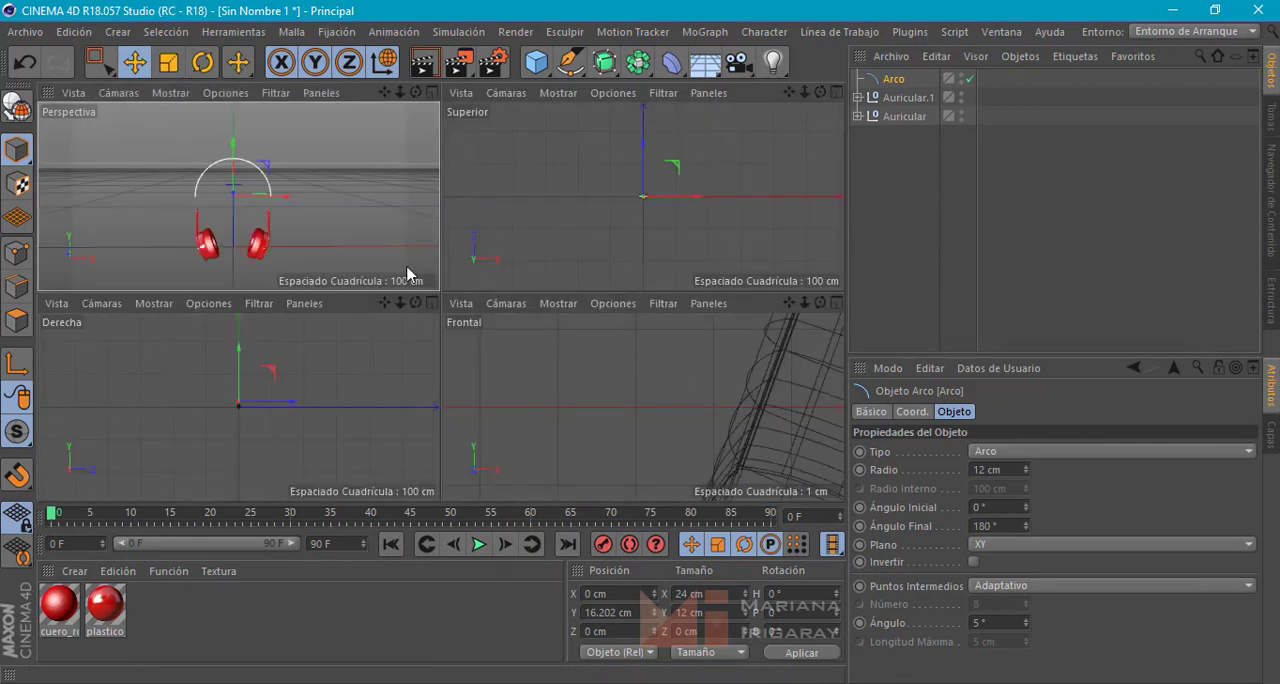
middle_click(367, 188)
middle_click(582, 249)
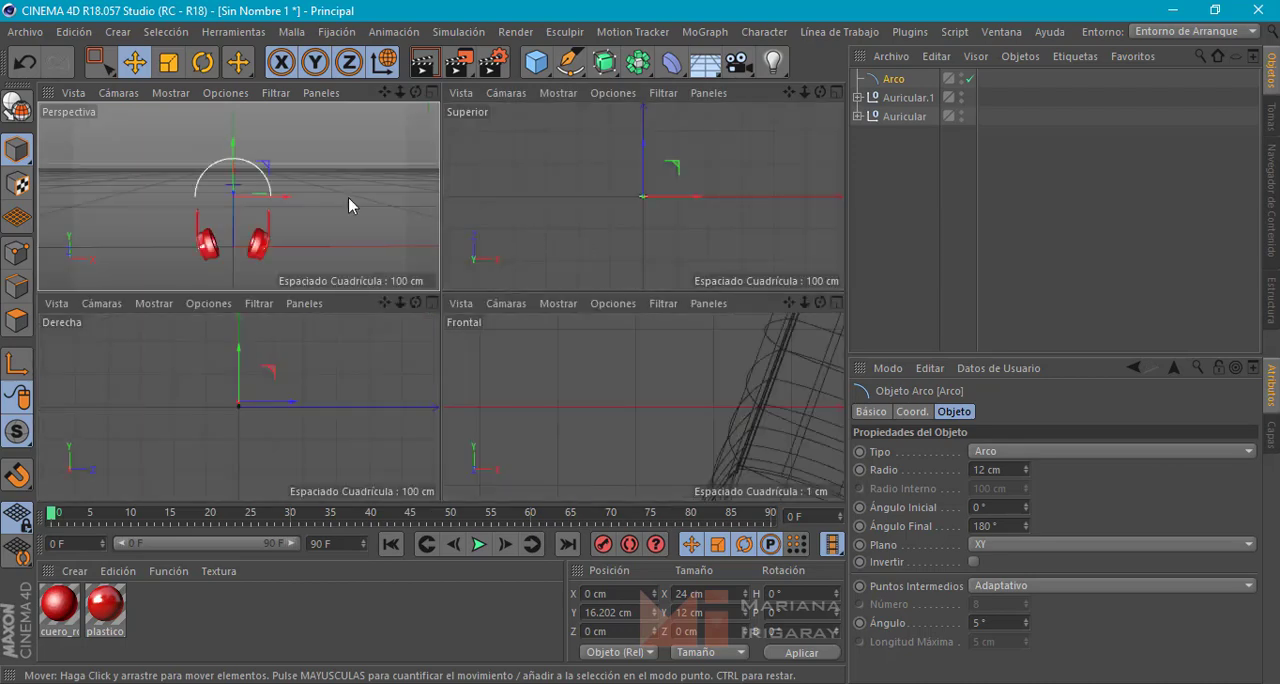
middle_click(635, 367)
scroll(671, 315, down, 6)
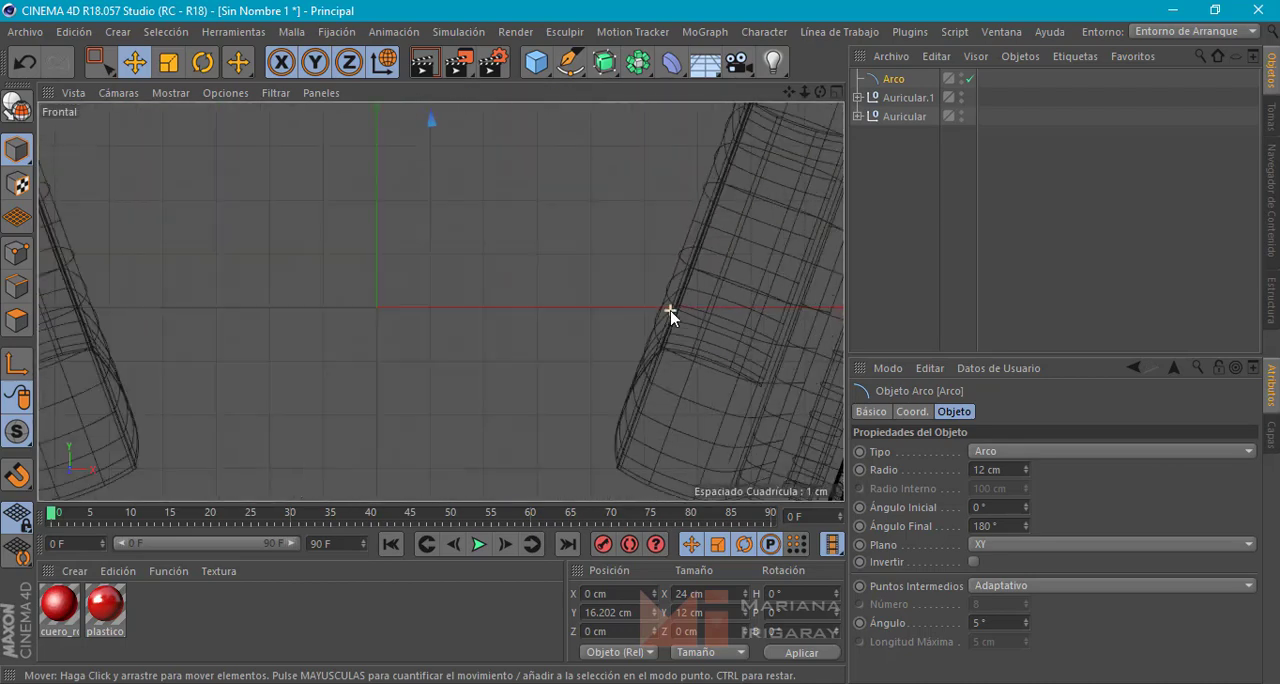
scroll(677, 313, down, 5)
alt+middle_drag(678, 258, 551, 346)
scroll(553, 300, up, 1)
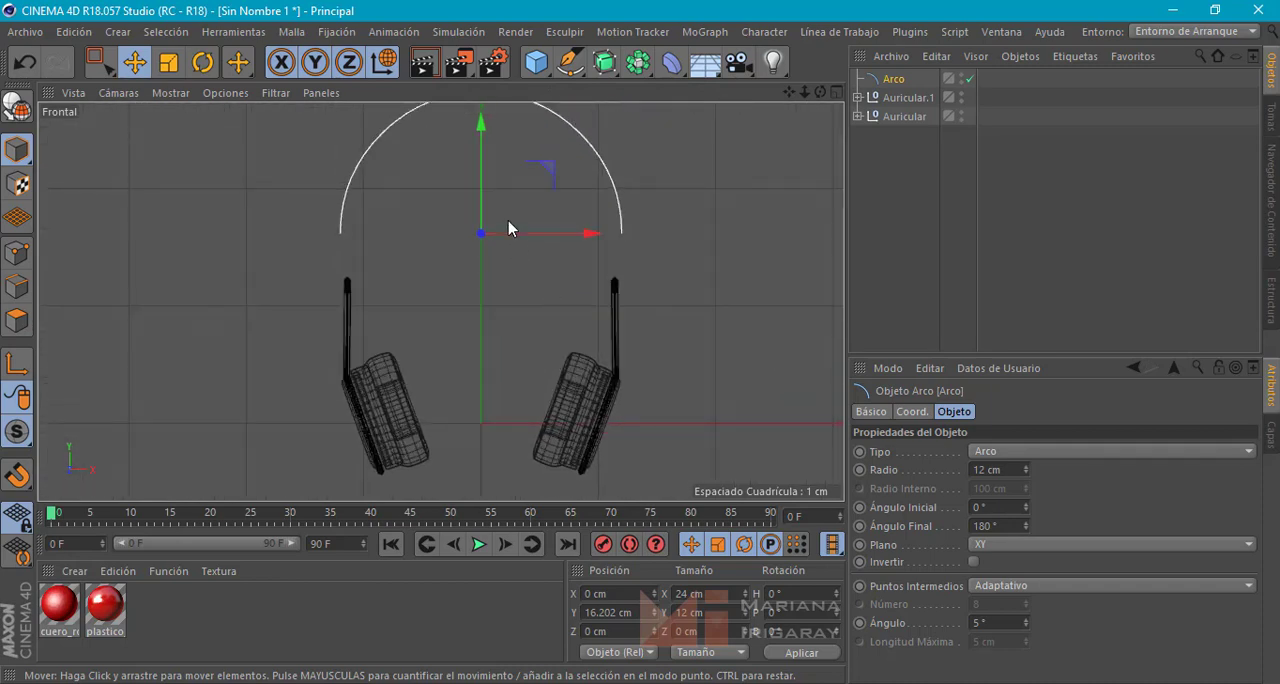
drag(480, 165, 478, 150)
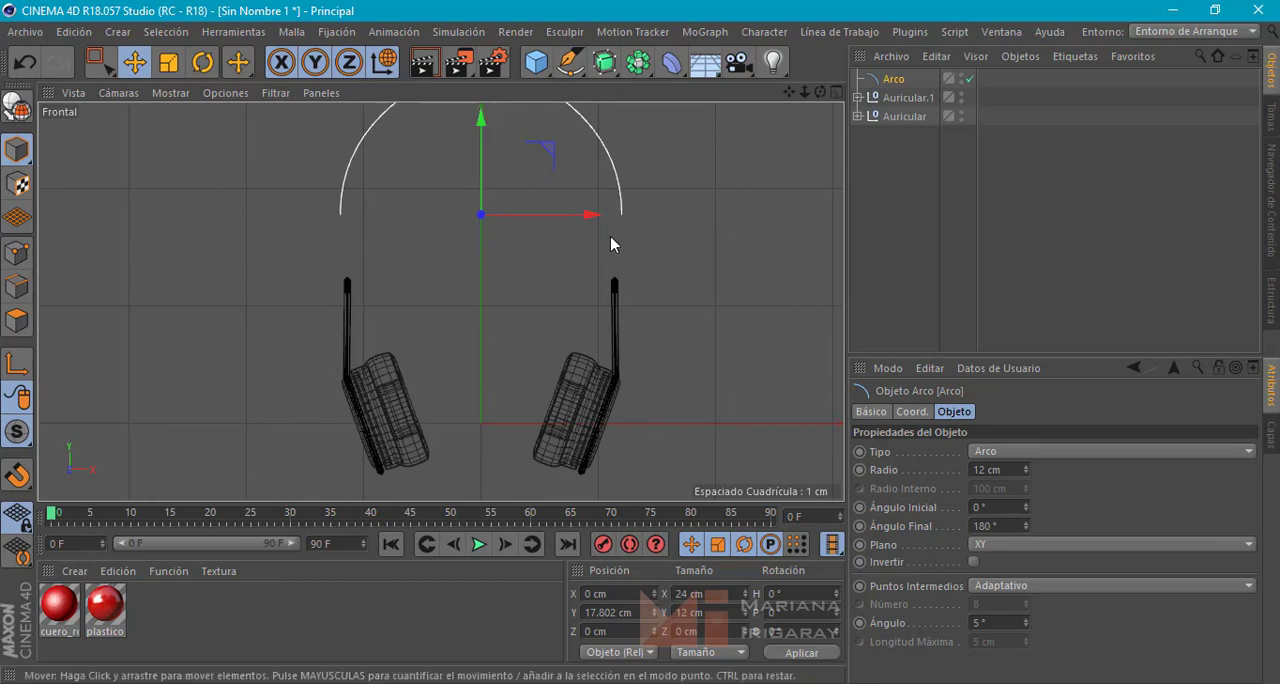
Set the arc's radius to 12.5 cm
click(980, 468)
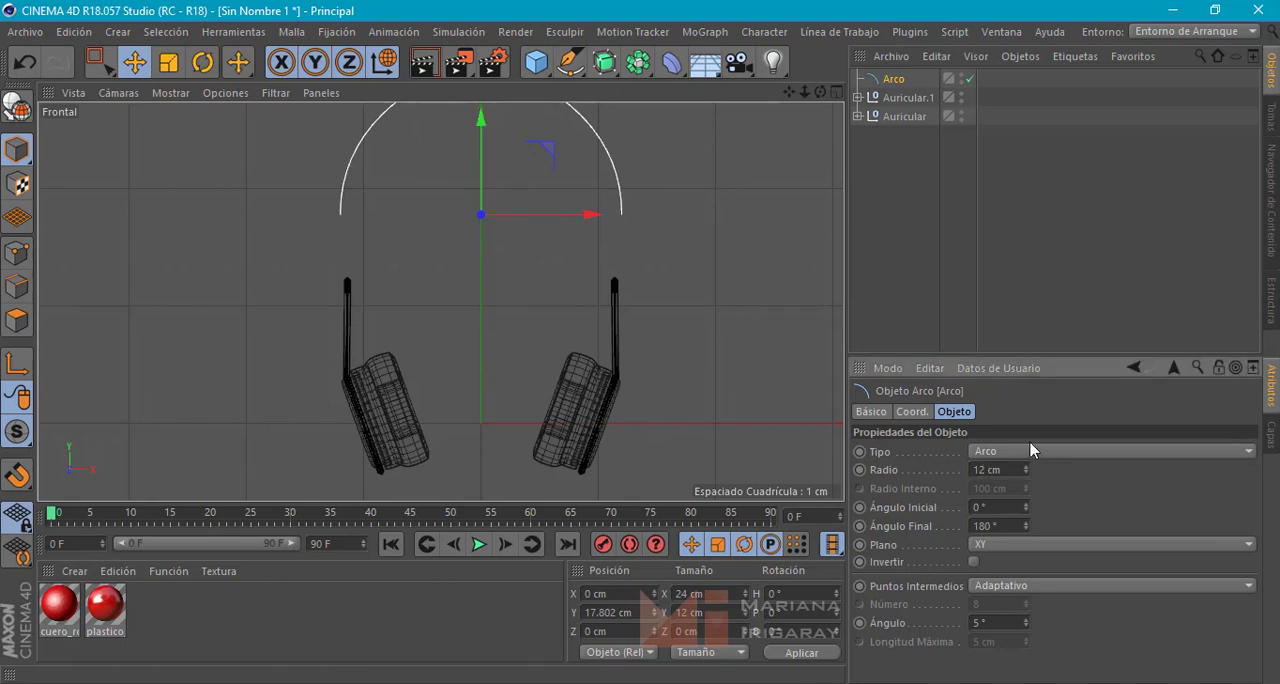
text(.5)
key(Return)
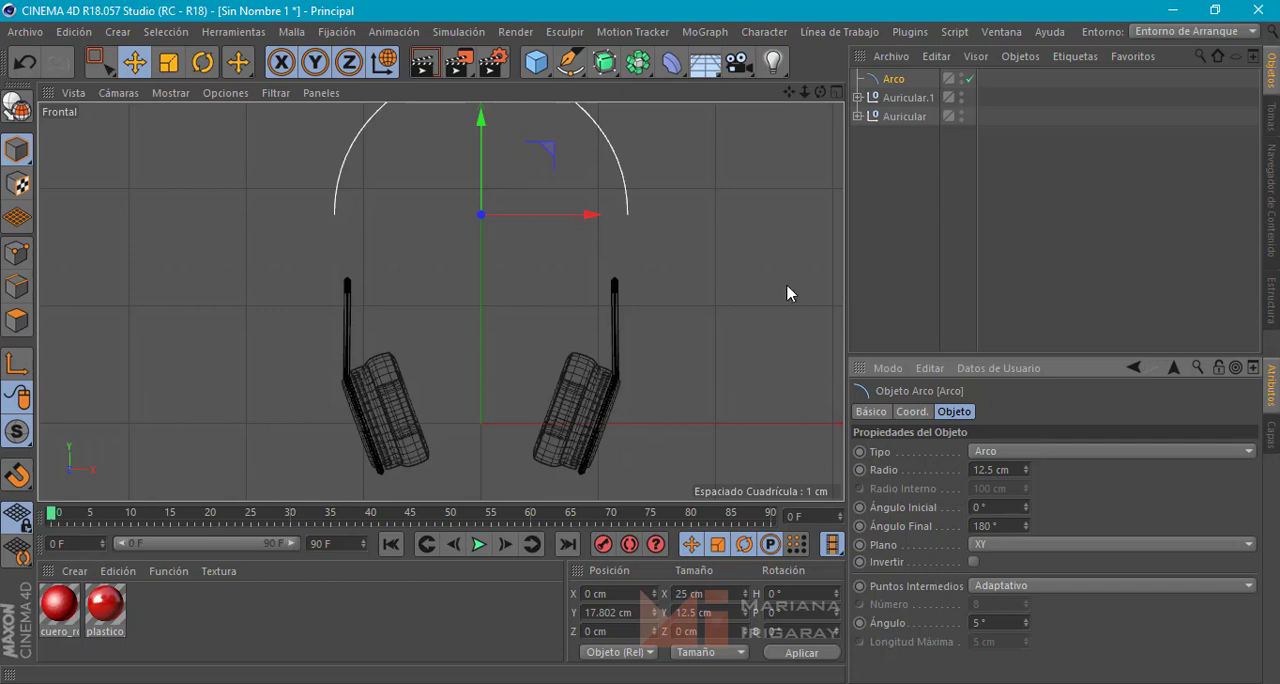
Convert the arc to an editable spline and switch to point mode to work on its ends
click(894, 80)
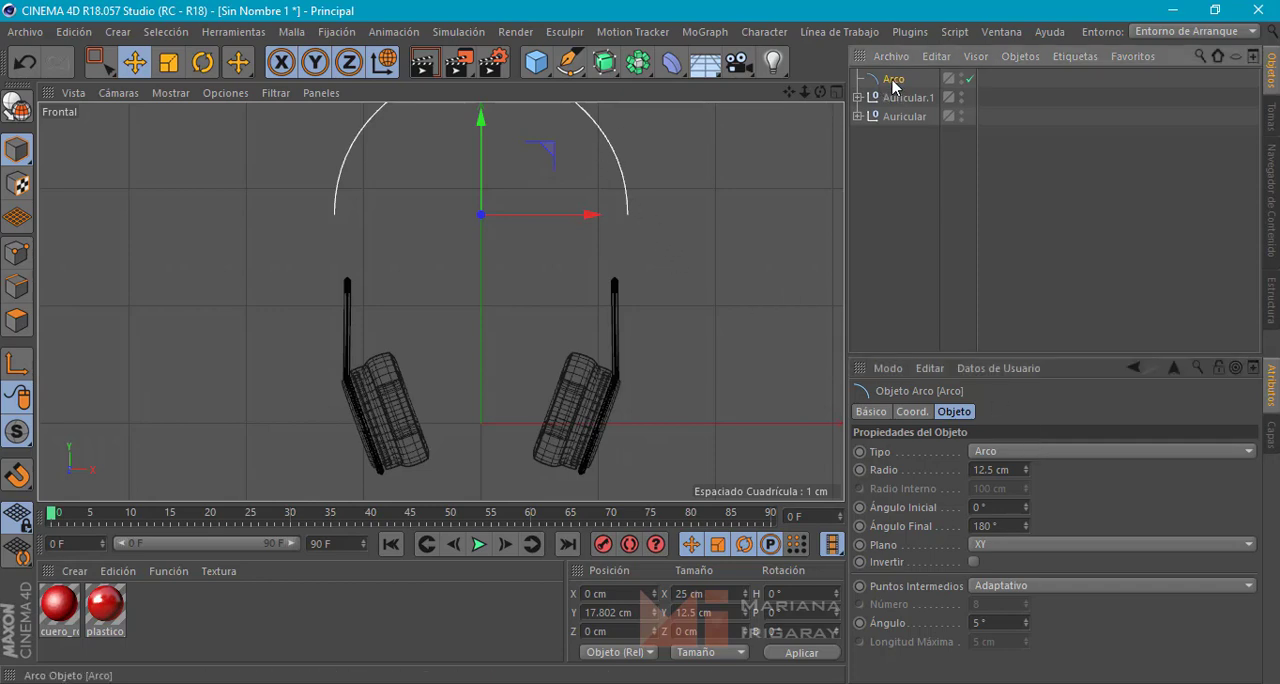
click(12, 106)
click(16, 251)
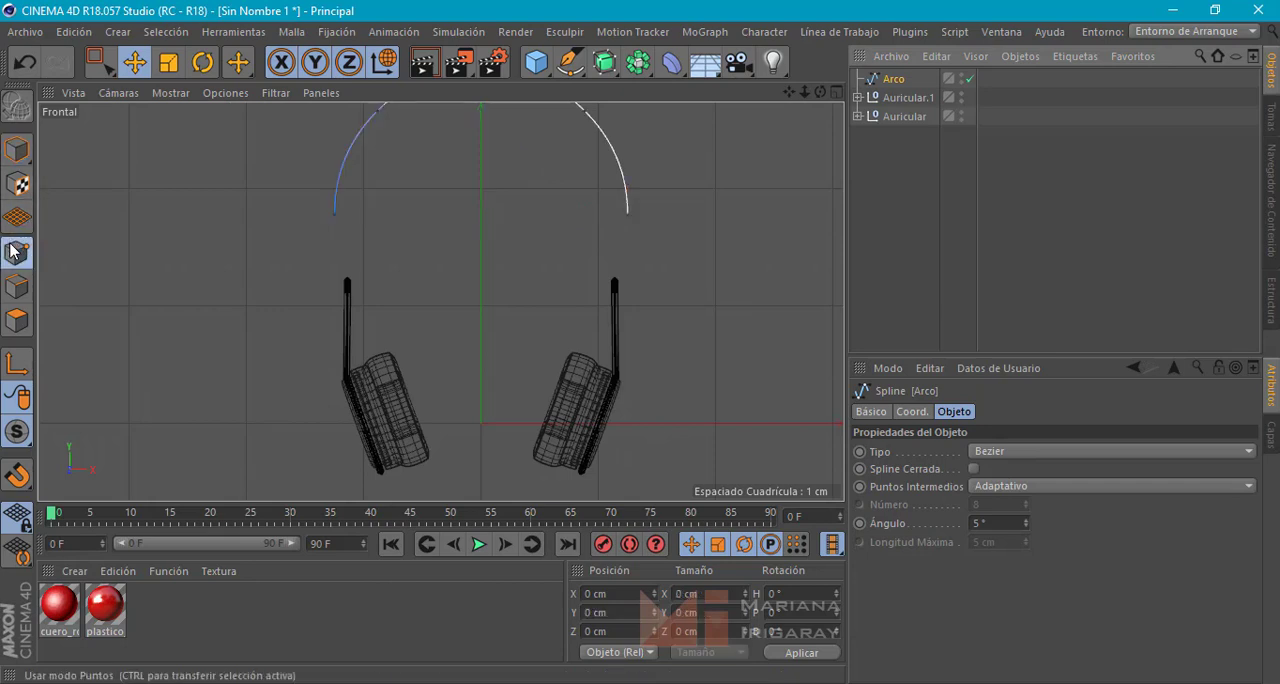
click(626, 215)
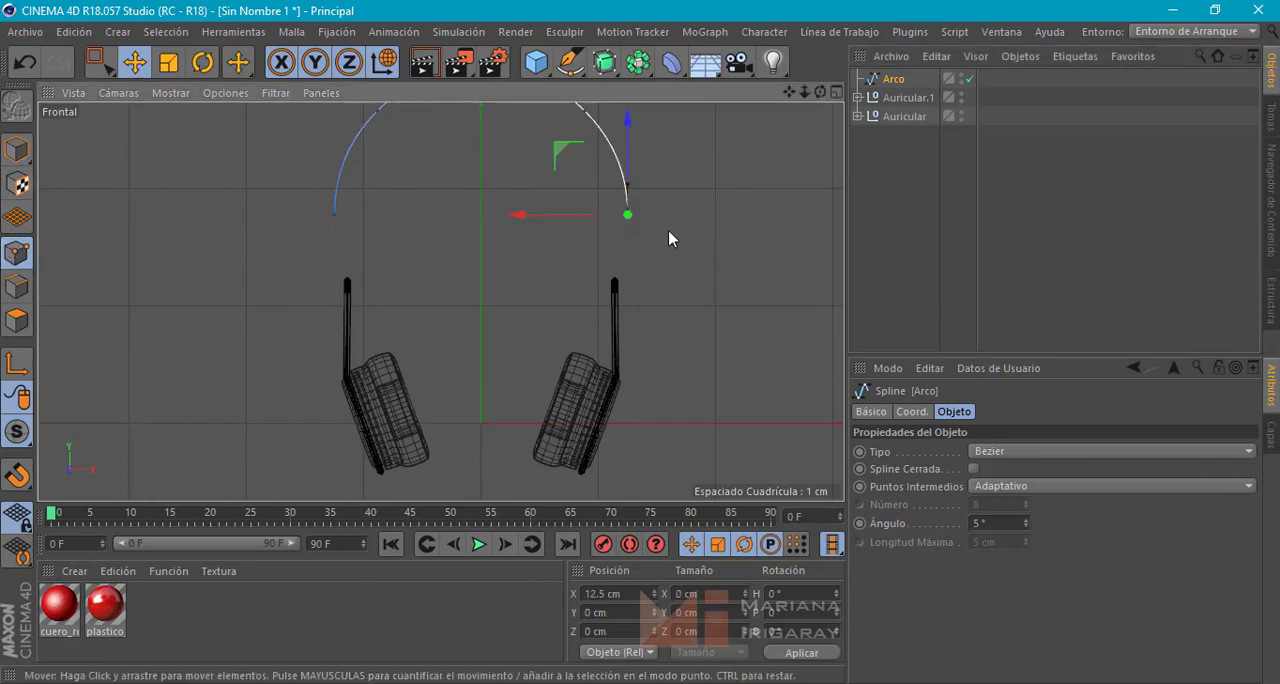
click(660, 239)
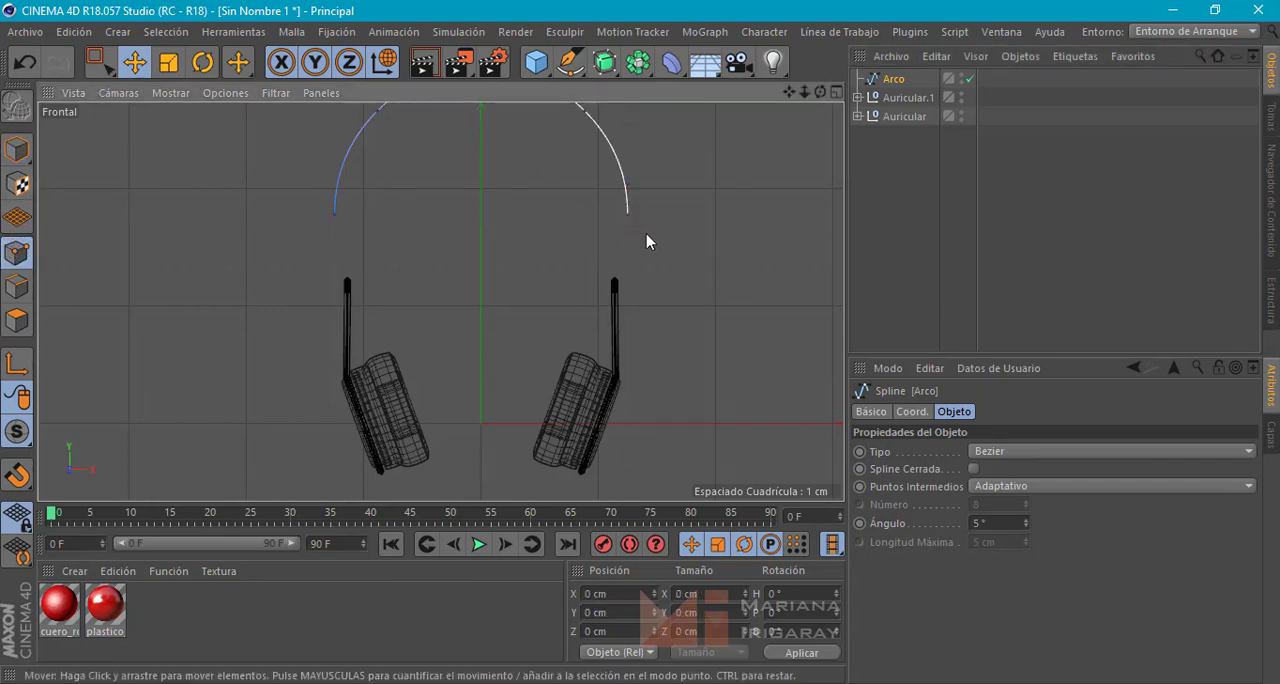
Extend the arc's right end straight down with the Lápiz tool to a point at about X 12.6 cm, Y -7.7 cm
click(569, 64)
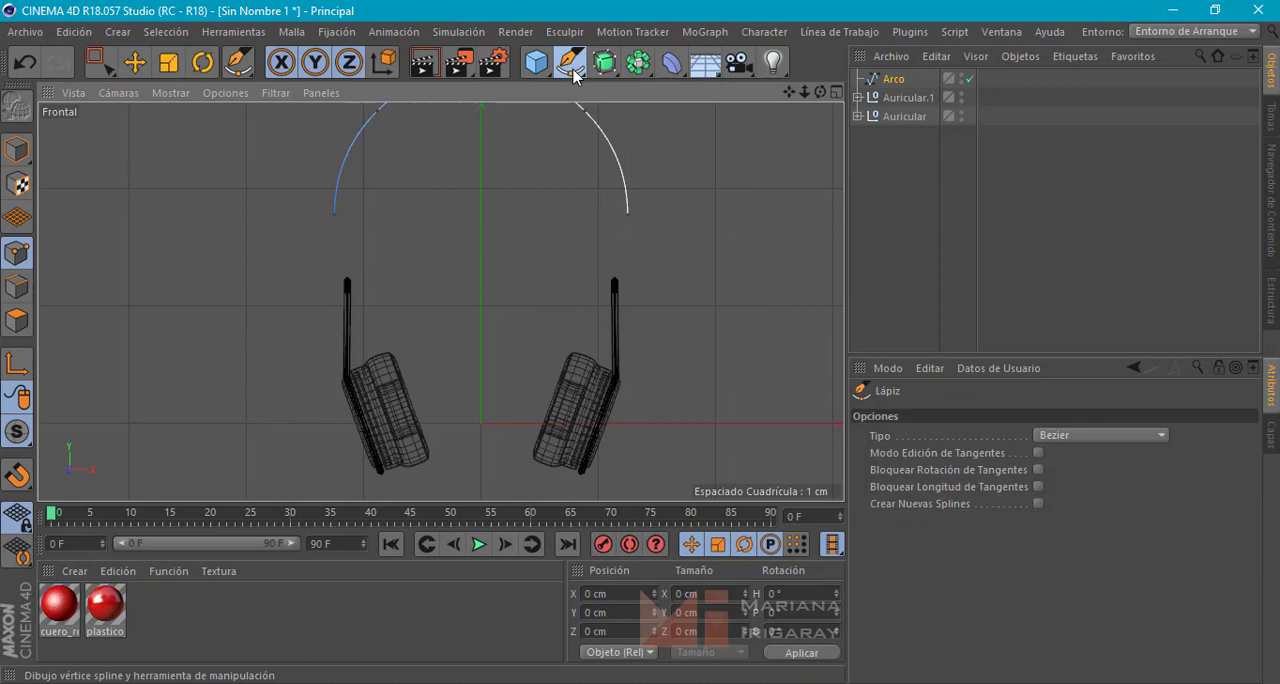
click(626, 216)
click(627, 305)
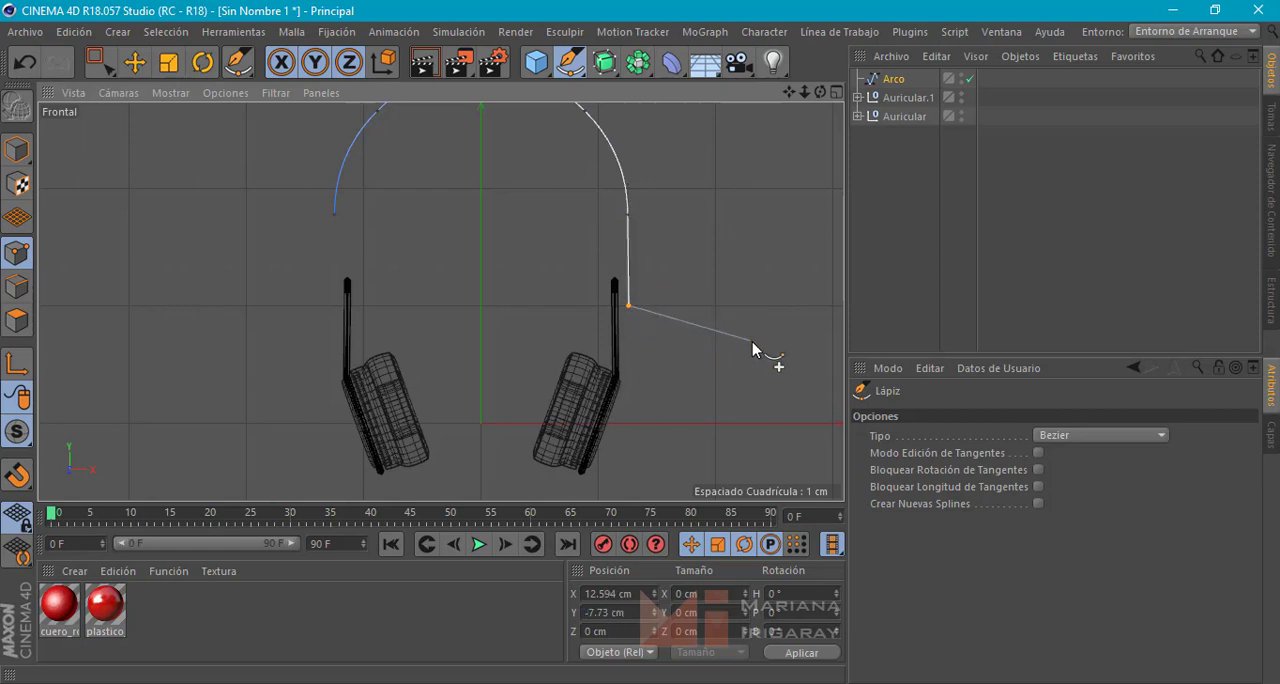
key(Escape)
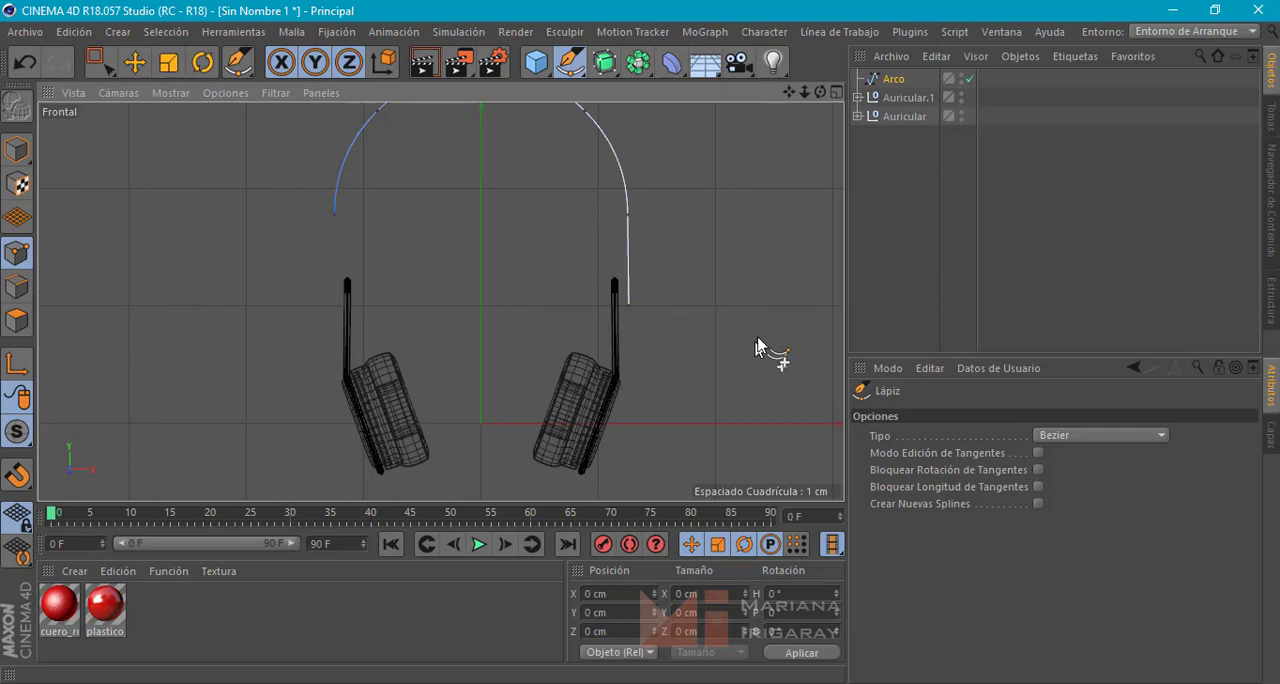
Extend the arc's left end straight down to the same height as the other side and return to the Move tool
click(335, 215)
click(333, 304)
key(Escape)
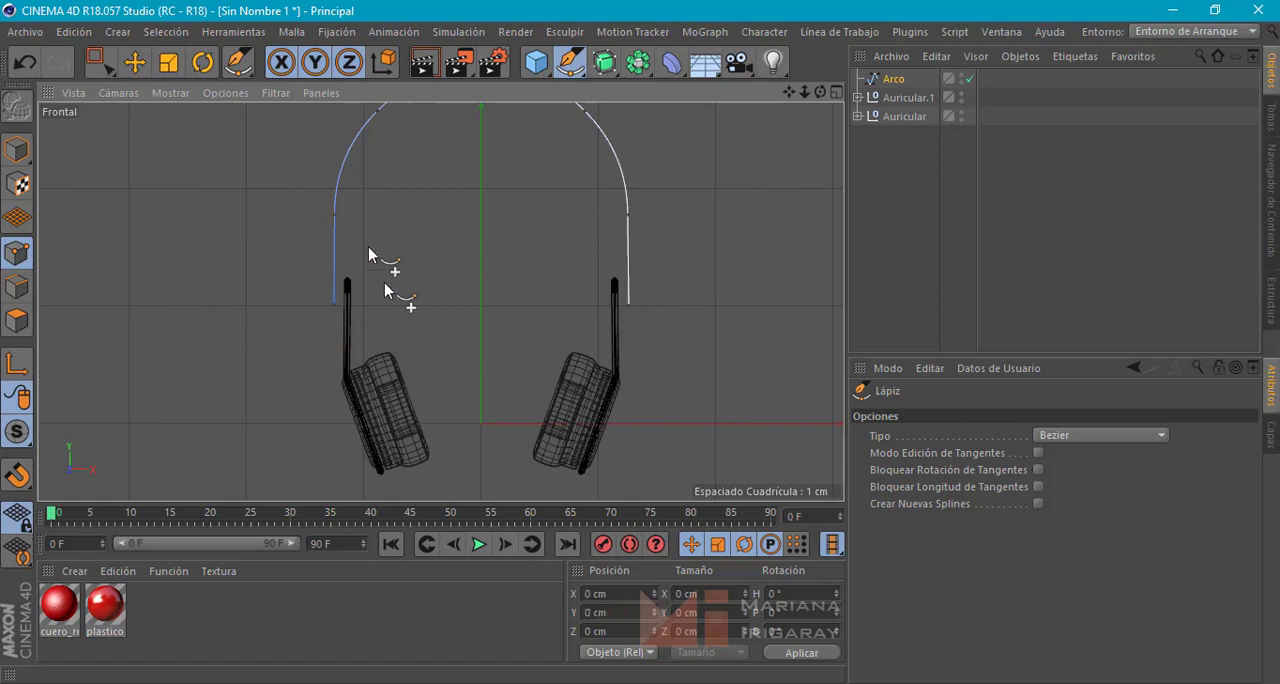
click(136, 64)
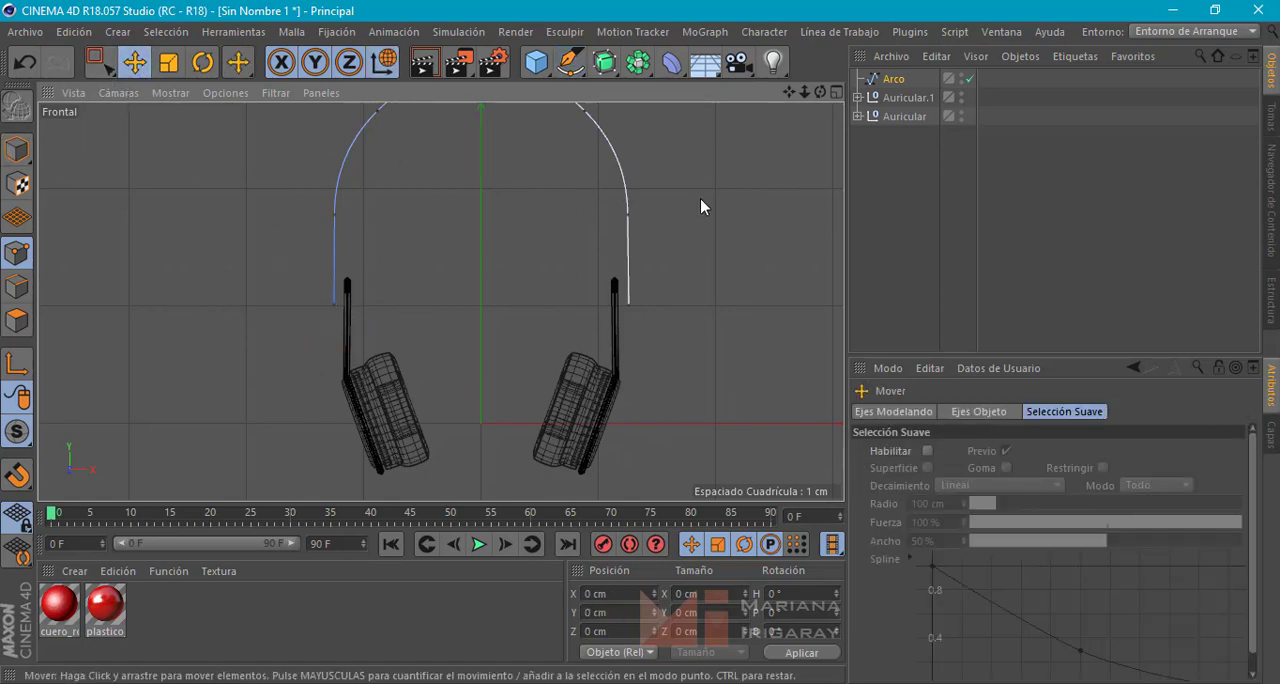
alt+middle_drag(702, 204, 677, 272)
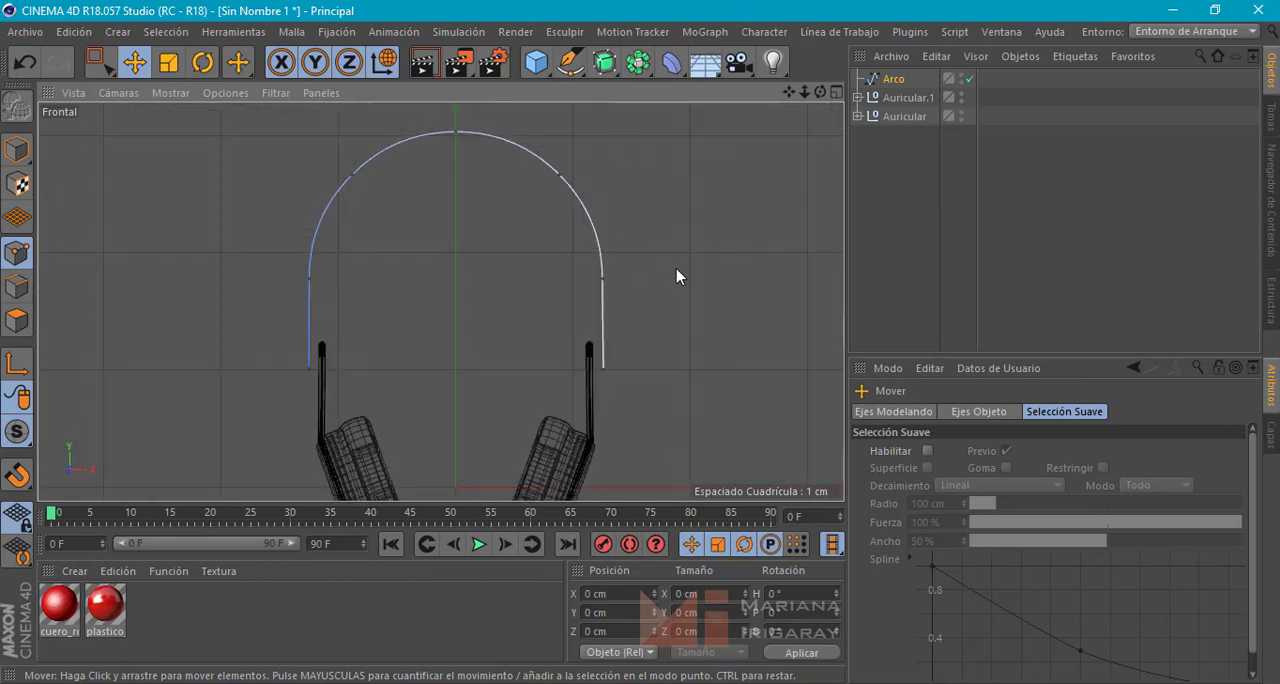
Add a Rectángulo spline for the headband's profile and reduce its width to 1.5 cm
middle_click(677, 277)
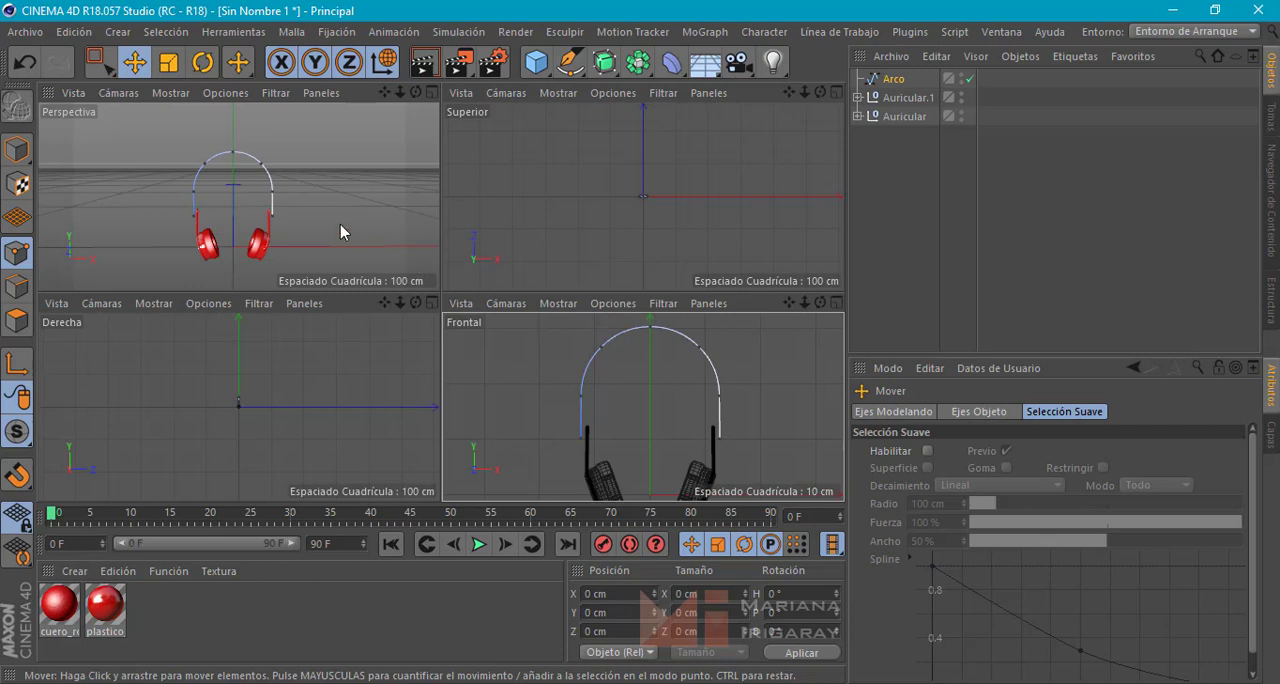
click(574, 66)
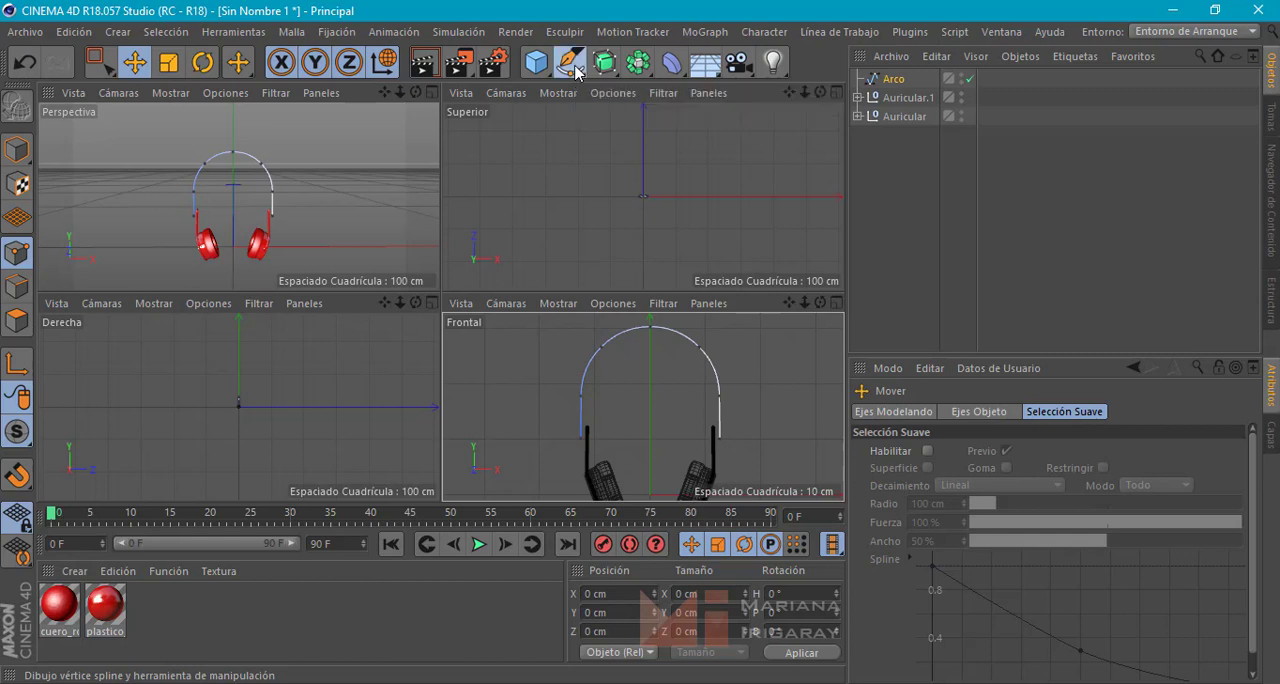
click(697, 220)
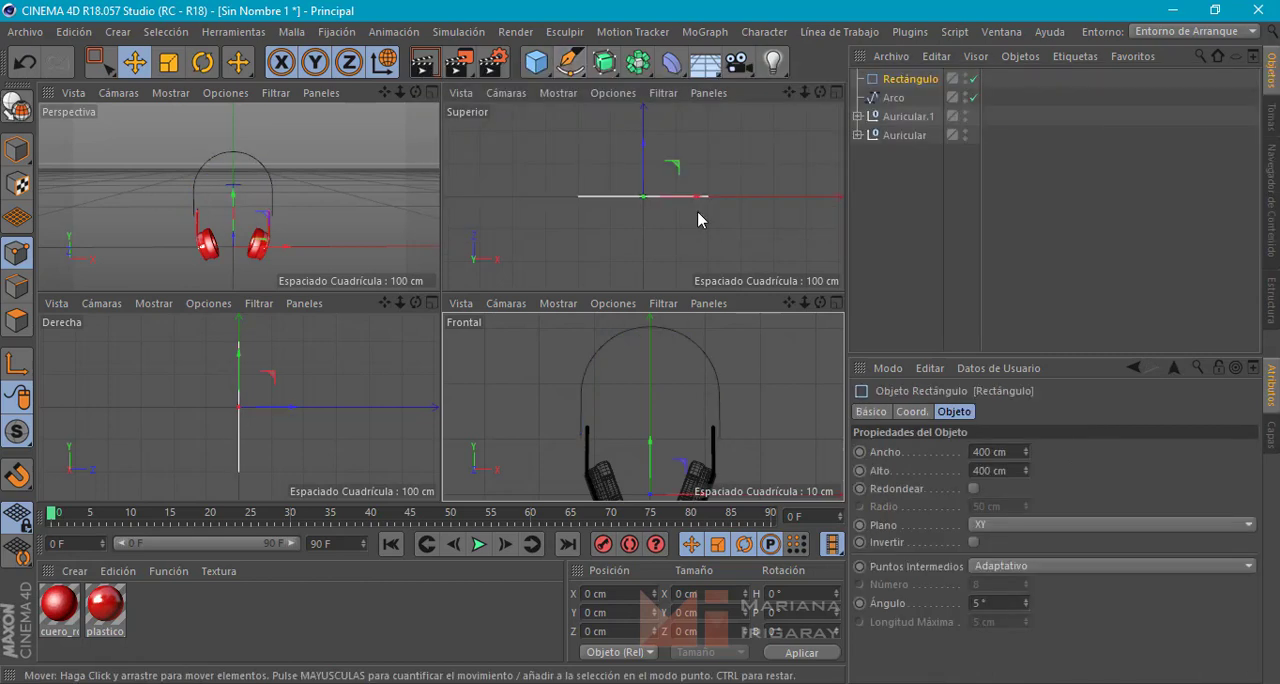
drag(1027, 456, 1013, 603)
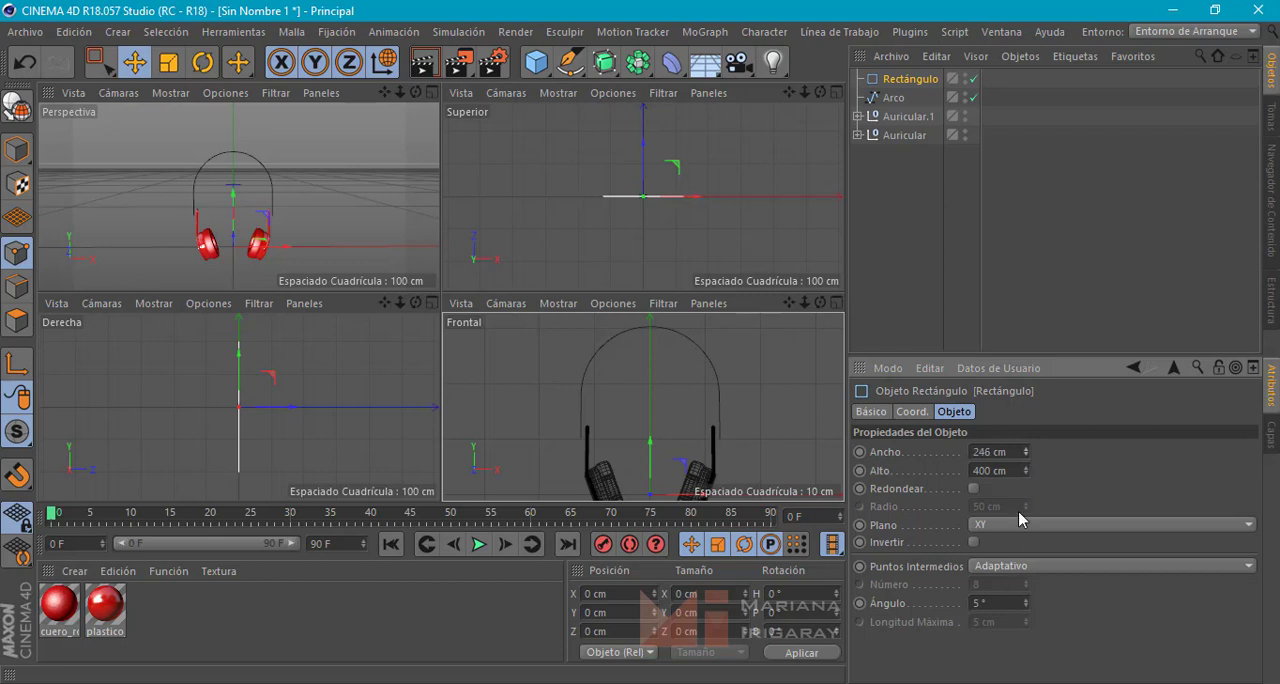
drag(1027, 475, 1029, 675)
drag(1027, 455, 1008, 540)
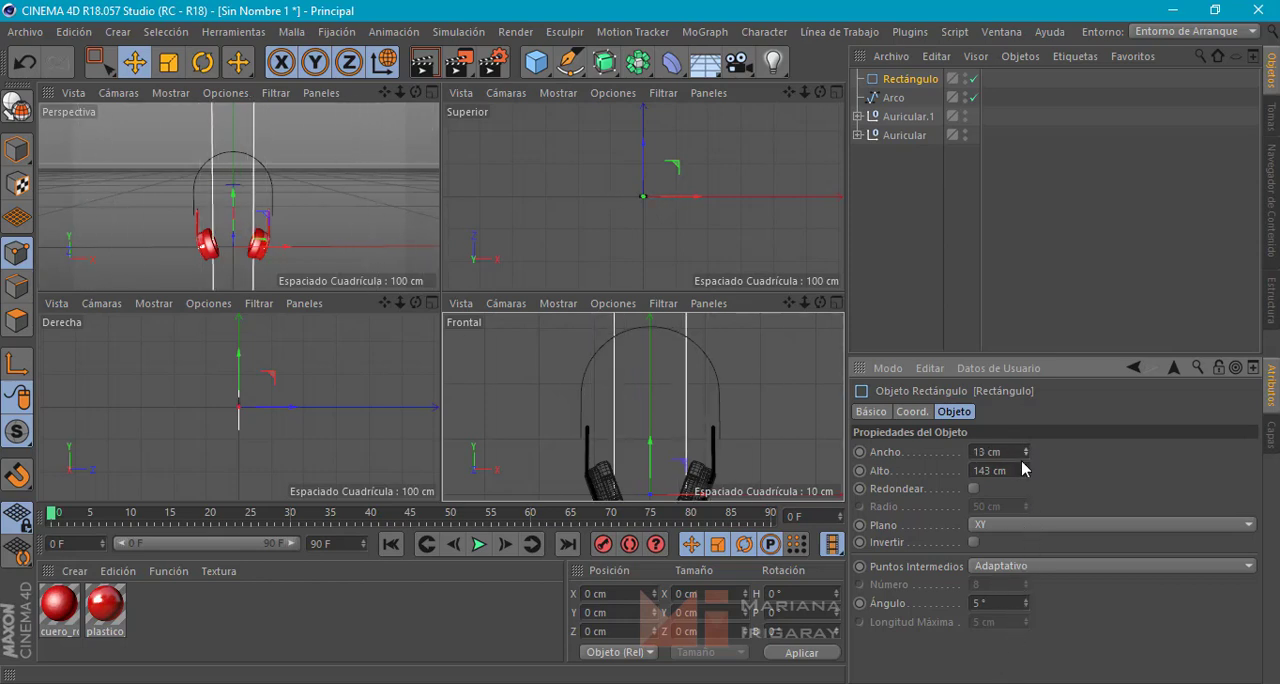
drag(1028, 480, 1020, 512)
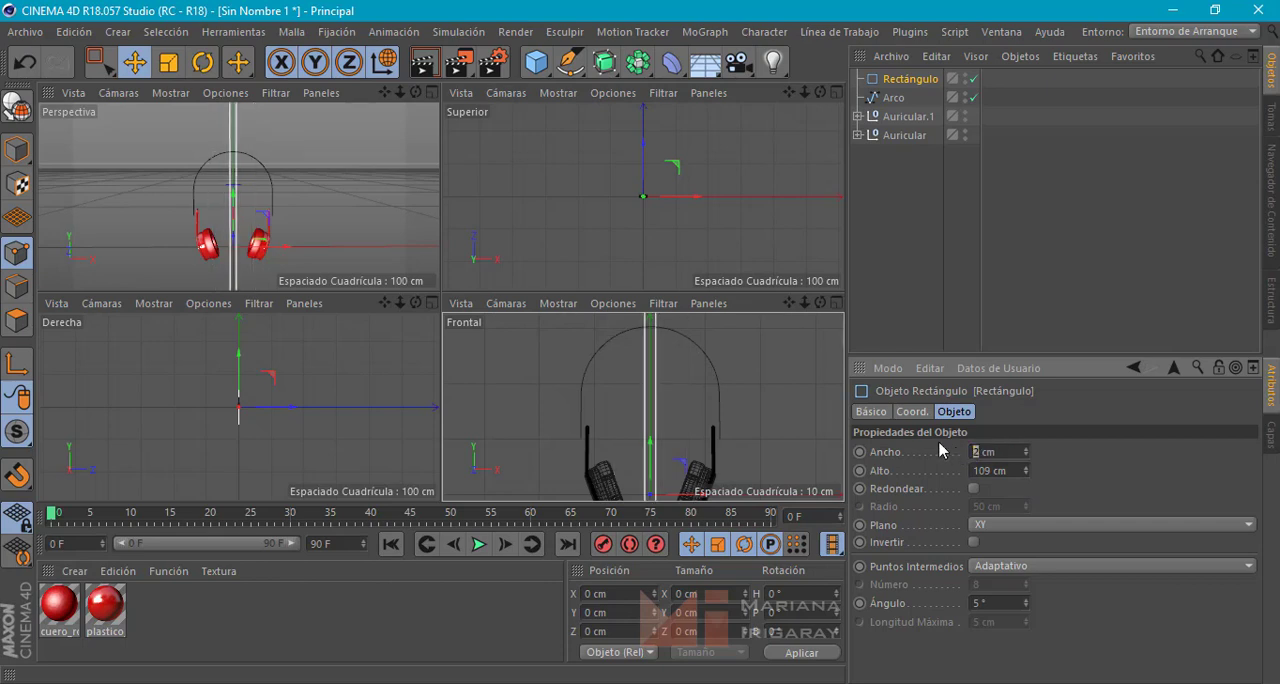
key(Return)
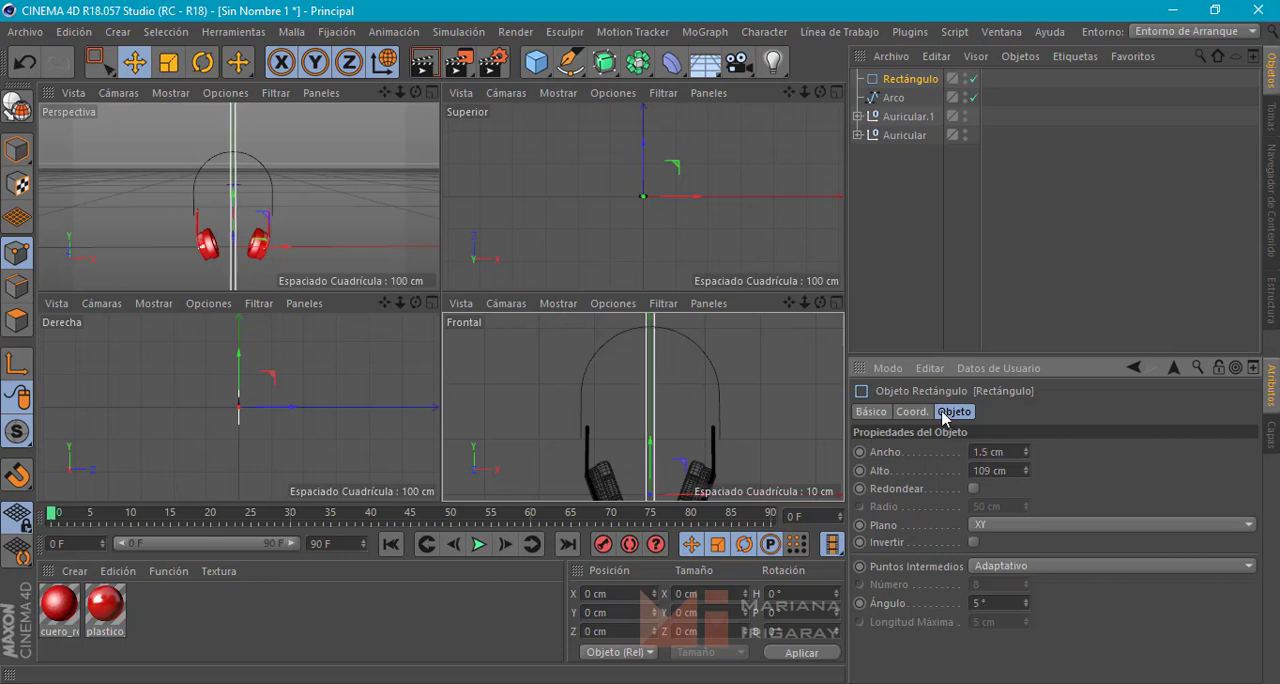
Set the rectangle's height to 5 cm and reduce it to 3 cm after comparing it with the ear cups
drag(993, 470, 951, 468)
text(5)
key(Return)
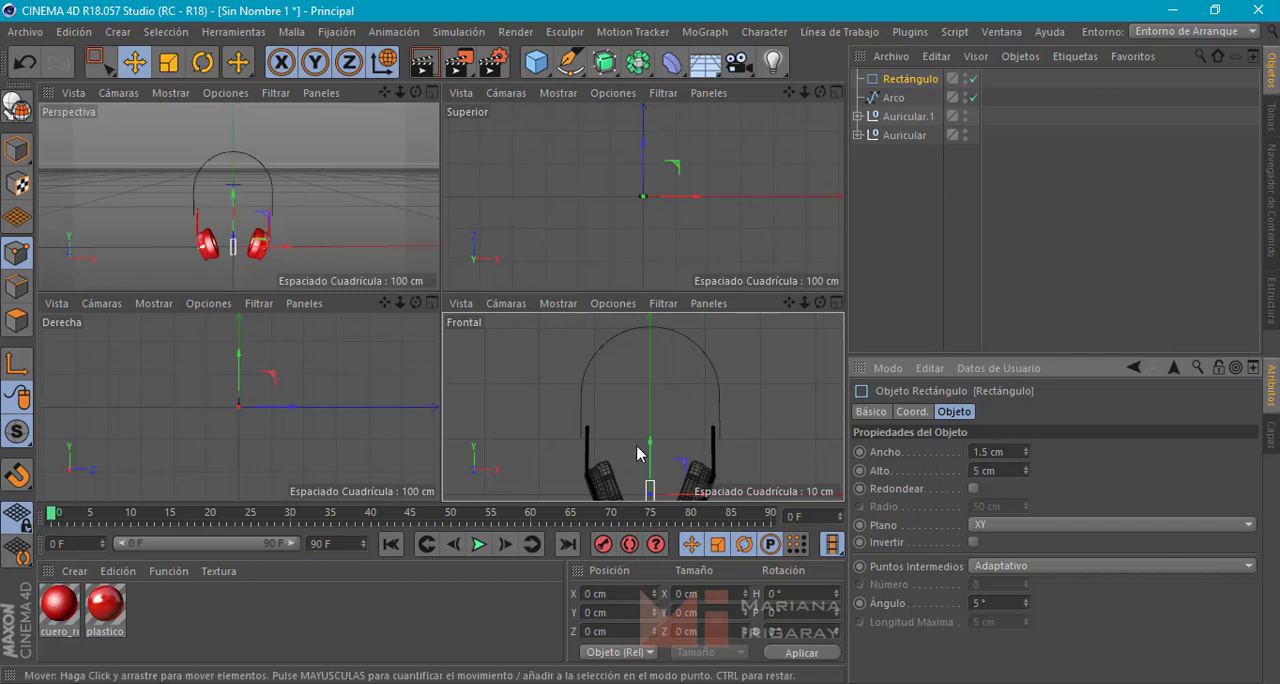
middle_click(360, 216)
alt+middle_drag(485, 377, 497, 318)
drag(546, 346, 470, 405)
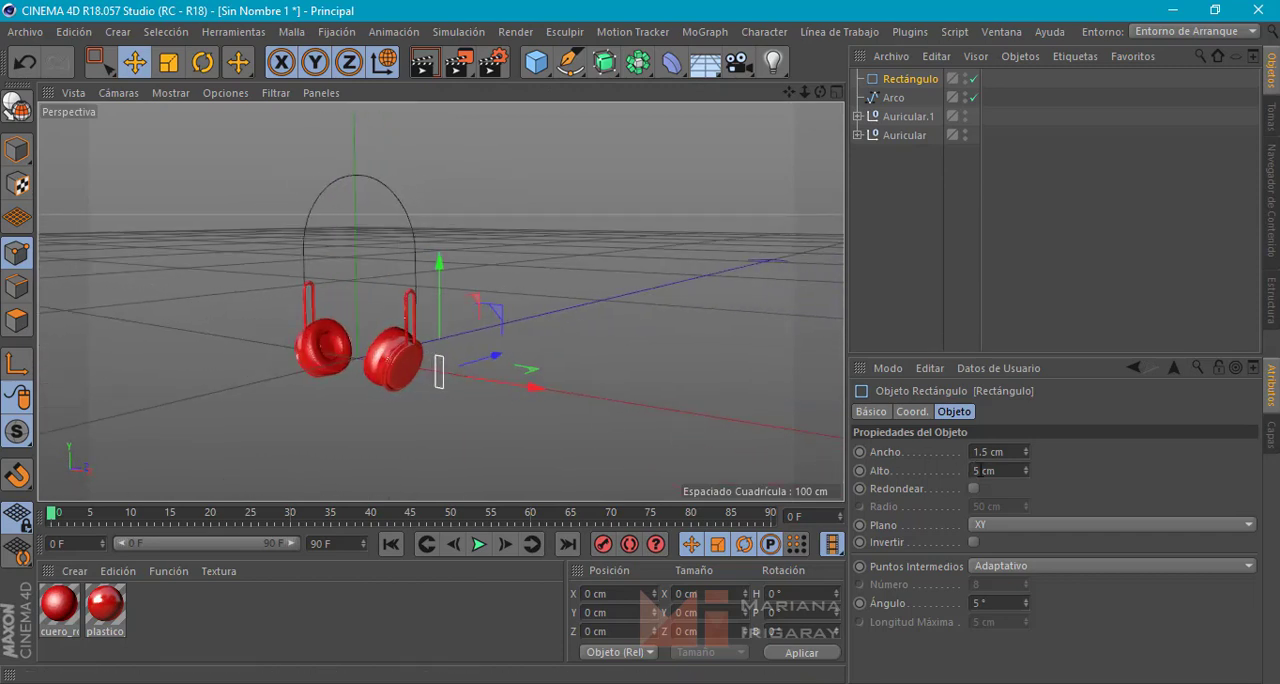
double_click(978, 470)
text(3)
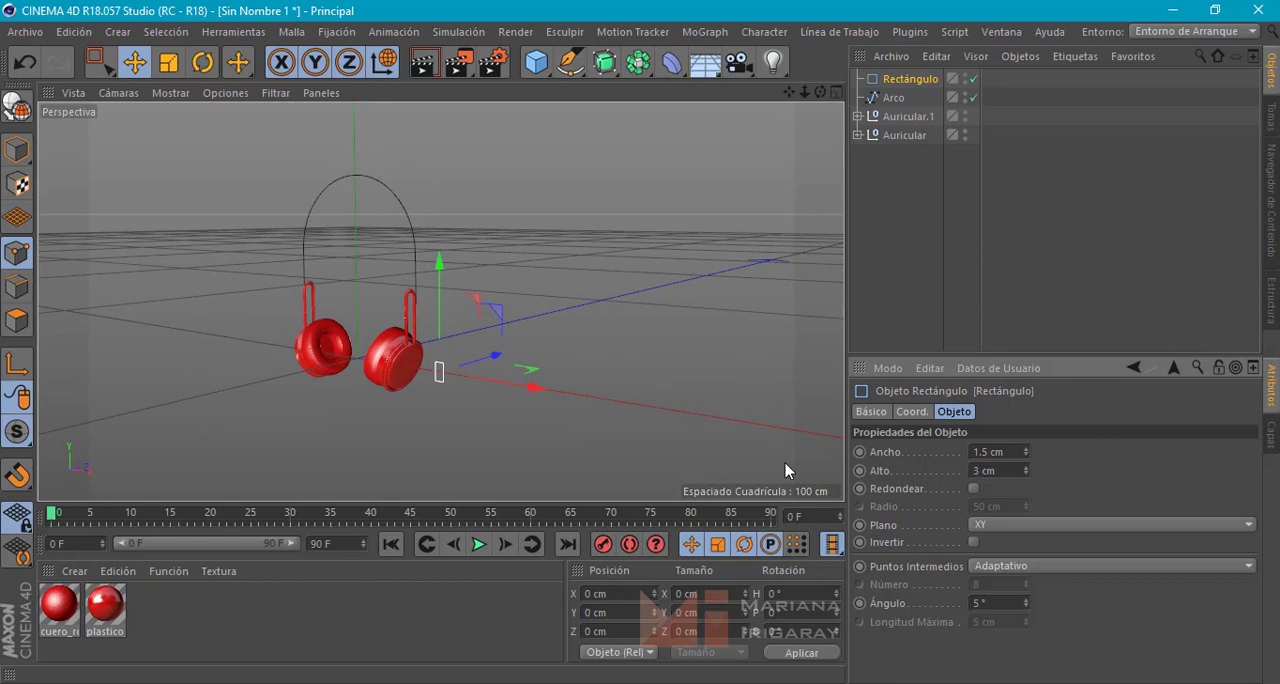
Round the rectangle's corners with a radius of 0.25 cm and check their shape up close
alt+drag(514, 374, 602, 371)
alt+drag(502, 374, 650, 362)
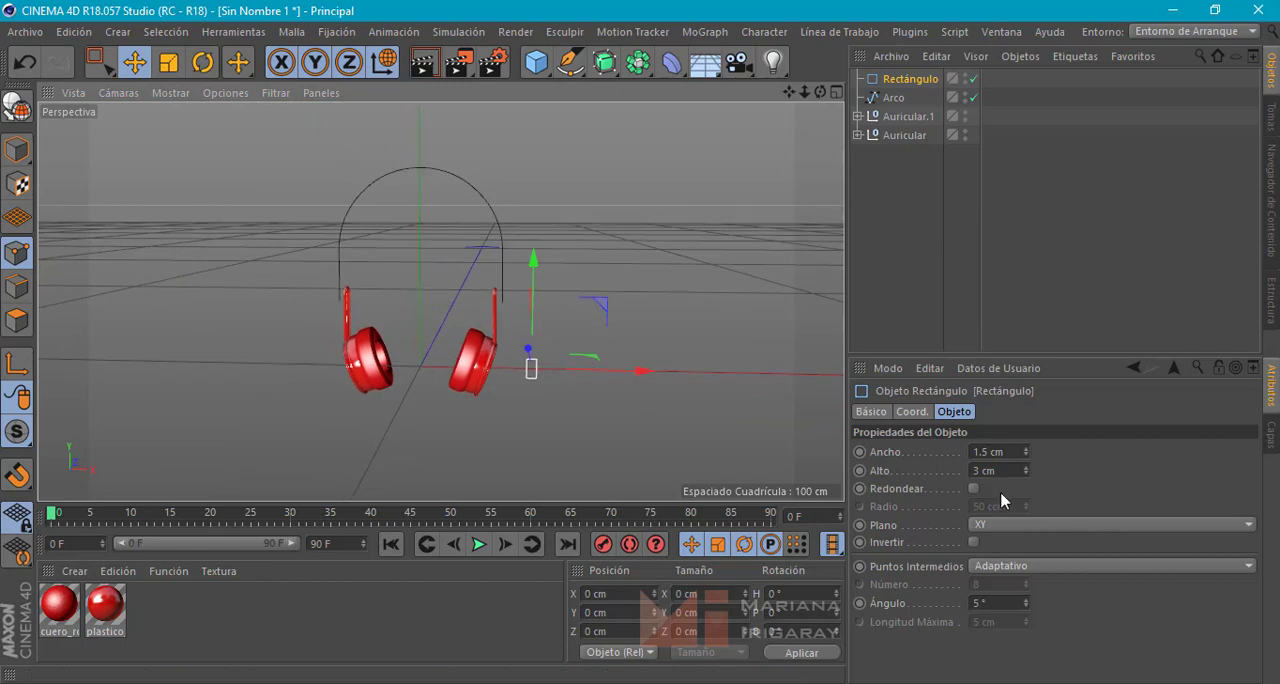
click(973, 489)
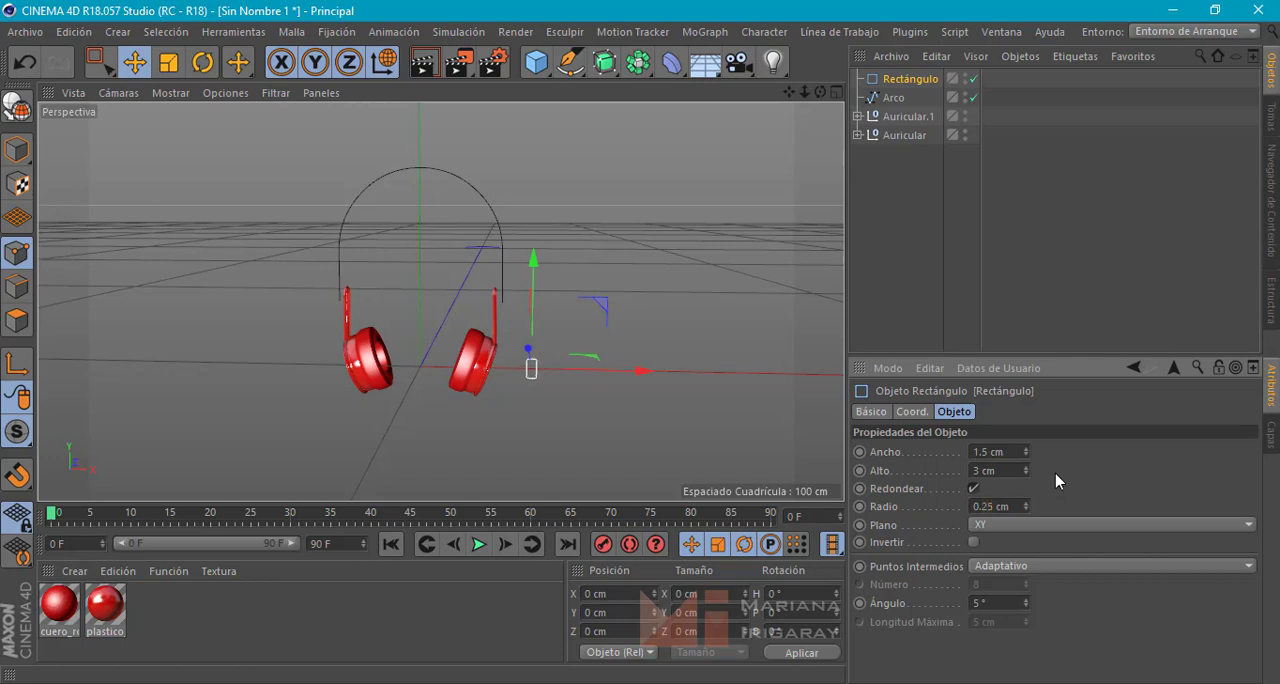
scroll(504, 374, up, 3)
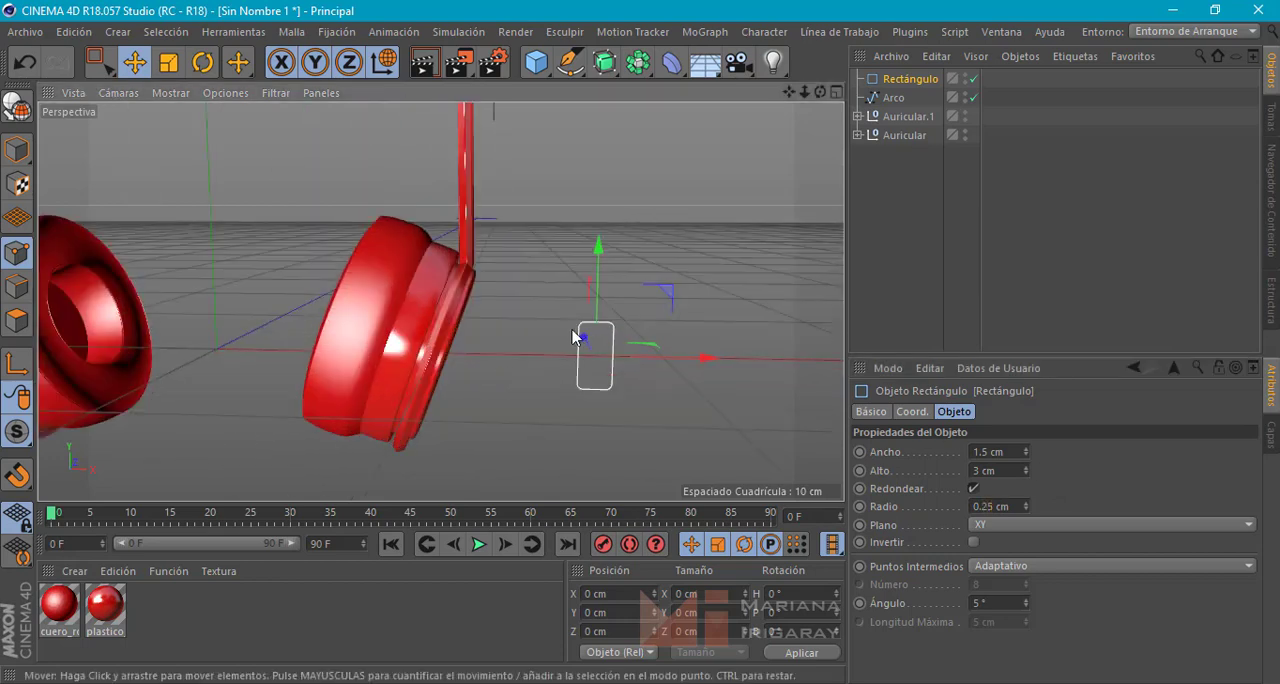
scroll(614, 375, up, 1)
scroll(612, 370, up, 3)
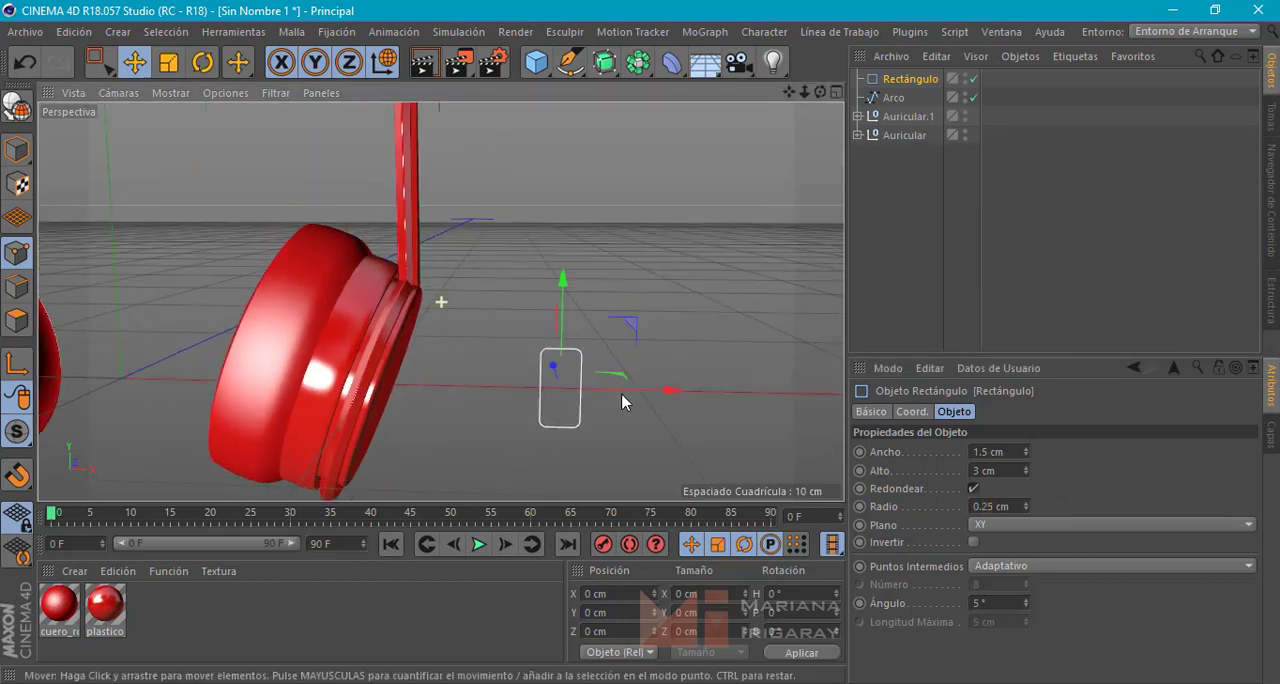
Narrow the rounded rectangle to a width of 1 cm
drag(989, 451, 926, 450)
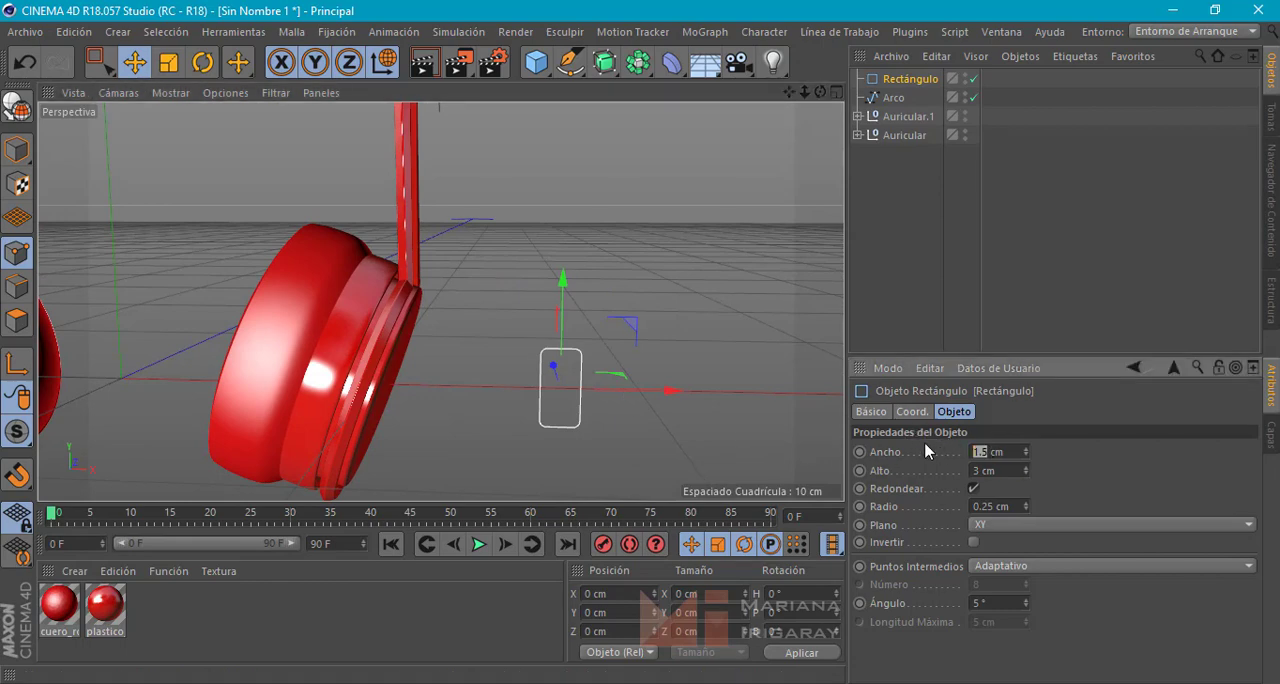
text(1)
key(Return)
scroll(657, 368, down, 3)
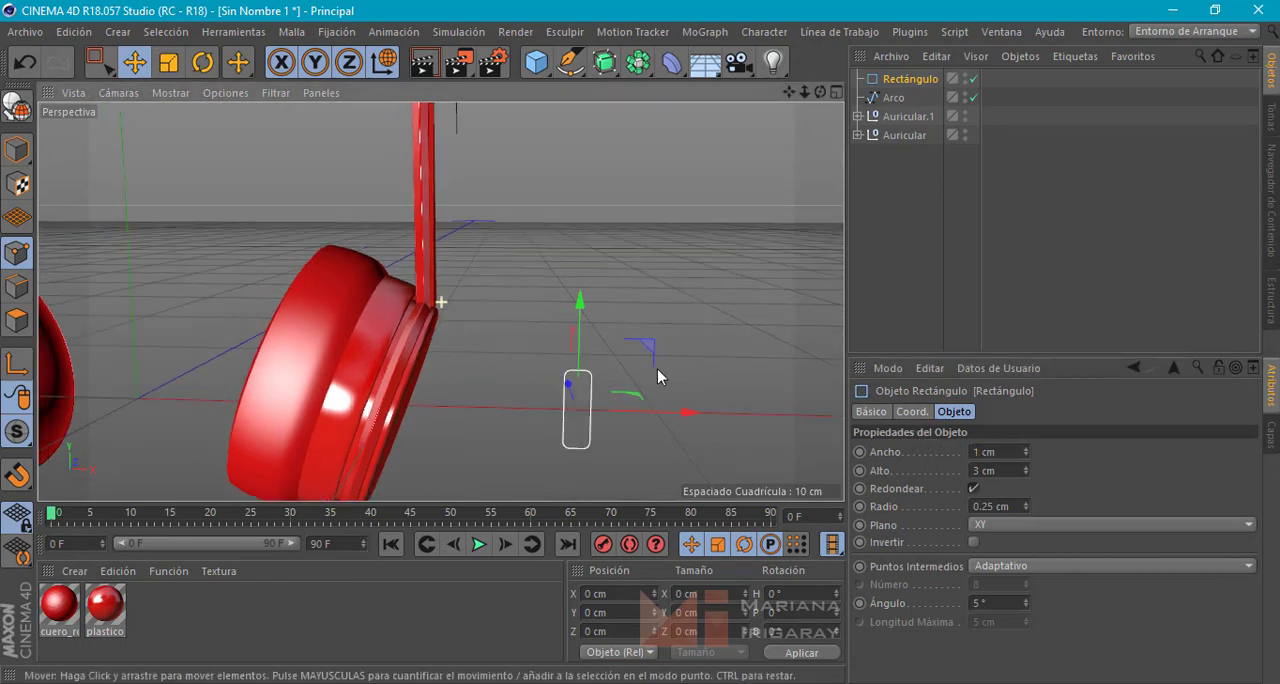
alt+middle_drag(565, 320, 555, 380)
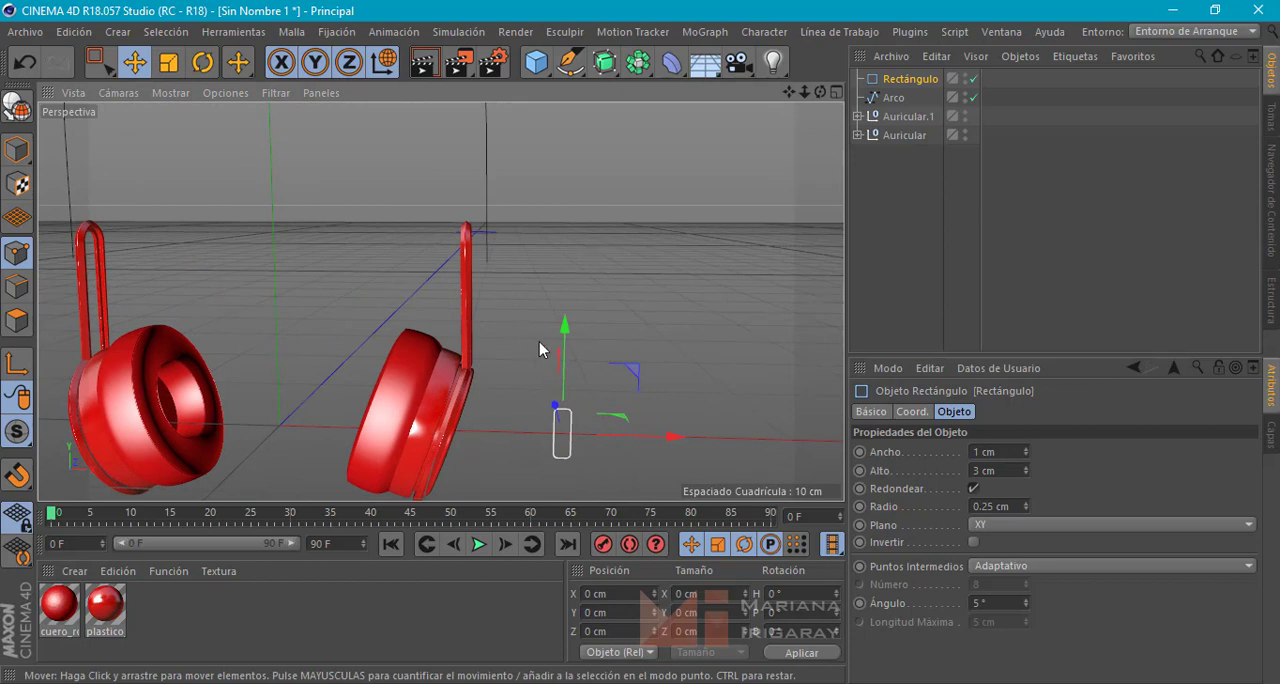
Add a Recorrido generator and put the Rectángulo and Arco splines inside it to form the headband
alt+middle_drag(531, 329, 543, 338)
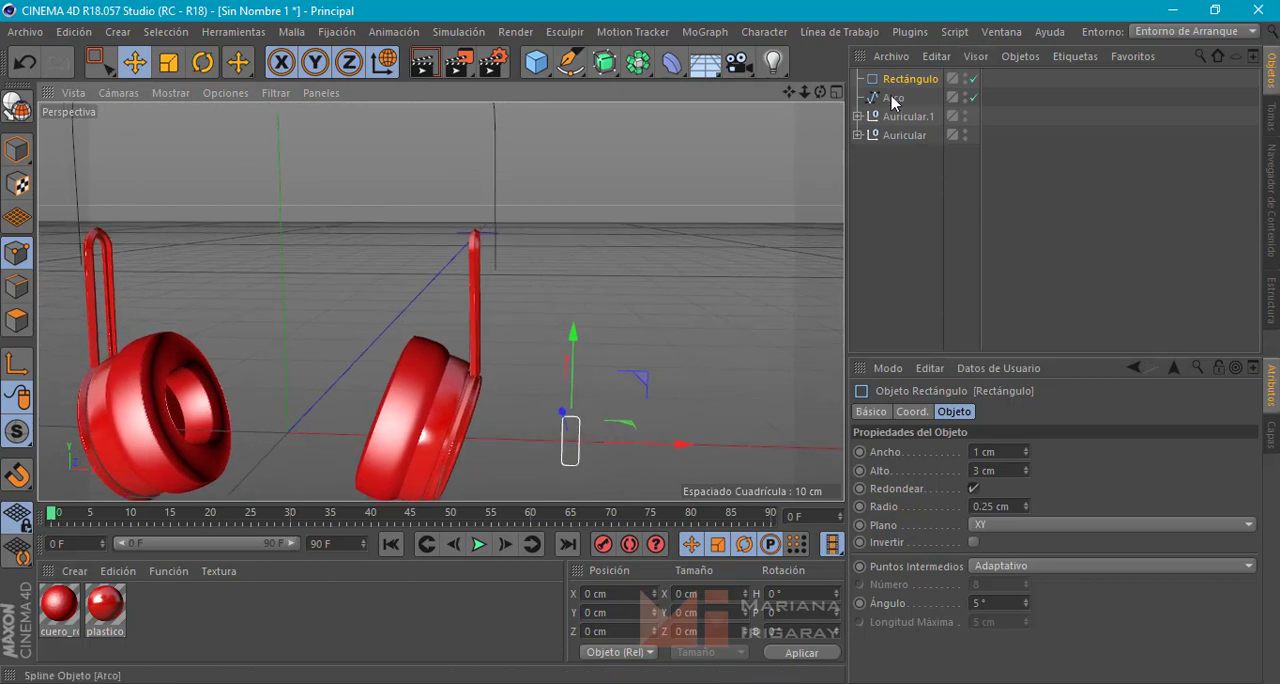
click(612, 63)
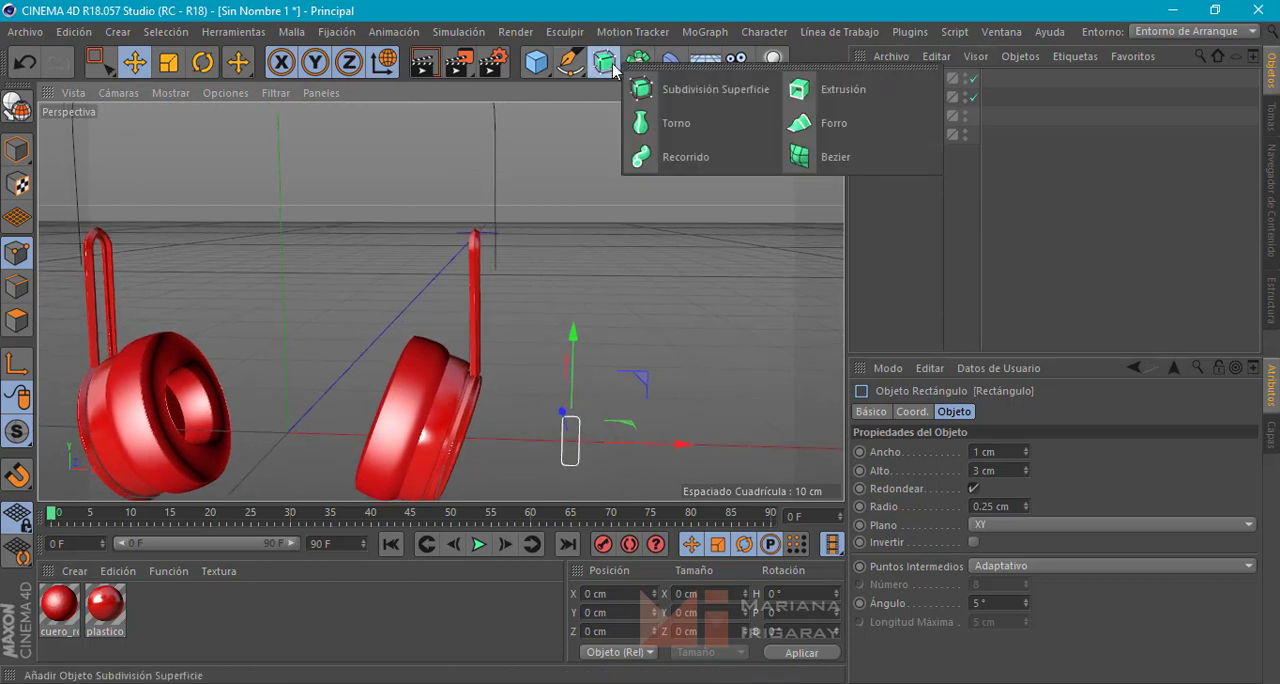
click(690, 157)
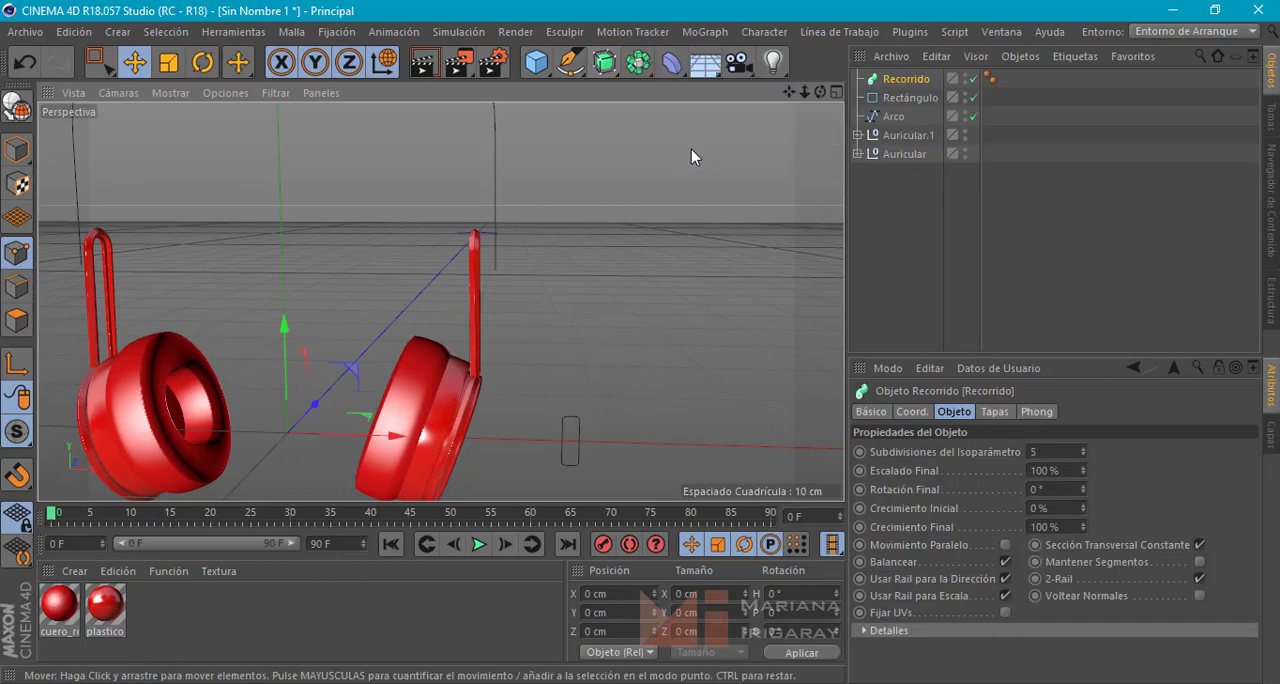
click(904, 98)
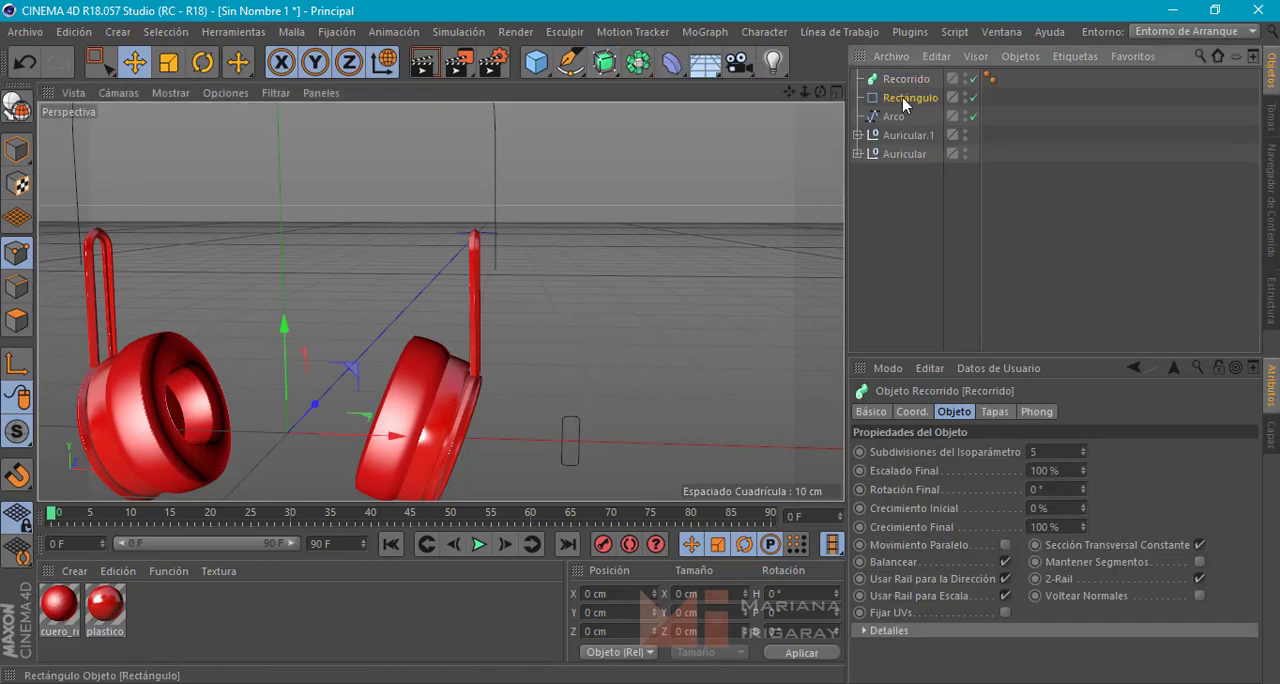
ctrl+click(887, 116)
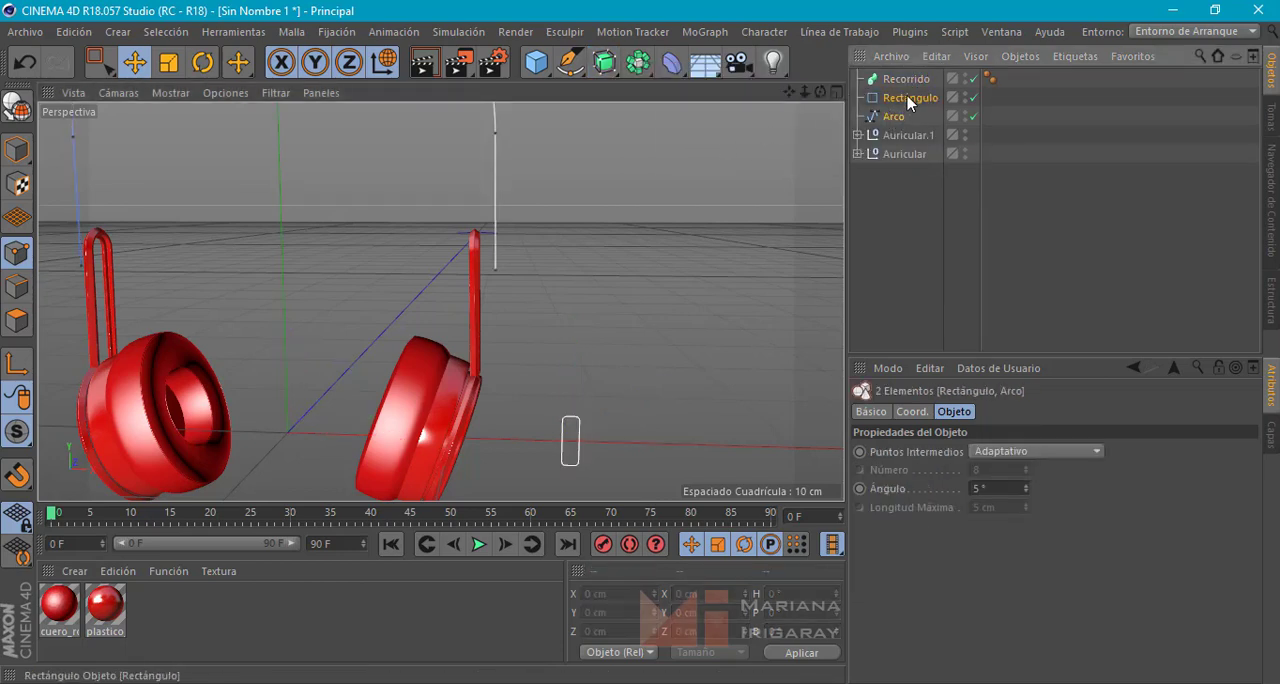
drag(905, 79, 906, 80)
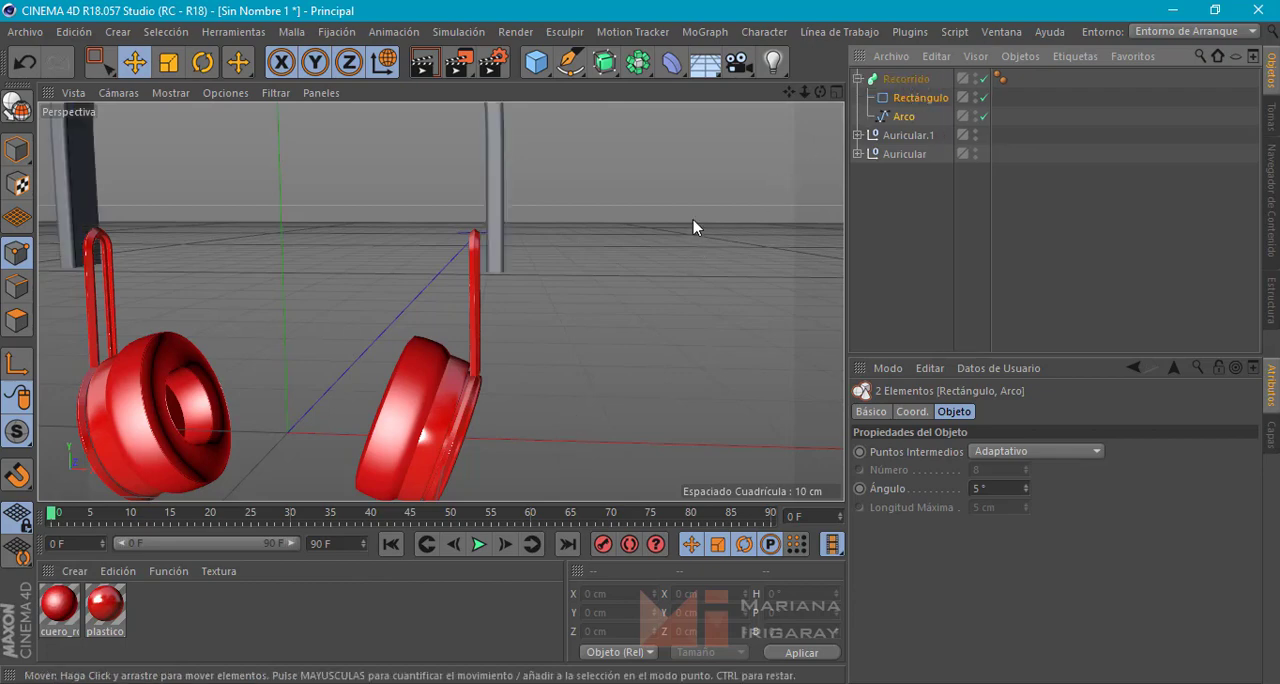
alt+drag(697, 227, 743, 289)
alt+drag(389, 326, 440, 336)
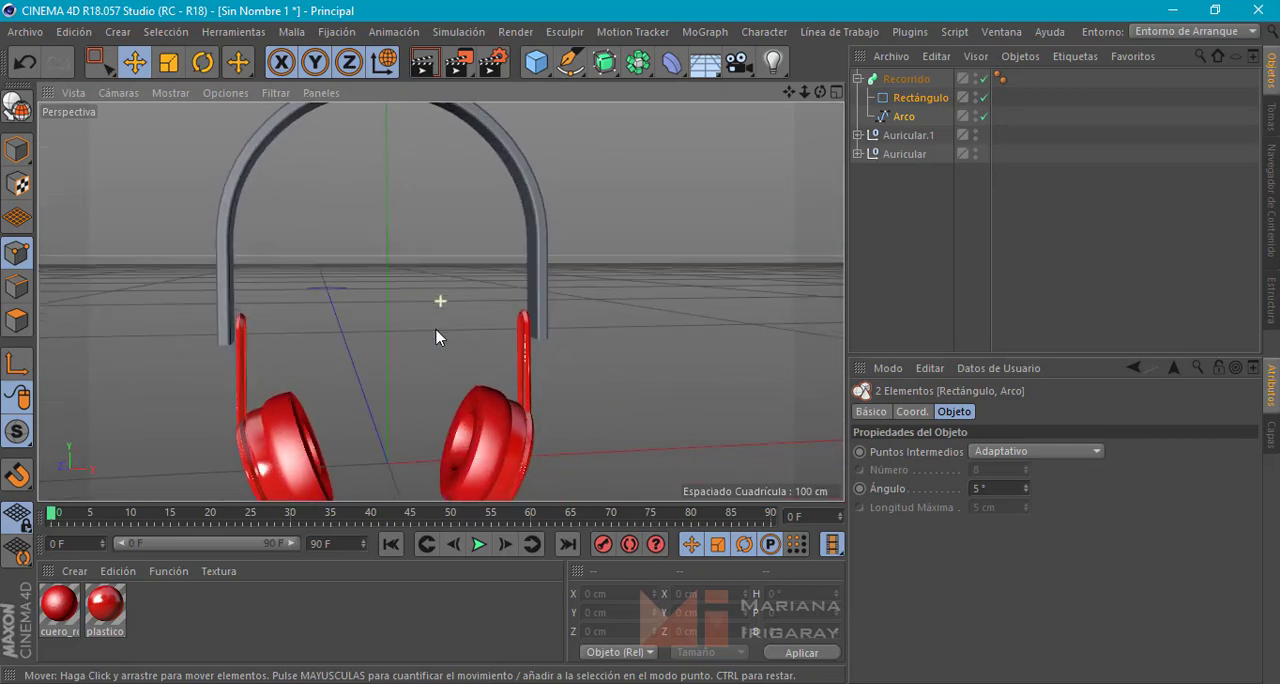
Scale the Arco path along X to about 24.5 cm so the headband is slightly narrower
click(902, 116)
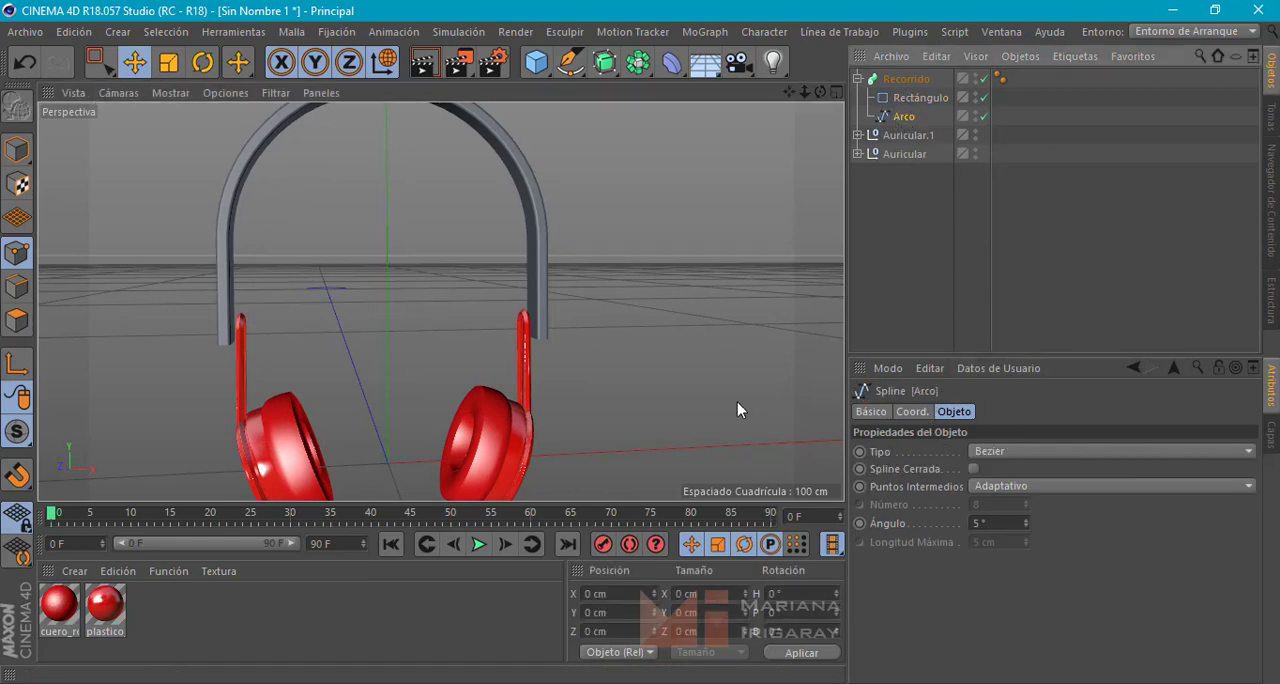
click(169, 63)
mouse_move(622, 306)
alt+mouse_down()
mouse_move(630, 327)
mouse_move(614, 323)
alt+mouse_up()
click(19, 150)
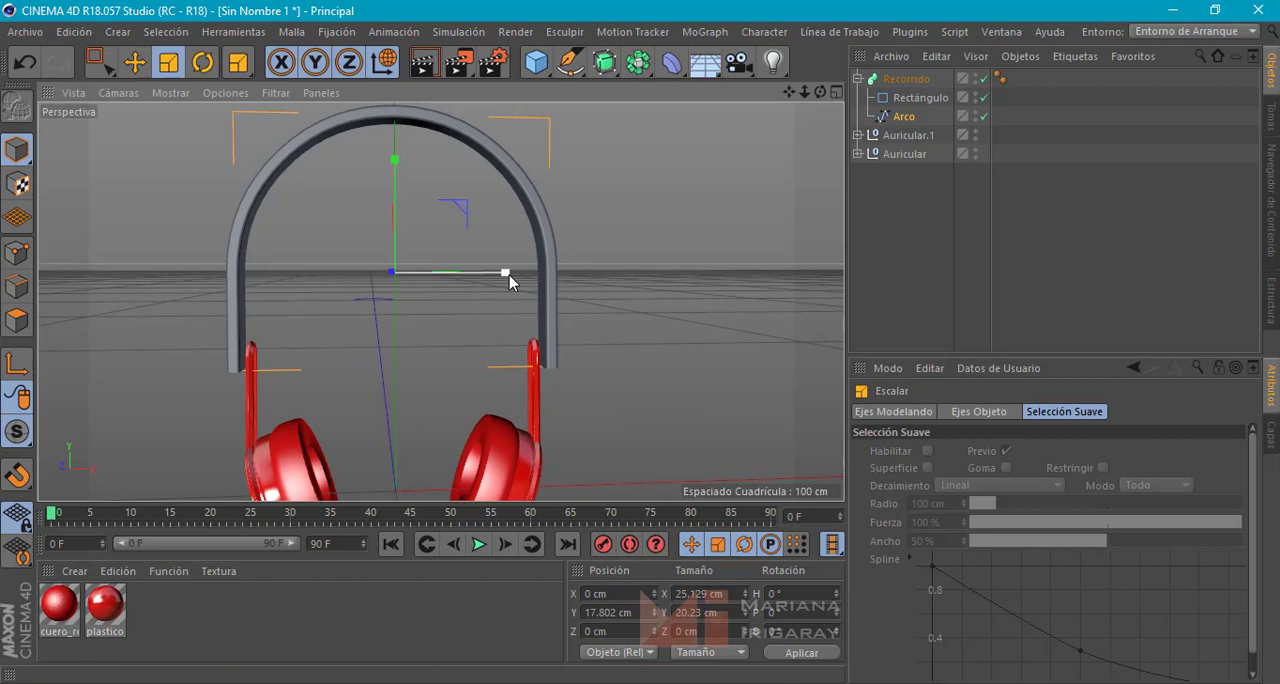
drag(508, 275, 505, 276)
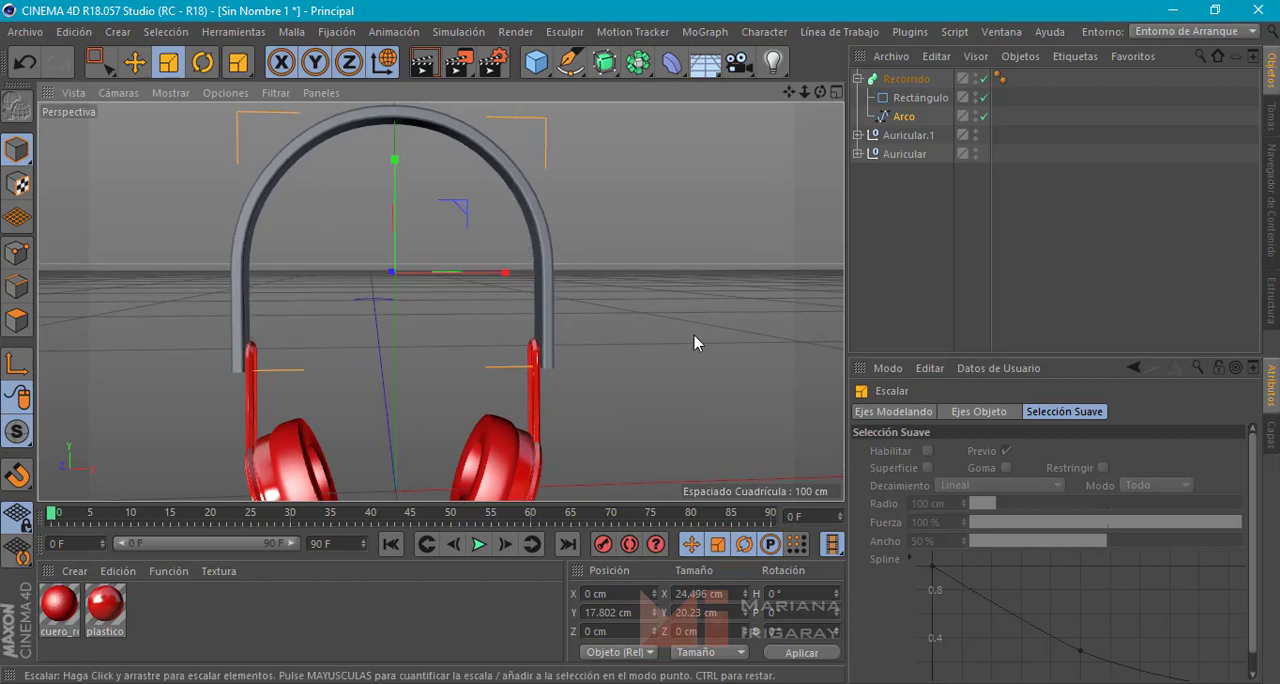
mouse_move(694, 334)
alt+mouse_down()
mouse_move(651, 331)
mouse_move(649, 342)
mouse_move(700, 353)
alt+mouse_up()
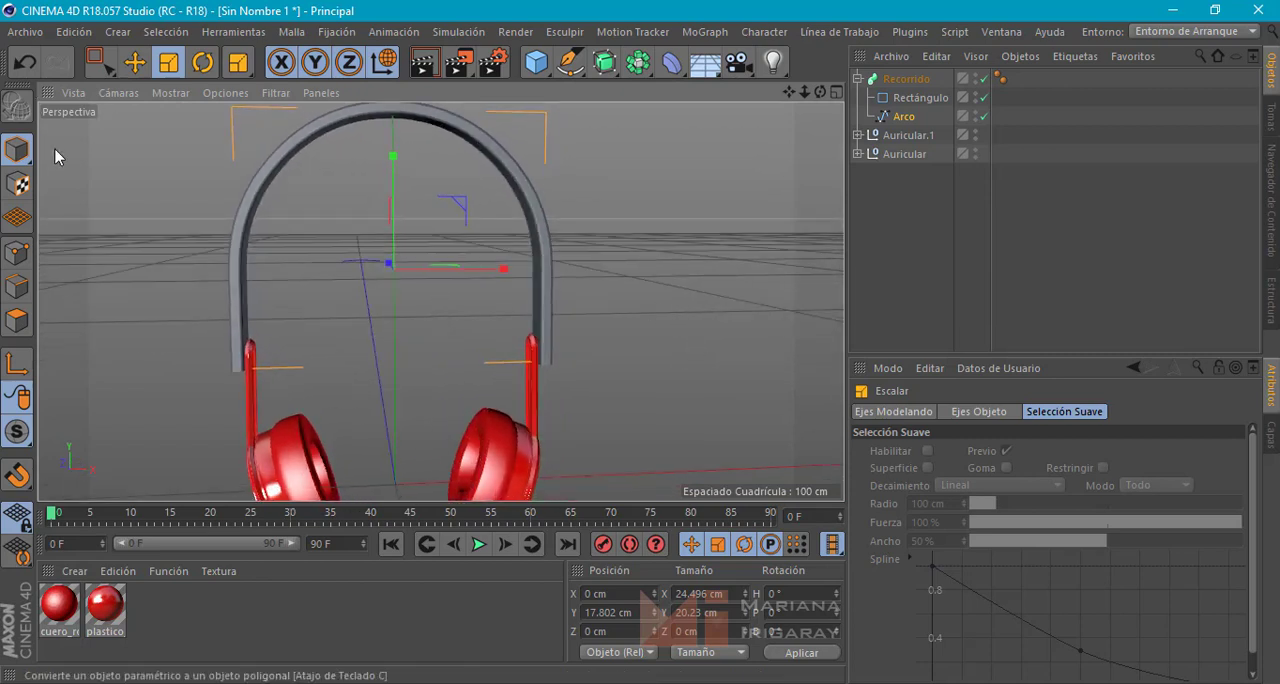
Lower the Arco path to a Y position of about 16.4 cm and check the headband against the ear cup supports
click(135, 62)
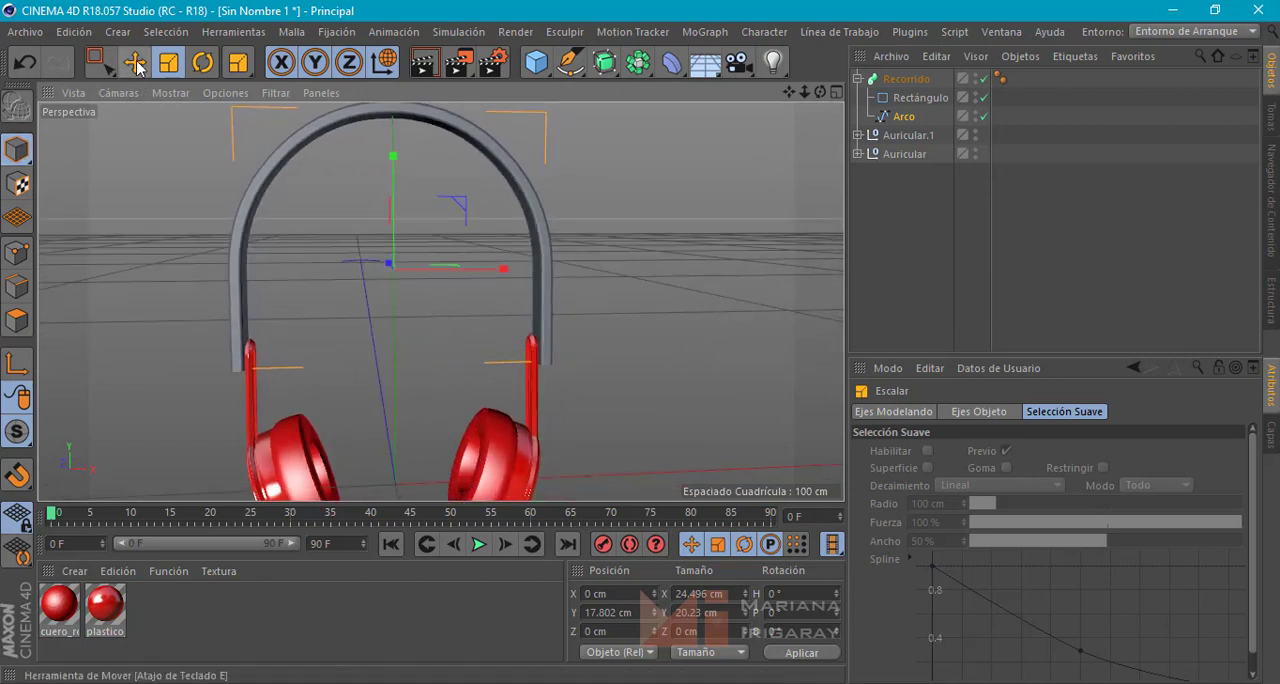
click(397, 181)
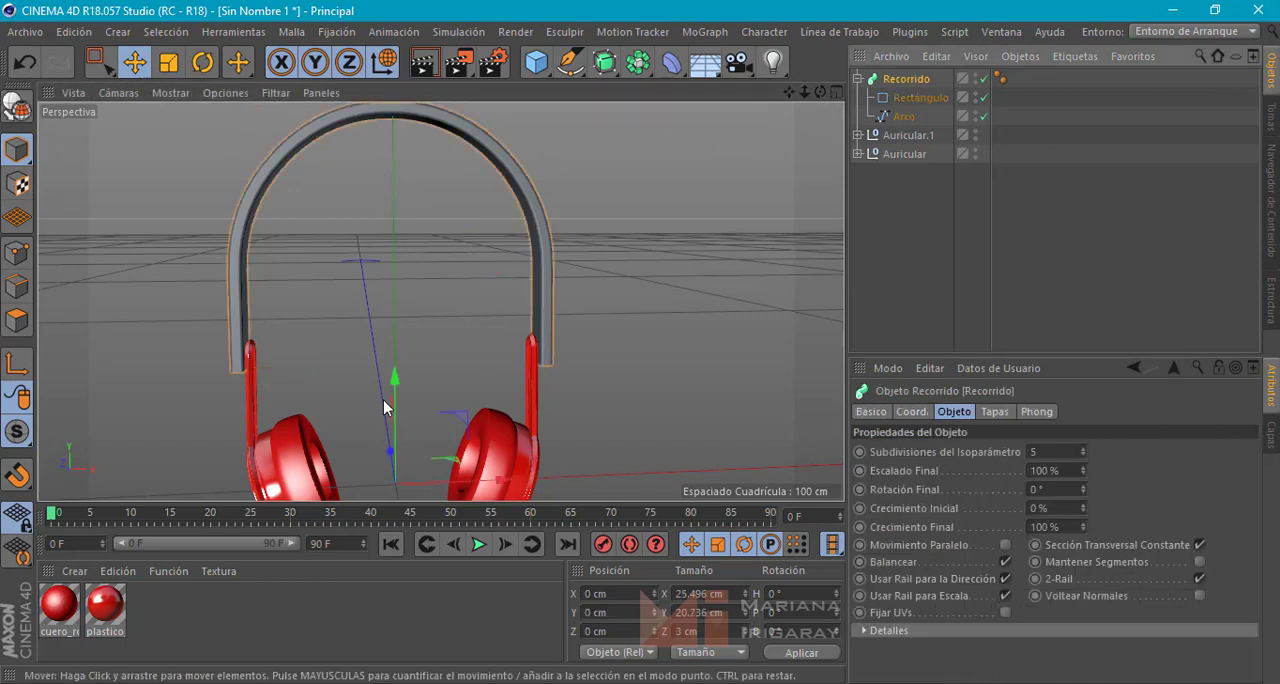
click(903, 116)
drag(397, 178, 400, 190)
alt+drag(666, 272, 712, 250)
alt+drag(715, 250, 610, 243)
alt+middle_drag(596, 254, 615, 201)
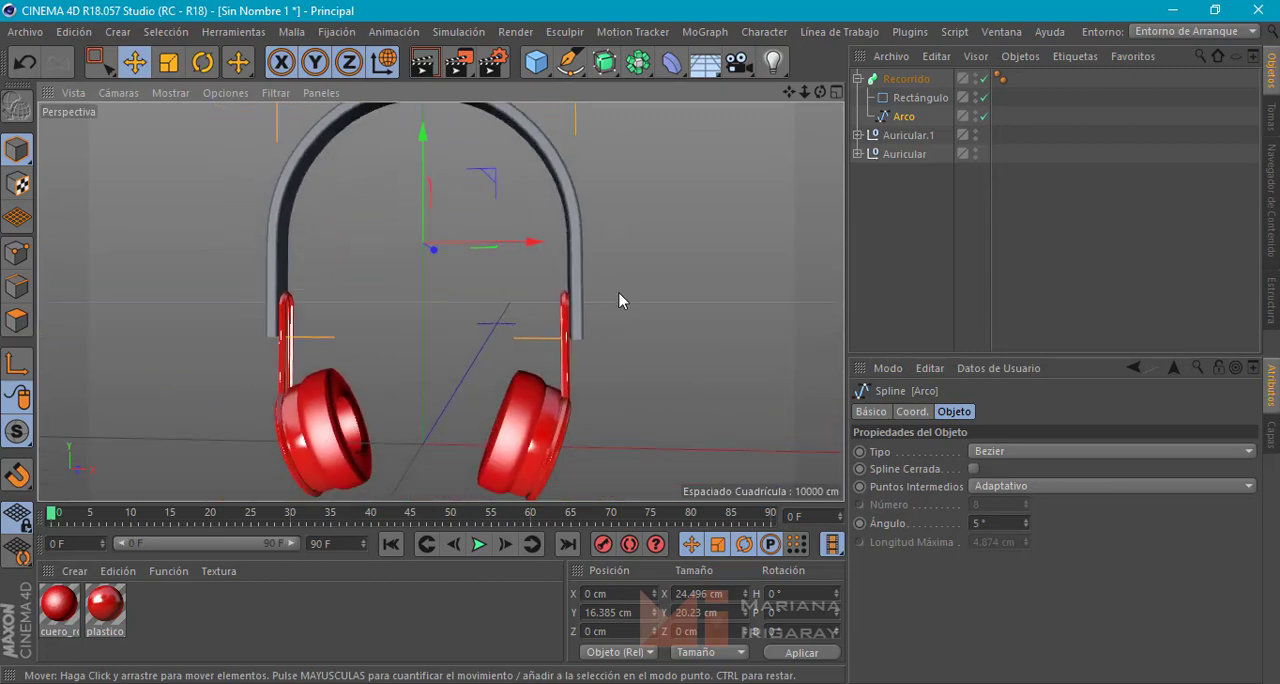
alt+drag(643, 354, 548, 282)
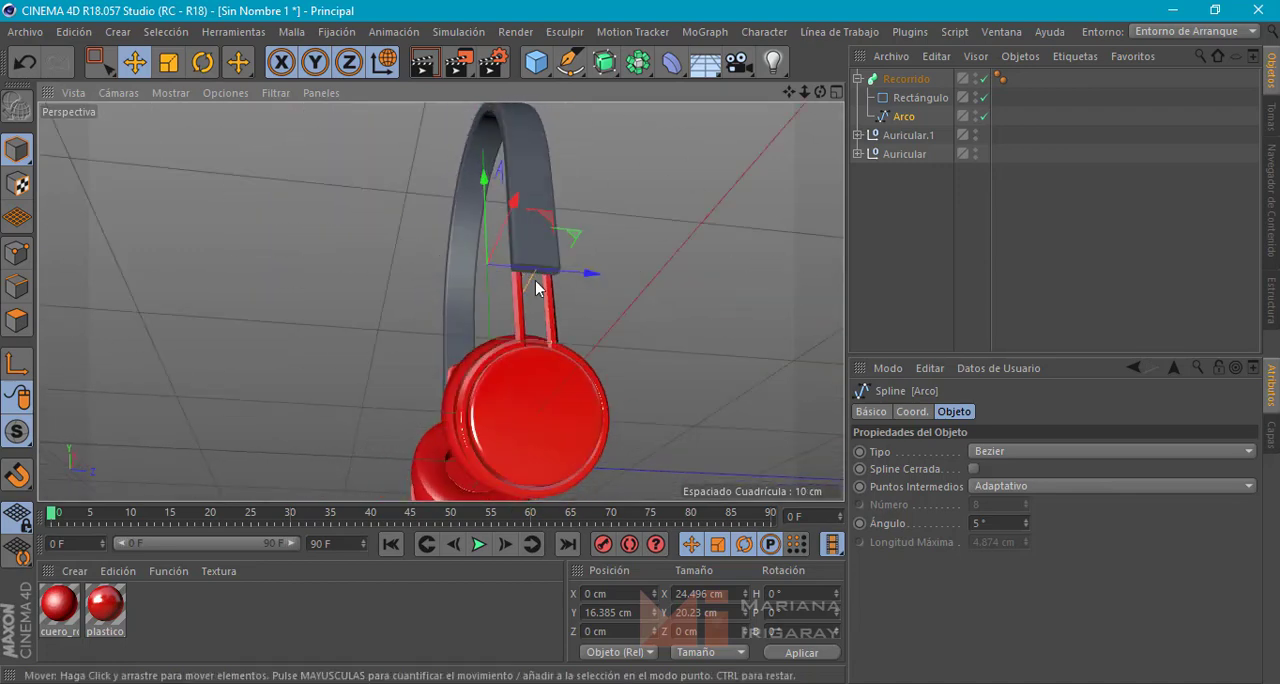
Inspect the Recorrido headband from several angles and convert it to an editable polygon object
click(905, 80)
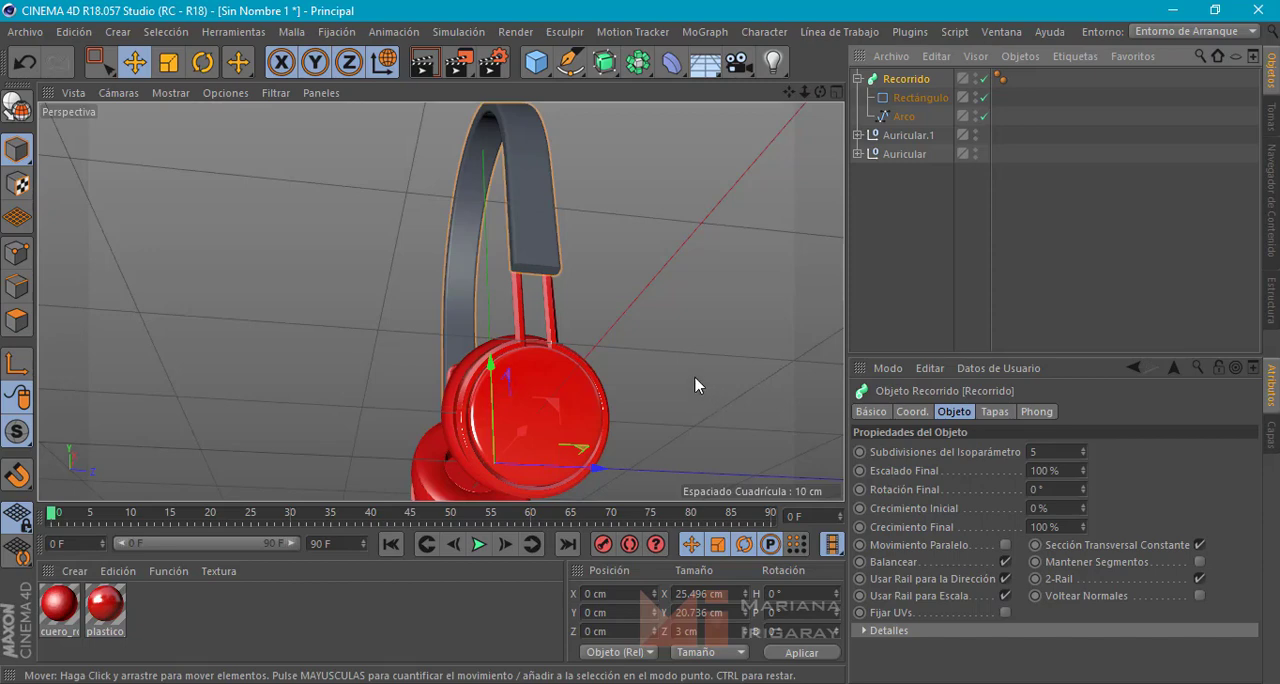
alt+drag(688, 371, 820, 410)
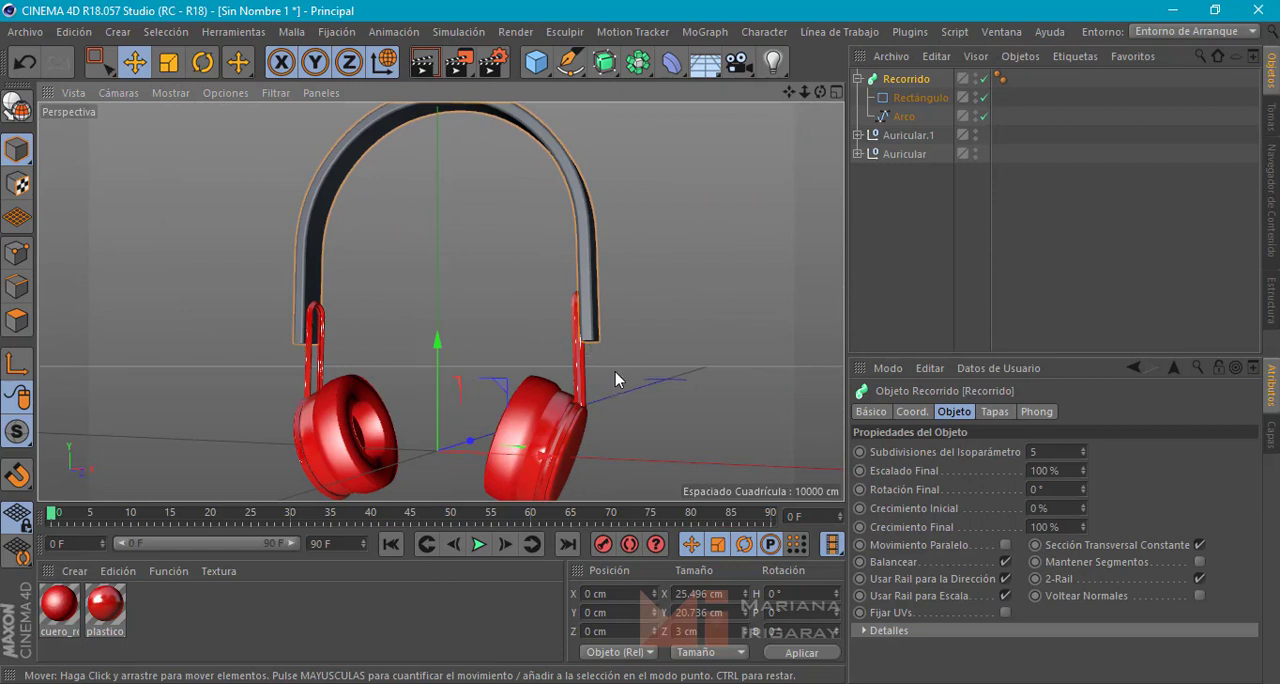
alt+drag(615, 373, 638, 372)
click(857, 79)
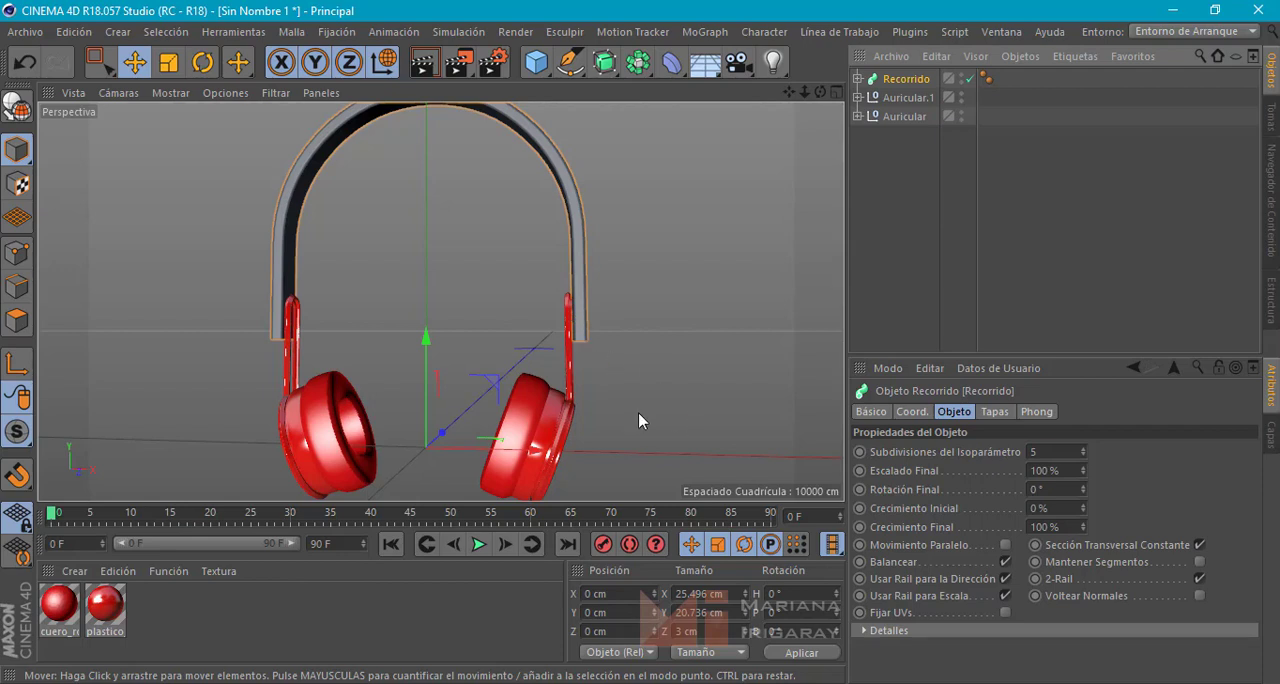
mouse_move(575, 352)
alt+mouse_down()
mouse_move(597, 363)
mouse_move(575, 352)
alt+mouse_up()
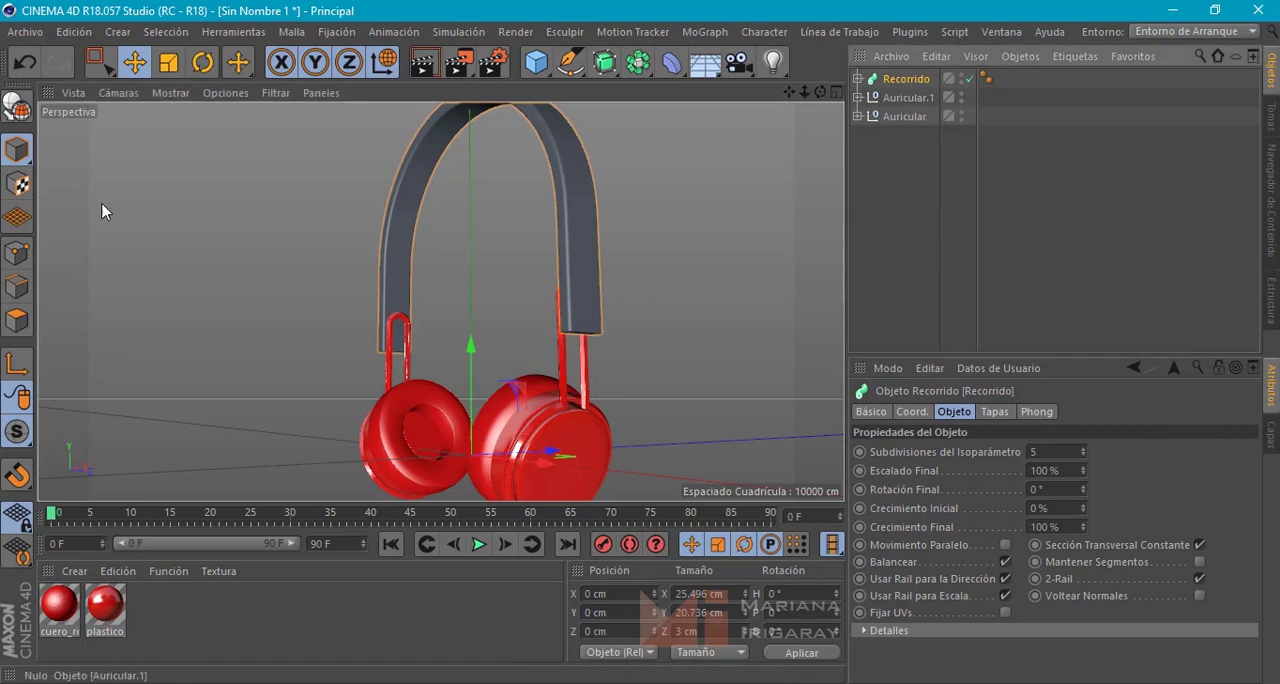
click(16, 105)
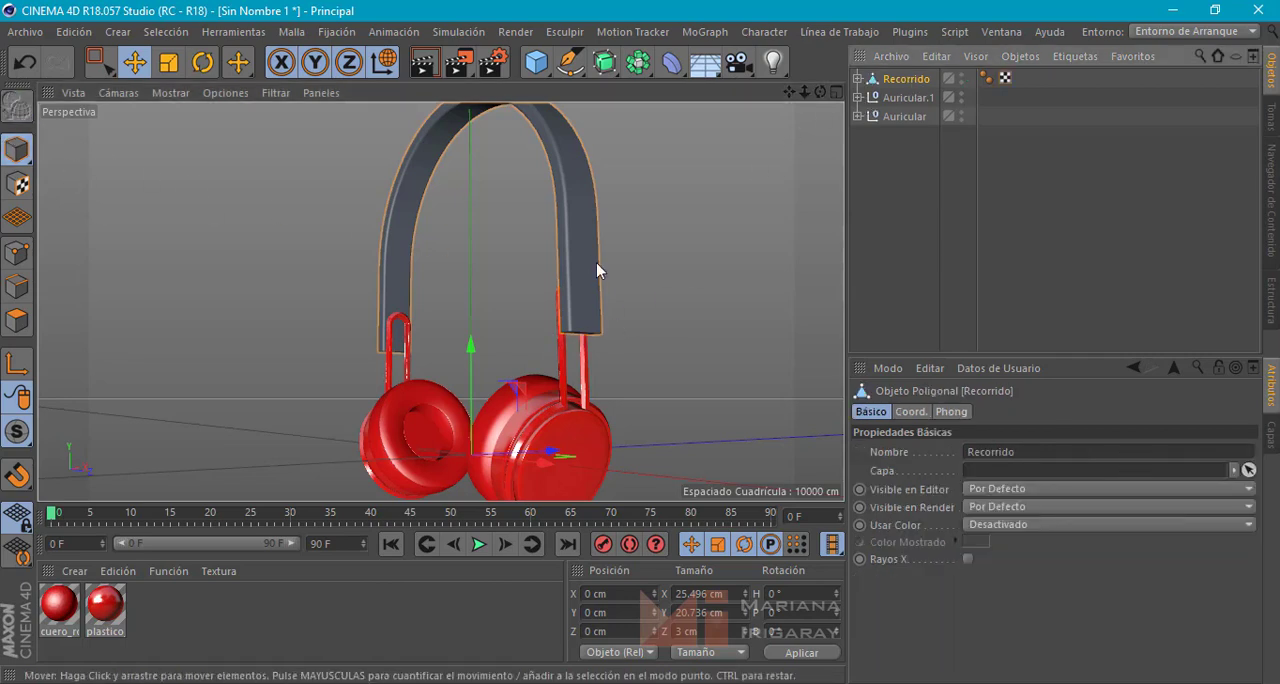
Delete the Tapa 1 and Tapa 2 end caps from the converted headband
click(857, 78)
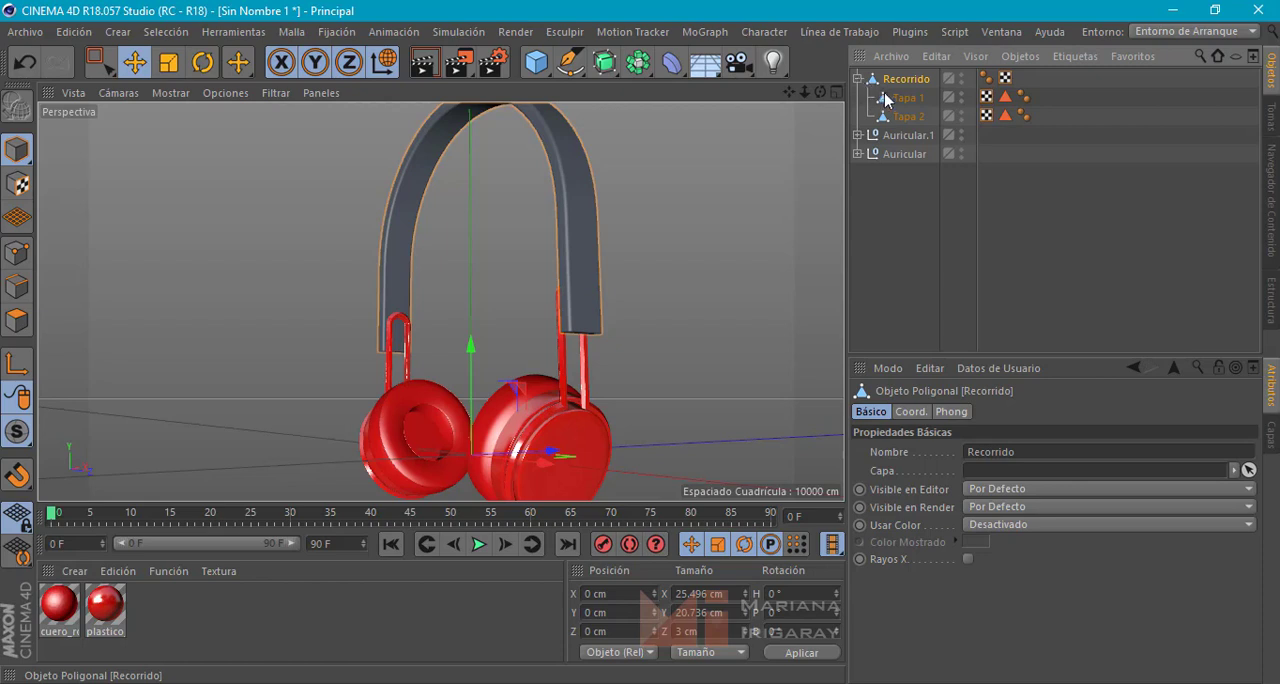
click(890, 98)
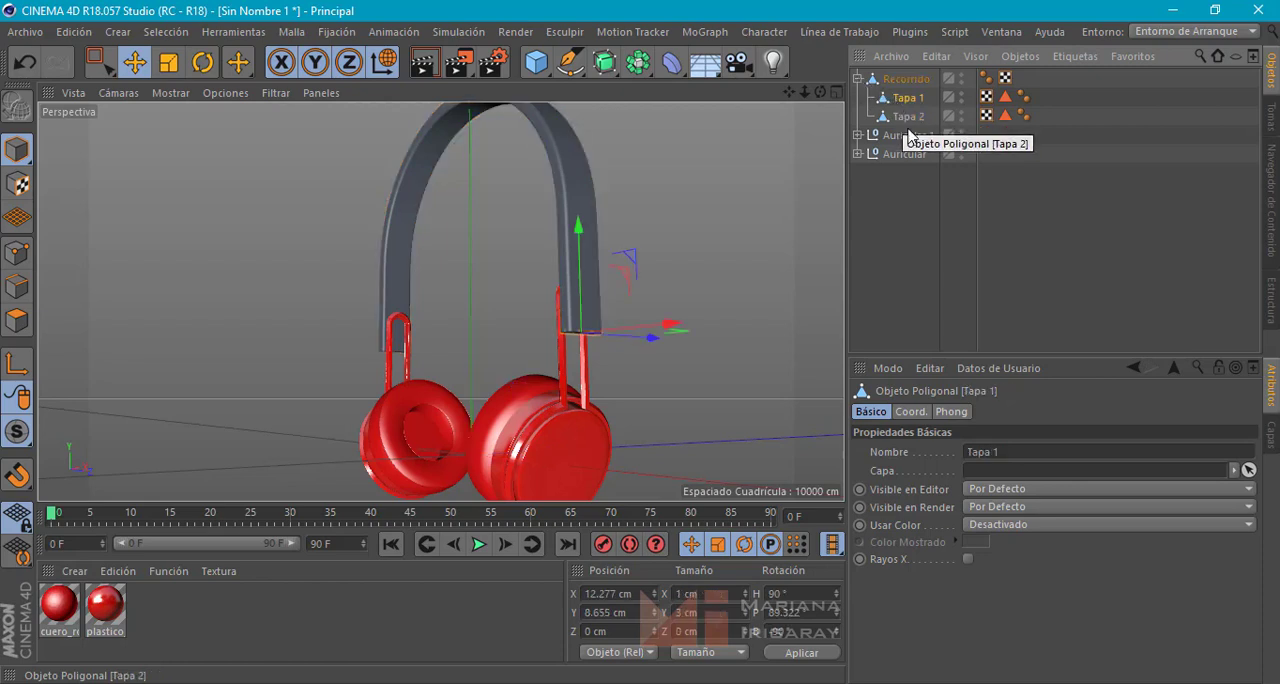
key(Delete)
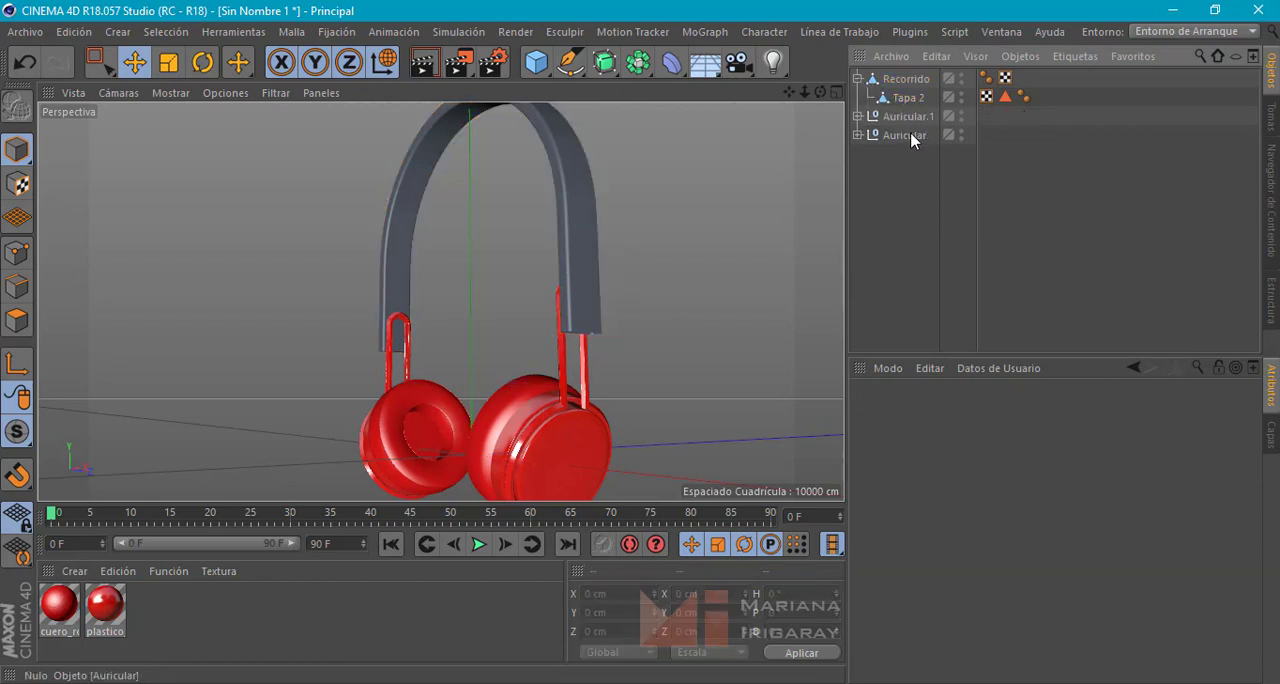
click(907, 100)
key(Delete)
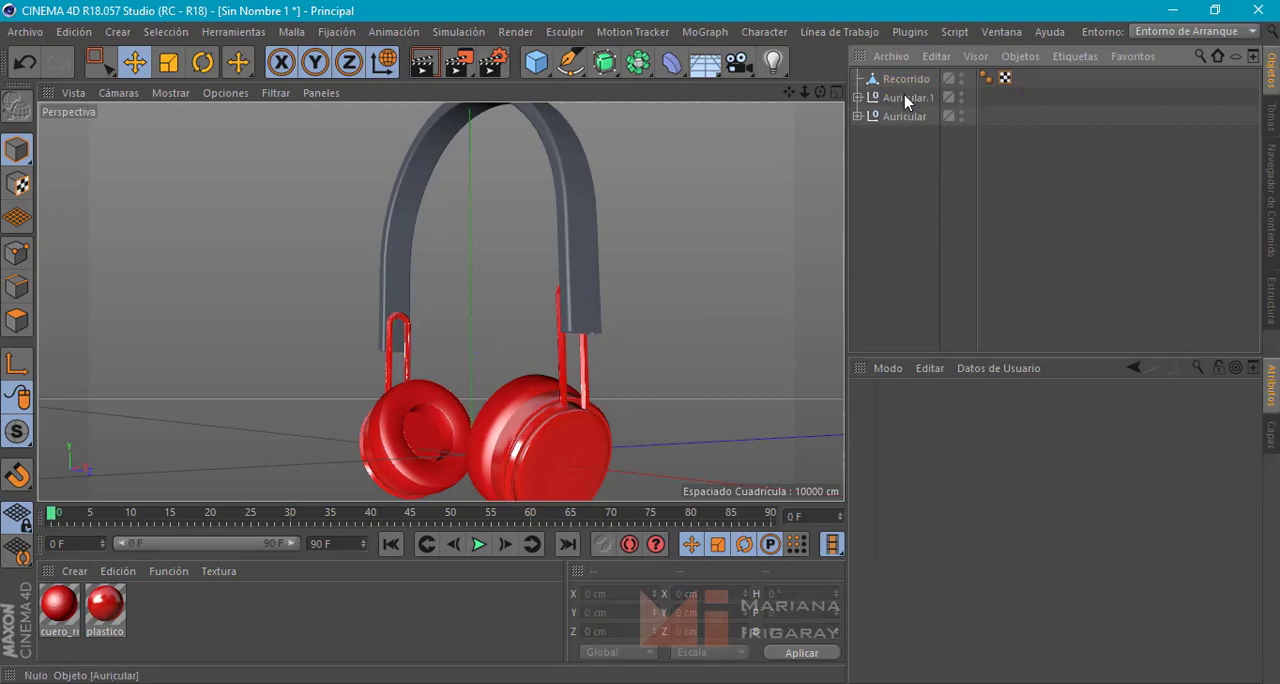
click(906, 82)
alt+drag(647, 307, 673, 314)
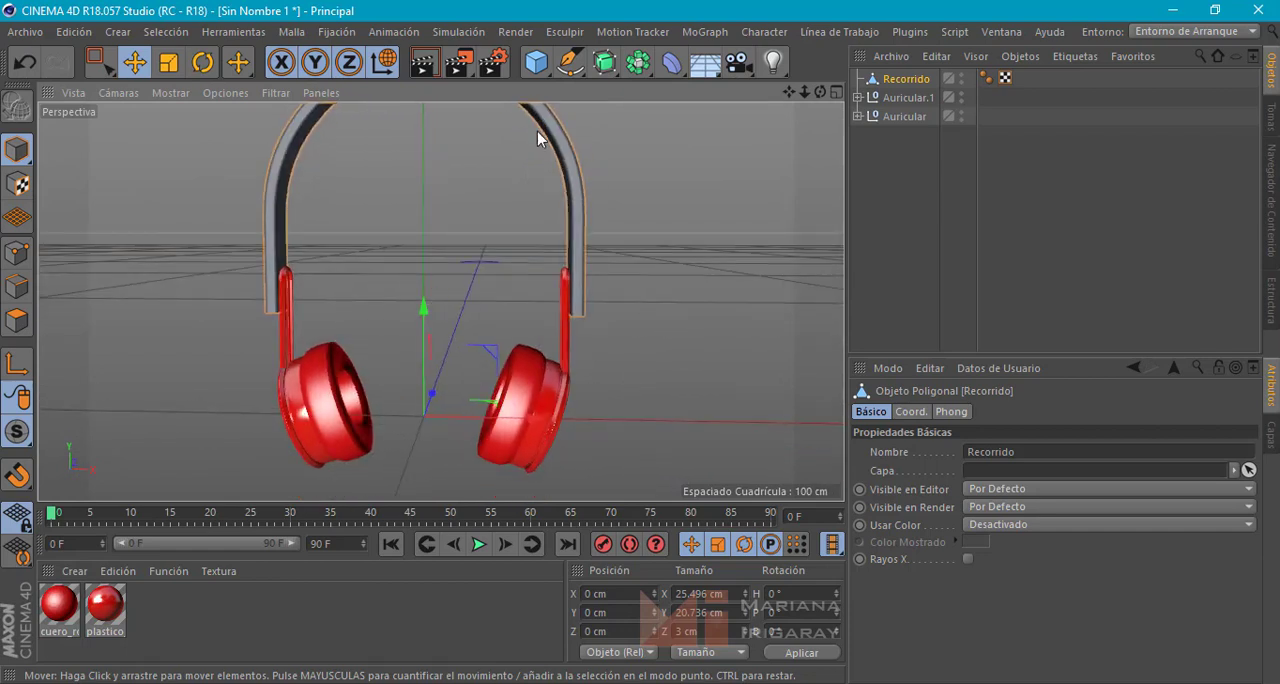
Add a Cilindro with a radius of 1.5 cm and a height of 1 cm
drag(536, 66, 1023, 88)
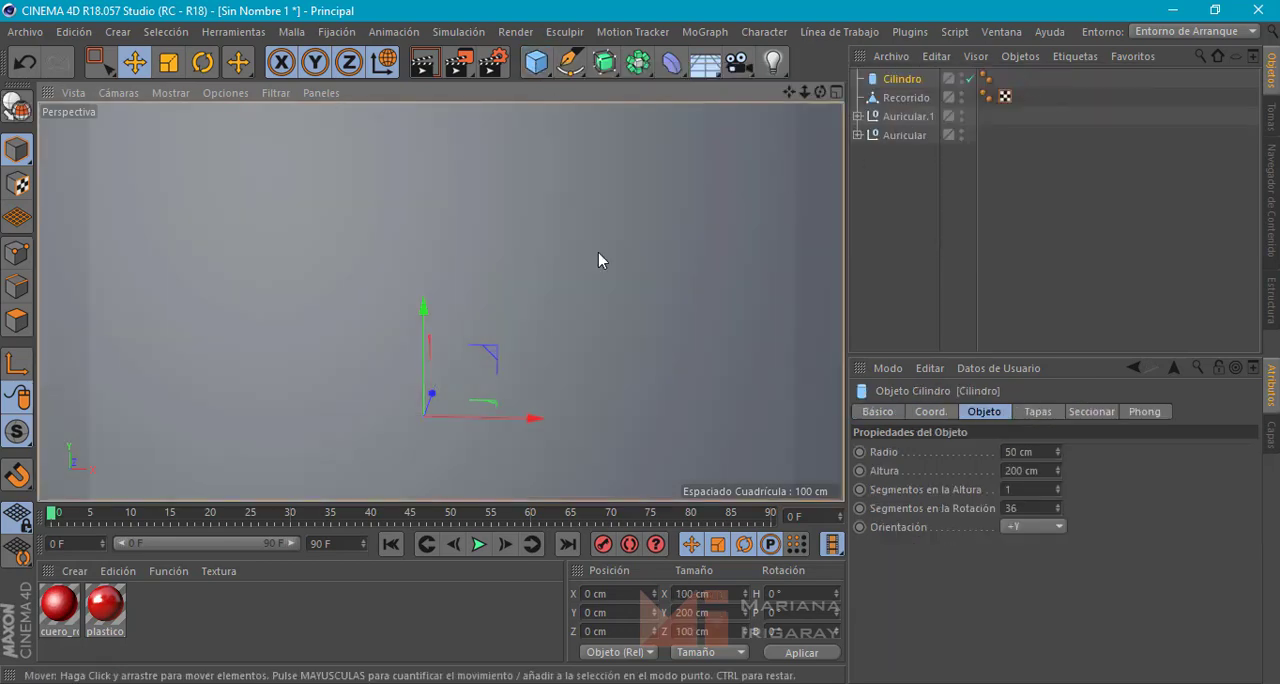
scroll(576, 286, down, 5)
scroll(576, 267, down, 4)
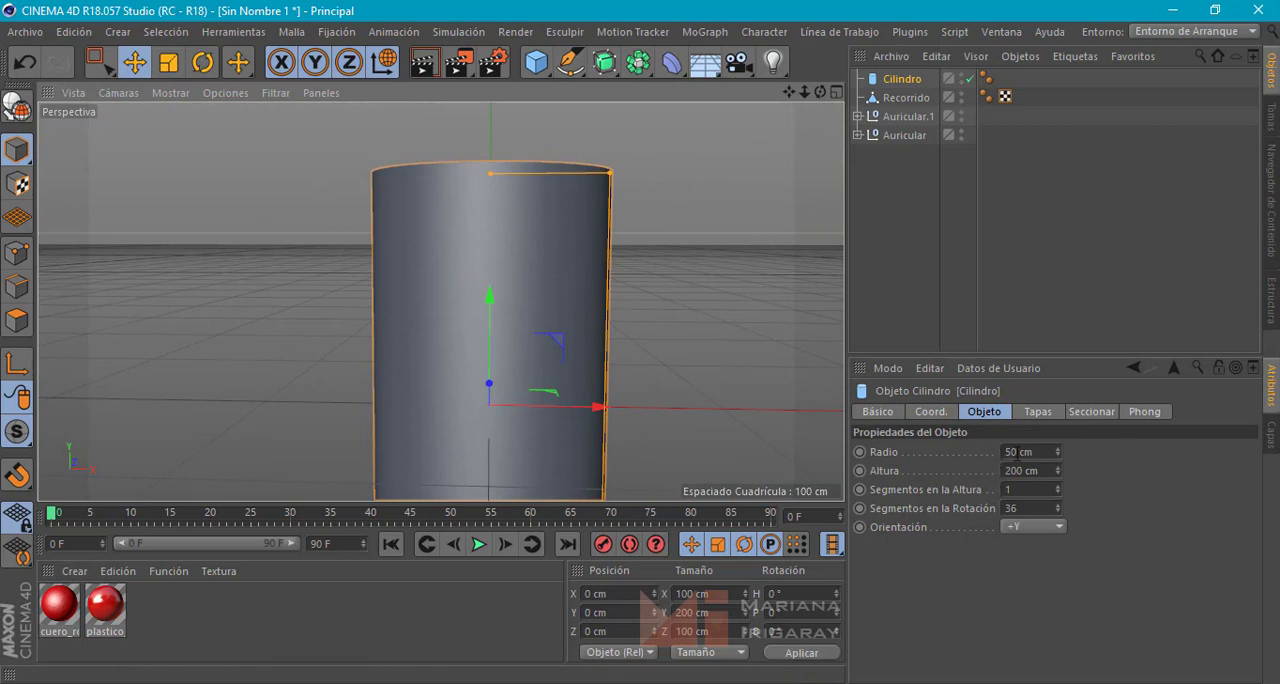
drag(1014, 452, 969, 452)
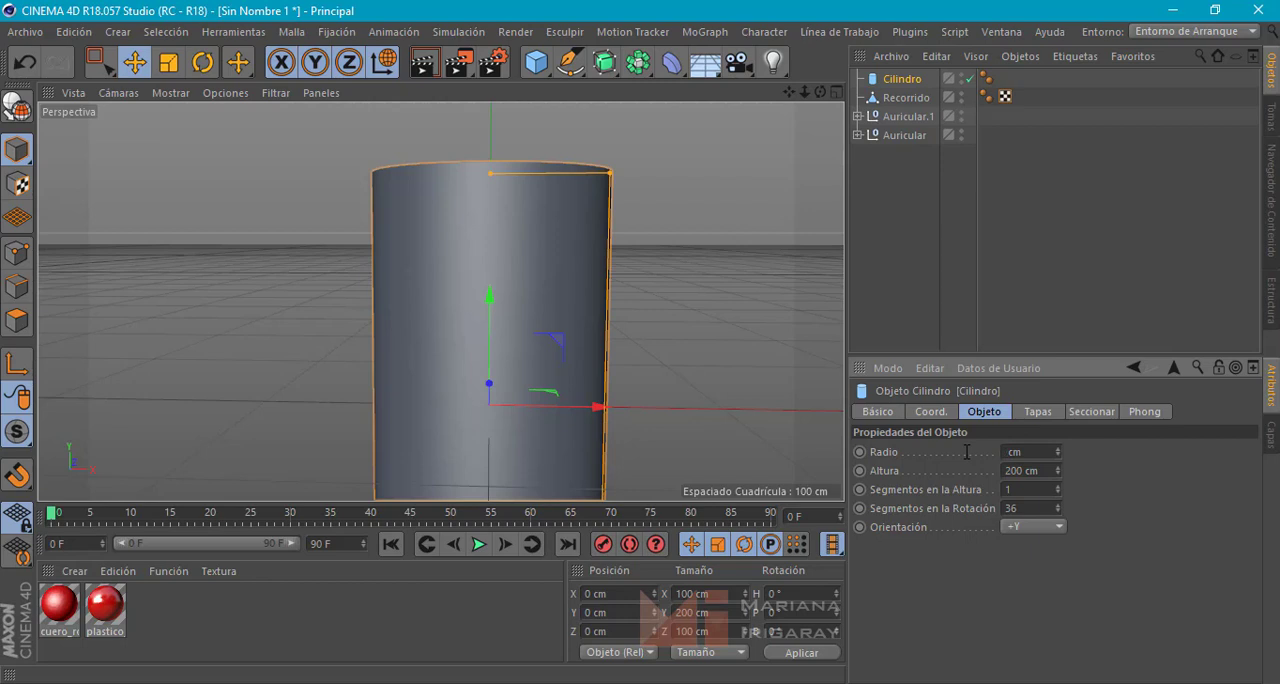
key(Return)
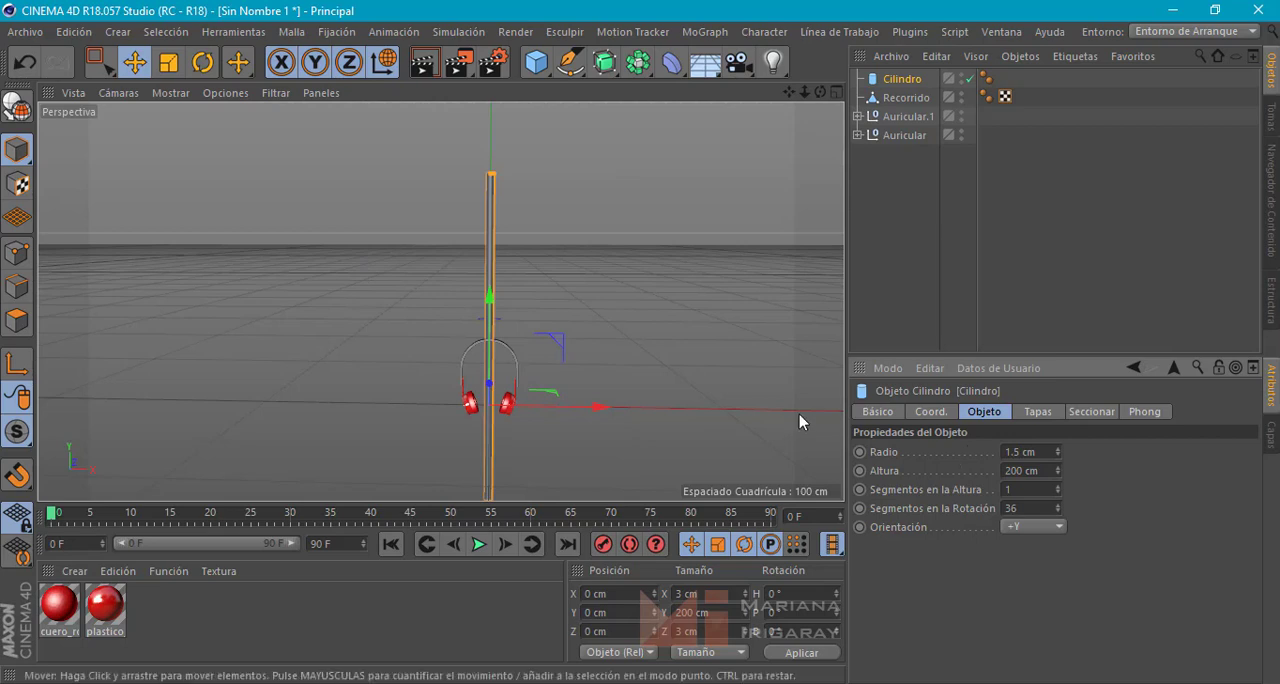
double_click(1014, 471)
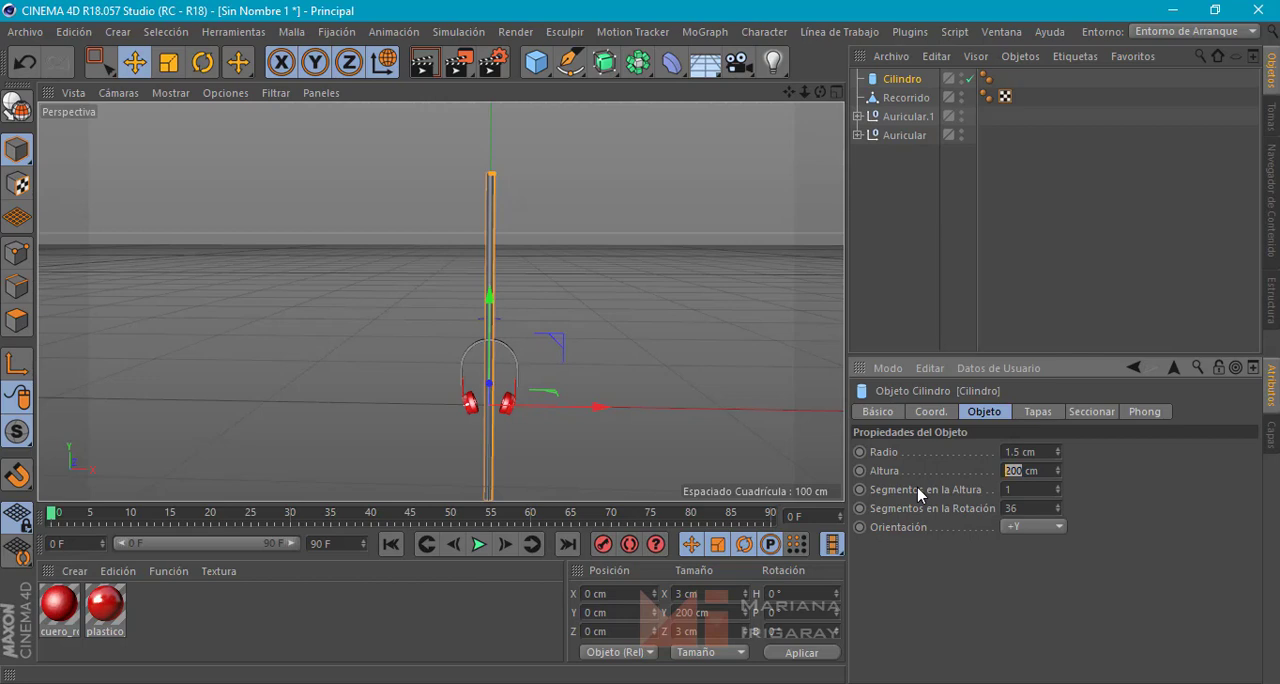
text(1)
key(Return)
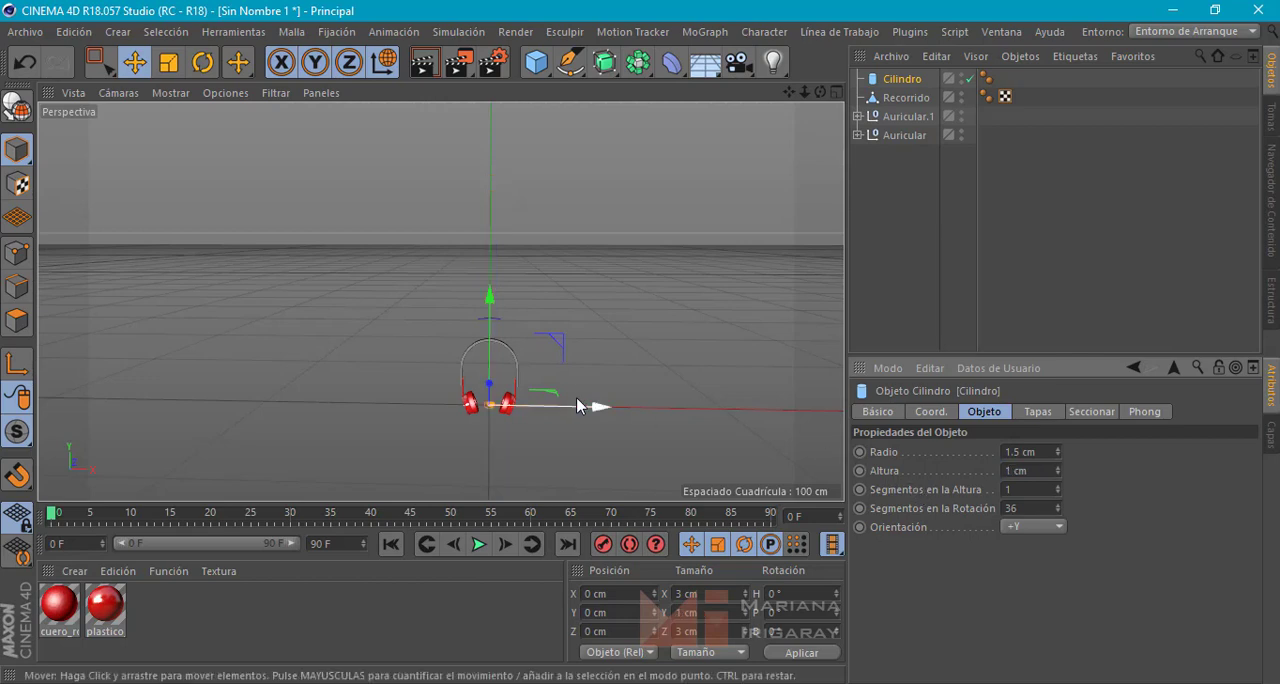
Set the cylinder's orientation to +X
scroll(499, 410, up, 3)
scroll(500, 410, up, 5)
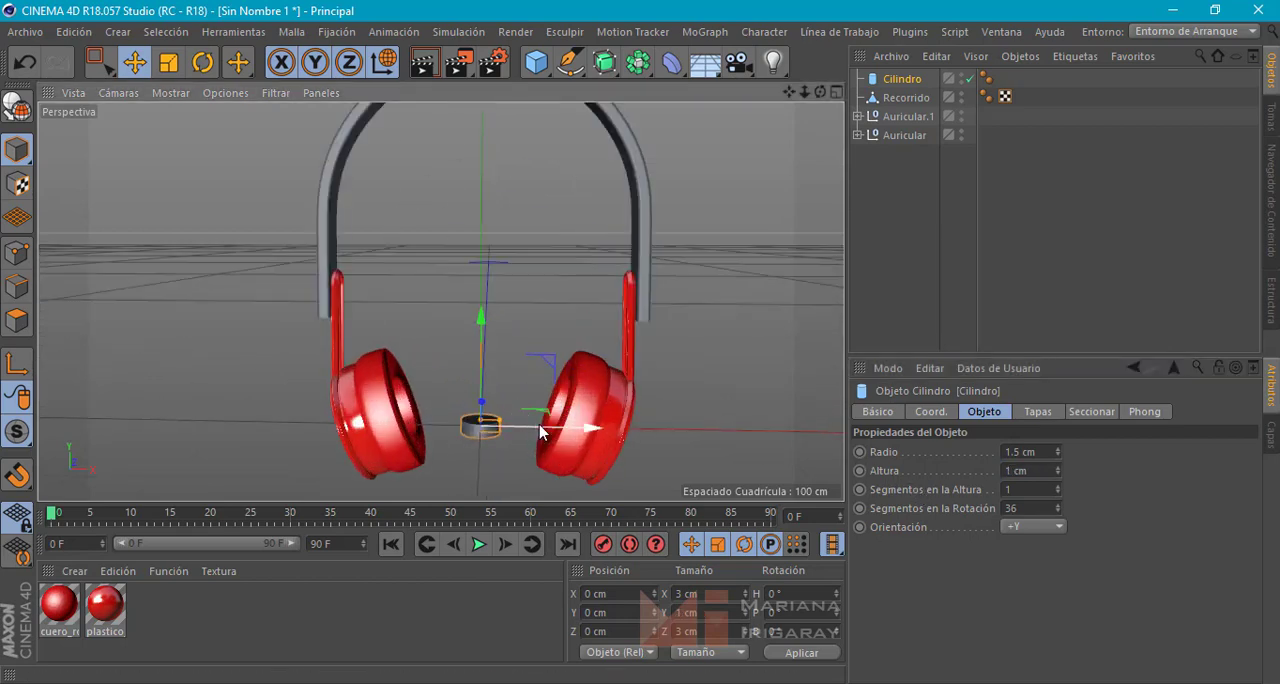
click(1047, 526)
click(1035, 542)
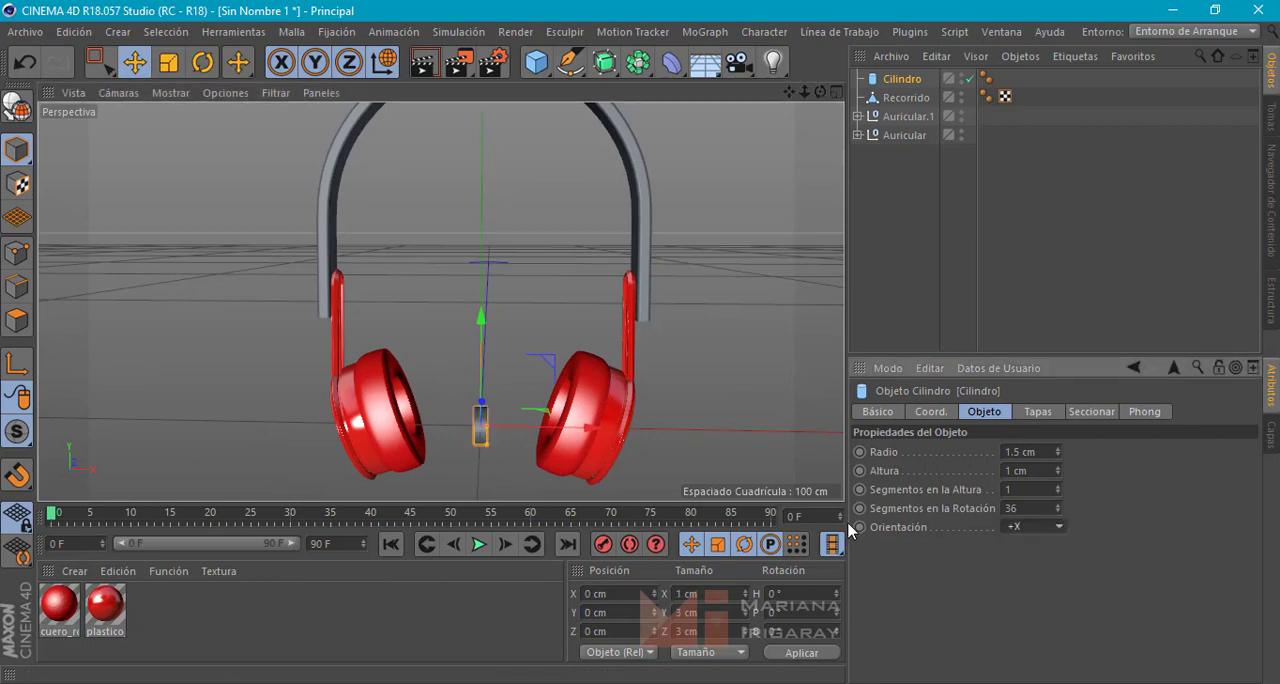
Move the cylinder just below the headband's +X end, to about X 12.66 cm and Y 7.31 cm
drag(583, 430, 636, 427)
middle_click(688, 370)
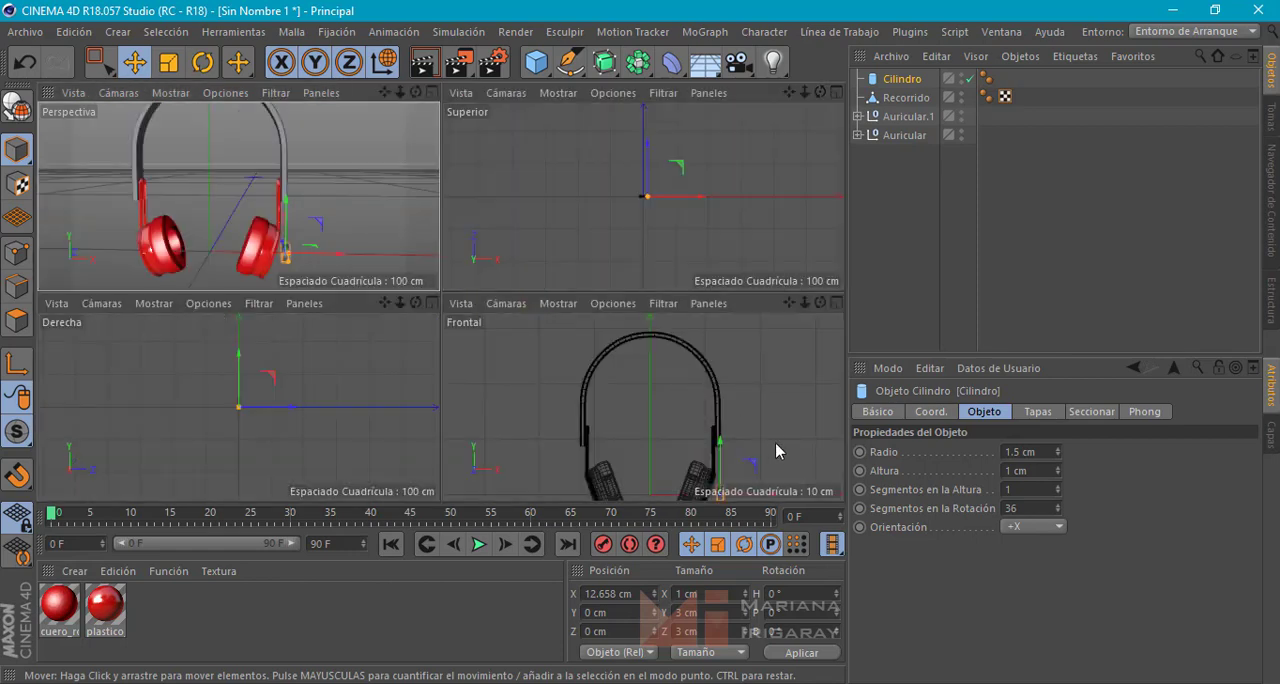
scroll(655, 420, up, 8)
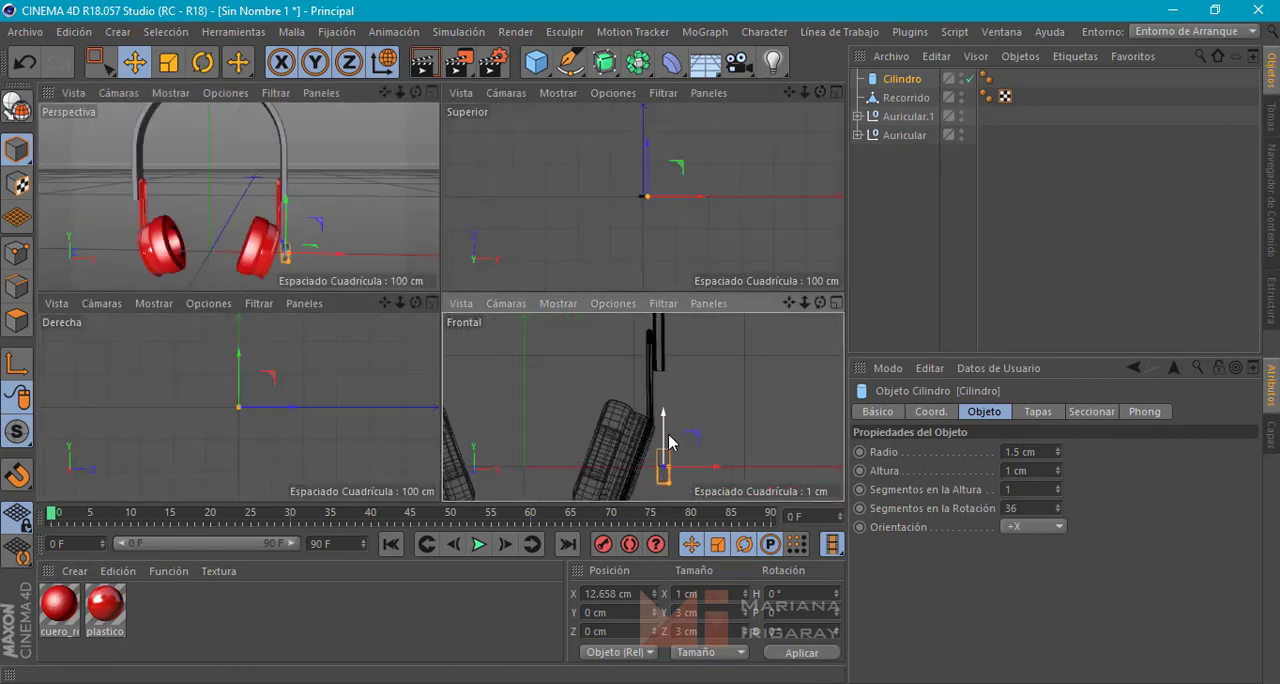
drag(665, 433, 669, 350)
scroll(650, 369, up, 4)
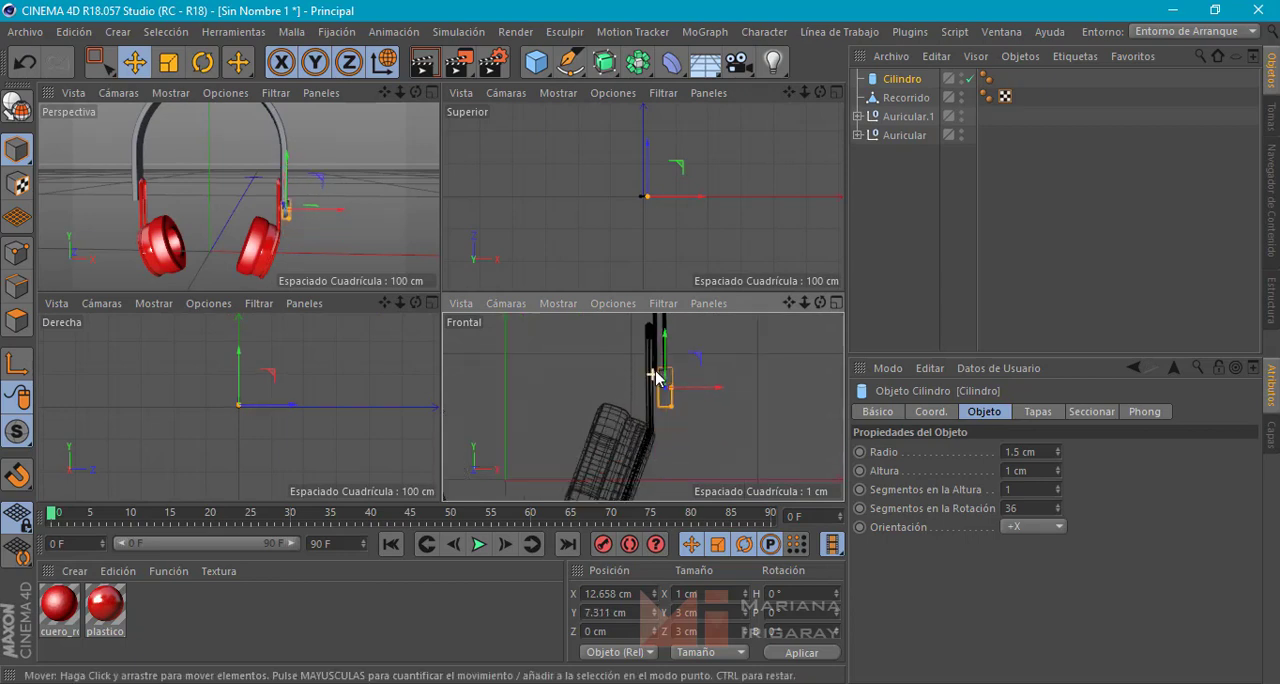
scroll(678, 372, up, 3)
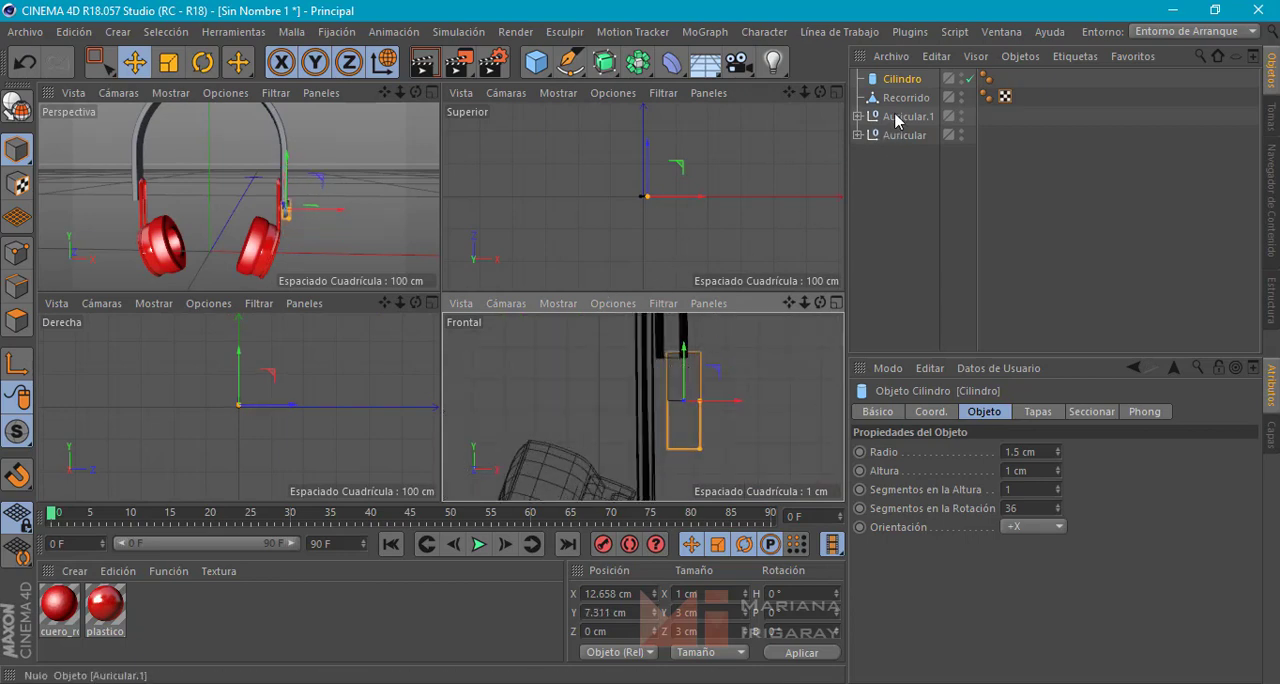
Hide the Auricular.1 and Auricular groups in the viewports
click(961, 116)
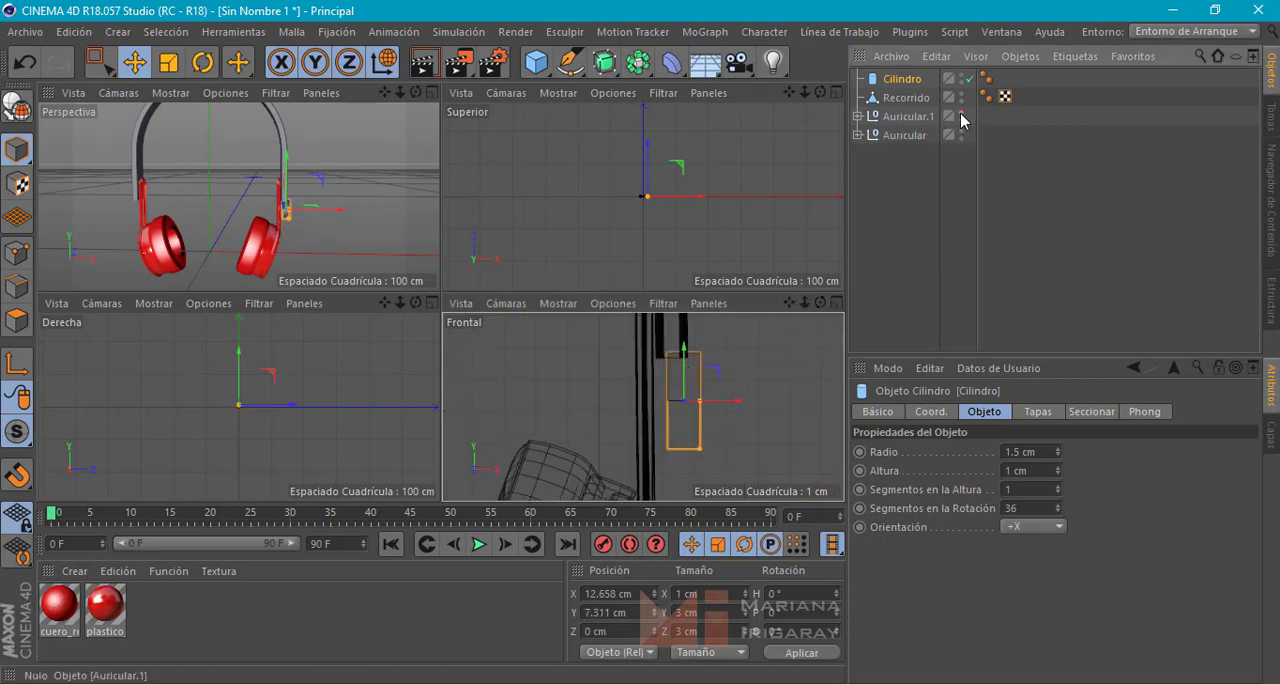
click(961, 116)
click(961, 135)
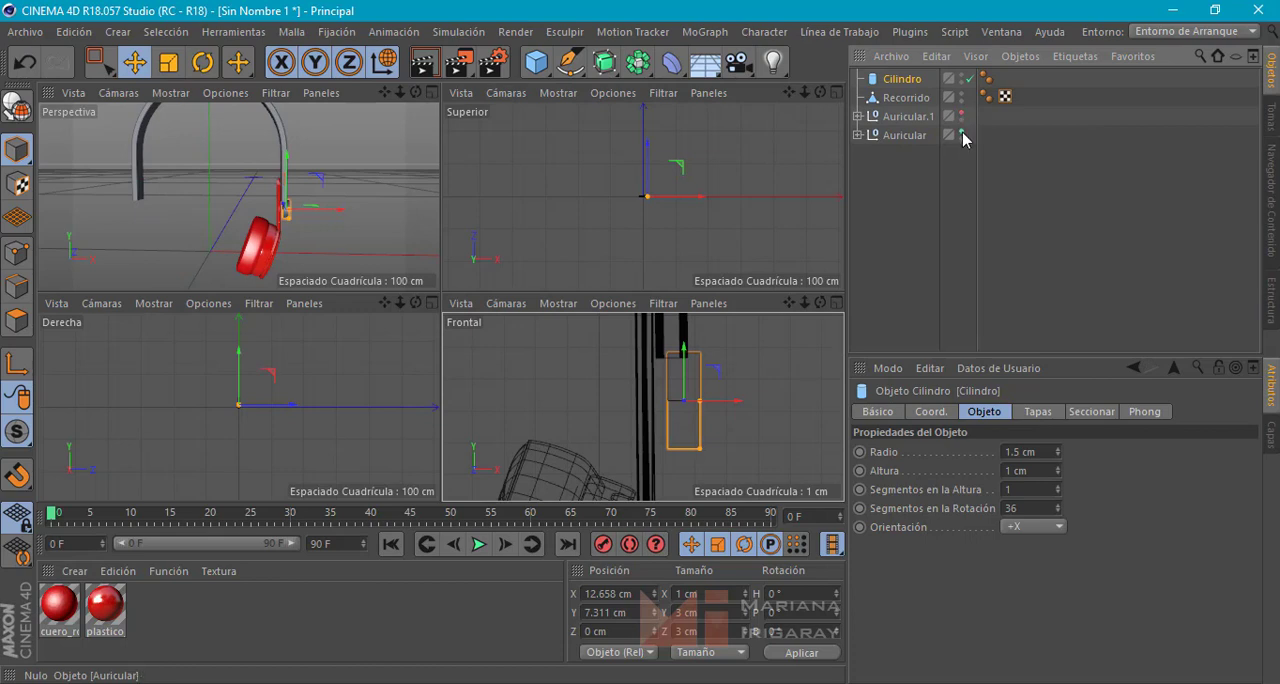
click(961, 135)
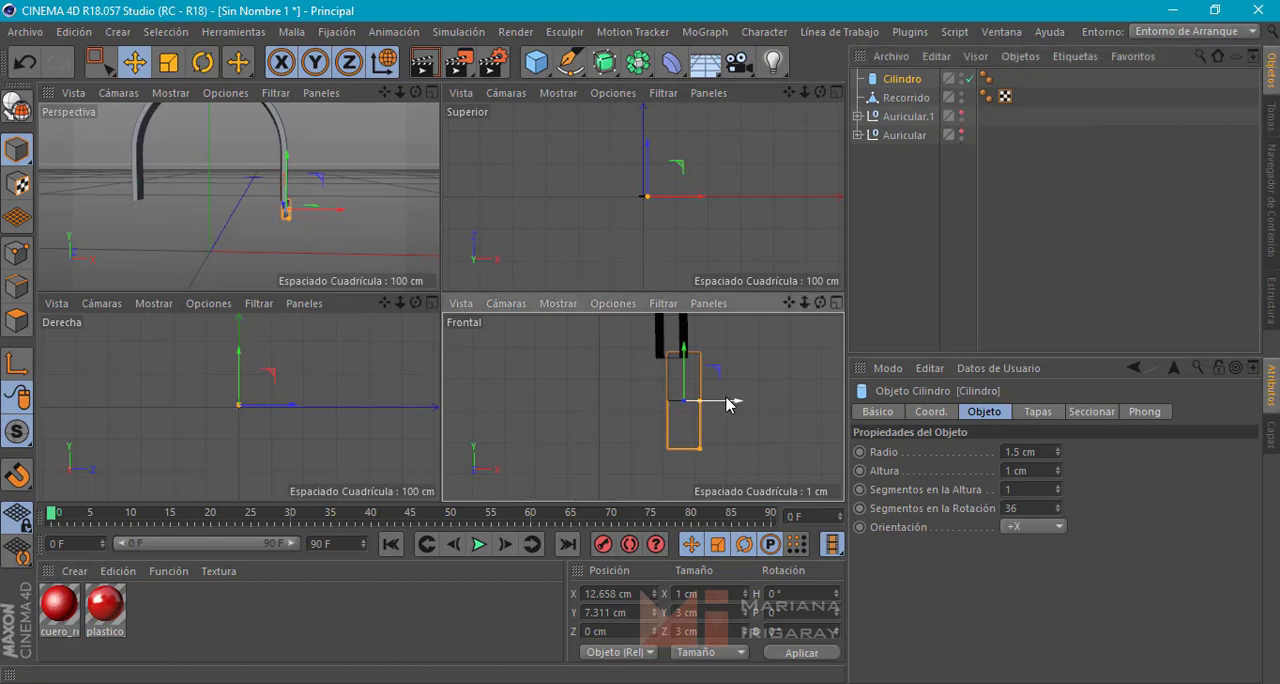
Align the cylinder with the open end of the headband at about X 12.245 cm and Y 8.669 cm
drag(729, 402, 712, 405)
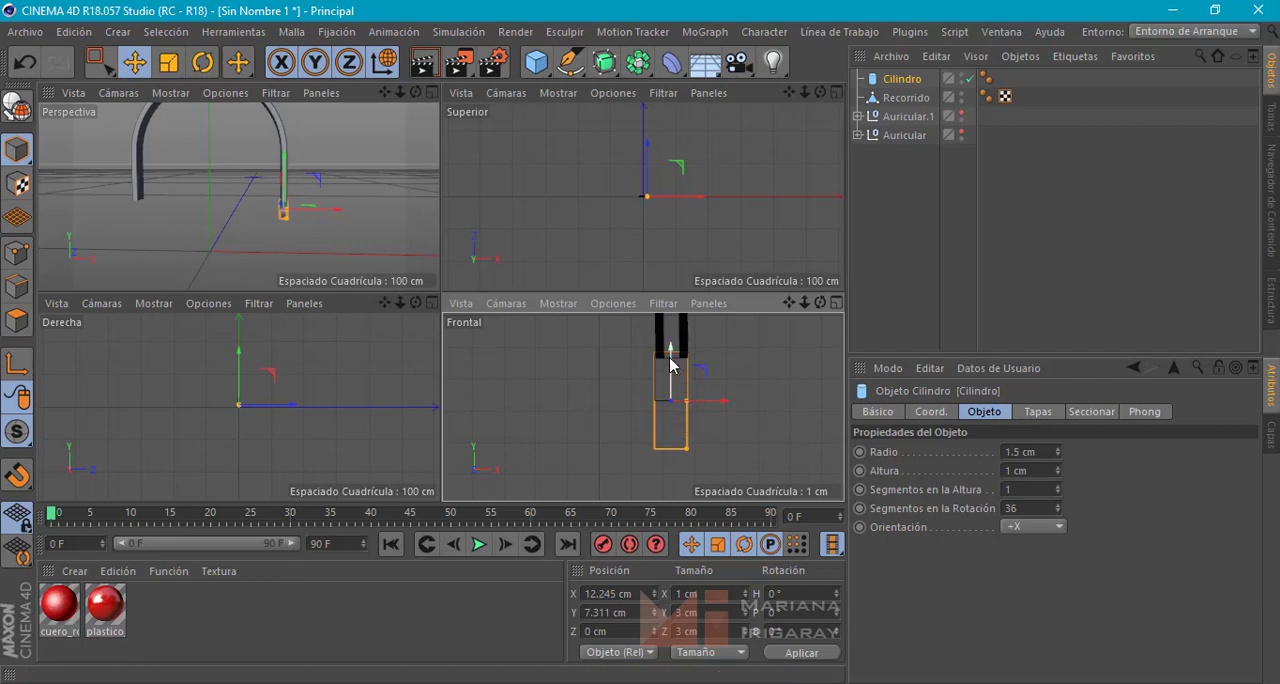
drag(674, 366, 678, 328)
alt+middle_drag(733, 366, 721, 415)
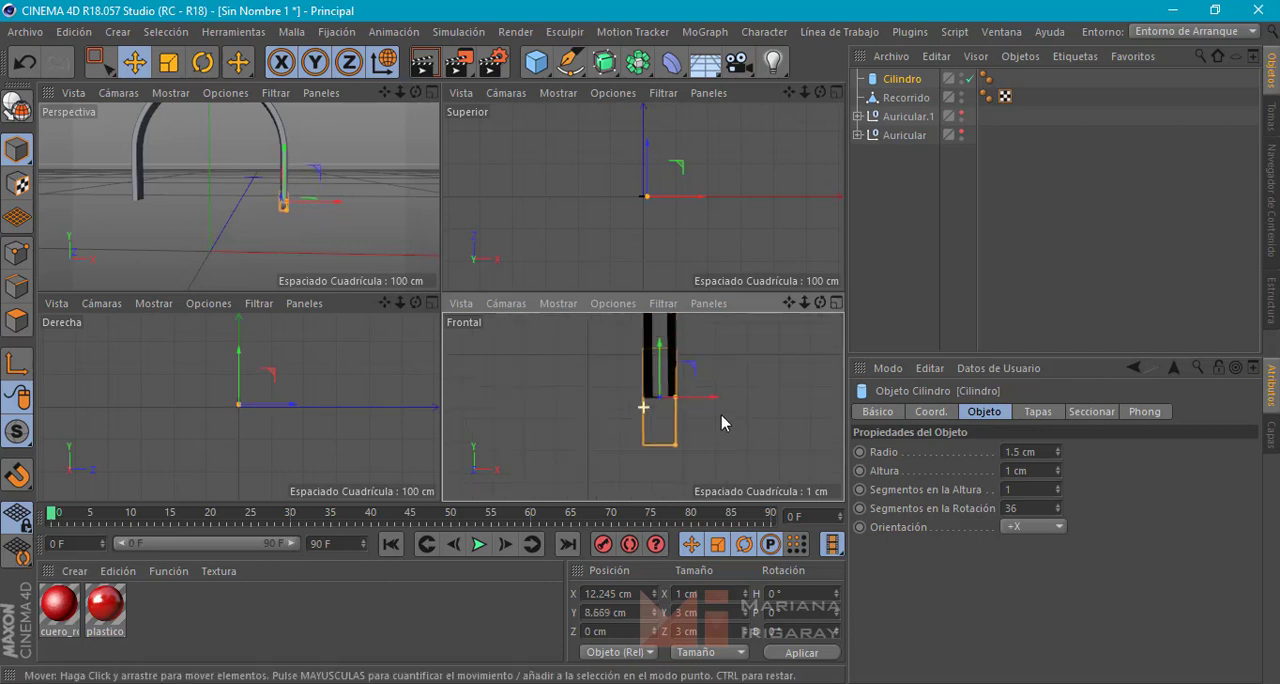
scroll(679, 397, up, 4)
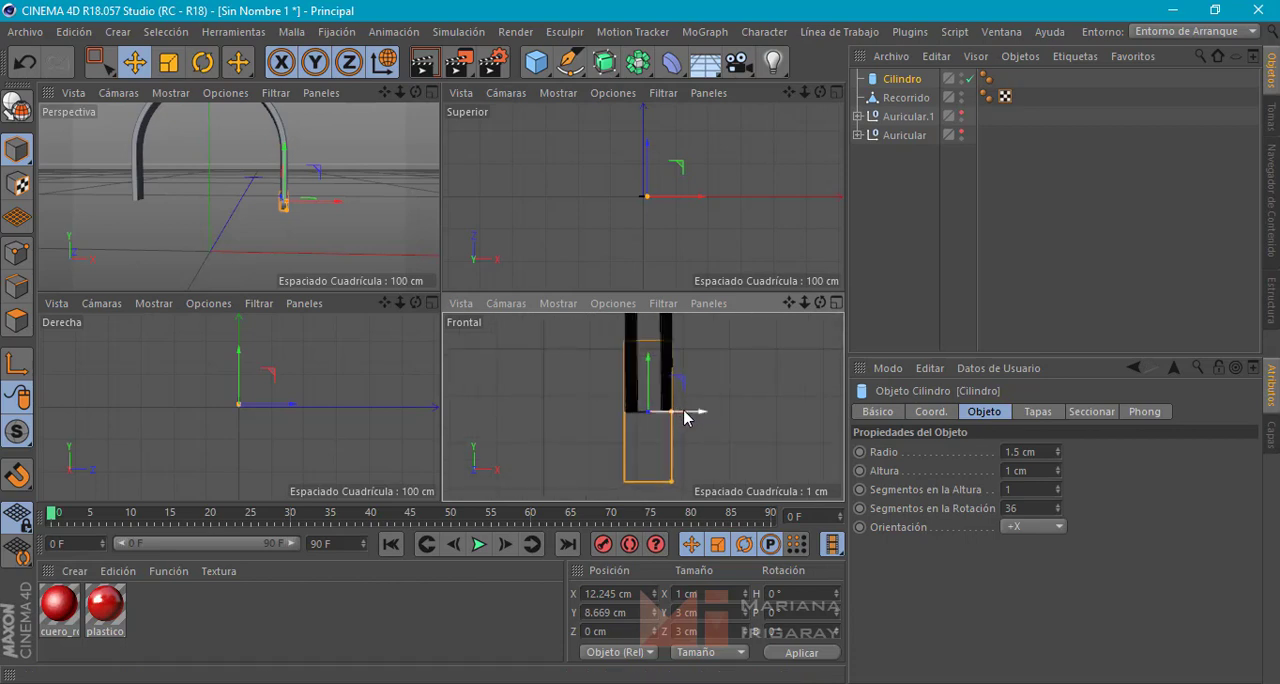
drag(689, 414, 684, 416)
Check the cylinder against the band's width, then set its height segments to 3 and its height to 0.9 cm
middle_click(332, 229)
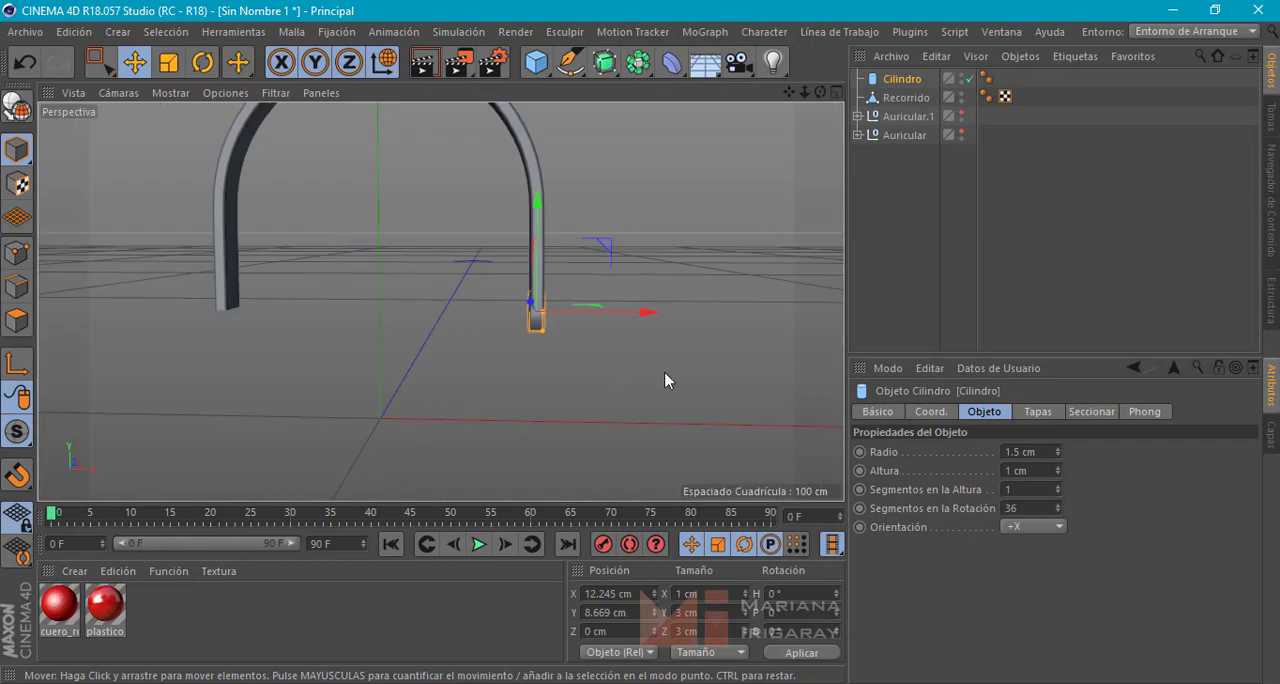
alt+drag(665, 380, 418, 366)
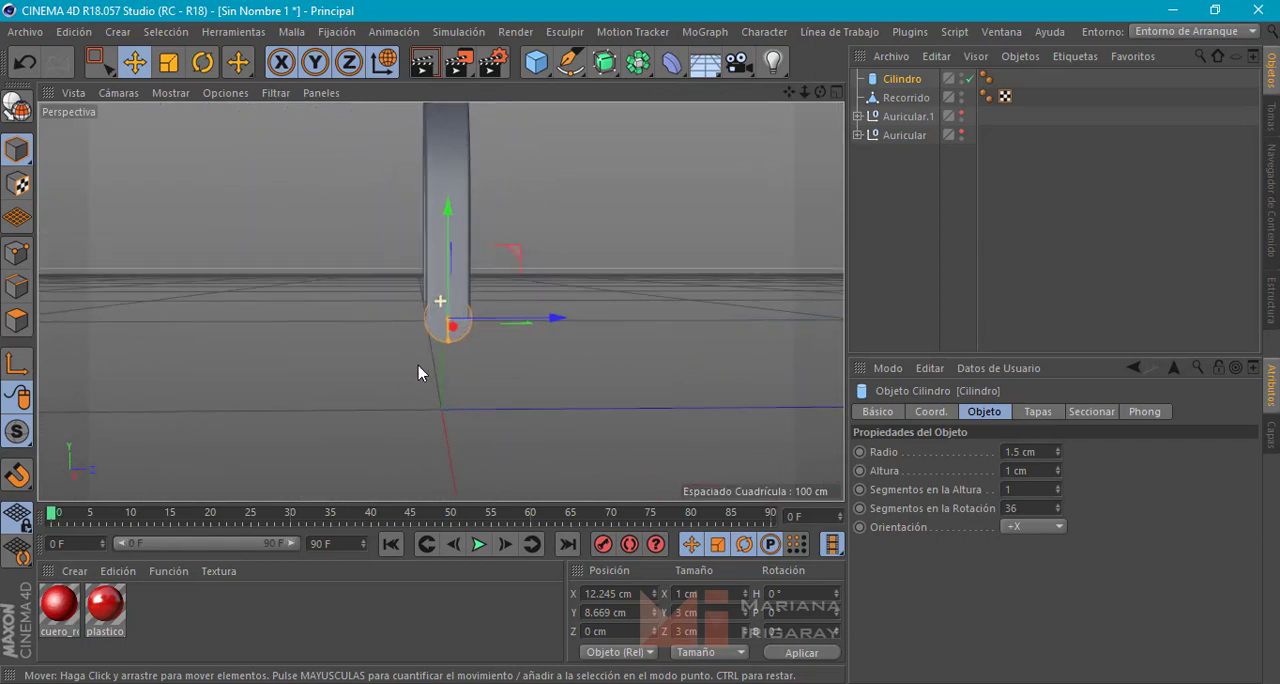
scroll(472, 303, up, 5)
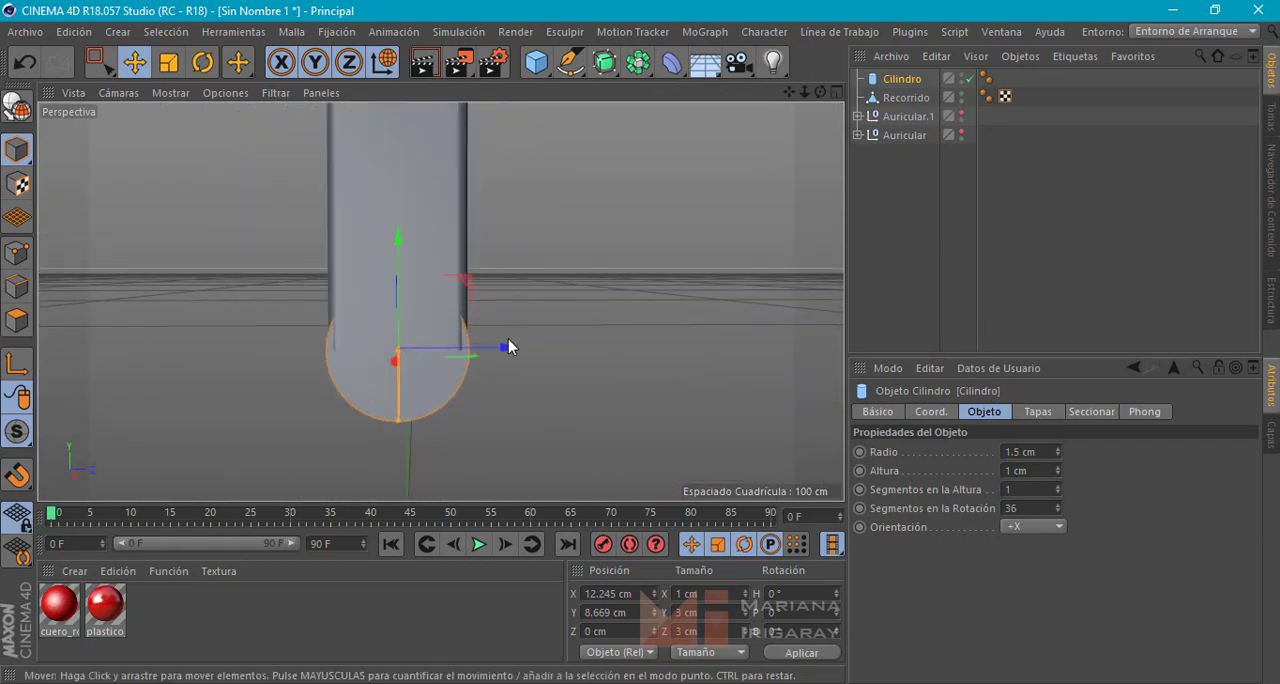
scroll(449, 300, up, 2)
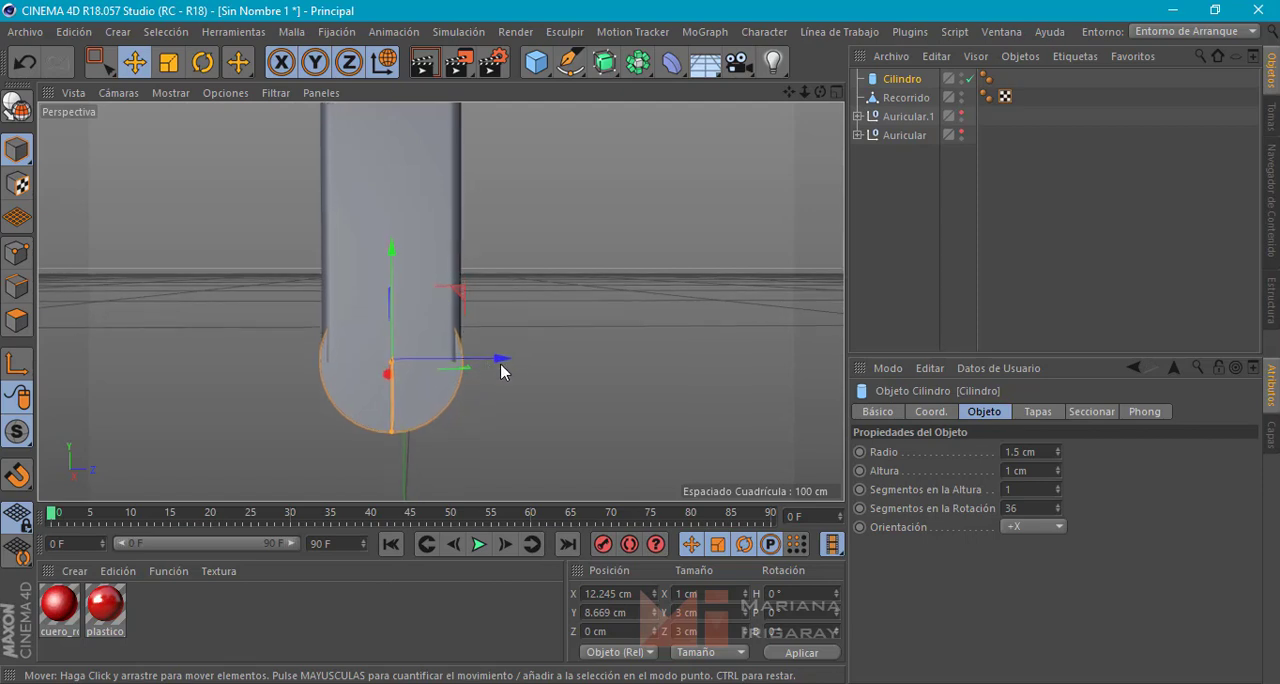
mouse_move(502, 371)
alt+mouse_down()
mouse_move(316, 332)
mouse_move(167, 337)
mouse_move(500, 358)
alt+mouse_up()
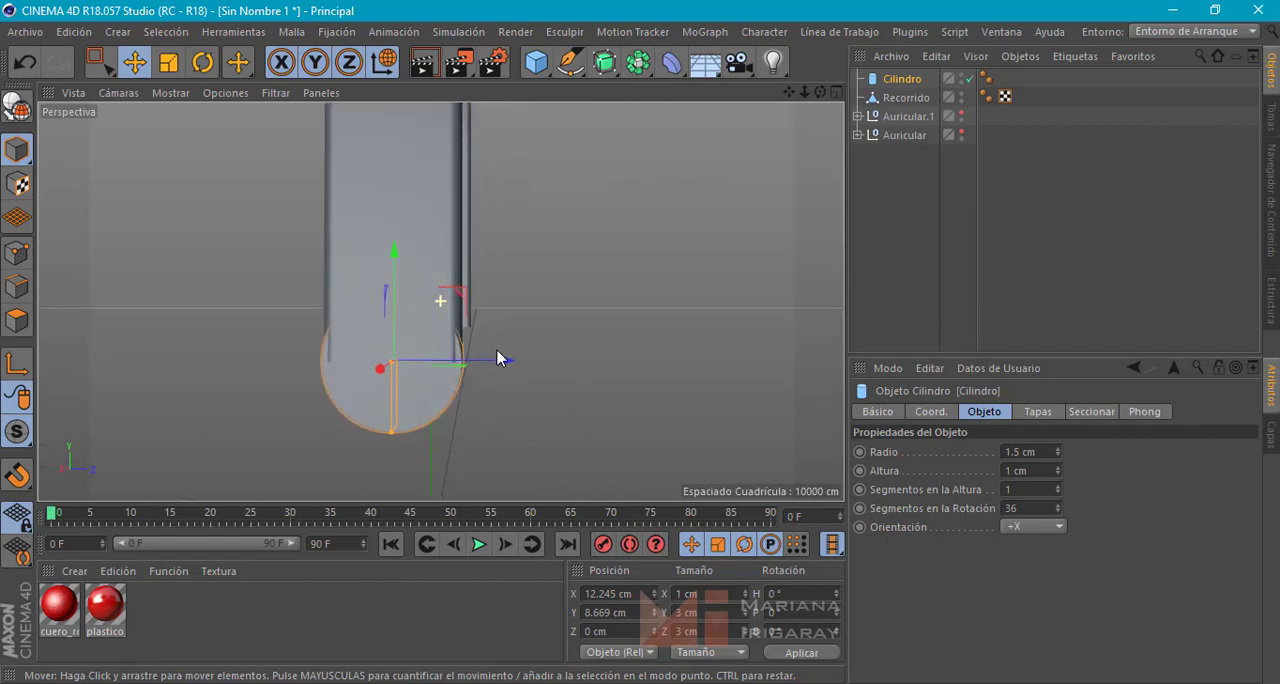
click(1058, 487)
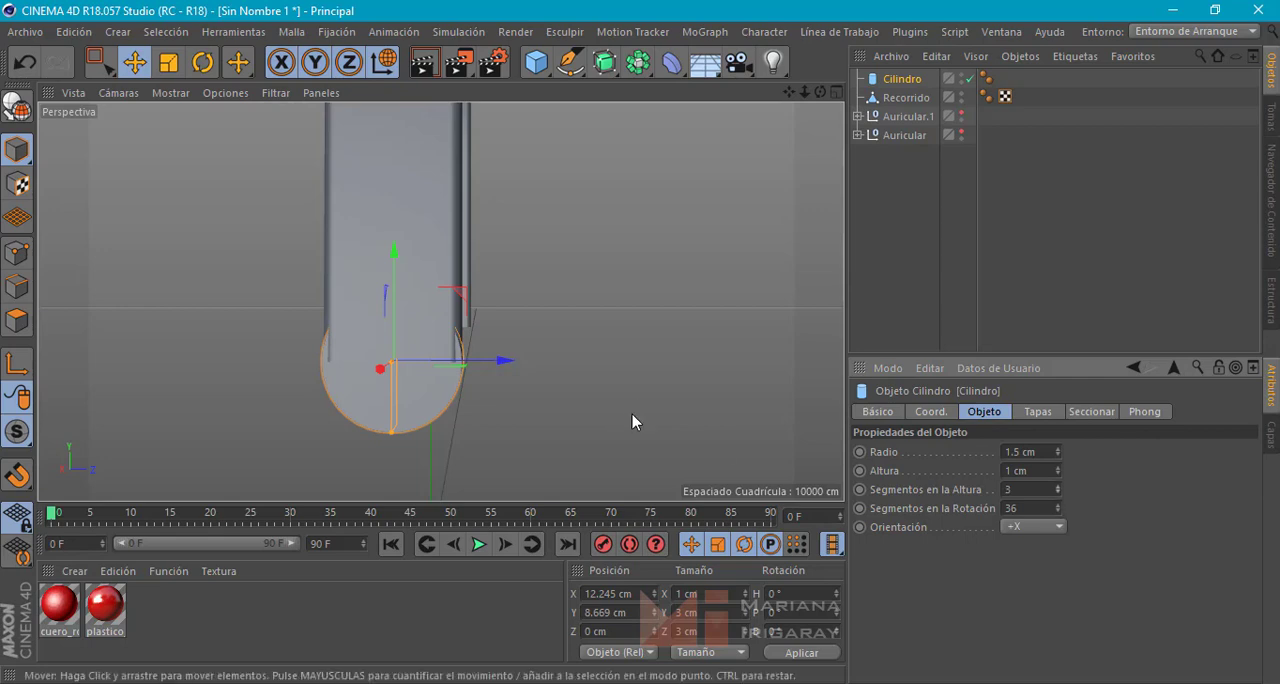
alt+drag(632, 414, 500, 406)
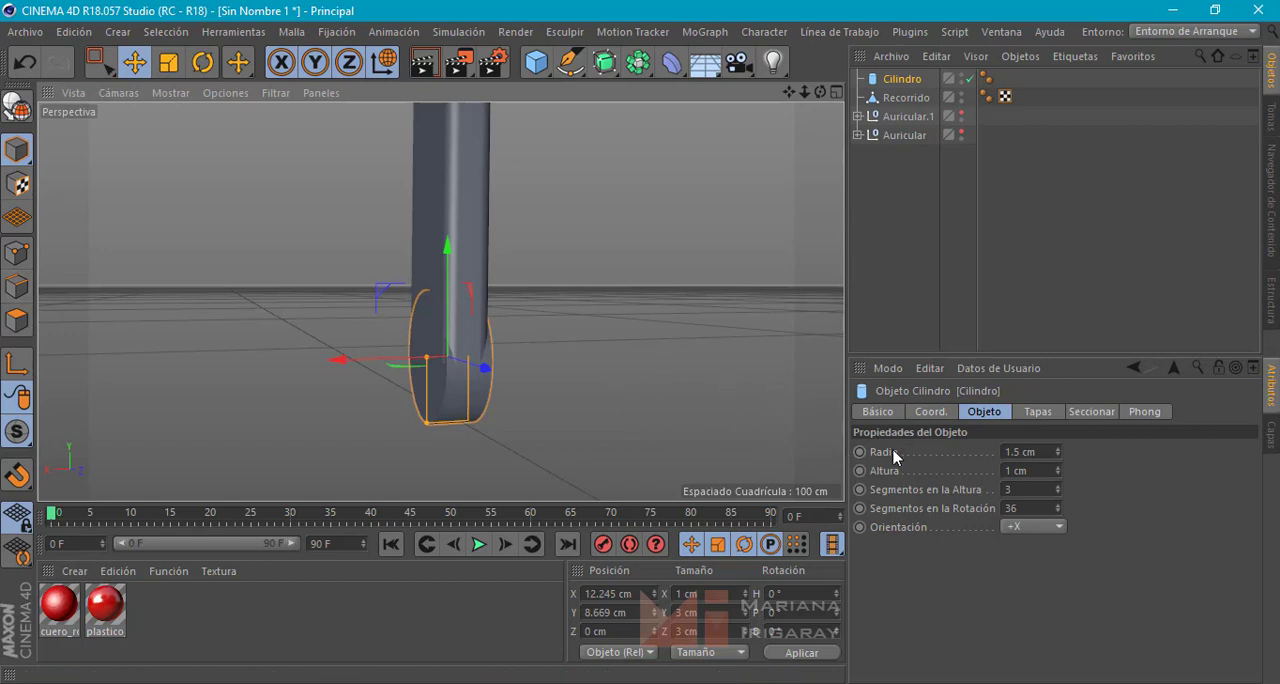
click(1057, 473)
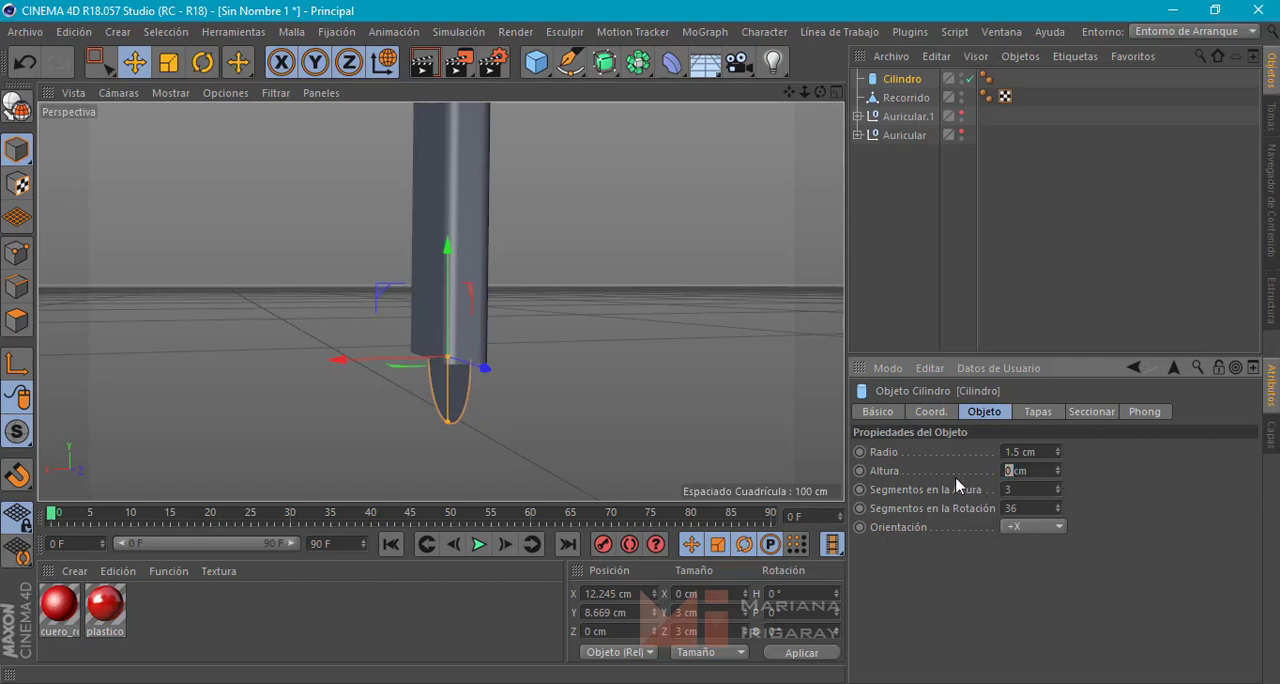
key(Return)
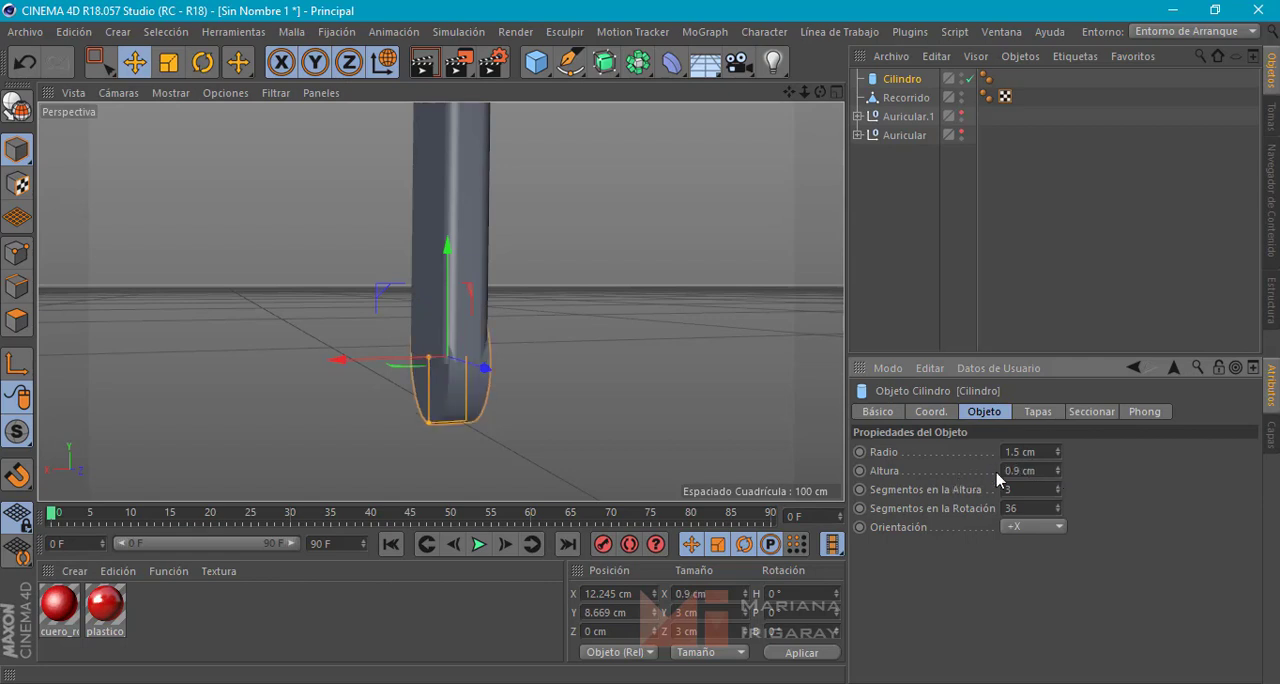
Nudge the cylinder along X to about 12.265 cm so it is centred in the band's thickness
alt+drag(618, 383, 566, 376)
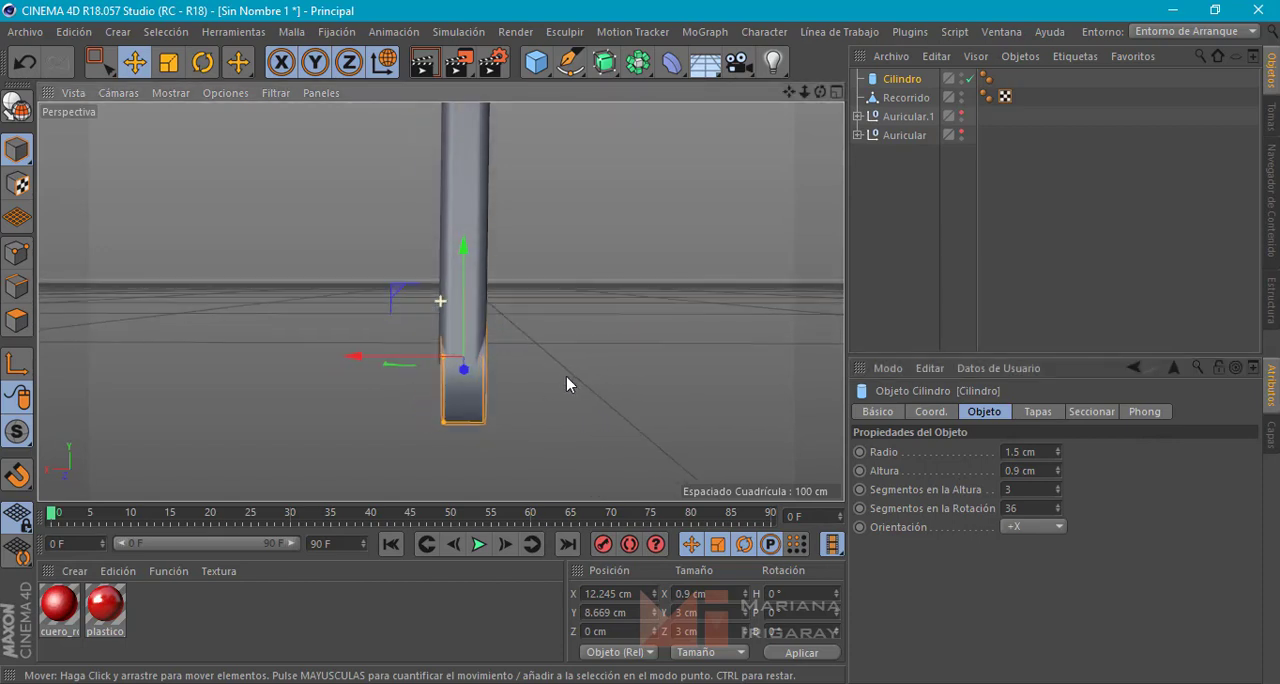
drag(403, 357, 813, 370)
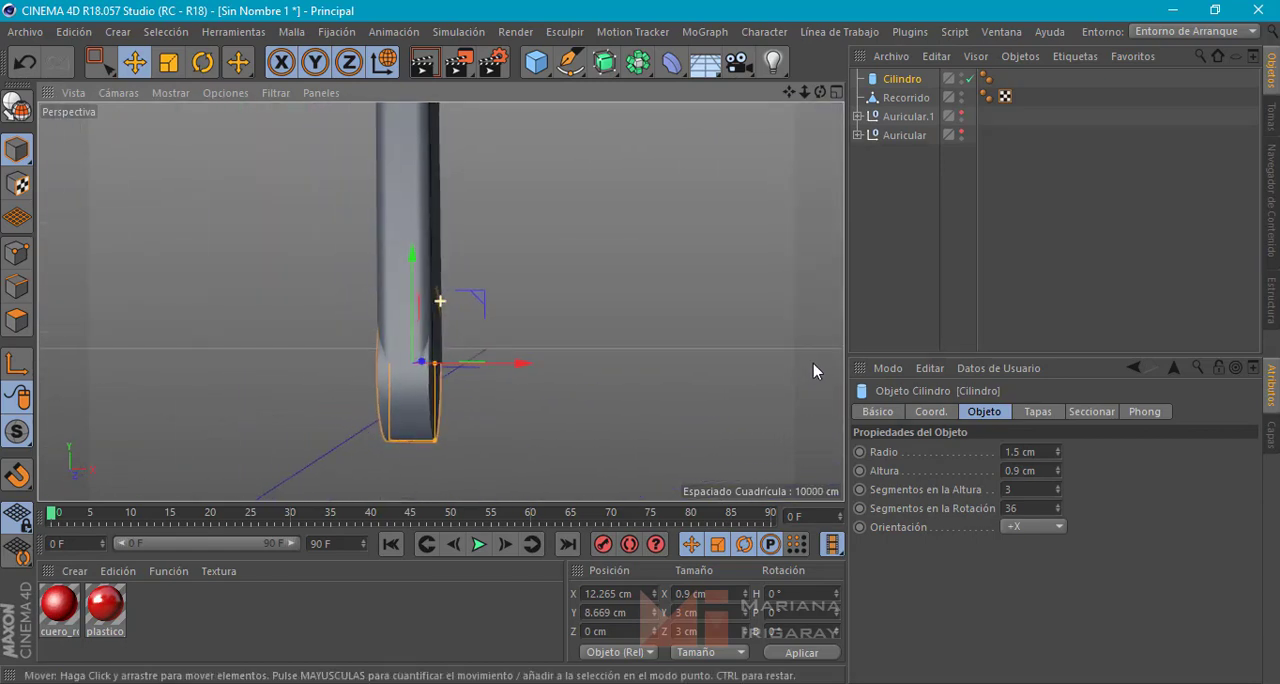
middle_click(640, 337)
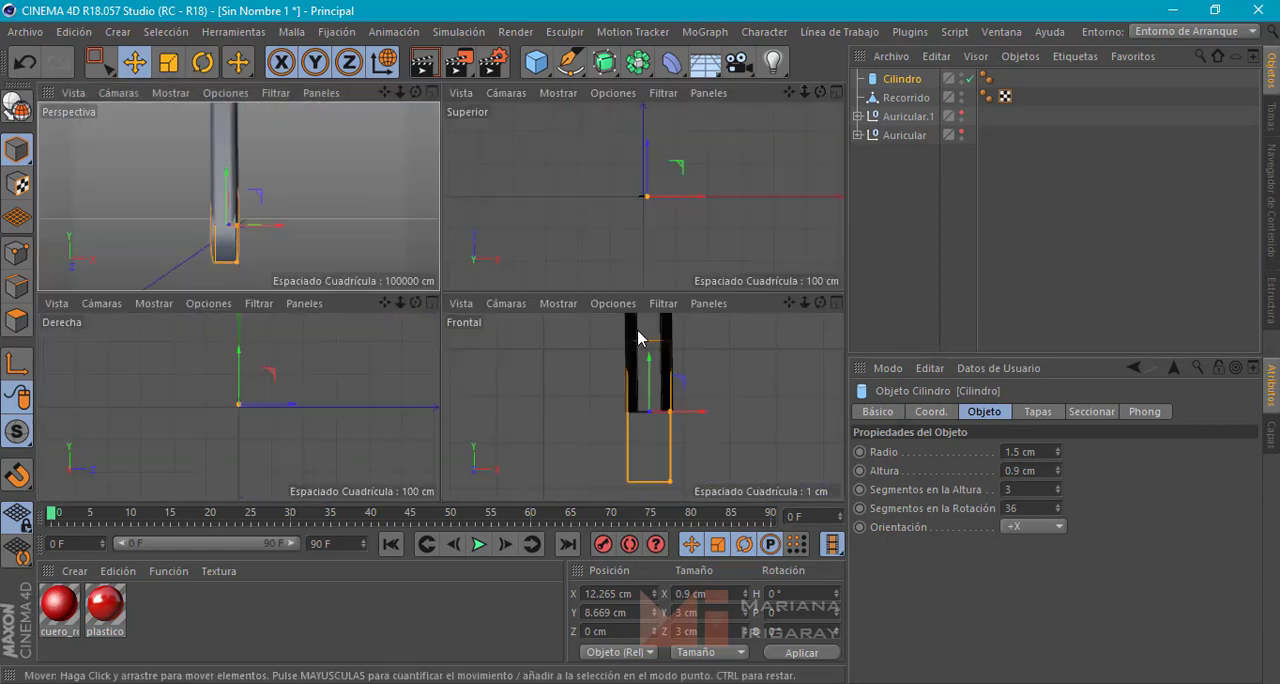
click(688, 410)
drag(690, 410, 689, 411)
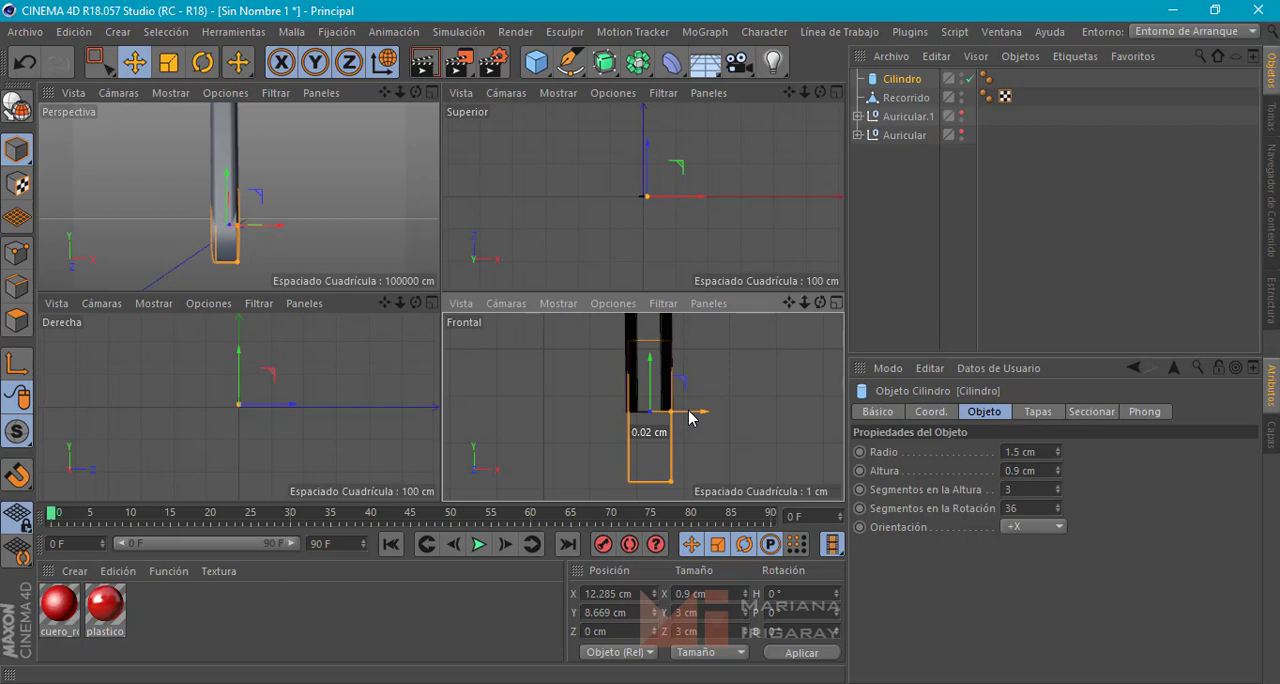
drag(688, 417, 688, 418)
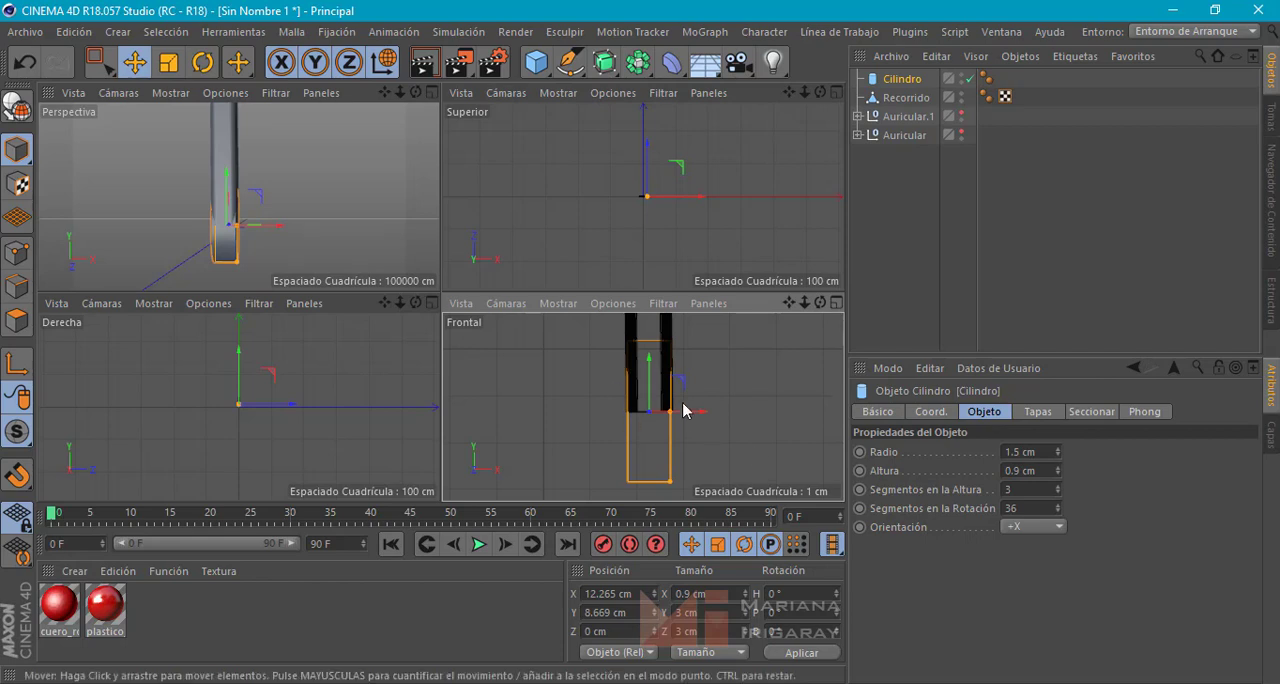
Duplicate the cylinder along X to the inner side of the band end, at about X 11.2 cm
alt+middle_drag(600, 426, 635, 429)
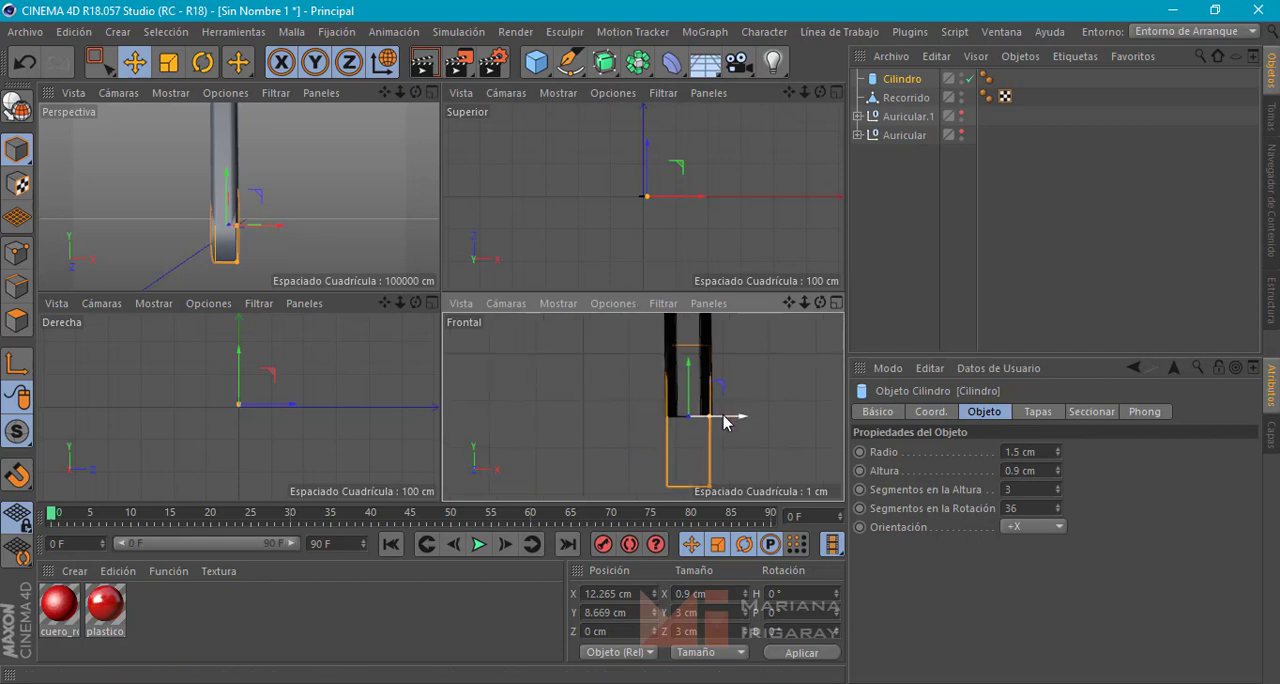
ctrl+drag(726, 422, 684, 420)
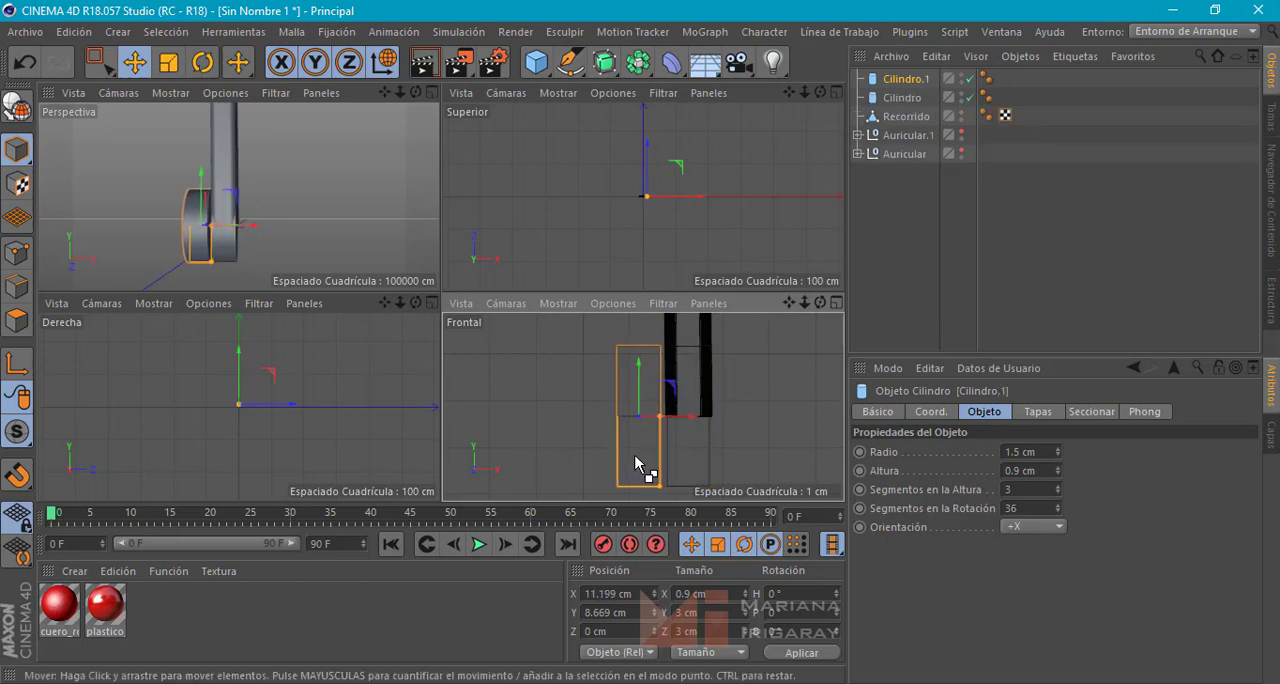
Place a cylinder copy at the headband's opposite end, about X -12.215 cm, and another just inside it at about X -11.06 cm
key(ctrl+v)
drag(688, 416, 526, 411)
alt+middle_drag(590, 400, 794, 391)
scroll(627, 403, down, 5)
alt+middle_drag(573, 413, 643, 409)
drag(624, 401, 517, 402)
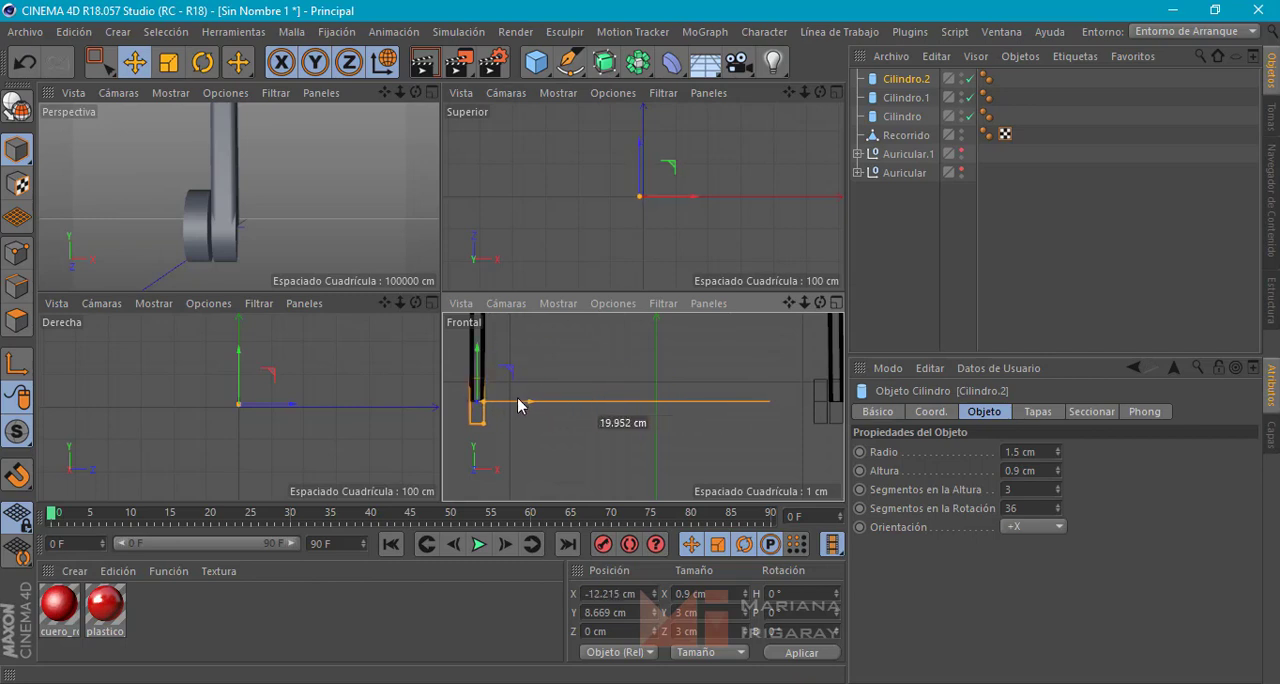
alt+middle_drag(480, 430, 517, 424)
alt+right_drag(523, 408, 564, 392)
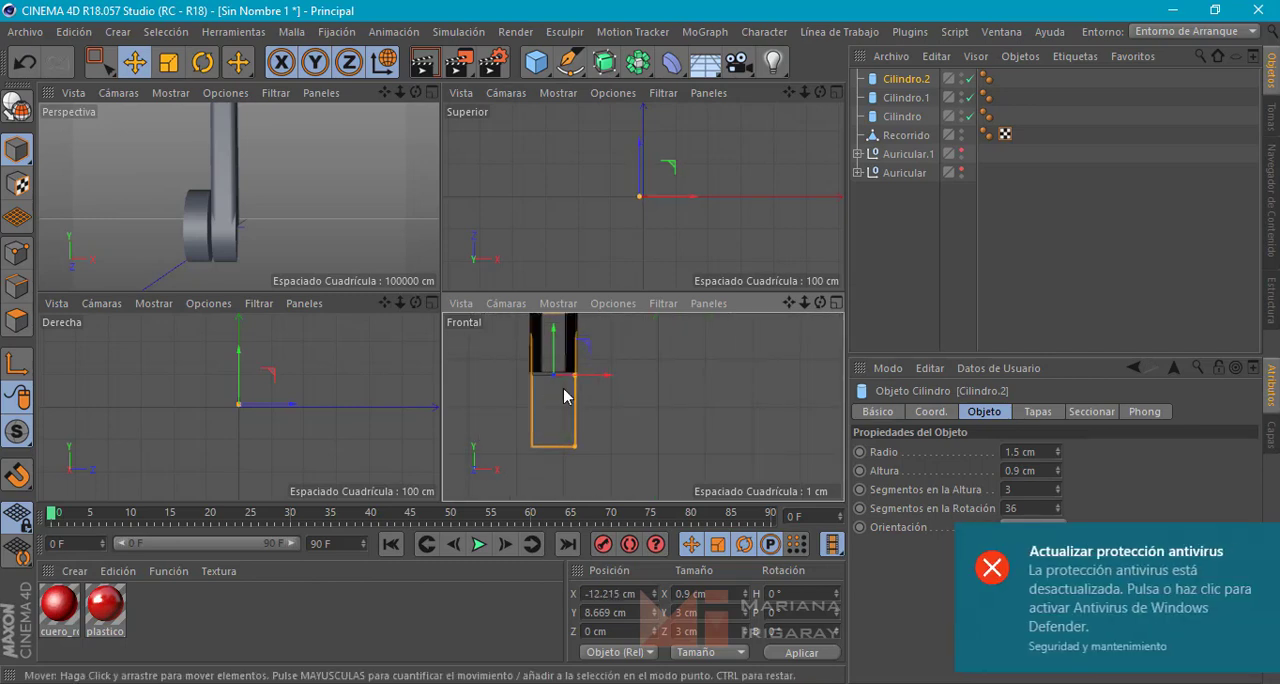
alt+middle_drag(564, 391, 560, 435)
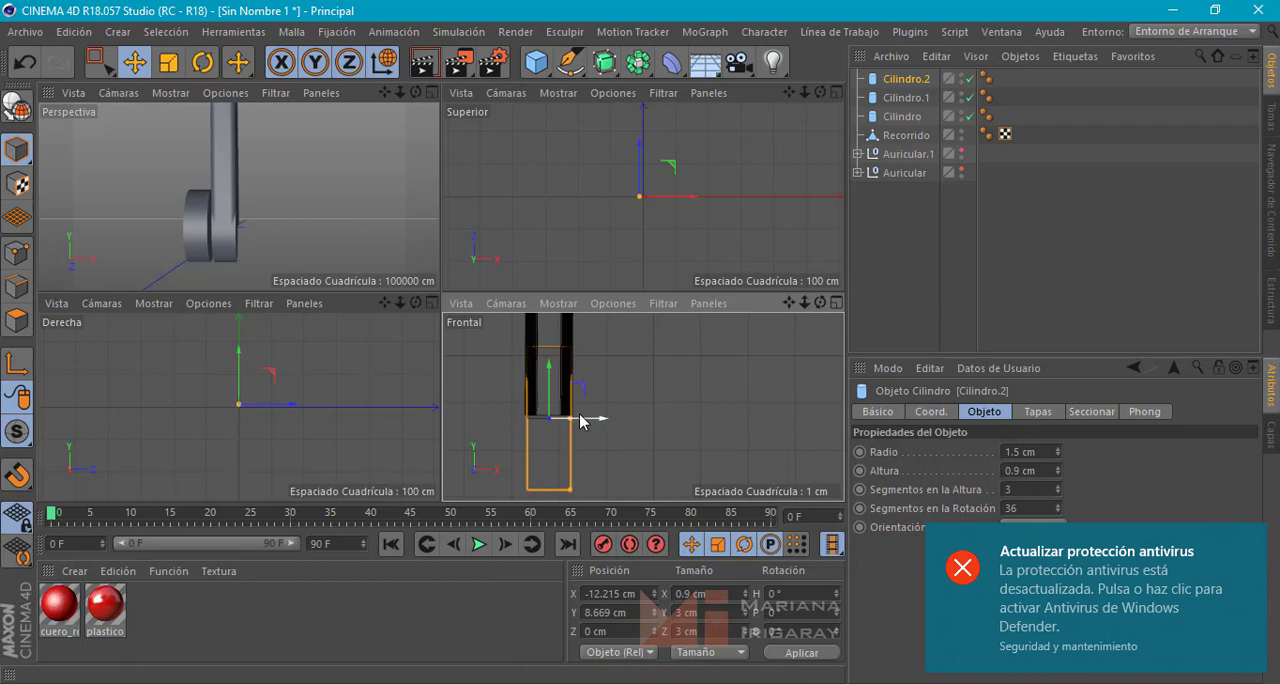
drag(586, 419, 643, 424)
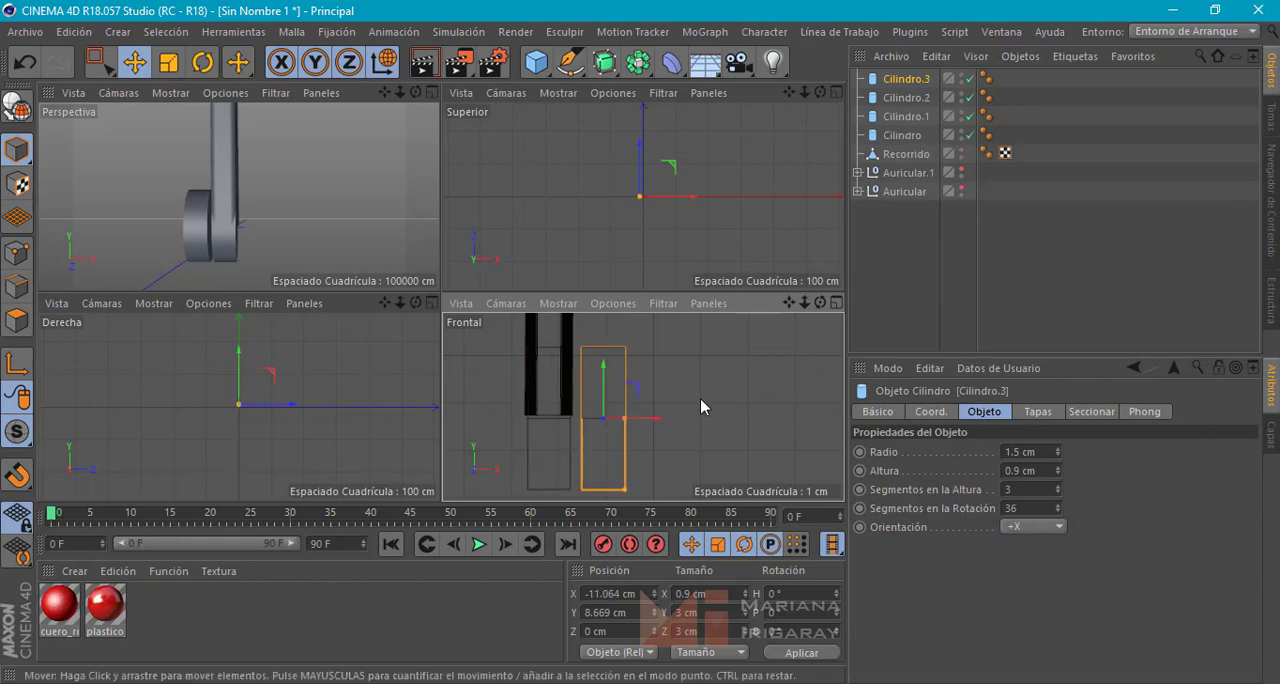
Disable the two inner cylinders, Cilindro.3 and Cilindro.1, and reorder the object list so Cilindro.2 sits directly above Cilindro
scroll(660, 405, down, 6)
alt+middle_drag(677, 400, 609, 418)
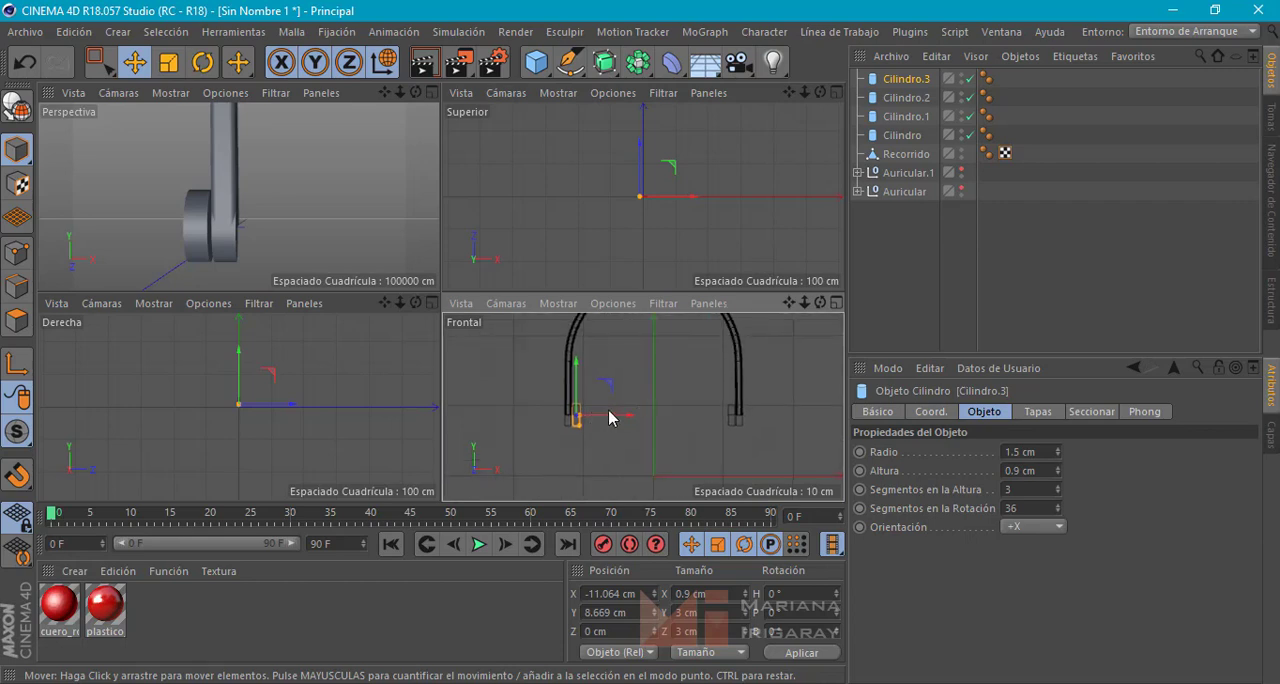
click(967, 79)
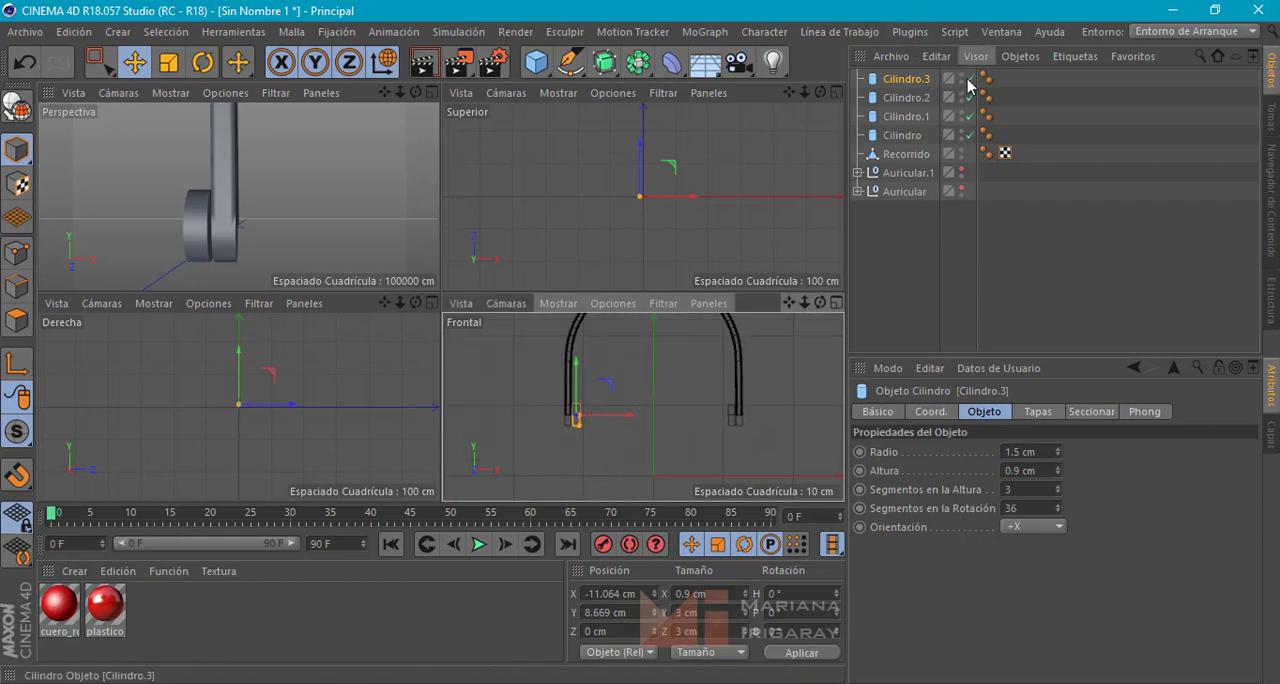
click(644, 400)
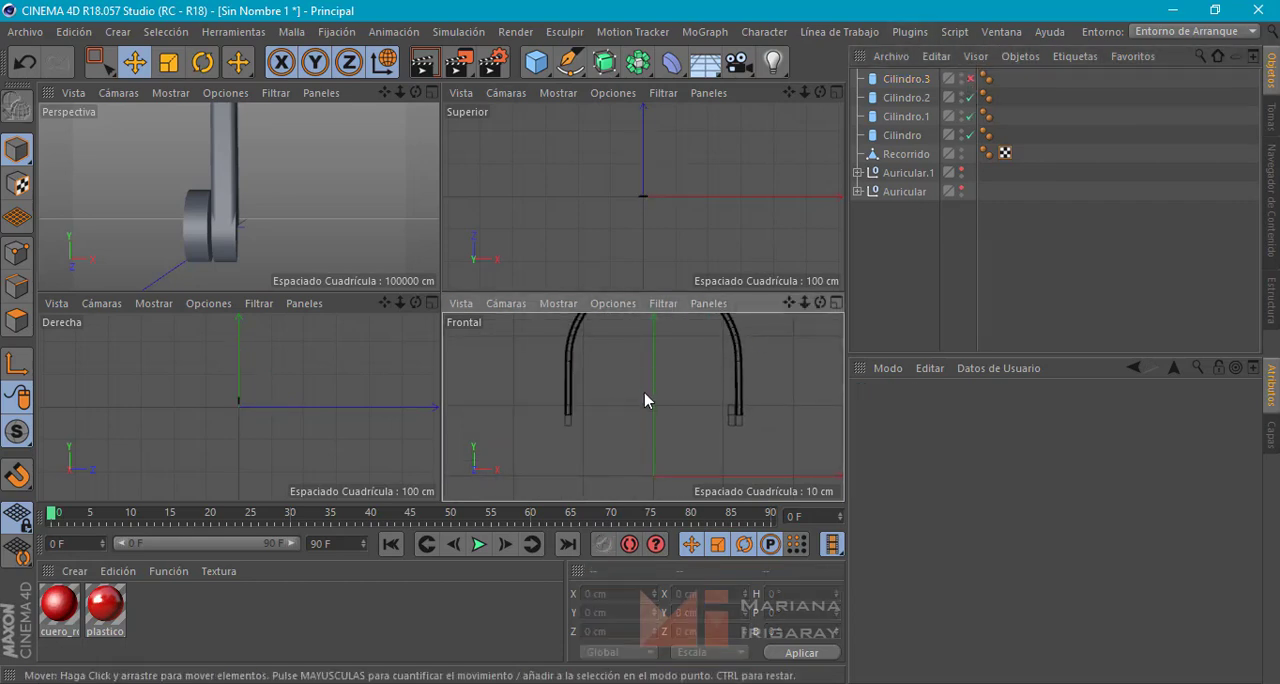
click(968, 117)
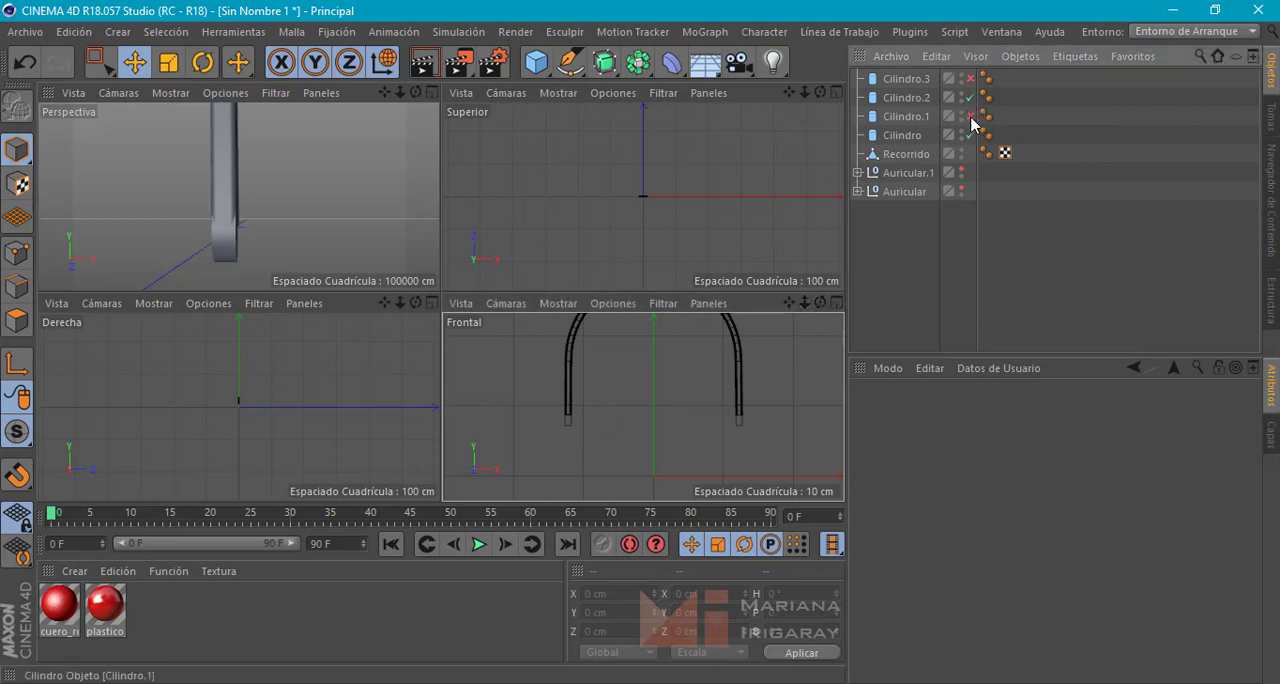
click(914, 81)
drag(915, 74, 909, 127)
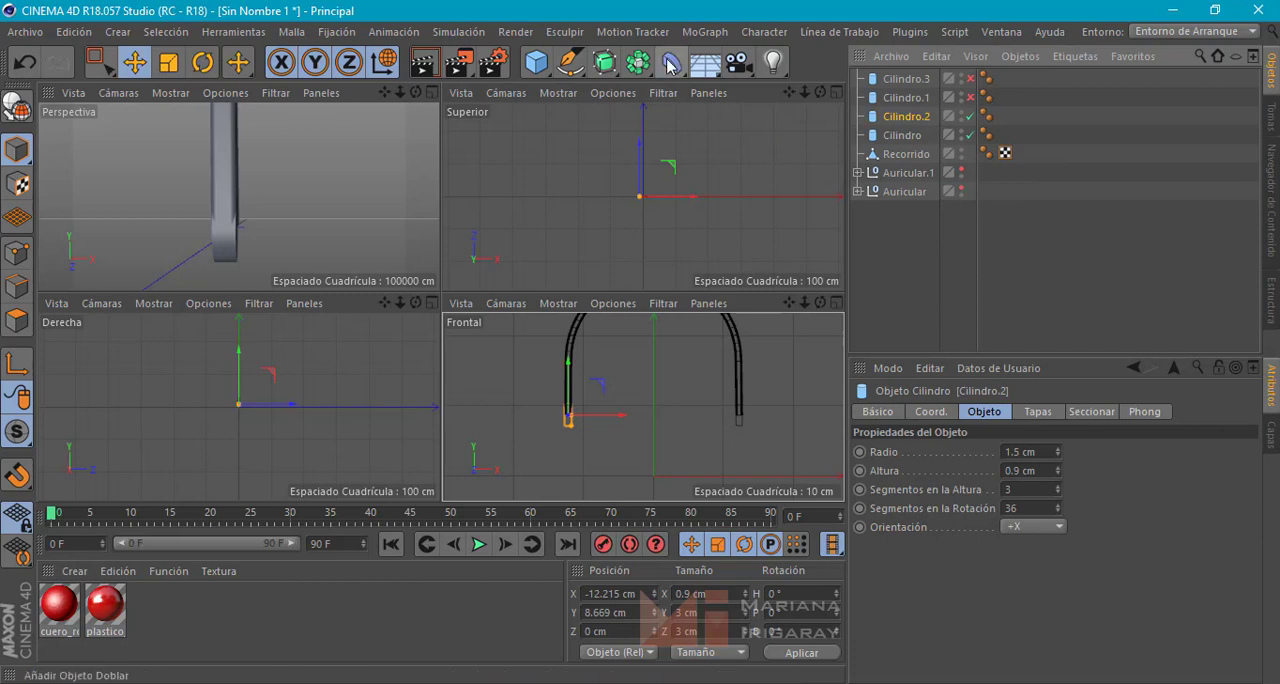
Add a Boolean object and nest Recorrido, Cilindro.2 and Cilindro inside it, with Recorrido first
drag(643, 72, 1028, 91)
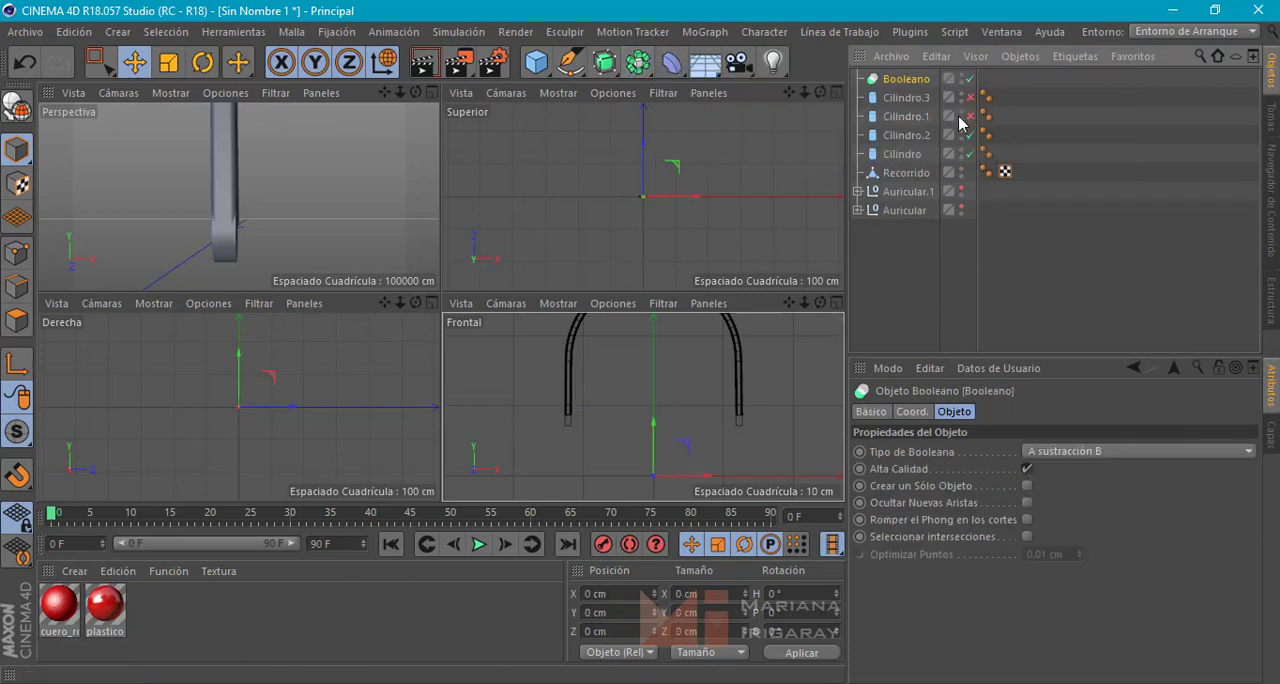
shift+click(906, 175)
click(912, 136)
drag(908, 170, 906, 128)
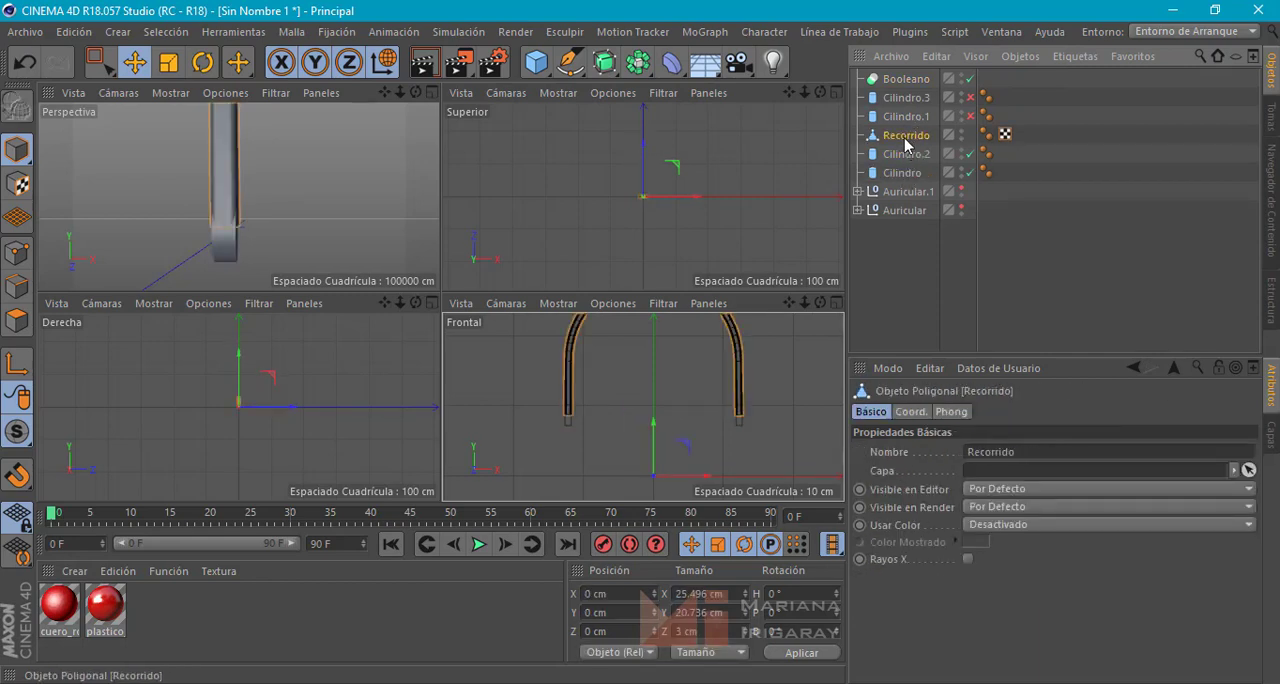
shift+click(898, 175)
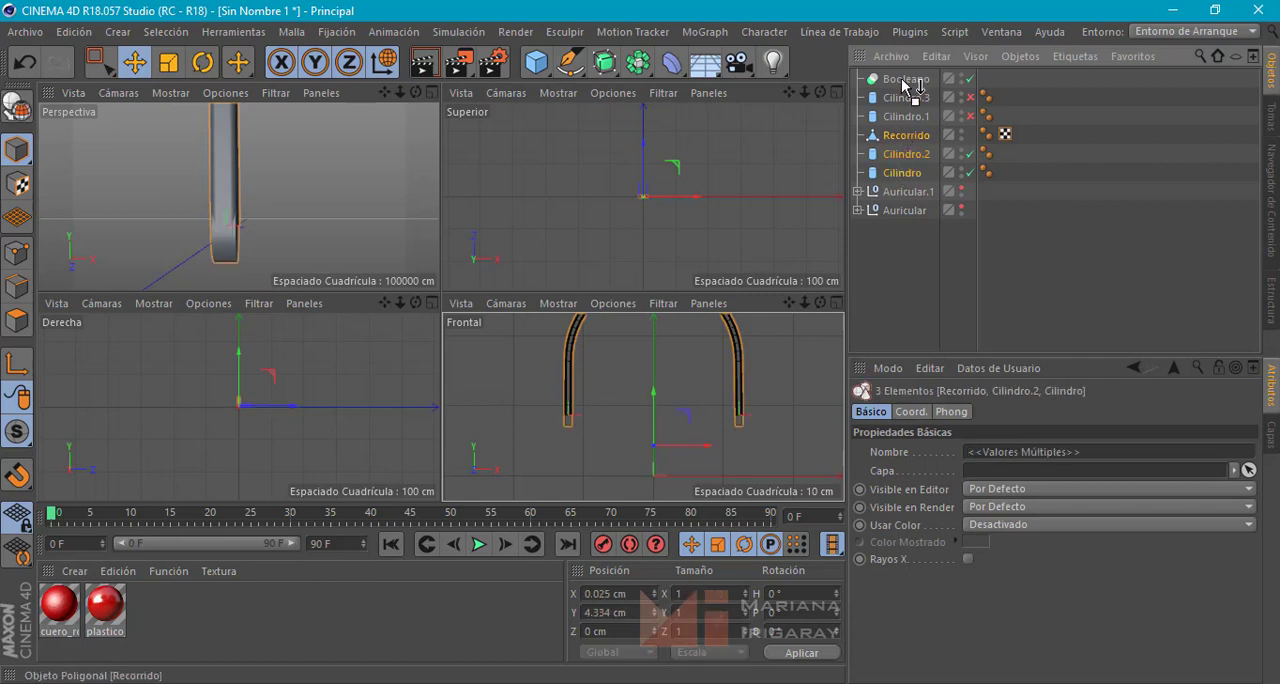
drag(902, 78, 903, 80)
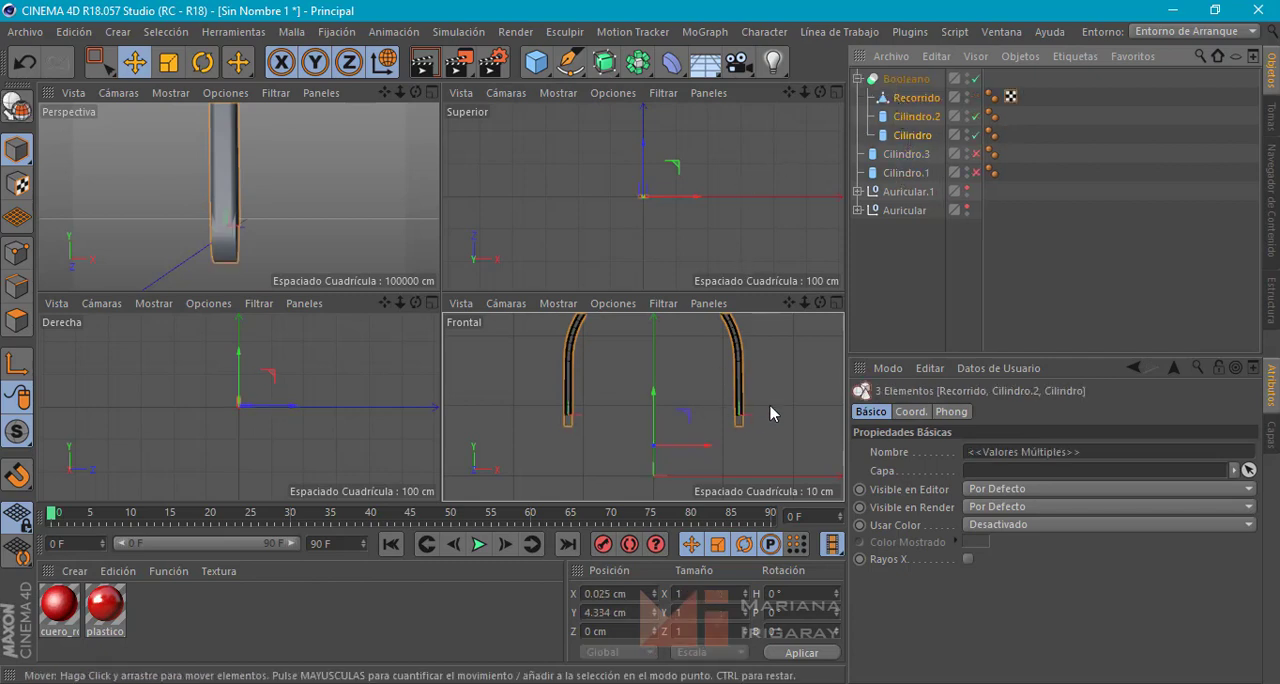
Set the Boolean type to A unión B and check the rounded ends of the headband
scroll(298, 196, down, 5)
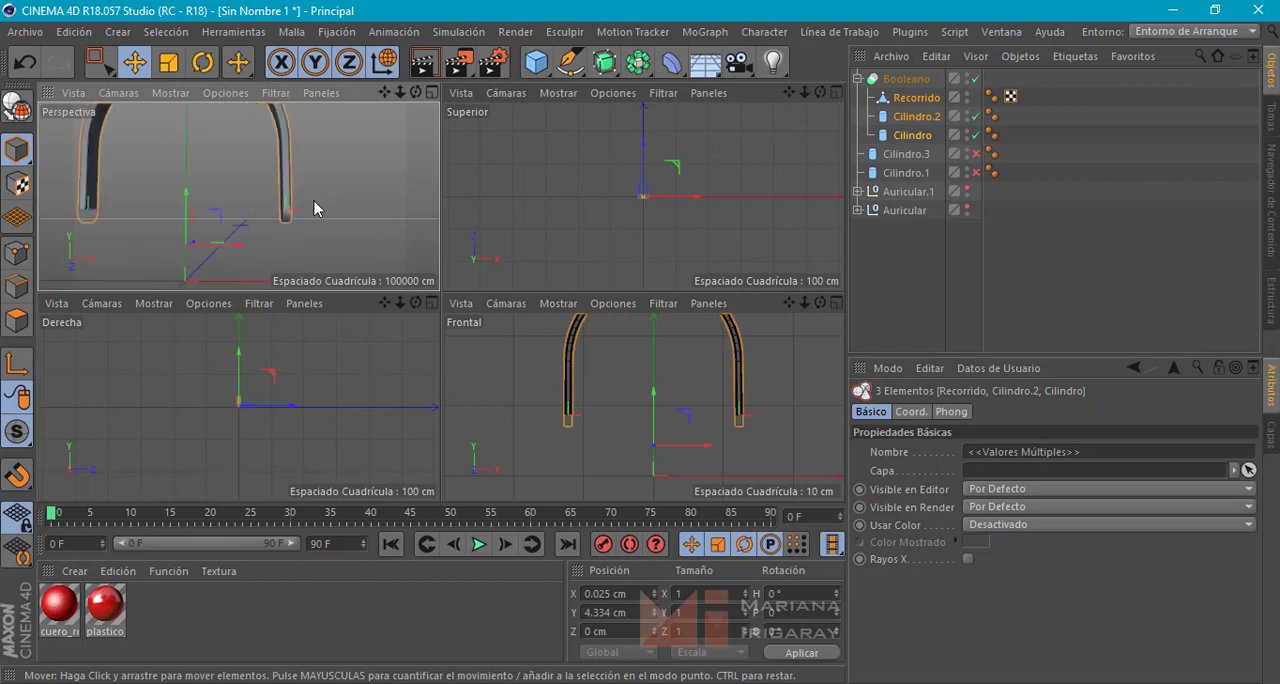
scroll(314, 201, down, 2)
click(298, 214)
alt+drag(335, 212, 180, 212)
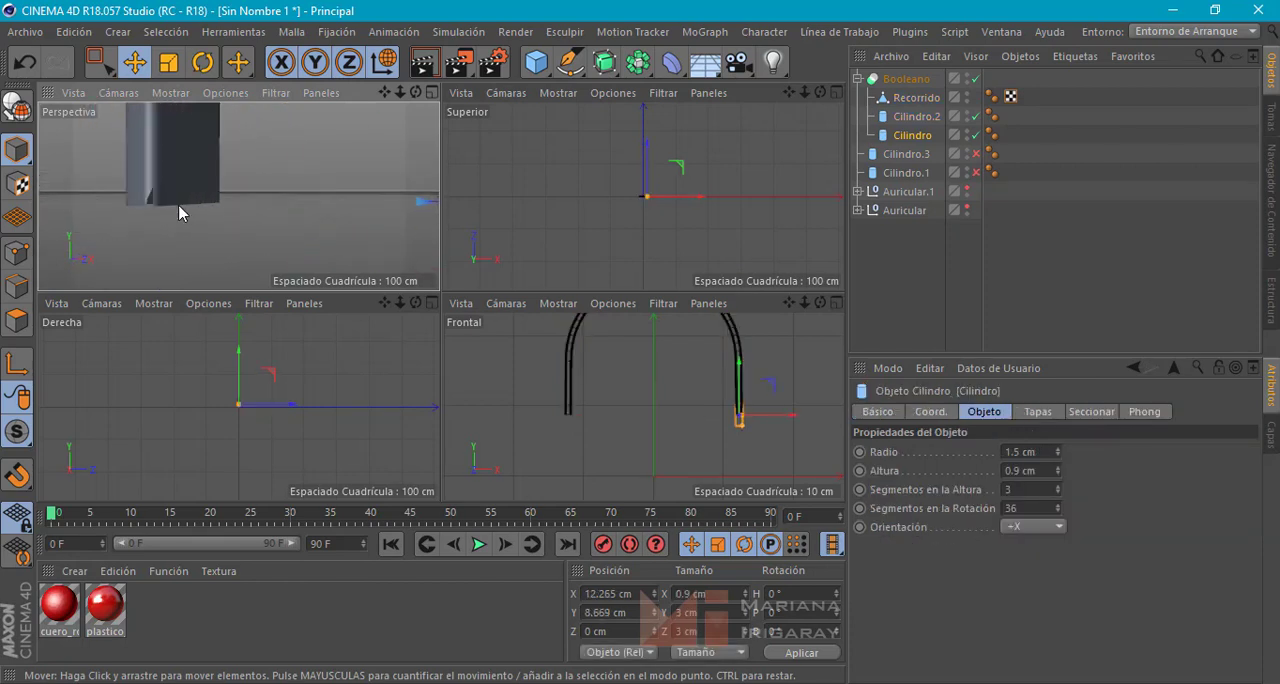
scroll(181, 207, down, 6)
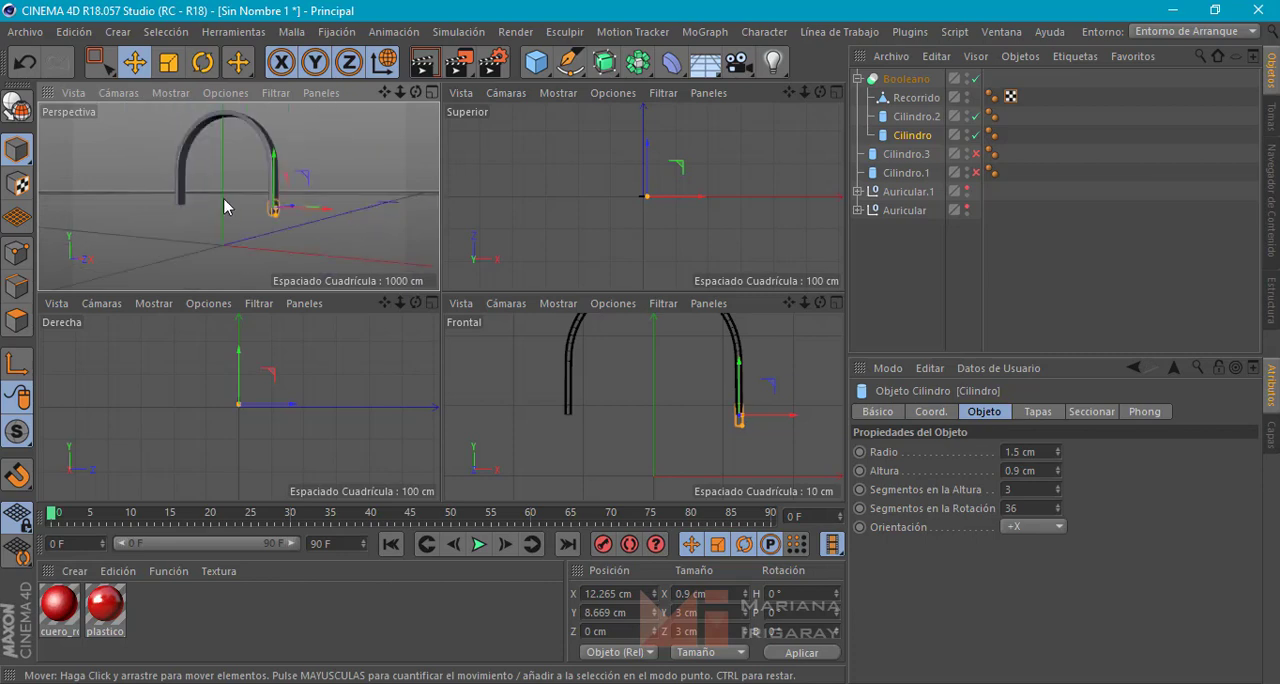
click(906, 79)
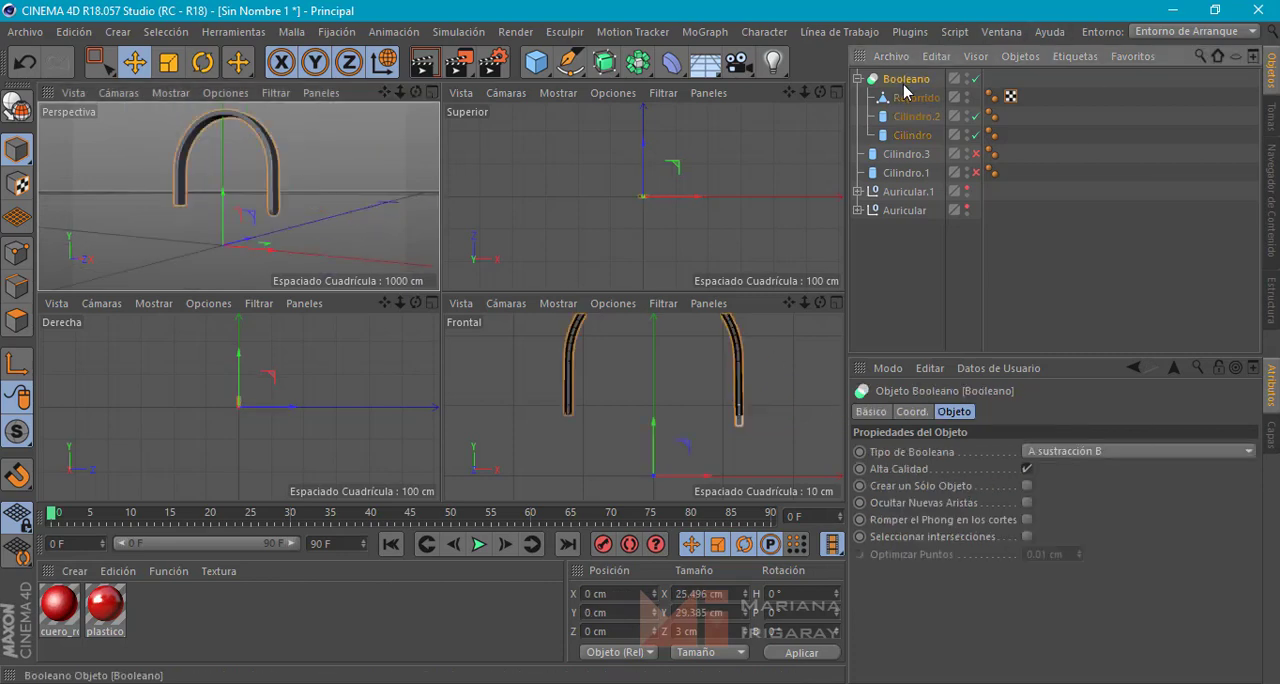
click(1081, 451)
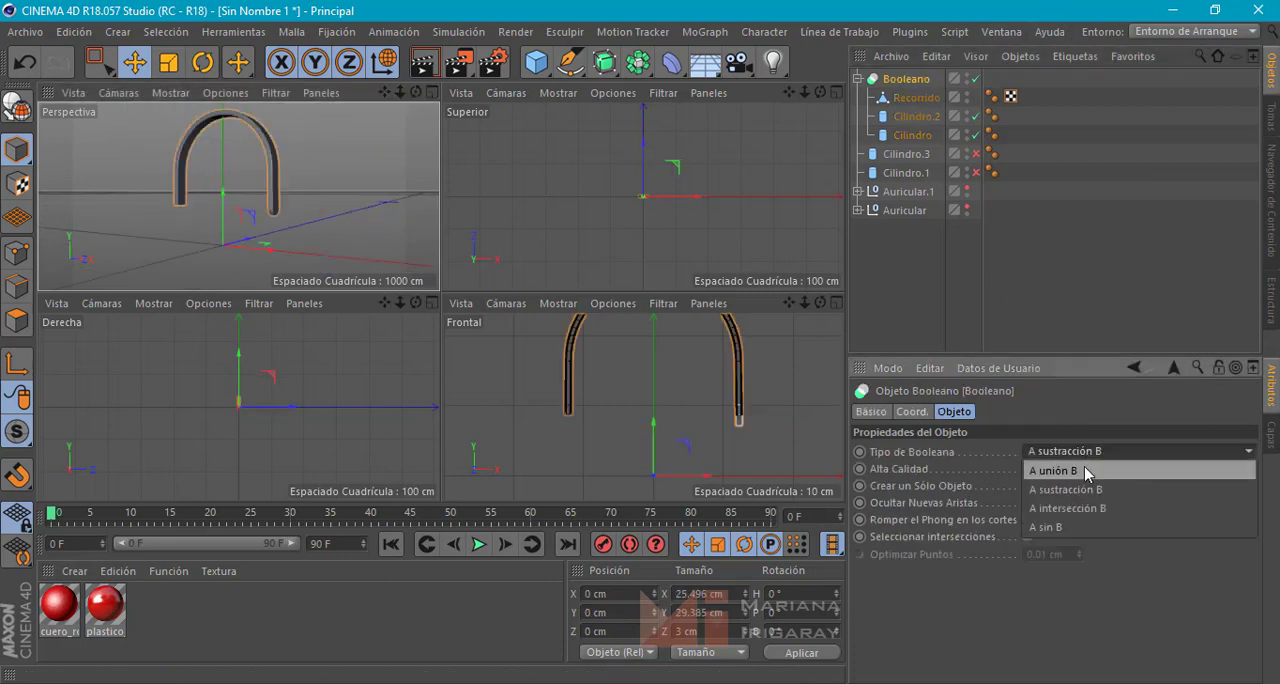
click(1083, 469)
alt+drag(321, 231, 320, 194)
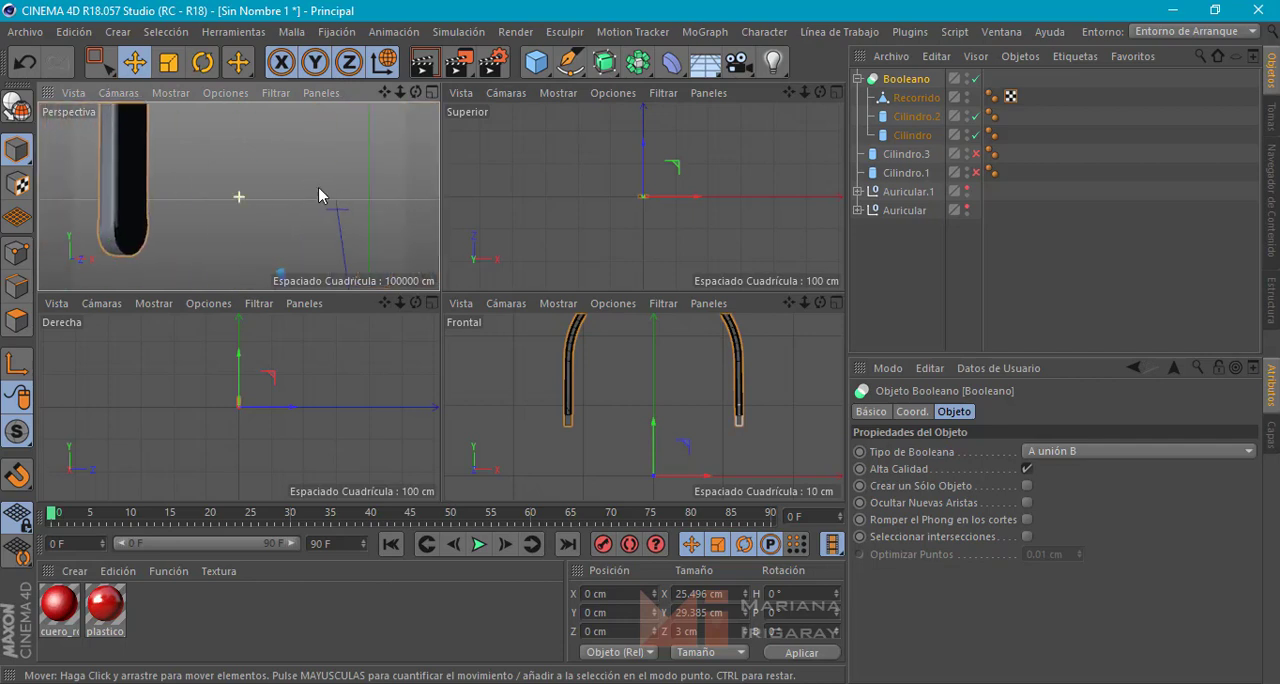
alt+drag(136, 230, 226, 226)
scroll(255, 210, down, 4)
alt+middle_drag(302, 217, 240, 229)
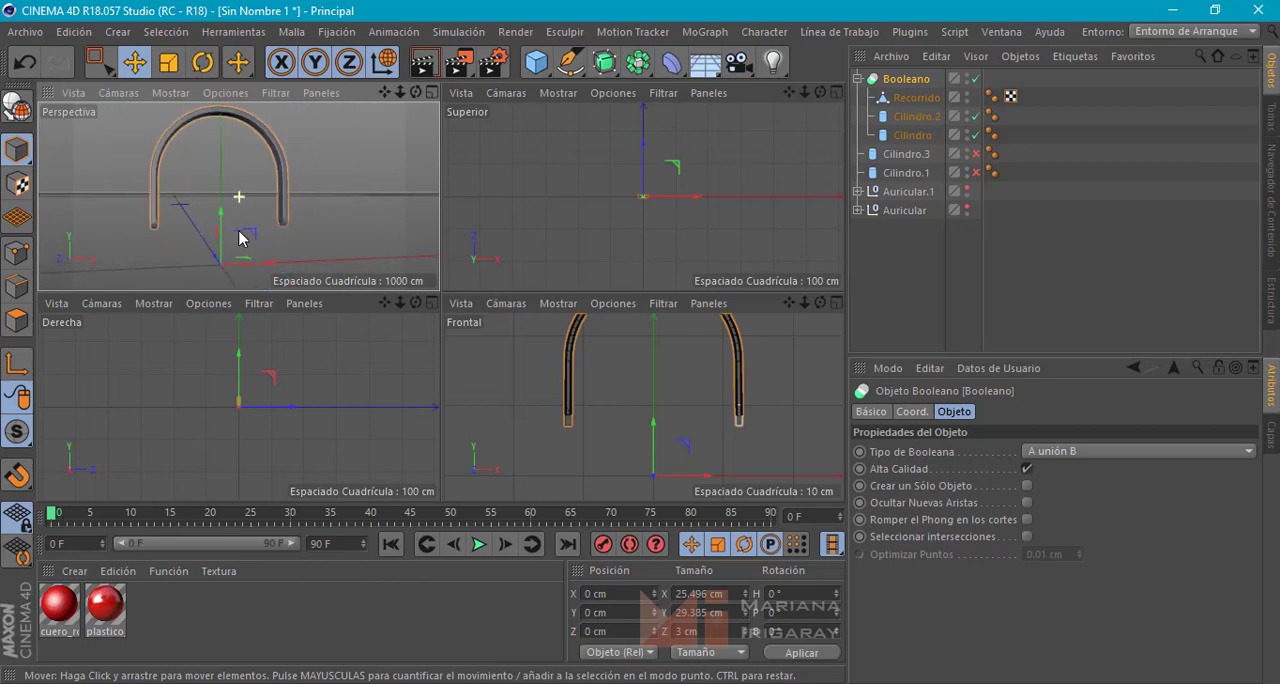
mouse_move(240, 229)
alt+mouse_down()
mouse_move(278, 213)
mouse_move(251, 217)
alt+mouse_up()
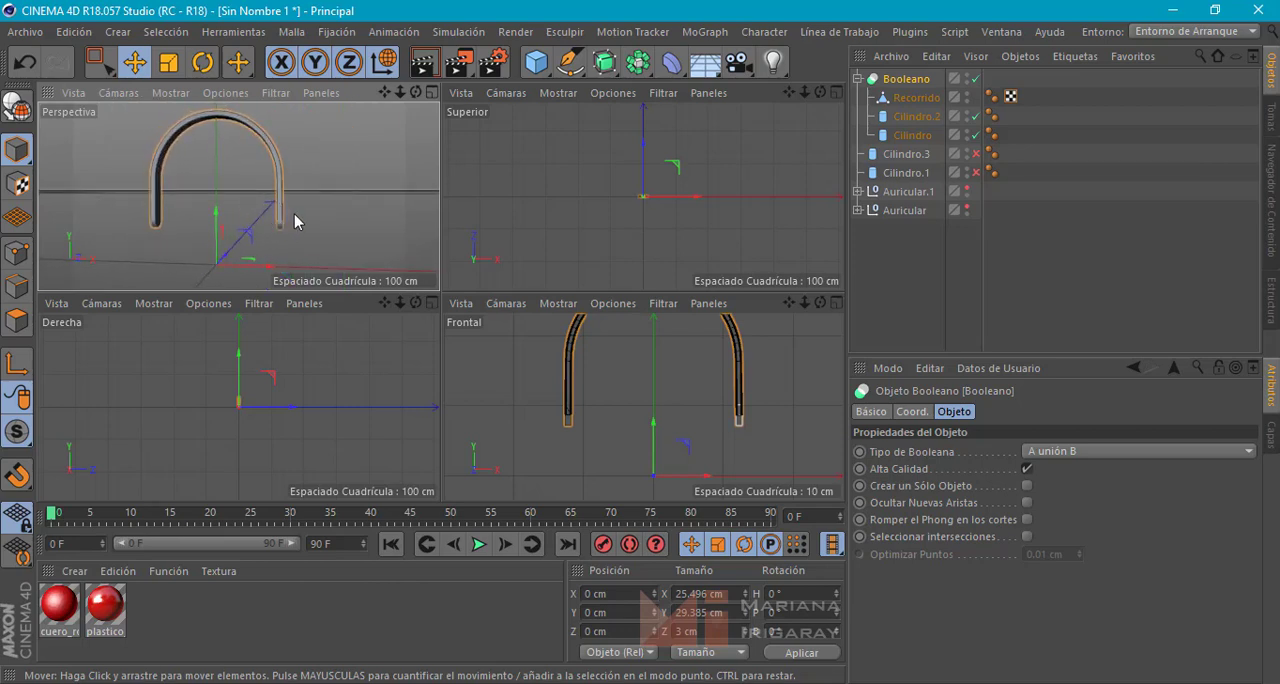
alt+drag(295, 221, 94, 229)
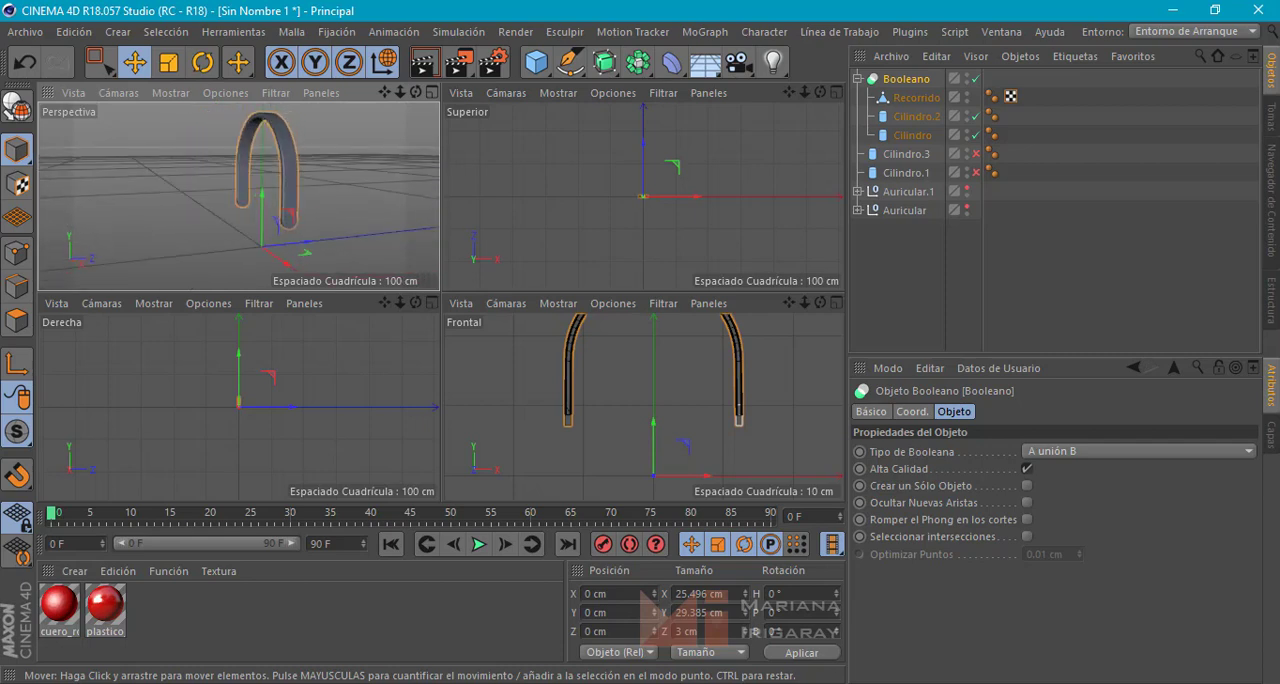
drag(105, 604, 292, 168)
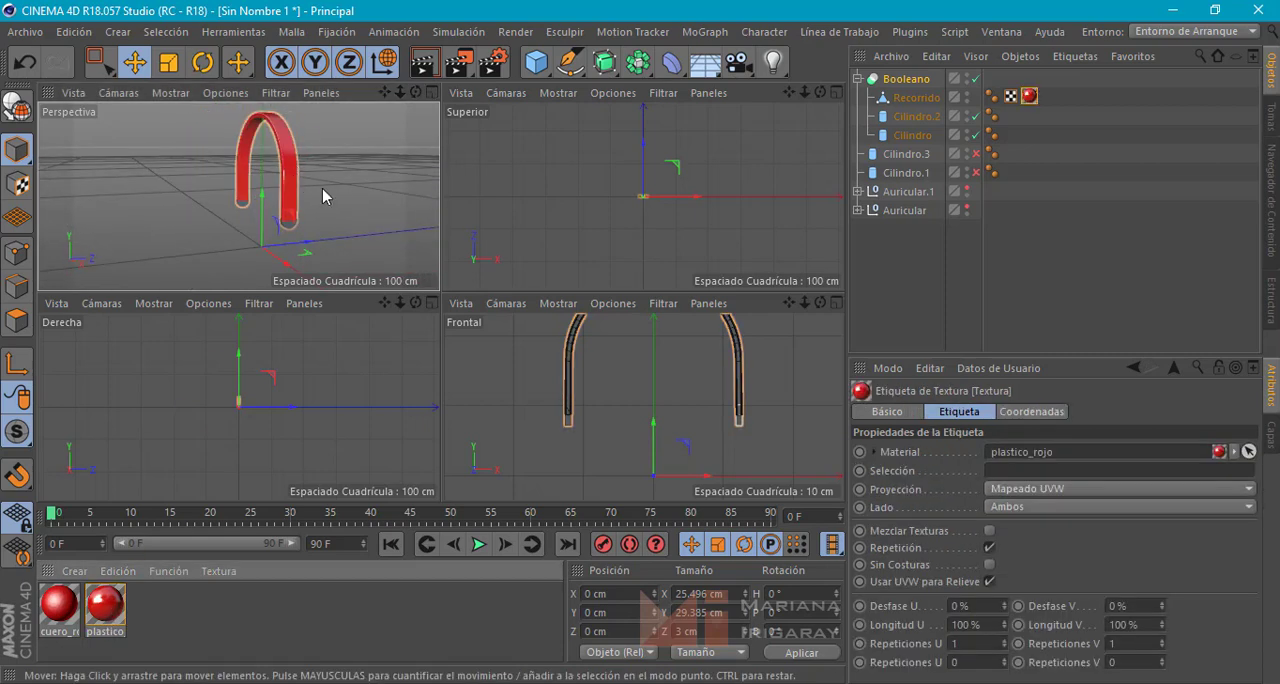
click(905, 79)
key(ctrl+z)
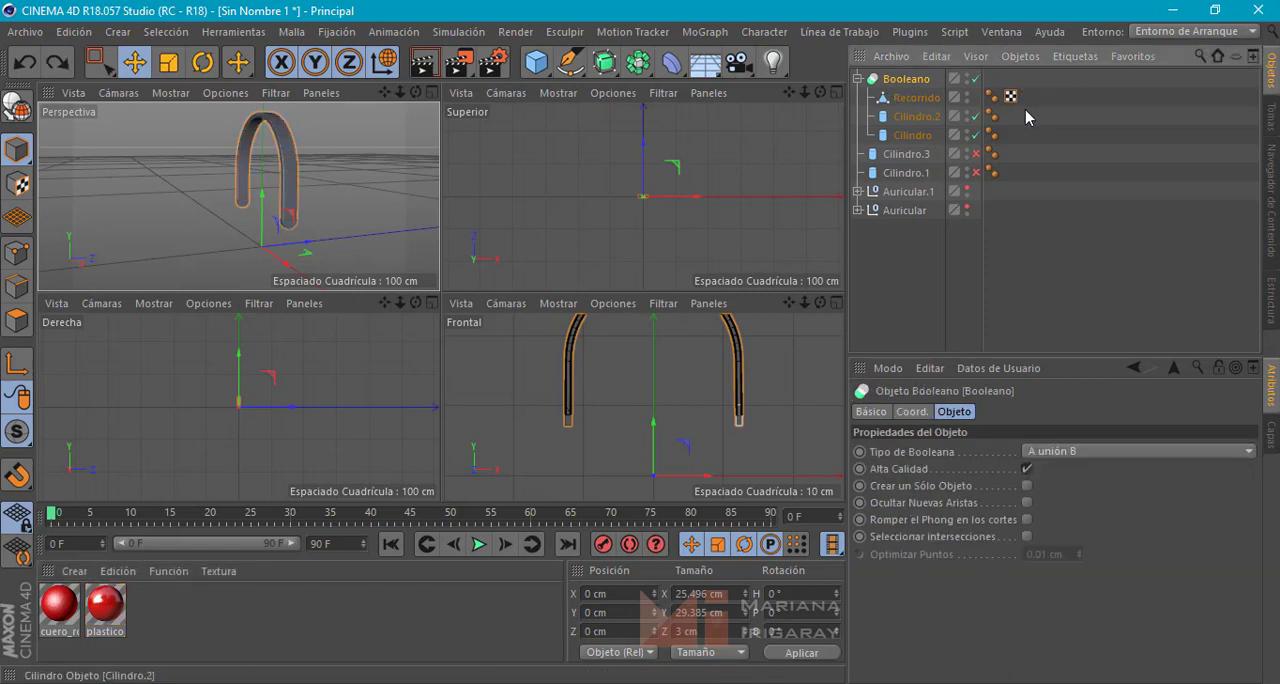
Apply the plastico_rojo material to the whole Boolean object so the band and its ends share it
mouse_move(92, 607)
mouse_down()
mouse_move(932, 82)
mouse_move(991, 79)
mouse_move(921, 78)
mouse_up()
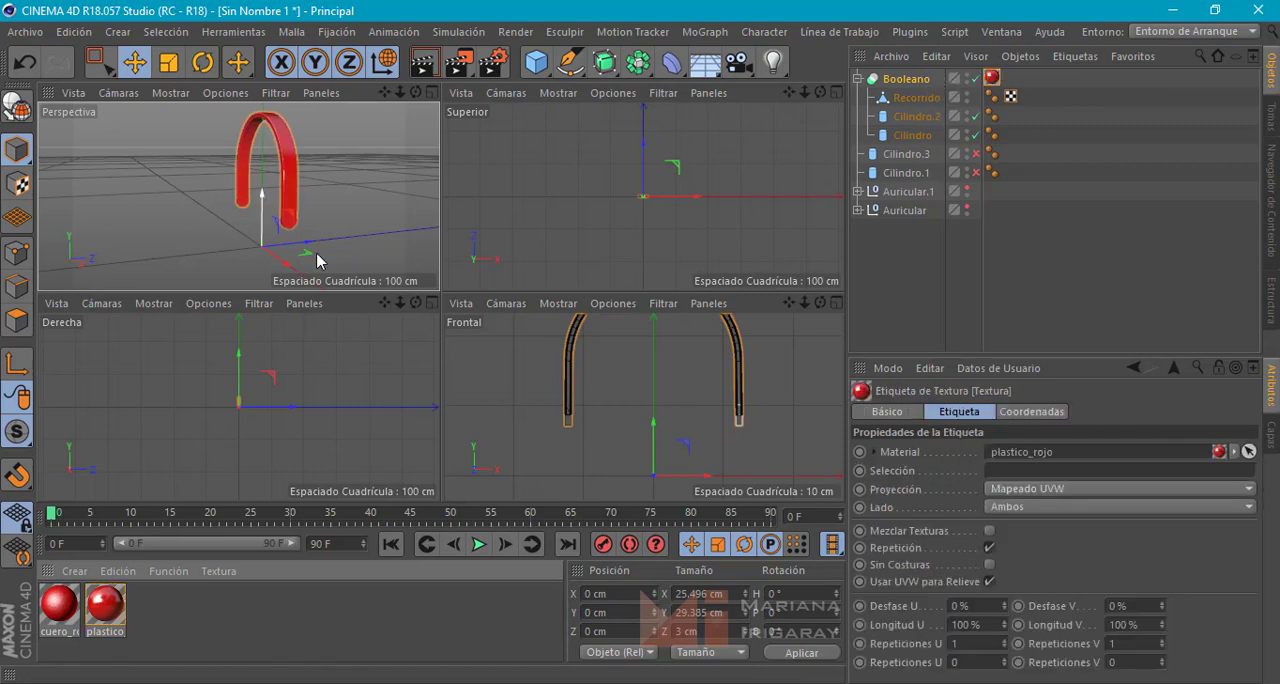
click(354, 221)
alt+drag(354, 221, 421, 209)
alt+drag(319, 199, 514, 193)
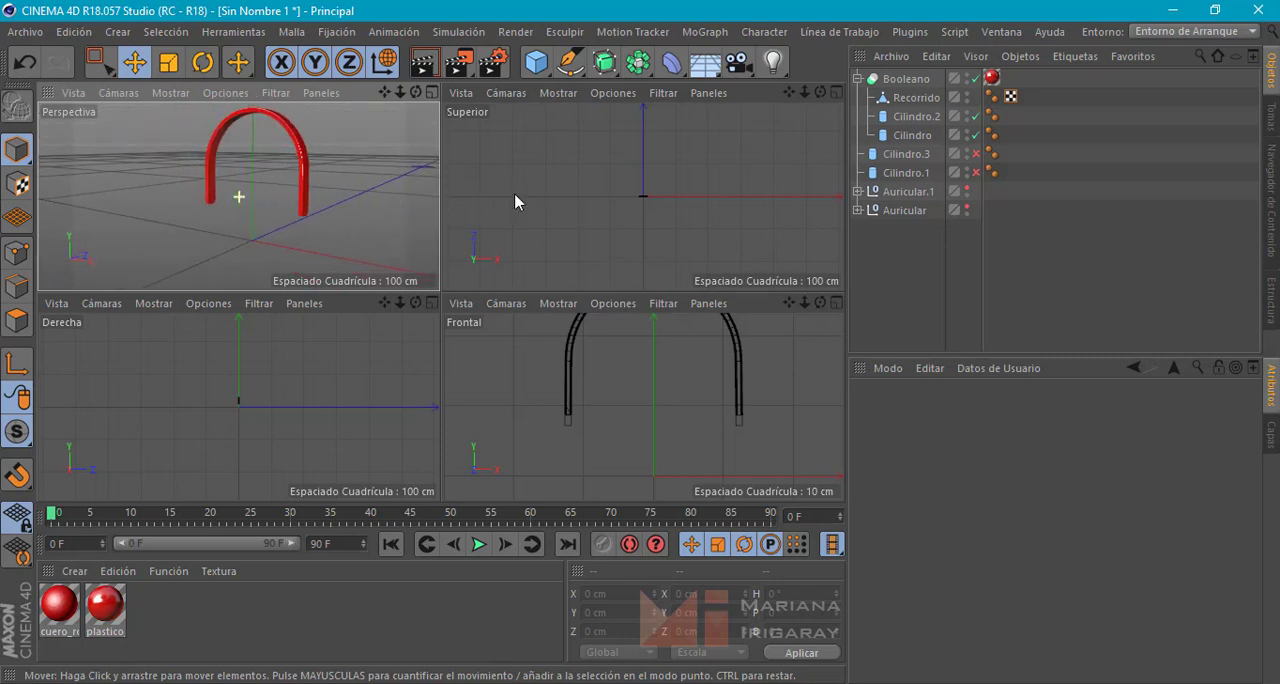
Collapse the Boolean object's hierarchy and rename it Banda
click(856, 78)
double_click(900, 78)
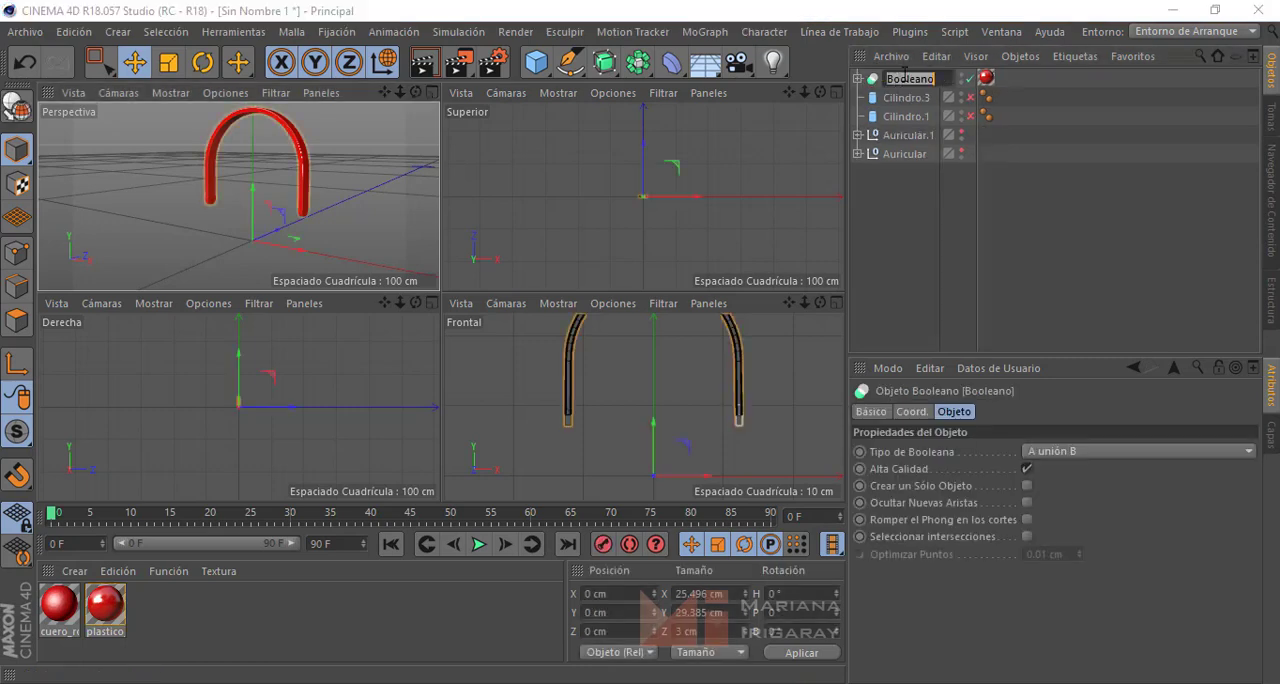
text(Banda)
key(Return)
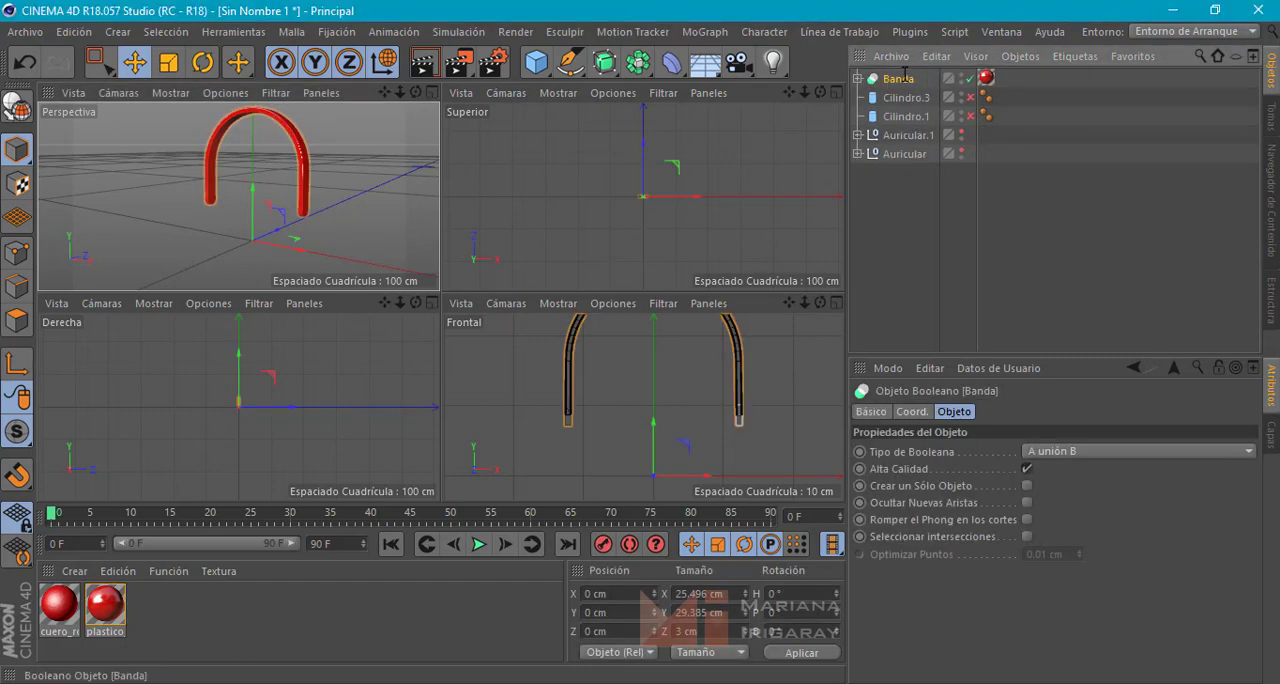
Make both ear cups, Auricular.1 and Auricular, visible again and enlarge the perspective view
click(962, 134)
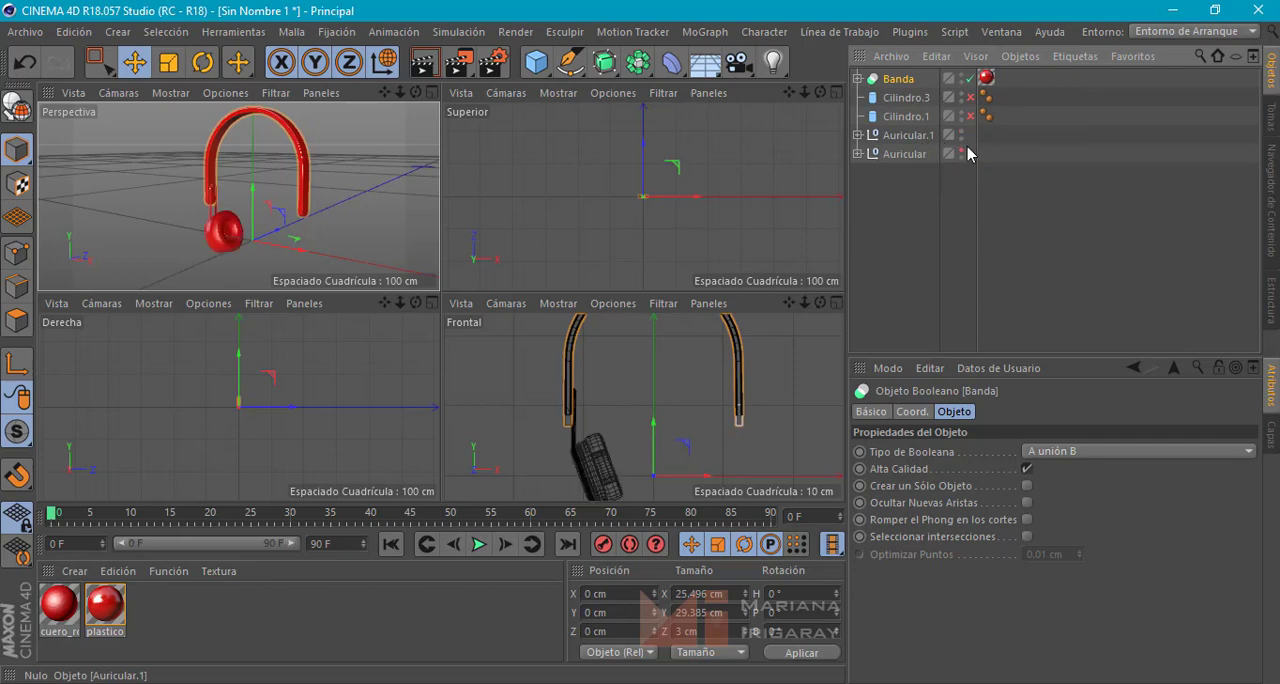
click(961, 151)
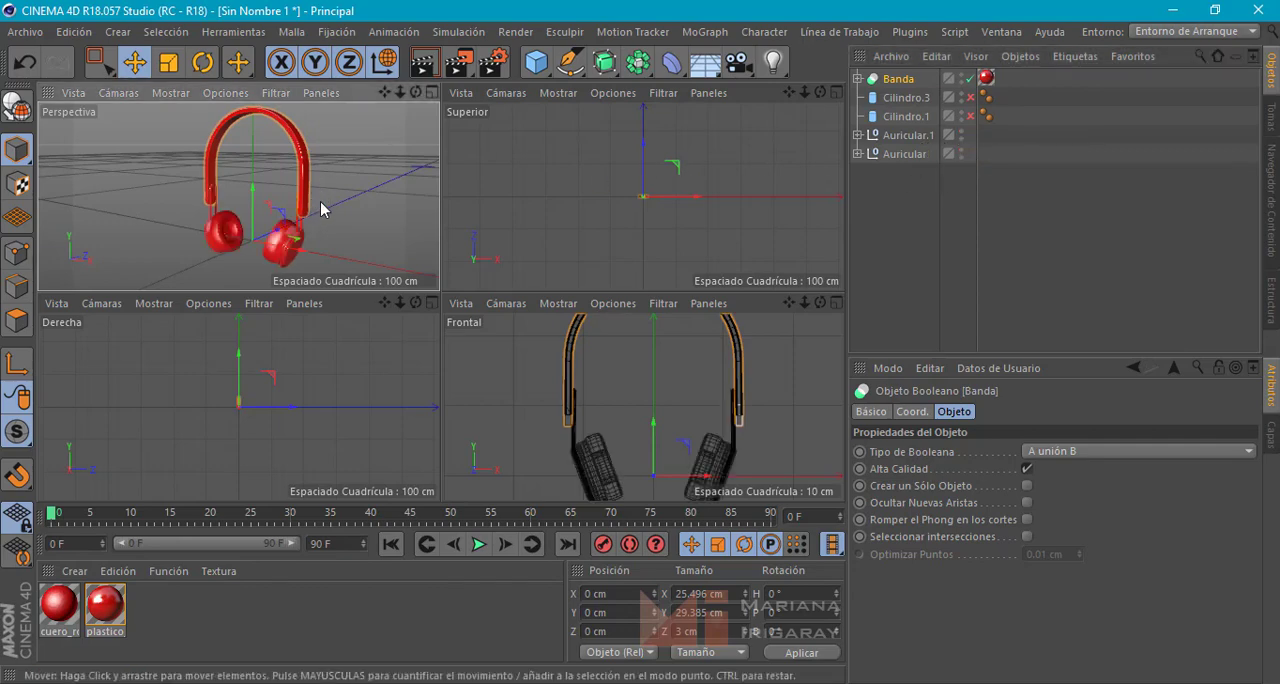
alt+drag(322, 206, 346, 209)
middle_click(377, 203)
mouse_move(652, 256)
alt+mouse_down()
mouse_move(571, 248)
mouse_move(691, 254)
mouse_move(669, 261)
alt+mouse_up()
Re-enable the inner cylinders Cilindro.3 and Cilindro.1 at the ends of the headband
click(968, 97)
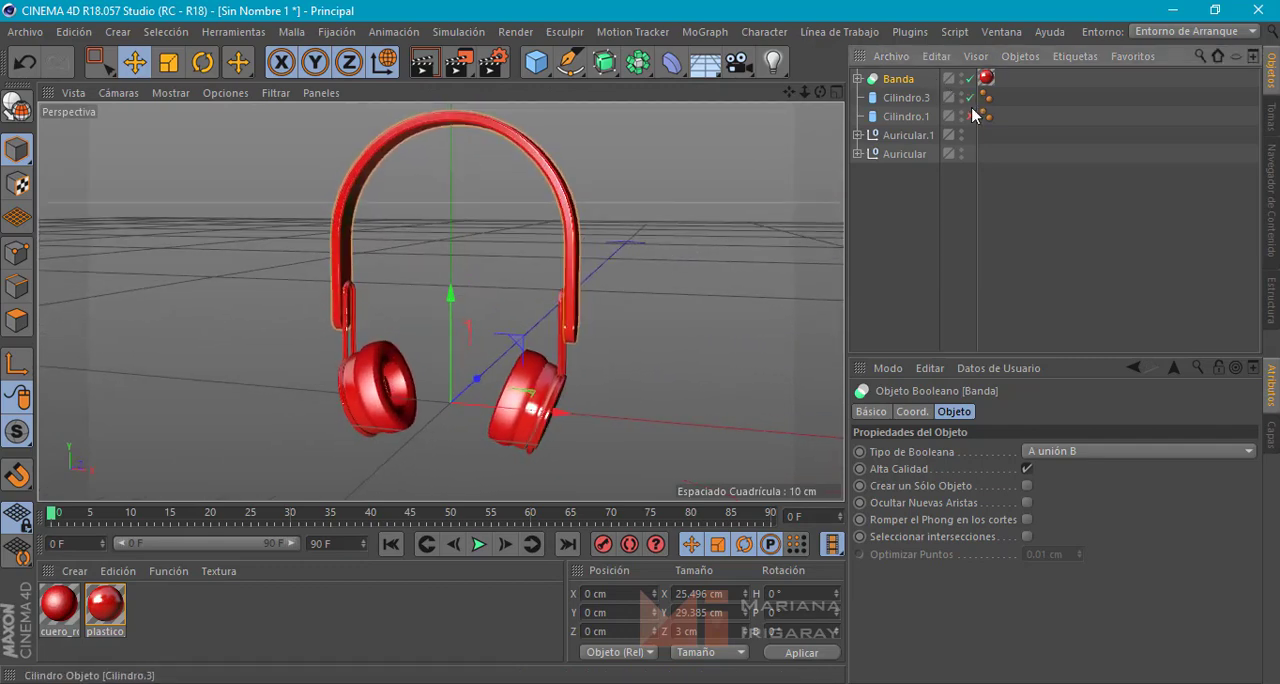
click(970, 116)
alt+drag(675, 226, 708, 271)
alt+drag(612, 212, 608, 223)
scroll(488, 276, up, 10)
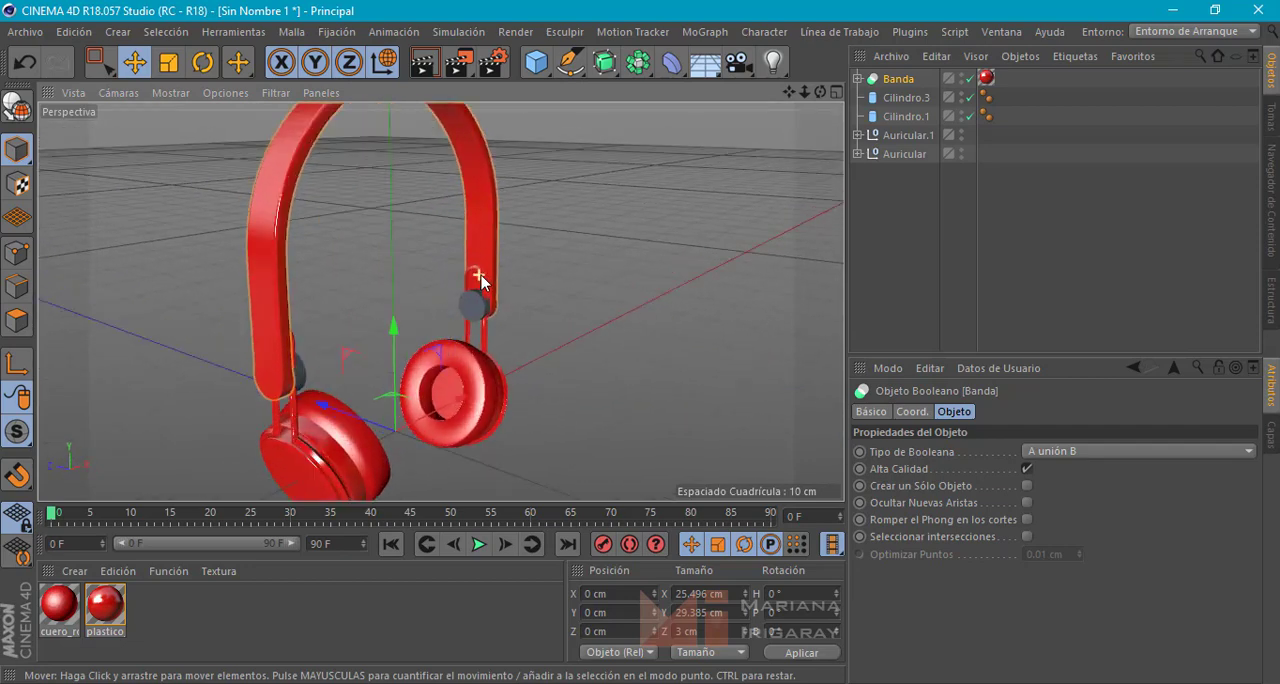
alt+drag(597, 276, 718, 303)
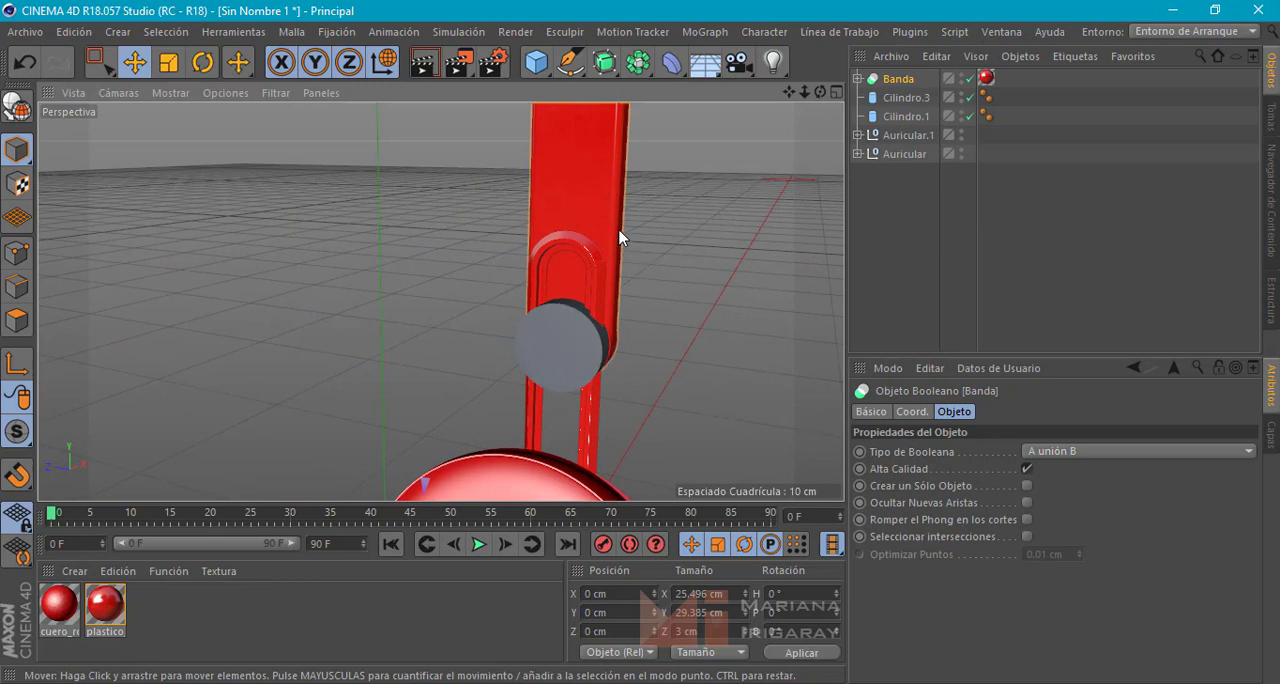
Set the radius of Cilindro.1 to 1 cm
click(563, 329)
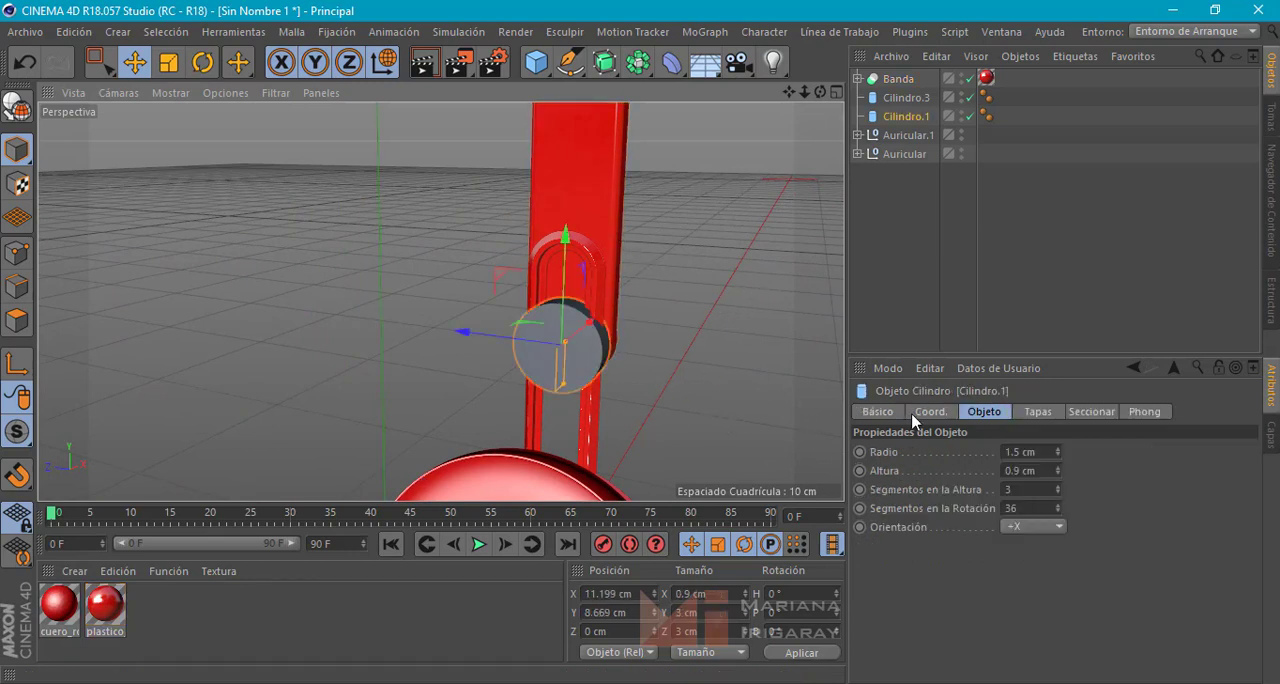
click(1021, 452)
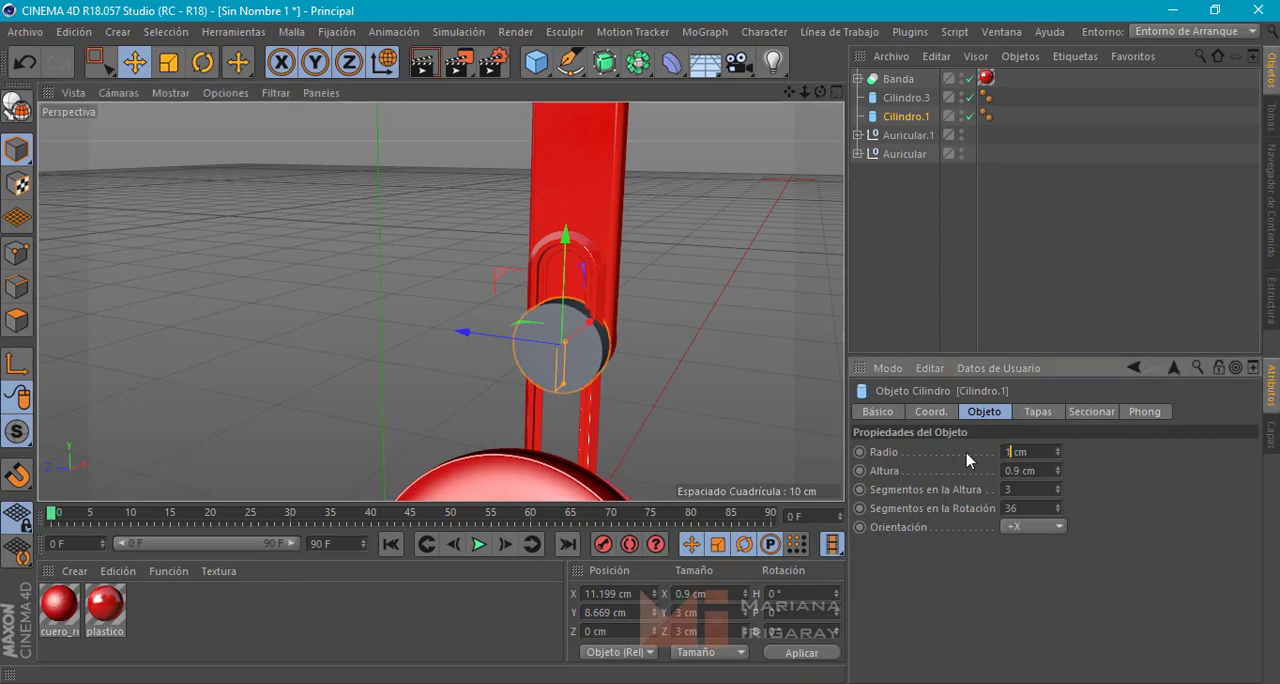
text(1)
key(Return)
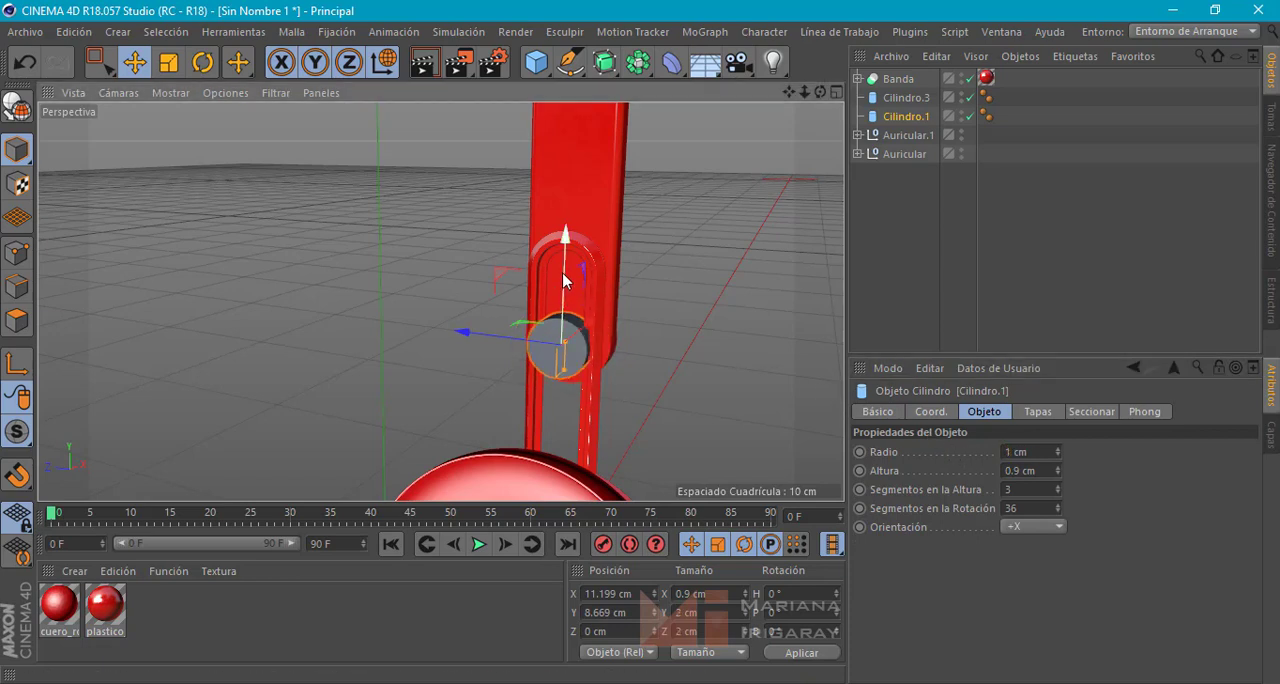
Move Cilindro.1 to about X 11.95 cm, Y 9.08 cm and set its height to 2.45 cm so it crosses the band and ear-cup arm
drag(562, 272, 597, 348)
mouse_move(1058, 481)
mouse_down()
mouse_move(1057, 454)
mouse_move(1056, 474)
mouse_up()
drag(666, 372, 698, 385)
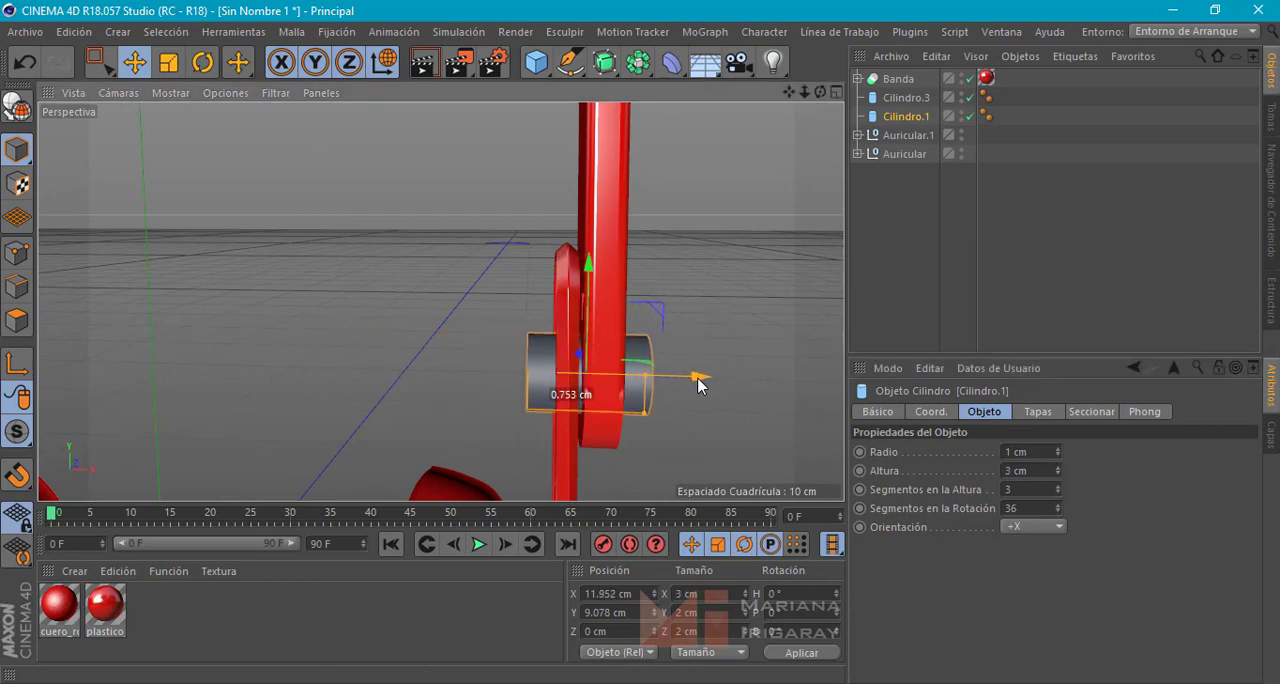
double_click(1006, 470)
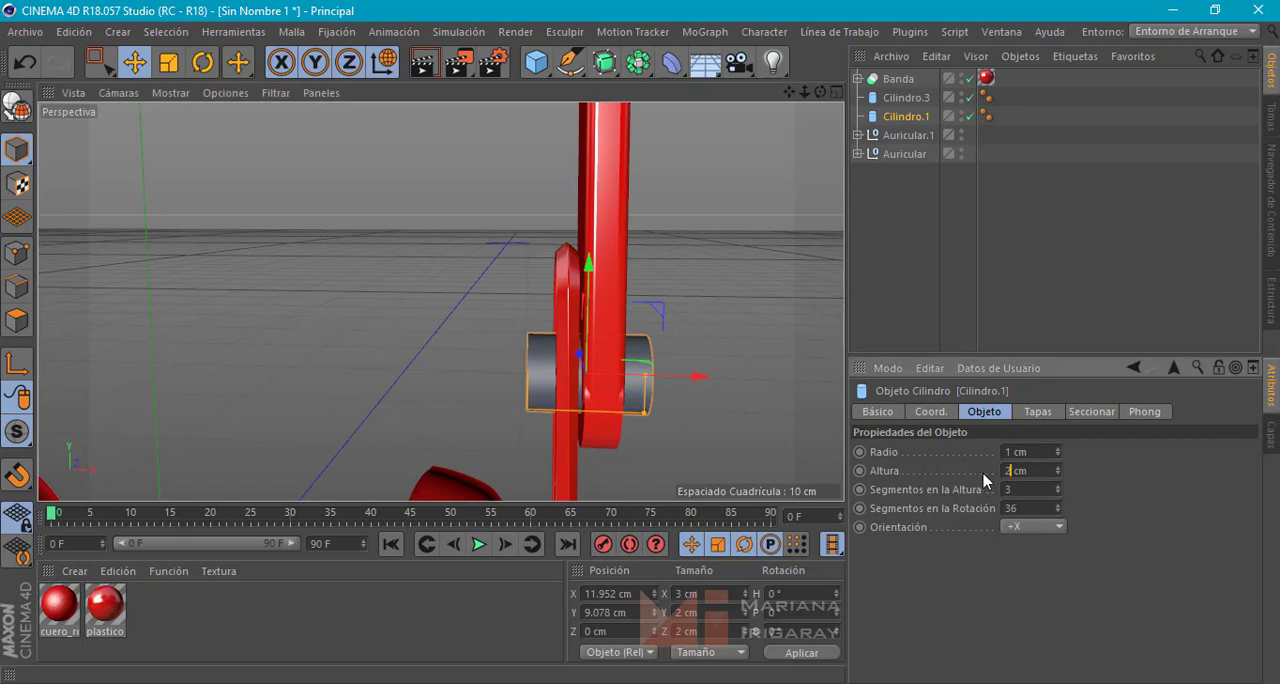
key(Return)
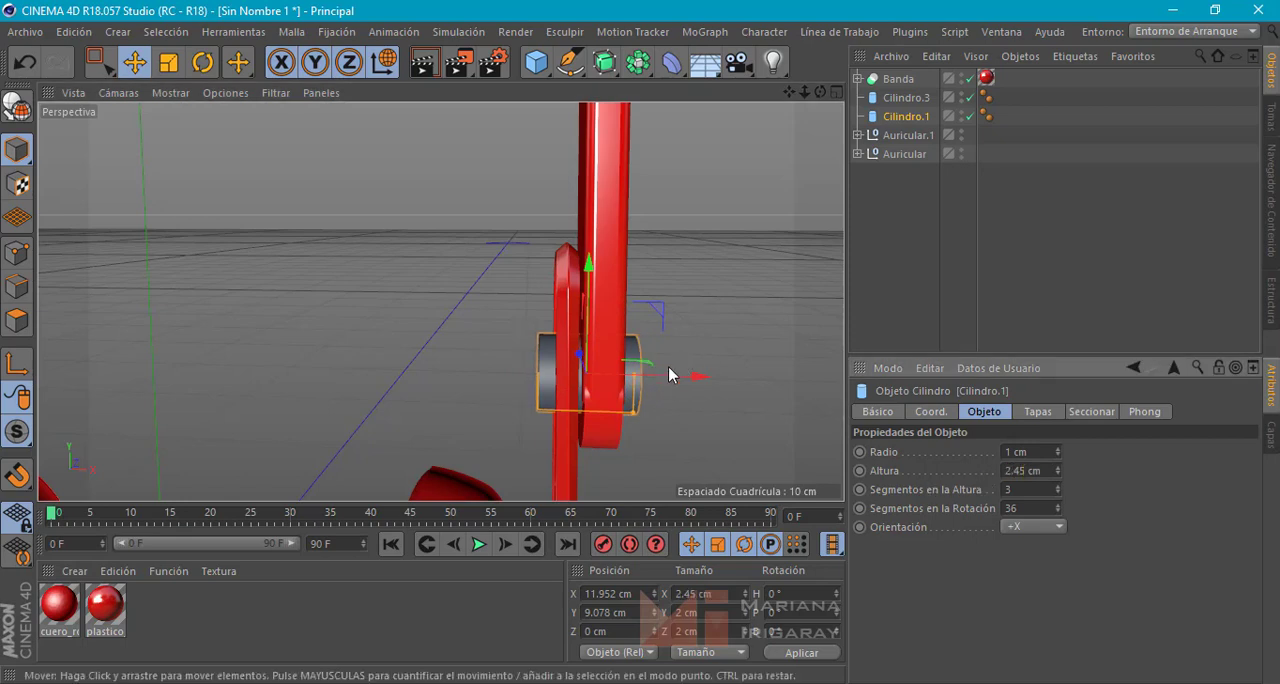
alt+drag(680, 384, 545, 400)
alt+drag(371, 355, 291, 354)
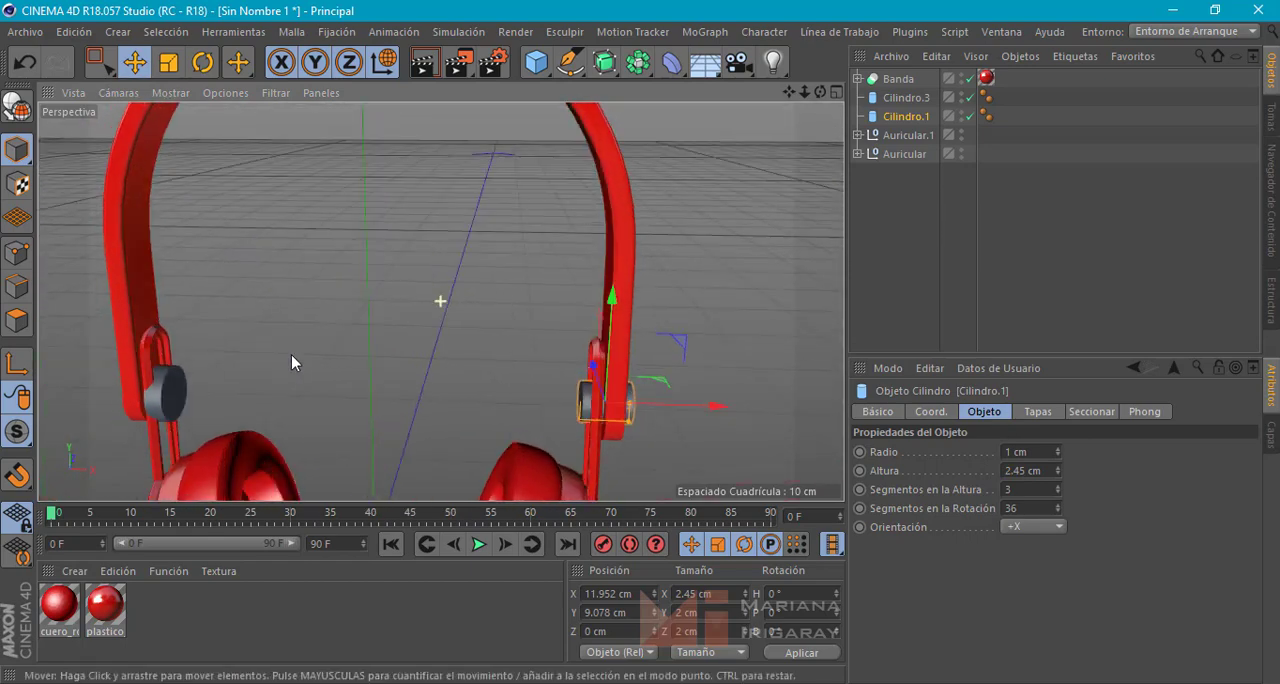
Set Cilindro.3 at the opposite band end to a radius of 1 cm and a height of 2.5 cm
click(173, 393)
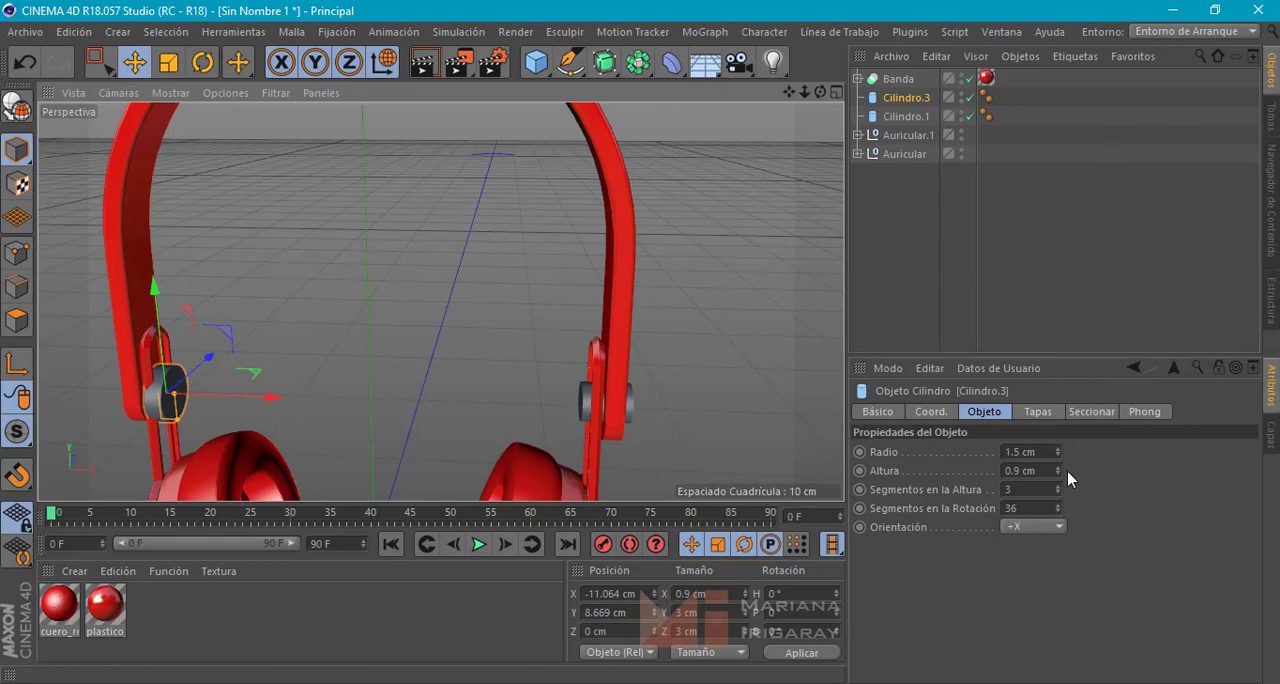
click(1026, 452)
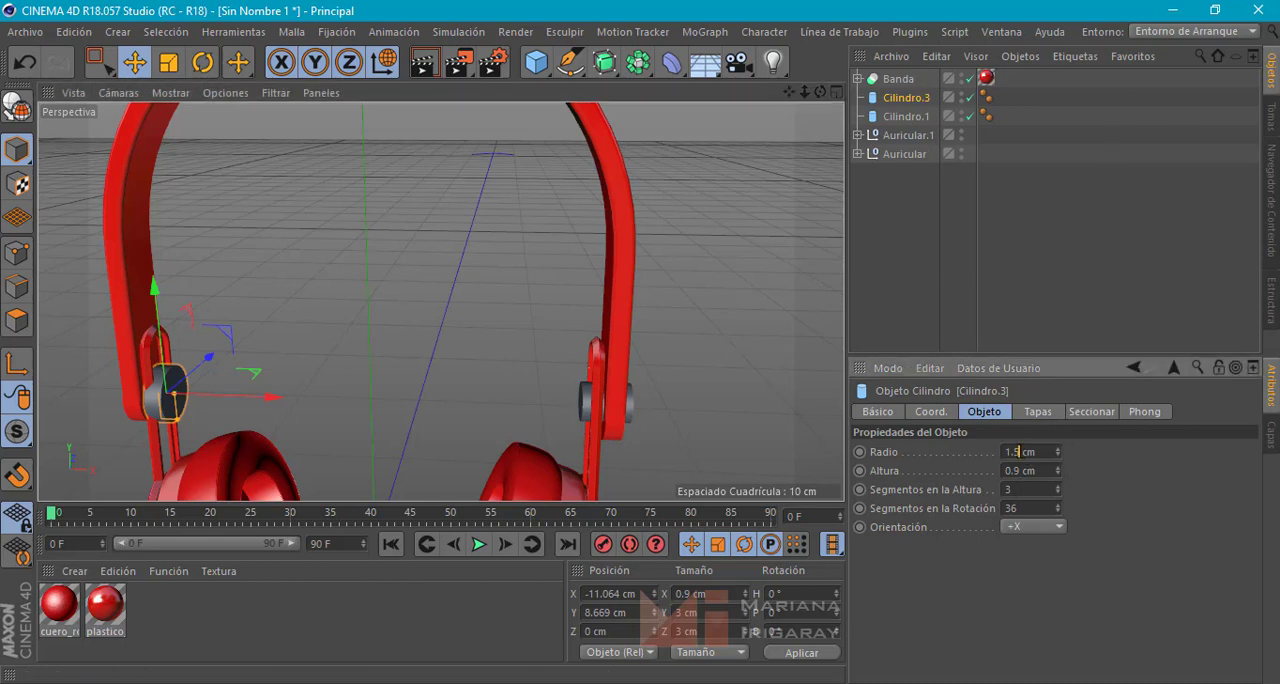
key(Return)
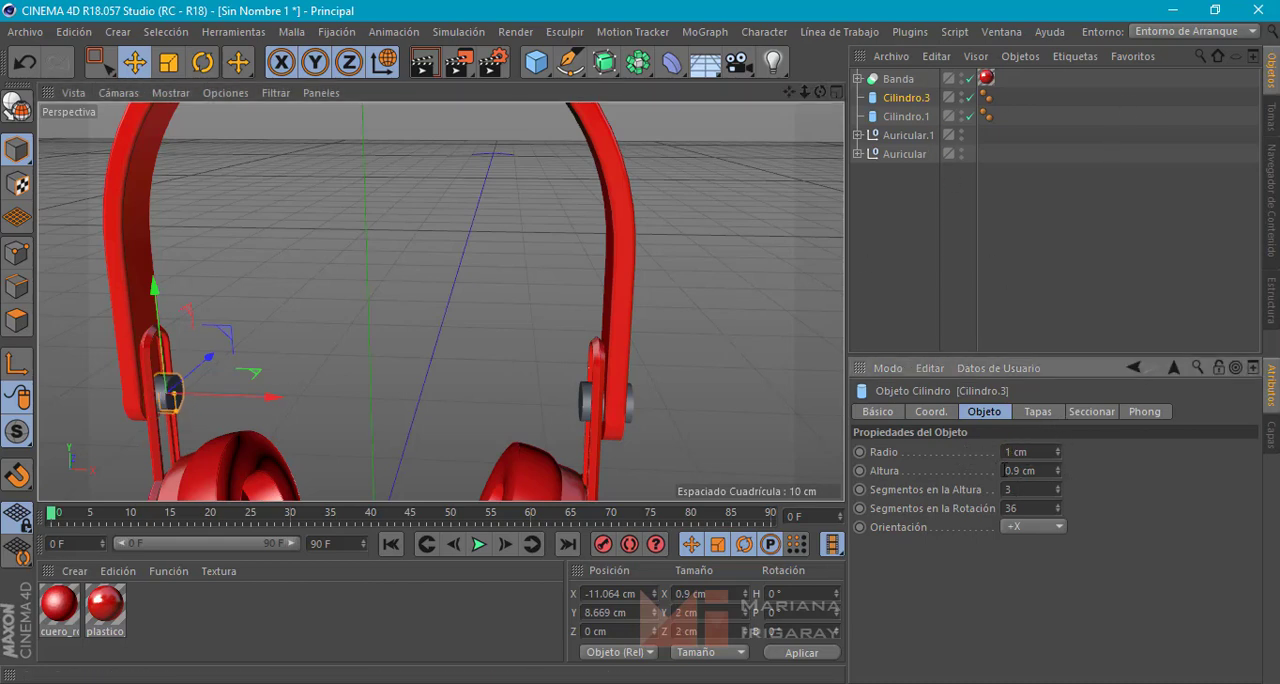
text(2.5)
key(Return)
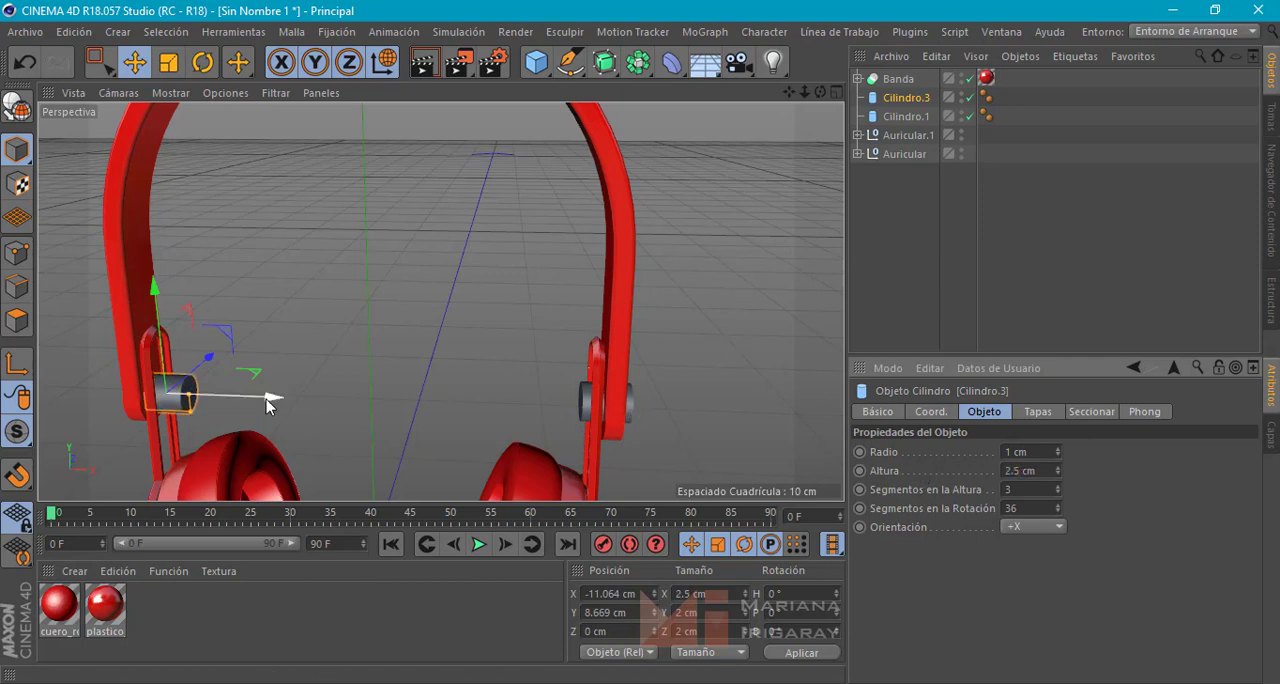
Move Cilindro.3 along X to about -12.02 cm so it crosses the headband end and the ear-cup arm
drag(266, 399, 331, 348)
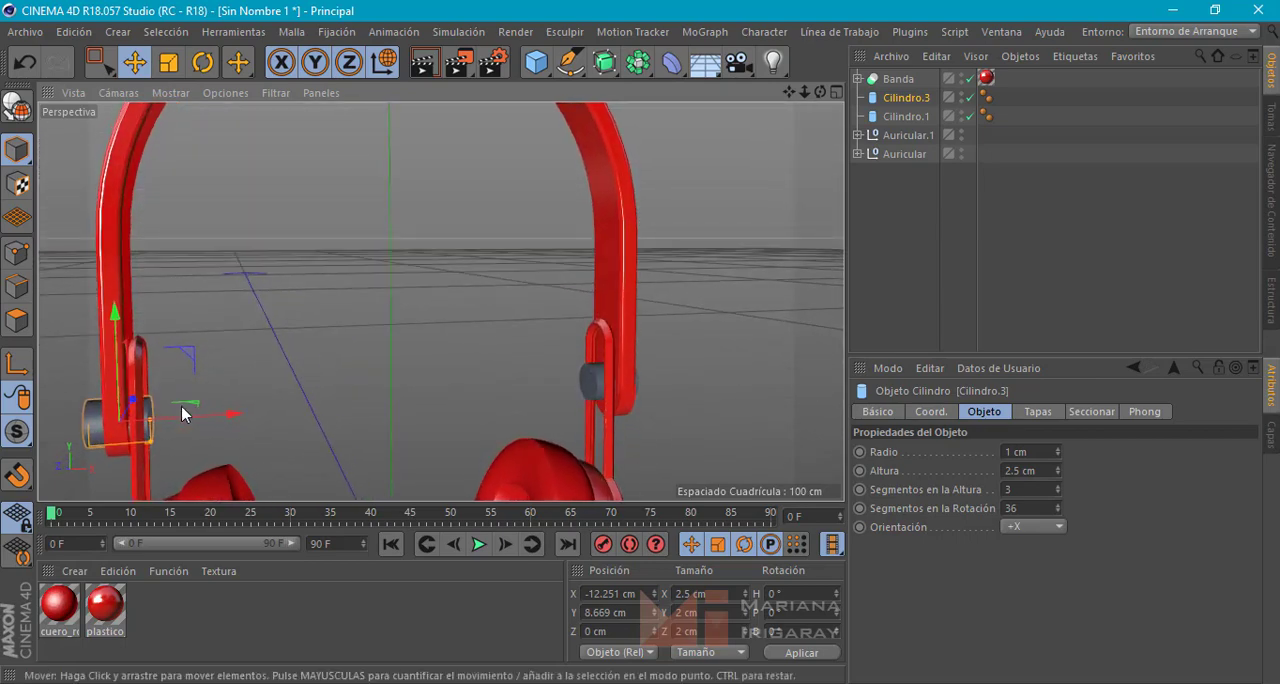
drag(198, 417, 224, 397)
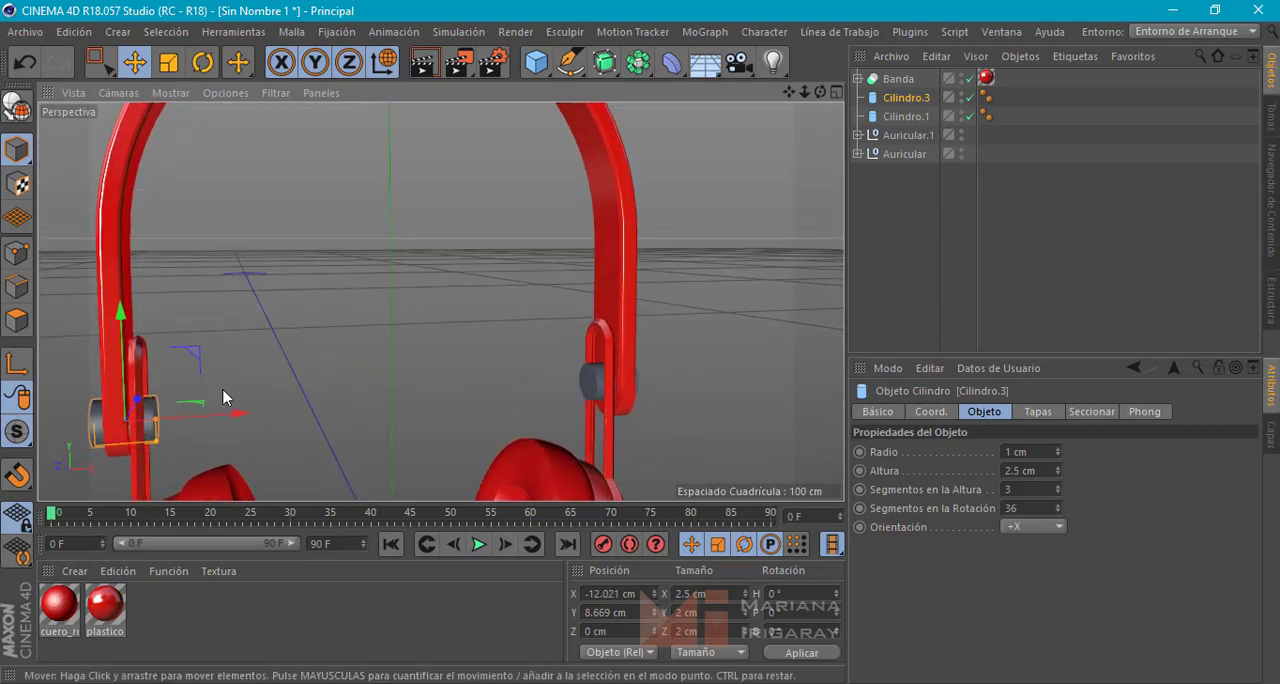
scroll(322, 356, up, 1)
scroll(408, 334, down, 5)
alt+drag(440, 301, 353, 329)
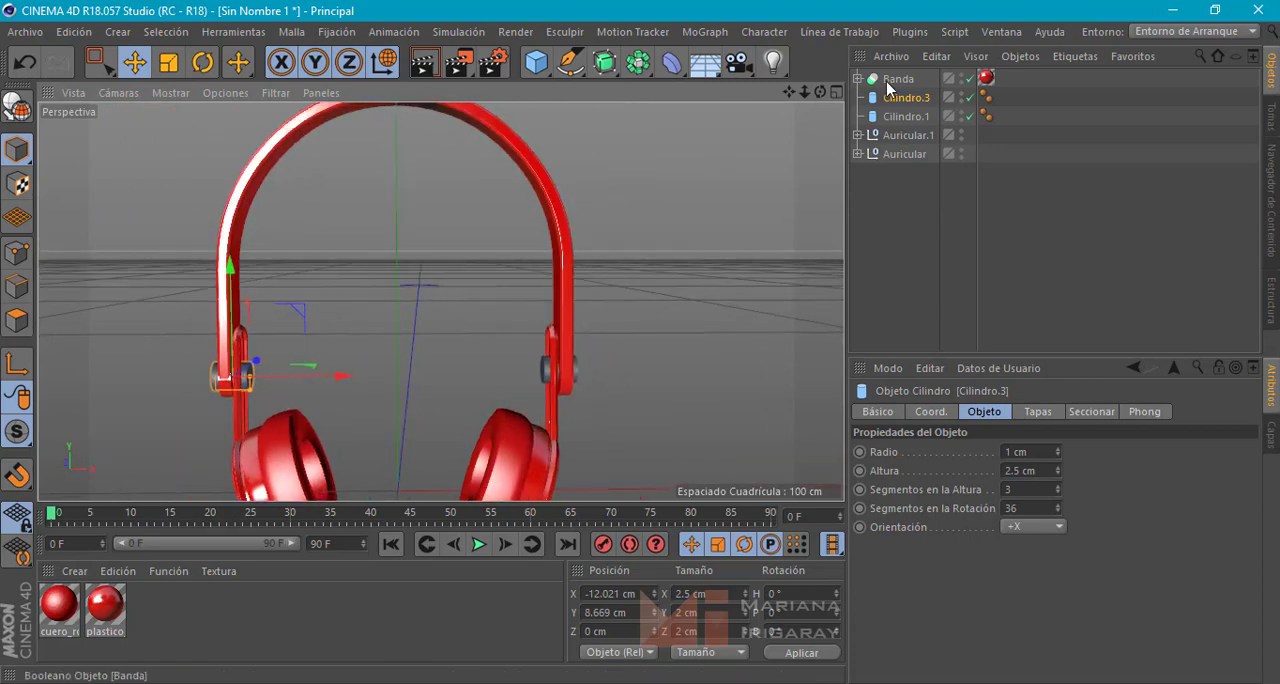
alt+drag(682, 277, 610, 271)
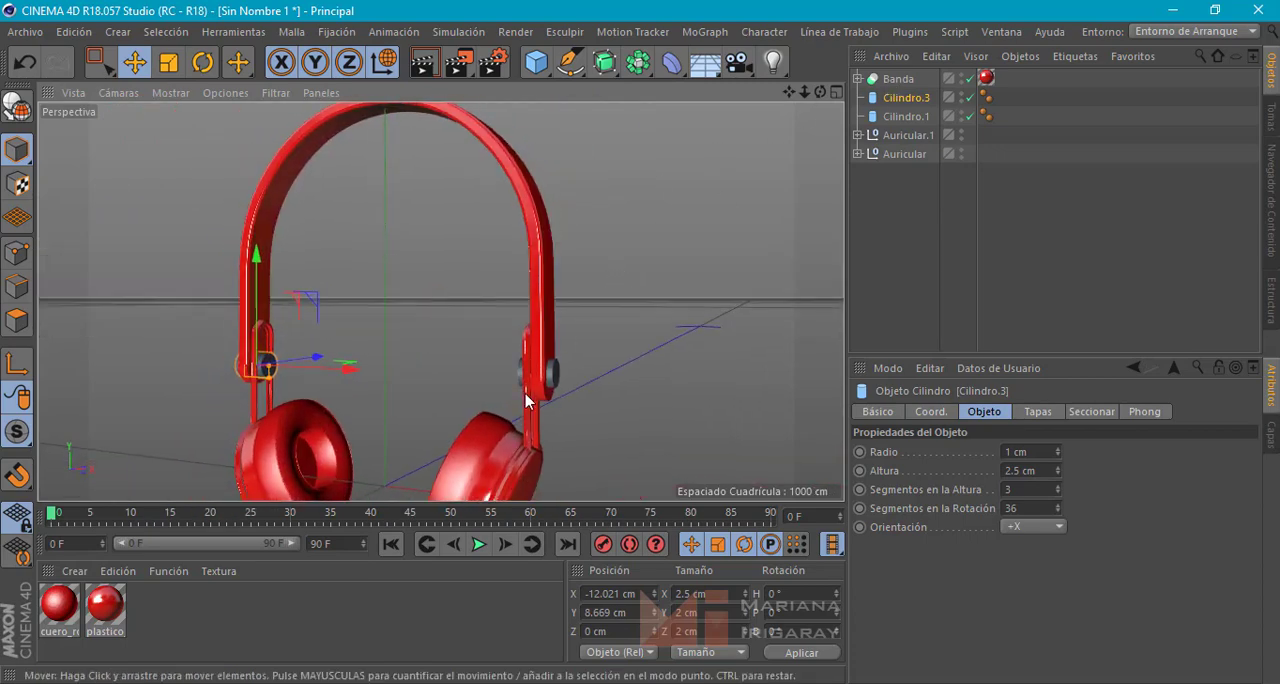
alt+middle_drag(565, 370, 606, 329)
Create a new material and name it metal
double_click(145, 622)
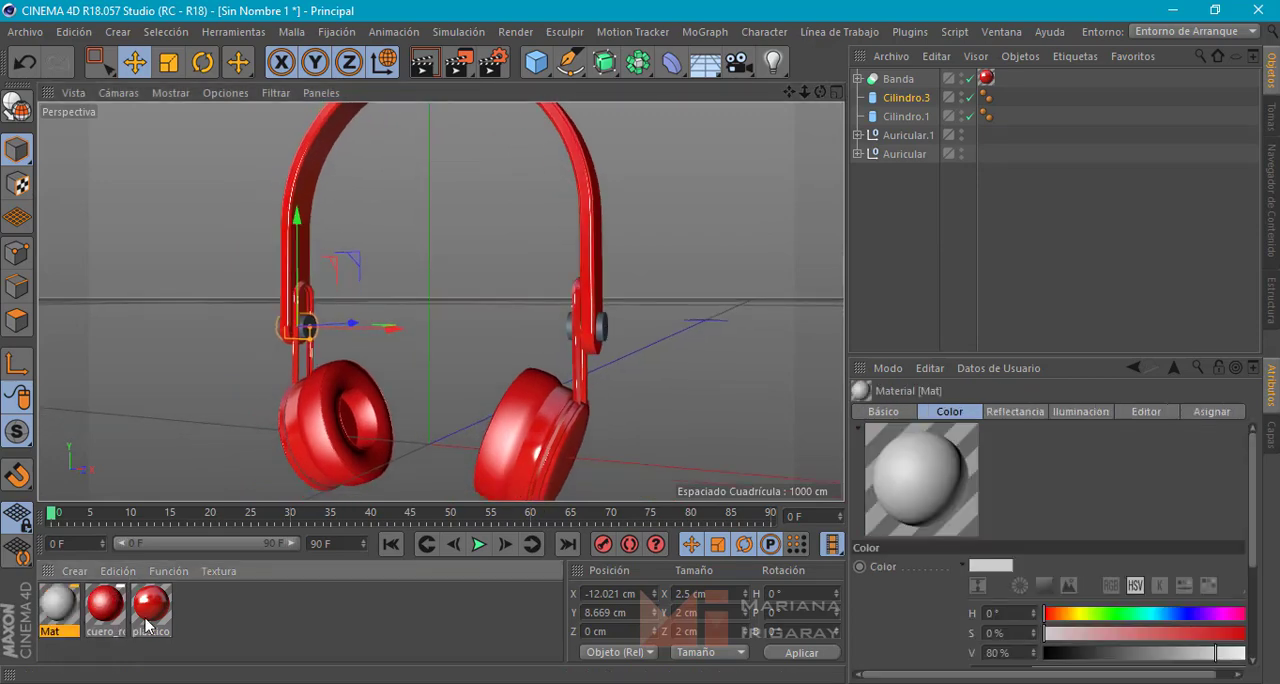
double_click(60, 610)
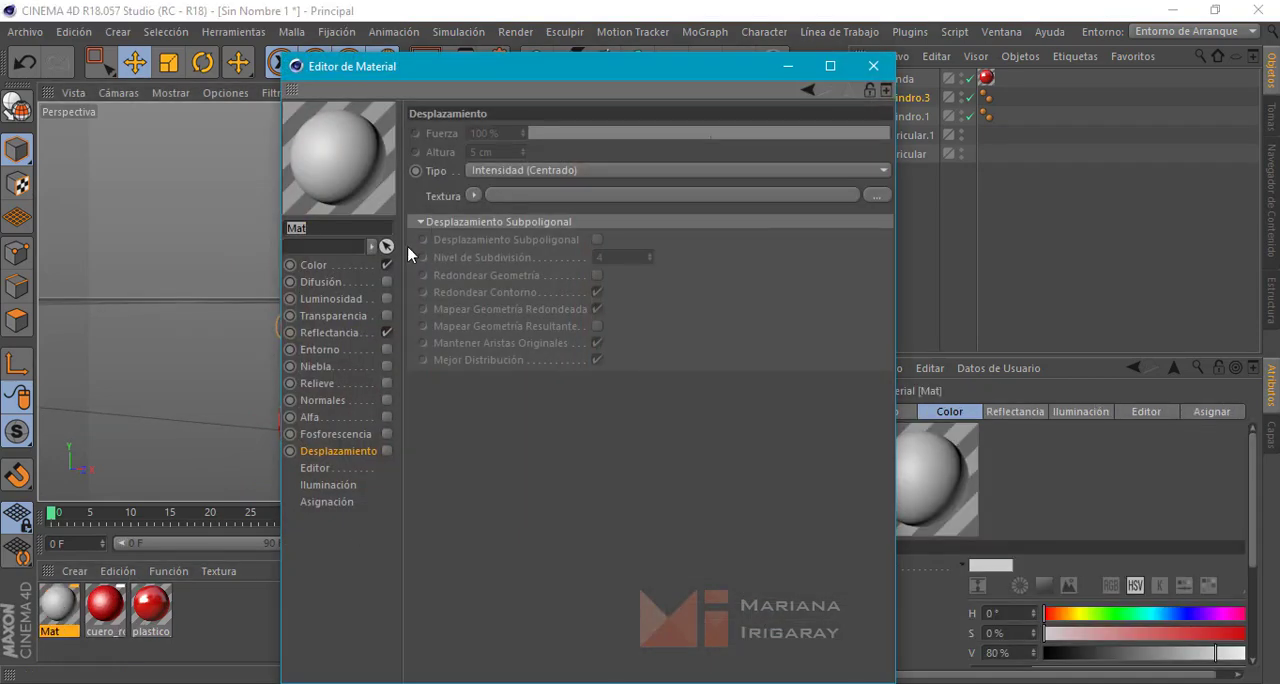
click(331, 225)
text(metal)
key(Return)
Replace the metal material's default specular reflectance layer with a Beckmann reflection layer
click(362, 334)
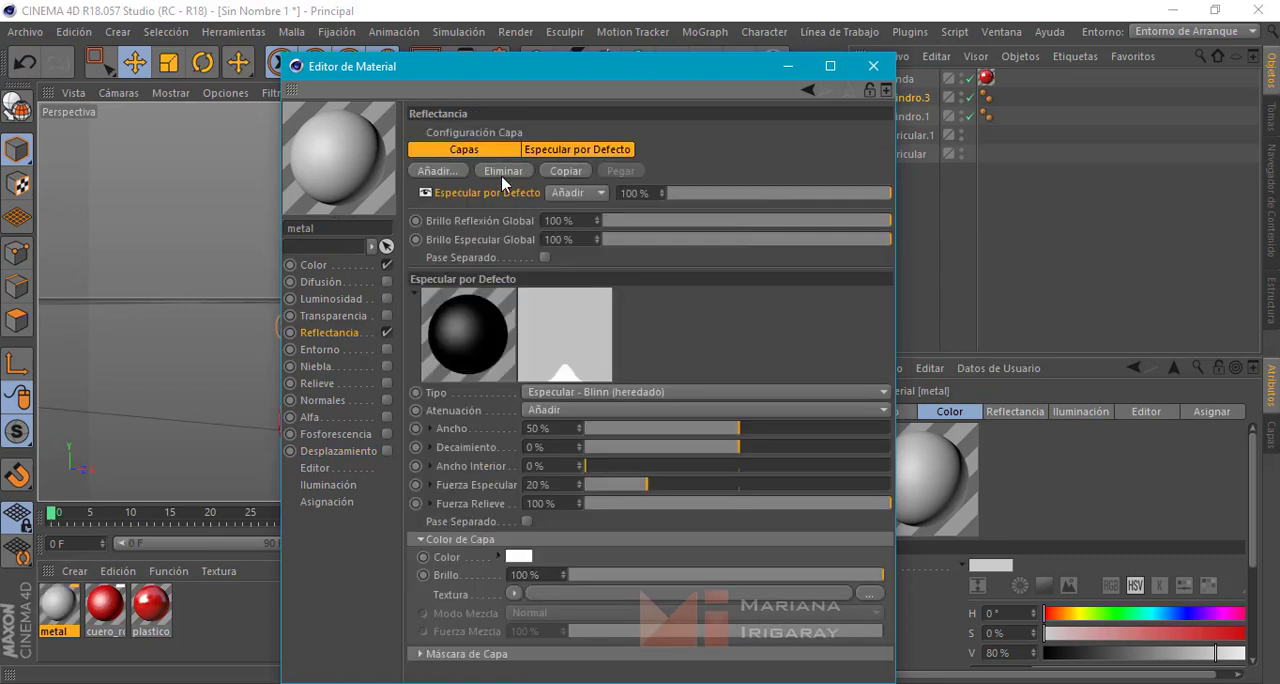
click(474, 152)
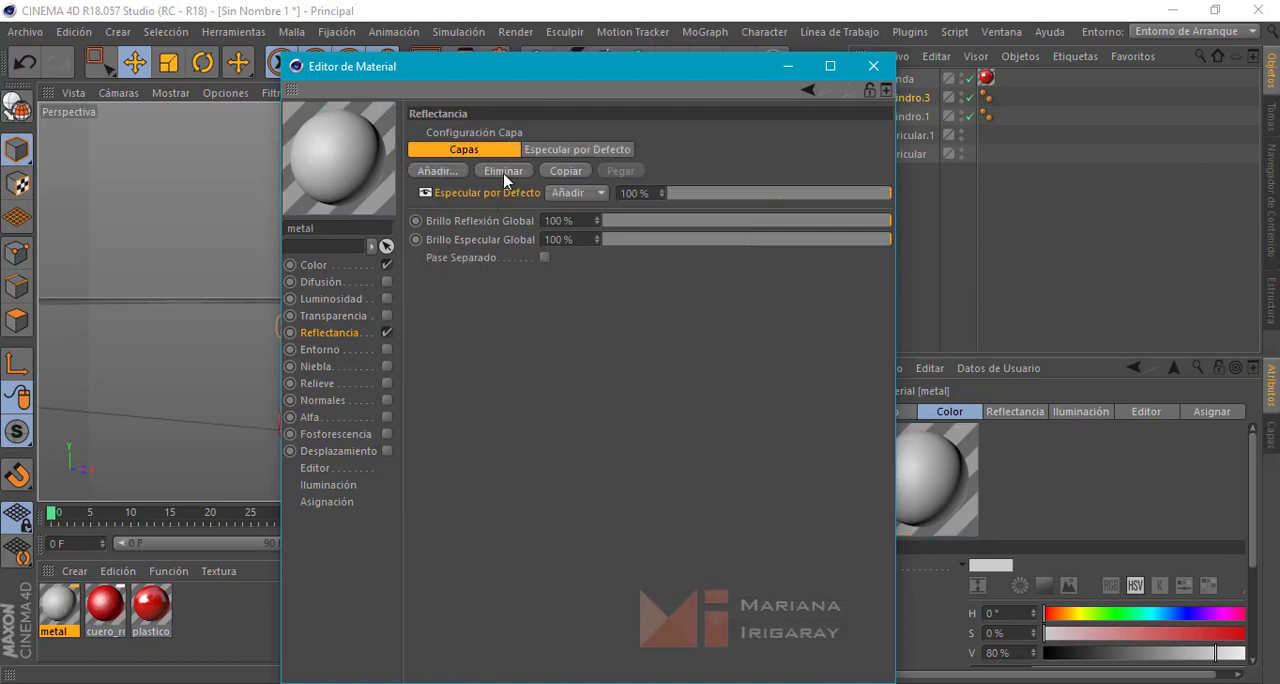
click(503, 171)
click(436, 171)
key(Escape)
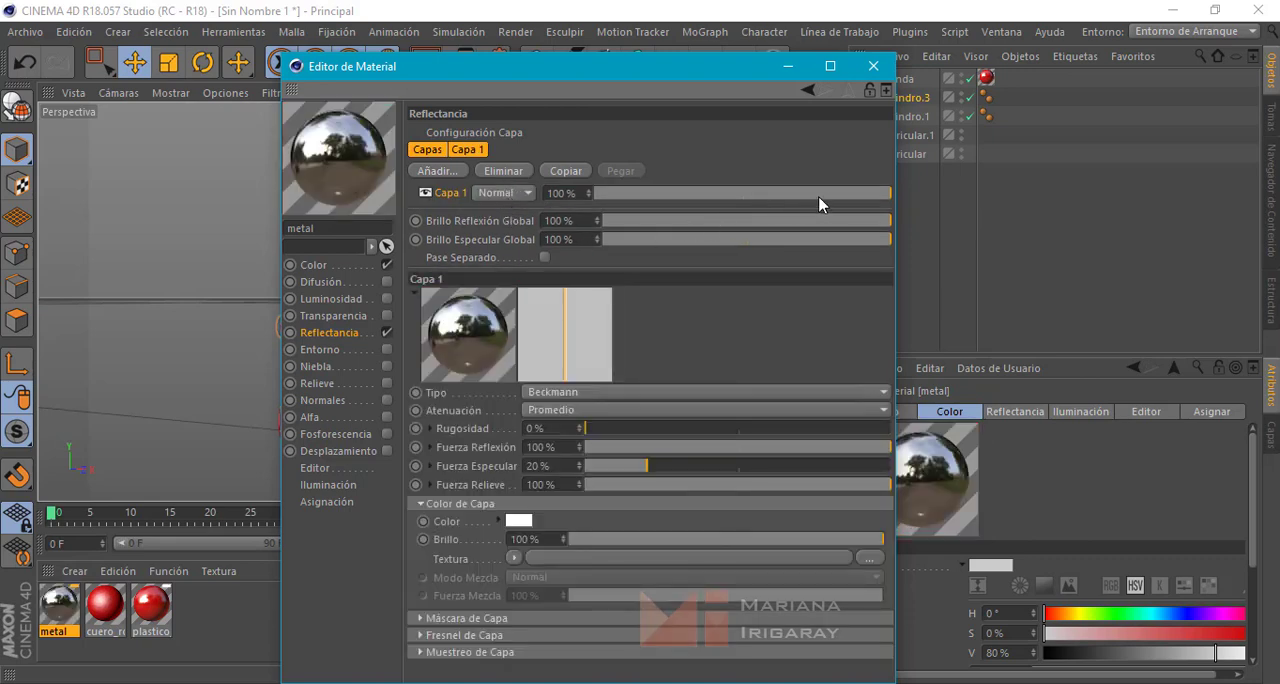
Set the metal material's Beckmann layer opacity to 50% and its roughness to 50%
click(743, 195)
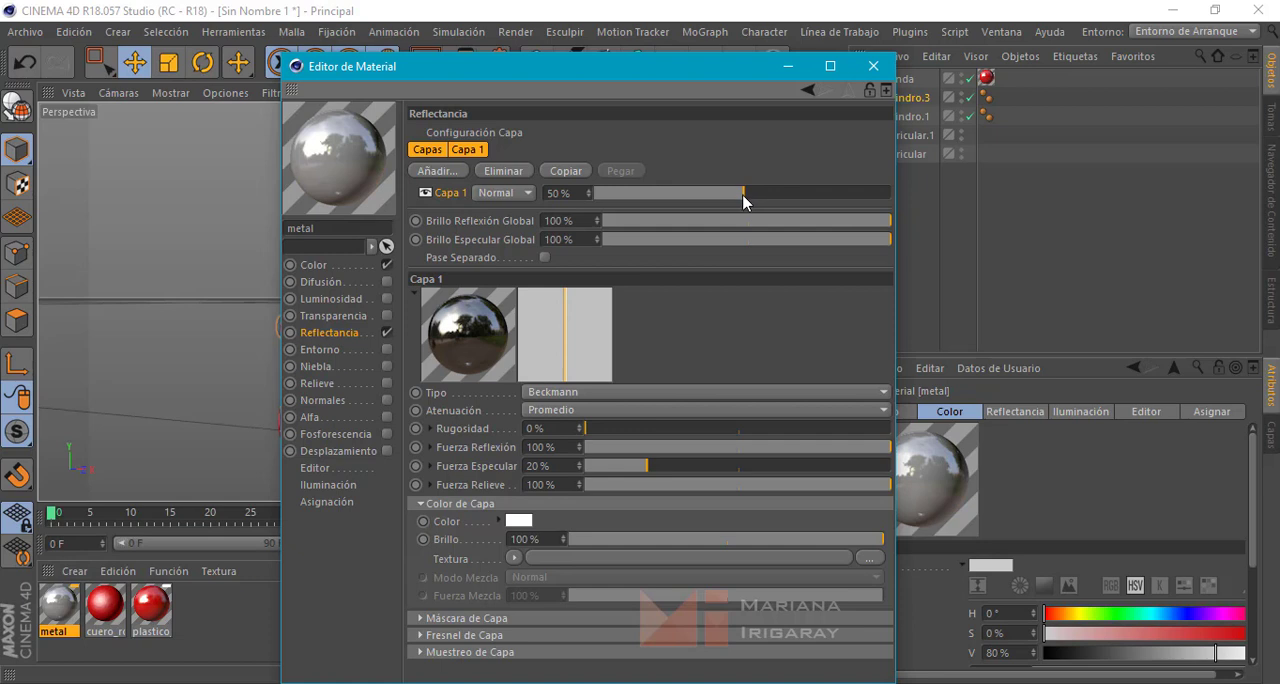
drag(584, 430, 775, 430)
drag(750, 434, 741, 434)
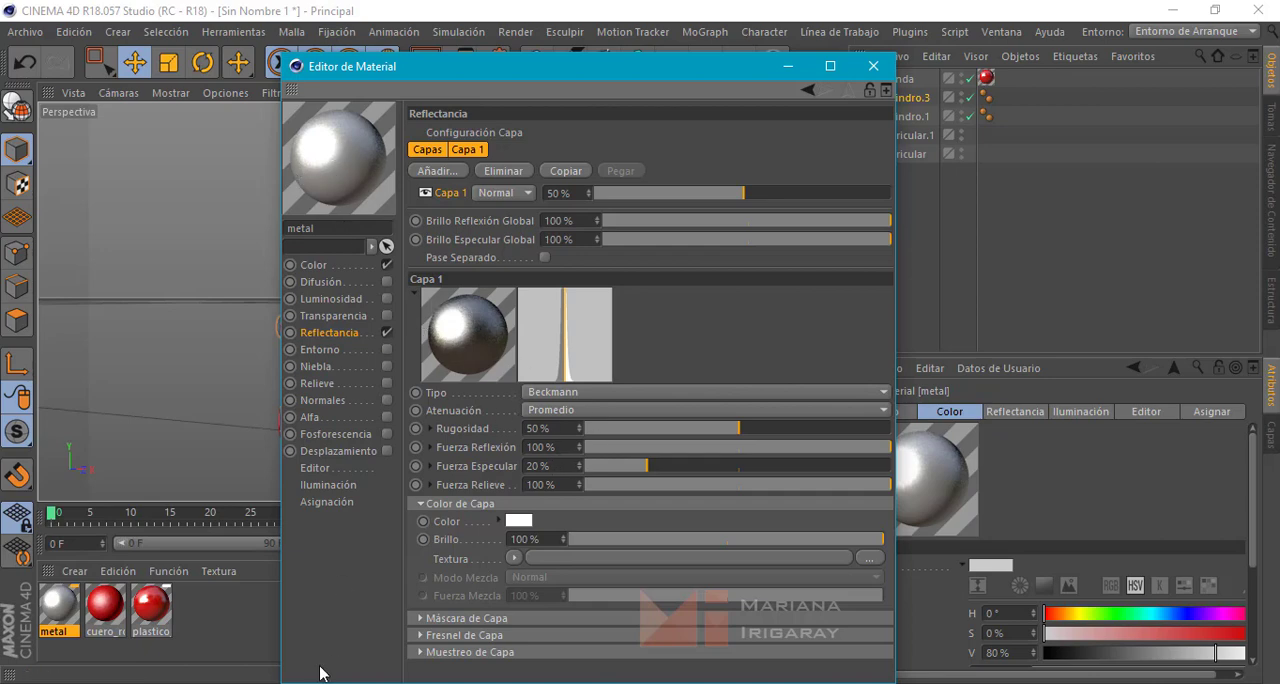
Check the silver pins in the reference photo and set the metal layer's reflection strength to 70%
click(400, 682)
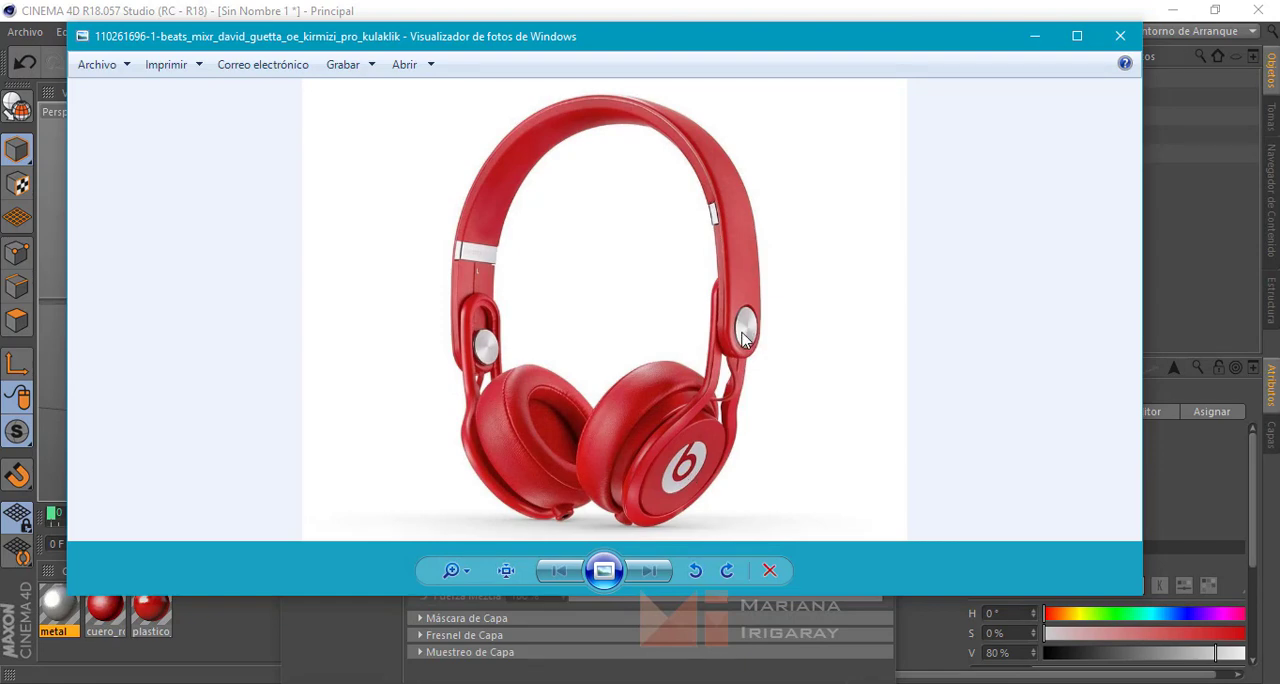
click(1034, 37)
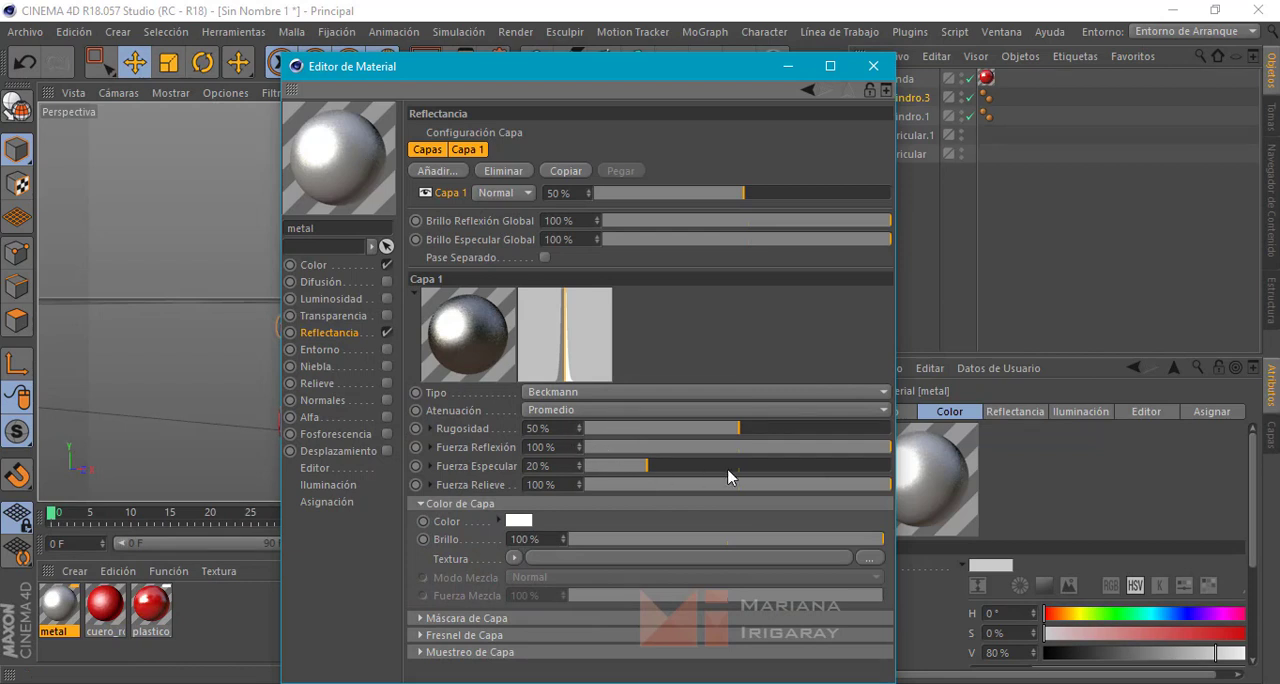
click(812, 446)
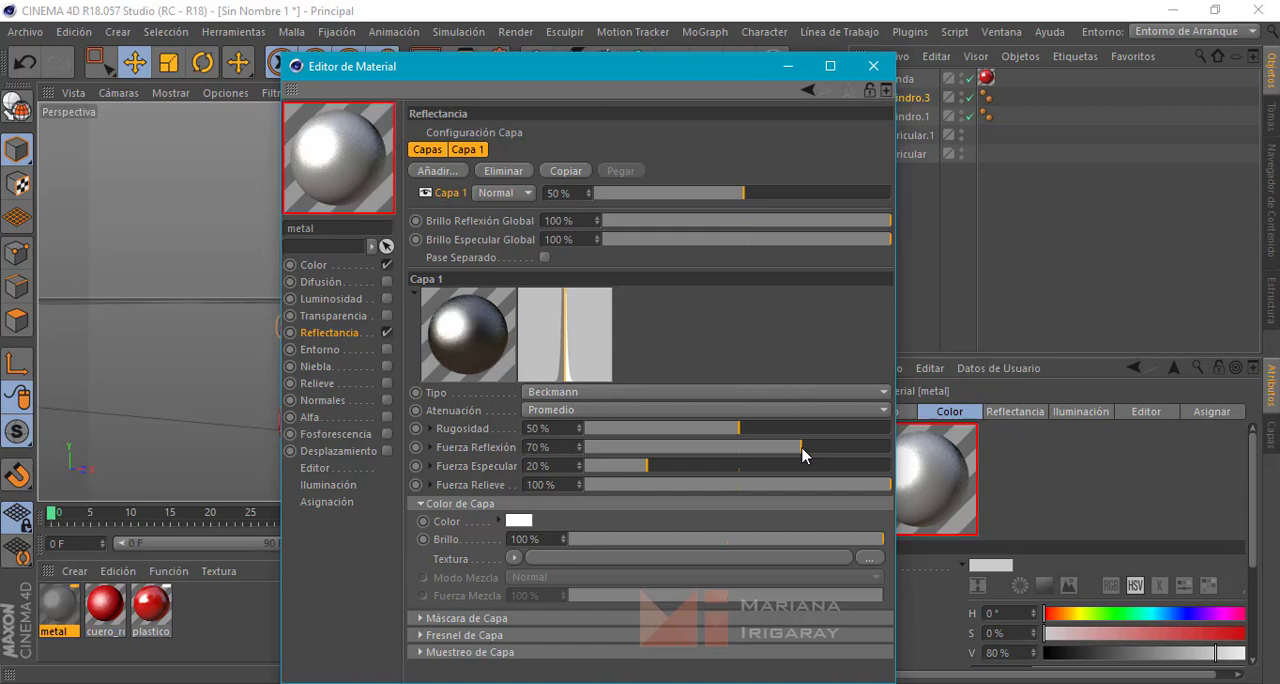
click(873, 66)
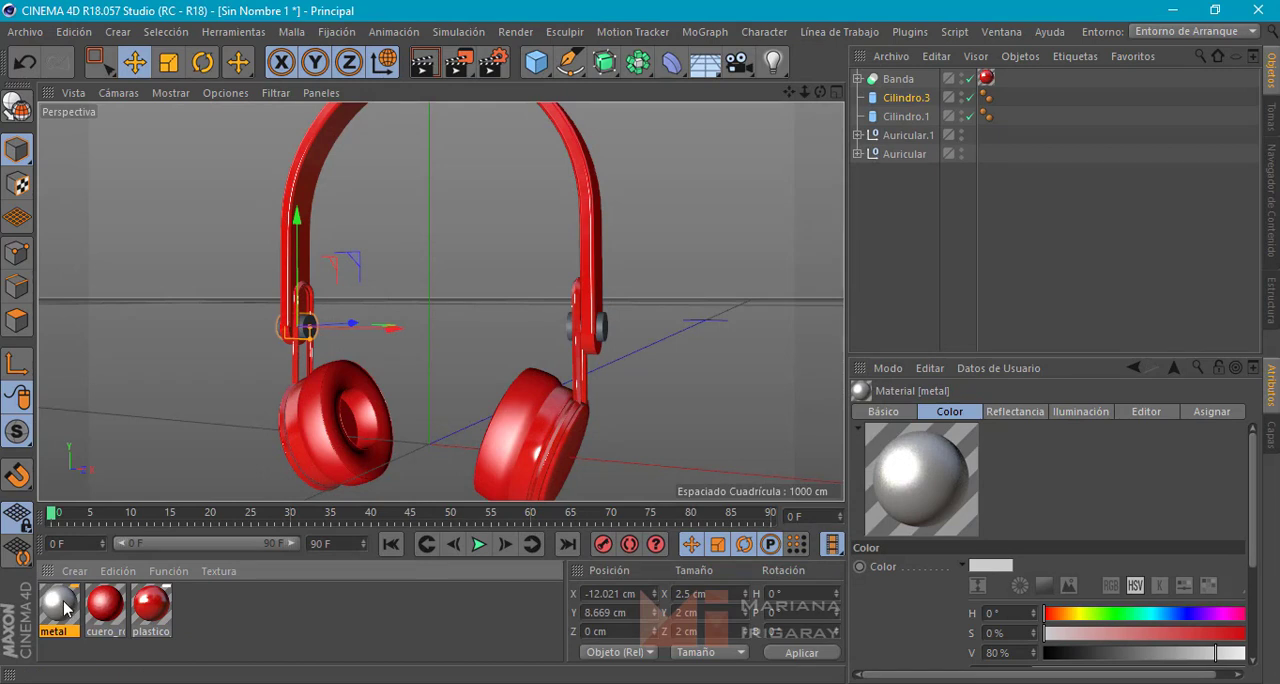
Apply the metal material to both pin cylinders, Cilindro.3 and Cilindro.1
drag(64, 608, 309, 326)
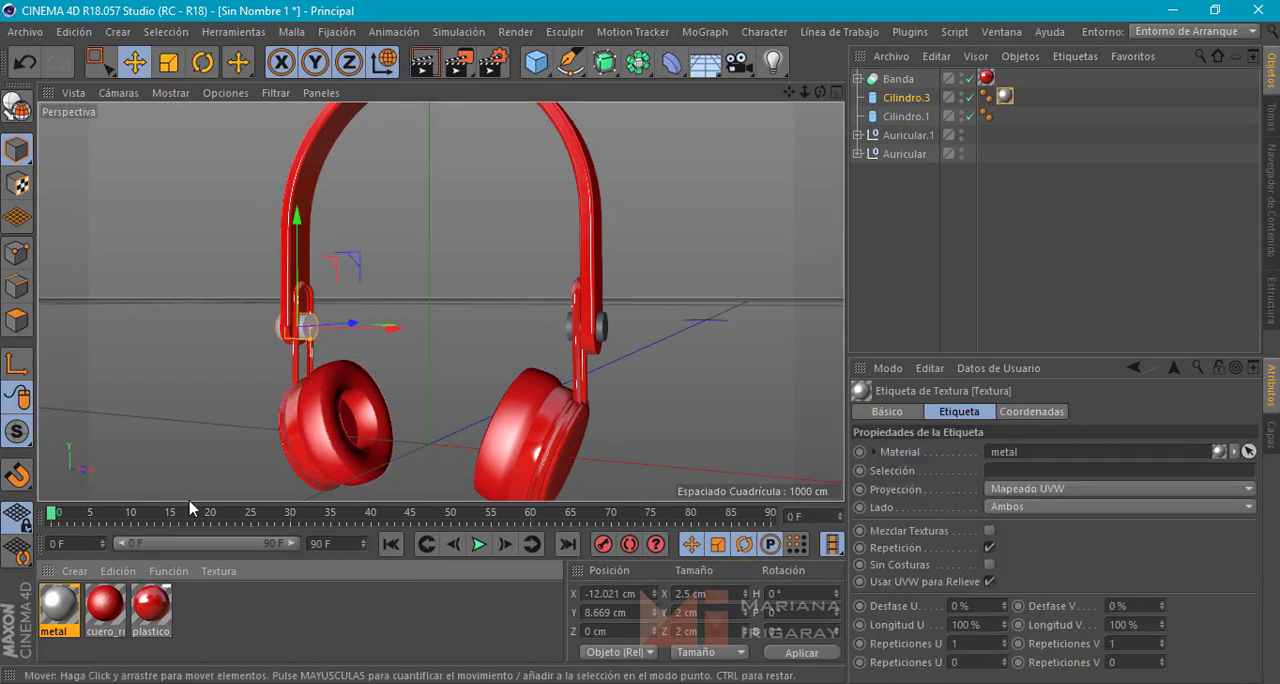
drag(62, 600, 607, 327)
click(666, 378)
alt+drag(649, 370, 646, 371)
scroll(646, 373, down, 4)
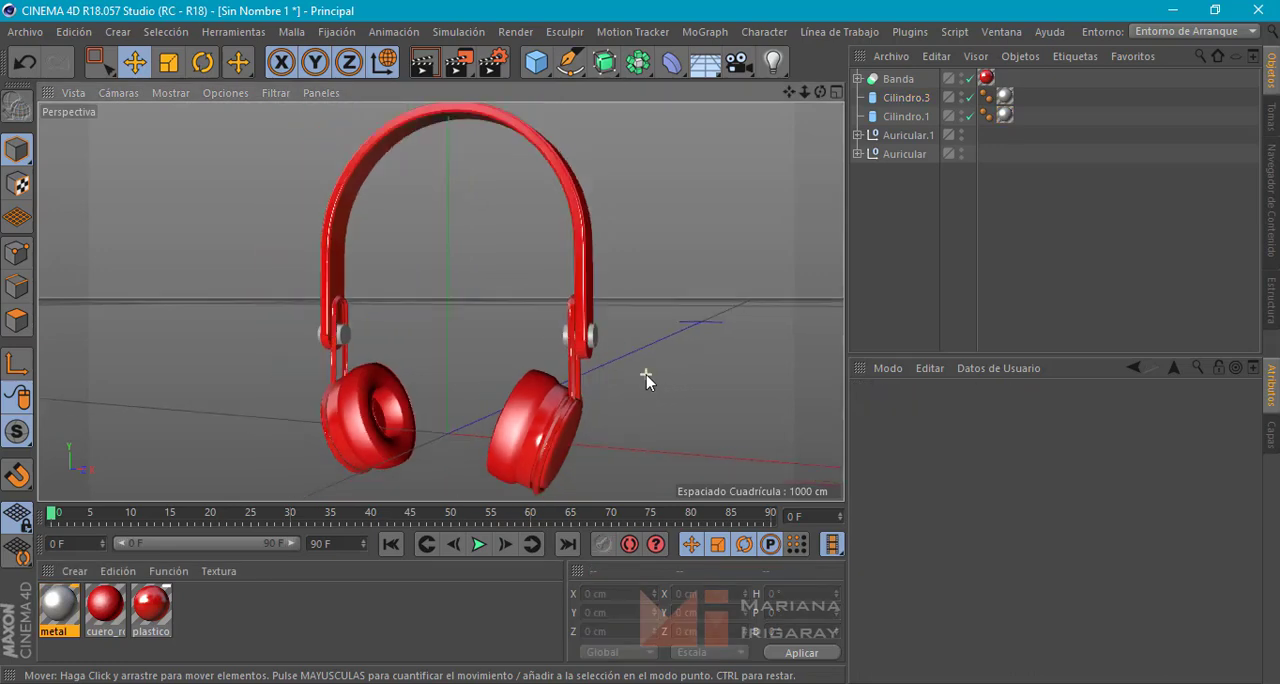
alt+drag(670, 411, 594, 399)
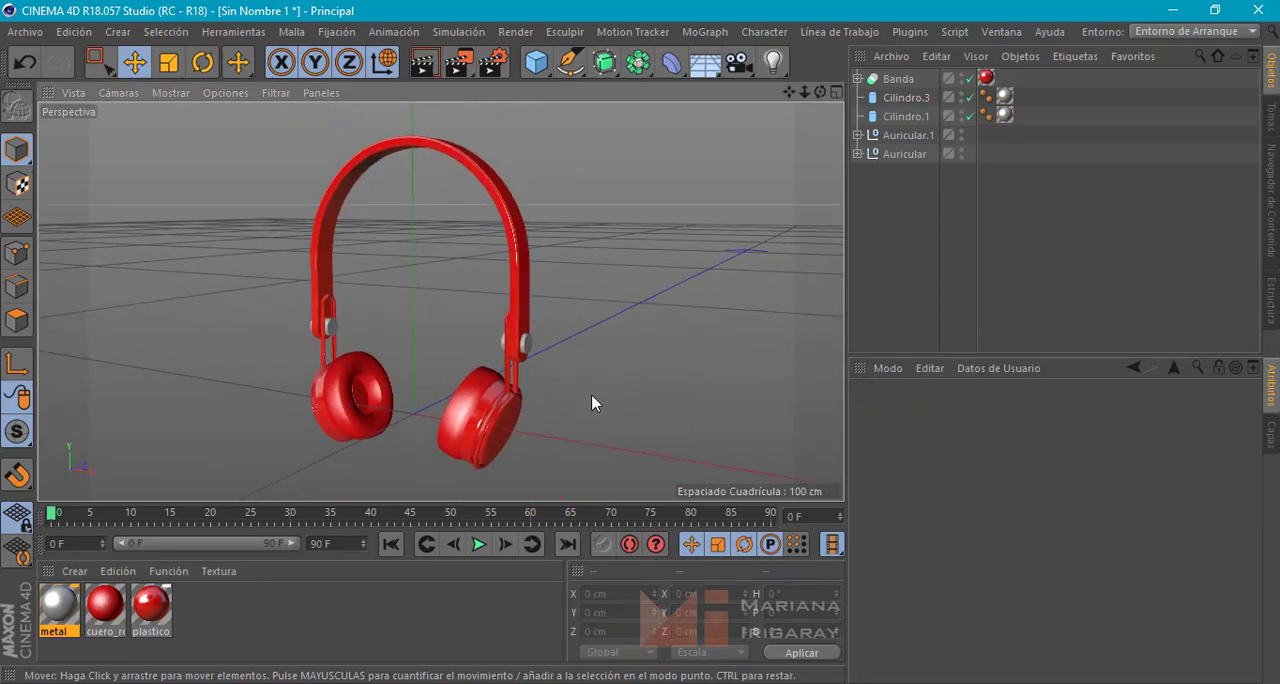
Compare the headband with the reference photo, convert the Banda boolean to editable geometry and switch to polygon mode
key(alt+Tab)
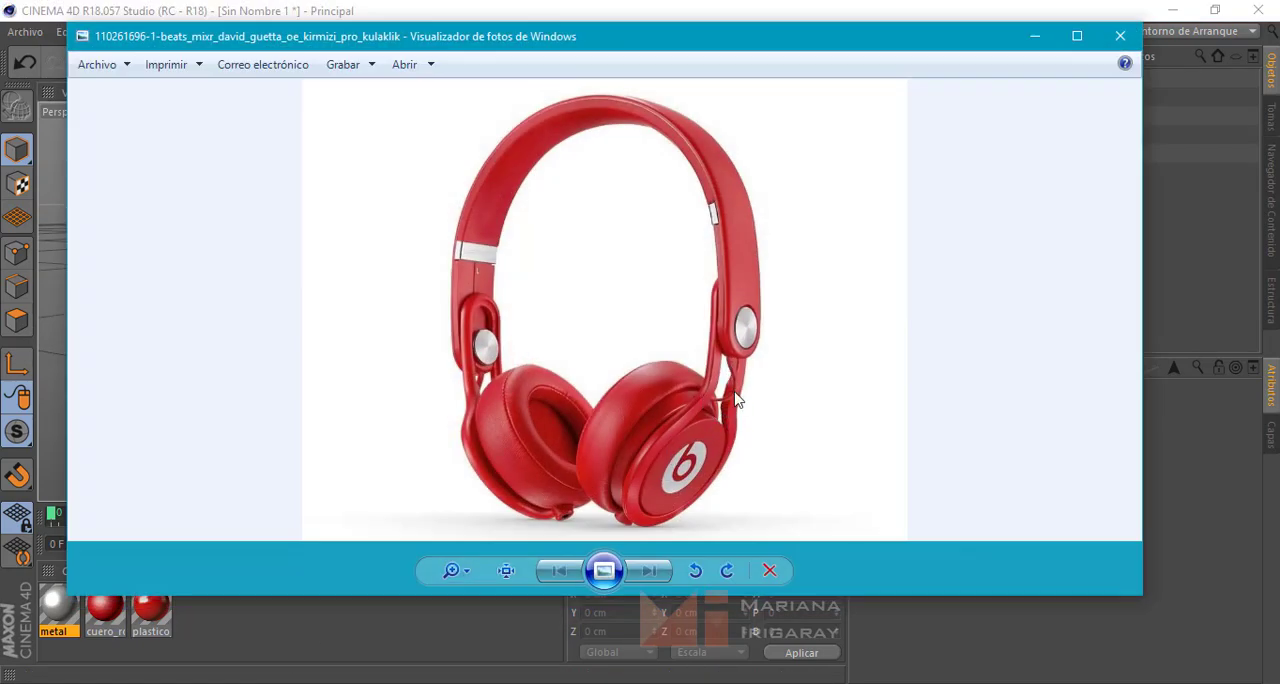
click(1036, 37)
click(516, 231)
mouse_move(523, 277)
alt+mouse_down()
mouse_move(632, 260)
mouse_move(541, 266)
alt+mouse_up()
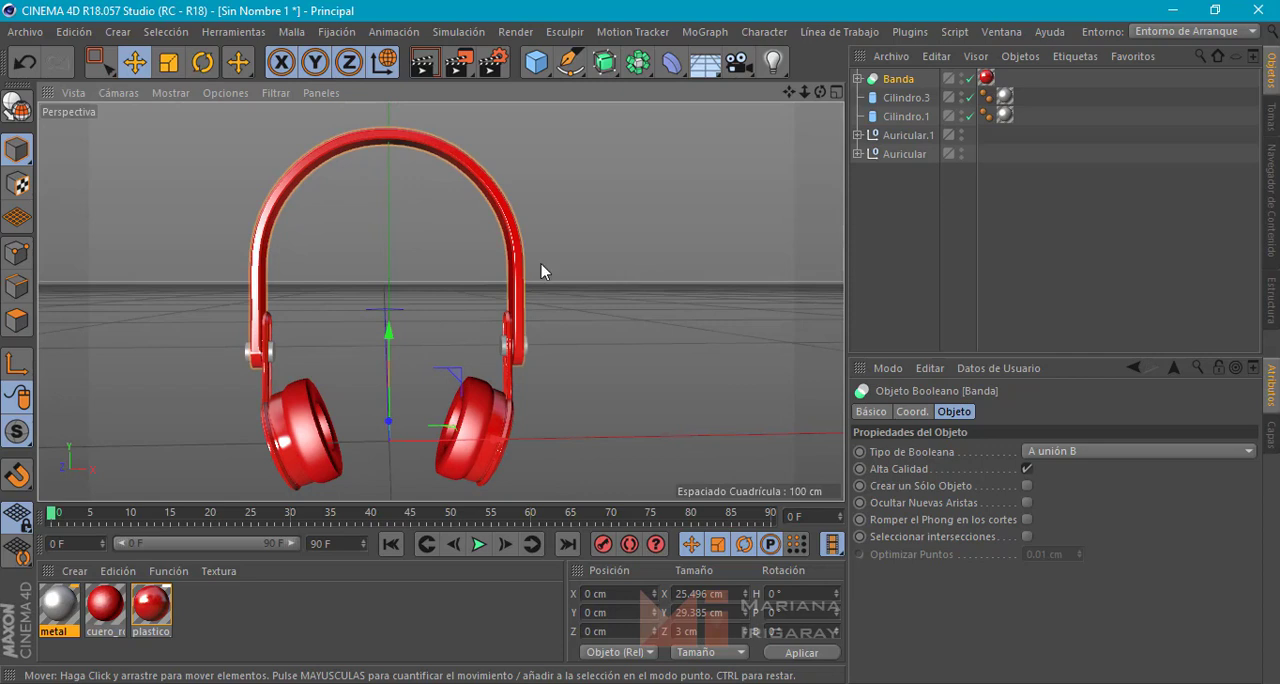
click(16, 105)
click(16, 320)
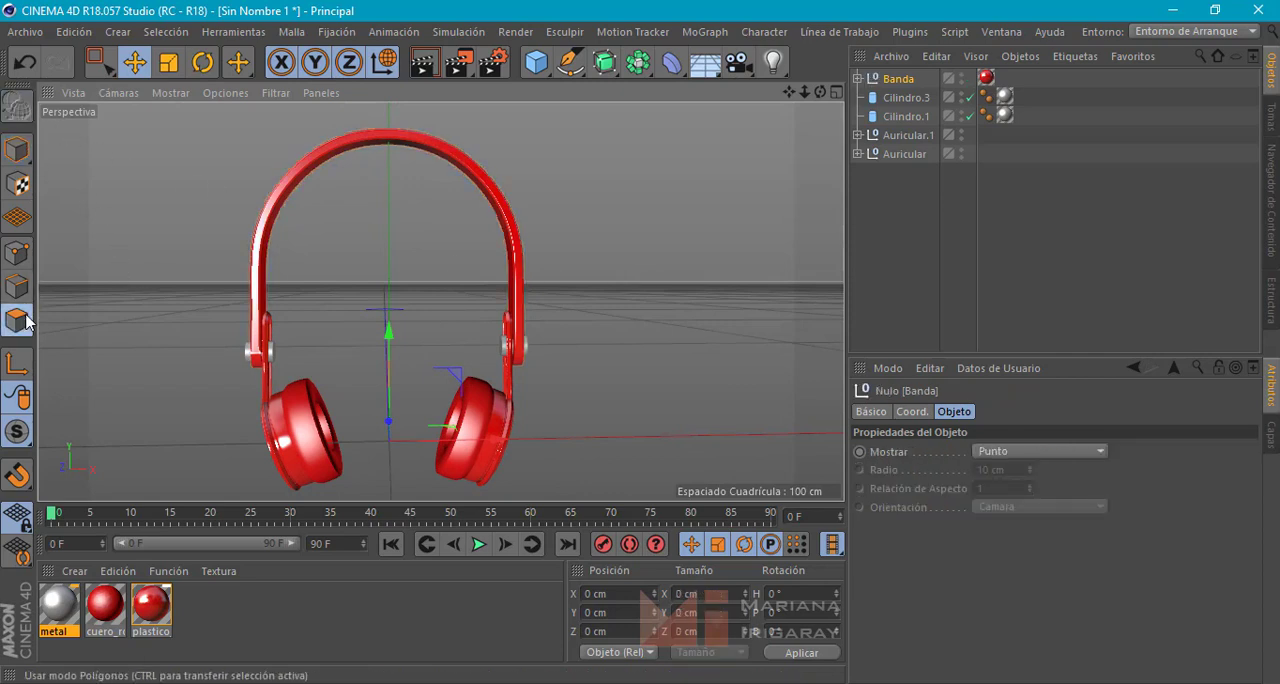
Select the Recorrido polygon on the band's inner face above the Cilindro.1 pin and extrude it into the band to X about 12.25 cm
alt+drag(348, 288, 510, 240)
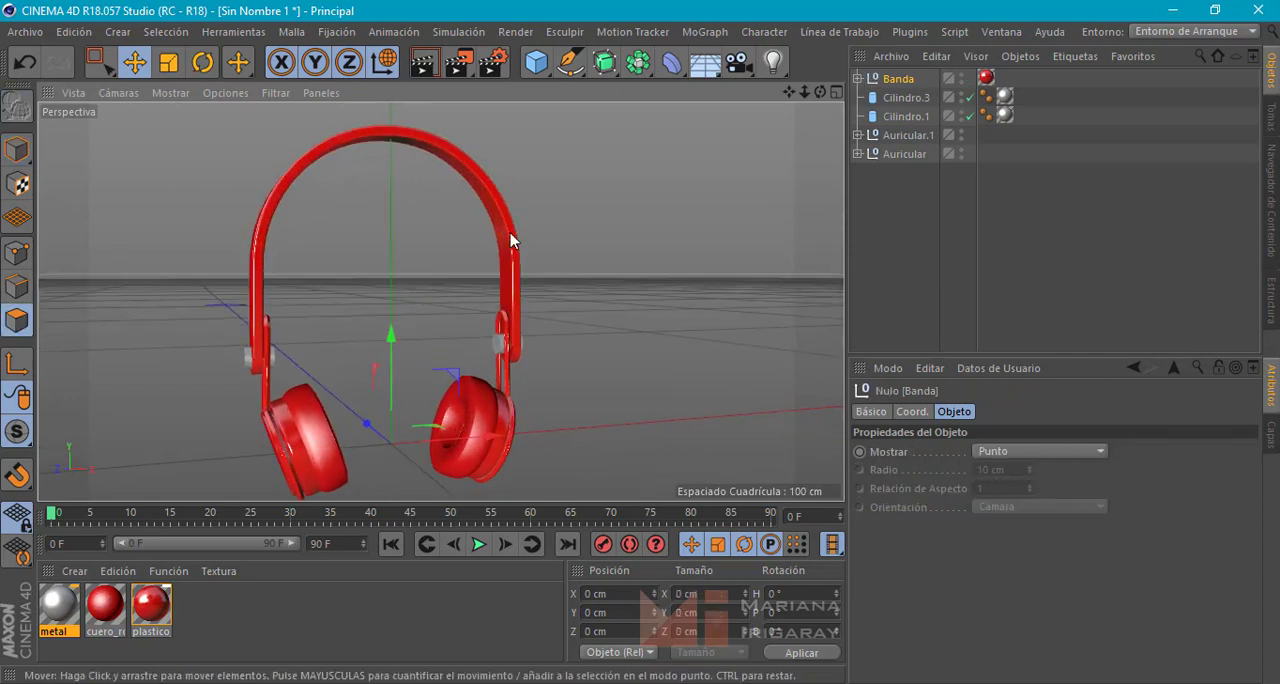
click(857, 78)
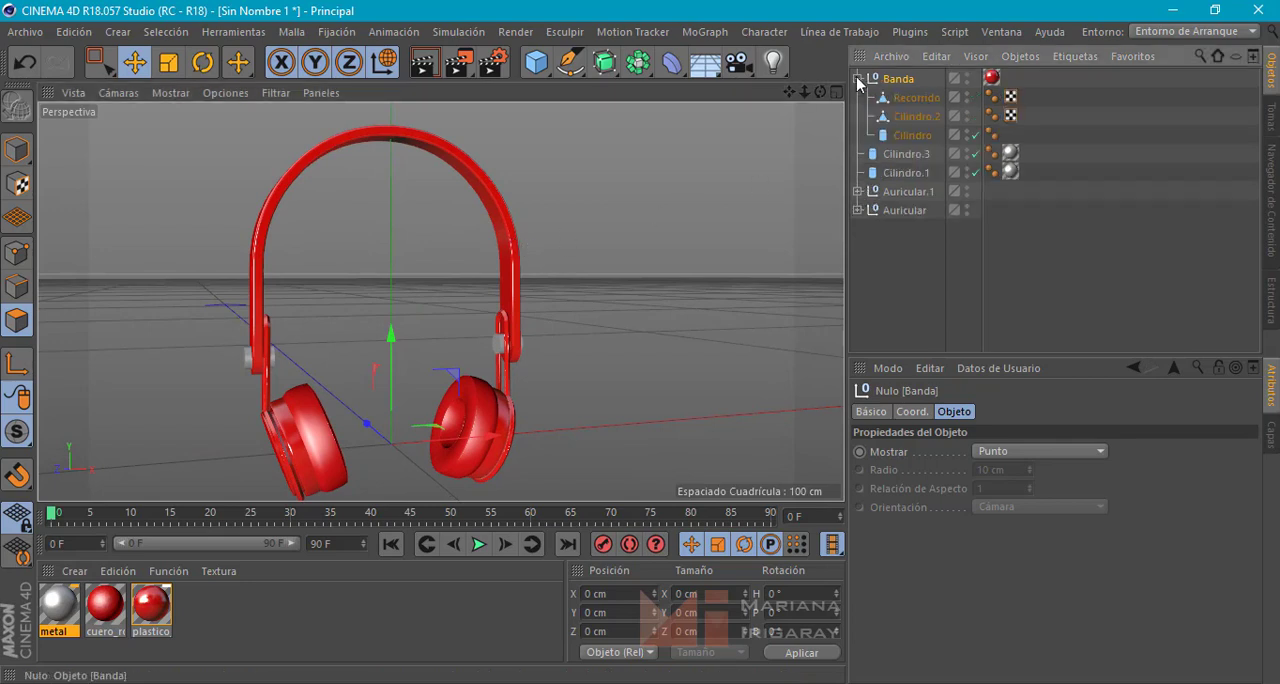
click(912, 98)
alt+drag(586, 255, 587, 273)
scroll(467, 244, up, 5)
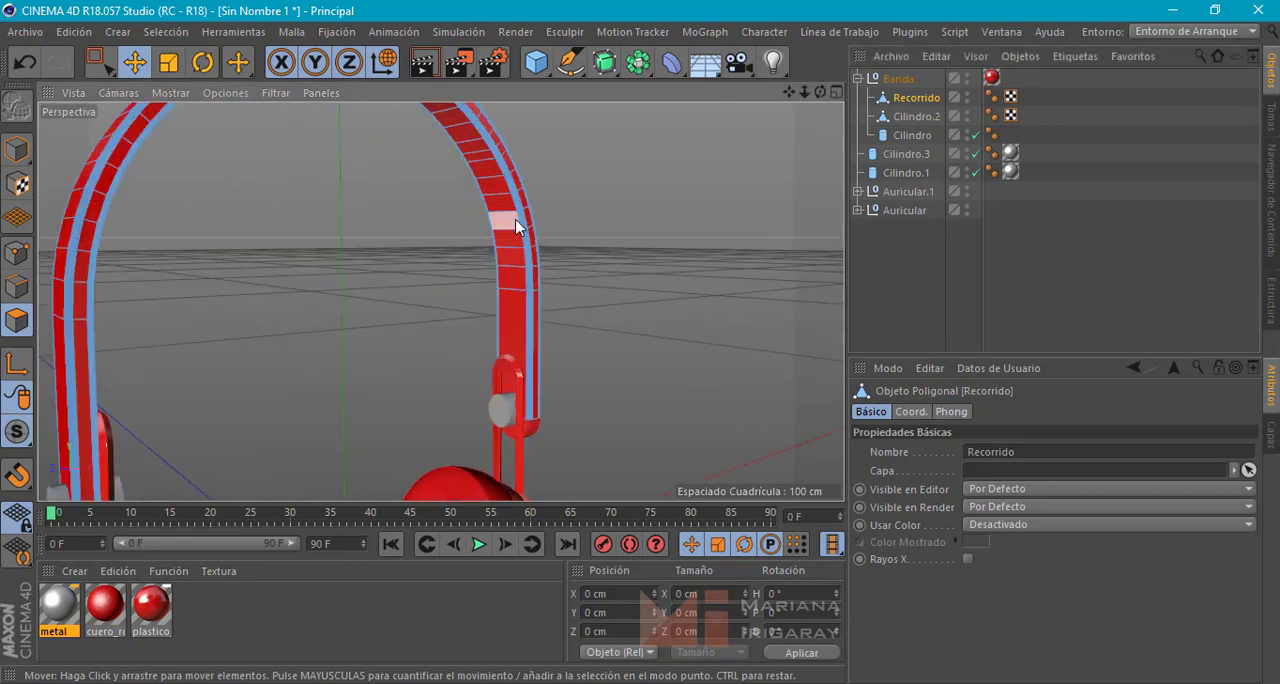
click(518, 262)
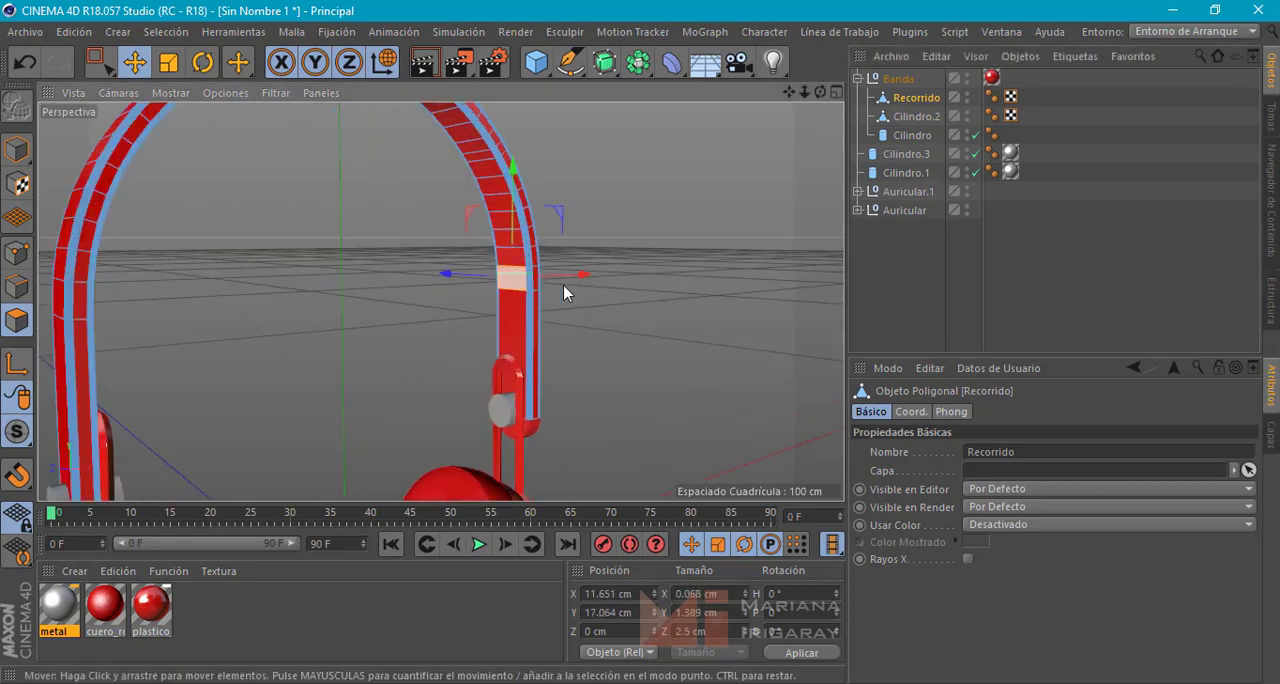
alt+drag(601, 281, 561, 293)
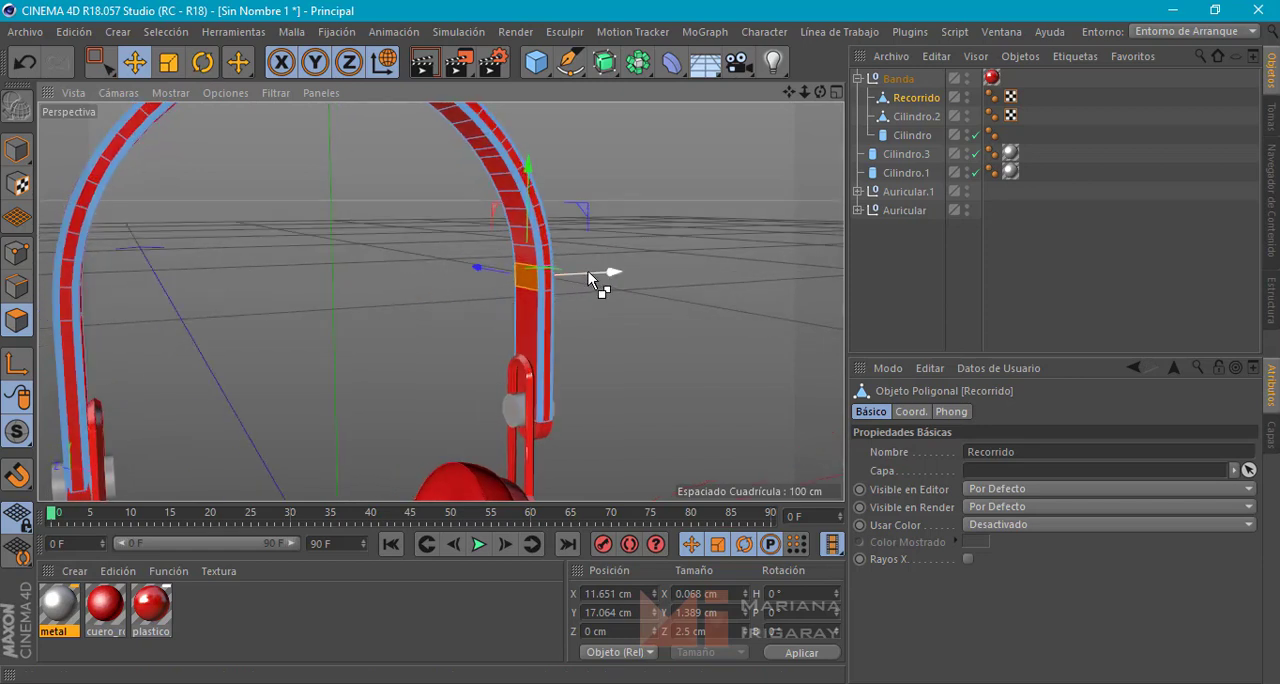
drag(589, 271, 570, 301)
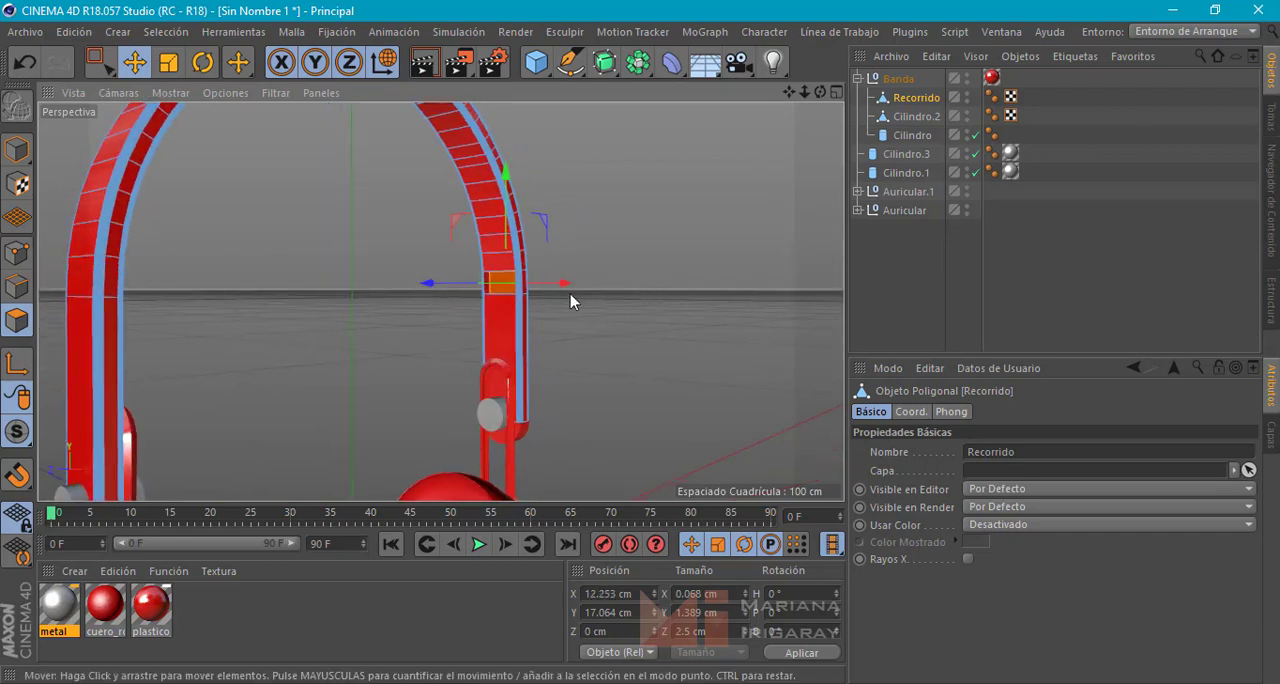
Scale the recessed polygon to about 1.28 by 2.31 cm and extrude it back out to X about 11.57 cm
scroll(557, 272, up, 8)
alt+drag(440, 297, 580, 336)
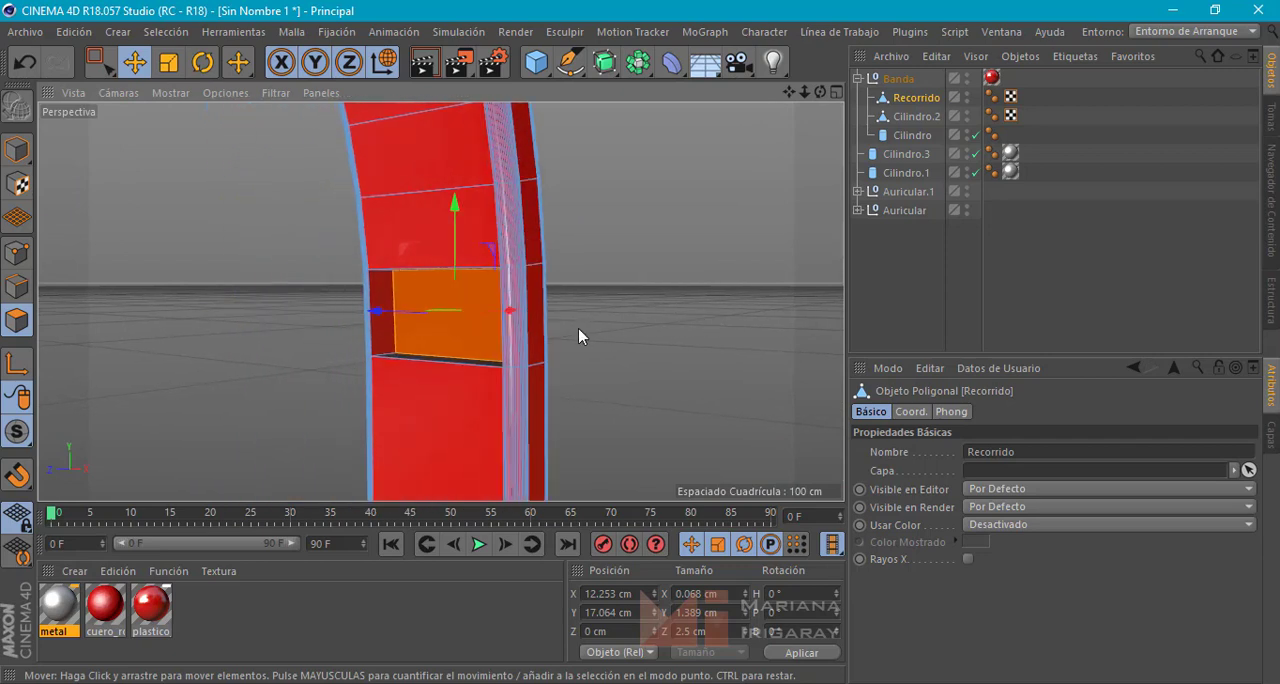
key(t)
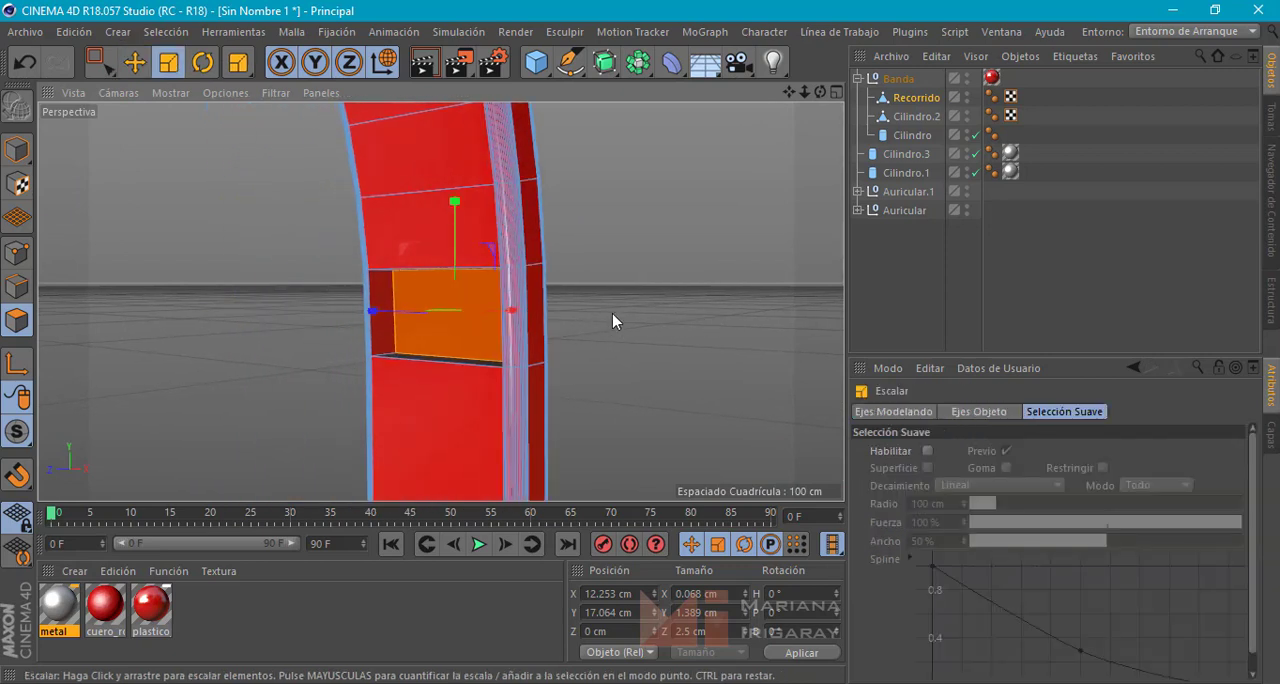
drag(611, 313, 561, 331)
alt+drag(680, 294, 555, 310)
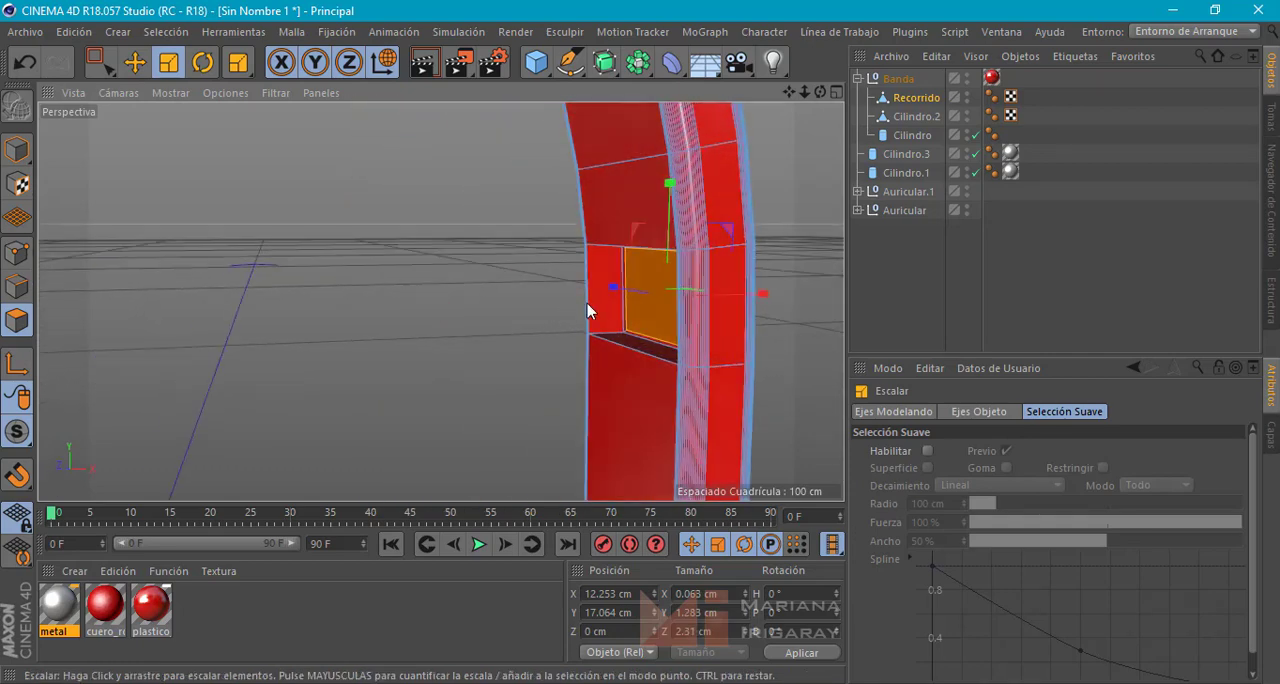
key(e)
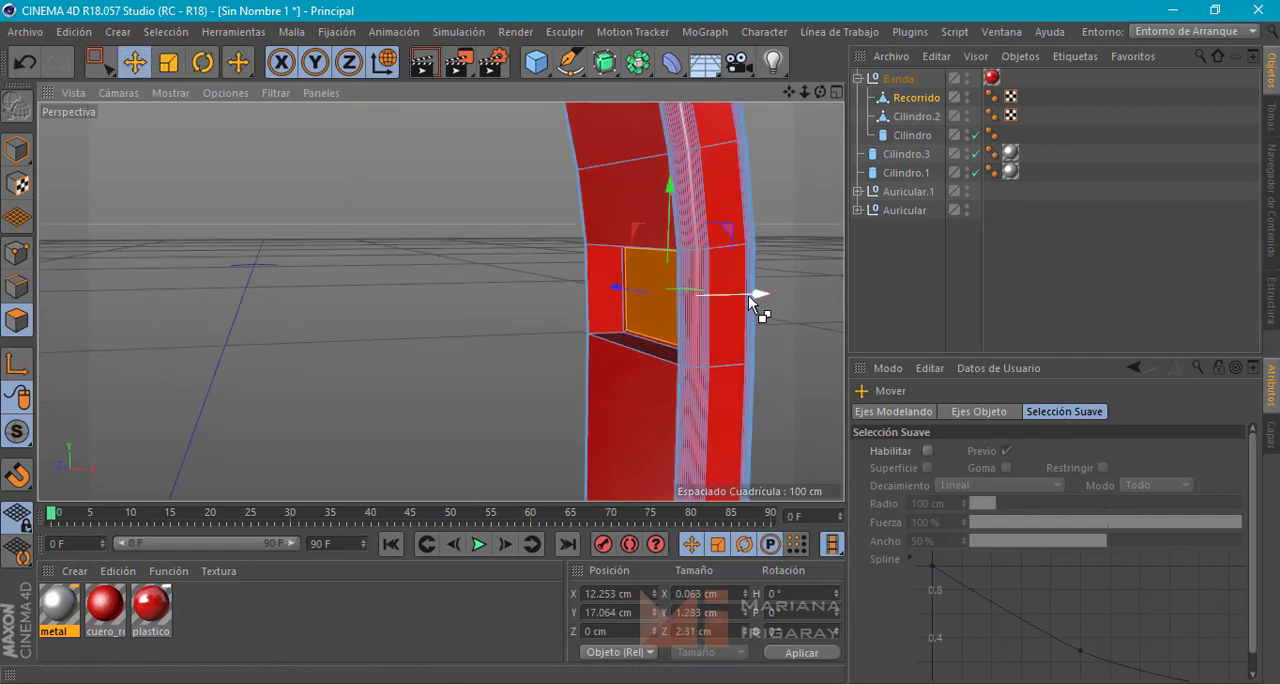
drag(747, 295, 706, 300)
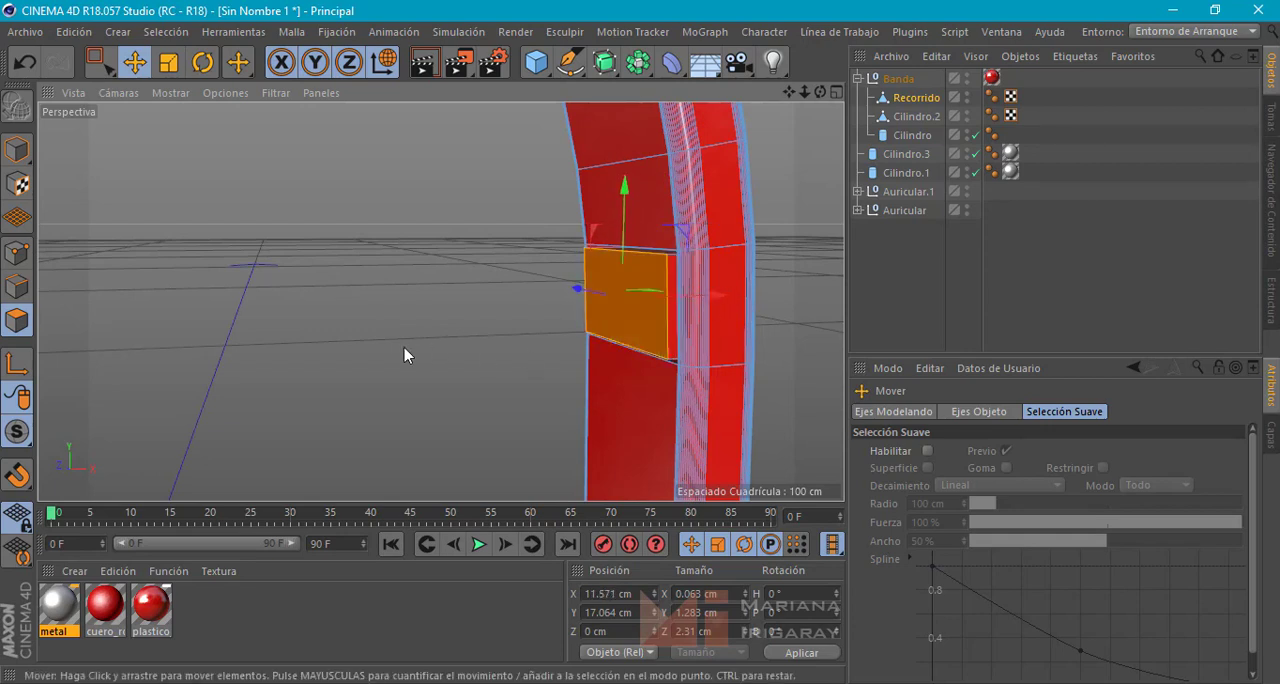
Add the side faces of the raised insert block above the Cilindro.1 pin to the selection and apply the metal material to them
shift+click(672, 270)
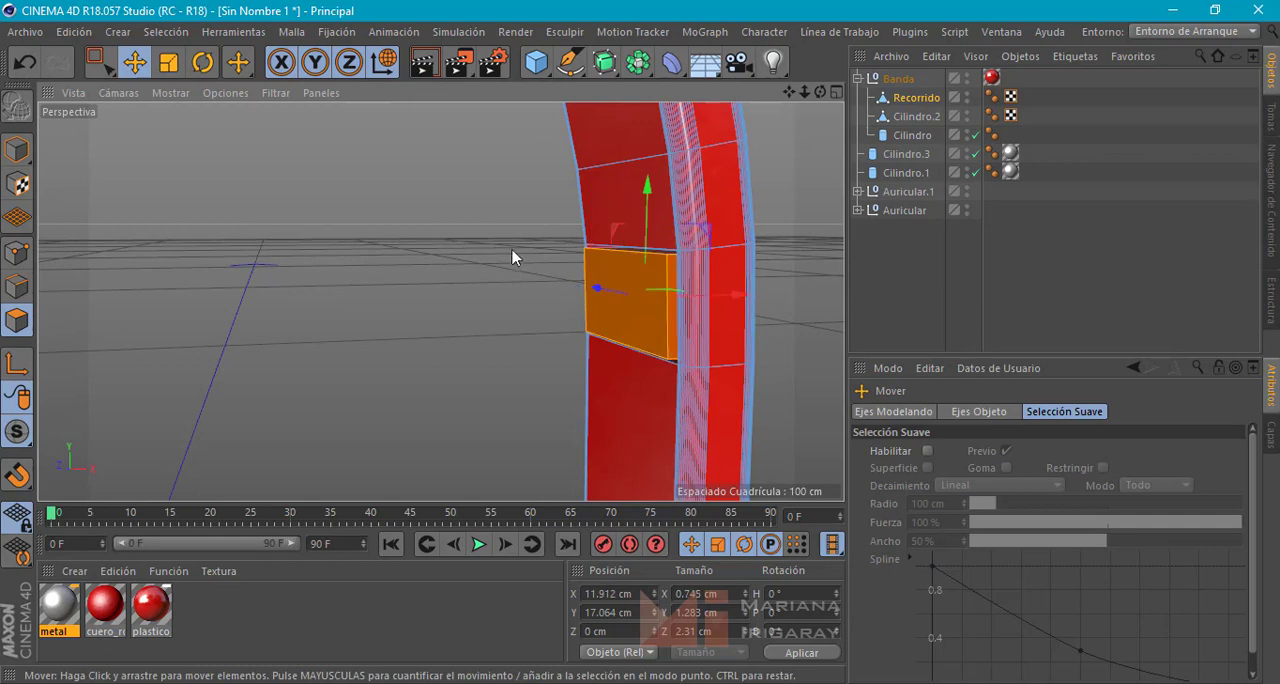
alt+drag(511, 250, 518, 348)
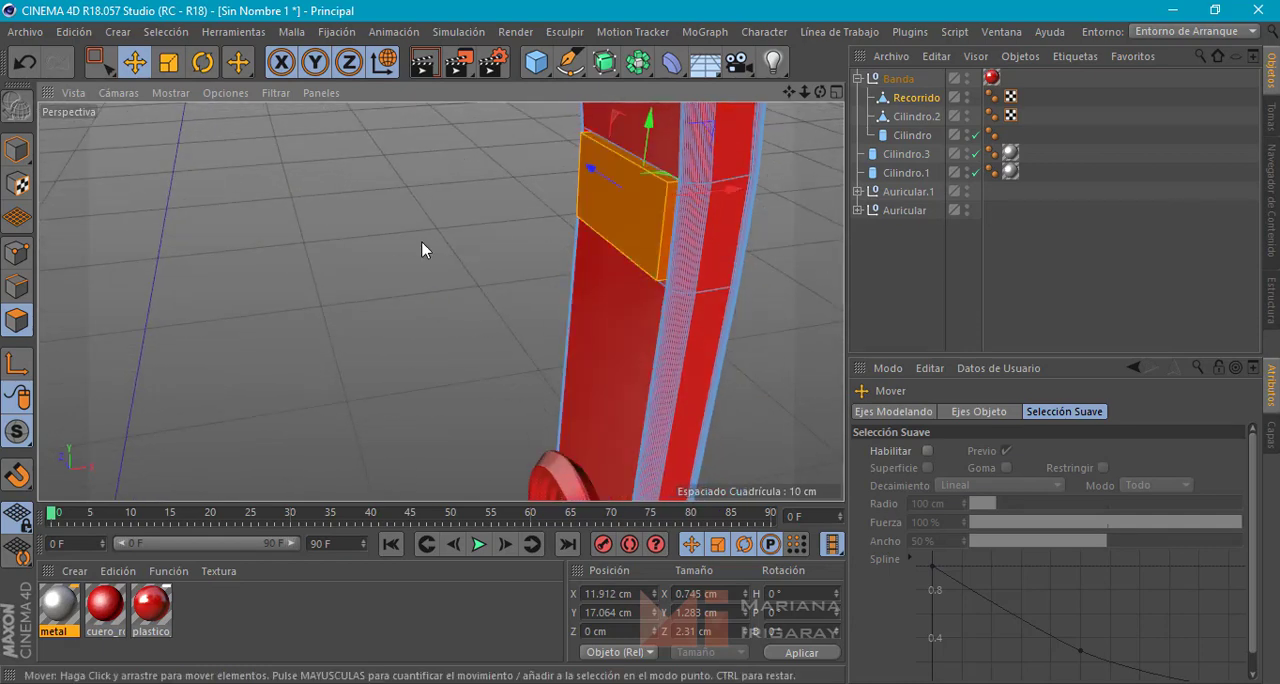
alt+drag(423, 246, 760, 240)
alt+drag(205, 312, 503, 271)
alt+drag(240, 345, 420, 355)
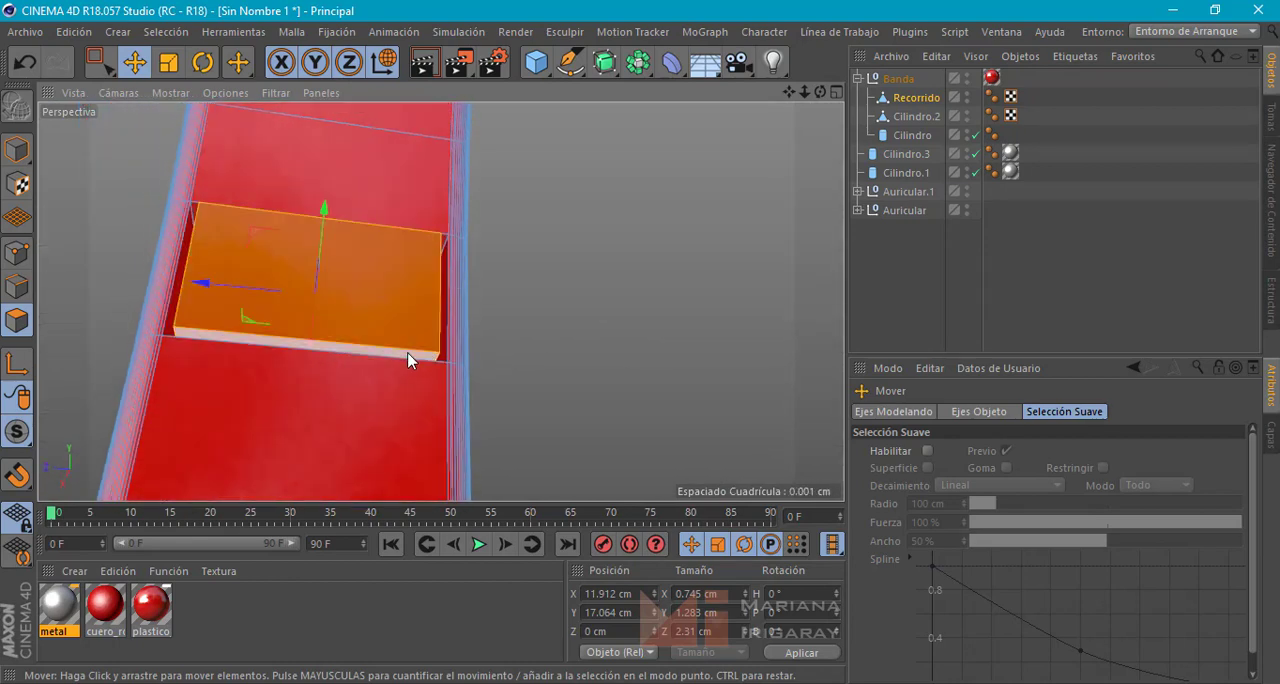
alt+drag(717, 331, 451, 446)
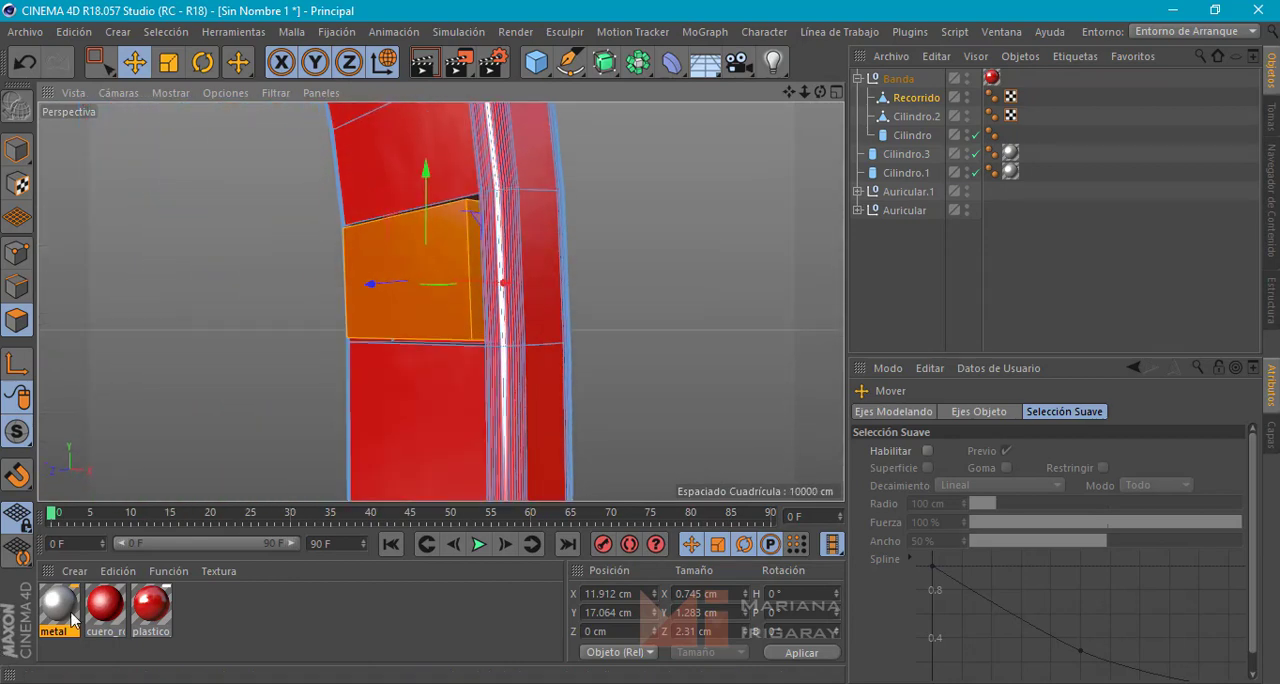
drag(417, 257, 420, 259)
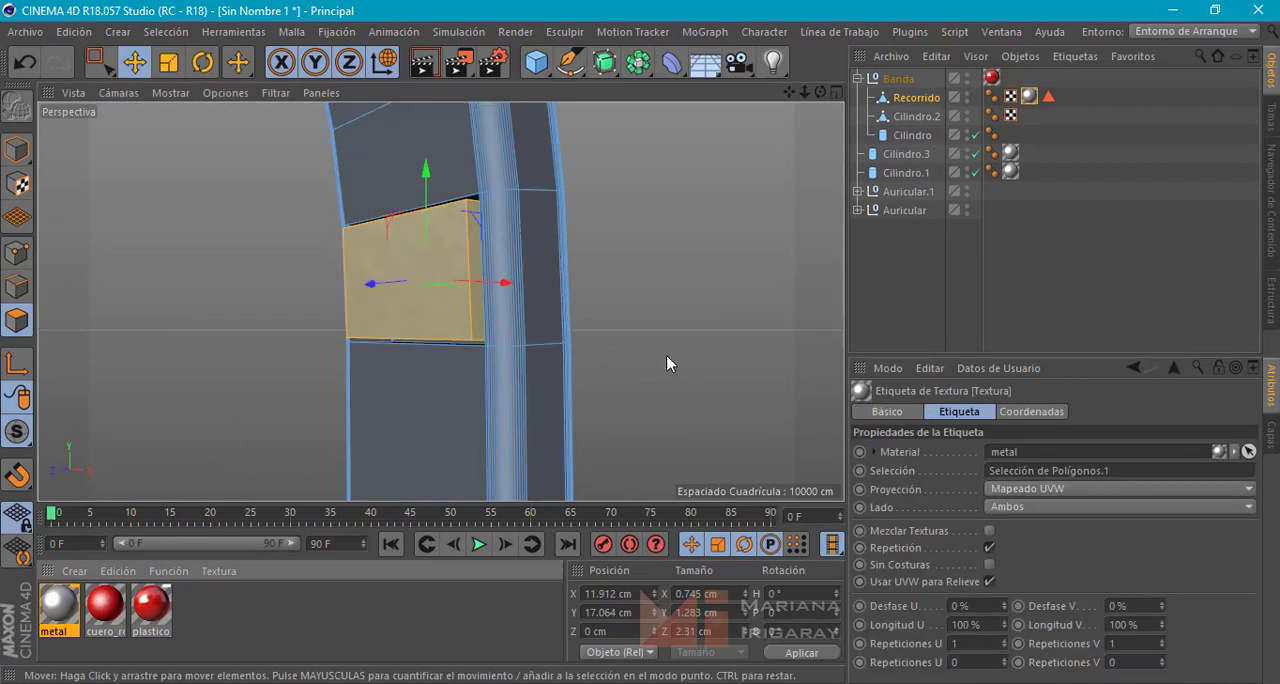
Invert the polygon selection on Recorrido and apply the plastico_rojo material to the rest of the band
alt+drag(700, 400, 771, 263)
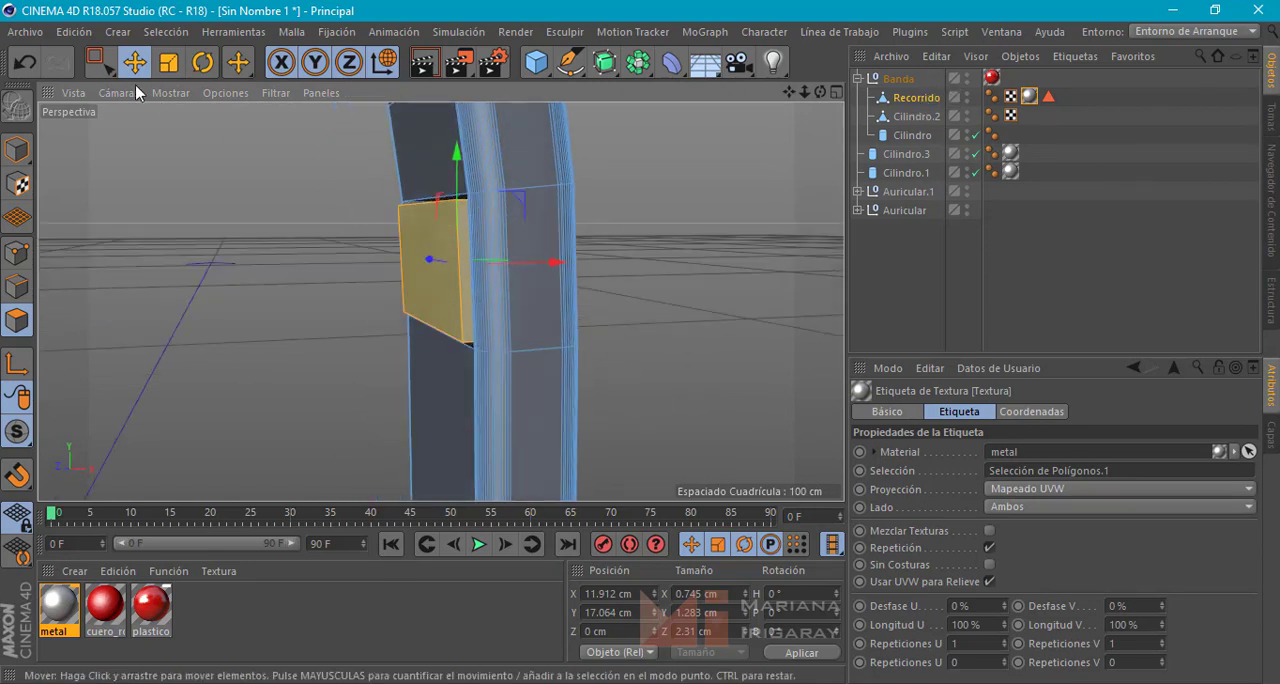
click(166, 32)
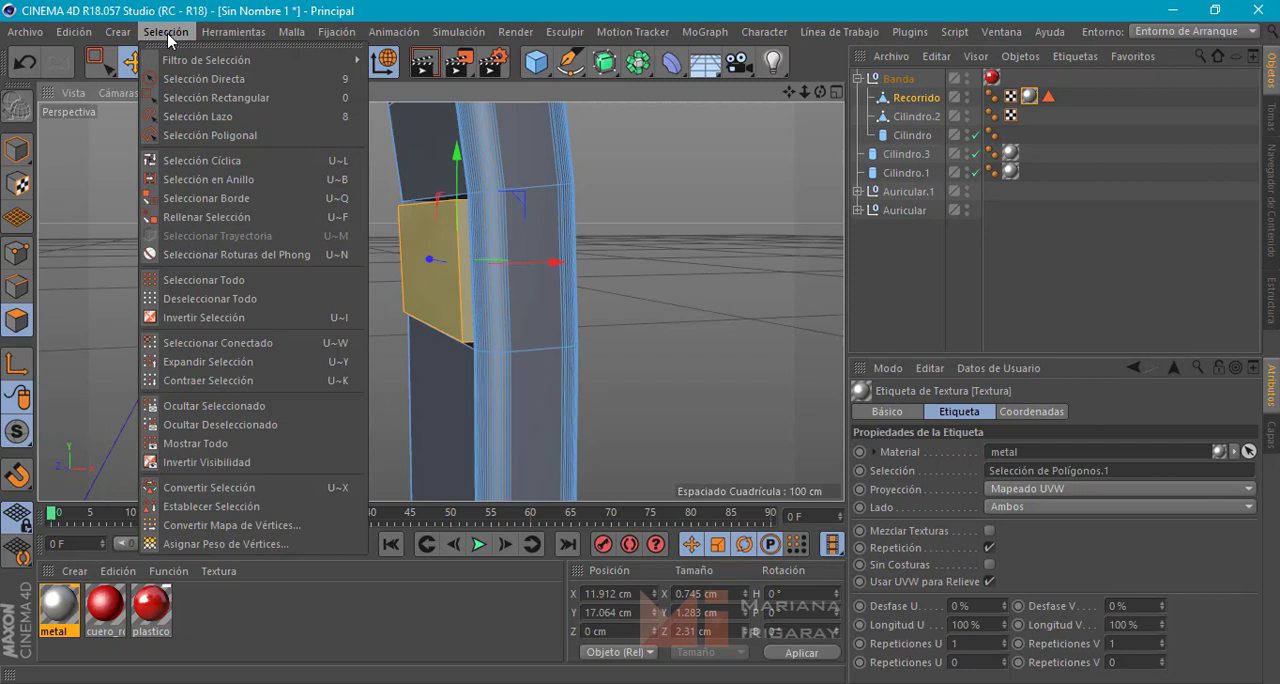
click(233, 321)
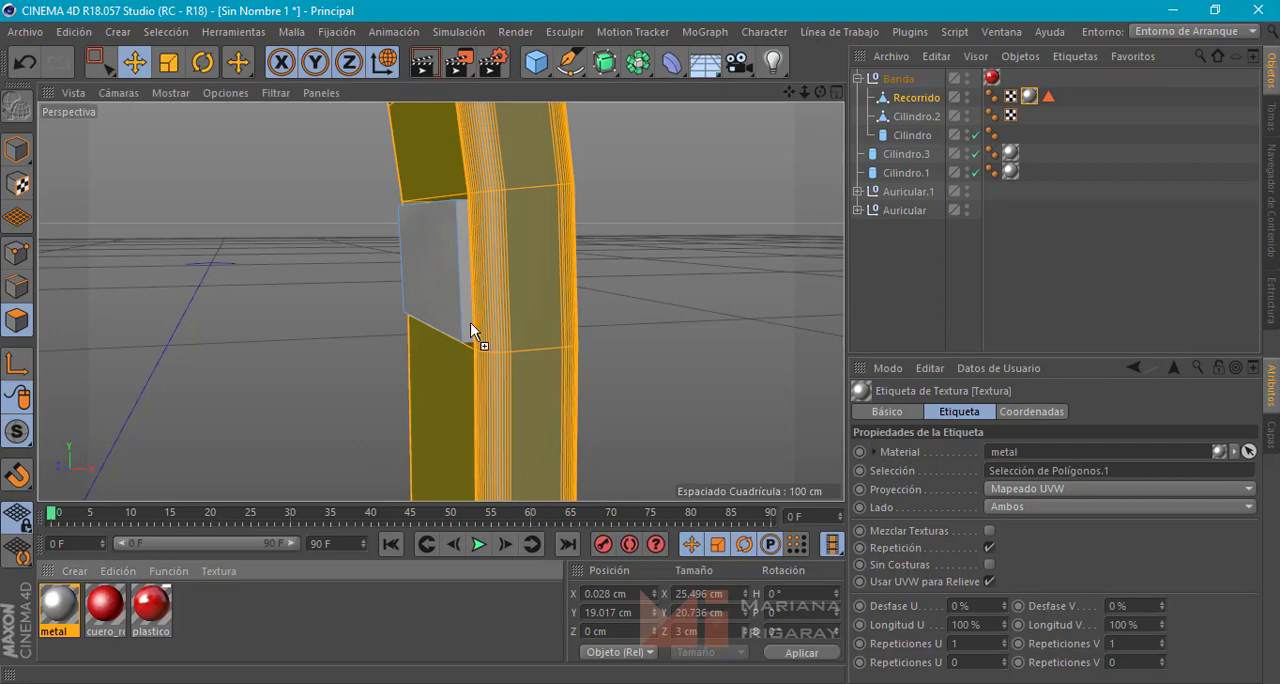
drag(523, 284, 523, 284)
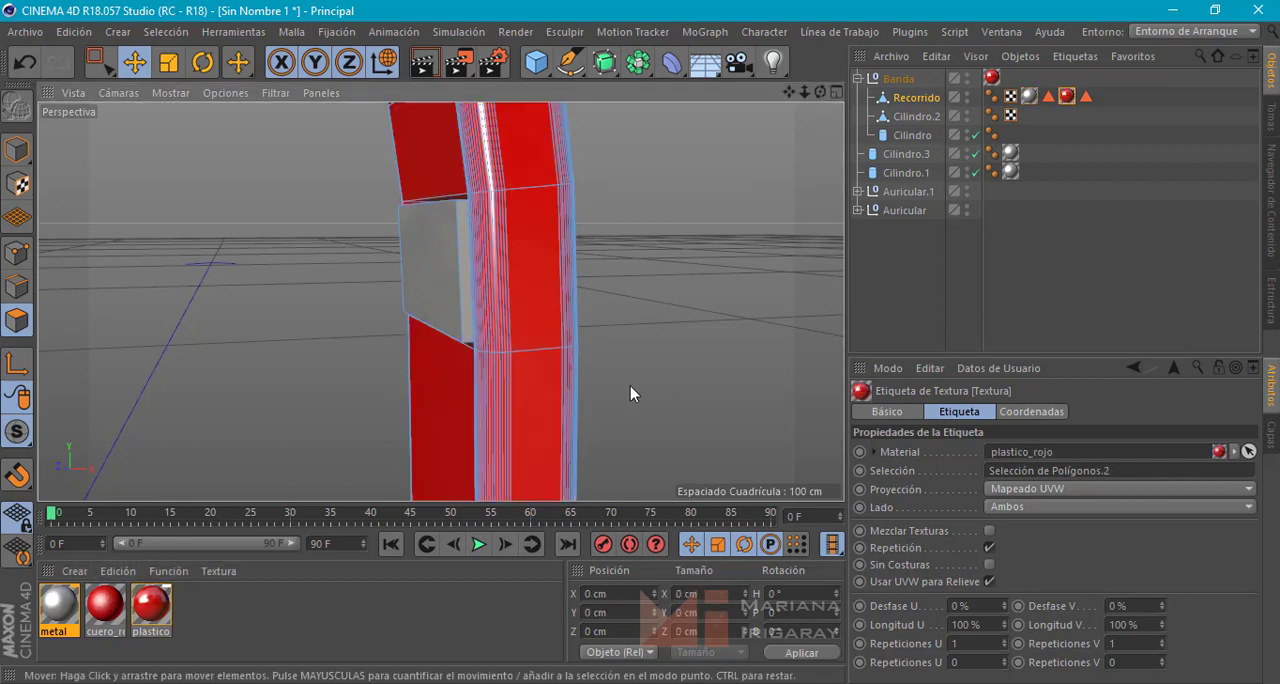
Select the matching inner-face polygon on the band's opposite arm and extrude it into the band to X about -12.6 cm
alt+middle_drag(697, 387, 742, 395)
alt+right_drag(634, 406, 475, 411)
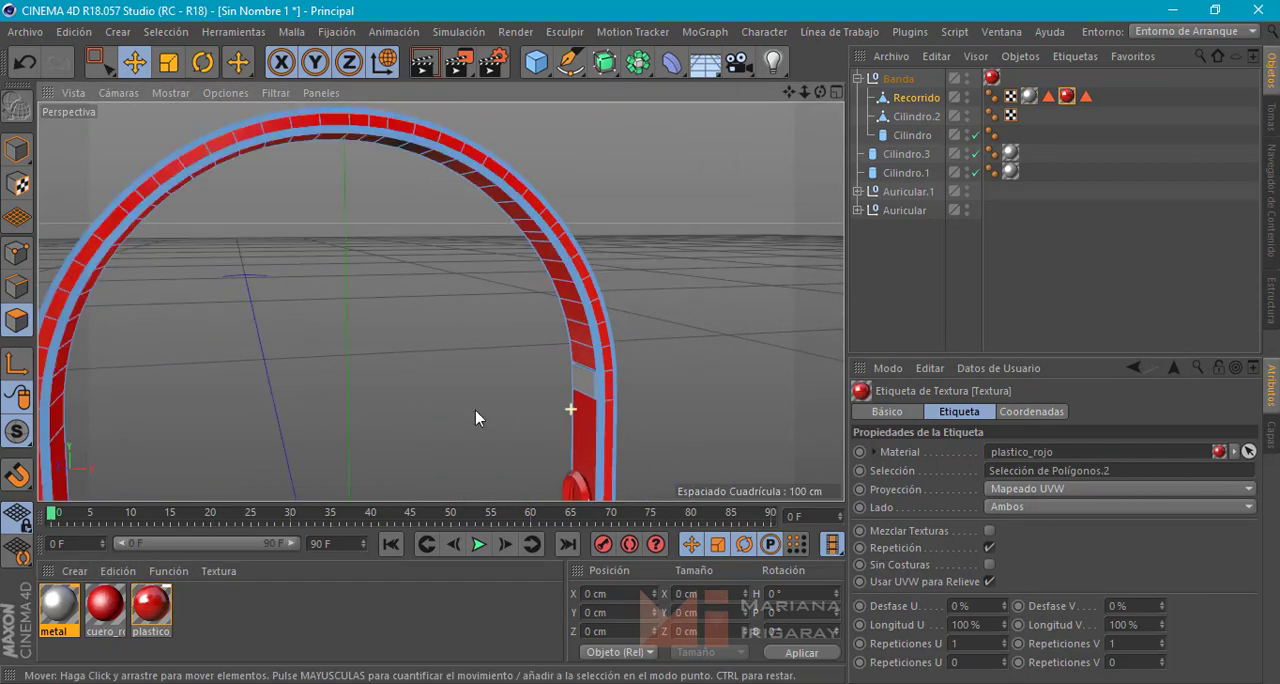
alt+middle_drag(432, 412, 495, 340)
alt+drag(495, 347, 347, 372)
click(210, 292)
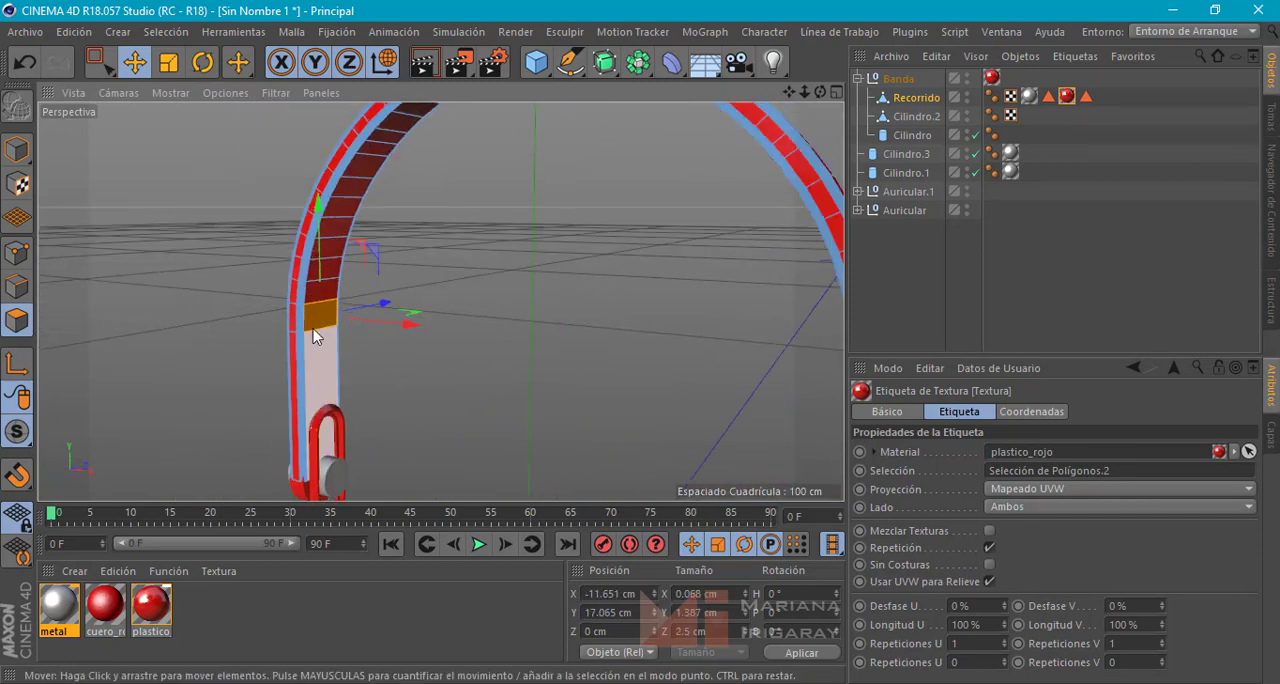
alt+right_drag(303, 301, 312, 302)
scroll(312, 309, up, 3)
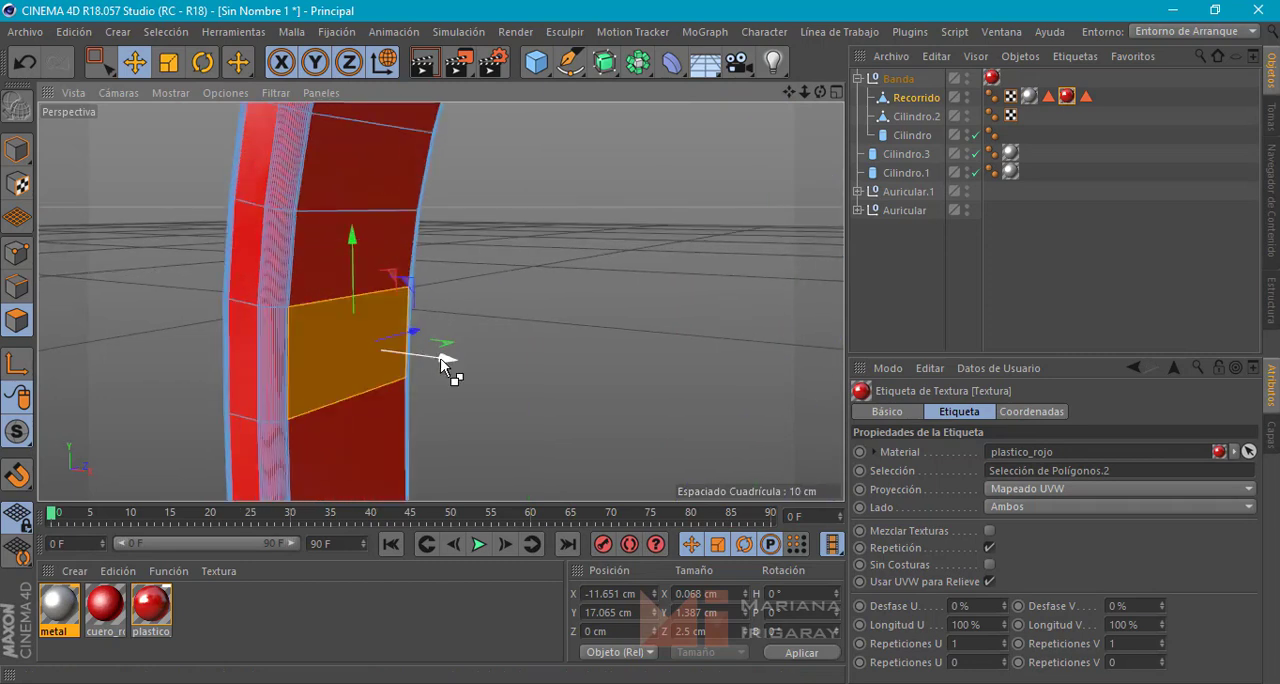
drag(441, 362, 390, 360)
Scale the second recessed polygon to about 1.30 by 2.34 cm and extrude it back out to X about -11.58 cm
key(t)
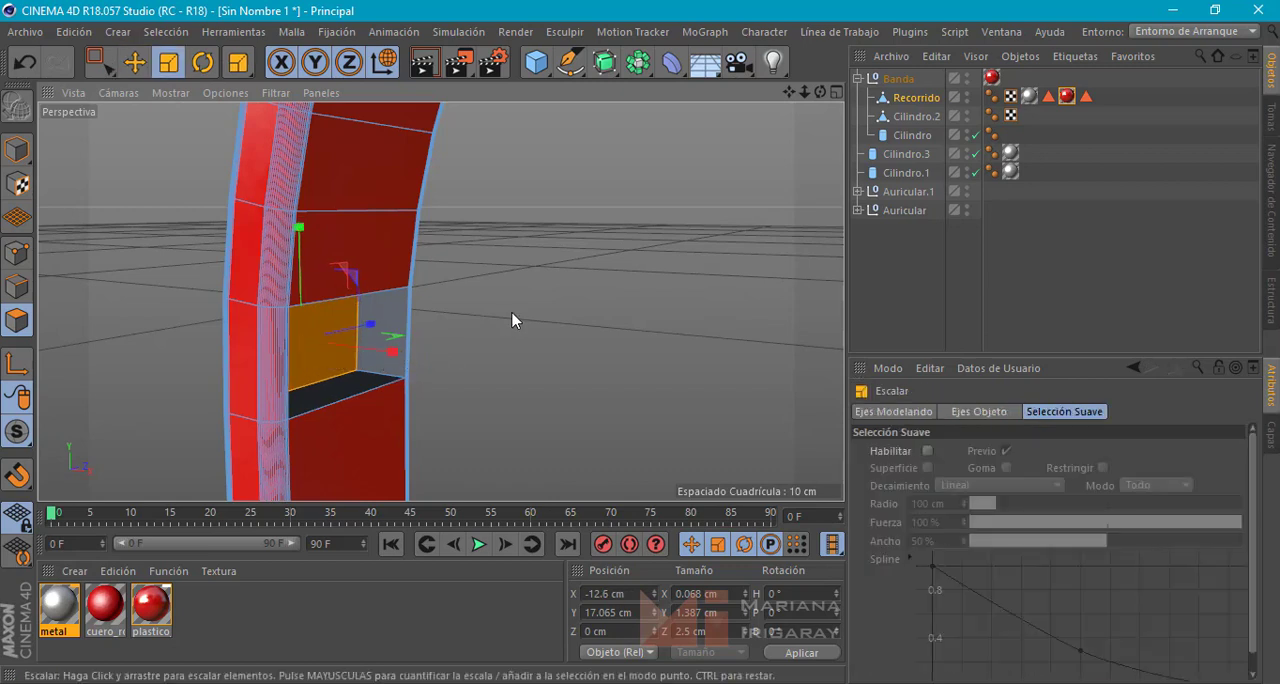
drag(512, 310, 474, 333)
key(e)
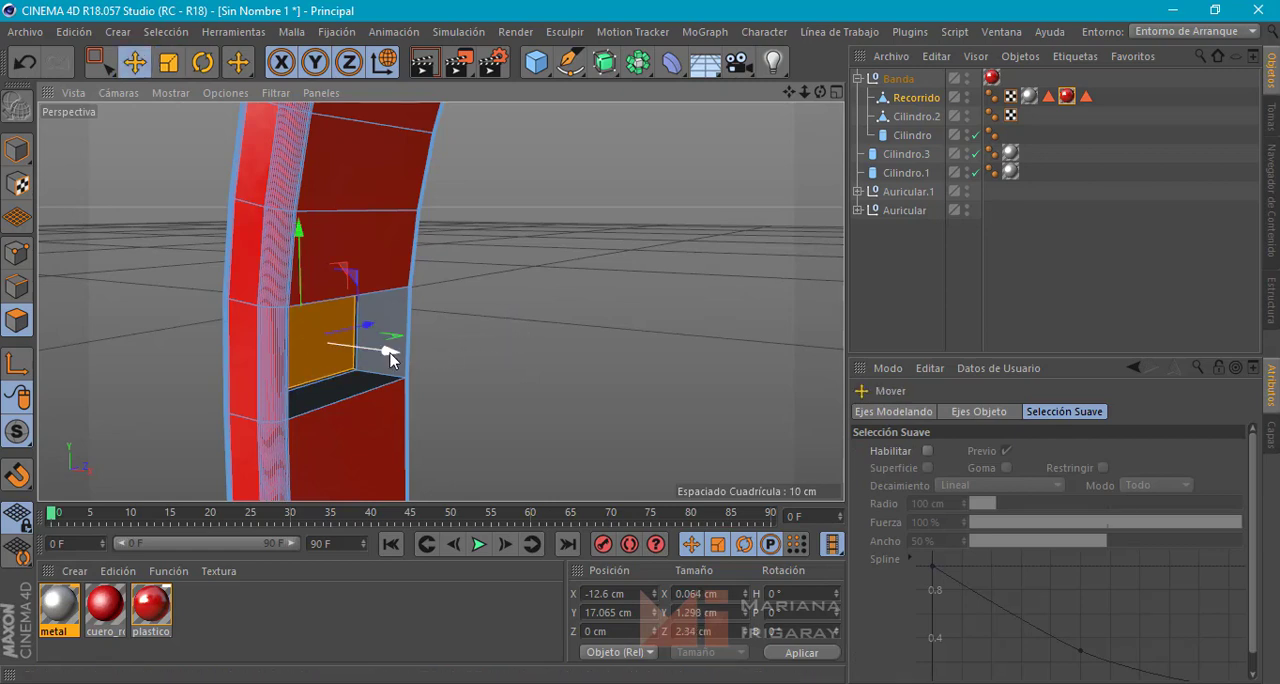
drag(388, 356, 448, 362)
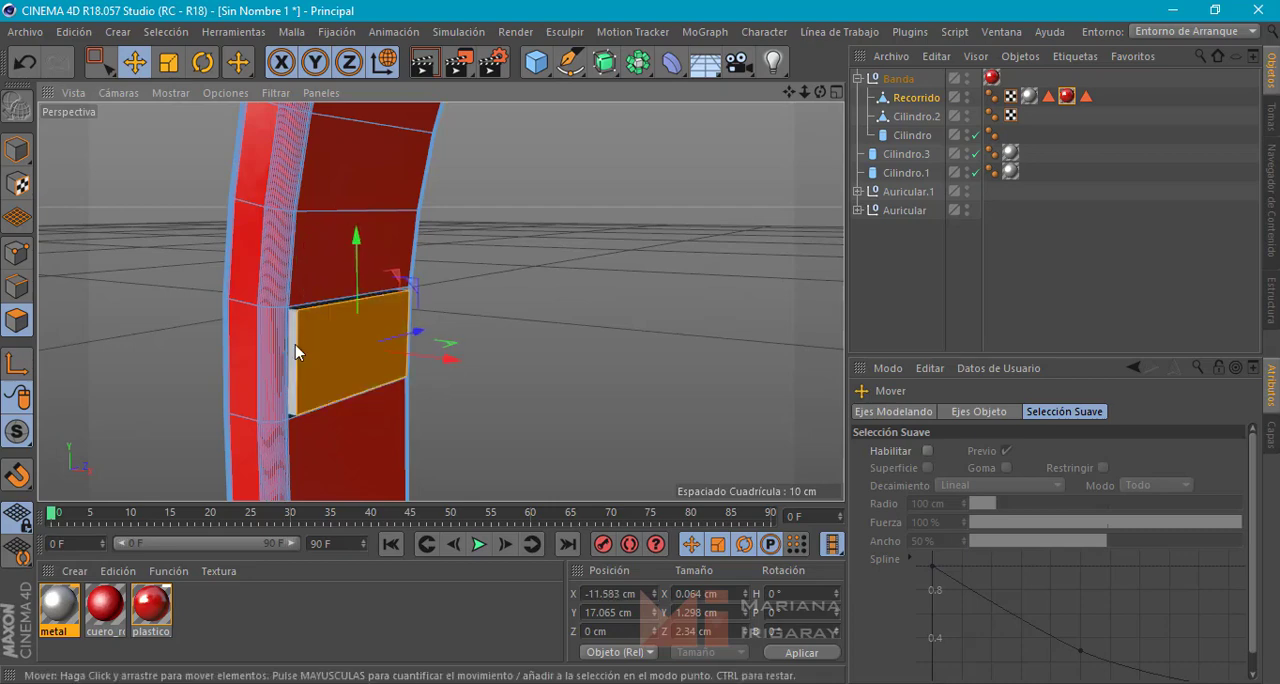
Add the second insert block's side faces to the selection and apply the metal material to them
shift+click(294, 346)
alt+drag(501, 293, 337, 279)
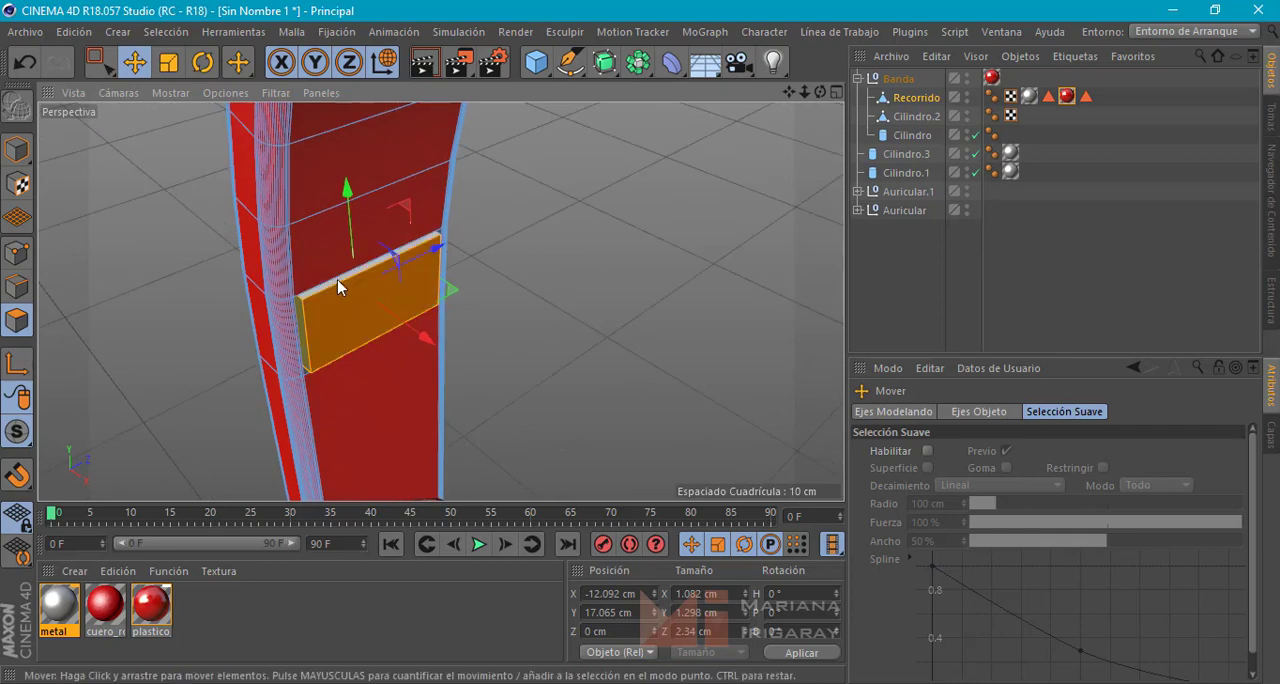
alt+drag(599, 288, 579, 370)
alt+drag(397, 374, 654, 203)
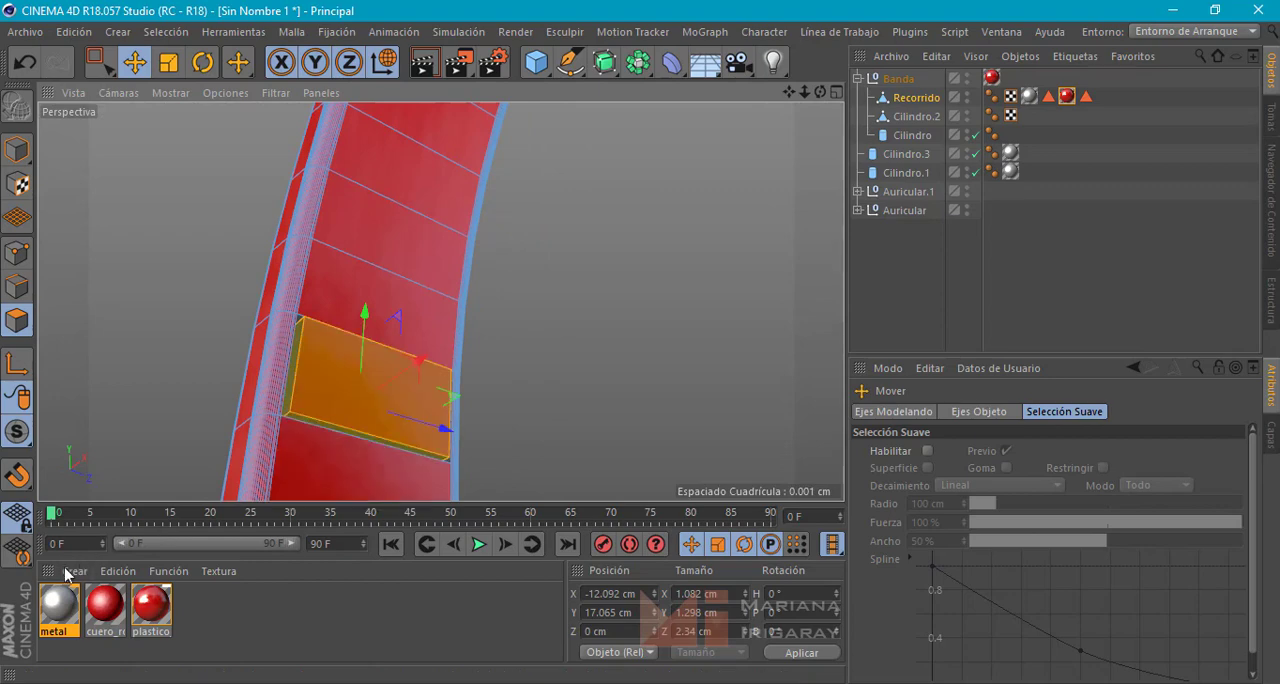
drag(383, 392, 384, 392)
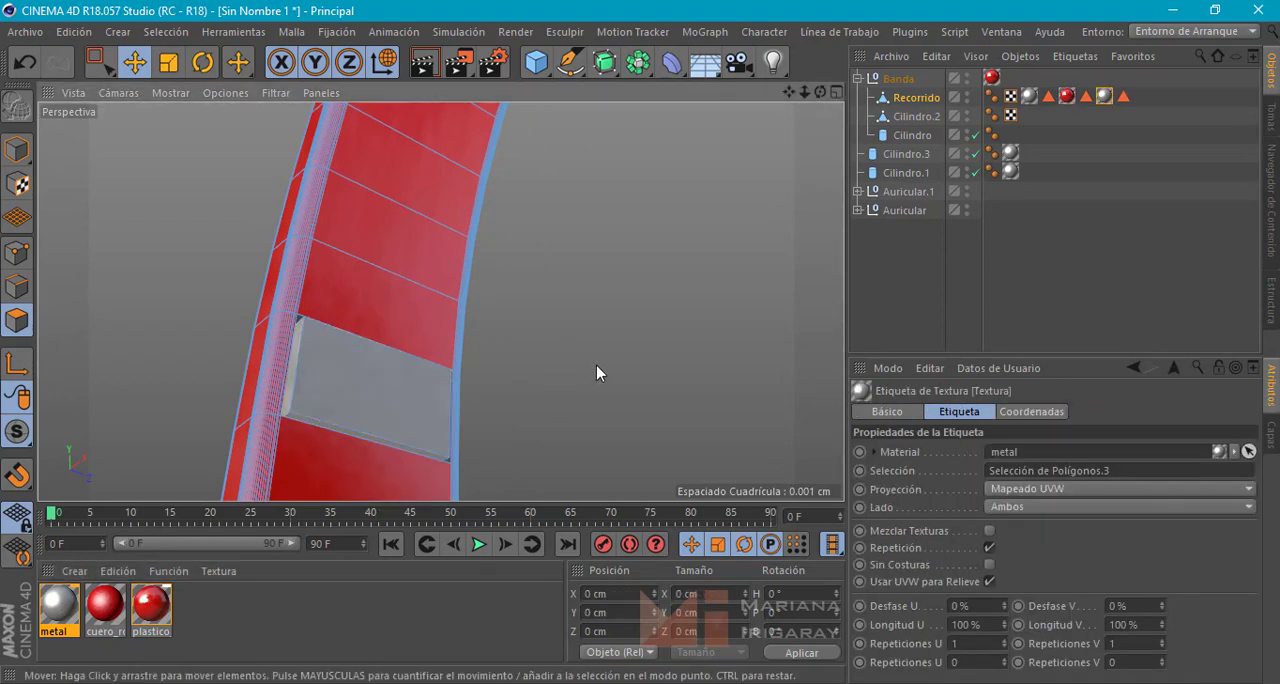
Select the Banda group instead of the Recorrido mesh and collapse its hierarchy
alt+drag(597, 369, 650, 413)
scroll(597, 410, down, 5)
alt+middle_drag(650, 412, 391, 382)
scroll(445, 383, down, 5)
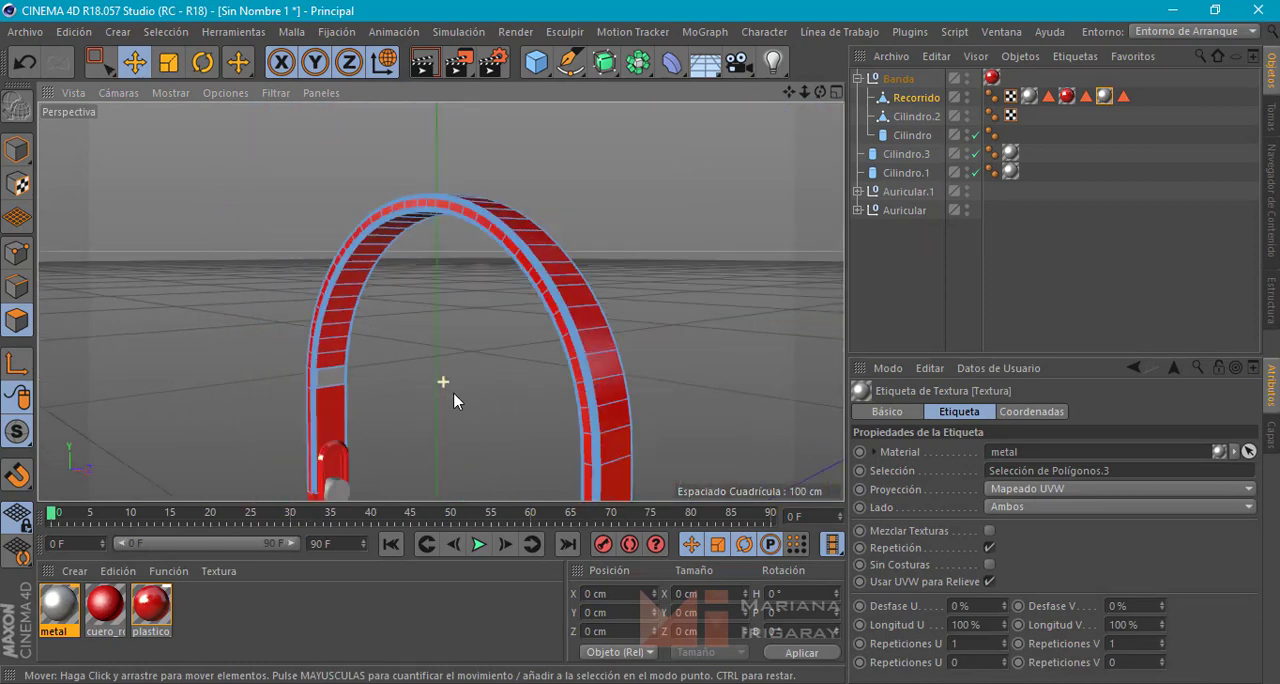
alt+middle_drag(455, 420, 483, 384)
alt+drag(483, 383, 510, 383)
alt+middle_drag(513, 383, 406, 306)
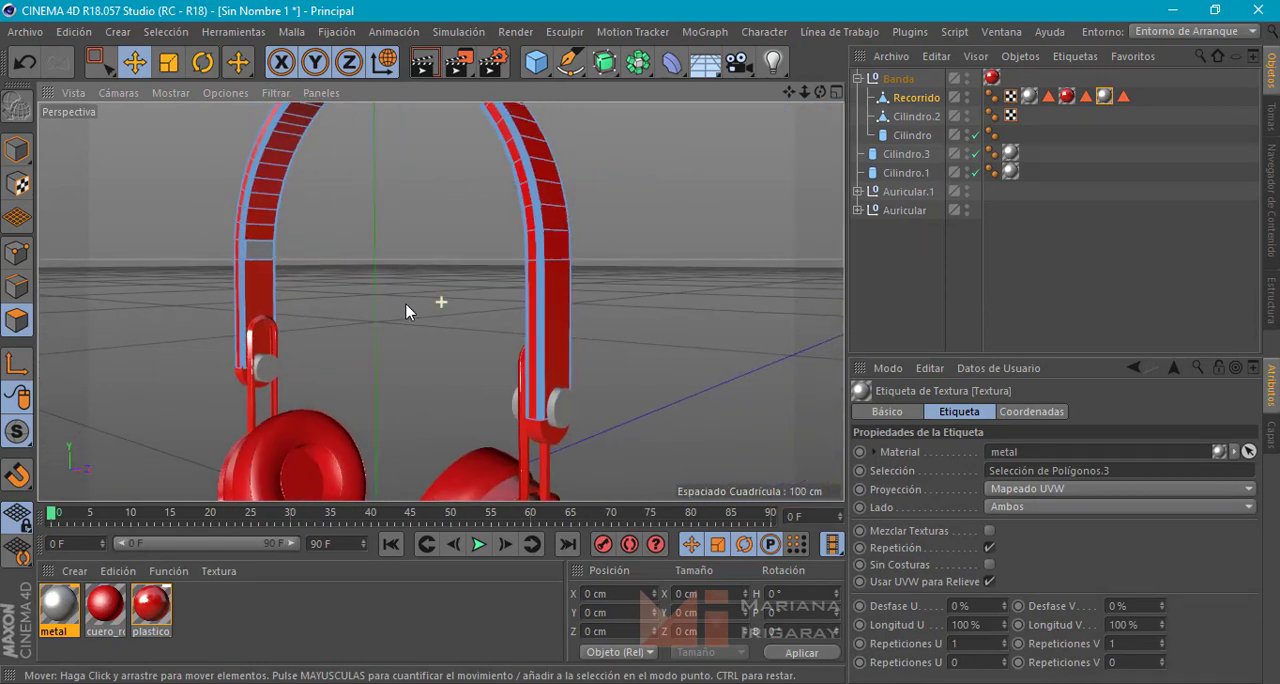
alt+drag(406, 306, 636, 335)
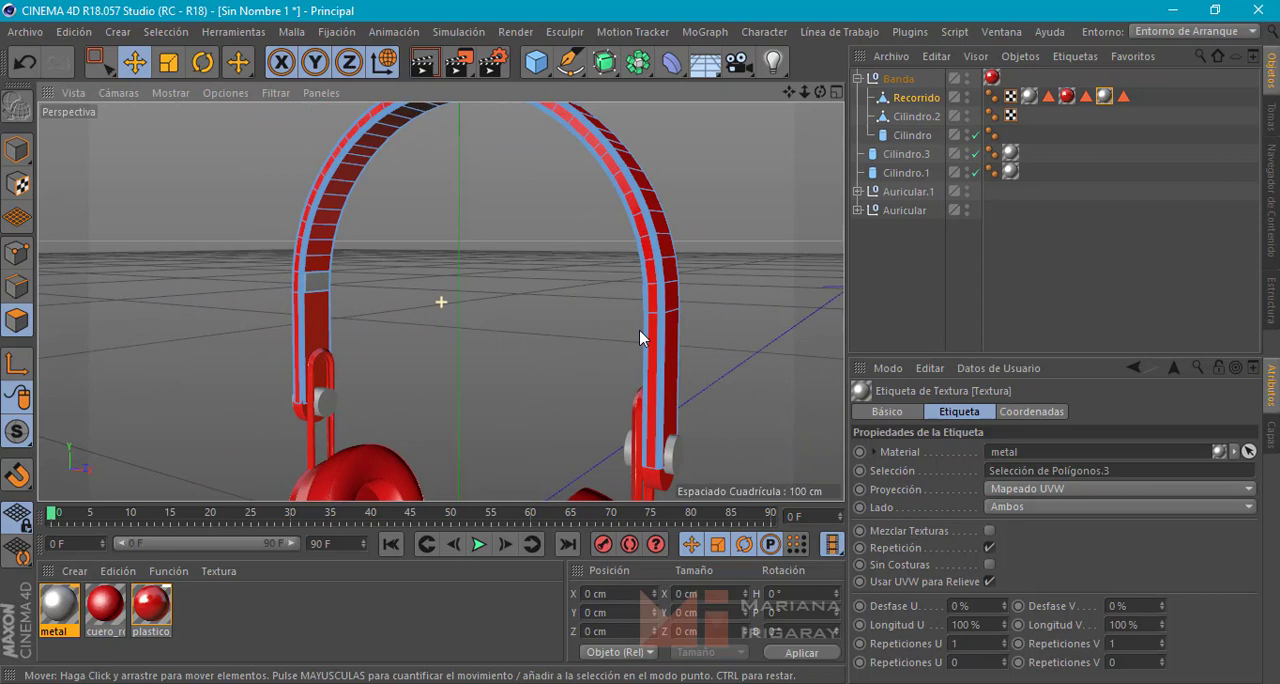
click(896, 79)
click(858, 78)
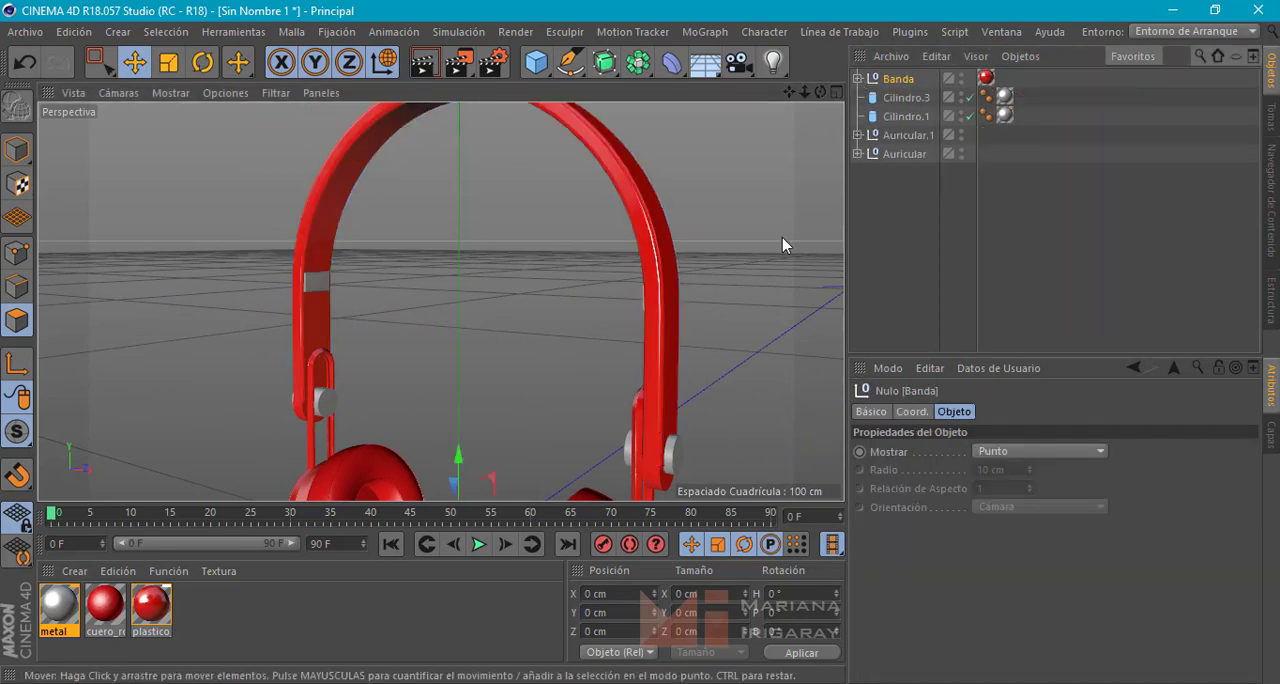
Examine the whole headphones from an angle and from the front, checking the metal pins and both band inserts
alt+drag(702, 310, 656, 298)
scroll(657, 299, down, 4)
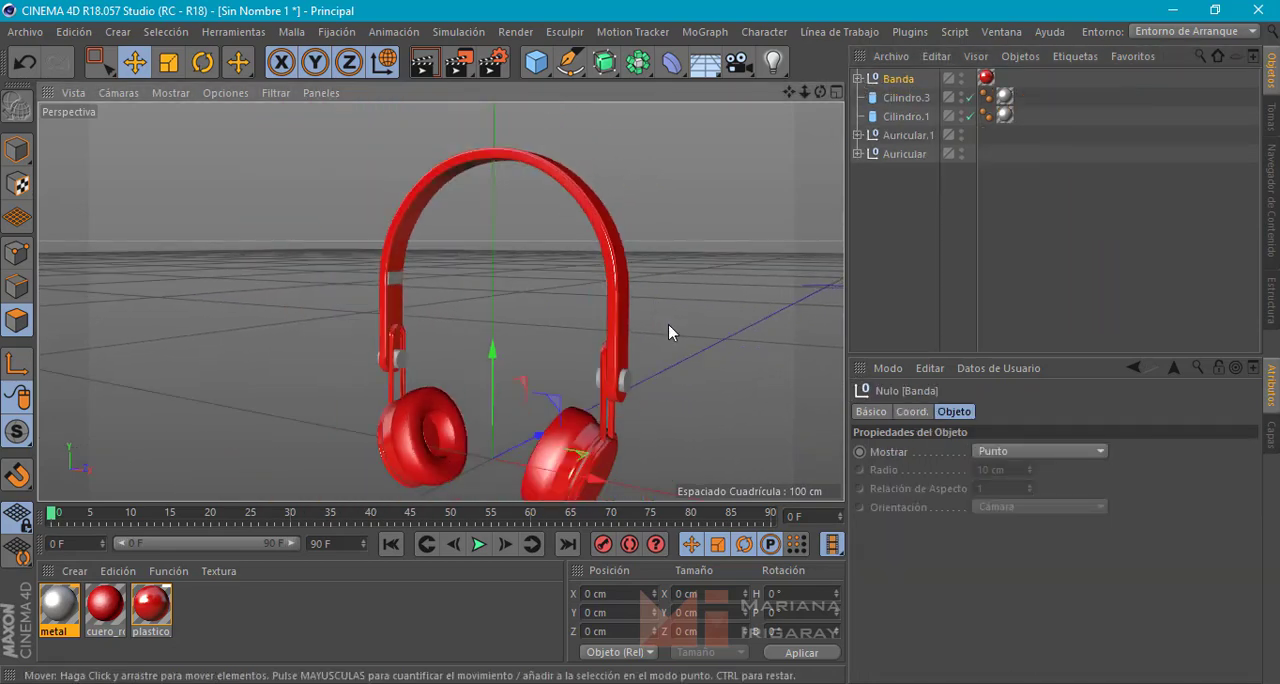
alt+middle_drag(668, 324, 601, 304)
mouse_move(601, 304)
alt+mouse_down()
mouse_move(643, 314)
mouse_move(606, 334)
mouse_move(596, 305)
alt+mouse_up()
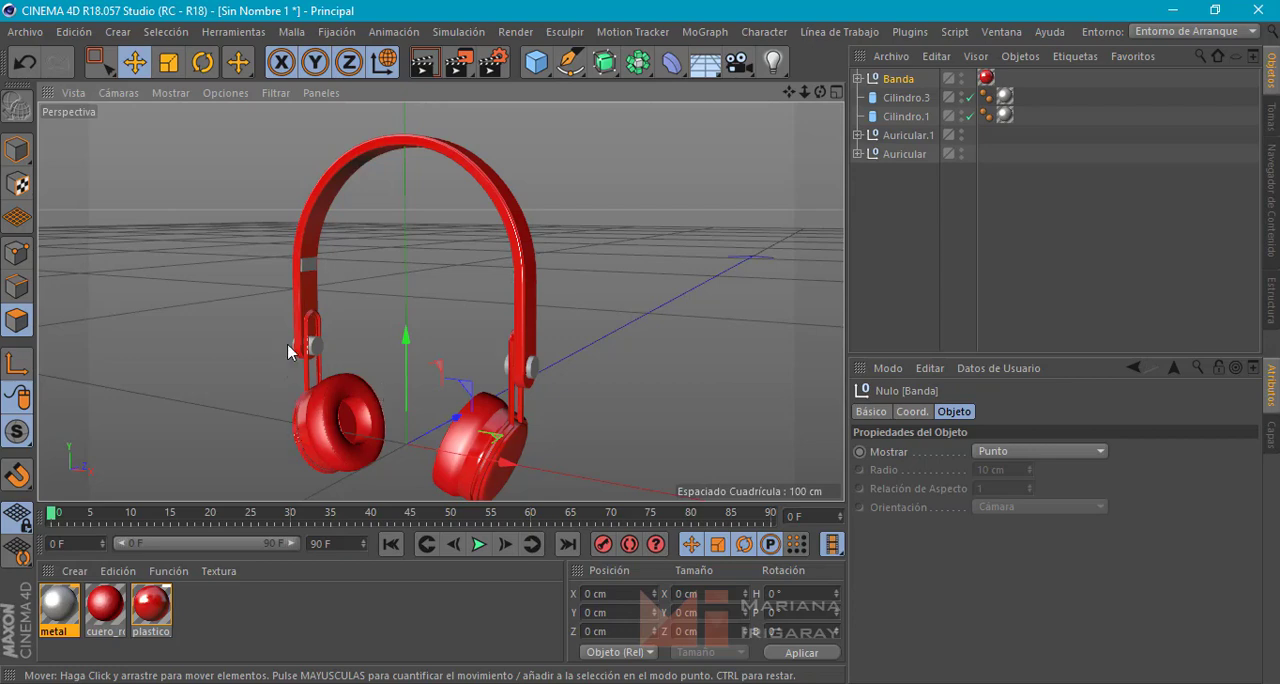
alt+drag(401, 341, 494, 319)
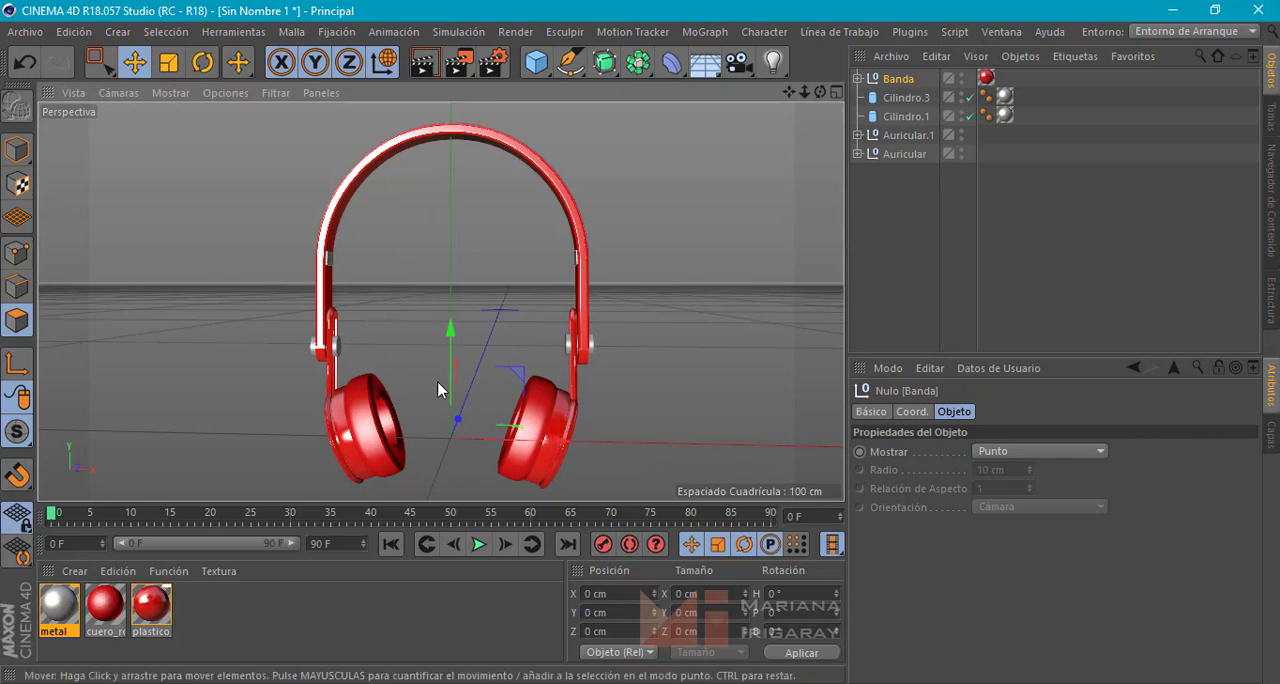
alt+drag(437, 381, 438, 377)
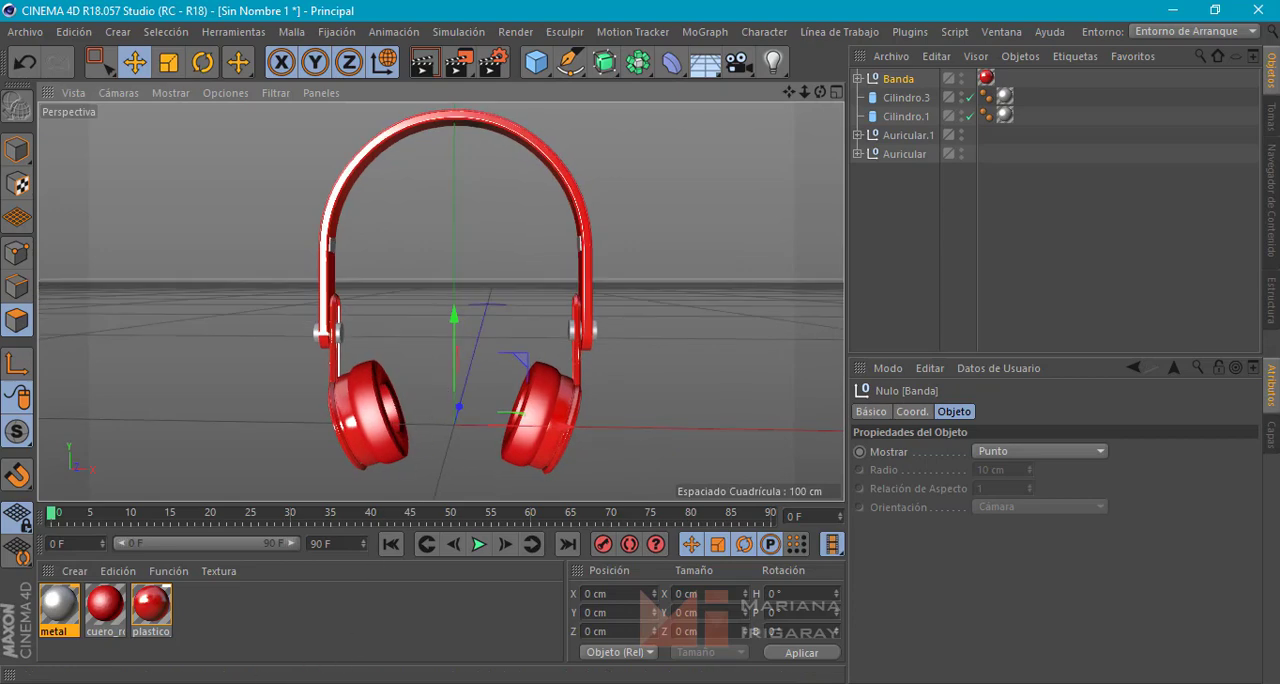